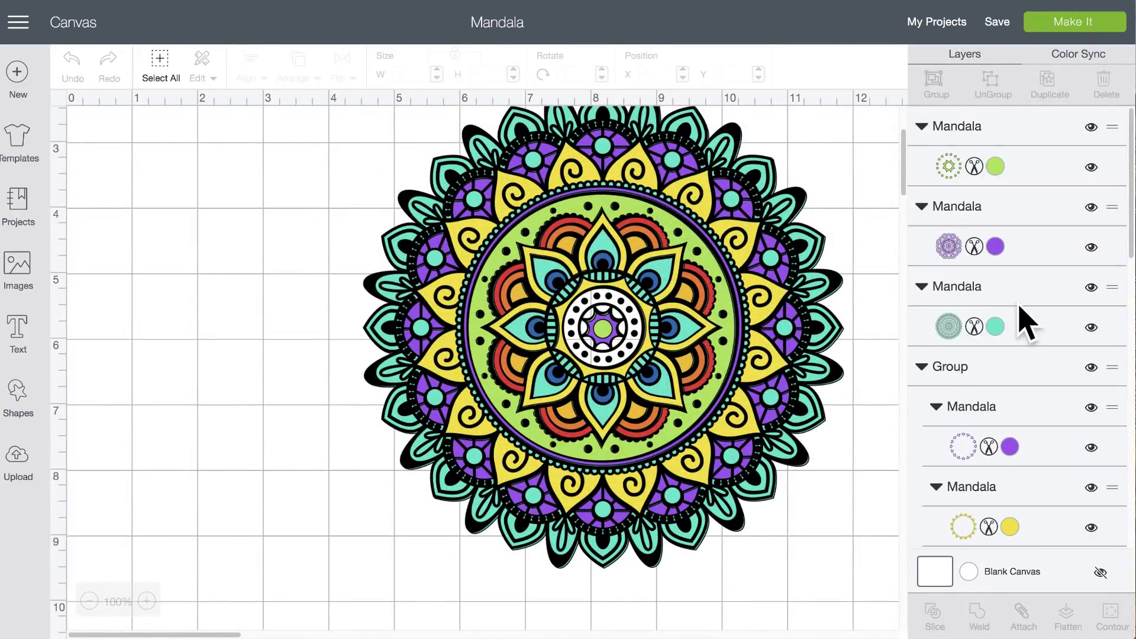
- Move the grouped mandala further left on the canvas and ungroup it into separate layers
left_click_drag(623, 251, 512, 262)
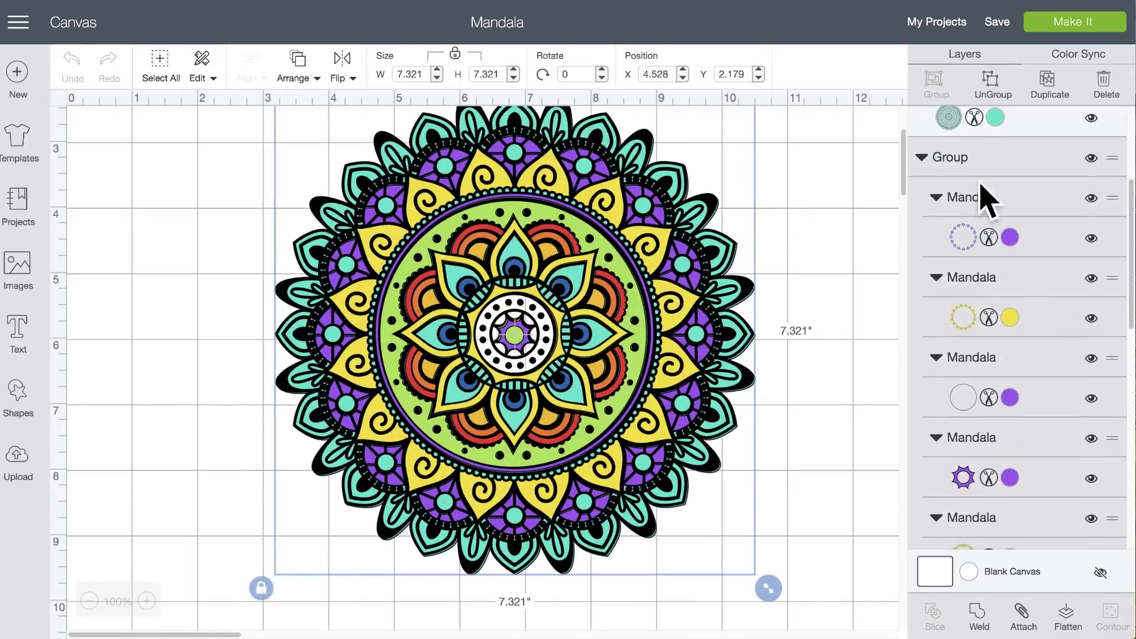
left_click(994, 89)
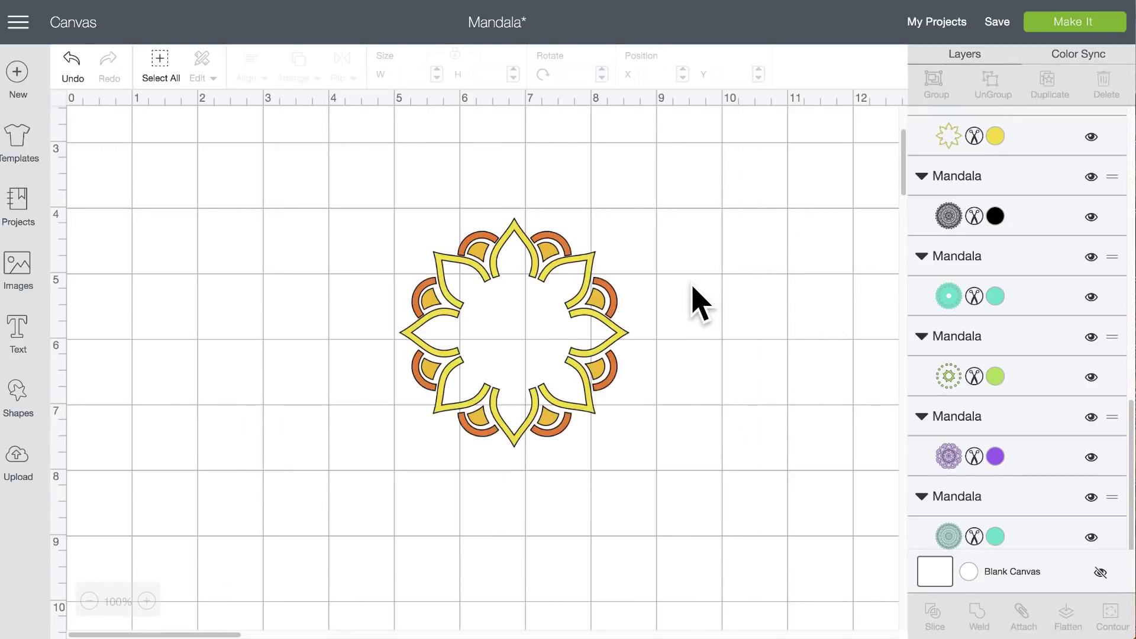
- Pull the mandala's solid teal layer out to the right and its black outline layer out to the left
left_click(727, 248)
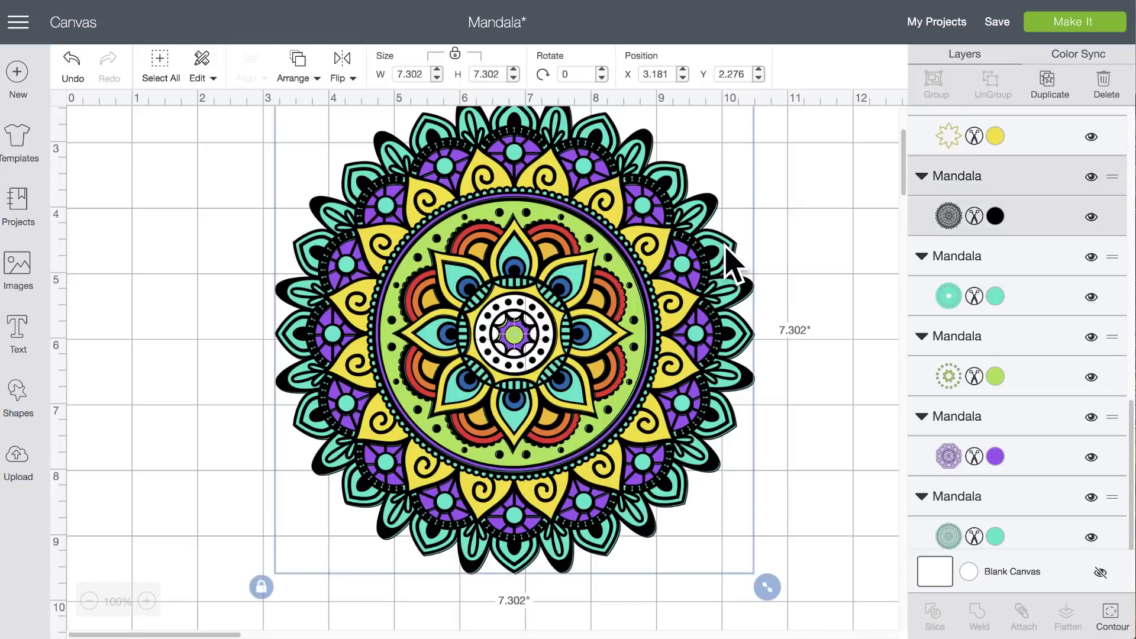
mouse_move(725, 245)
left_mouse_down()
mouse_move(747, 253)
mouse_move(730, 264)
left_mouse_up()
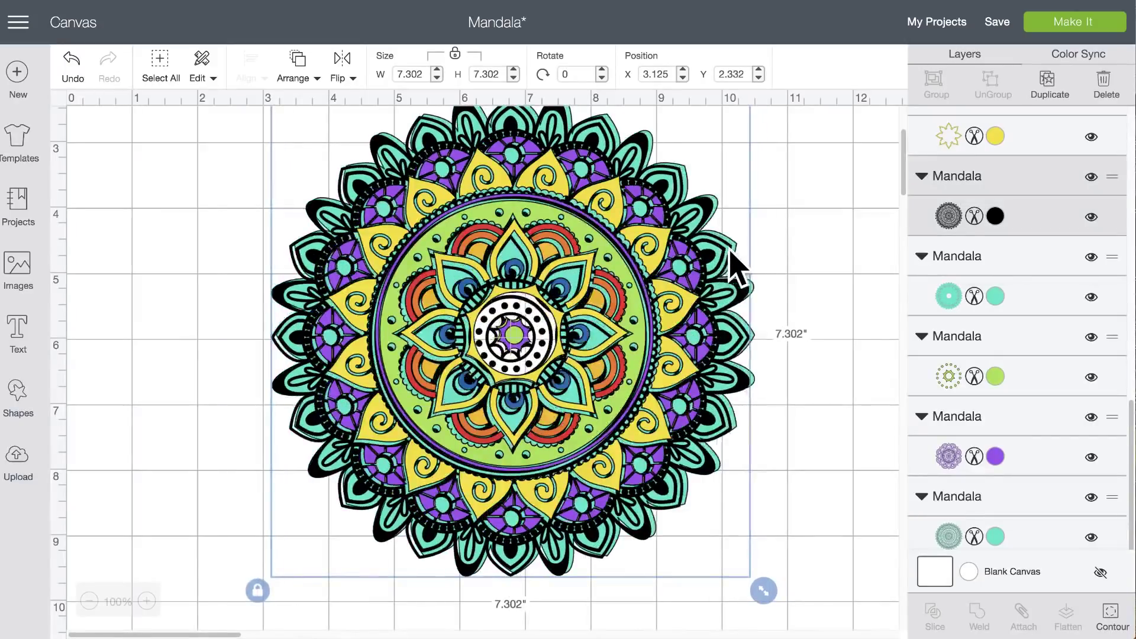
left_click(776, 264)
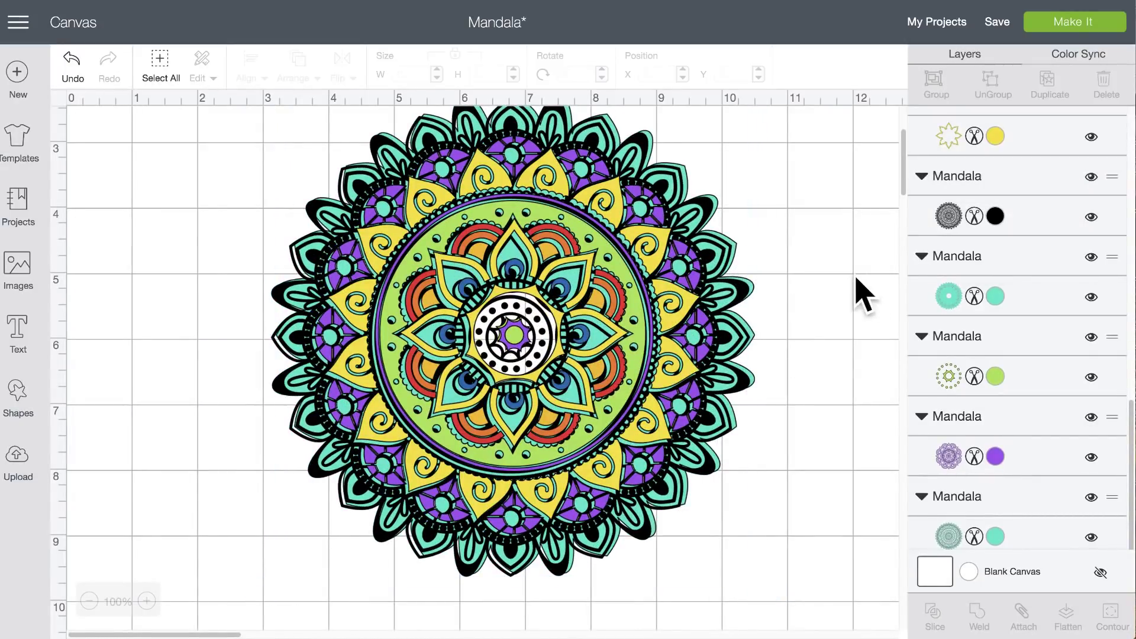
left_click_drag(755, 300, 852, 287)
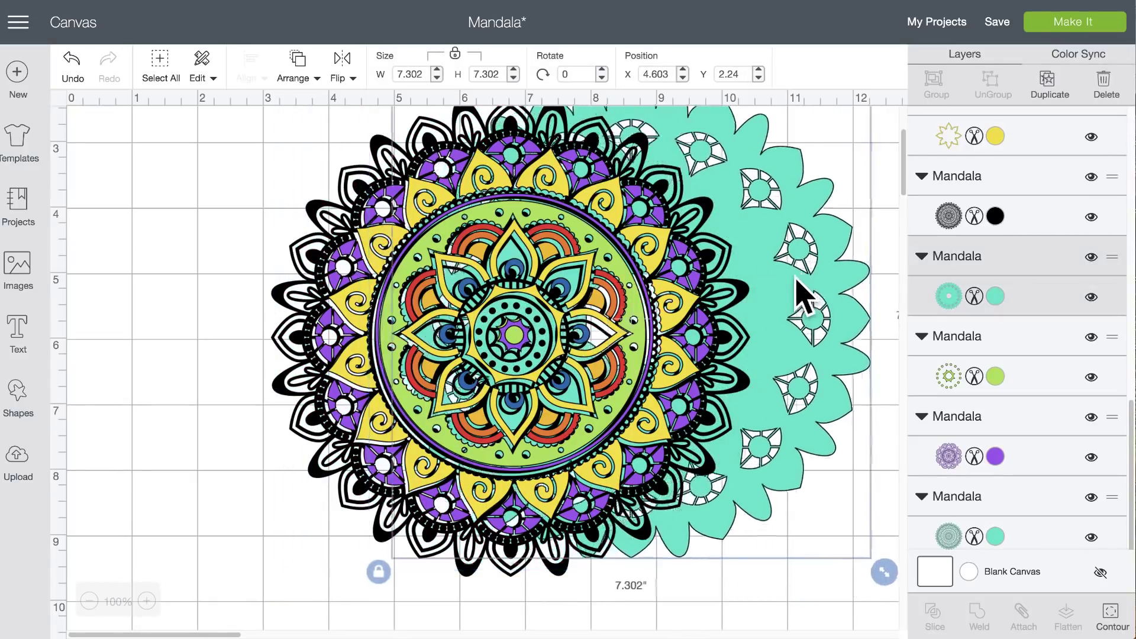
left_click_drag(805, 293, 1047, 330)
left_click_drag(313, 264, 101, 243)
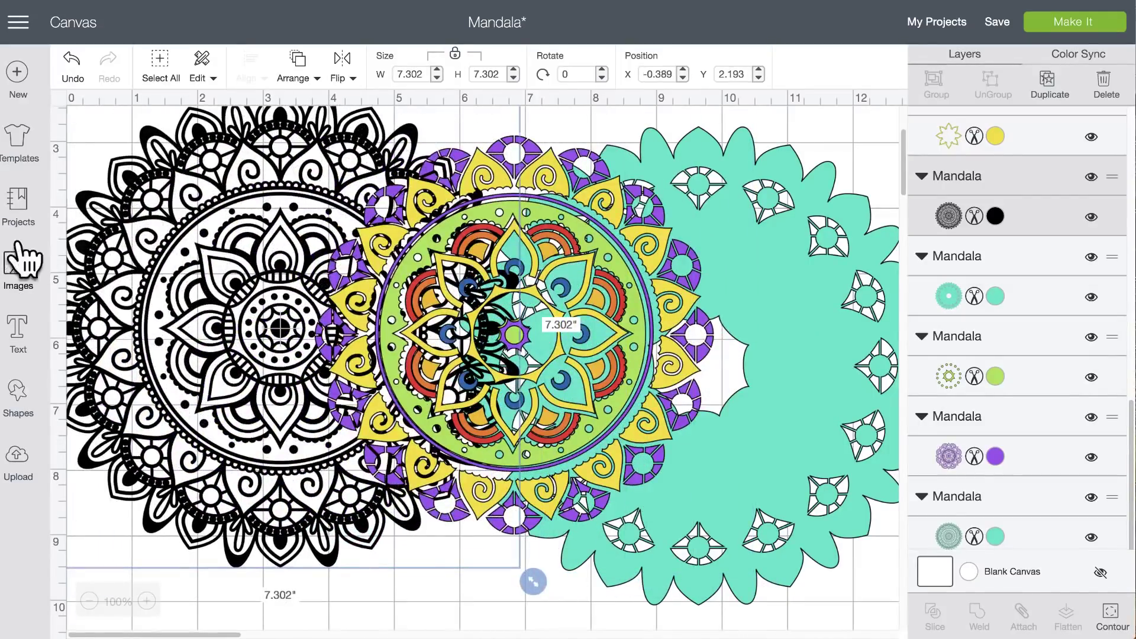
- Move the black outline layer back over the mandala at X 3.181, Y 2.304, and shift the teal layer back closer beneath it
left_click_drag(255, 239, 457, 236)
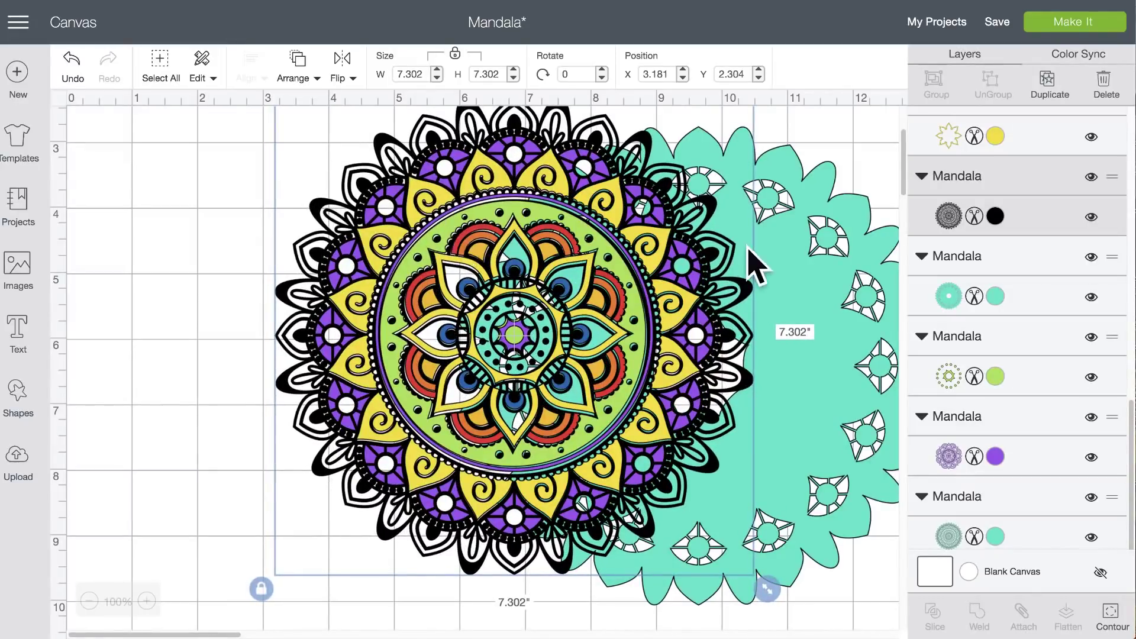
left_click_drag(829, 269, 727, 288)
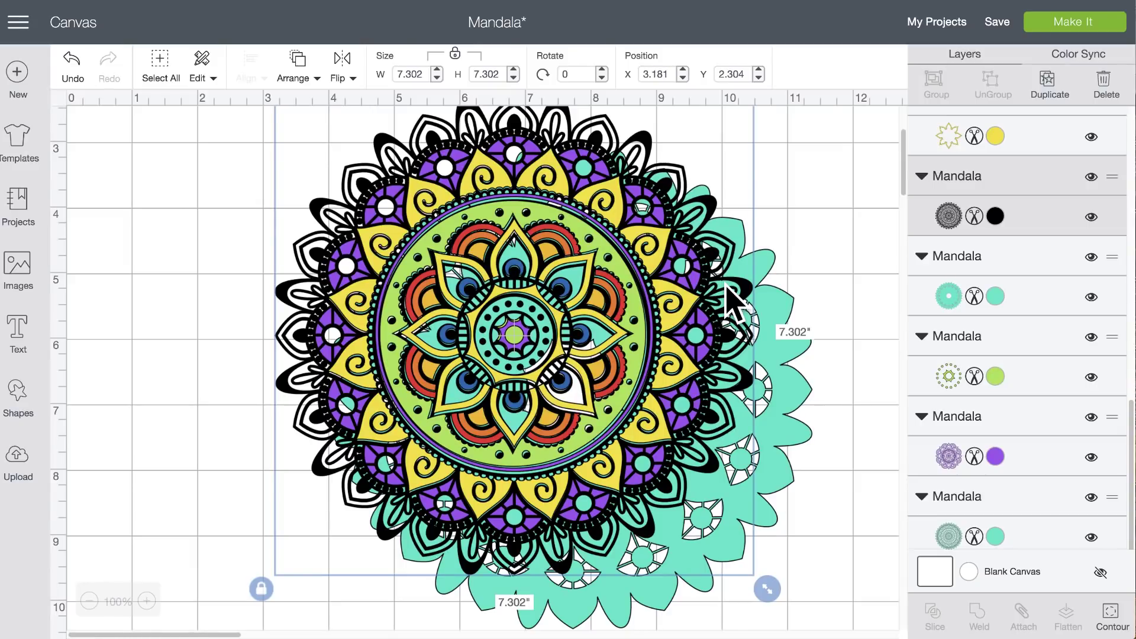
scroll(739, 266, "down", 1)
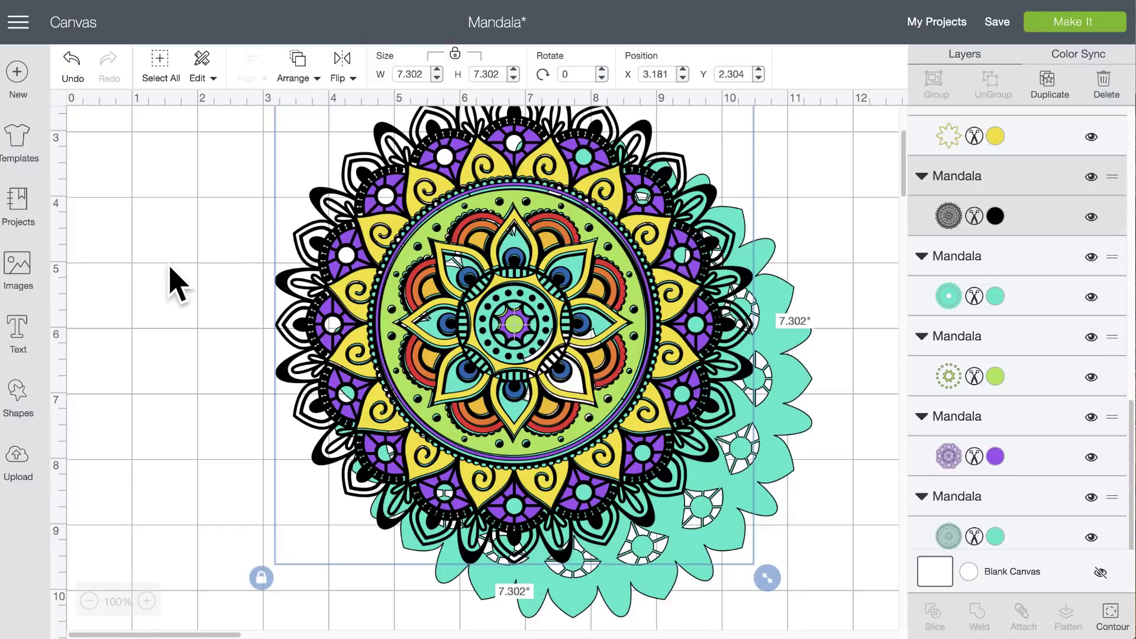
- Open the image library's cartridge list and look through the first cartridges on offer
left_click(18, 266)
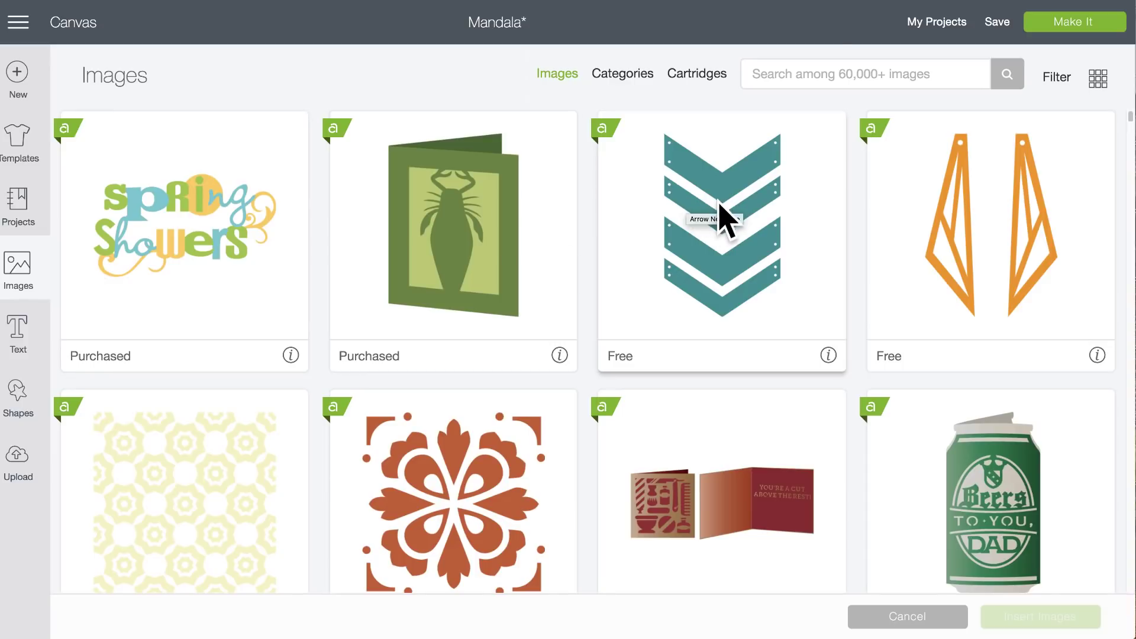
left_click(698, 74)
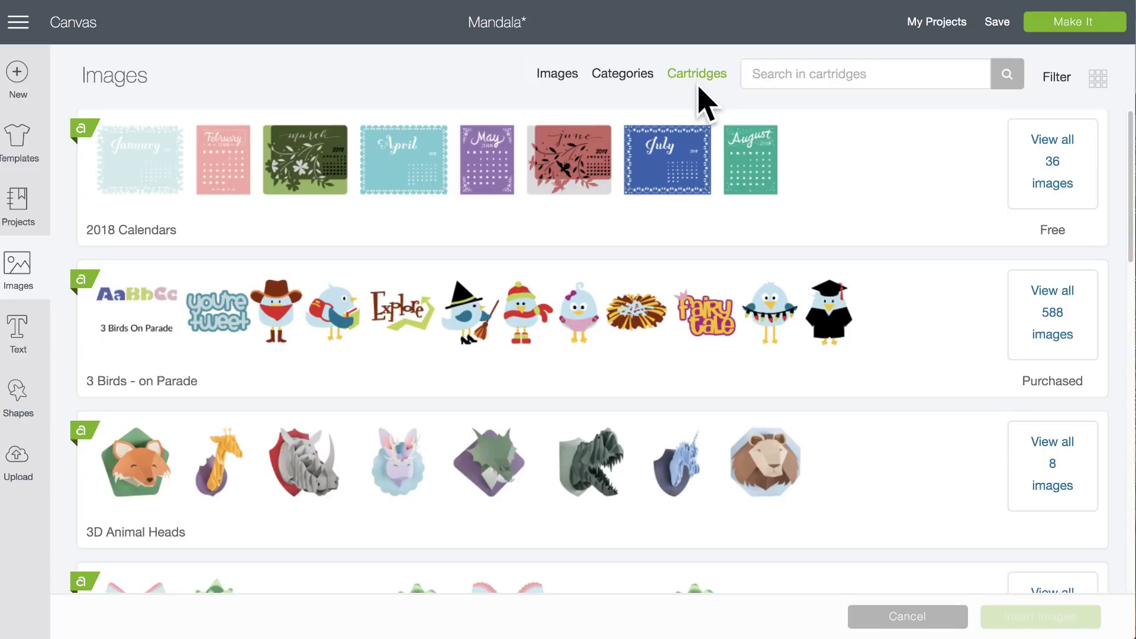
scroll(692, 172, "down", 1)
scroll(692, 171, "down", 10)
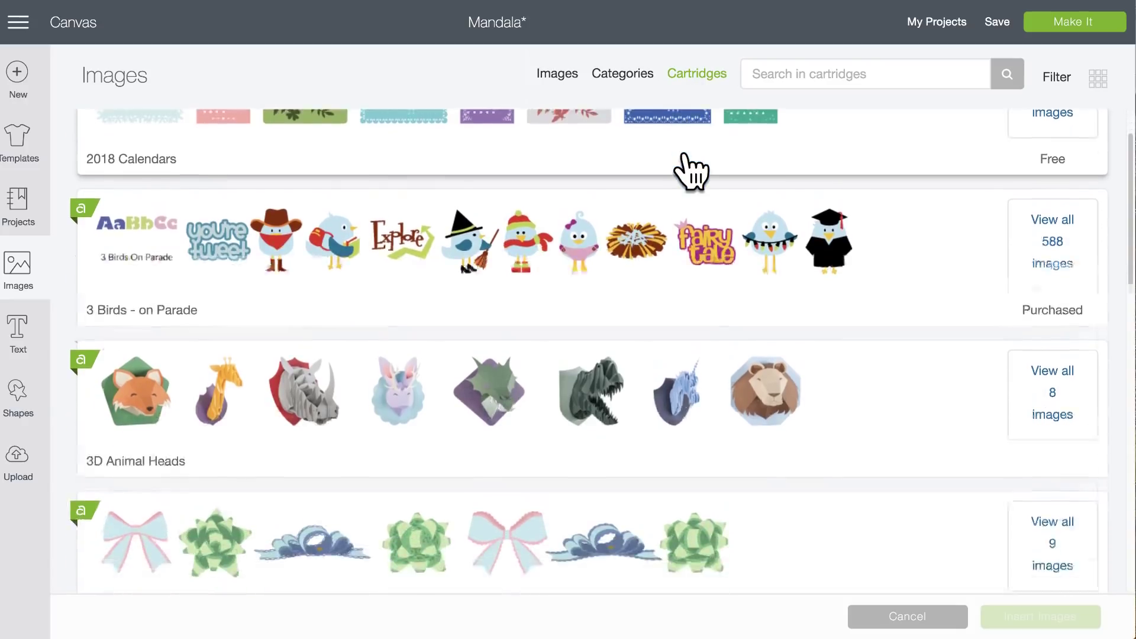
scroll(693, 172, "down", 15)
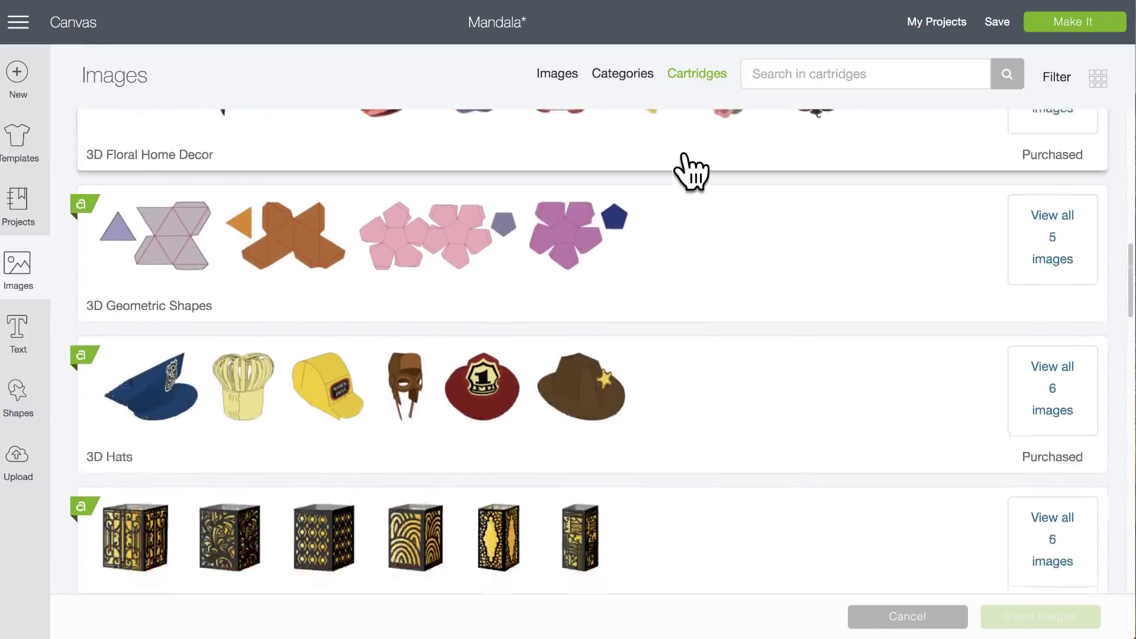
scroll(693, 172, "up", 5)
scroll(691, 172, "up", 20)
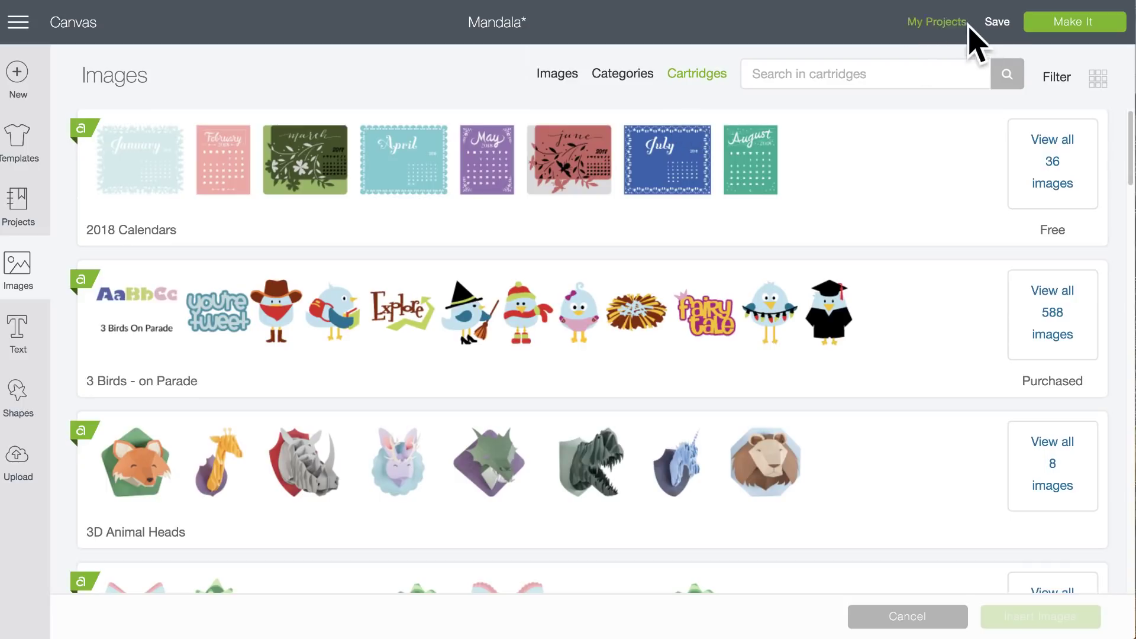
- Filter the cartridge list by ownership to show only Purchased cartridges
left_click(1059, 80)
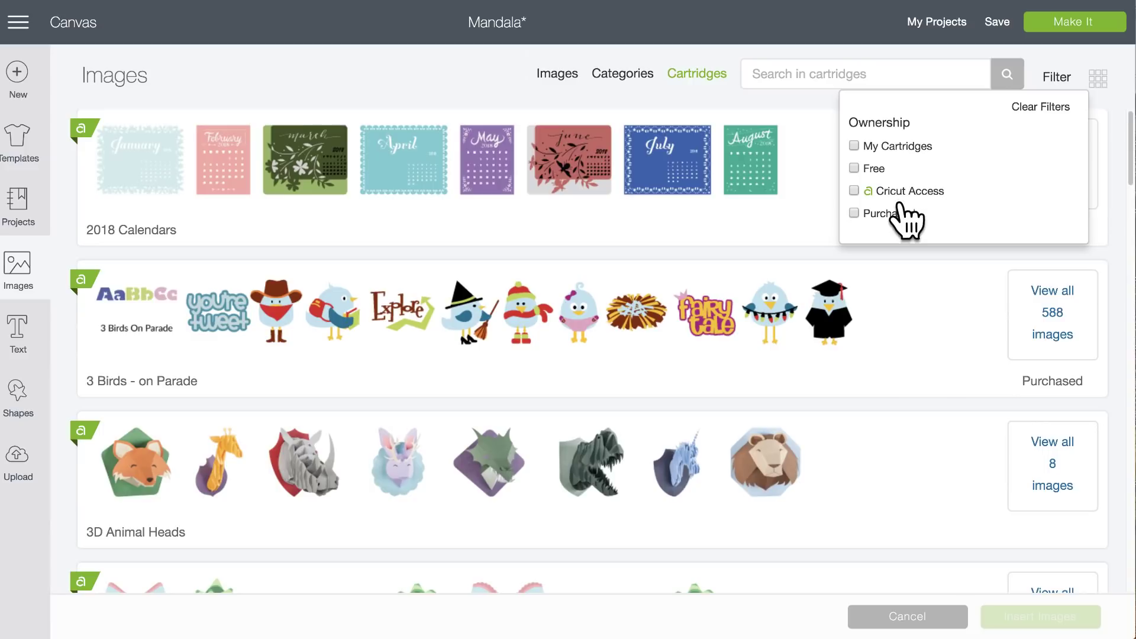
left_click(853, 214)
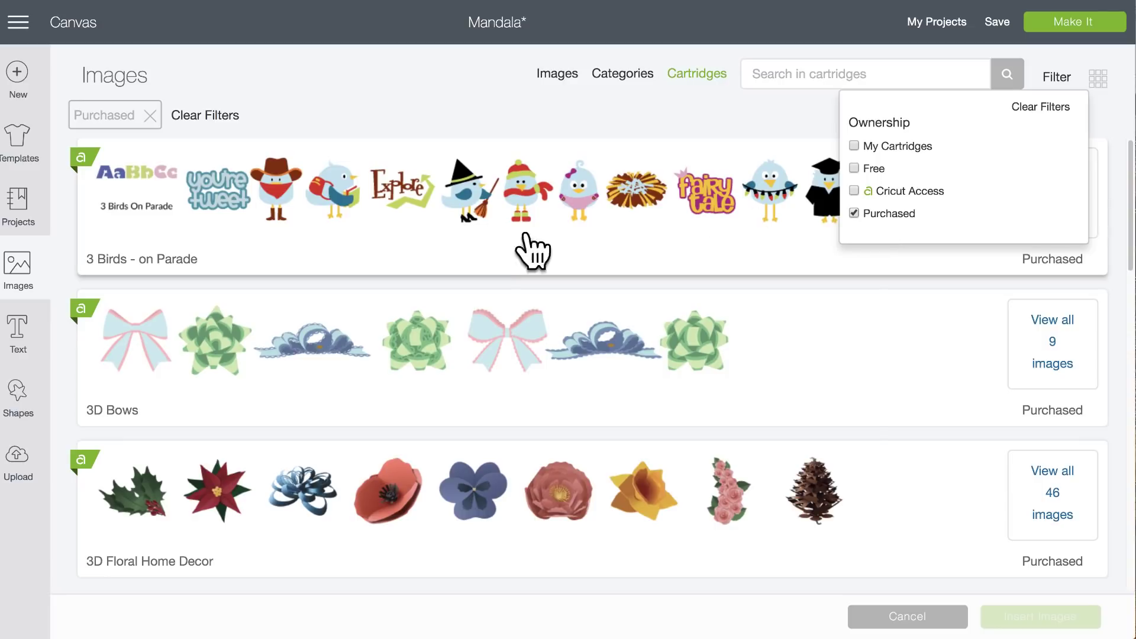
left_click(457, 109)
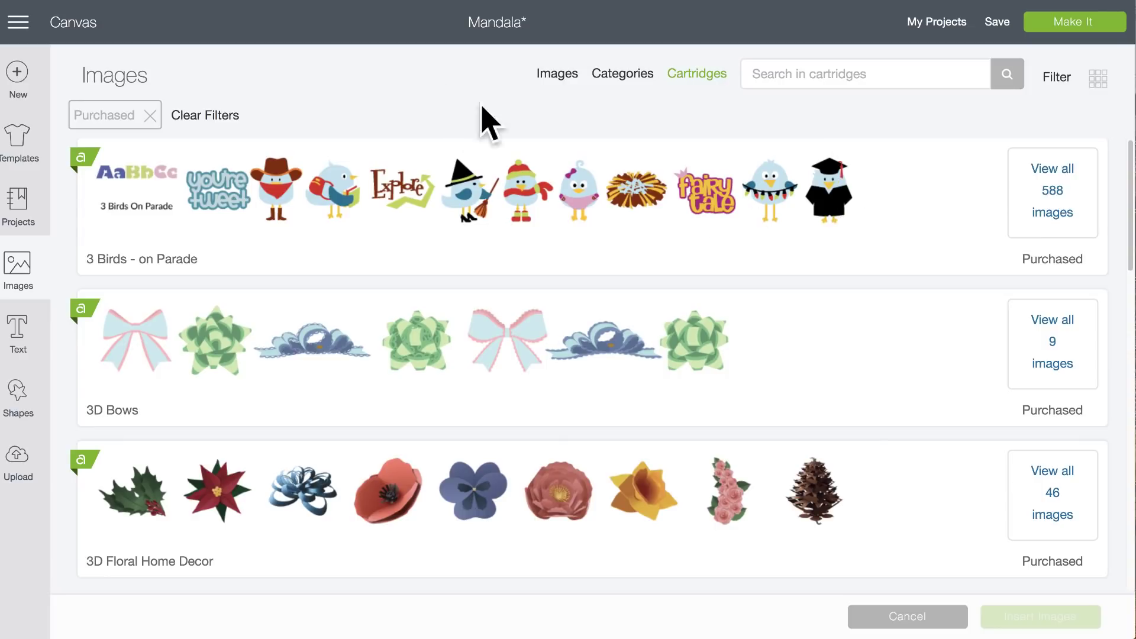
- Look through the purchased cartridges, from the 3D sets through the Anna's collections to Cheerleading and Cherished Memories
scroll(698, 317, "down", 15)
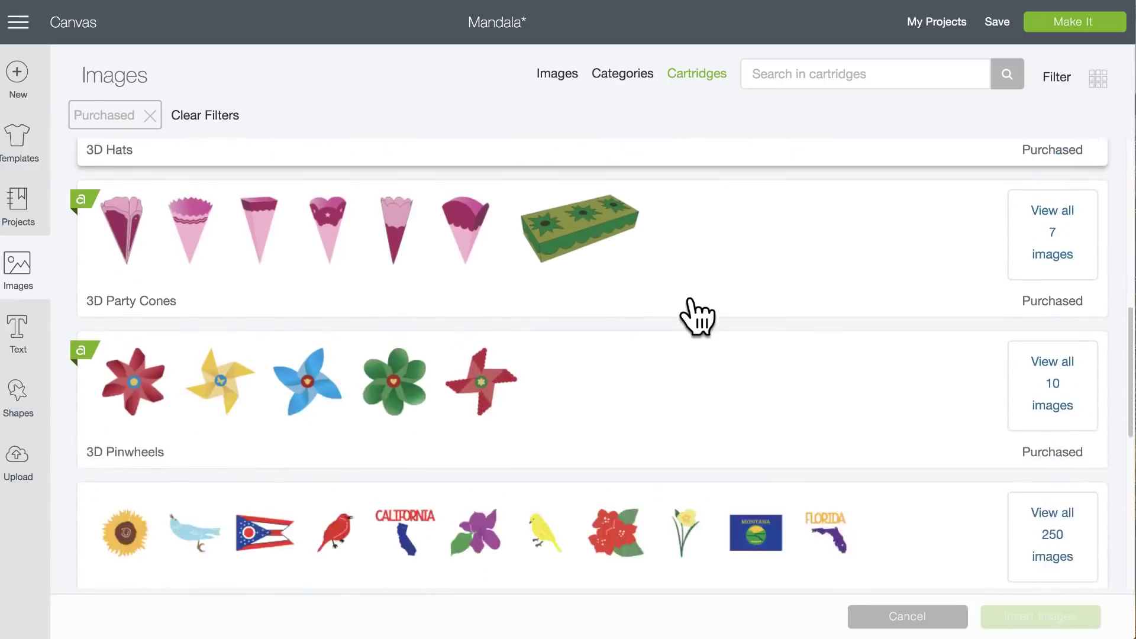
scroll(697, 317, "down", 11)
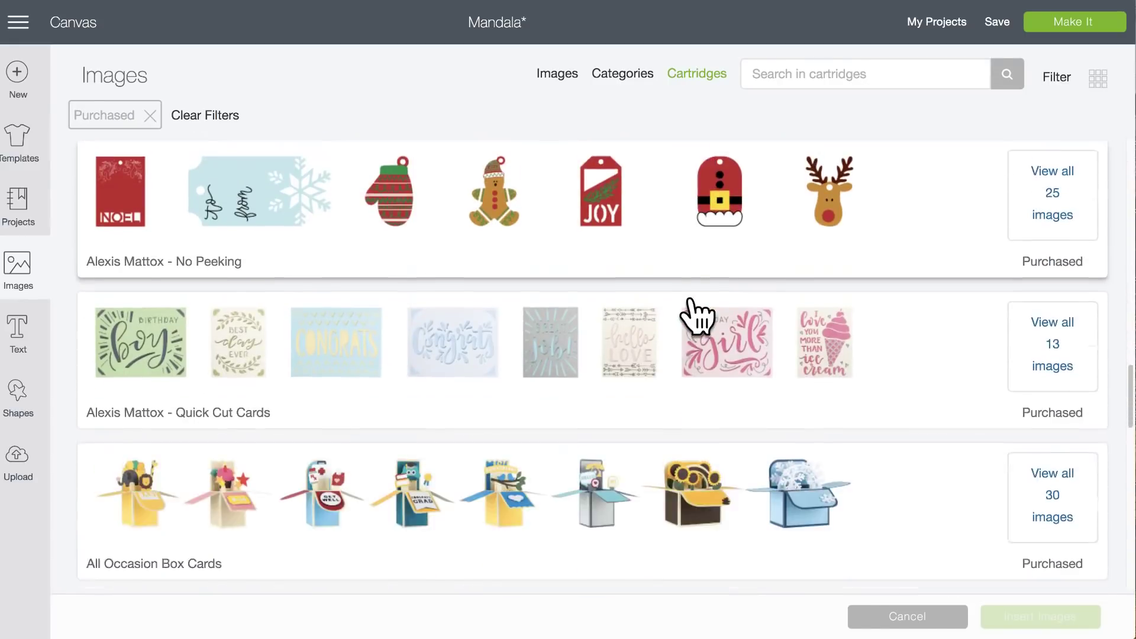
scroll(697, 317, "down", 5)
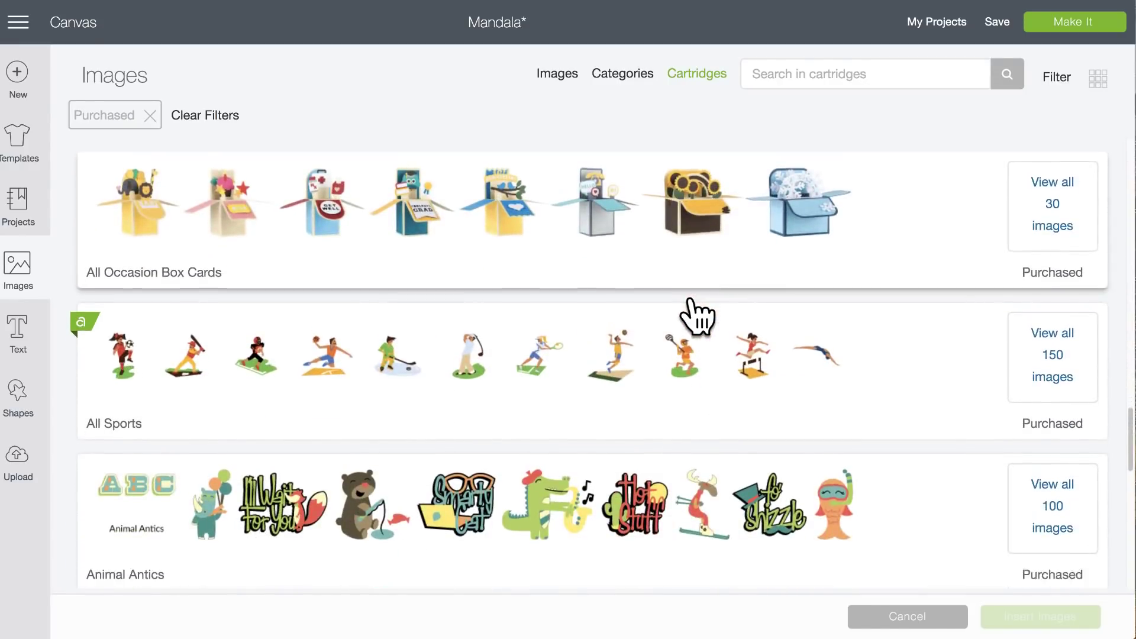
scroll(691, 299, "down", 4)
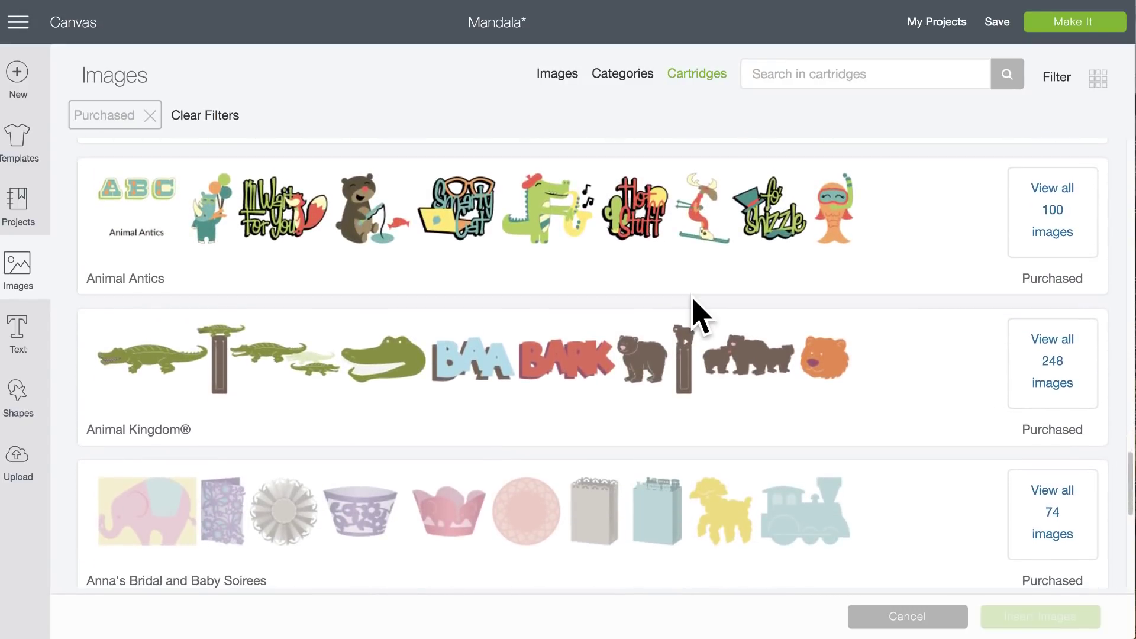
scroll(693, 300, "down", 6)
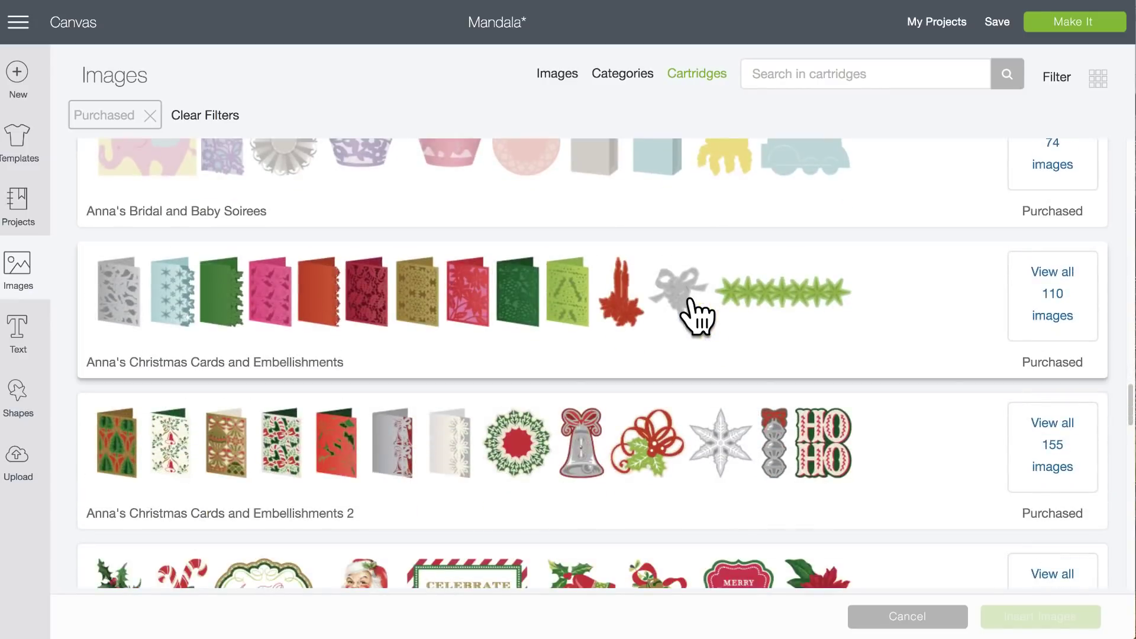
scroll(697, 316, "down", 4)
scroll(697, 316, "down", 5)
scroll(697, 316, "down", 3)
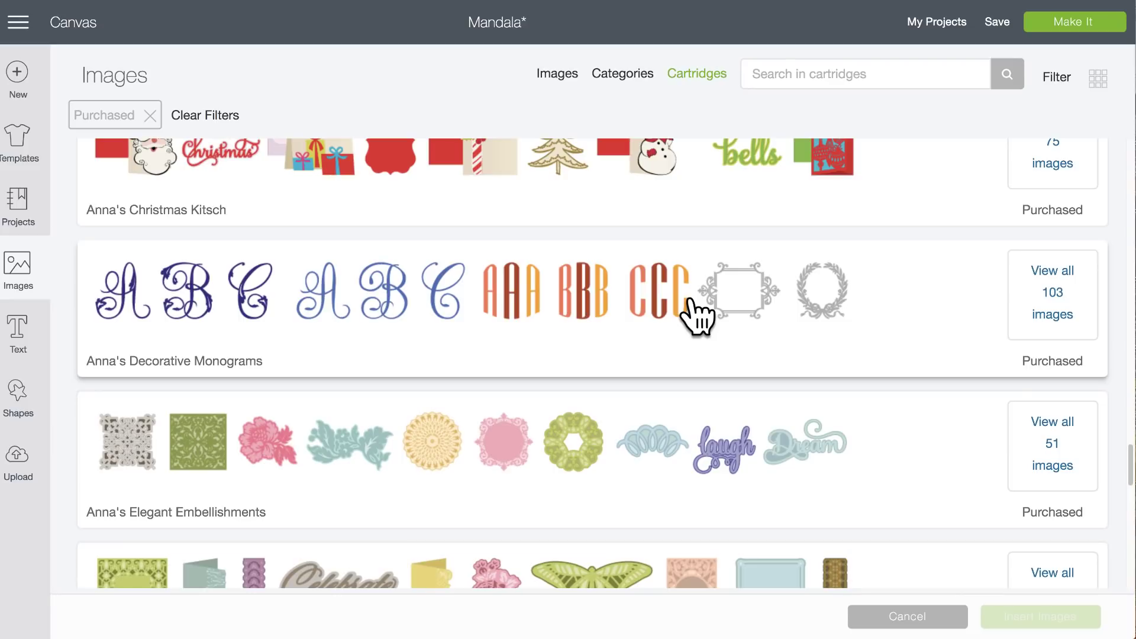
scroll(594, 337, "down", 5)
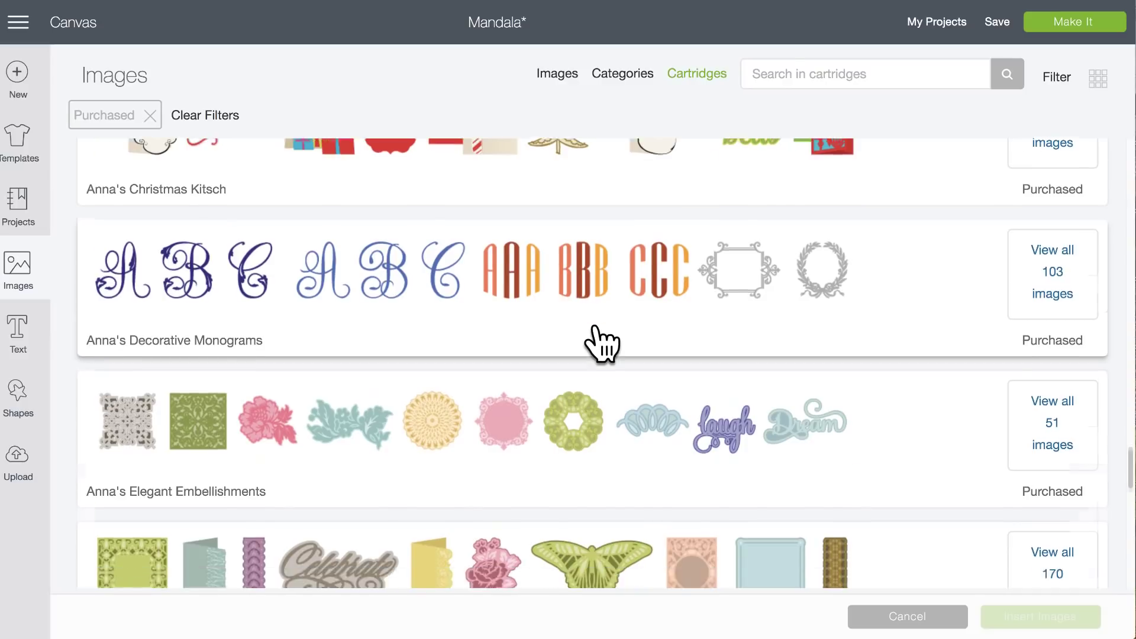
scroll(603, 343, "down", 20)
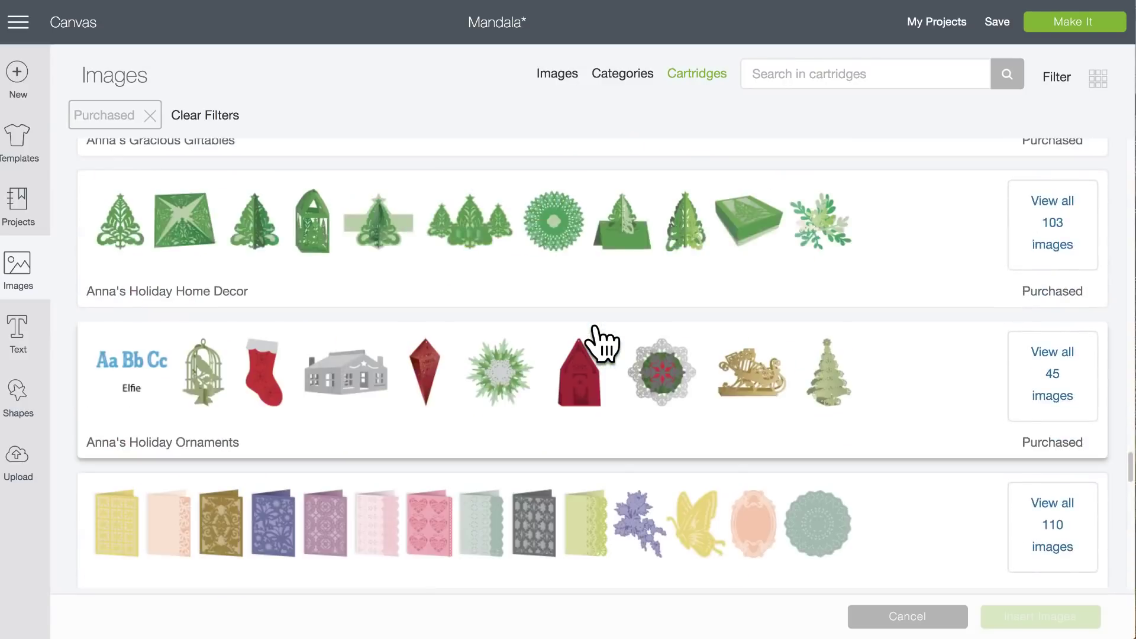
scroll(603, 343, "down", 20)
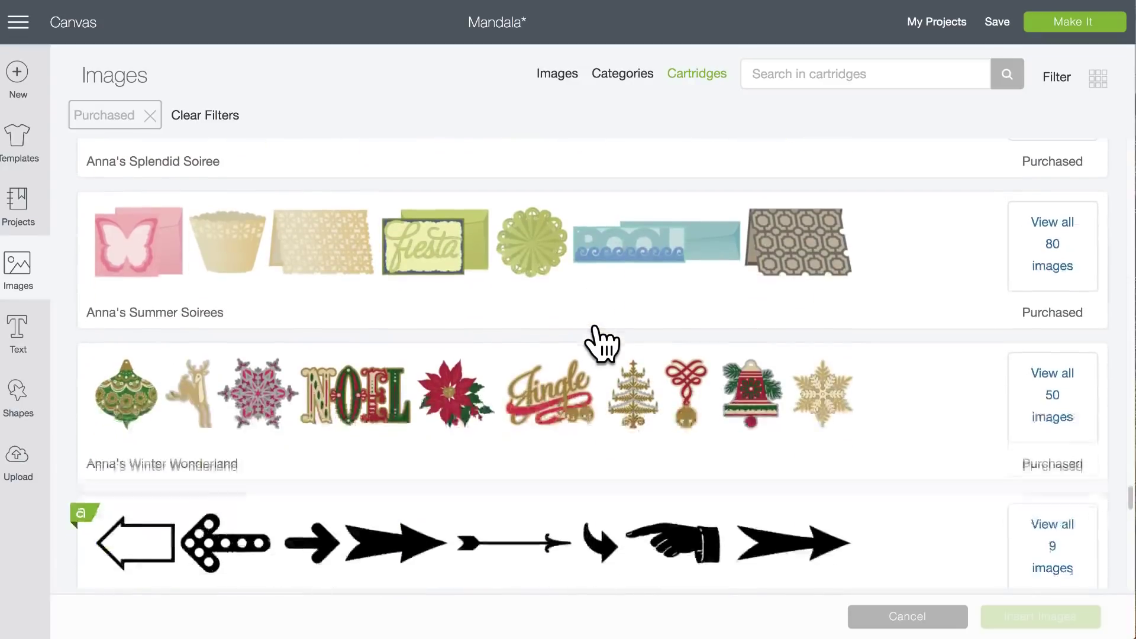
scroll(602, 343, "down", 20)
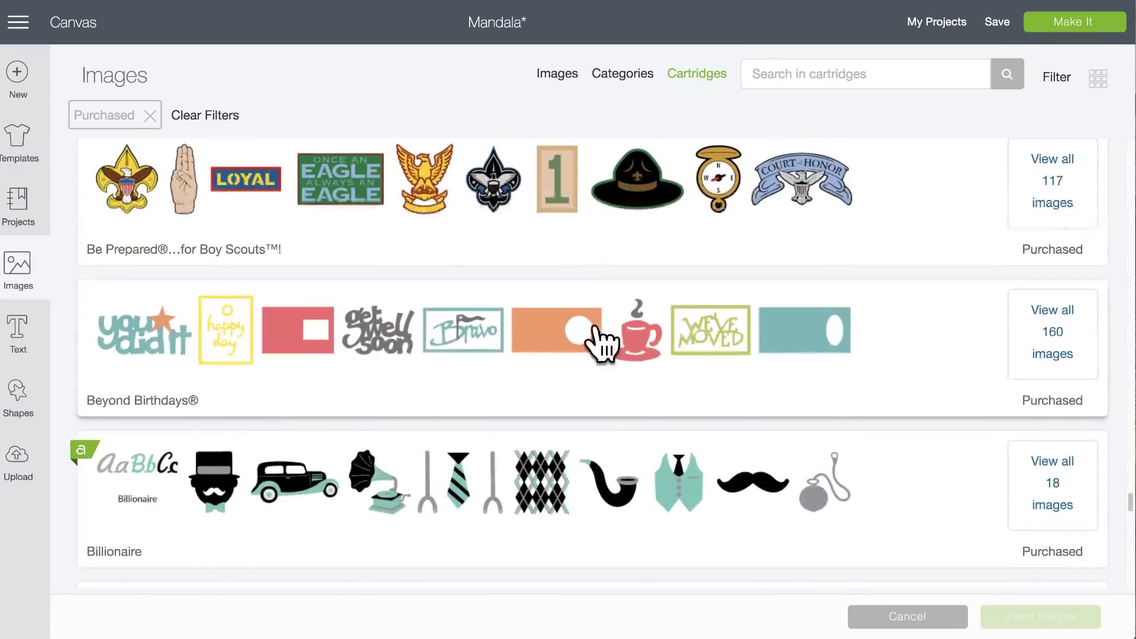
scroll(602, 343, "down", 20)
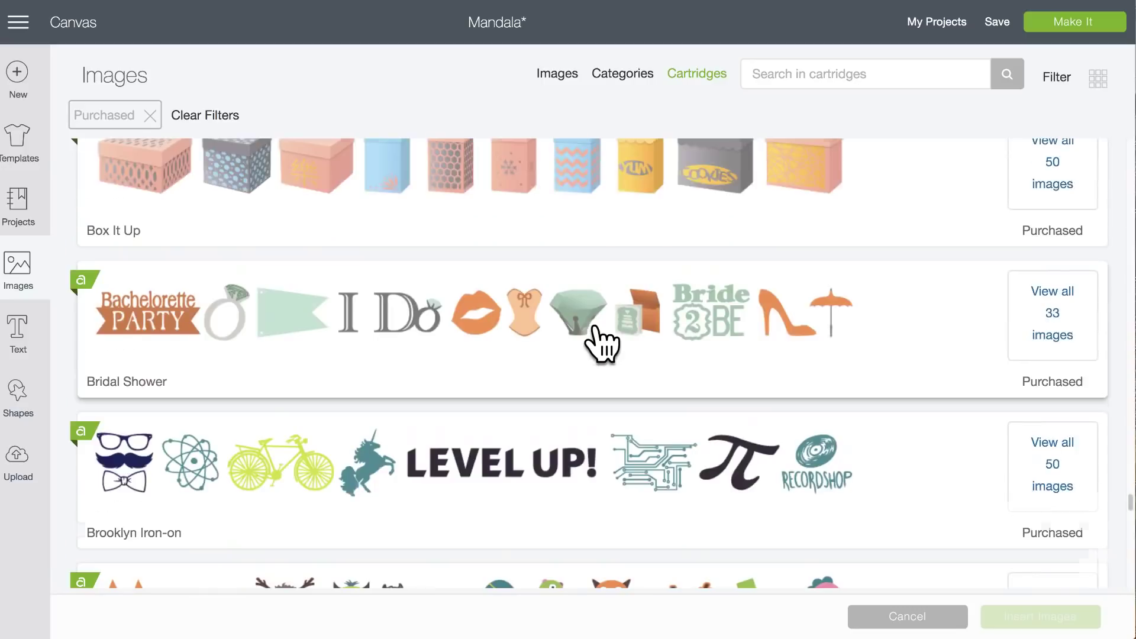
scroll(602, 343, "down", 10)
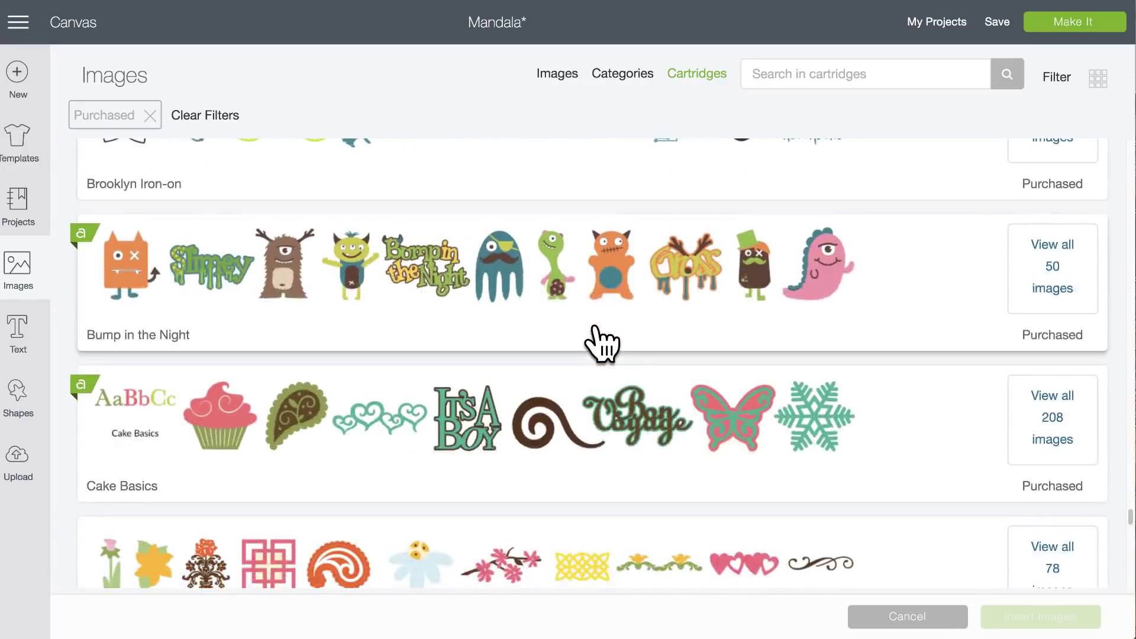
scroll(602, 343, "down", 11)
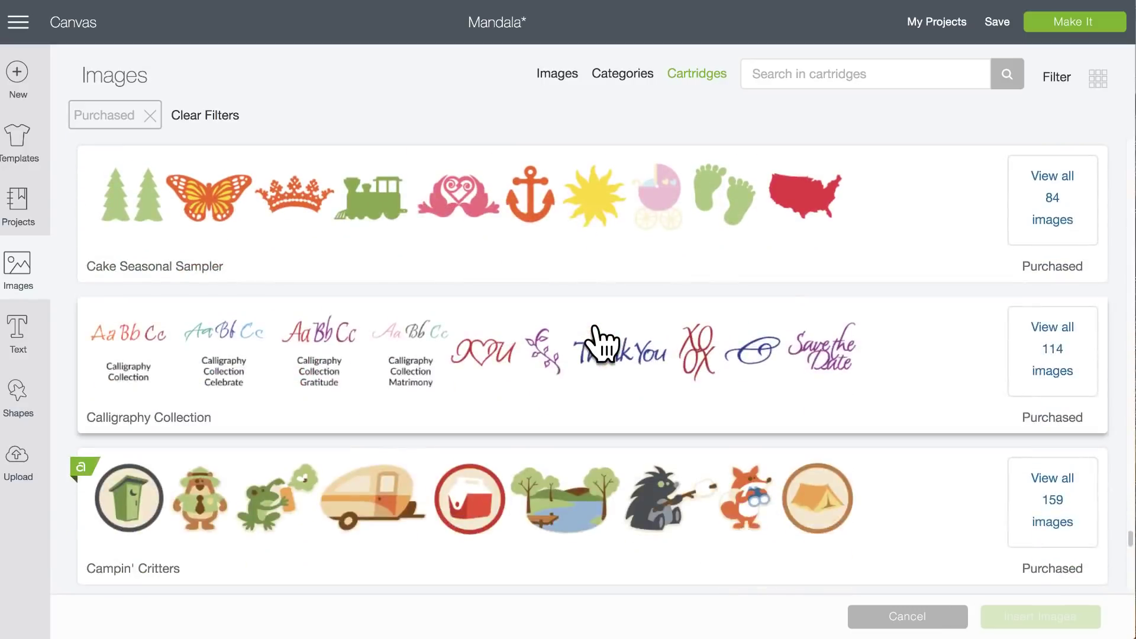
scroll(602, 343, "down", 6)
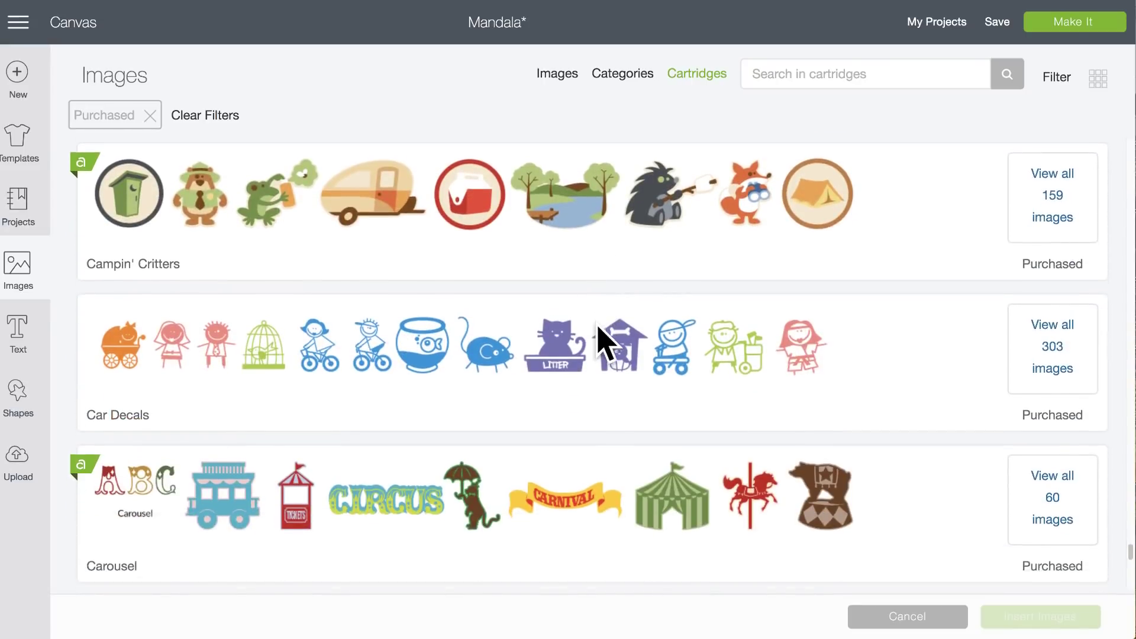
scroll(602, 343, "down", 7)
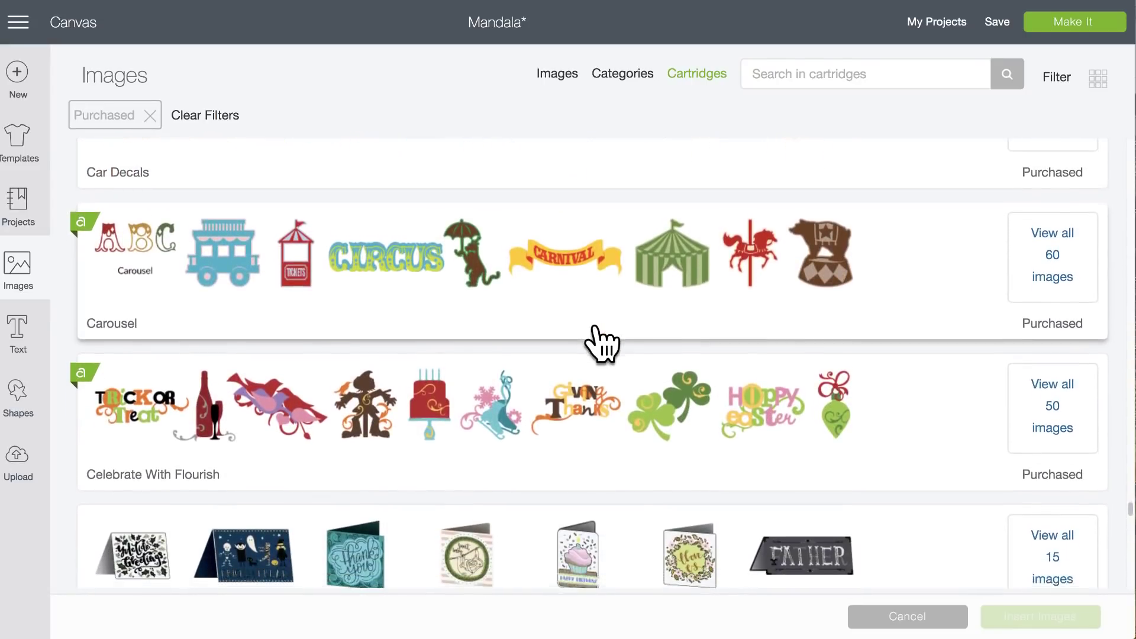
scroll(602, 344, "down", 9)
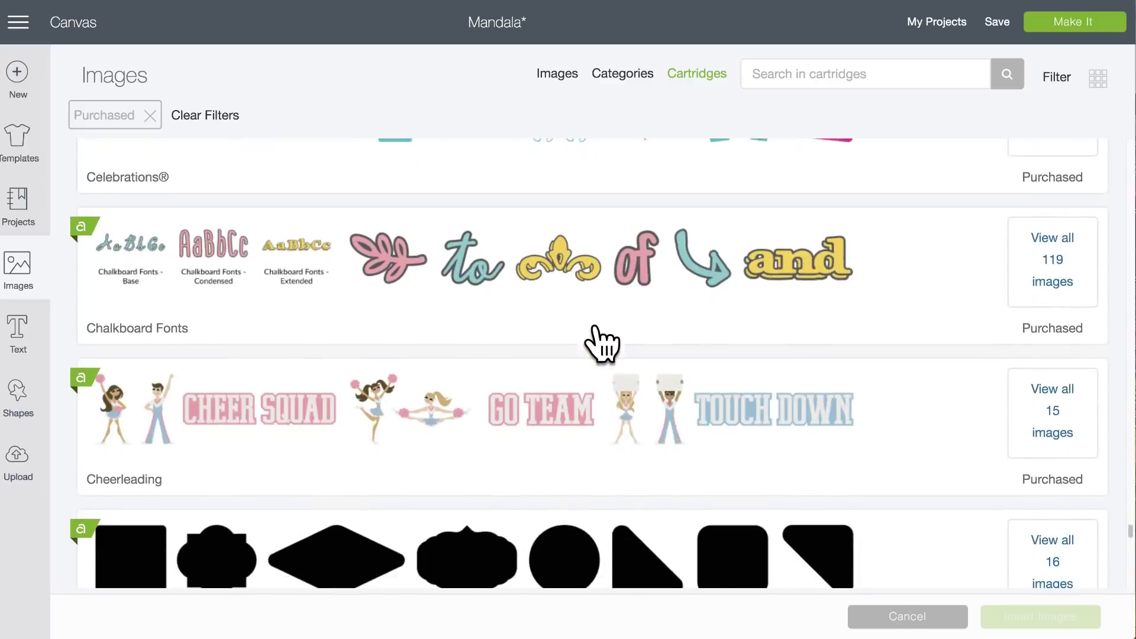
scroll(602, 345, "down", 2)
scroll(602, 345, "up", 4)
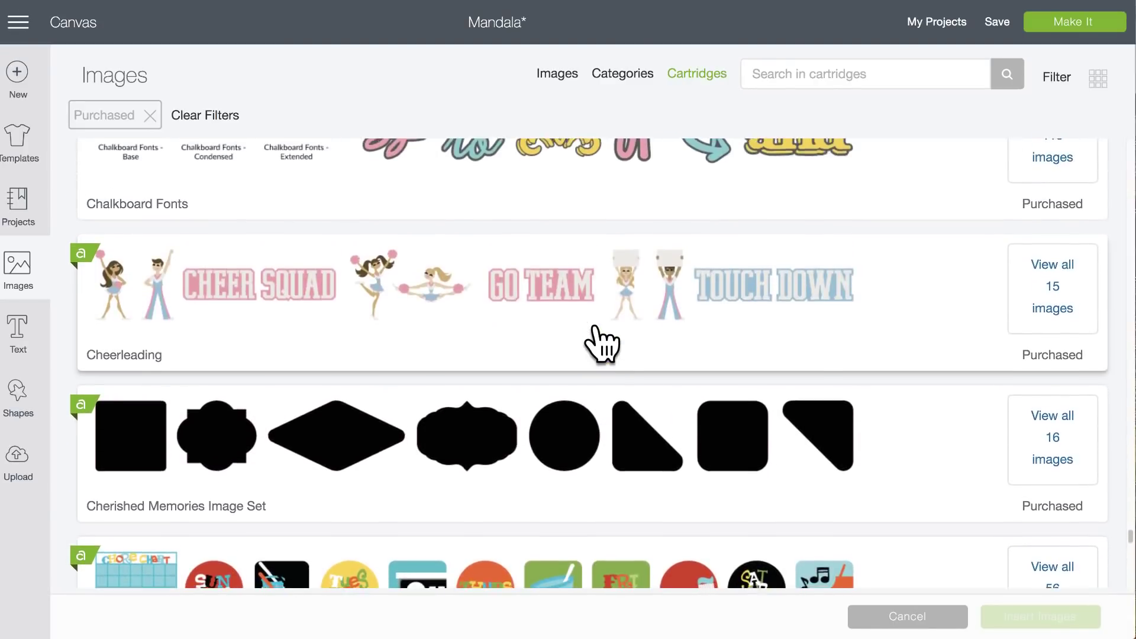
- Look further through the purchased cartridges, from Chore Chart and Christmas Village to Create A Critter 2 and Create a Friend
scroll(602, 342, "down", 2)
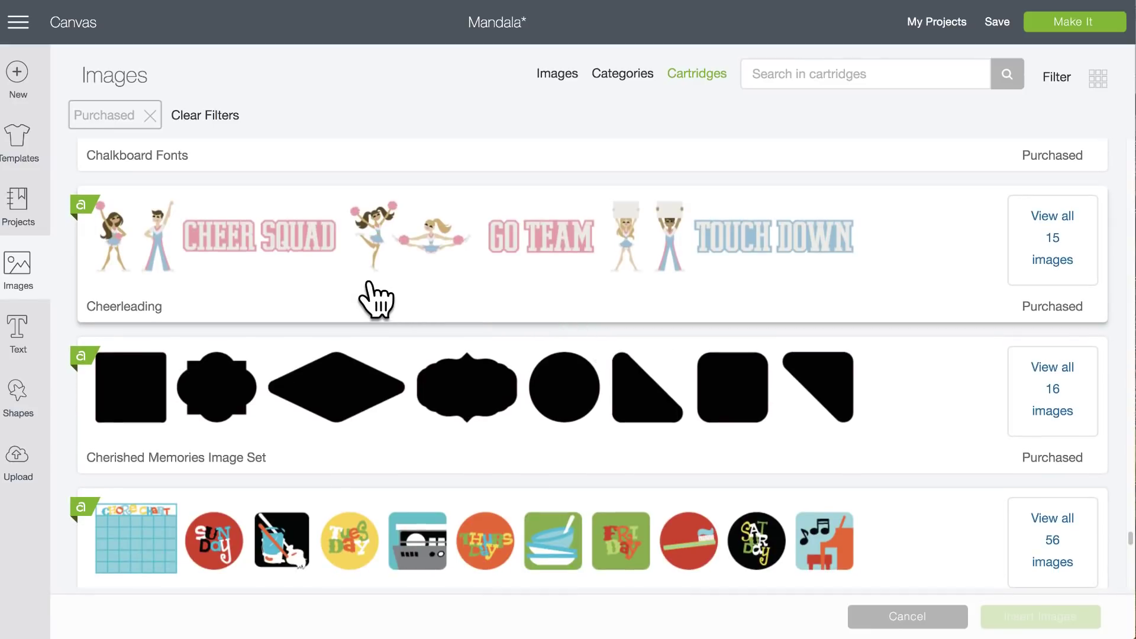
scroll(429, 296, "down", 20)
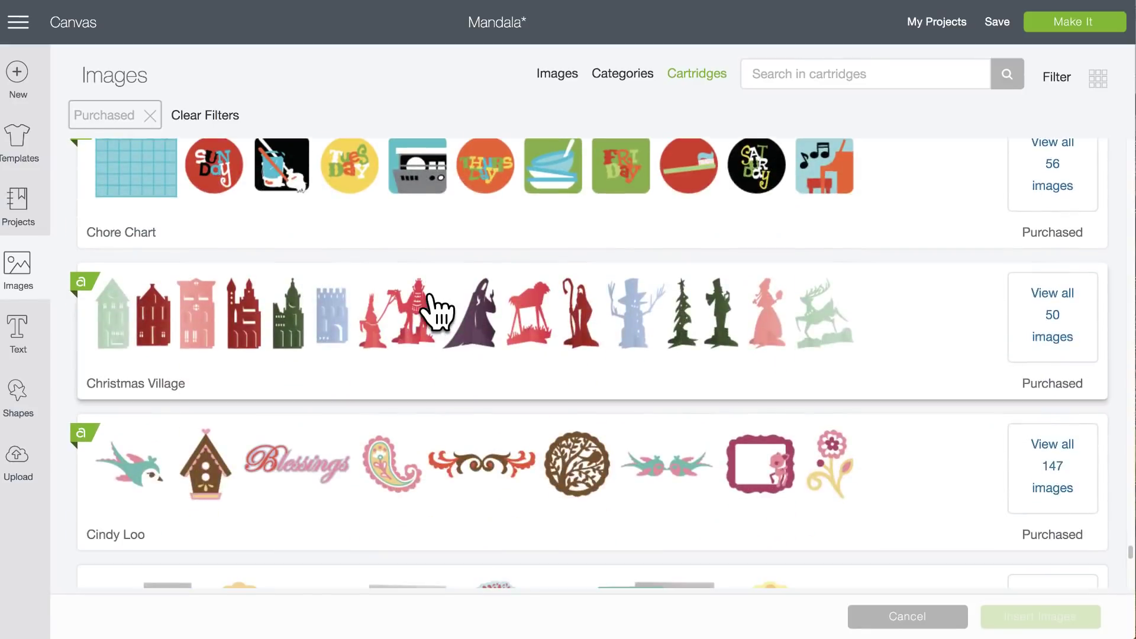
scroll(436, 314, "down", 20)
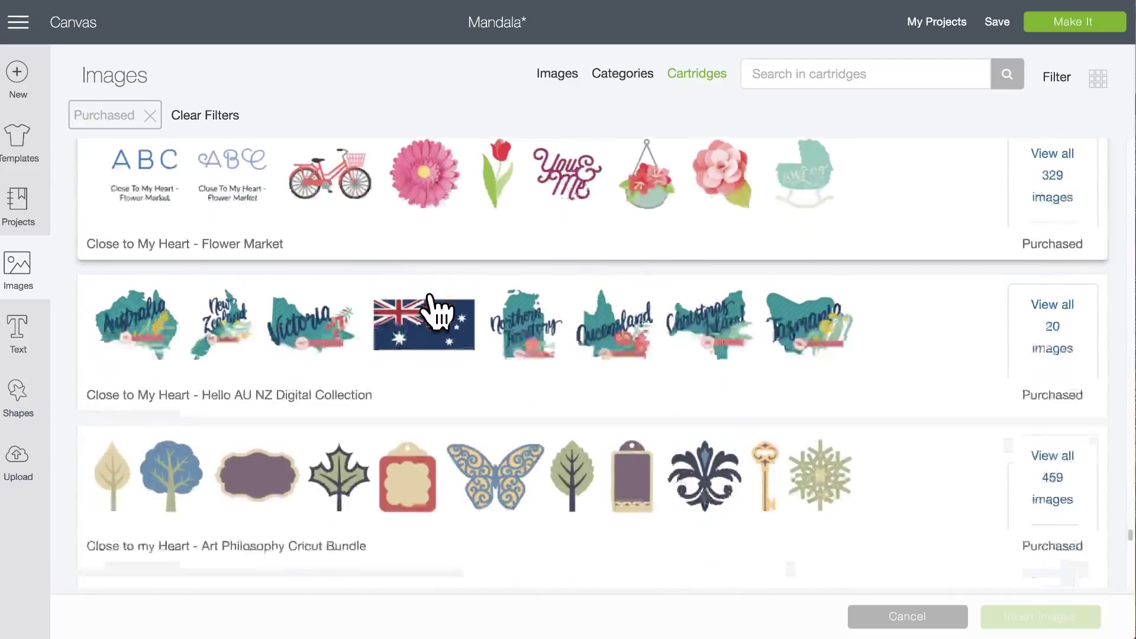
scroll(437, 313, "down", 20)
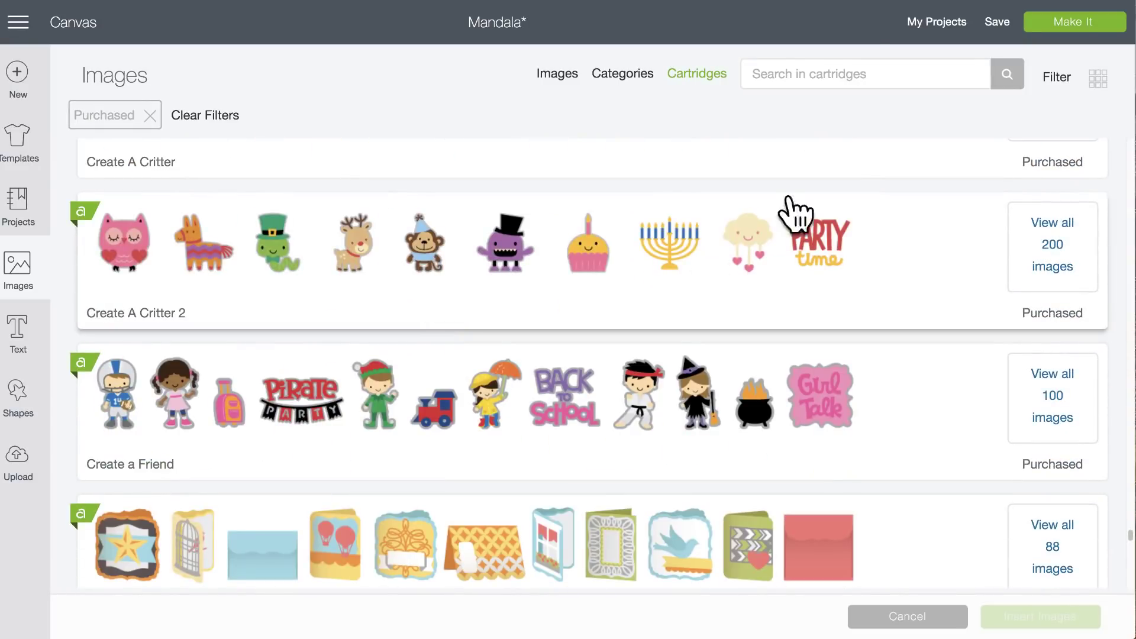
- Search the purchased cartridges for "mandala"
left_click(854, 73)
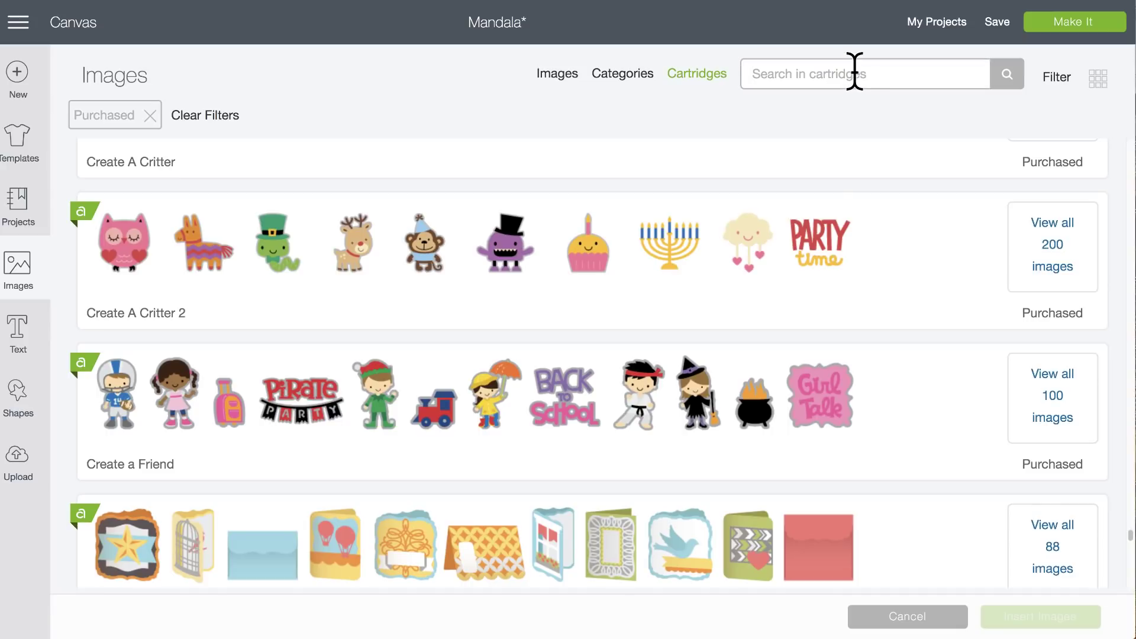
type("ma")
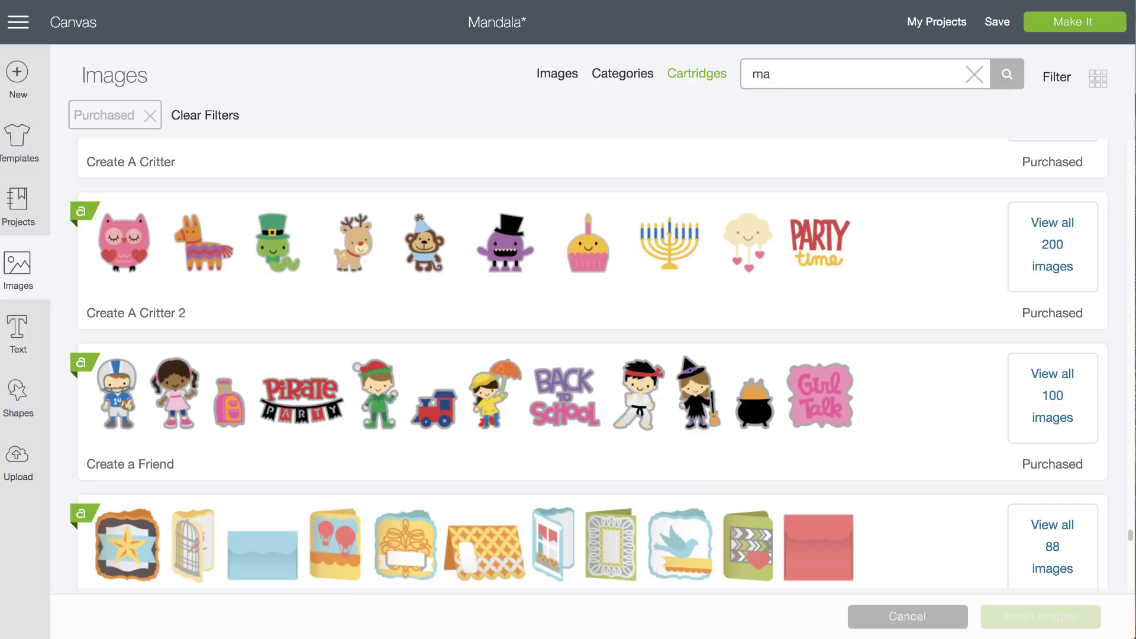
type("ndala")
key("Return")
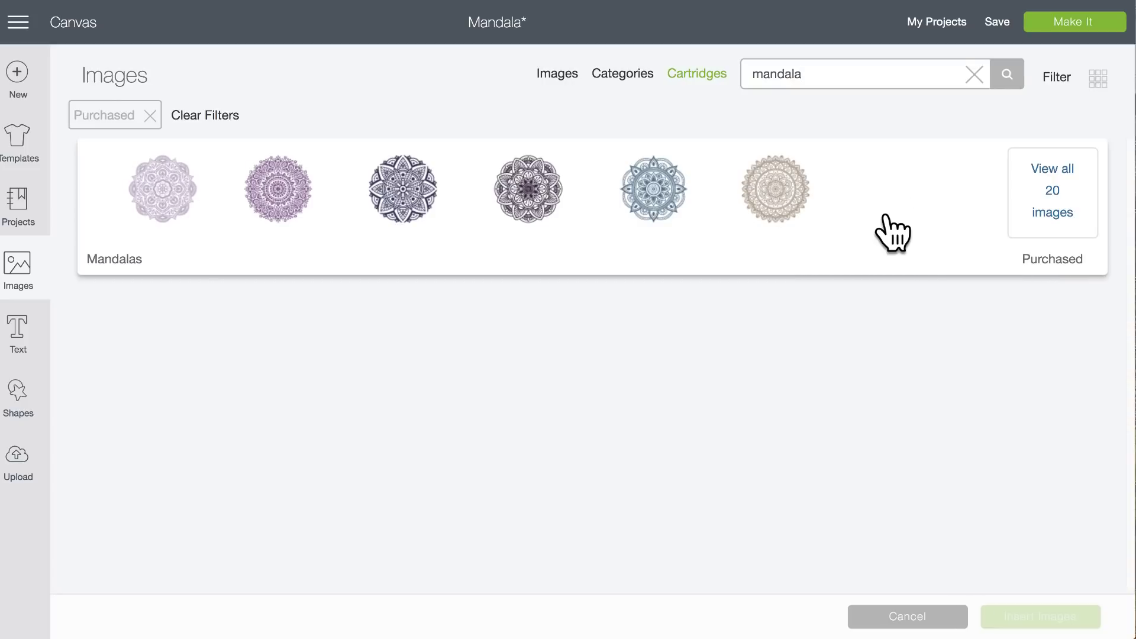
- Open all images of the Mandalas cartridge and look through the mandala designs in it
left_click(1053, 211)
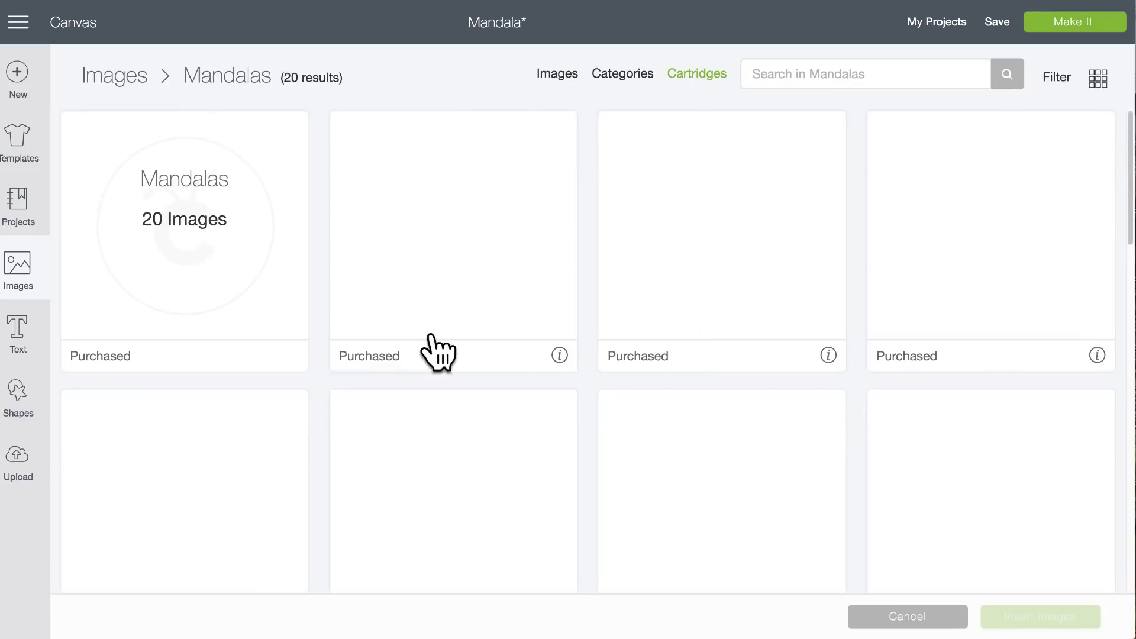
scroll(438, 353, "down", 7)
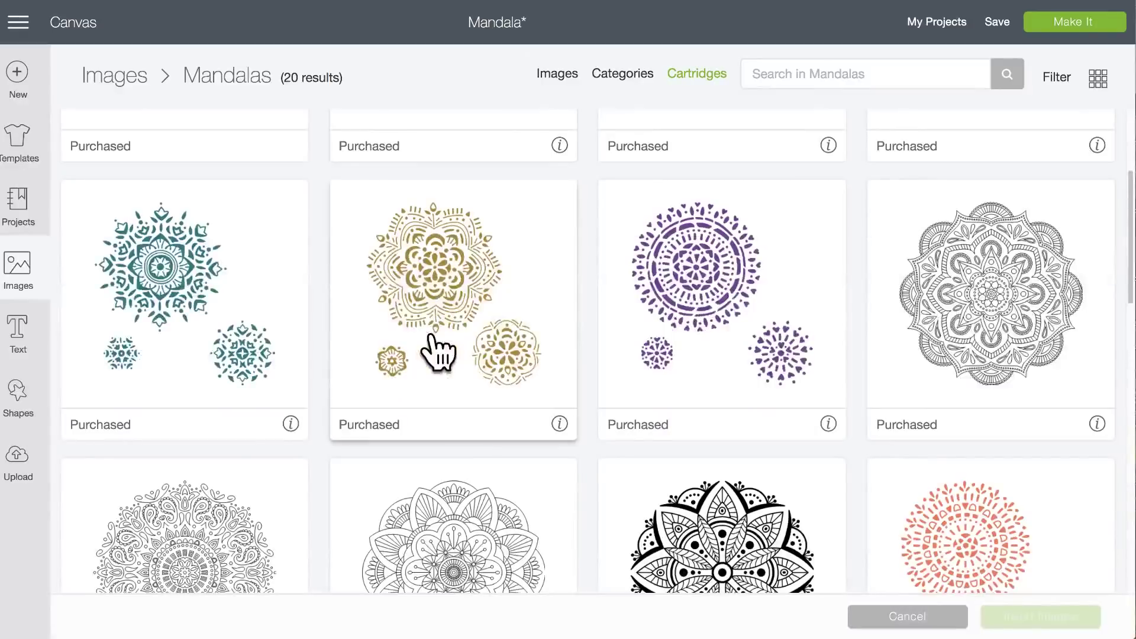
scroll(438, 354, "down", 7)
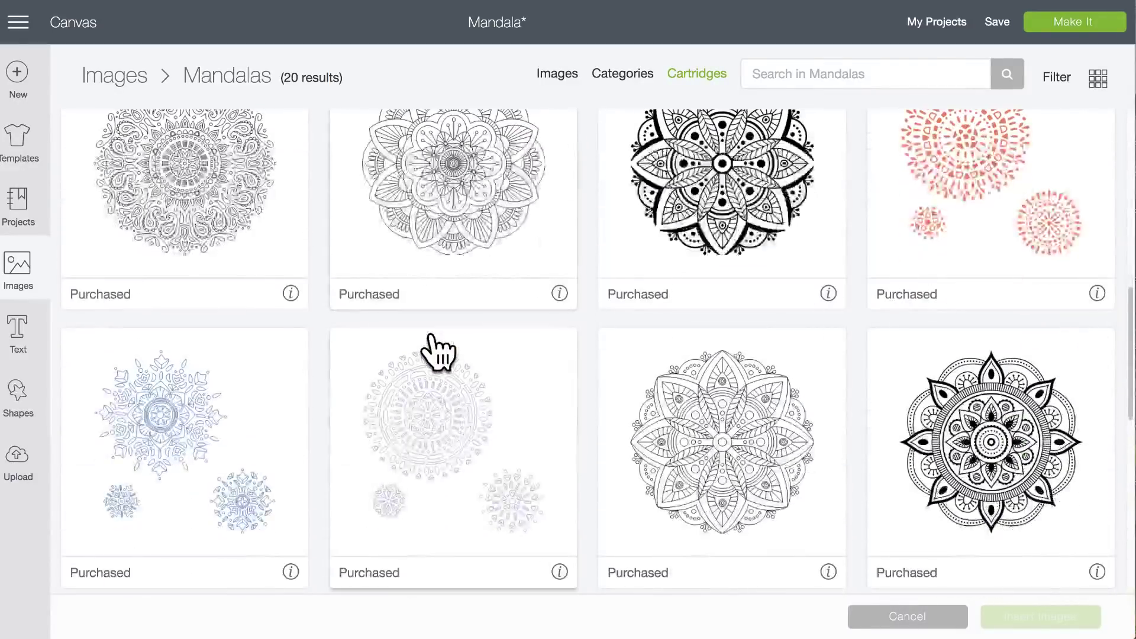
scroll(438, 354, "down", 5)
scroll(438, 354, "up", 15)
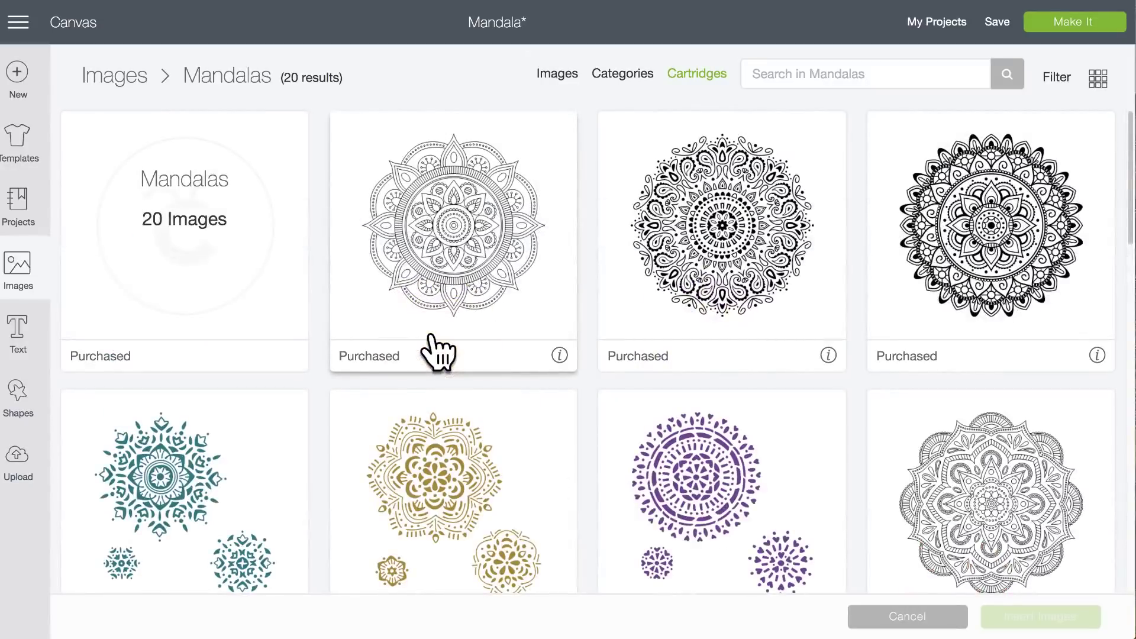
- Switch the library to individual images, filter them by Purchased ownership, and look through them
left_click(558, 74)
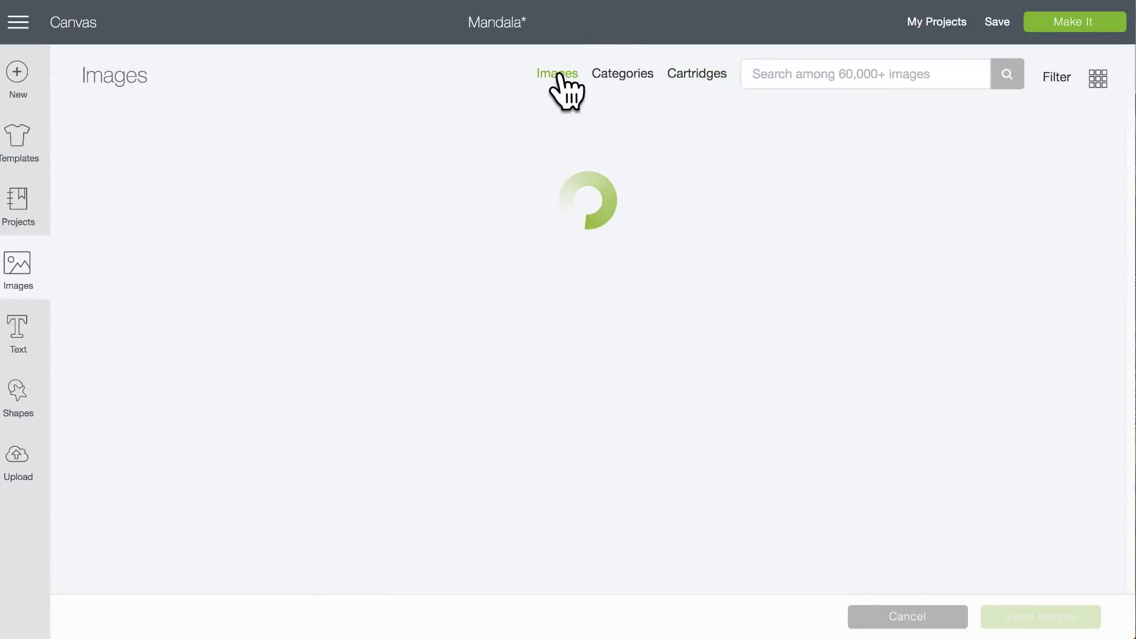
left_click(1058, 78)
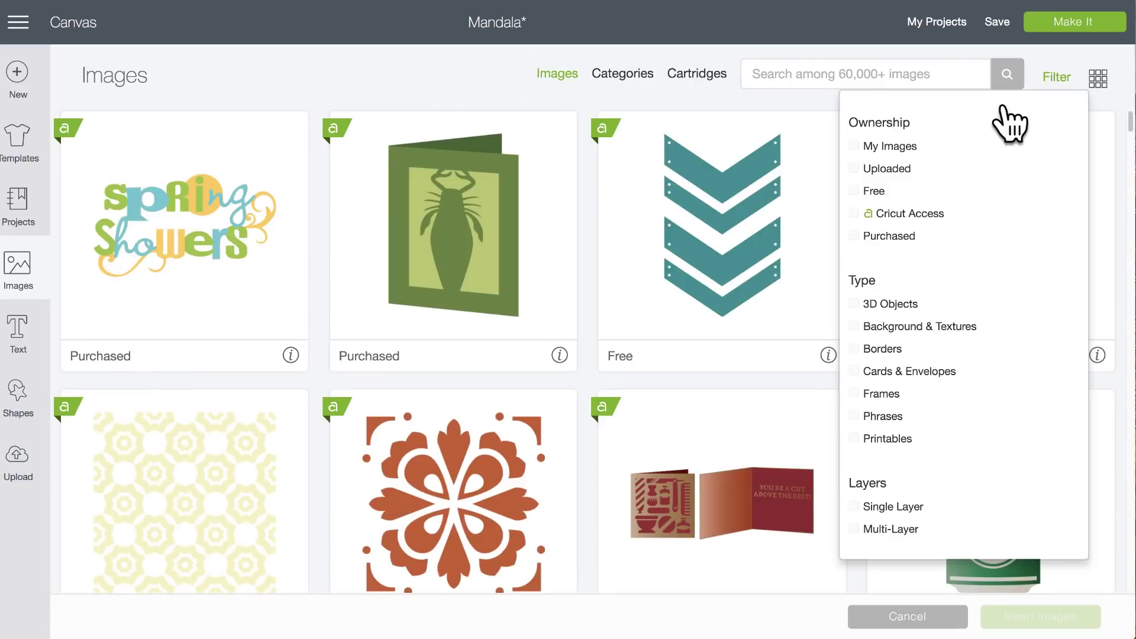
left_click(854, 236)
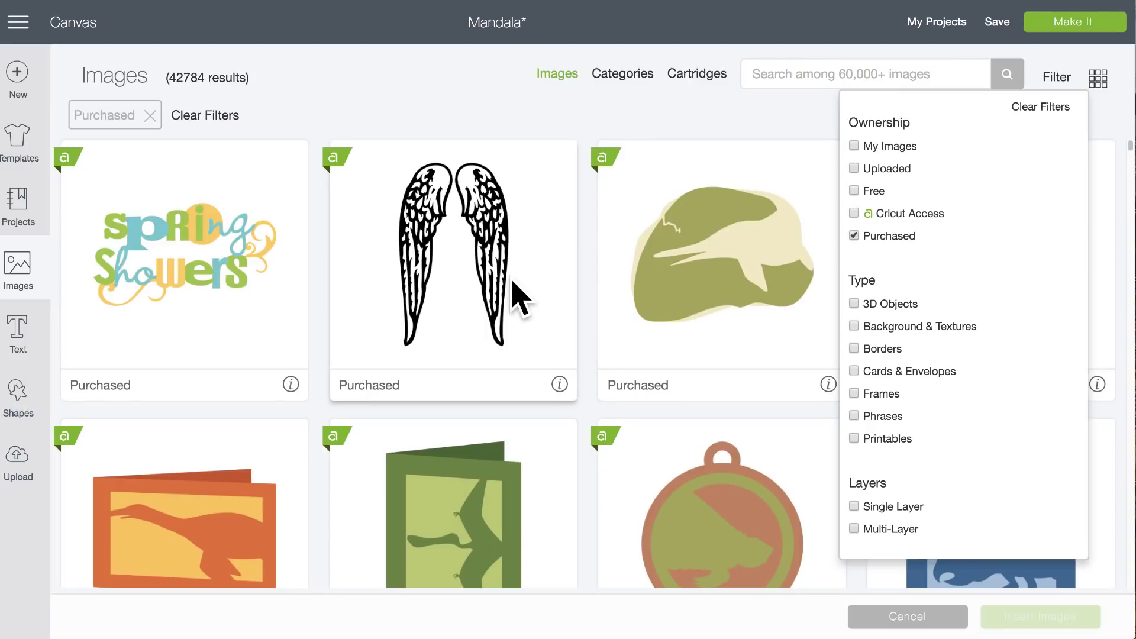
scroll(515, 290, "down", 3)
scroll(515, 293, "down", 8)
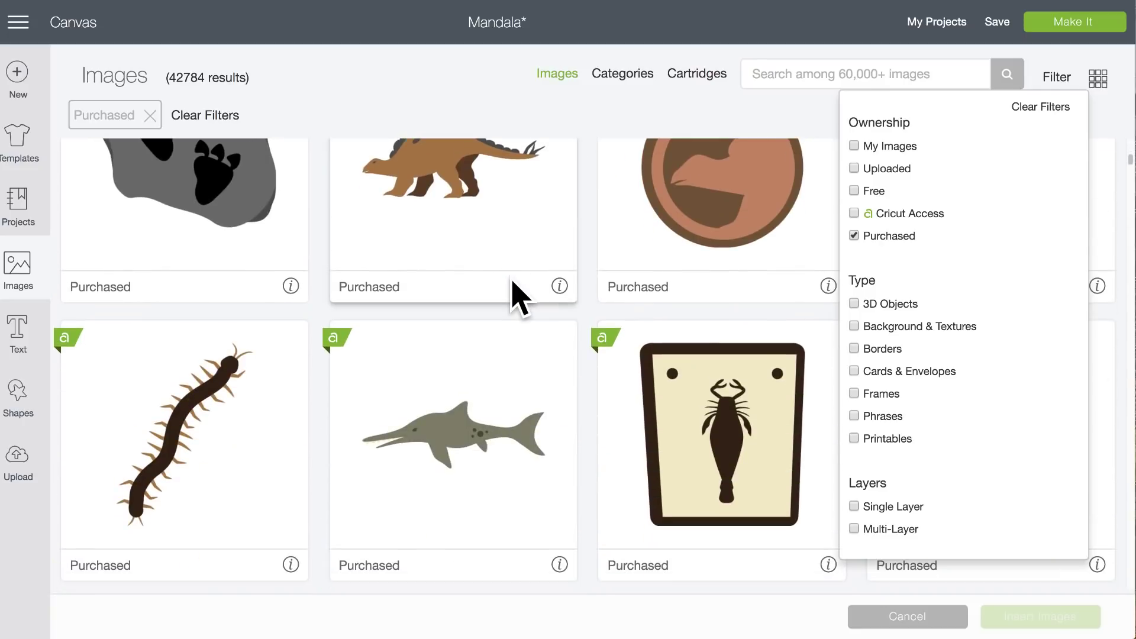
scroll(515, 294, "down", 12)
scroll(332, 189, "down", 3)
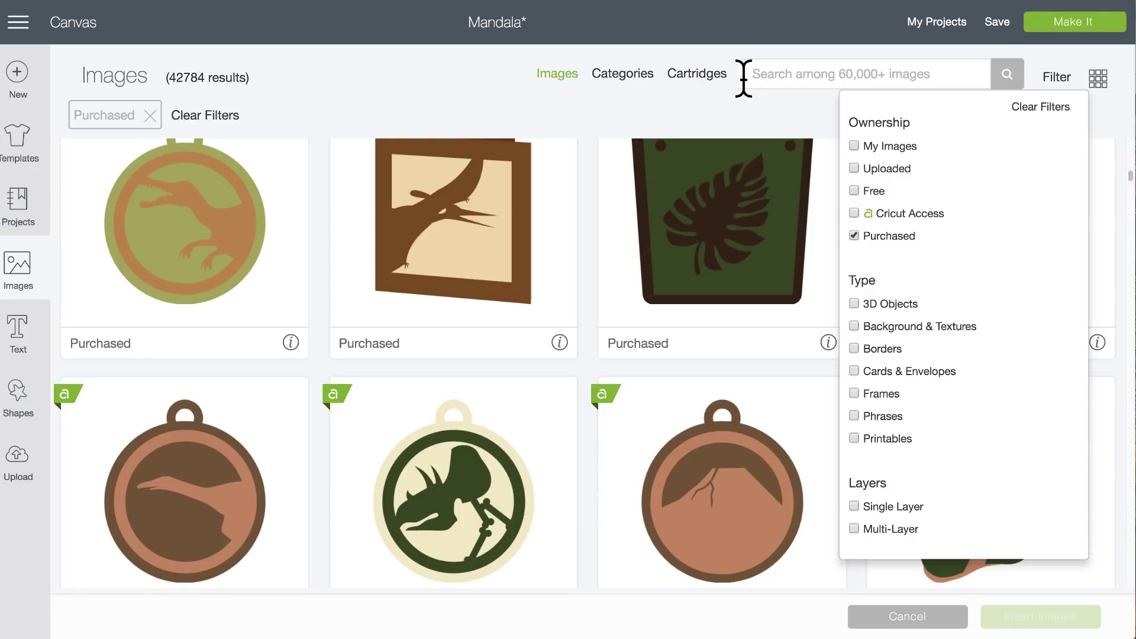
- Go back to the purchased cartridges and search them for "hide"
left_click(690, 74)
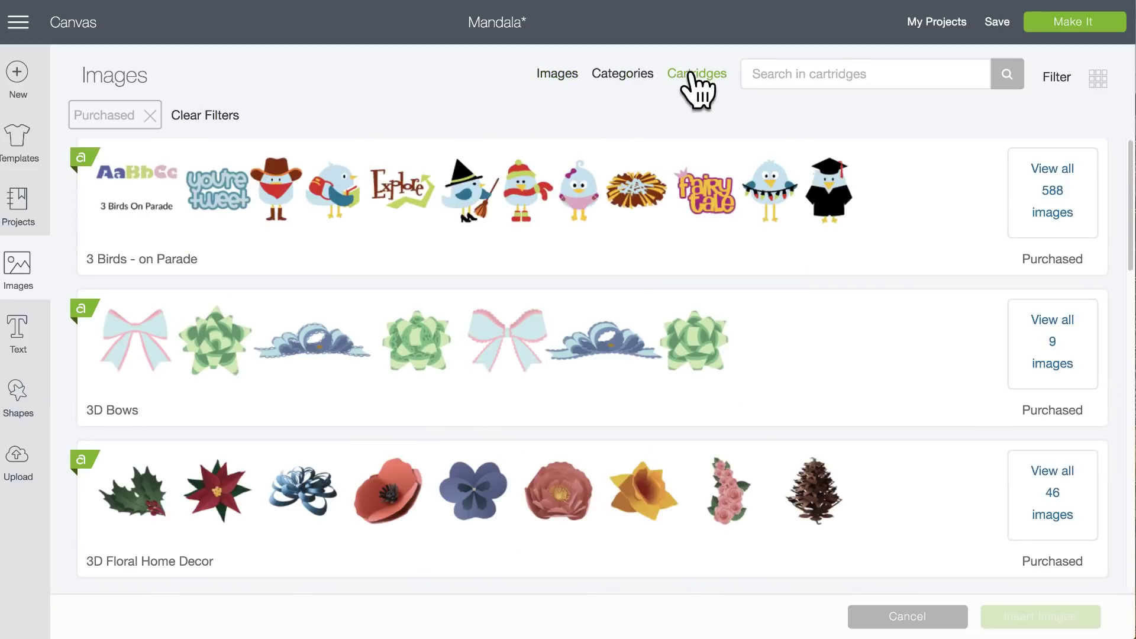
left_click(791, 71)
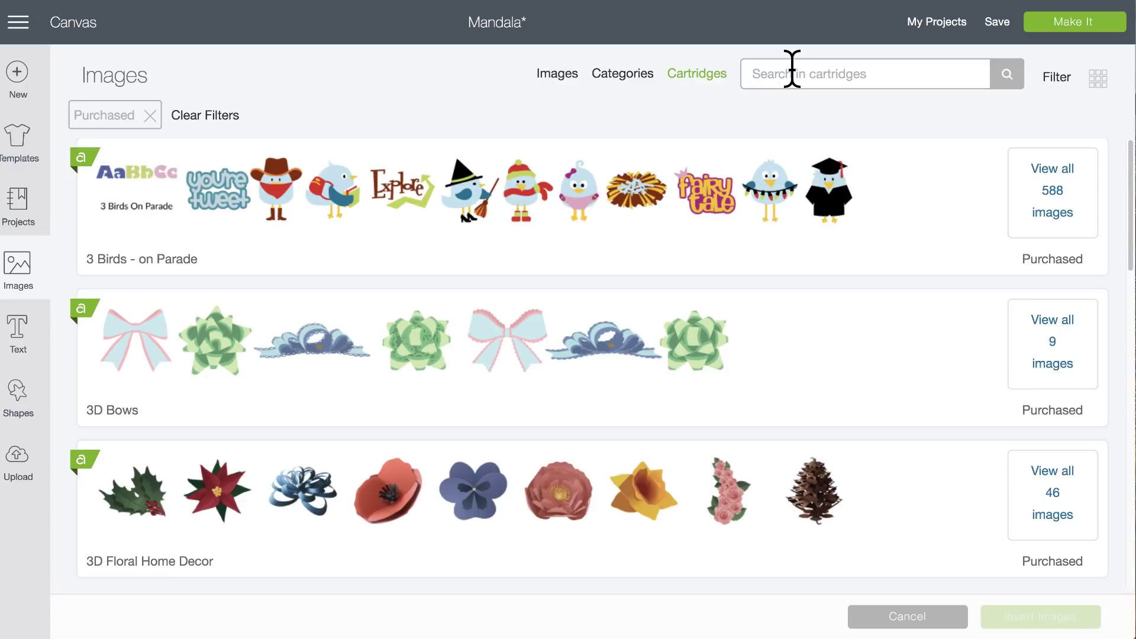
type("hide")
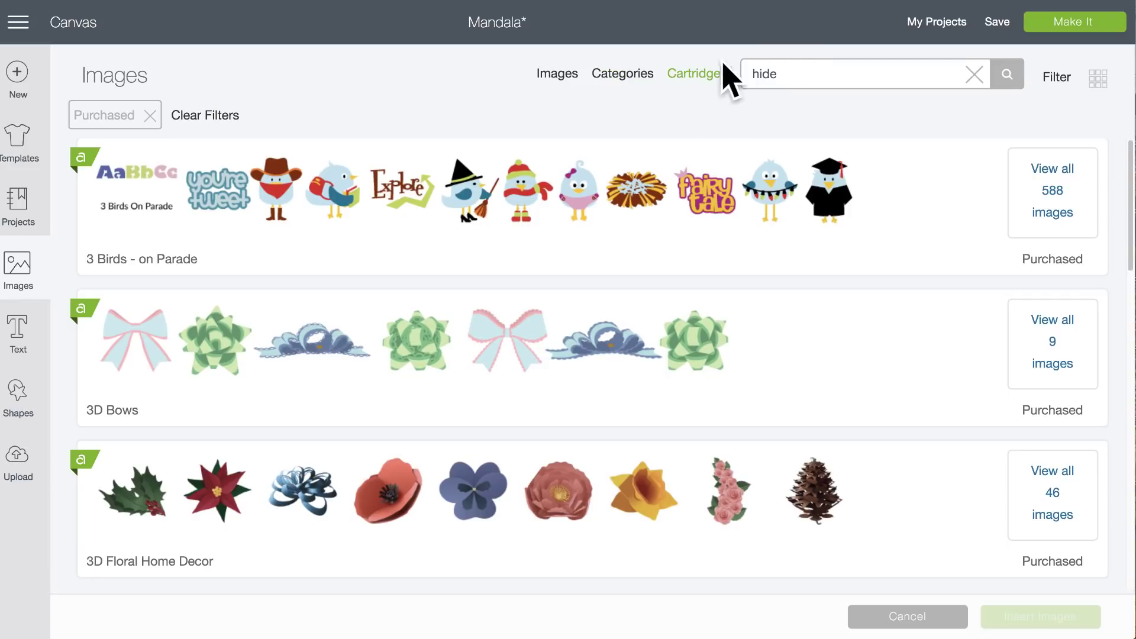
left_click(1007, 75)
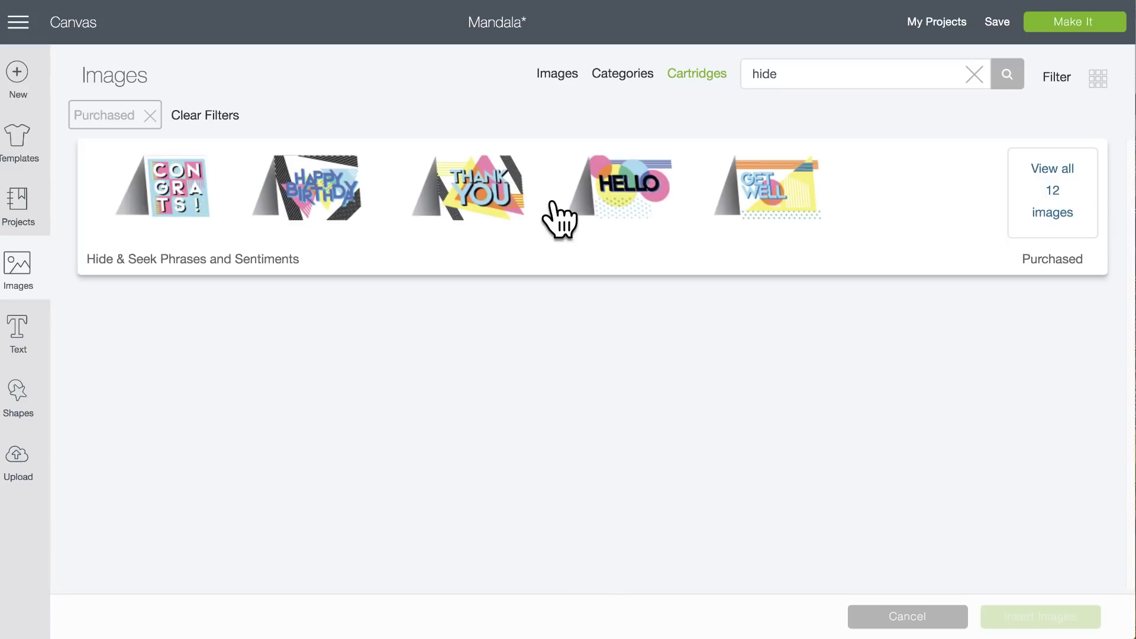
- Open all images of the Hide & Seek Phrases and Sentiments cartridge and look through its cards and phrases
left_click(1042, 201)
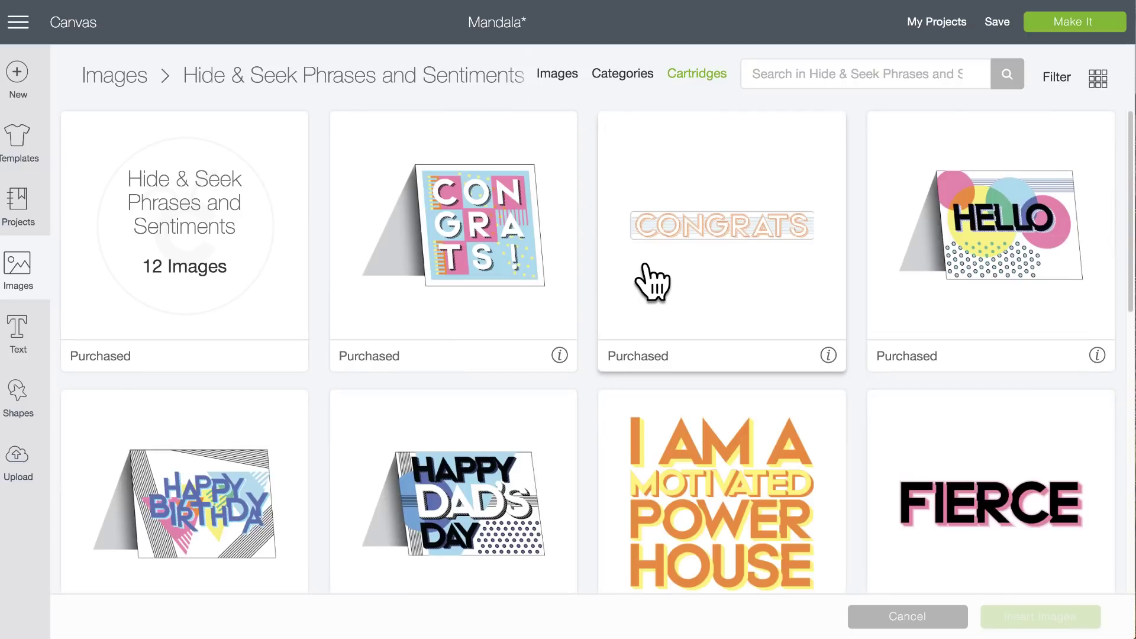
scroll(651, 281, "down", 10)
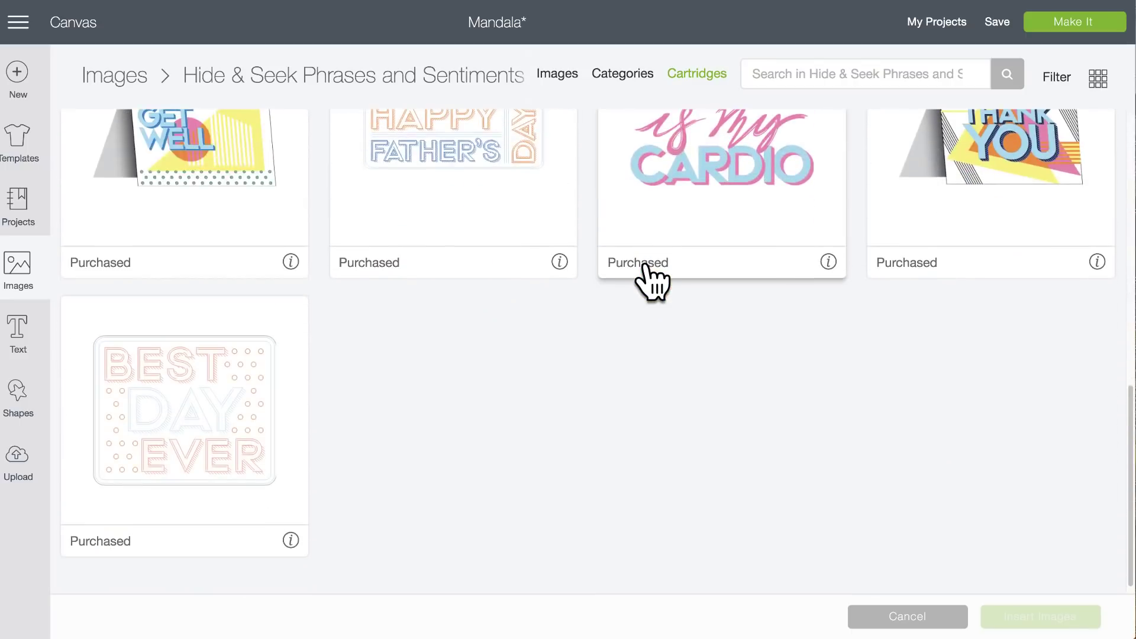
scroll(651, 281, "up", 6)
scroll(653, 283, "up", 4)
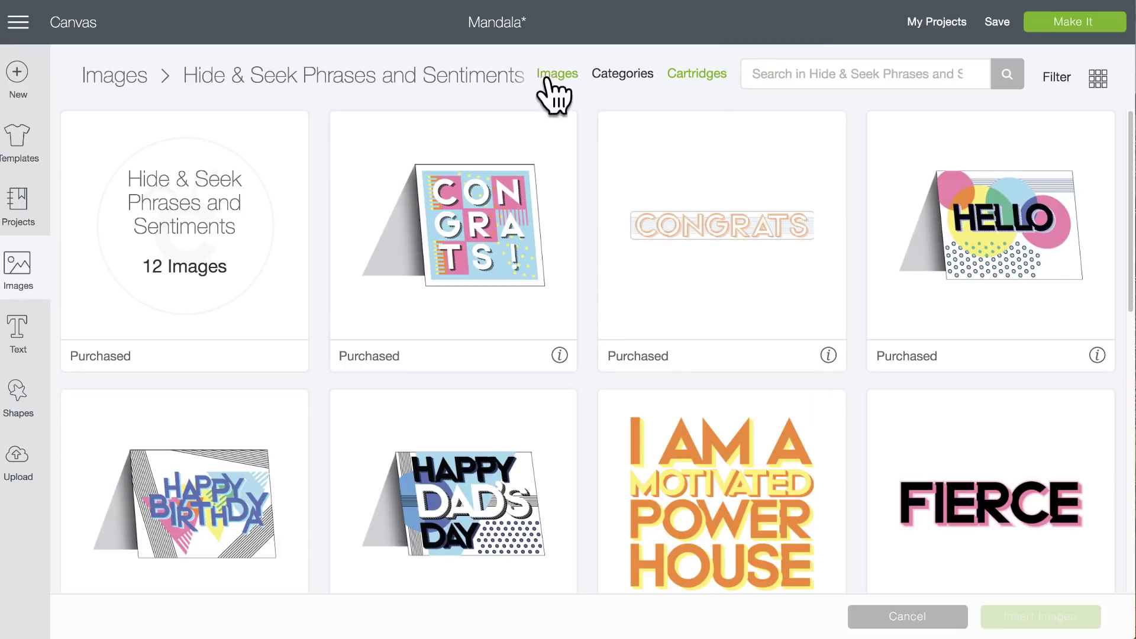
- Return to the unfiltered cartridge list, search it for "sweet", and look through the matching cartridges
left_click(700, 74)
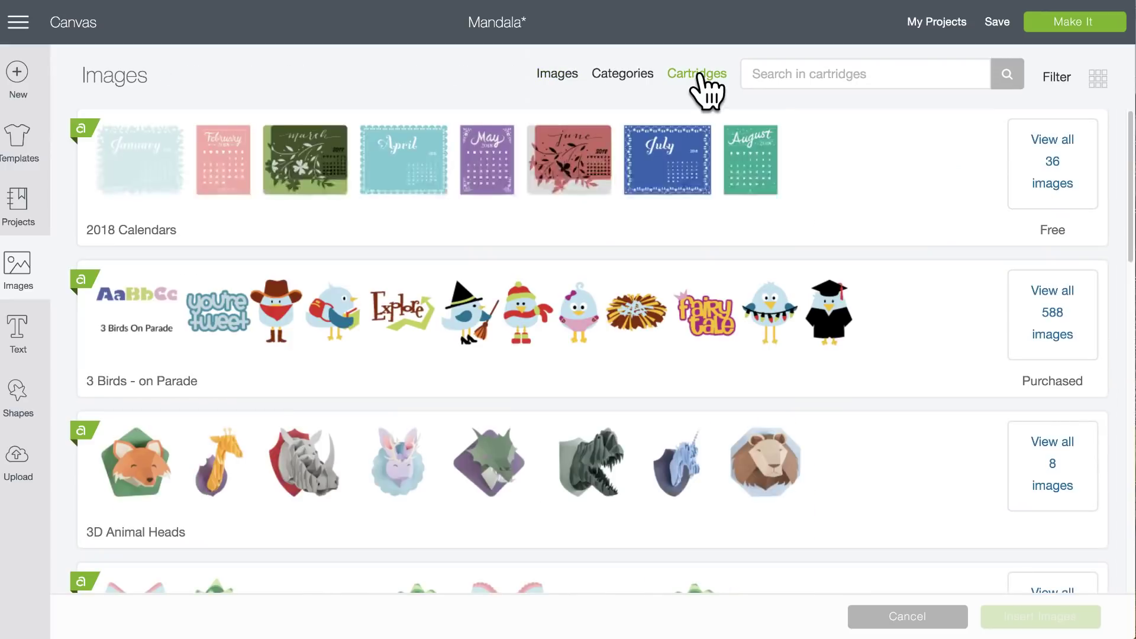
left_click(858, 70)
type("sweet")
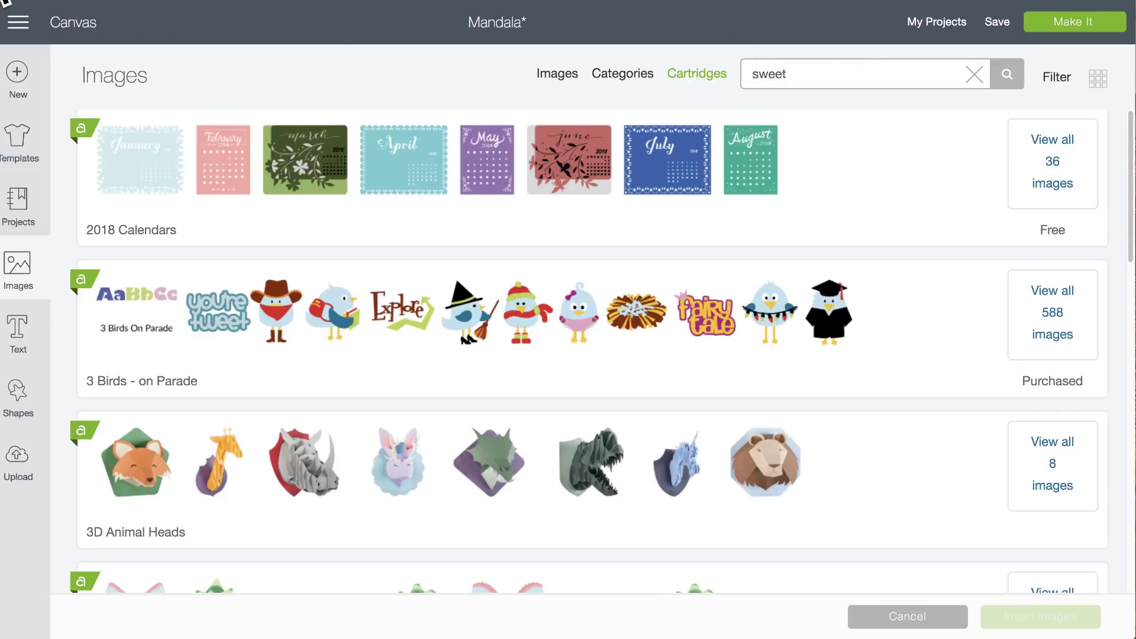
left_click(1006, 82)
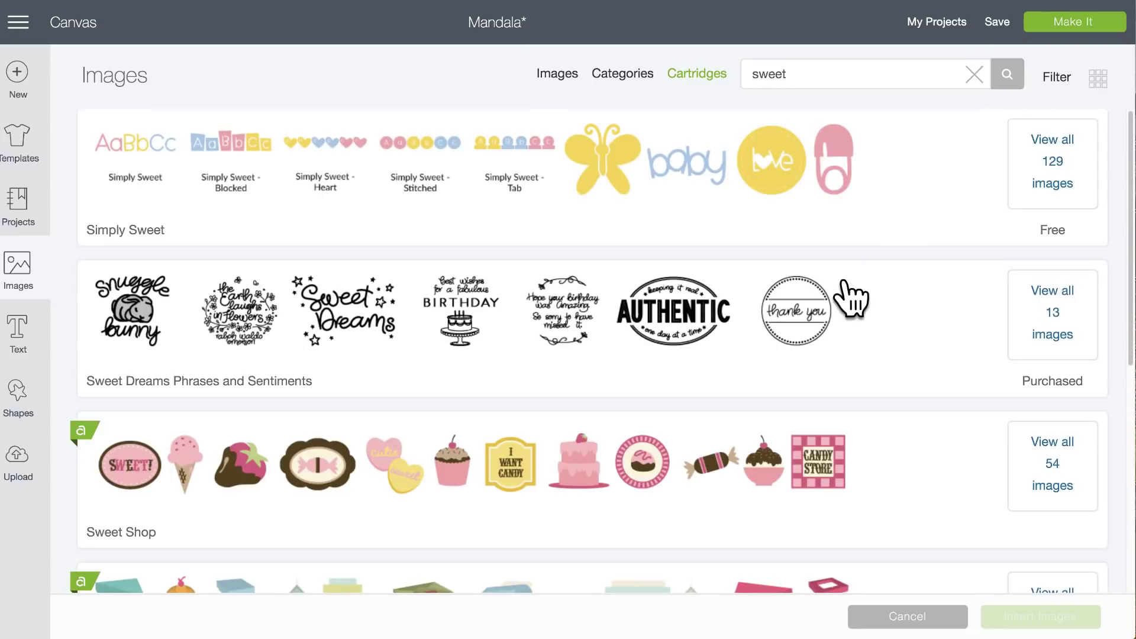
scroll(858, 290, "down", 5)
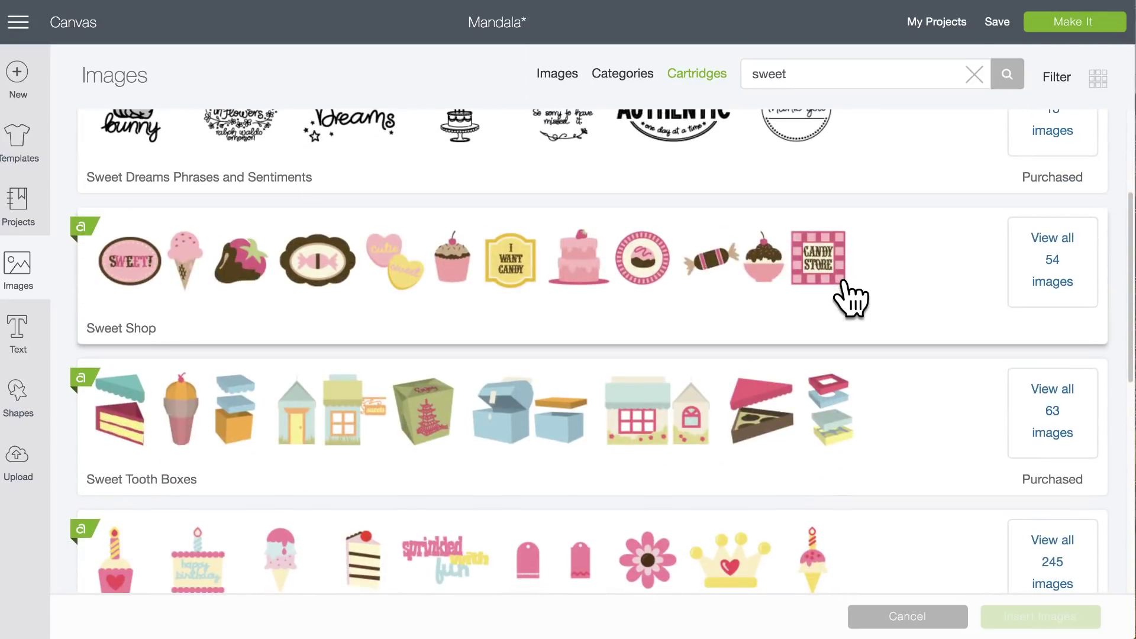
scroll(851, 298, "down", 10)
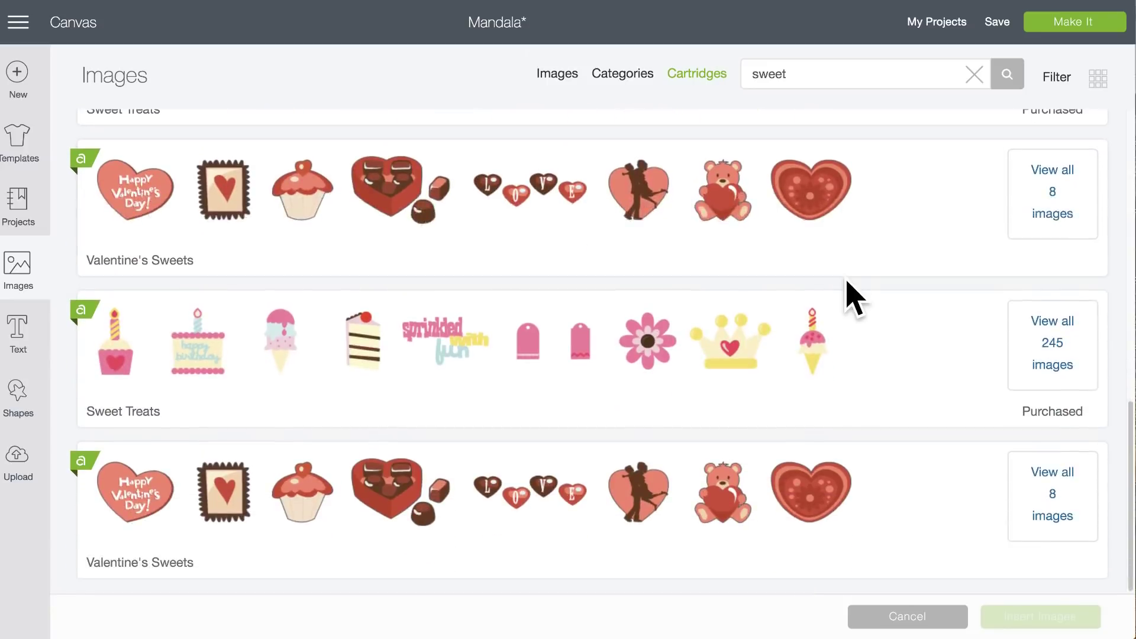
scroll(852, 297, "up", 15)
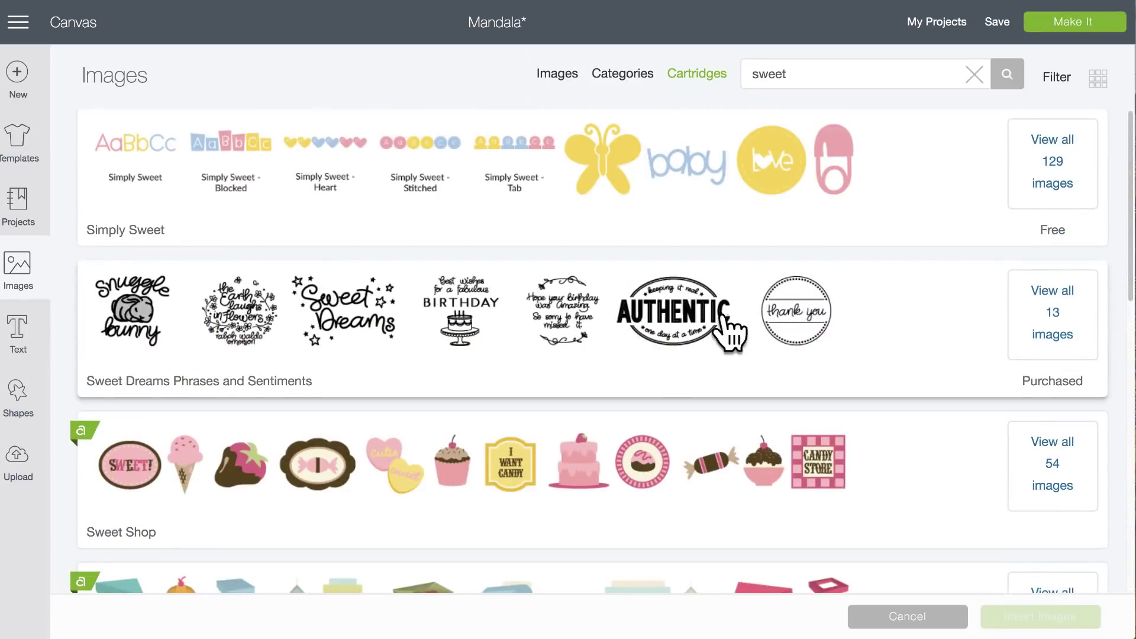
- Refine the cartridge search to "sweet dreams" and look through the matches for the Sweet Dreams Phrases and Sentiments cartridge
left_click(817, 69)
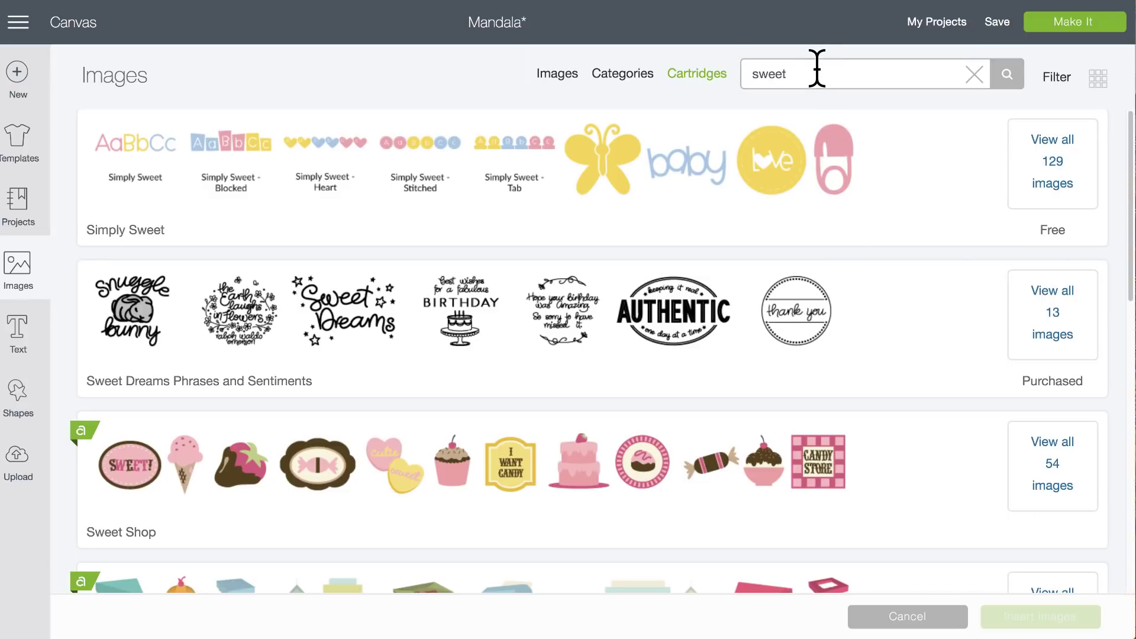
type("dreams")
key("Return")
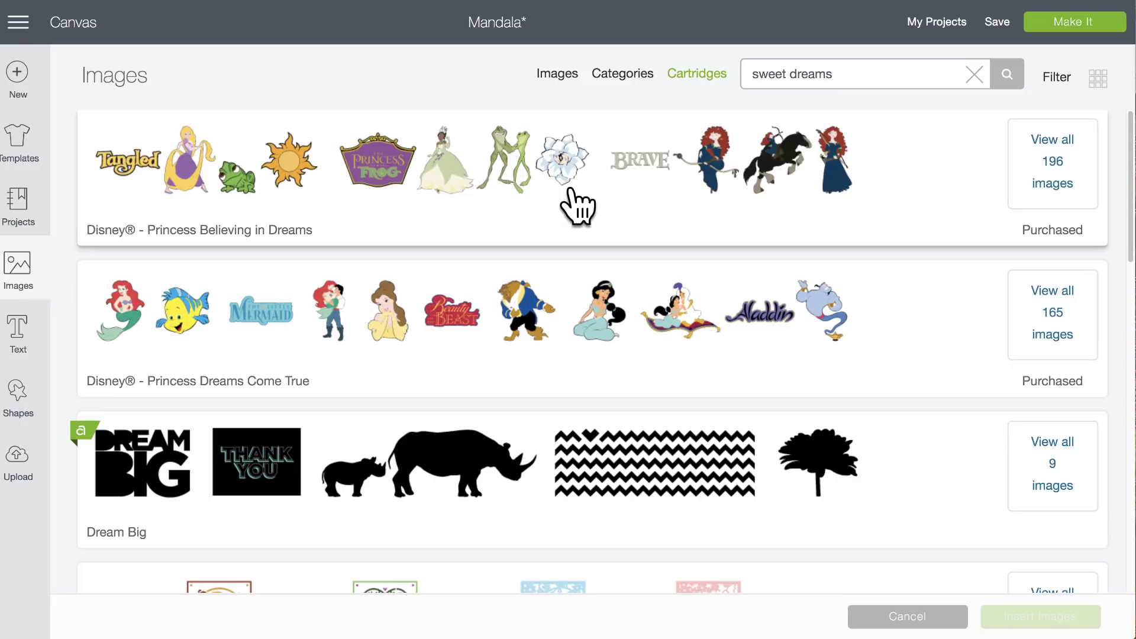
scroll(576, 207, "down", 9)
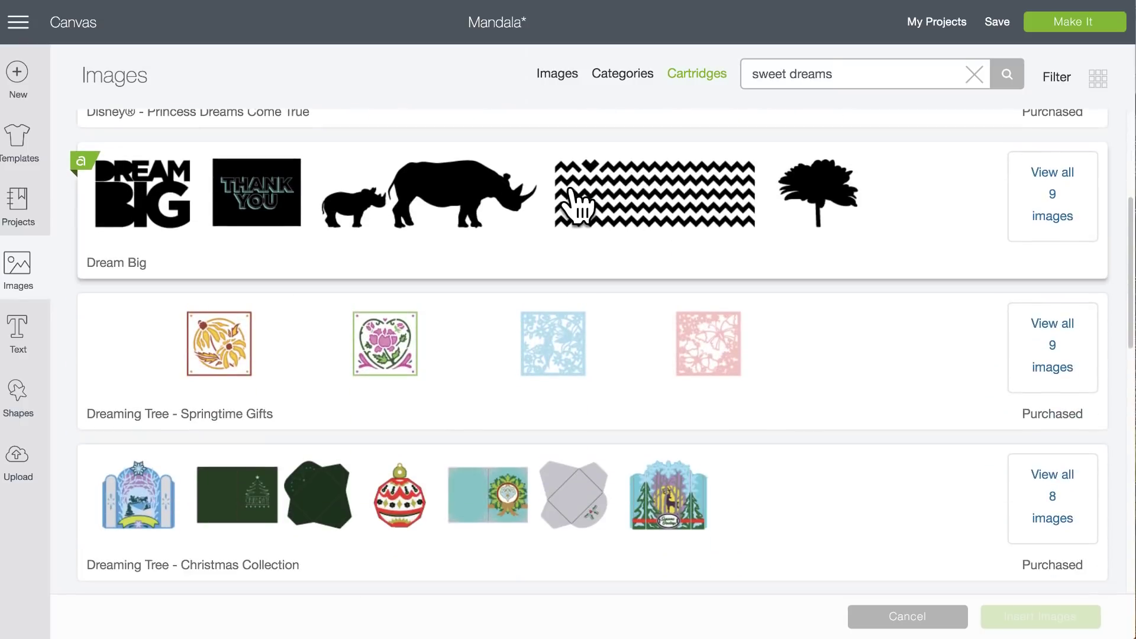
scroll(574, 189, "down", 6)
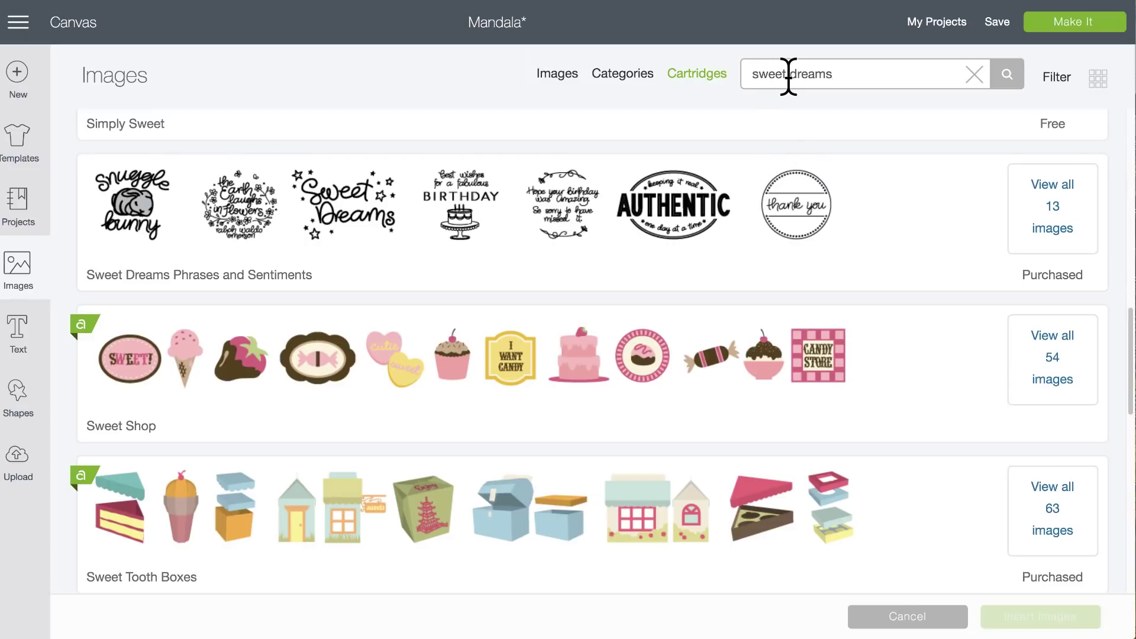
scroll(479, 223, "up", 12)
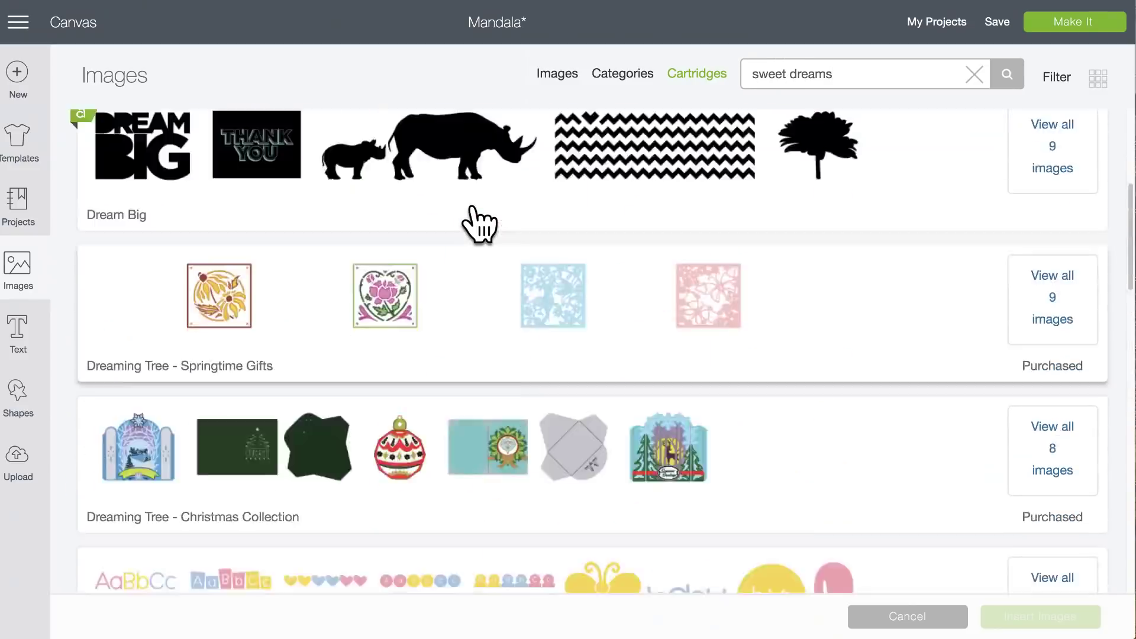
scroll(479, 223, "down", 12)
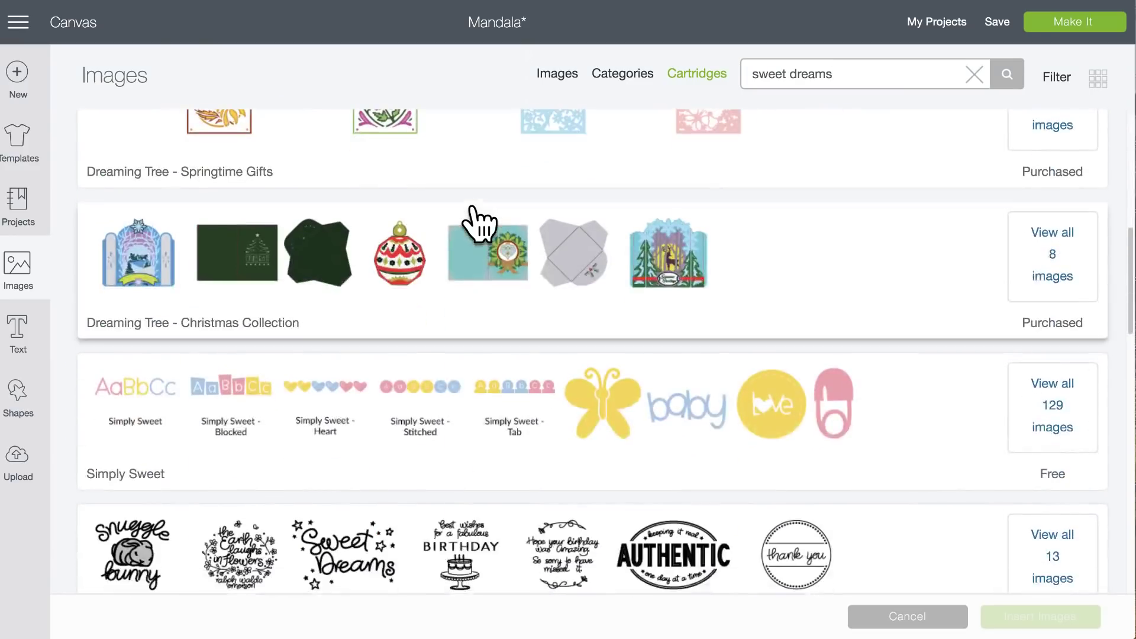
- Open all images of the Sweet Dreams Phrases and Sentiments cartridge and look through its phrases from start to end
scroll(480, 224, "up", 6)
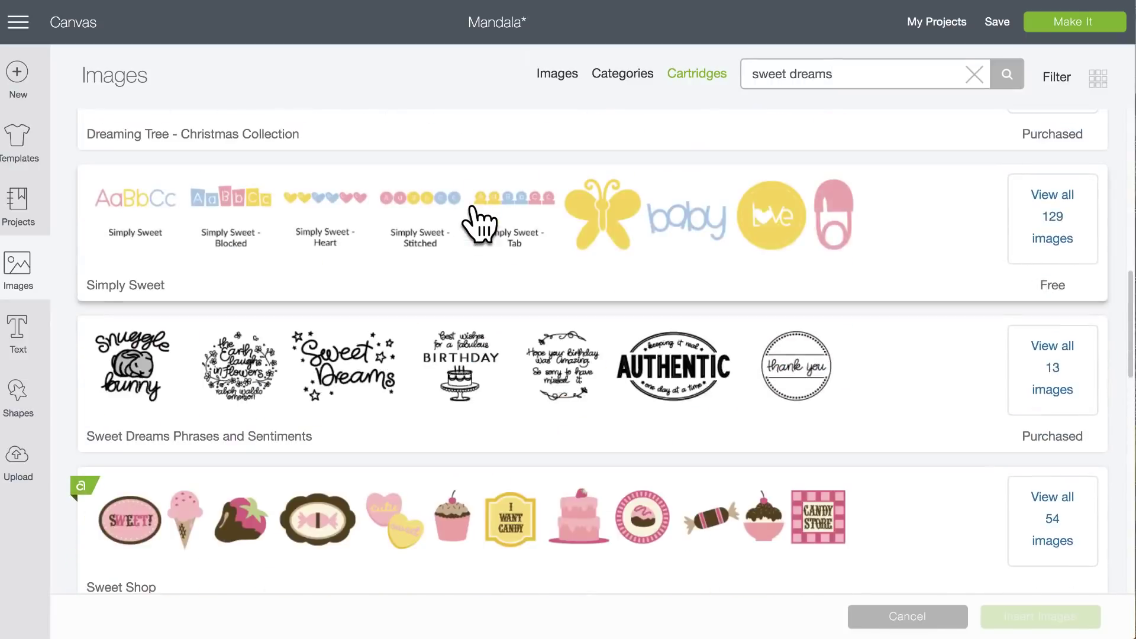
left_click(795, 433)
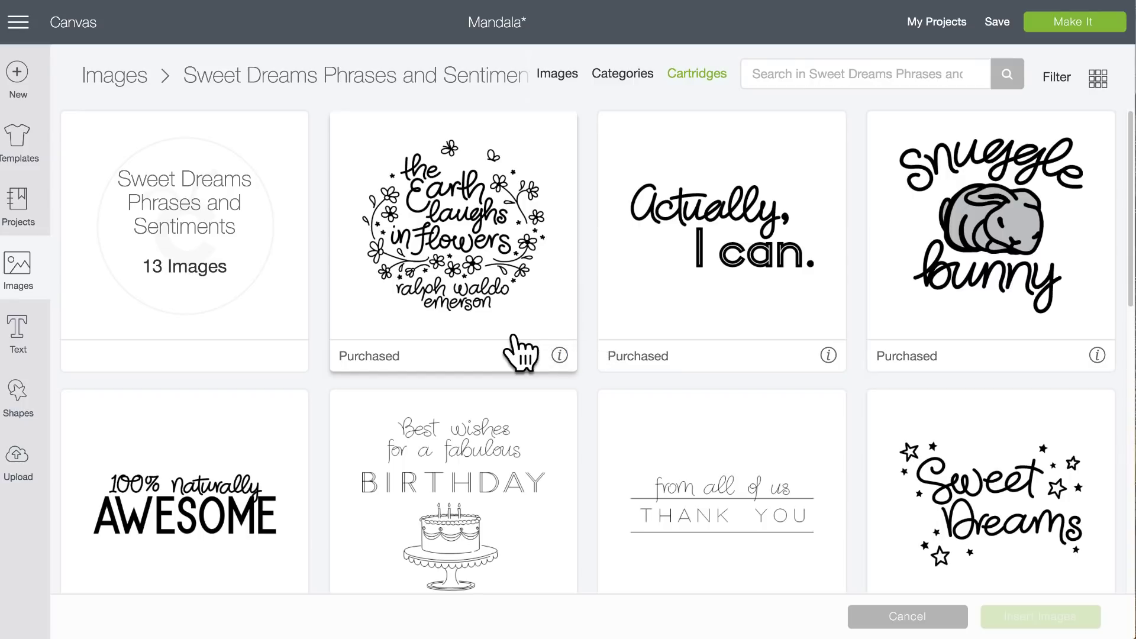
scroll(521, 354, "down", 3)
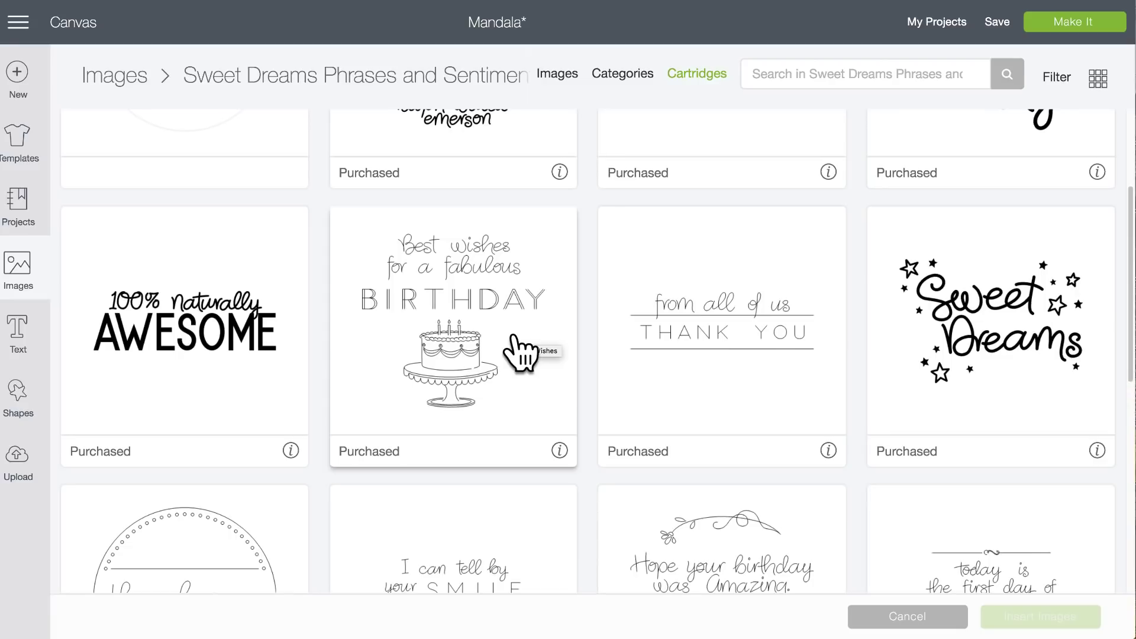
scroll(520, 354, "down", 5)
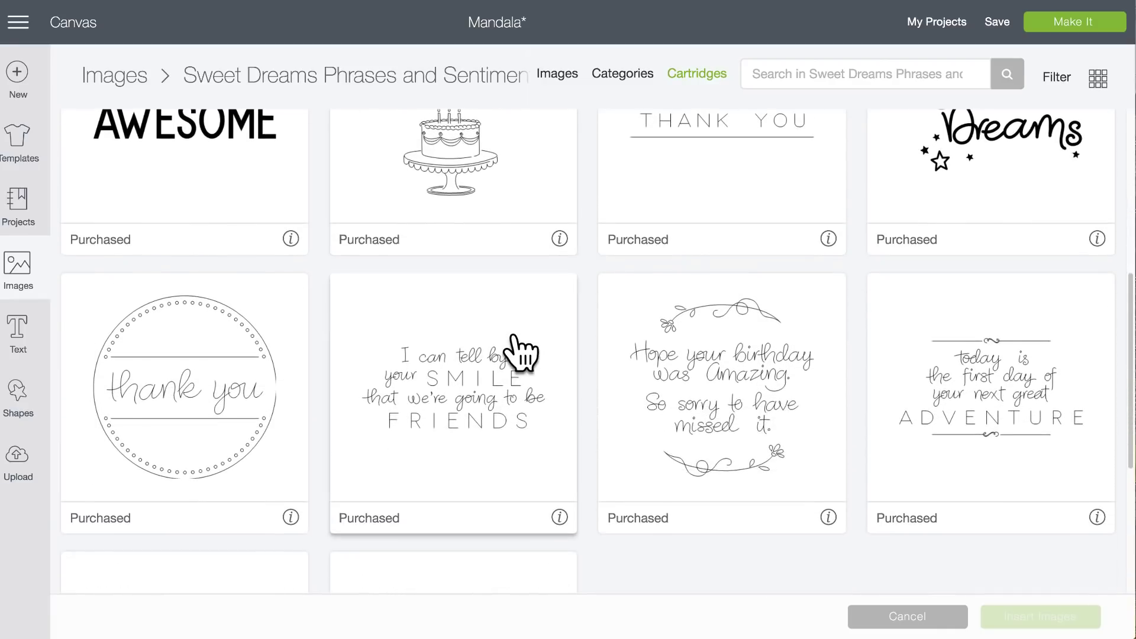
scroll(521, 354, "down", 5)
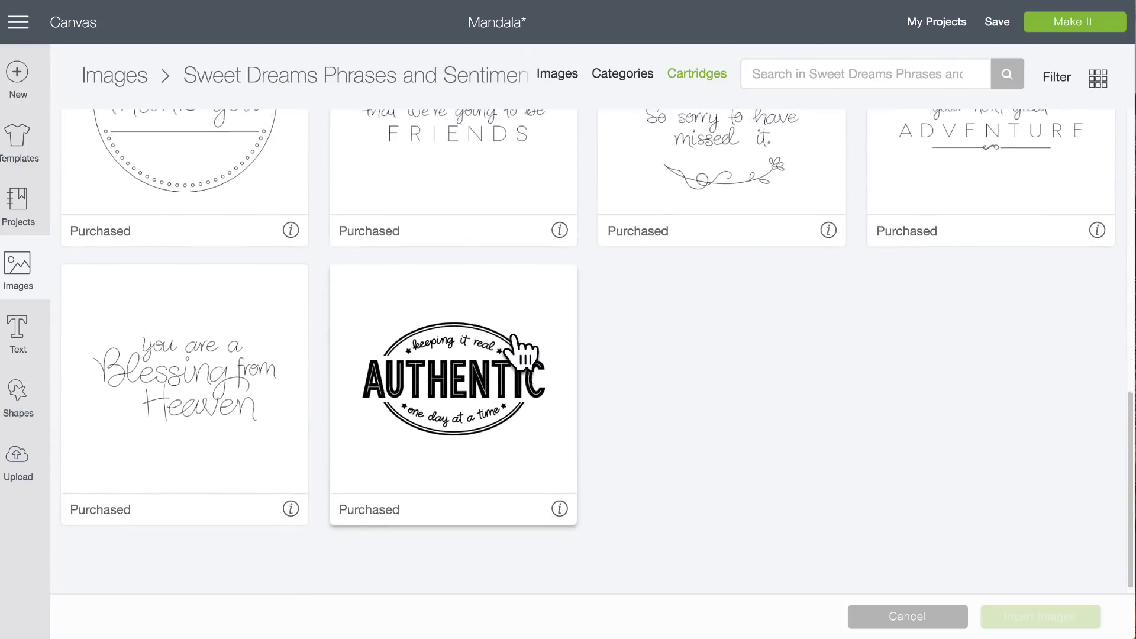
scroll(521, 354, "up", 10)
scroll(521, 354, "up", 2)
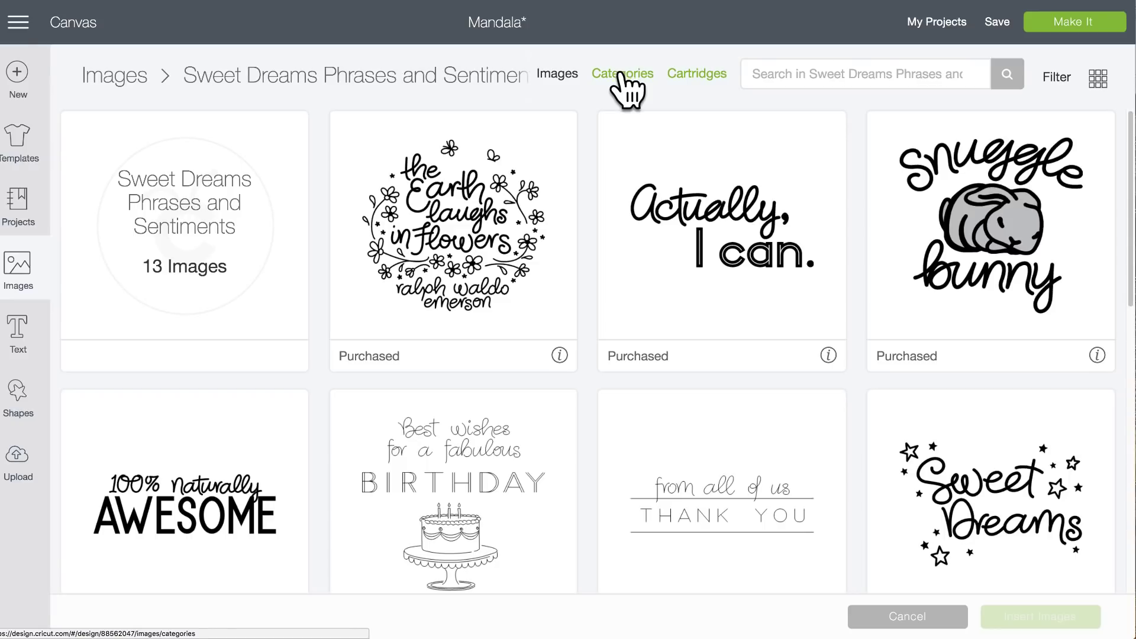
- Return to the full cartridge list and search it for "gifts"
left_click(568, 91)
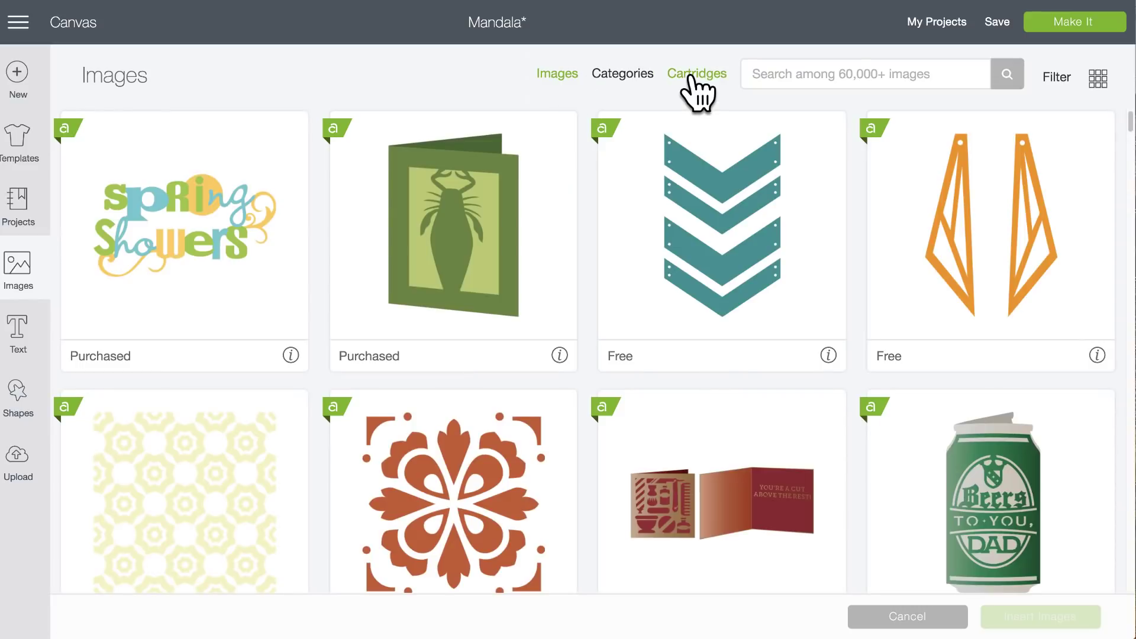
left_click(691, 75)
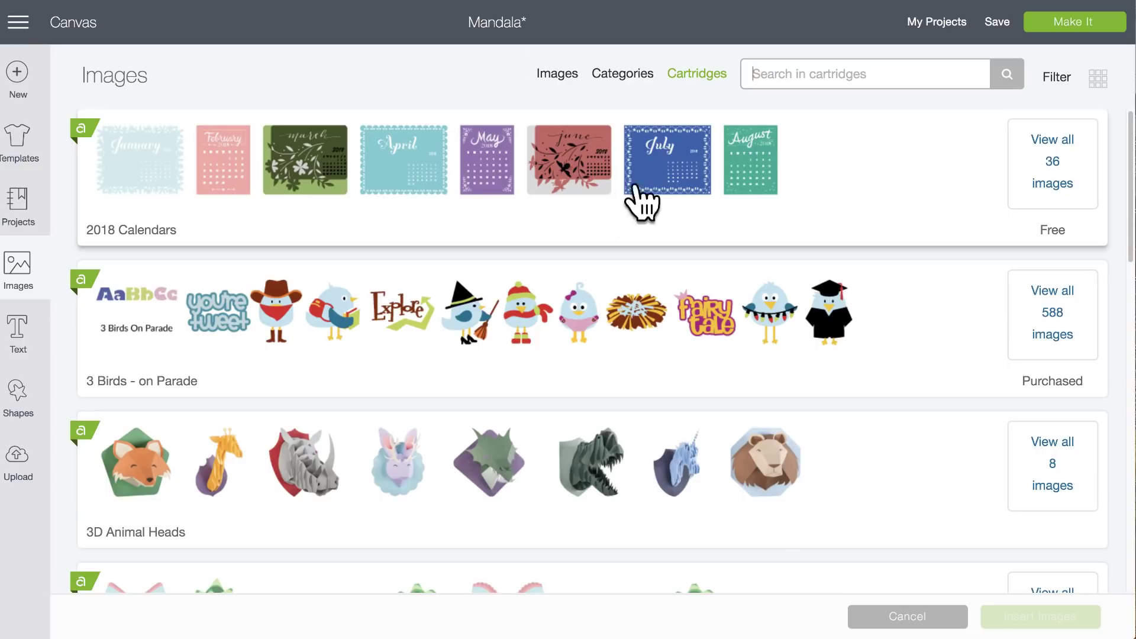
type("gi")
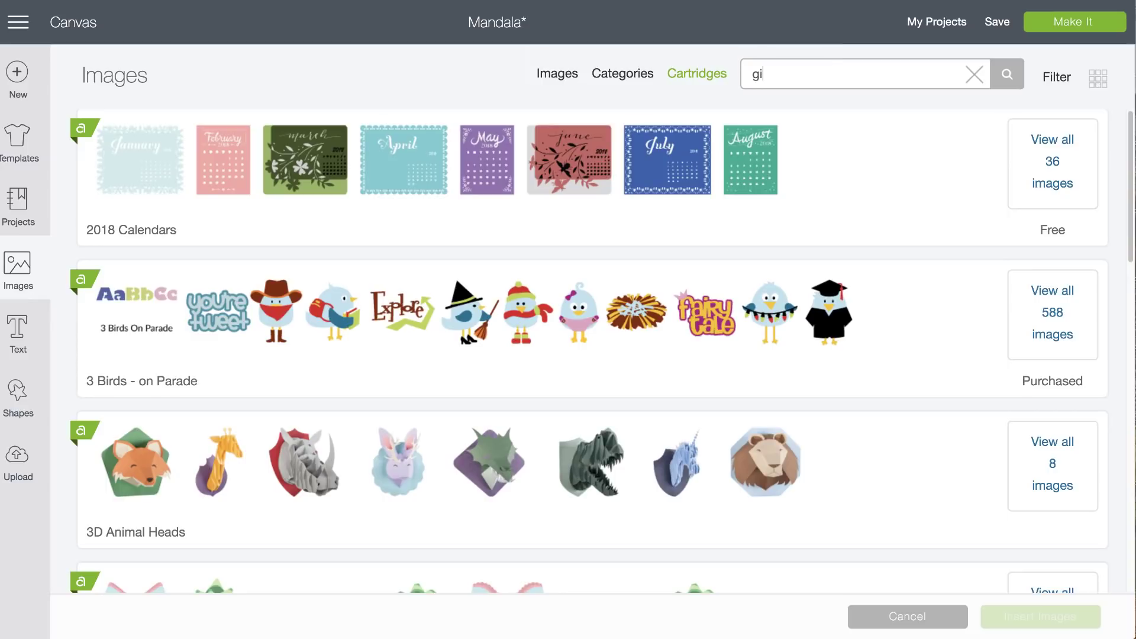
key("Return")
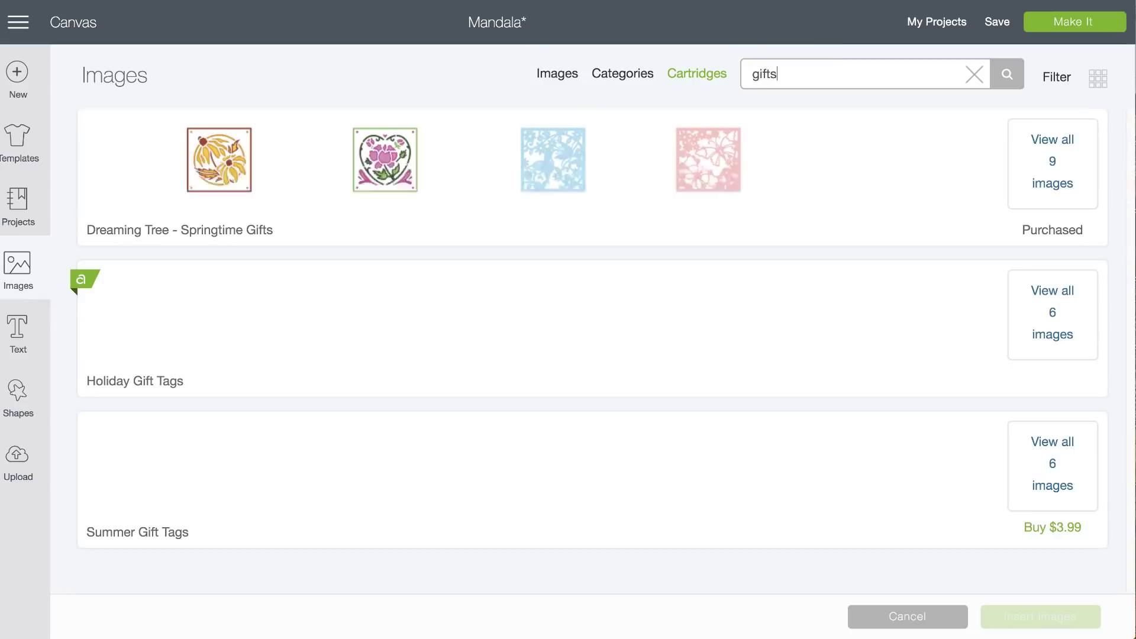
- Open the Dreaming Tree - Springtime Gifts cartridge and look through its images
left_click(792, 196)
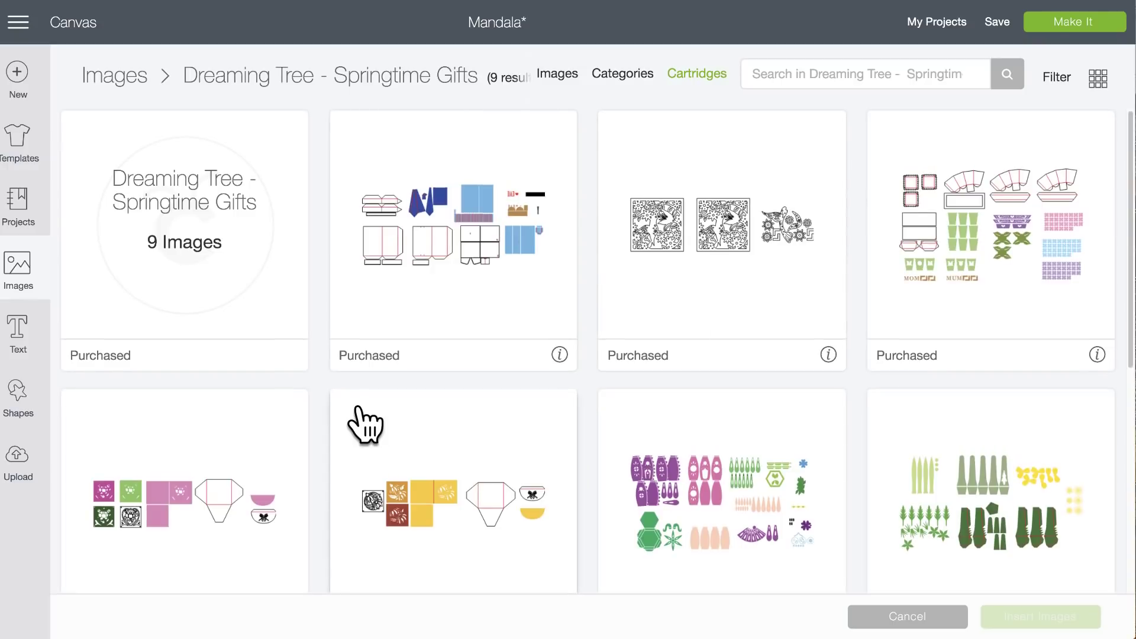
scroll(363, 420, "down", 7)
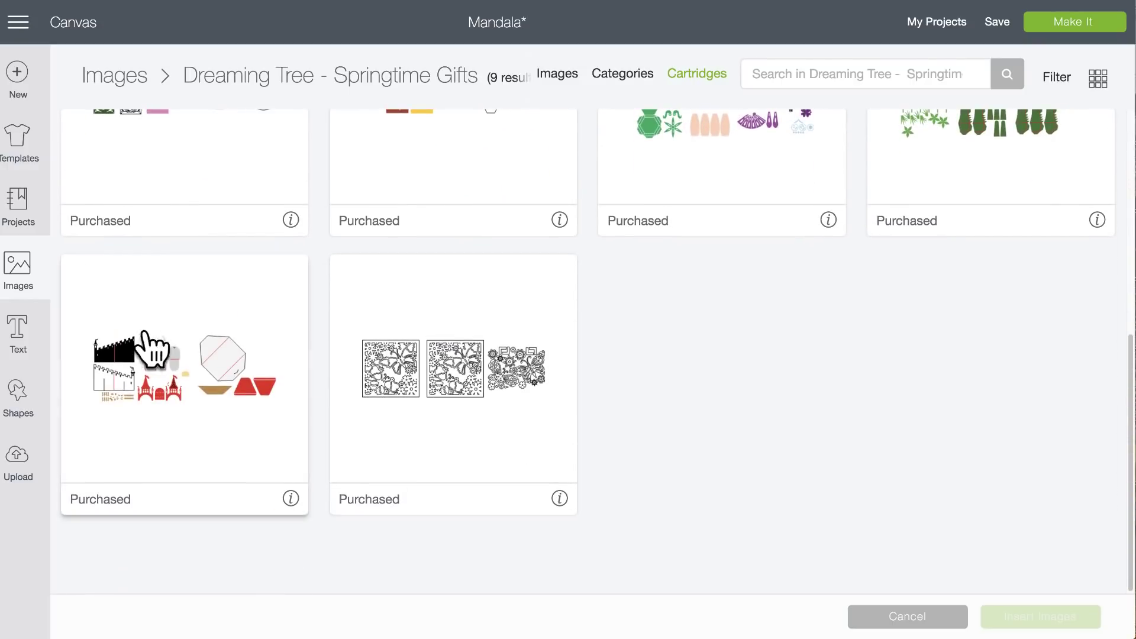
scroll(431, 350, "up", 7)
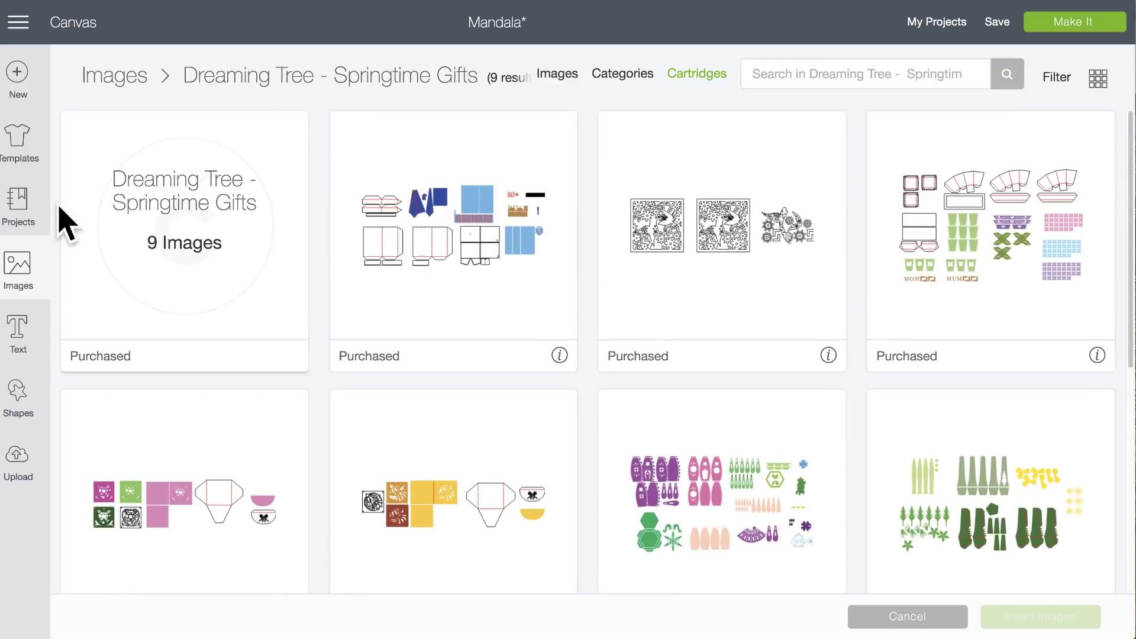
- Open the projects library and look through the full list of project categories available for filtering
left_click(22, 212)
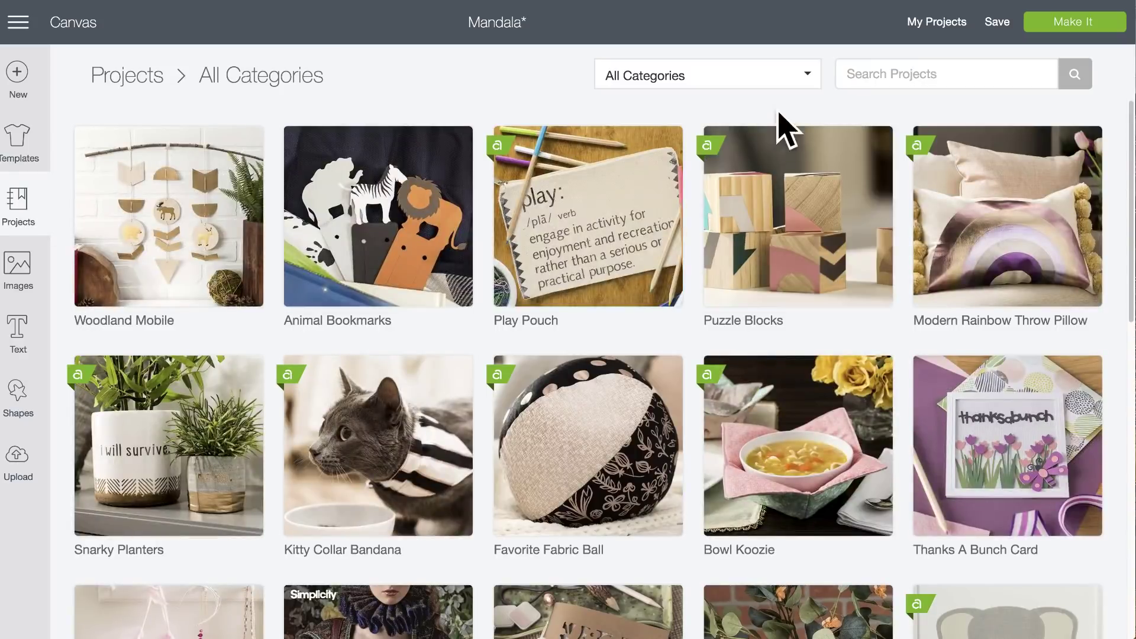
left_click(807, 76)
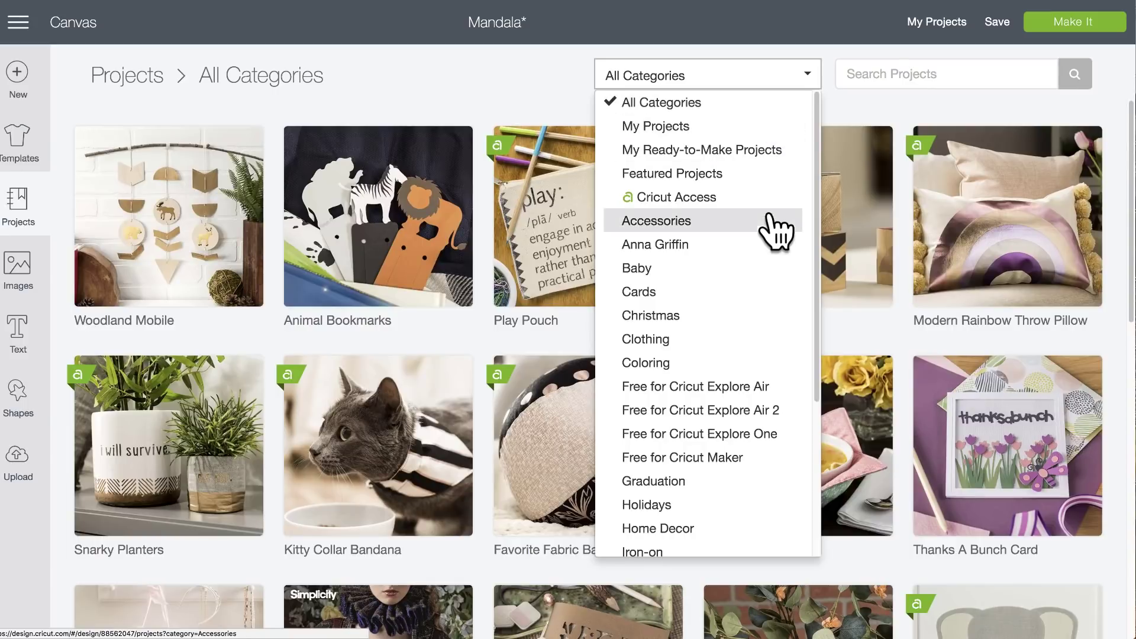
scroll(756, 329, "down", 3)
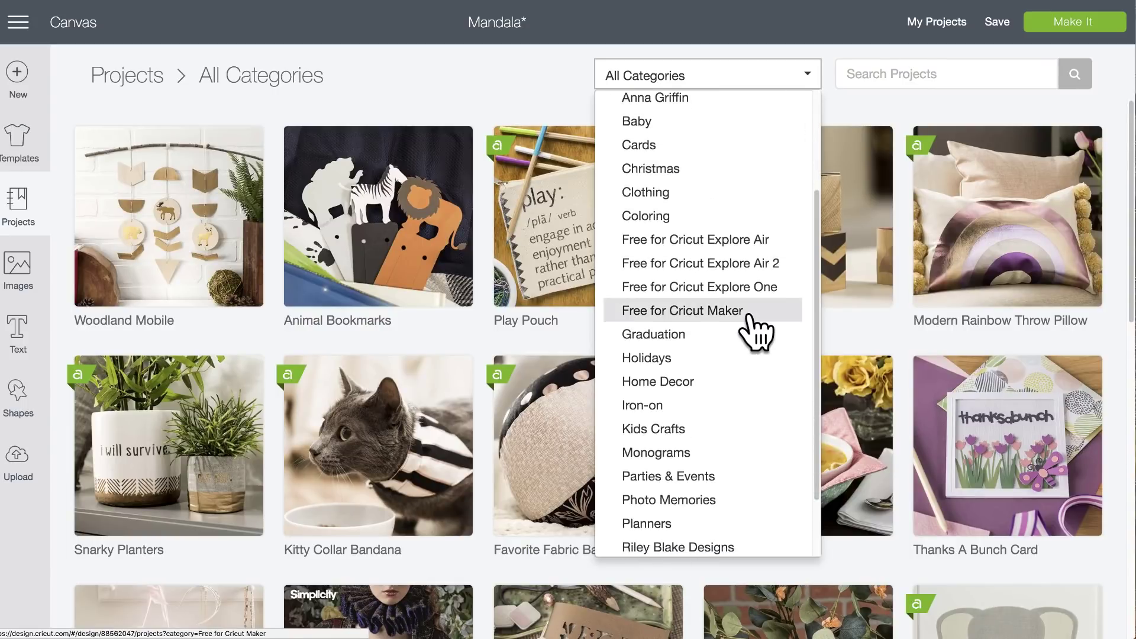
scroll(756, 331, "down", 2)
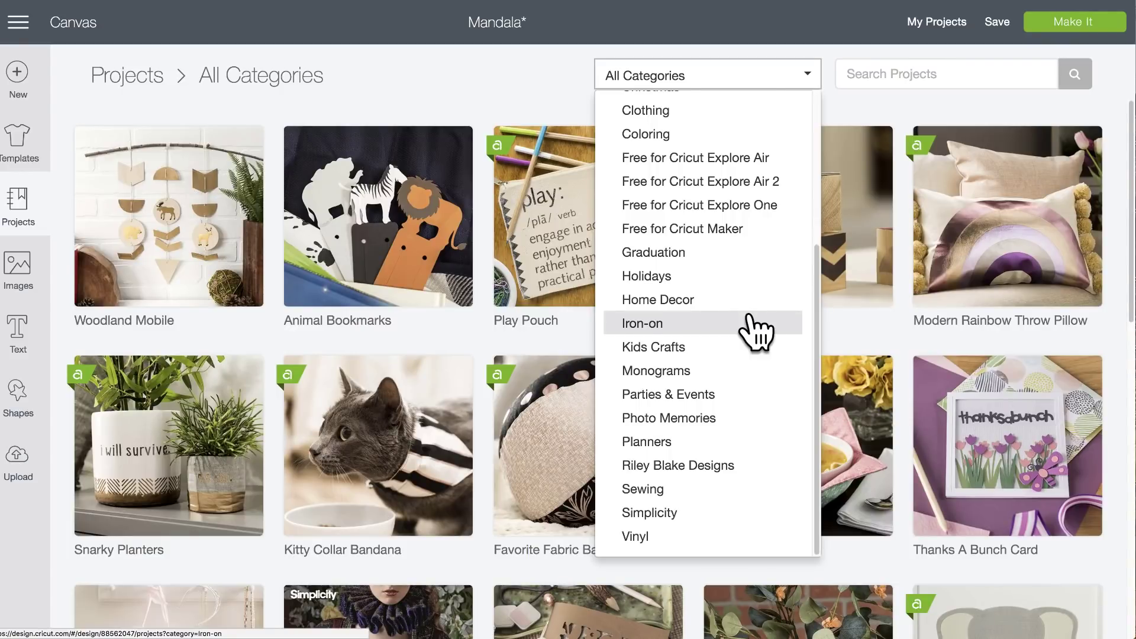
scroll(755, 331, "up", 5)
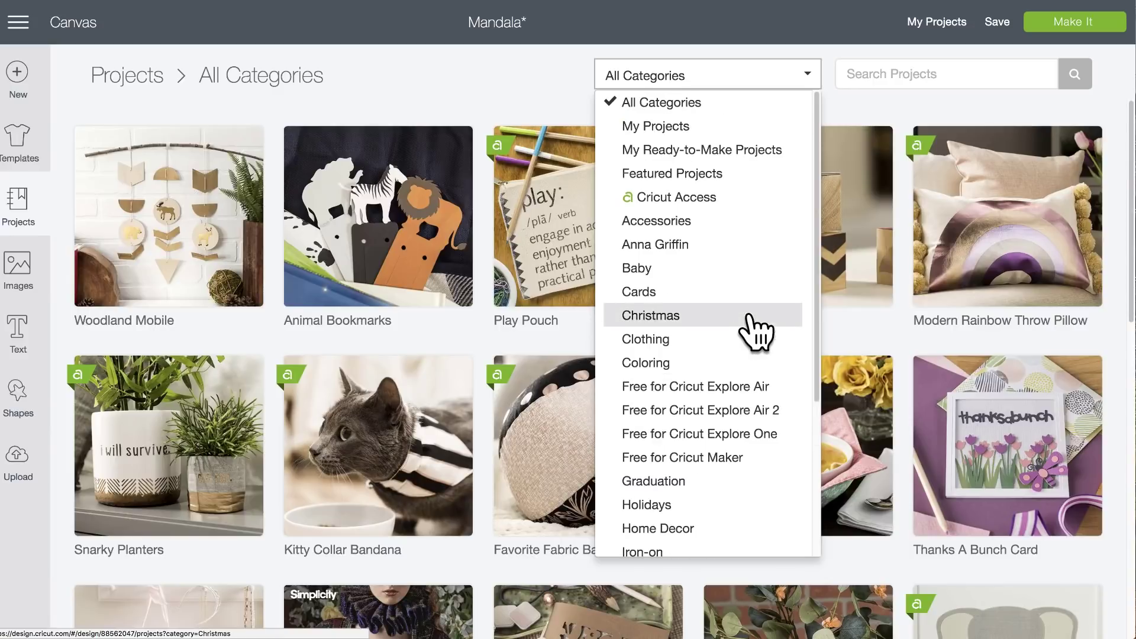
left_click(973, 73)
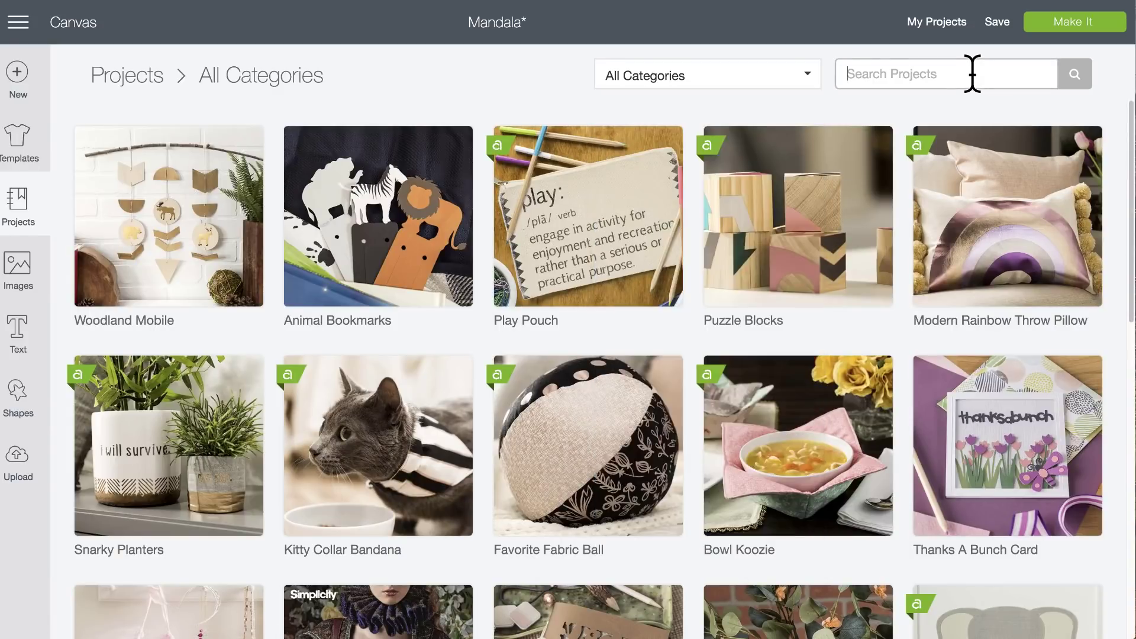
left_click(806, 78)
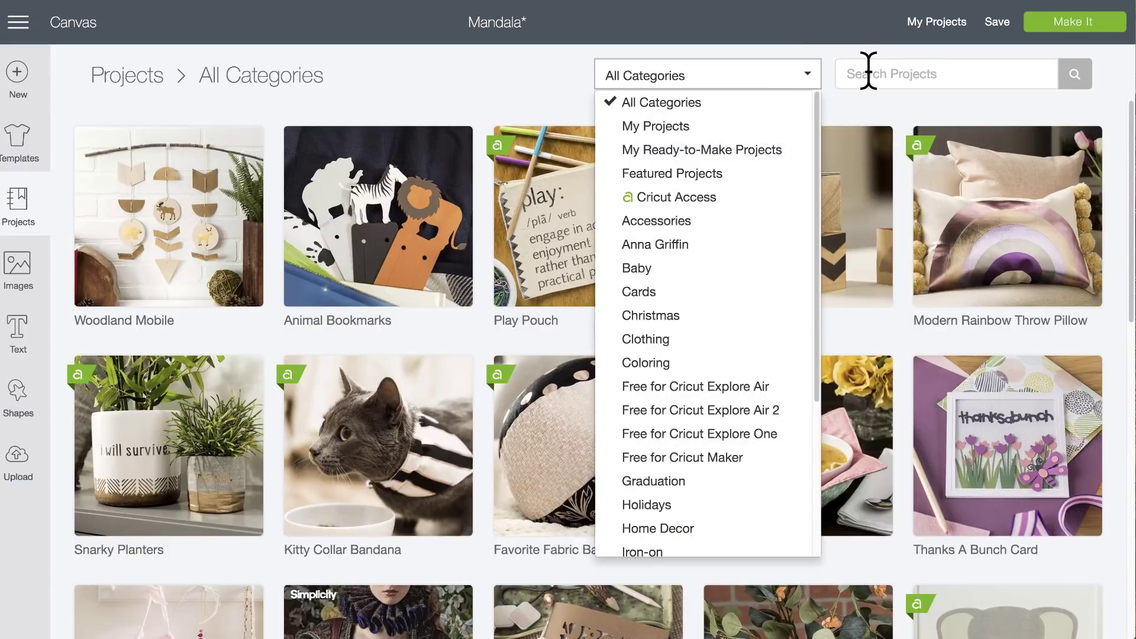
scroll(761, 272, "down", 3)
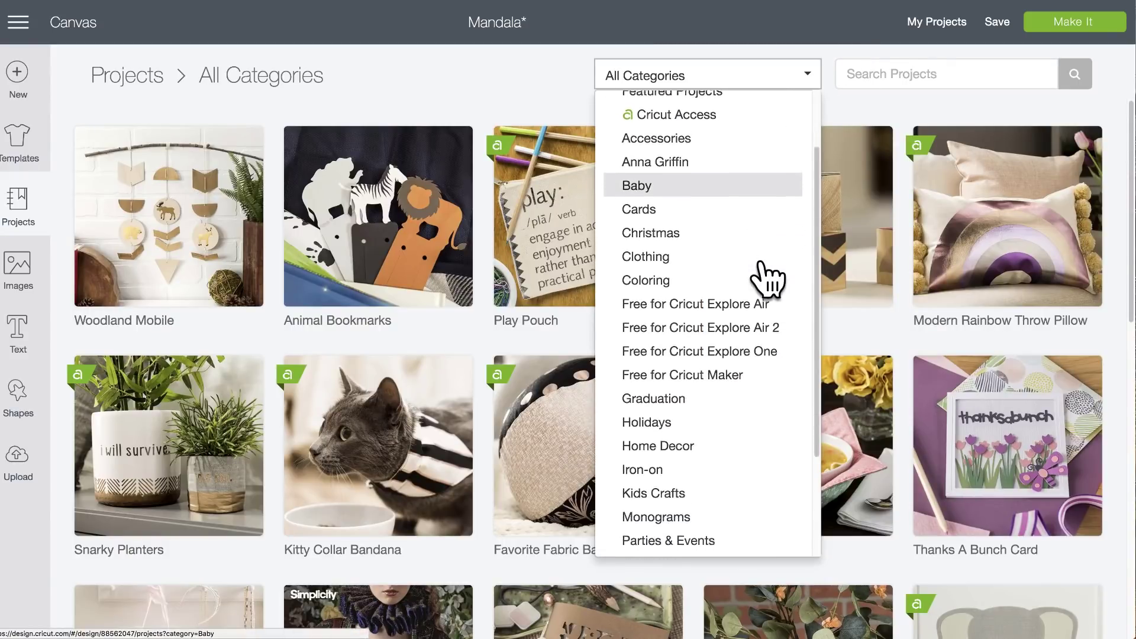
scroll(768, 280, "down", 5)
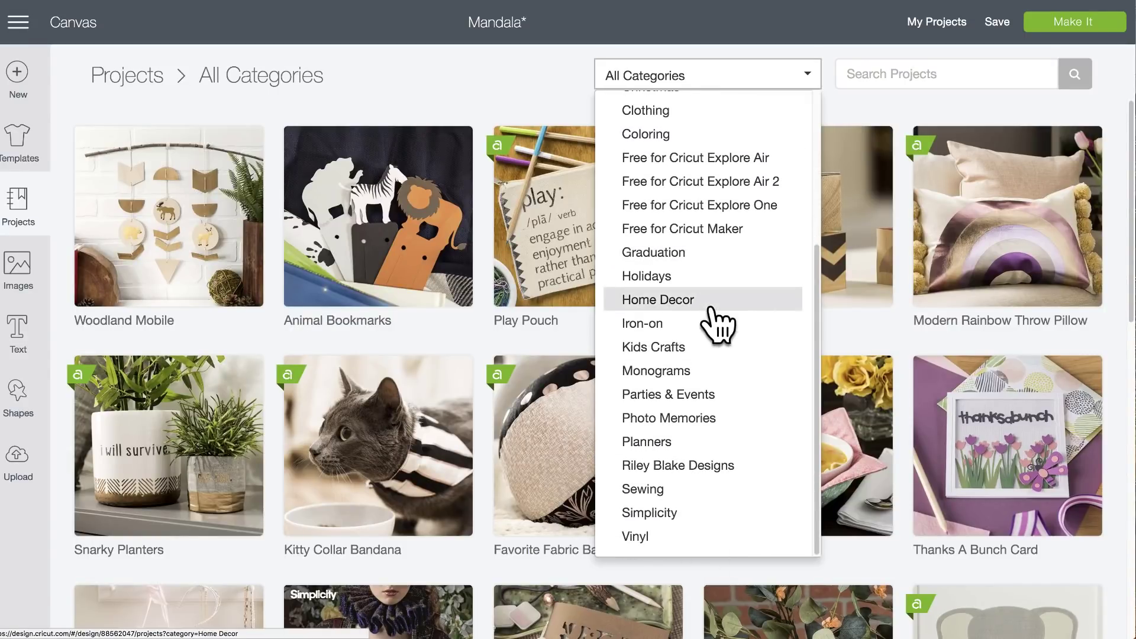
scroll(713, 320, "up", 4)
scroll(718, 323, "up", 5)
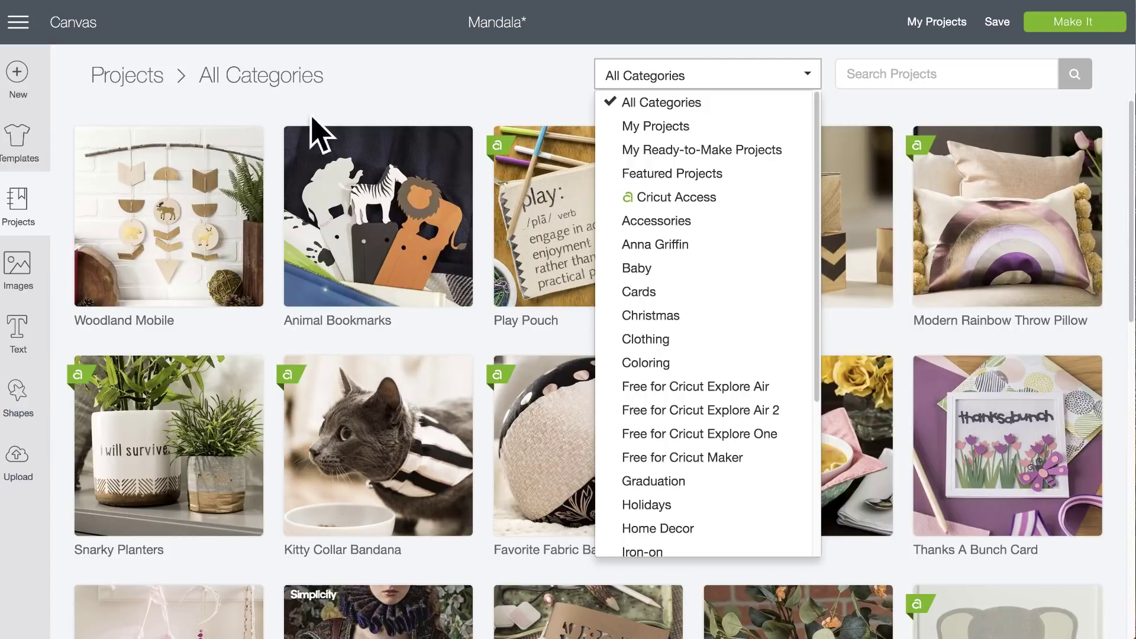
- Return to the canvas and realign the mandala's teal base, black outline and purple ring layers into one stack
left_click(23, 207)
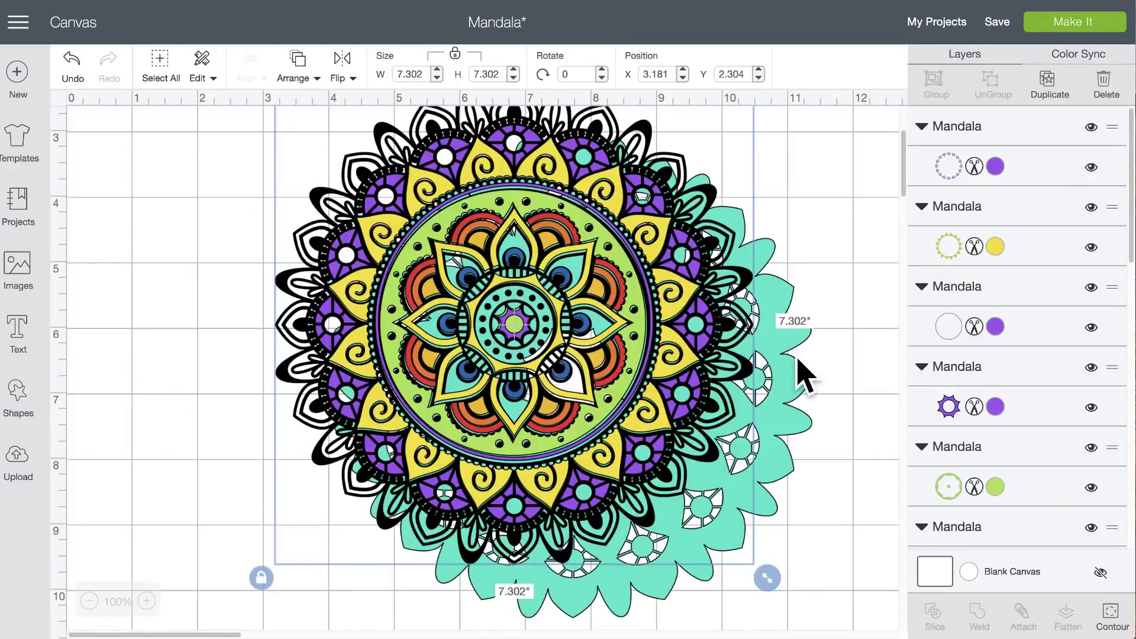
left_click_drag(796, 349, 737, 291)
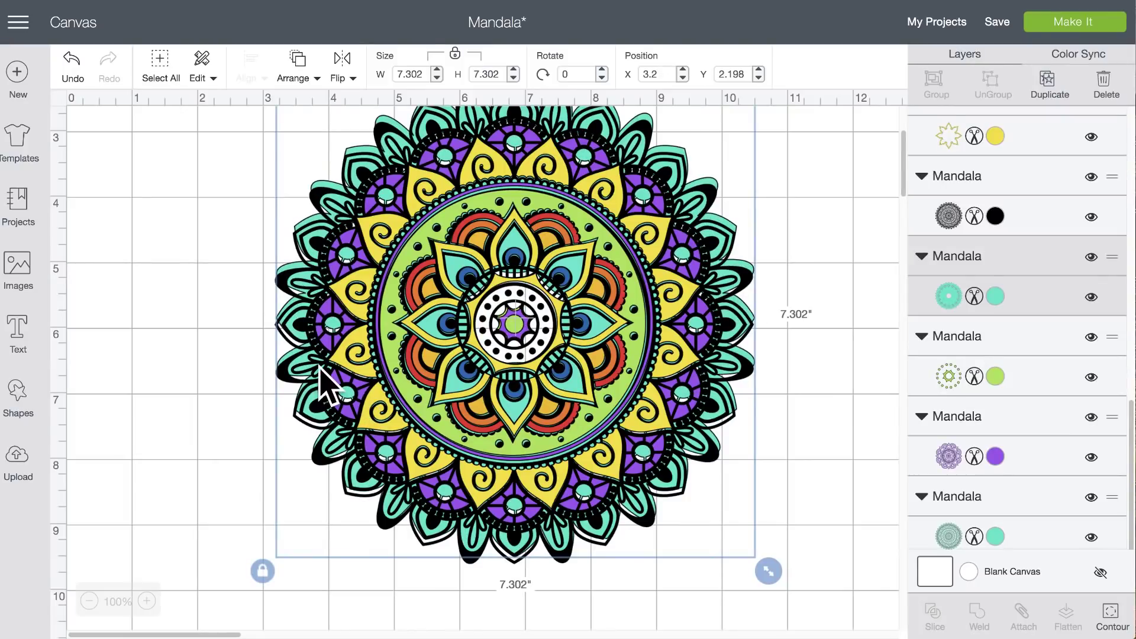
mouse_move(308, 230)
left_mouse_down()
mouse_move(293, 232)
mouse_move(308, 229)
left_mouse_up()
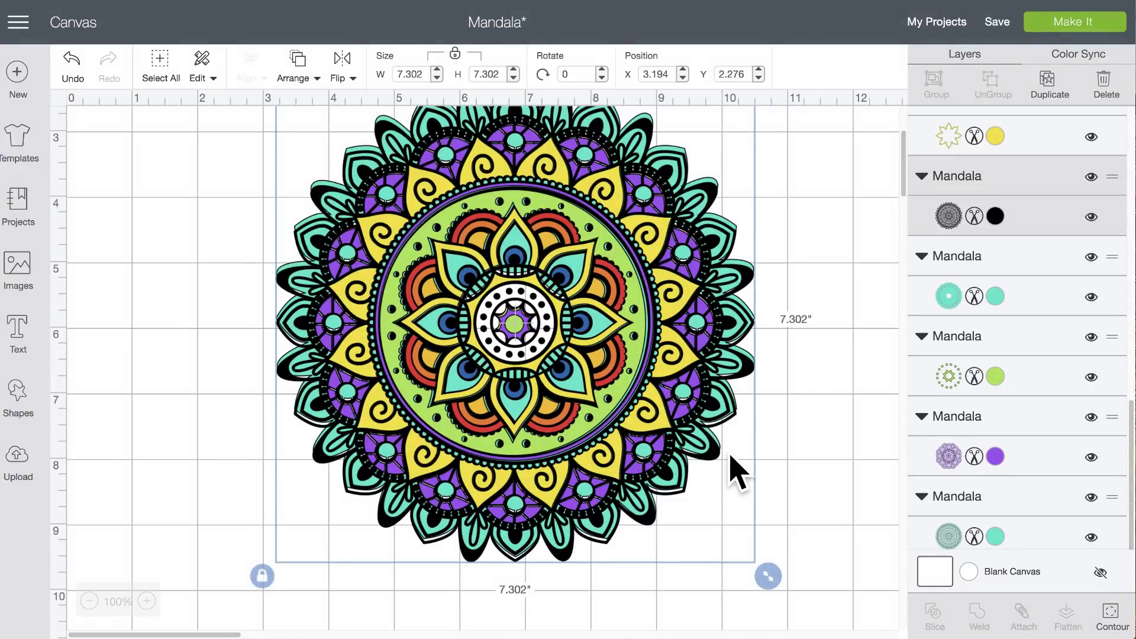
left_click(627, 370)
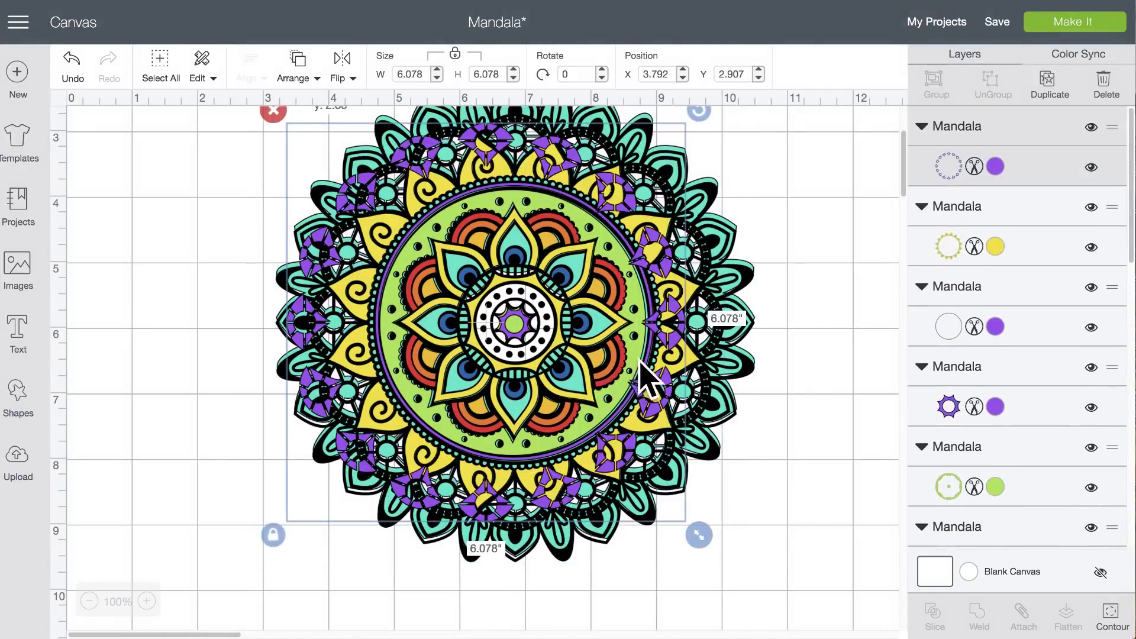
left_click_drag(640, 363, 657, 363)
- Move the mandala's black outline layer away from the stack to X 4.903, Y 2.929 and duplicate it
left_click_drag(719, 200, 775, 260)
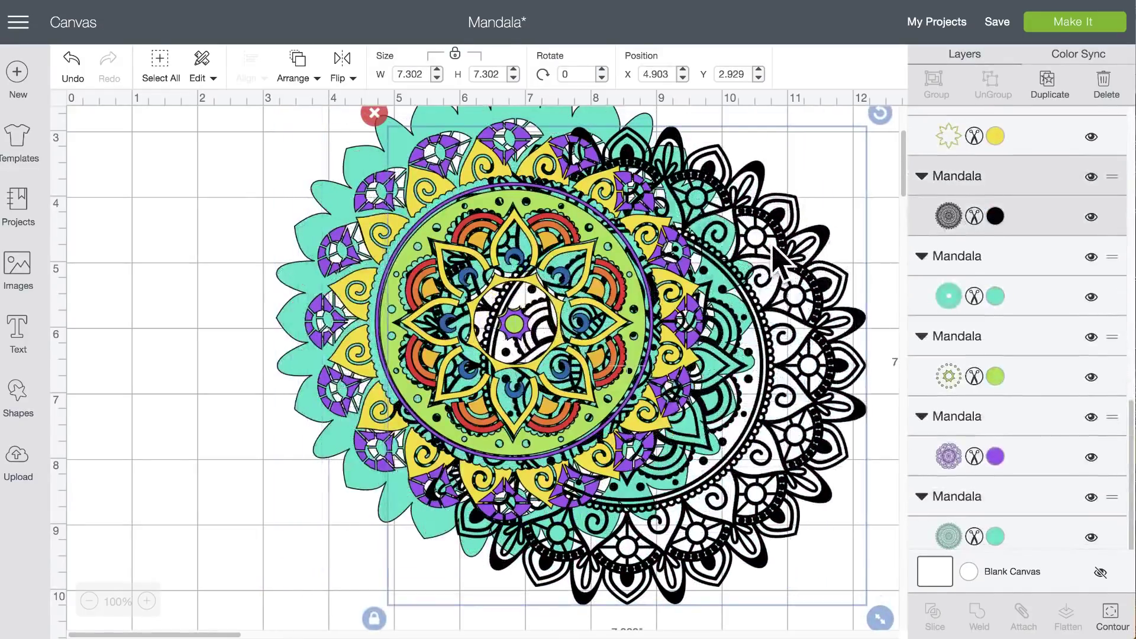
left_click(790, 249)
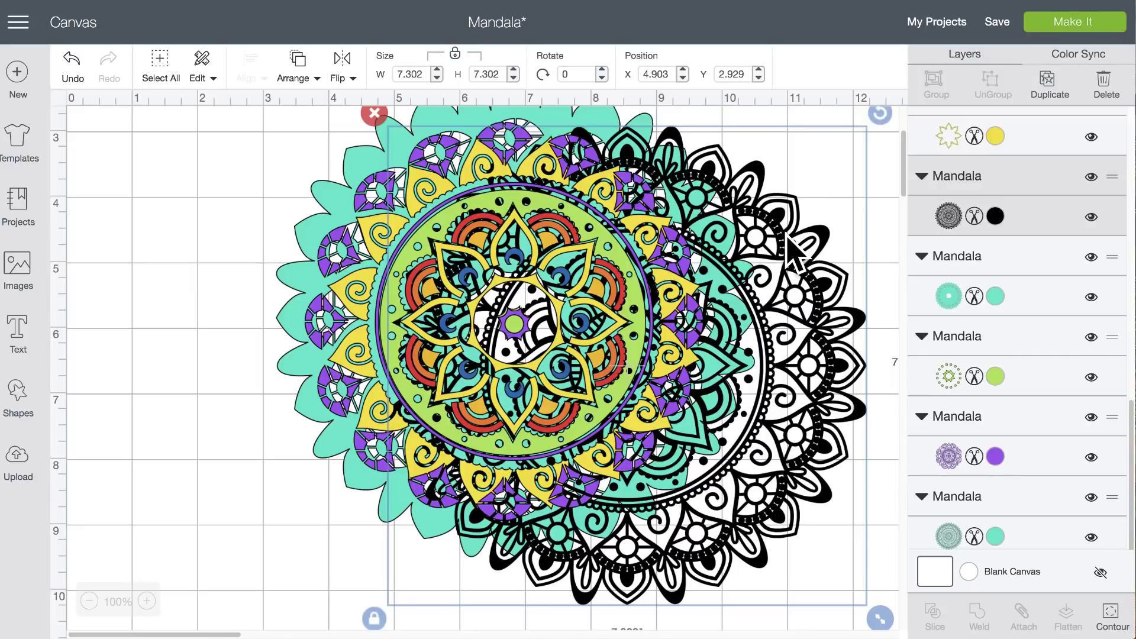
left_click(1047, 86)
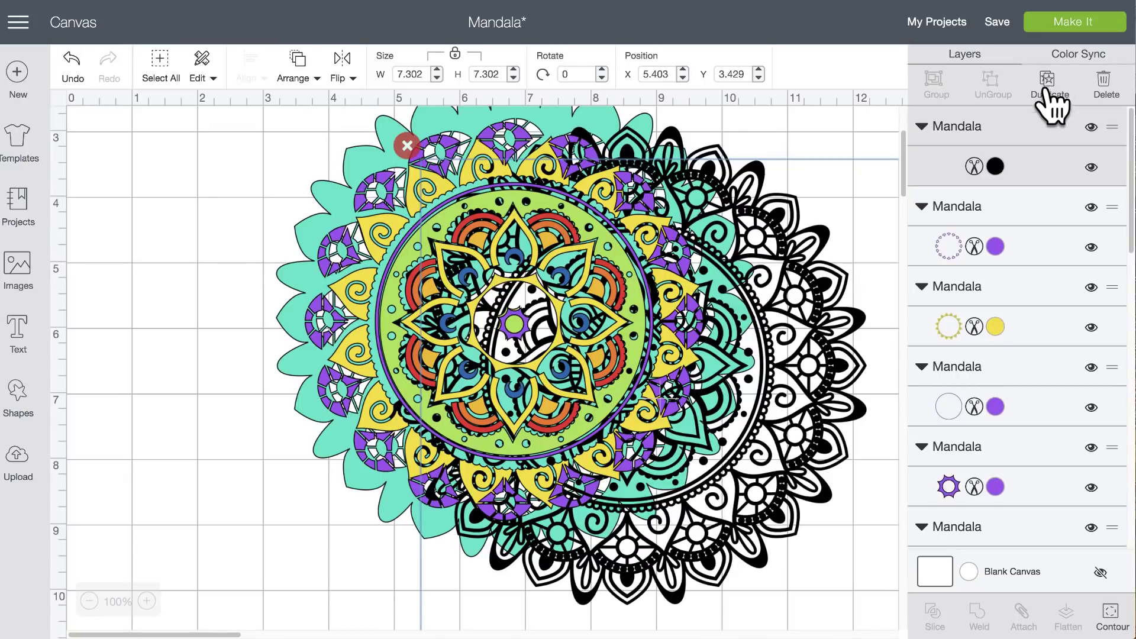
- Open the Contour editor for the duplicated black mandala outline and hide all of its contours
scroll(778, 373, "down", 2)
scroll(783, 366, "right", 3)
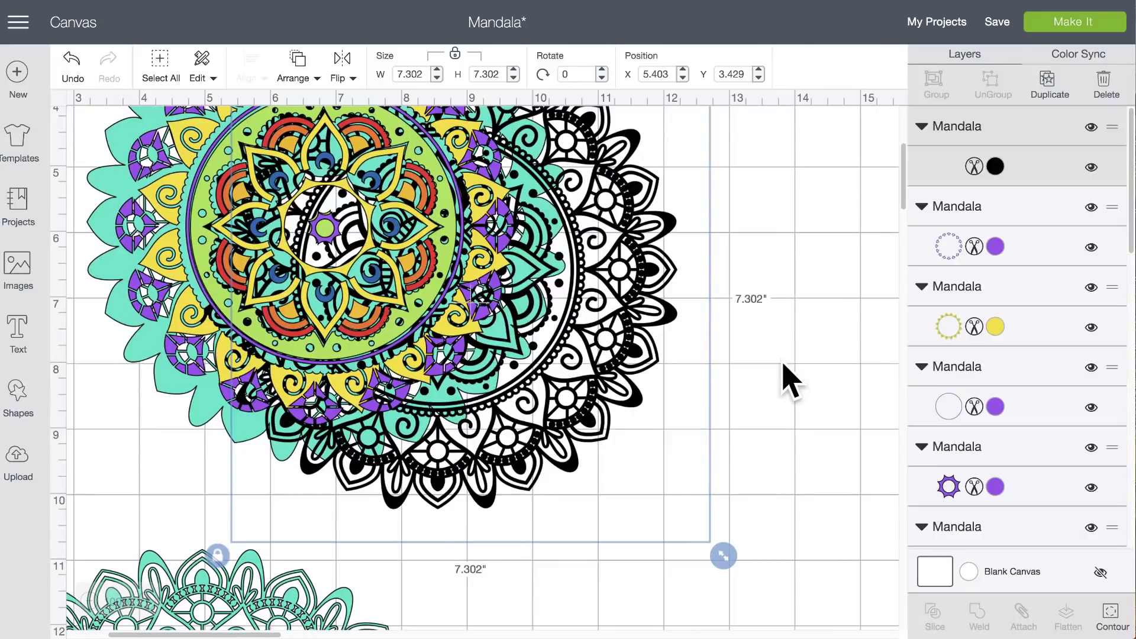
left_click_drag(631, 290, 652, 296)
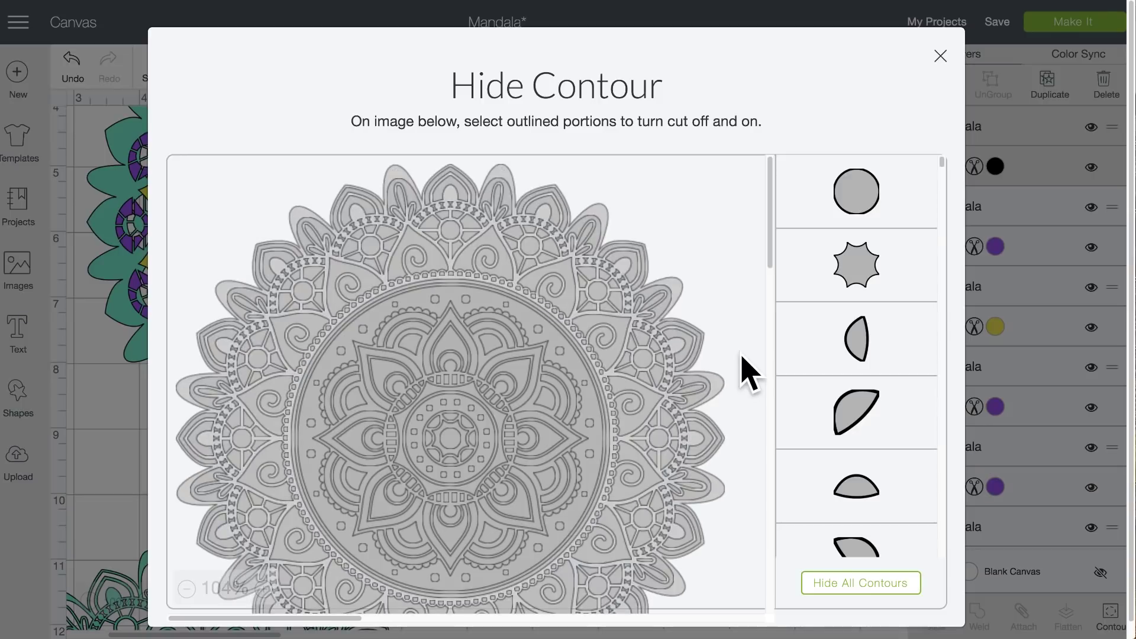
scroll(748, 373, "down", 3)
scroll(749, 373, "up", 3)
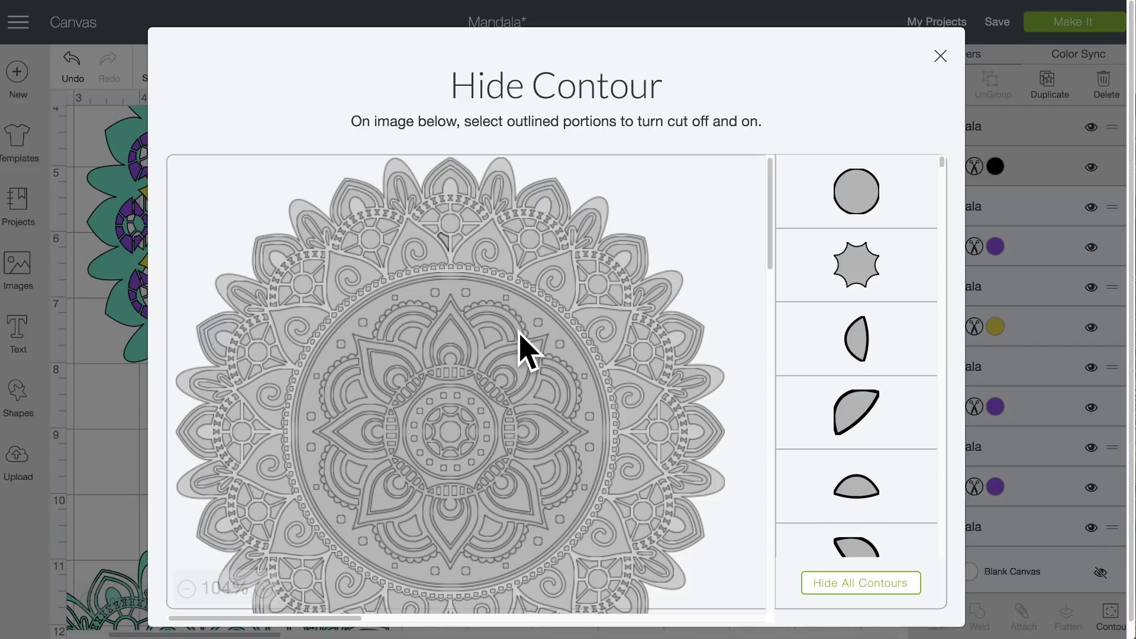
left_click(520, 348)
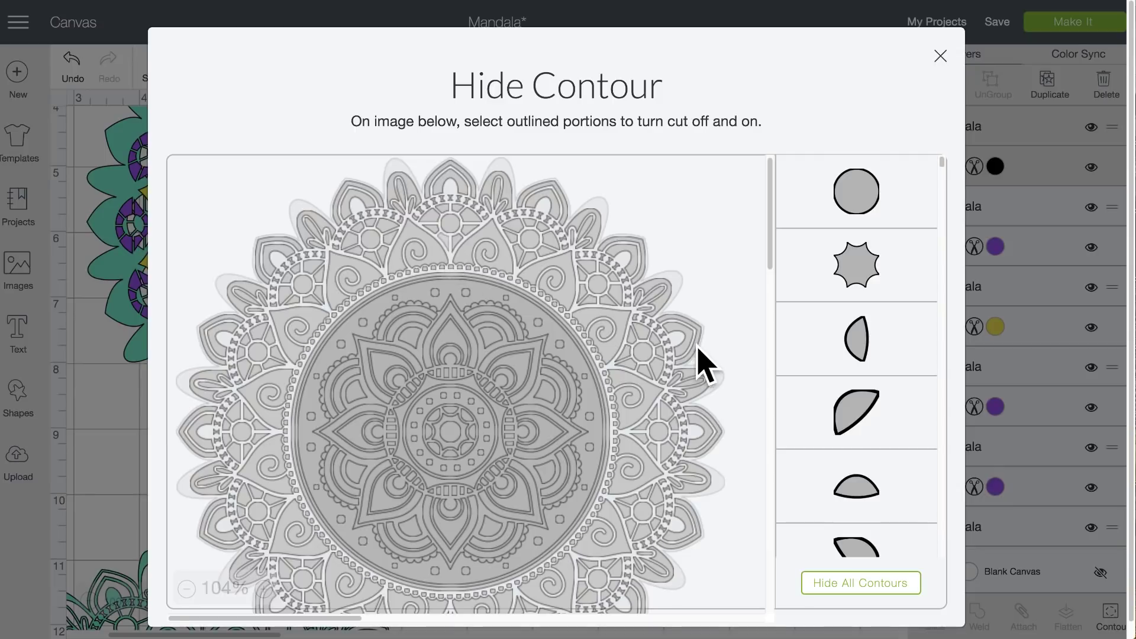
left_click(861, 584)
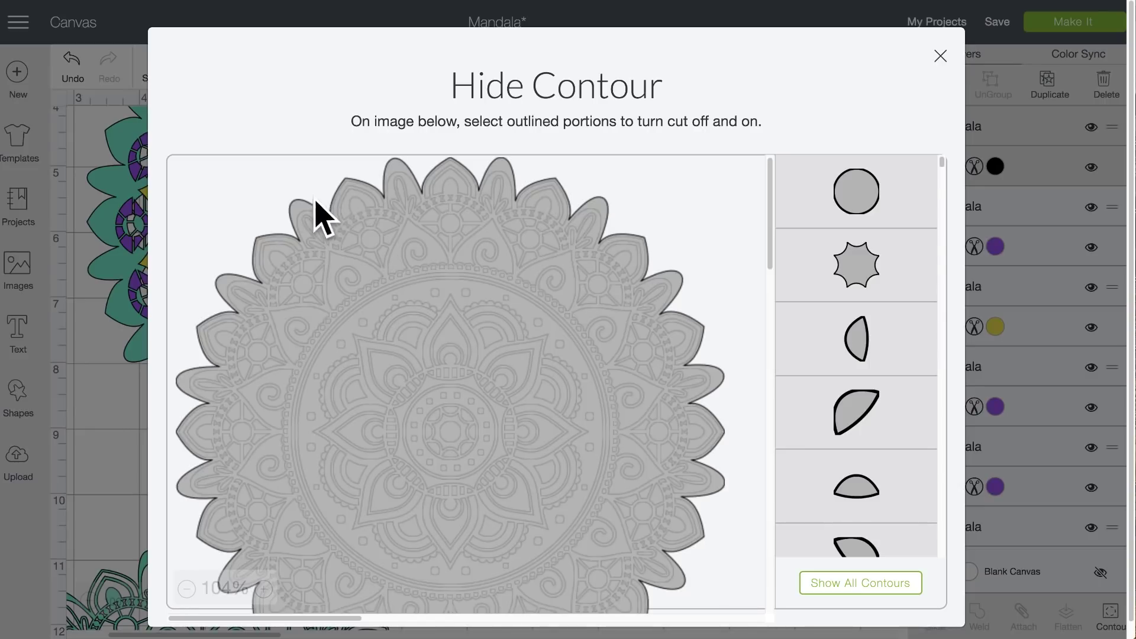
- Toggle the mandala's outer silhouette contour until it is hidden, and turn on the first petal border contours along the upper rim
left_click(299, 207)
left_click(340, 289)
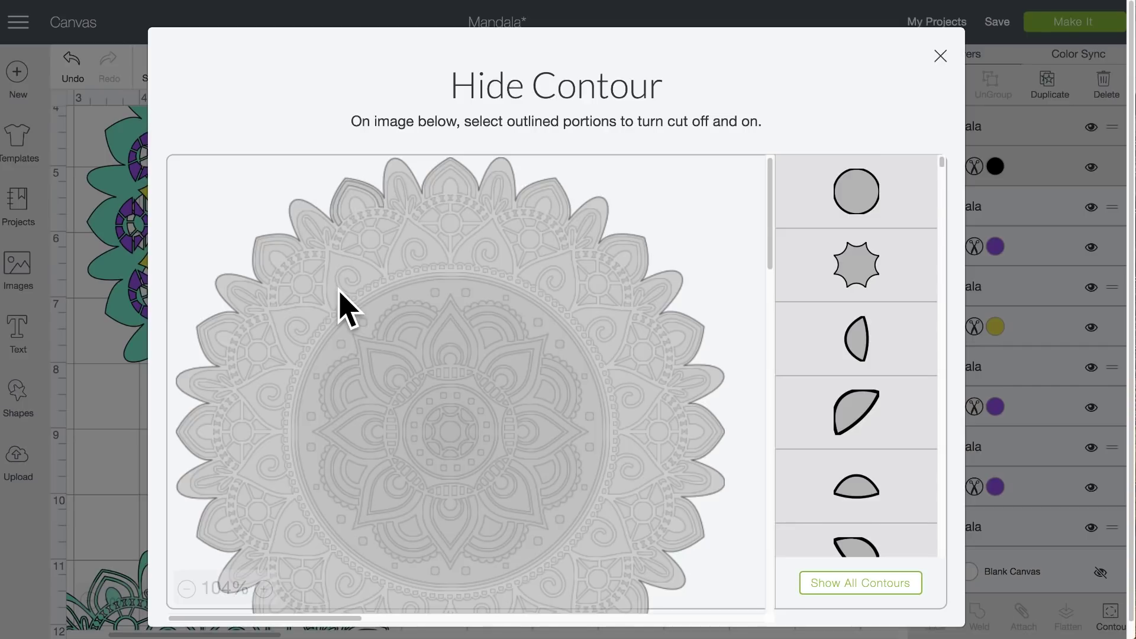
left_click(296, 203)
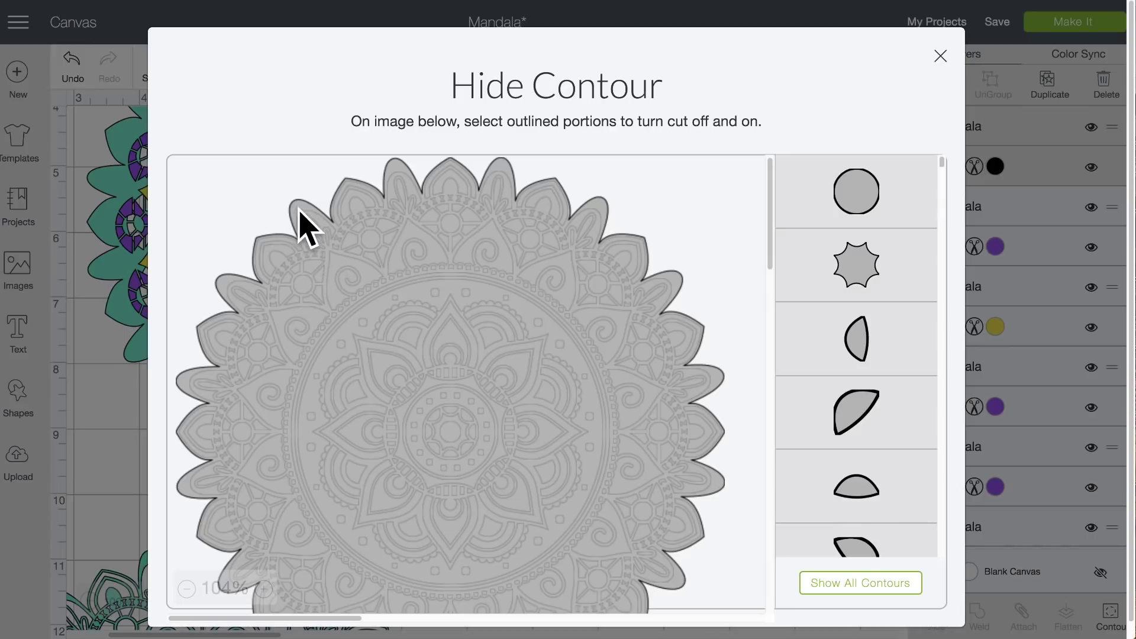
left_click(341, 220)
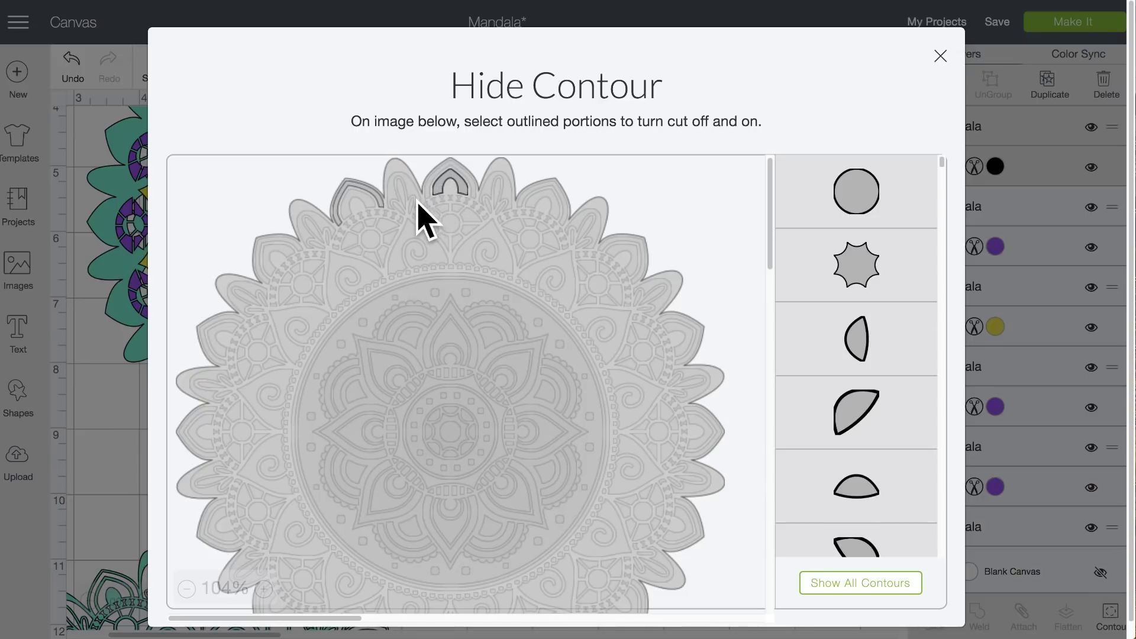
left_click(274, 254)
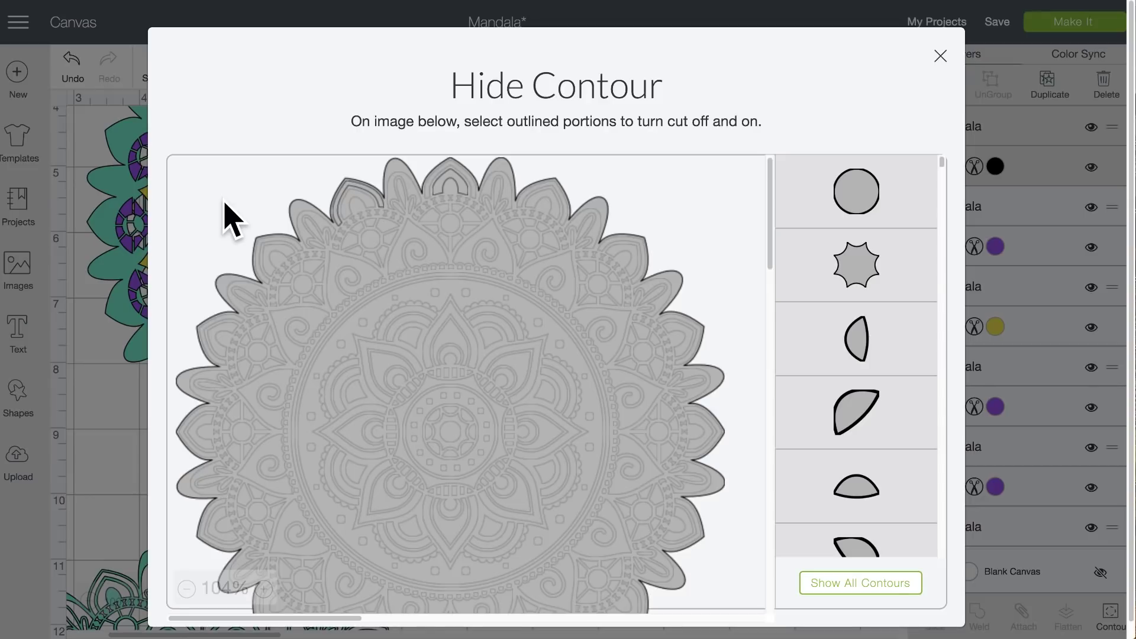
left_click(265, 242)
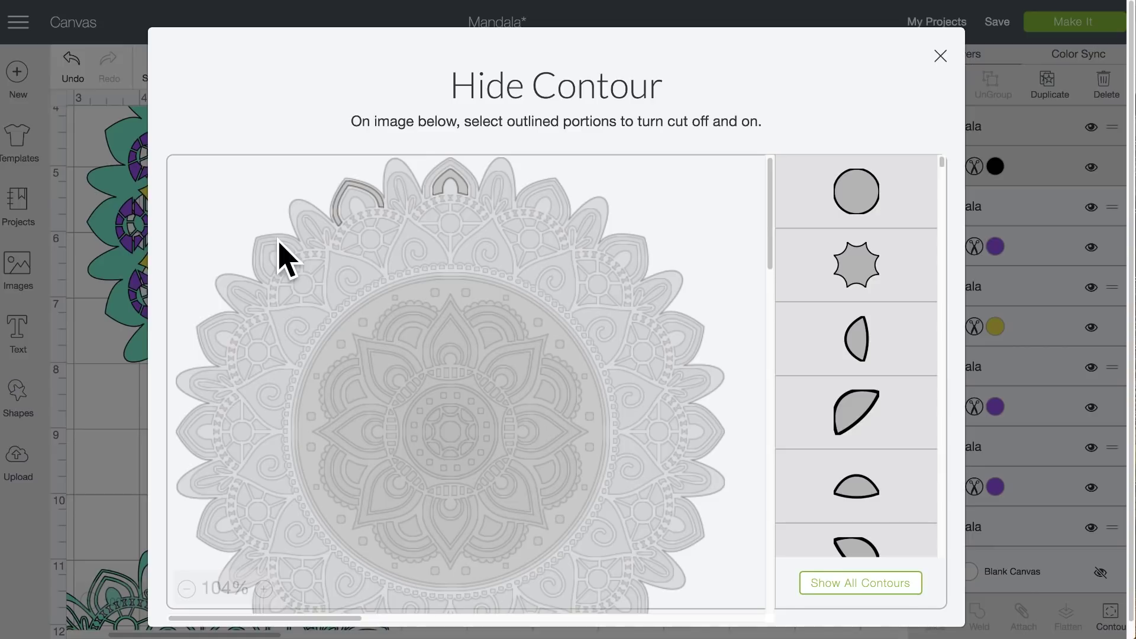
- Turn on the pointed border contours of every second petal around the upper half of the mandala's rim
left_click(278, 242)
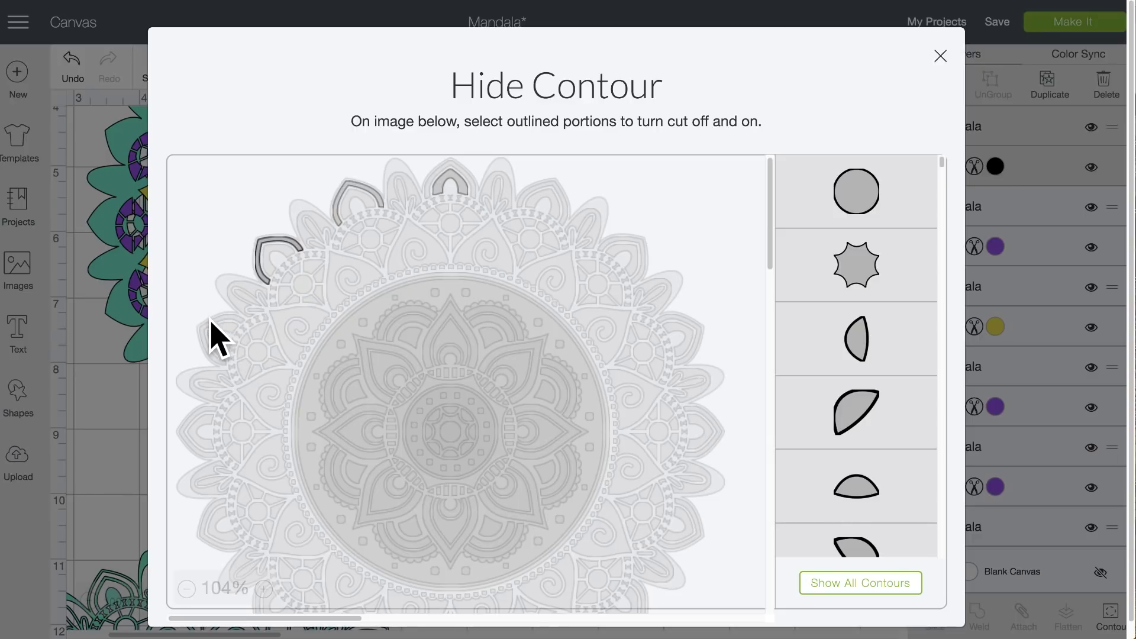
left_click(213, 334)
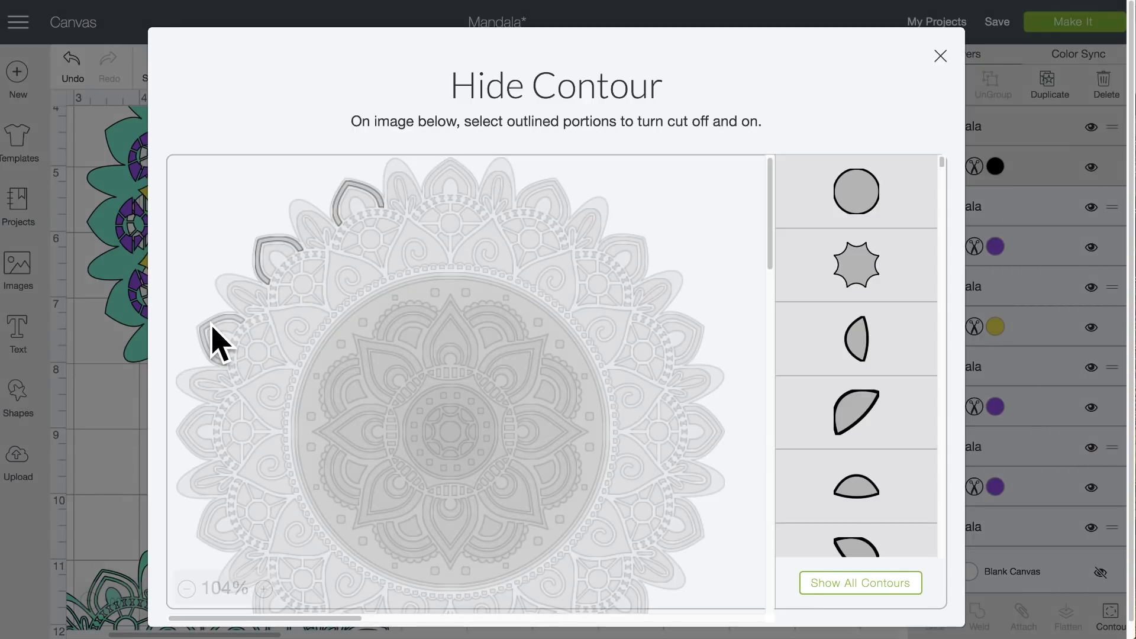
left_click(201, 416)
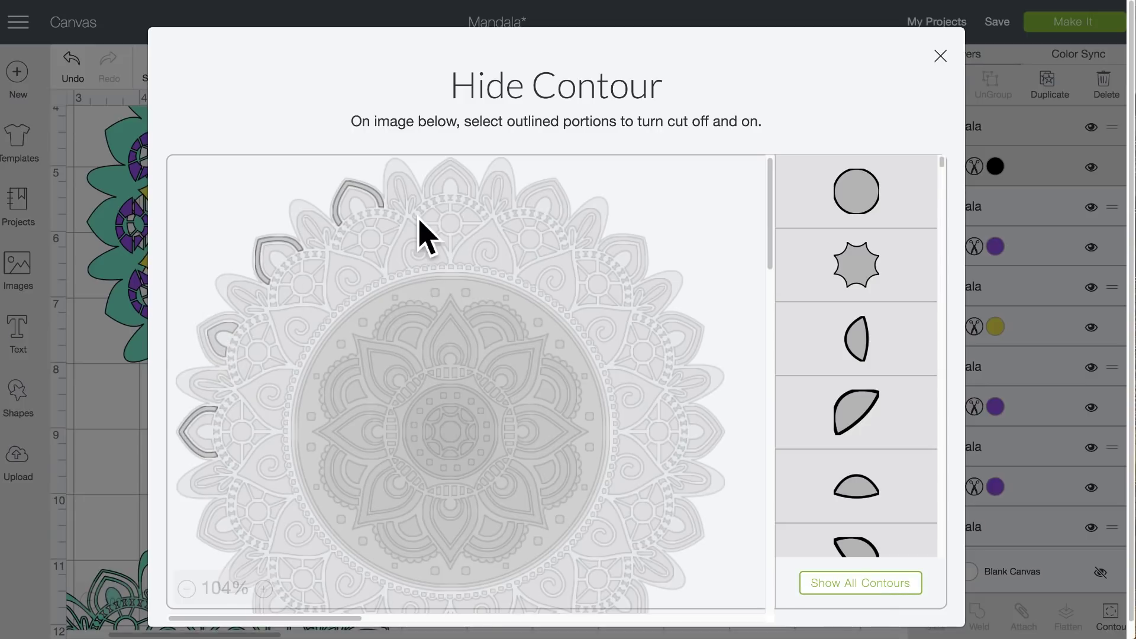
left_click(459, 175)
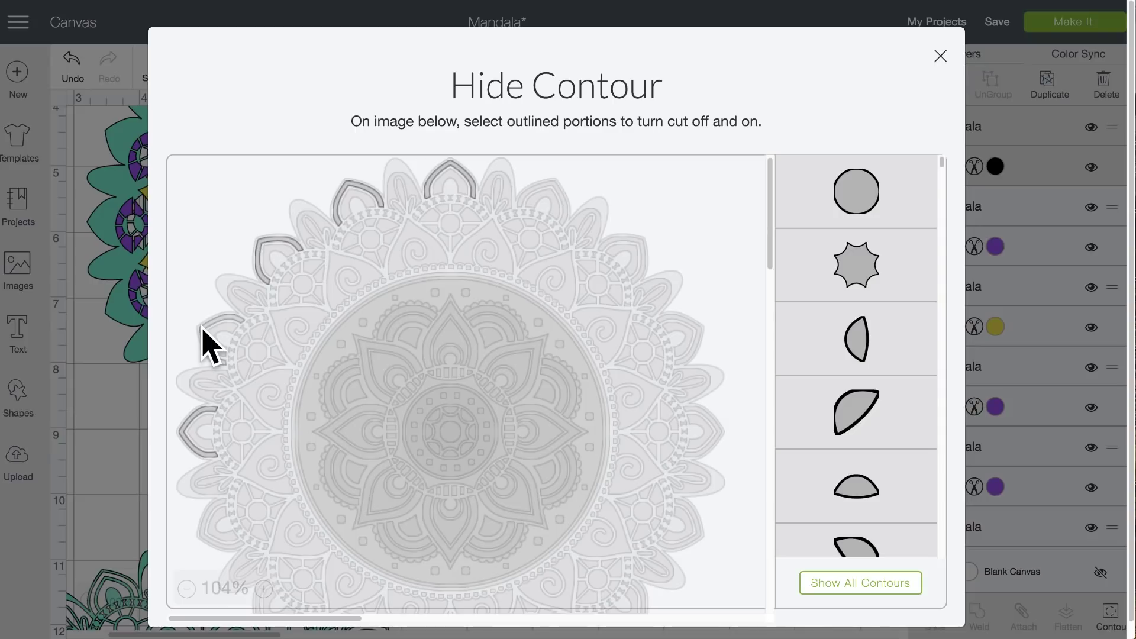
left_click(222, 326)
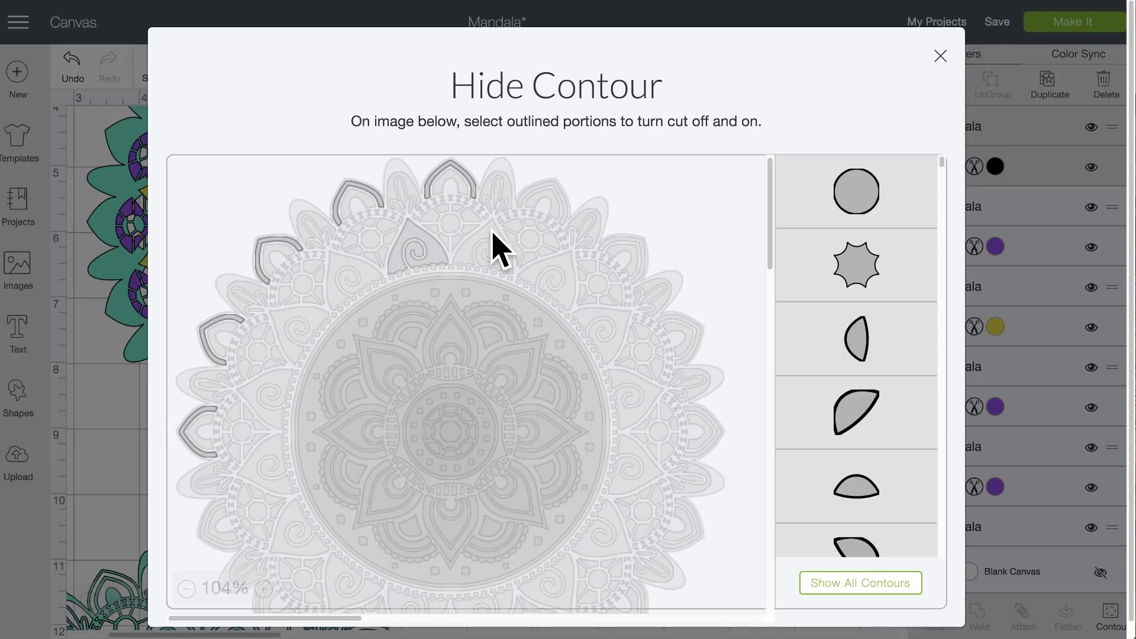
left_click(554, 189)
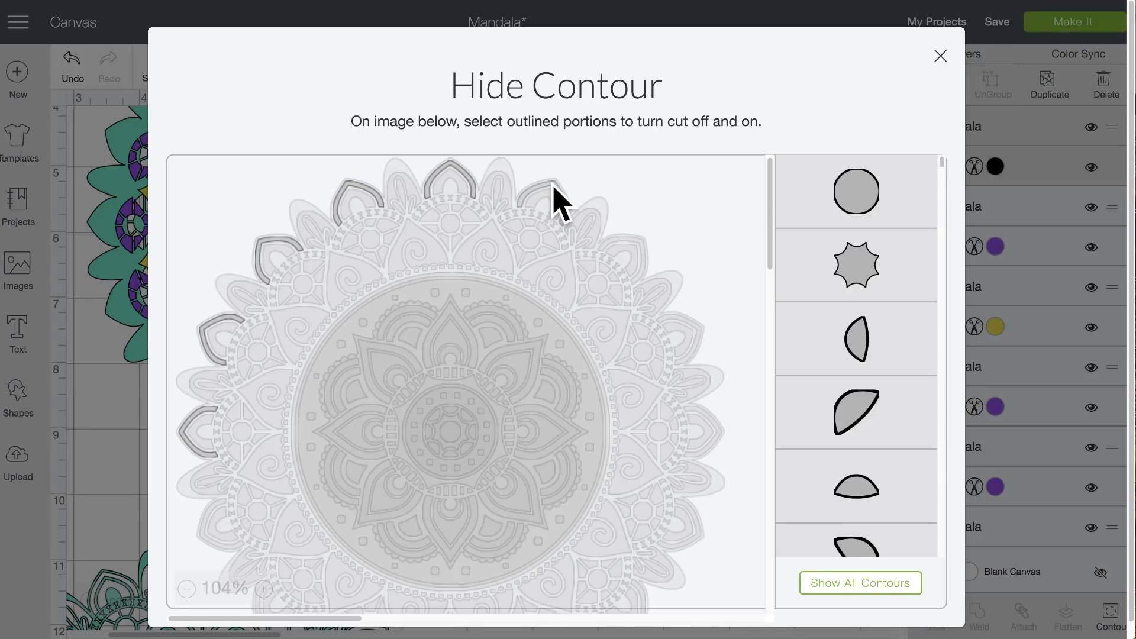
left_click(635, 243)
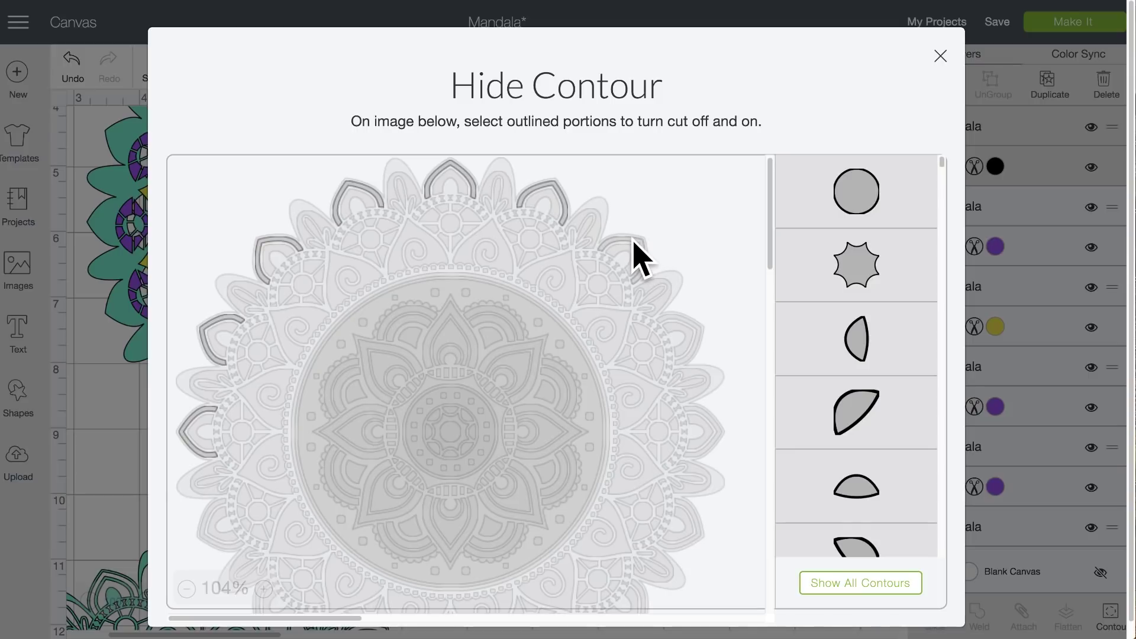
left_click(687, 324)
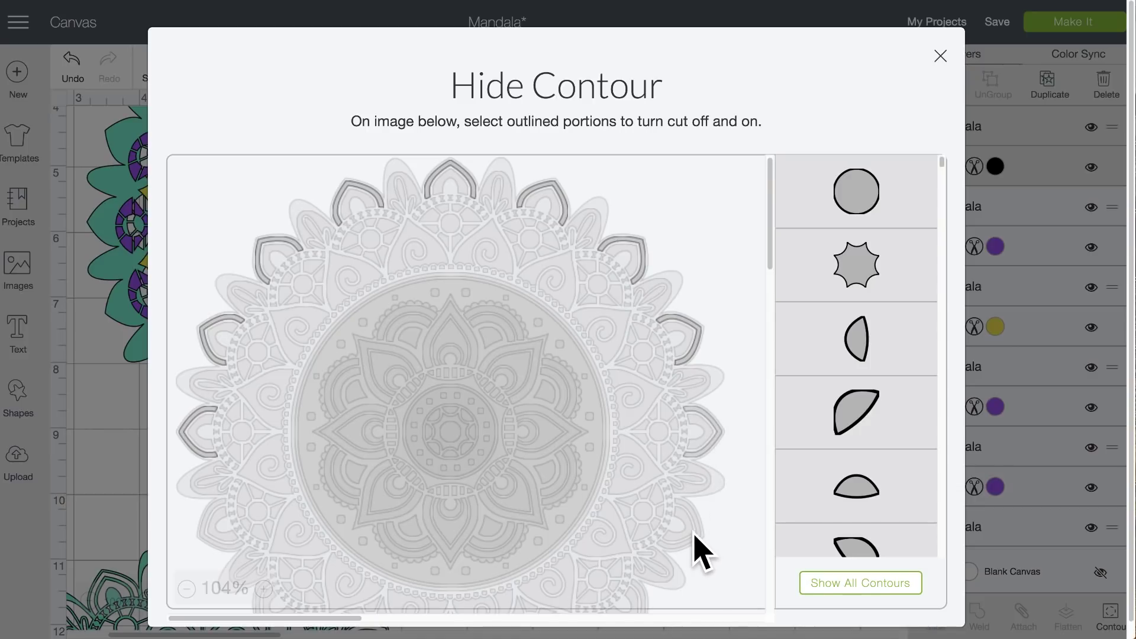
- Turn on the matching pointed petal borders around the lower half of the rim and close the Contour editor
scroll(703, 536, "up", 1)
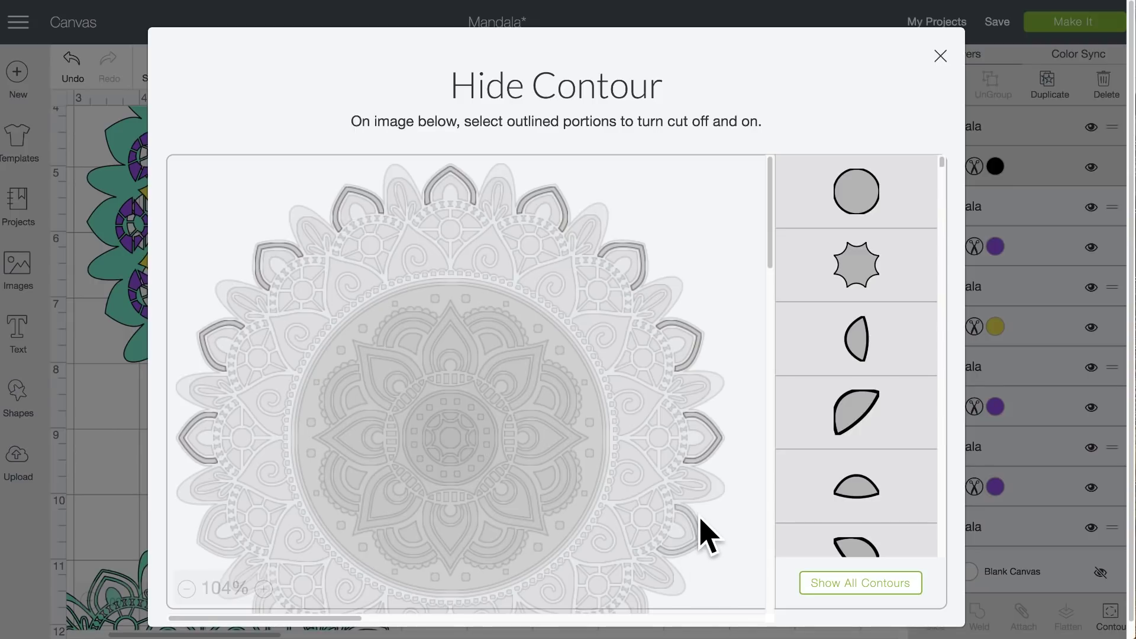
scroll(704, 535, "down", 3)
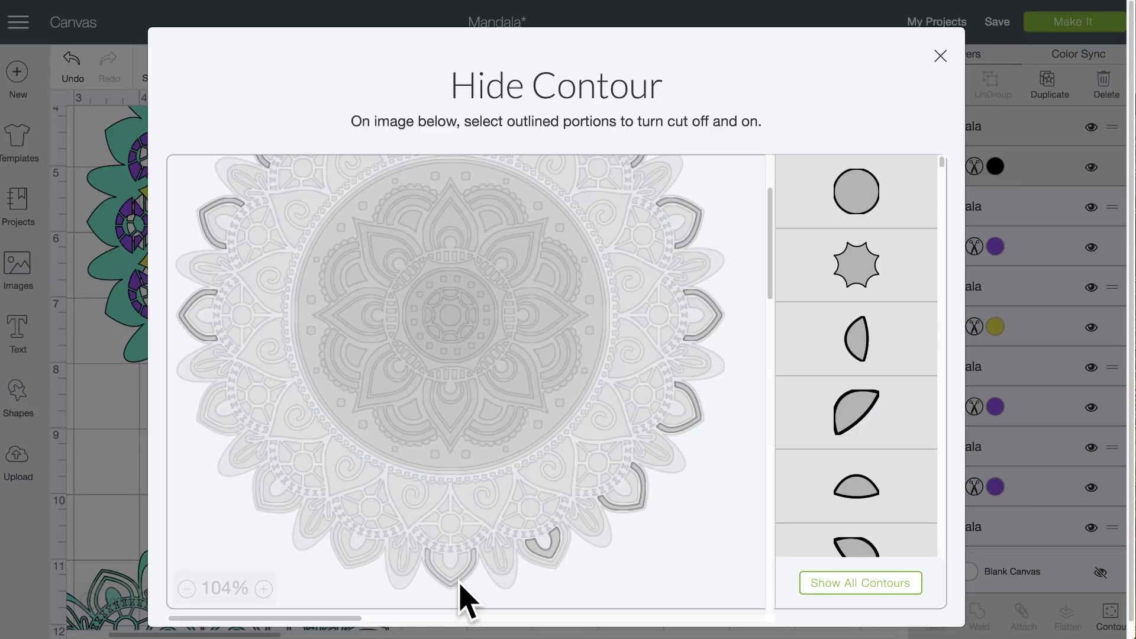
left_click(349, 562)
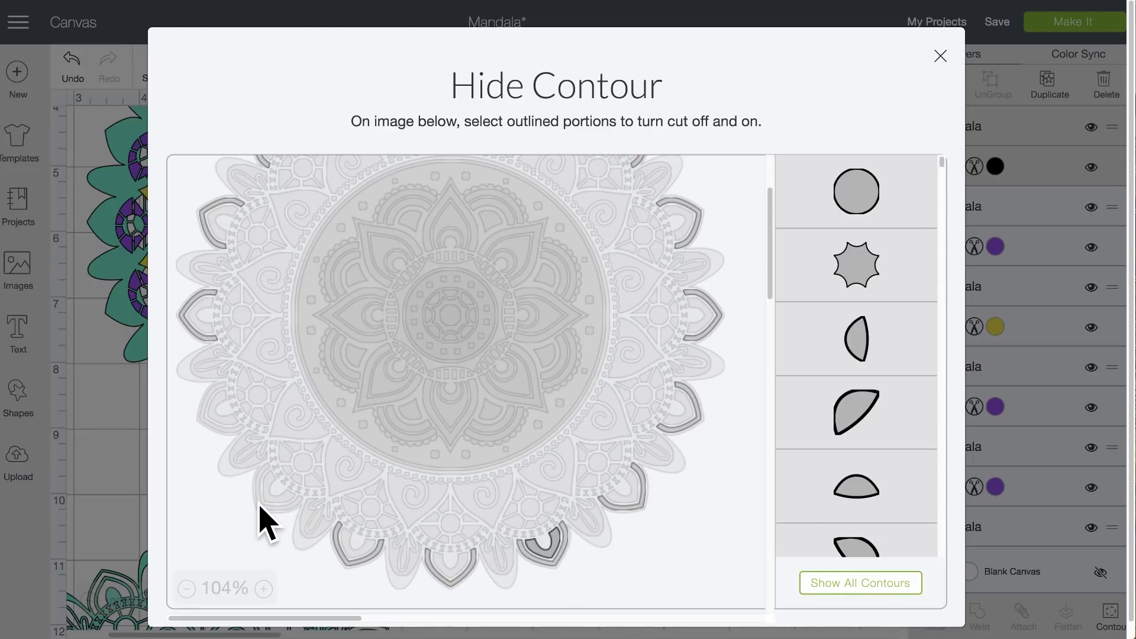
left_click(204, 418)
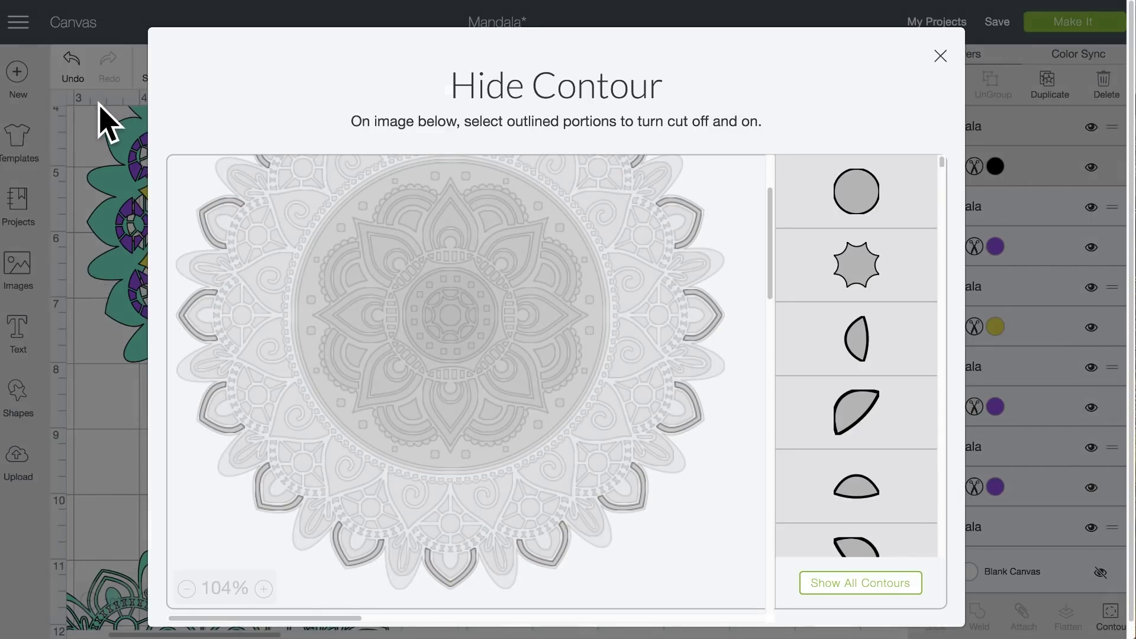
left_click(104, 121)
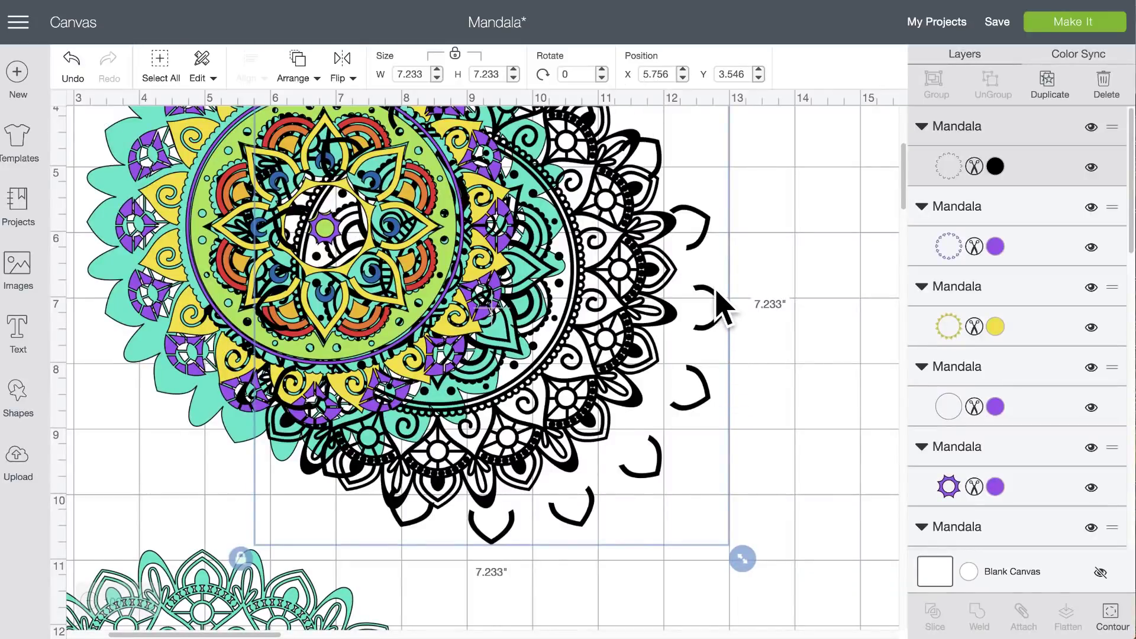
- Recolor the isolated petal border layer orange (#ED7122) and move it clear of the mandala stack
left_click_drag(718, 337, 753, 355)
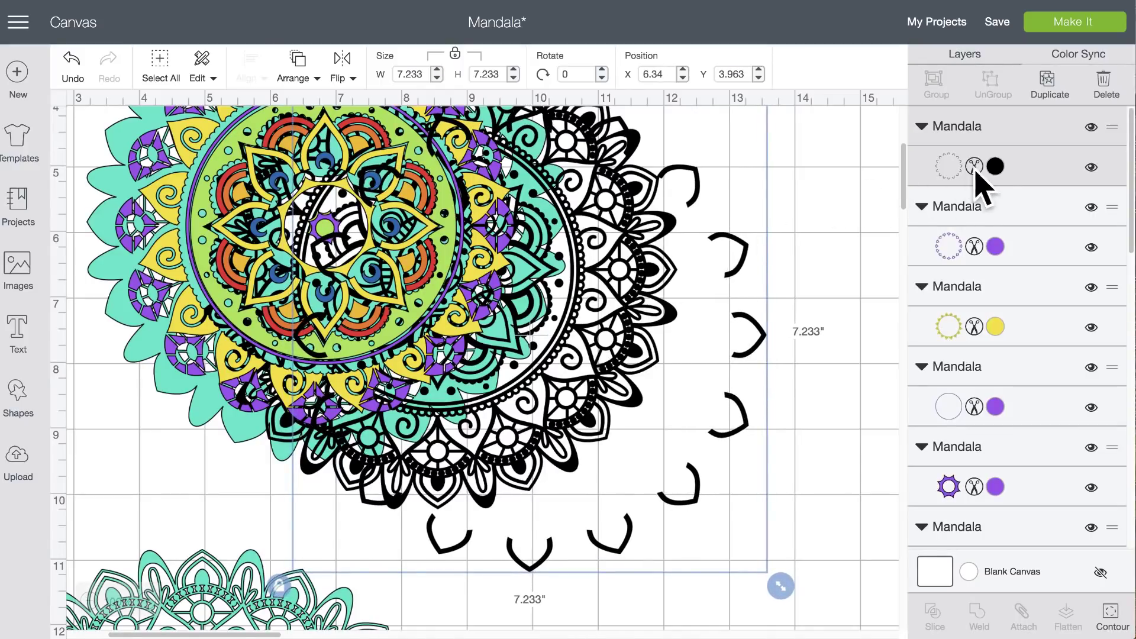
left_click(996, 166)
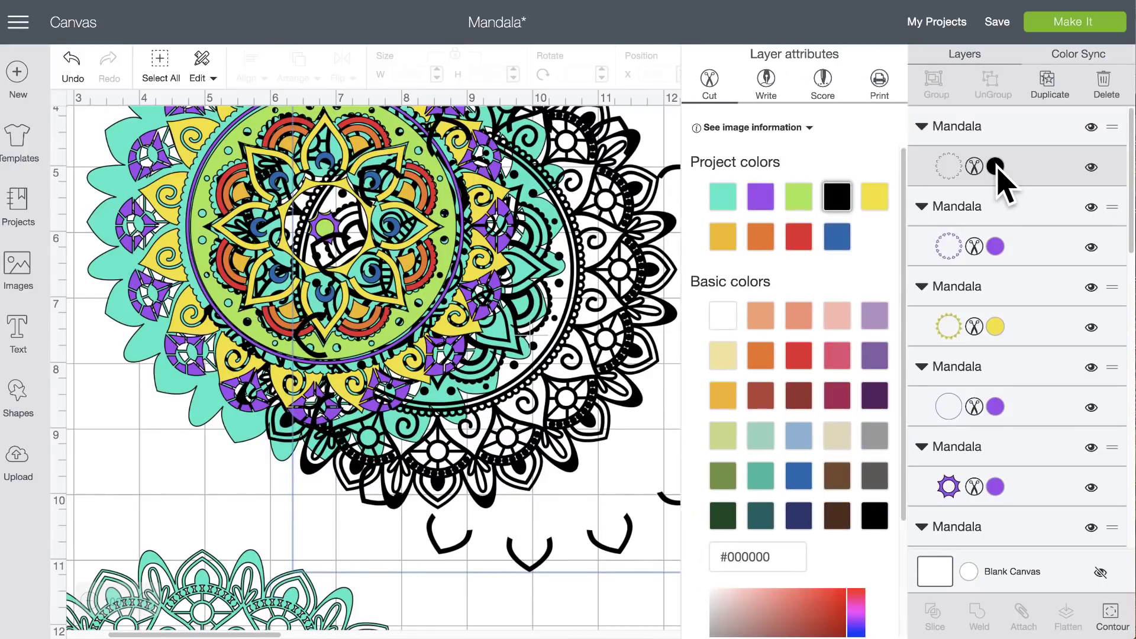
left_click(761, 237)
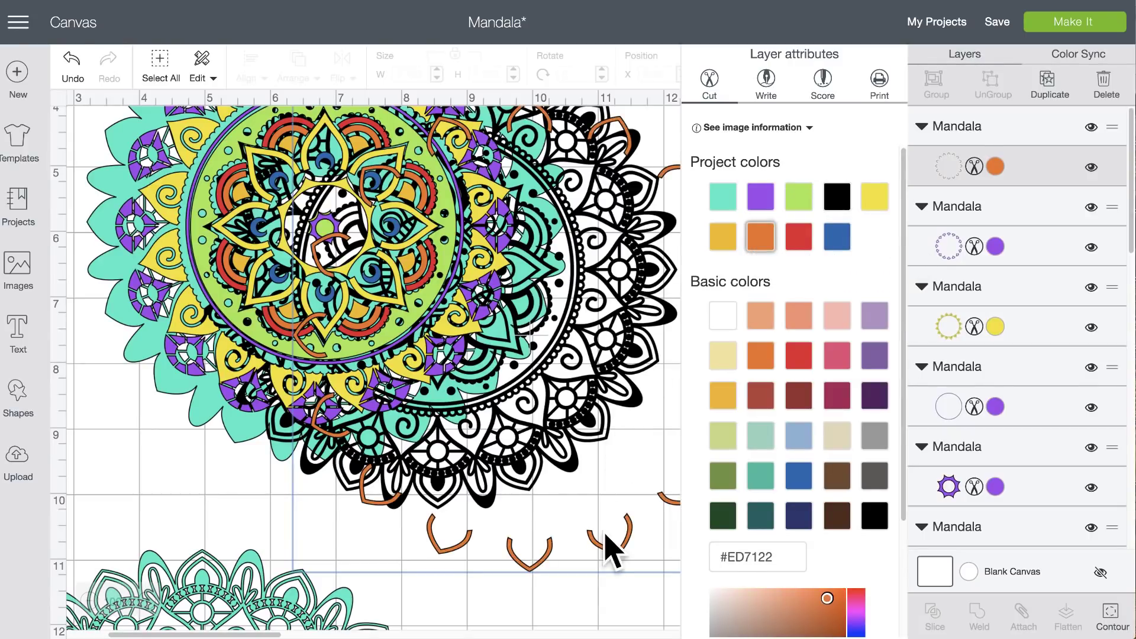
left_click(618, 394)
left_click_drag(781, 588, 845, 499)
- Move the black outline layer back onto the mandala stack and align the purple ring with it at X 3.639, Y 2.866
left_click_drag(443, 486, 326, 417)
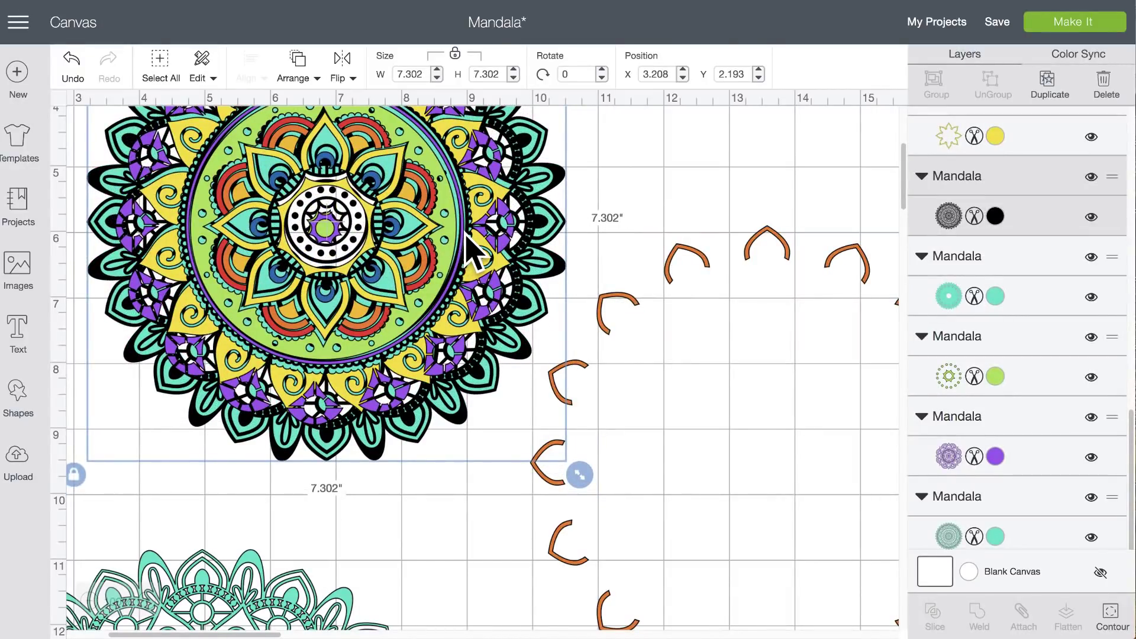
mouse_move(561, 227)
left_mouse_down()
mouse_move(543, 231)
mouse_move(560, 219)
mouse_move(550, 224)
left_mouse_up()
left_click(368, 212)
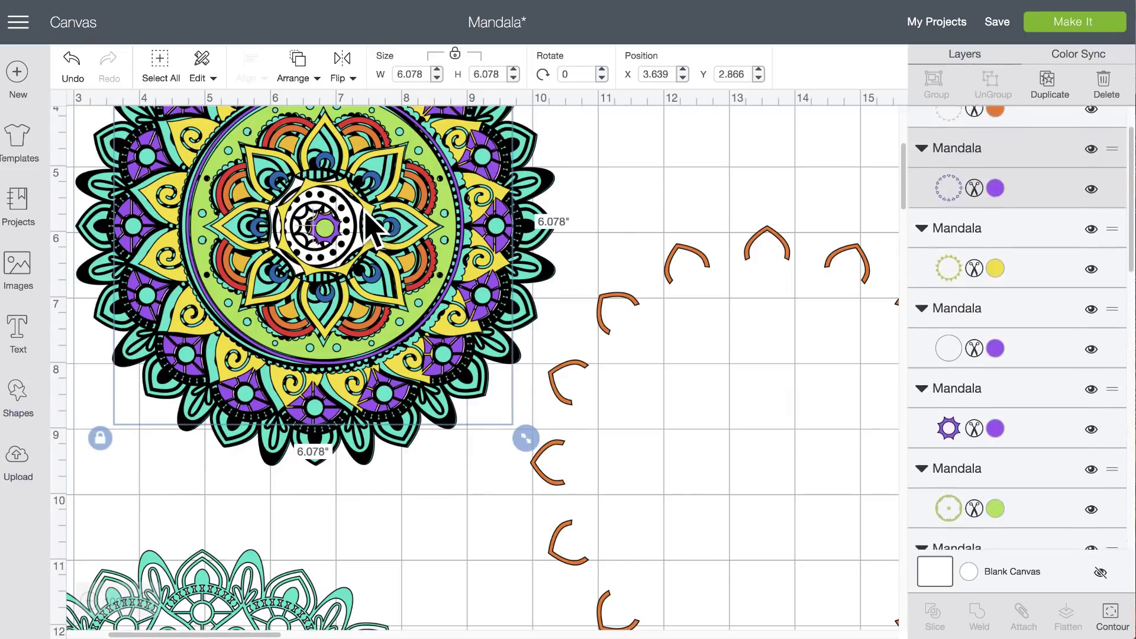
left_click_drag(368, 212, 368, 212)
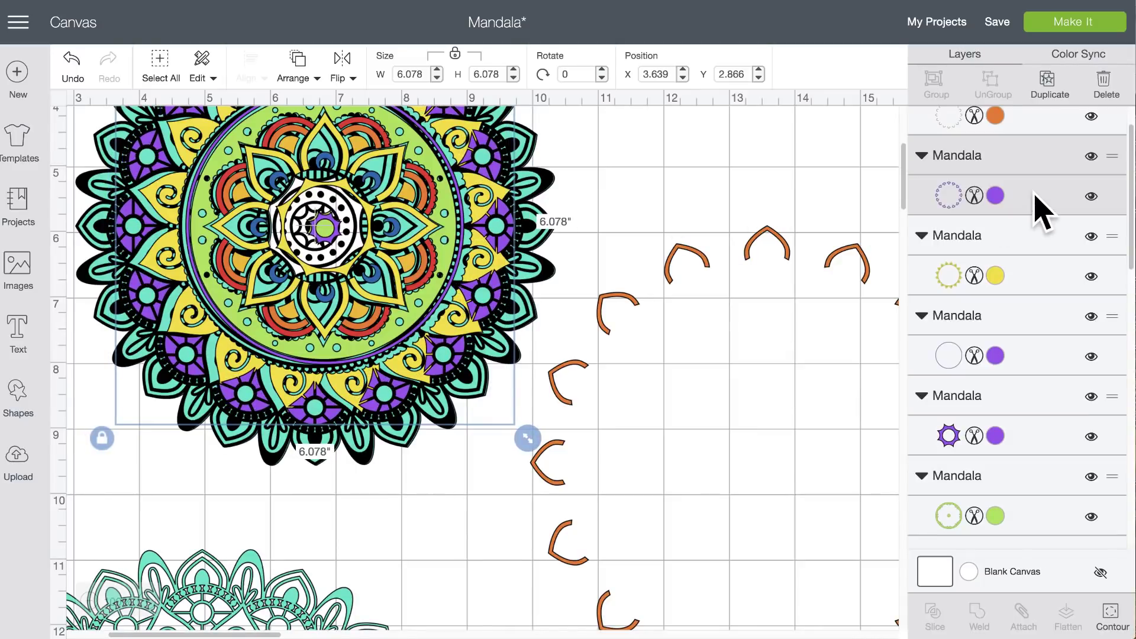
- Bring the yellow petal ring forward one level and align it with the black outline at X 3.833, Y 3.081
left_click(1024, 278)
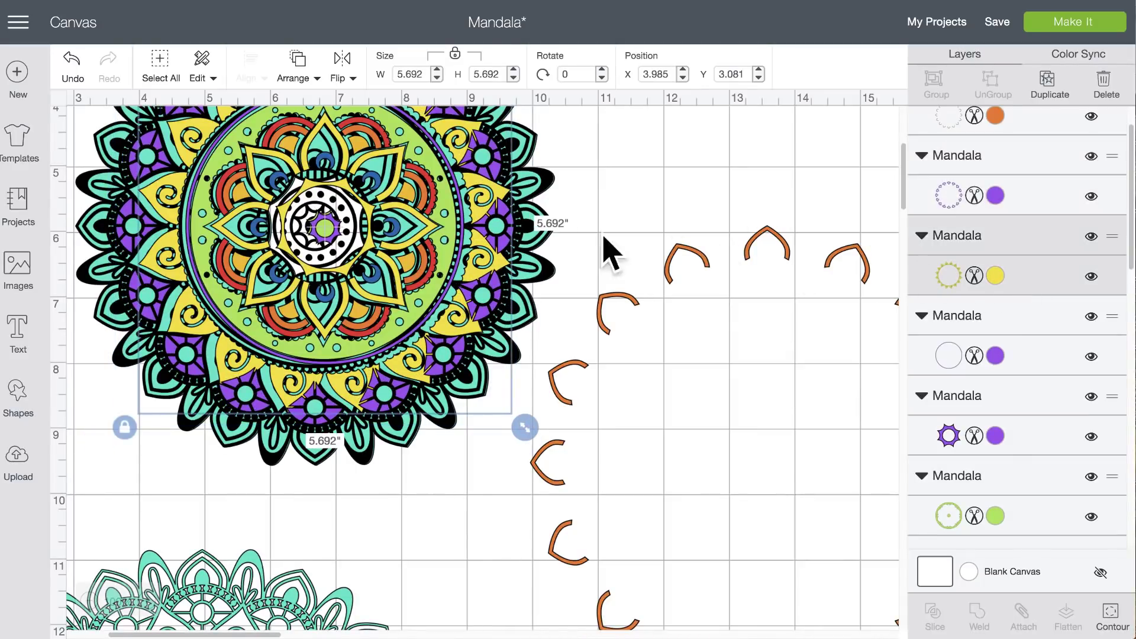
left_click(495, 209)
left_click_drag(488, 193, 493, 191)
left_click(1025, 275)
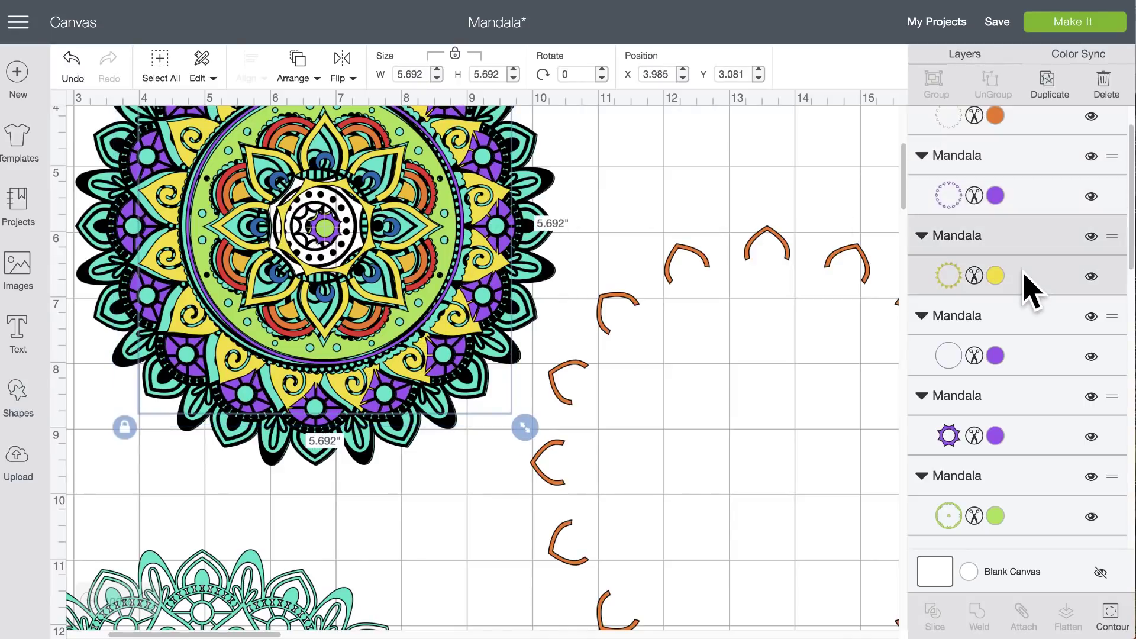
left_click(293, 62)
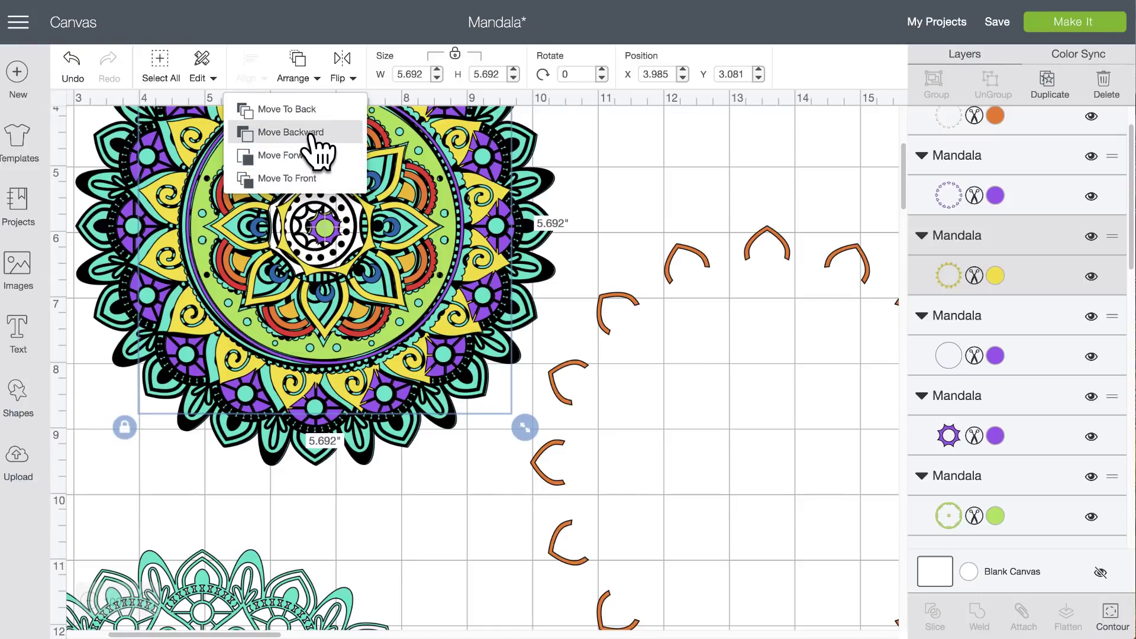
left_click(287, 155)
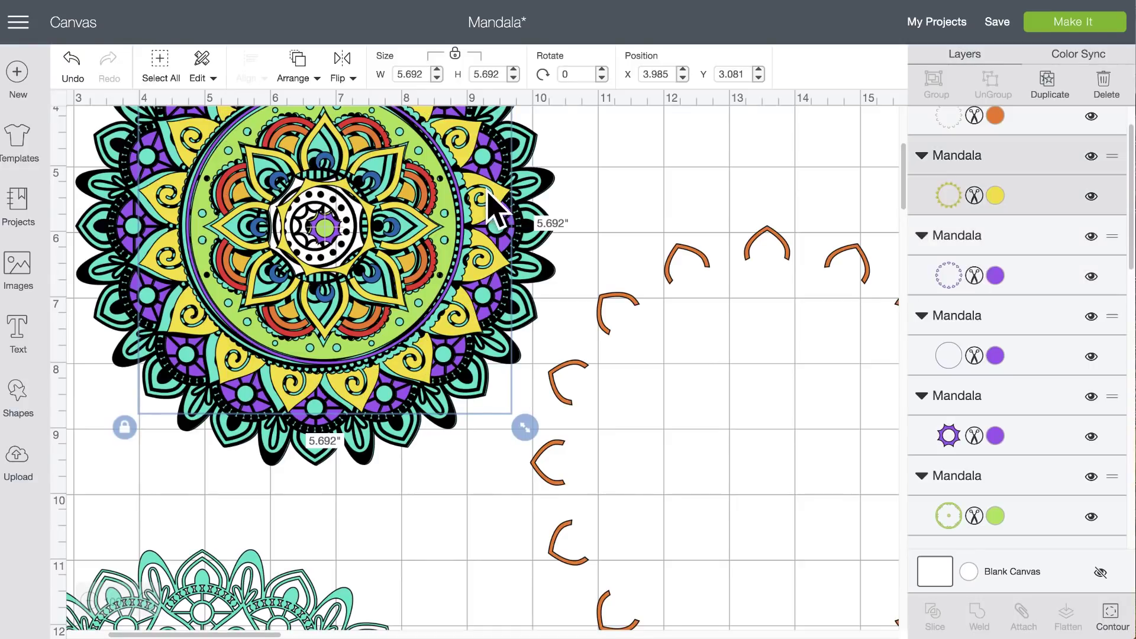
left_click_drag(497, 192, 484, 192)
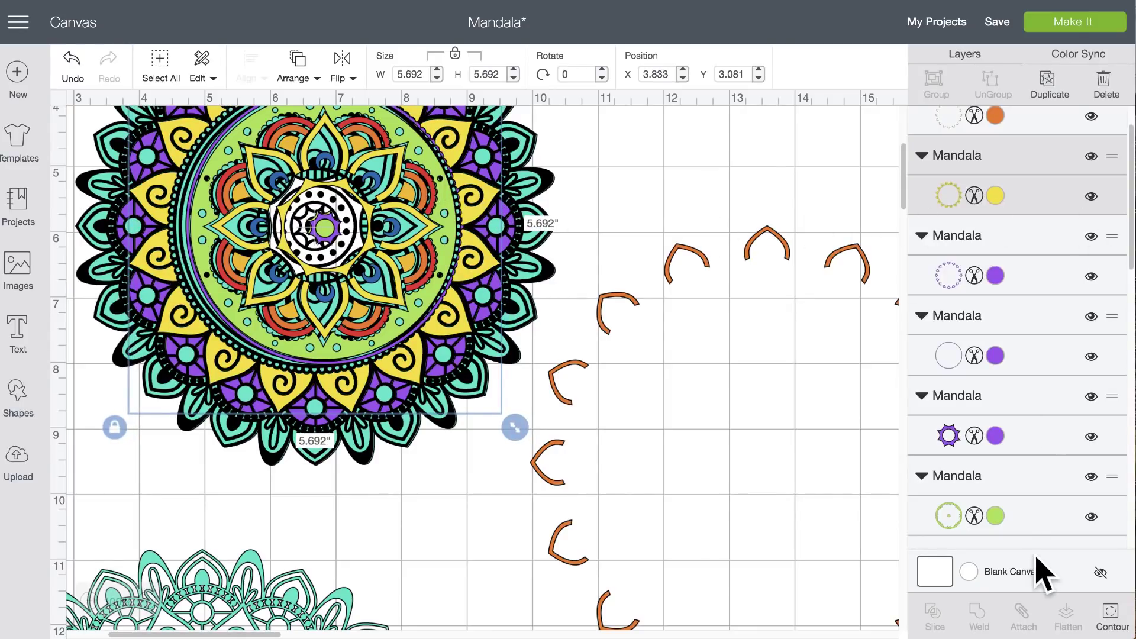
- Bring the green circle layer forward one level in the mandala stack
left_click(1019, 514)
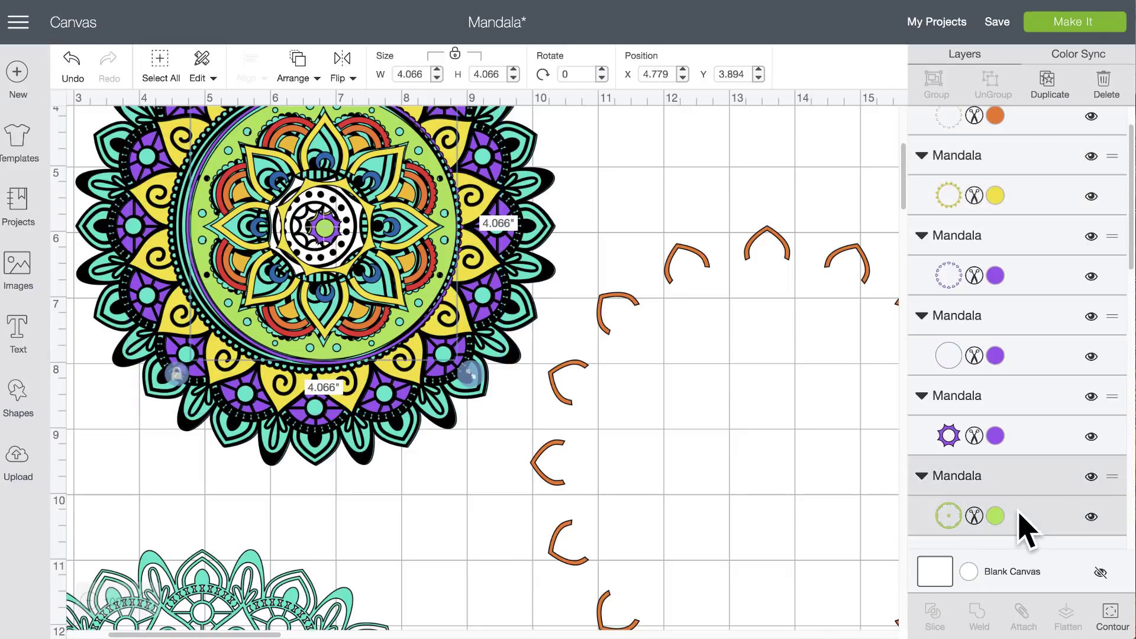
left_click(296, 68)
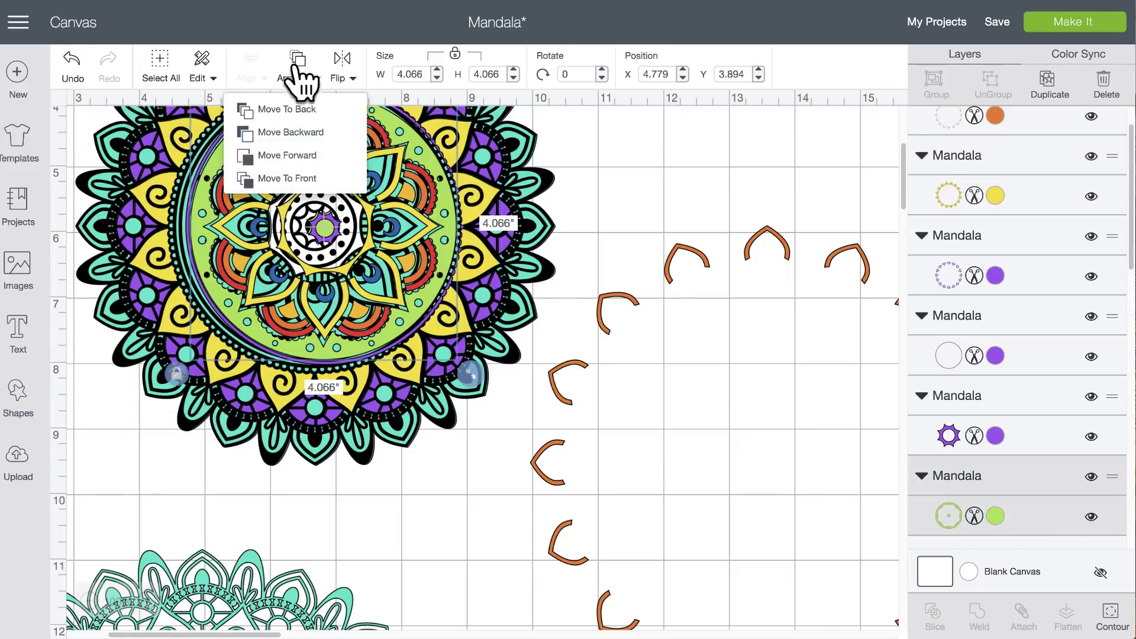
left_click(312, 156)
left_click(444, 198)
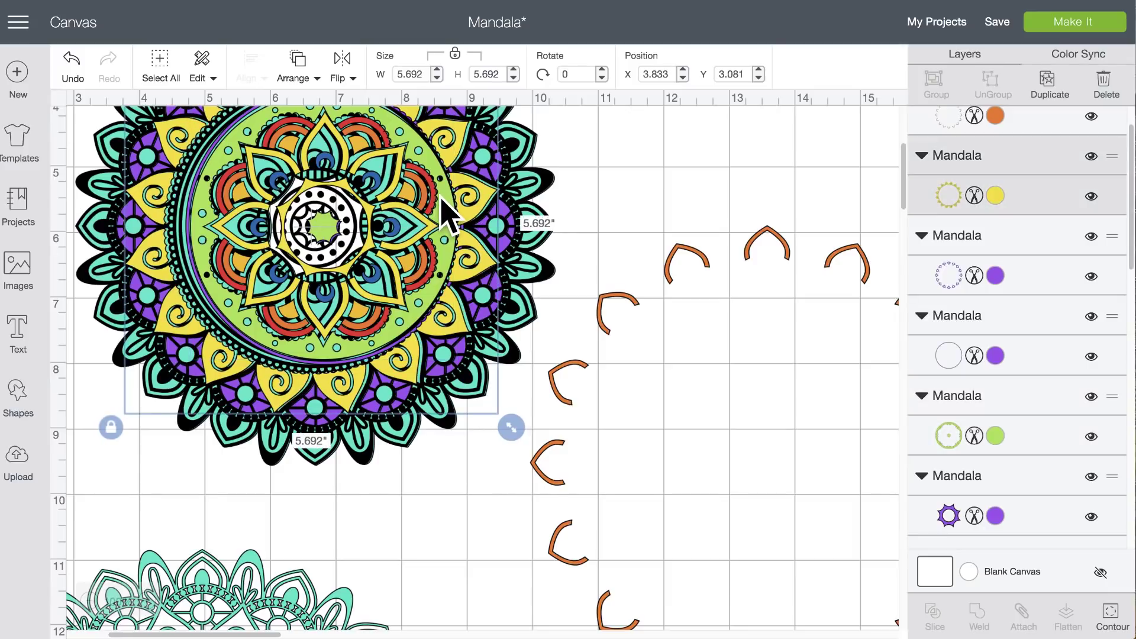
- Nudge the green circle layer horizontally to X 4.679 so it lines up with the black outline
left_click(1026, 449)
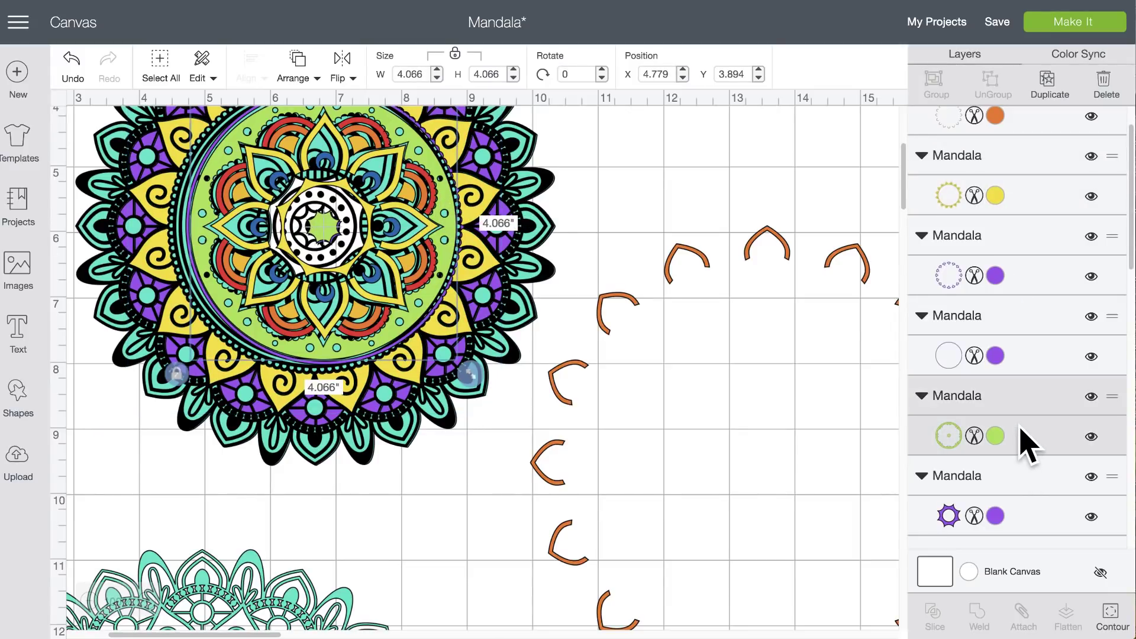
key("Left")
key("Left")
key("Left")
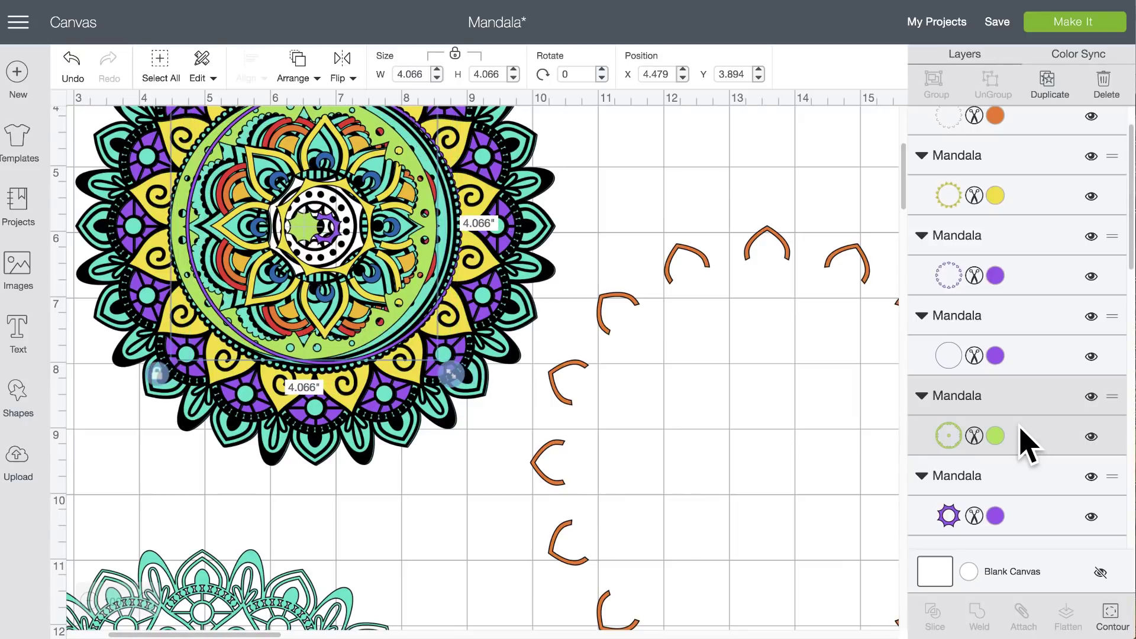
key("Right")
key("Right")
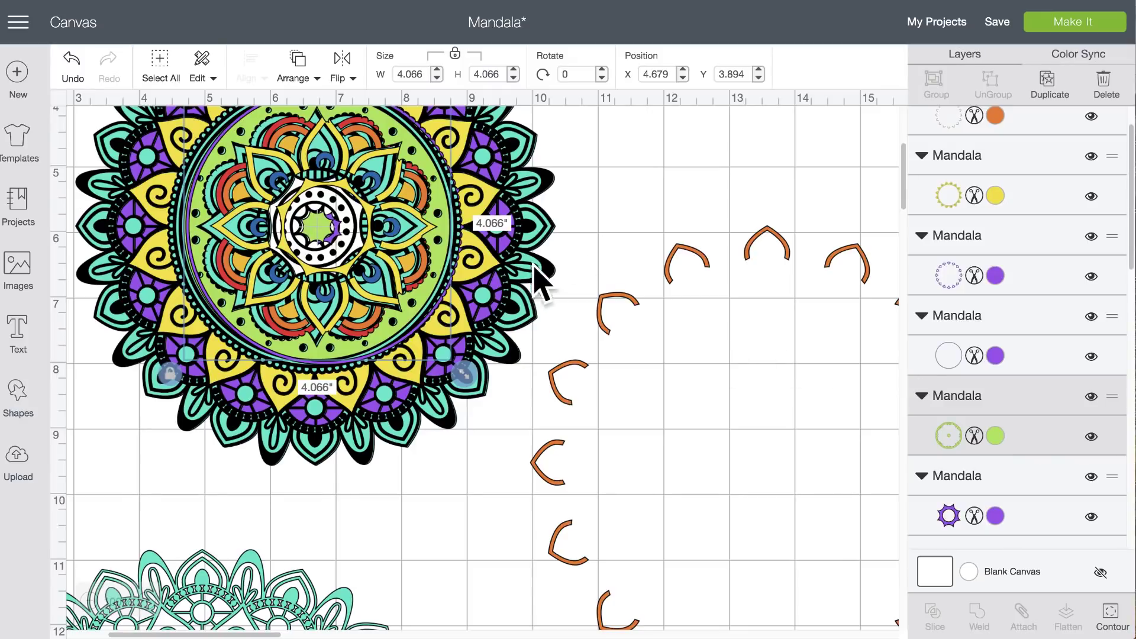
- Bring the green circle layer forward two levels so it sits directly below the yellow petal ring
left_click(305, 65)
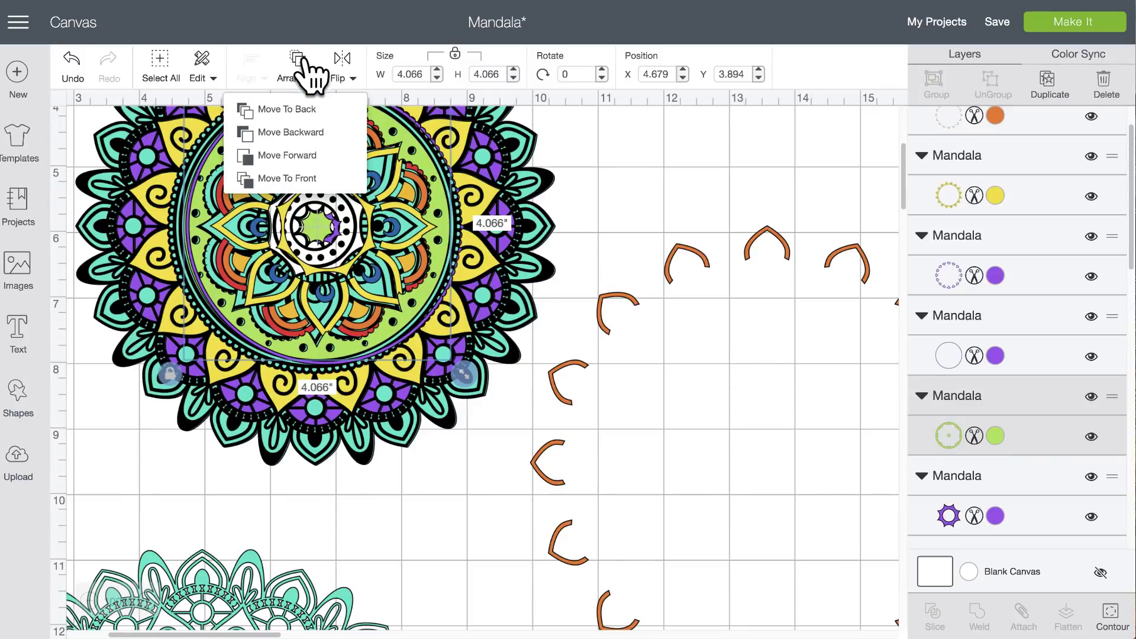
left_click(303, 156)
left_click(447, 198)
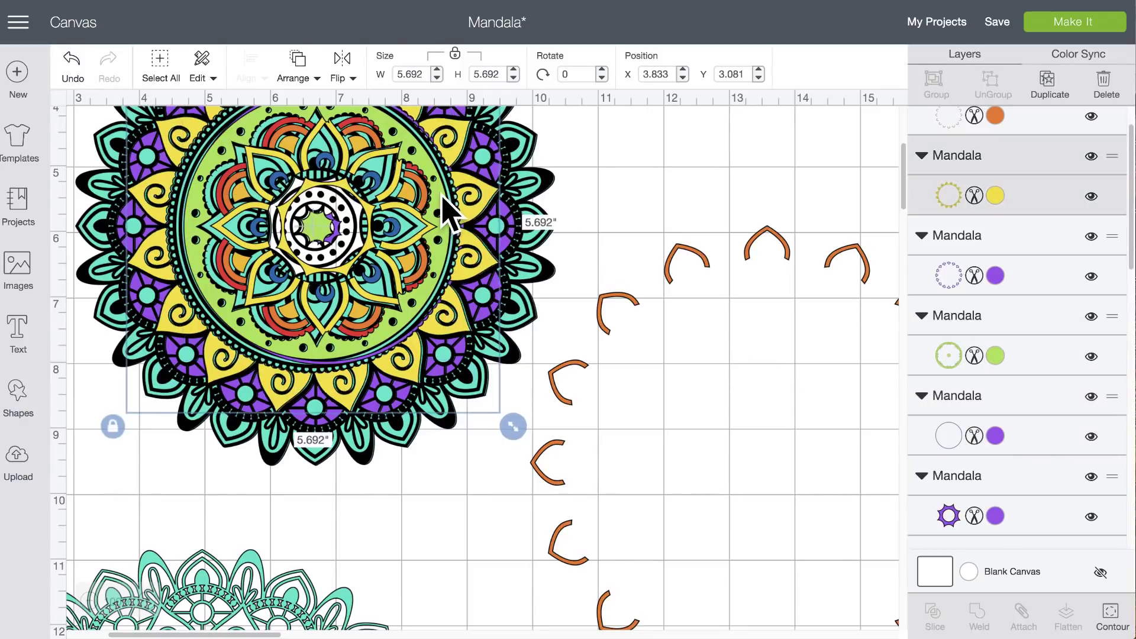
left_click(1043, 350)
right_click(1041, 351)
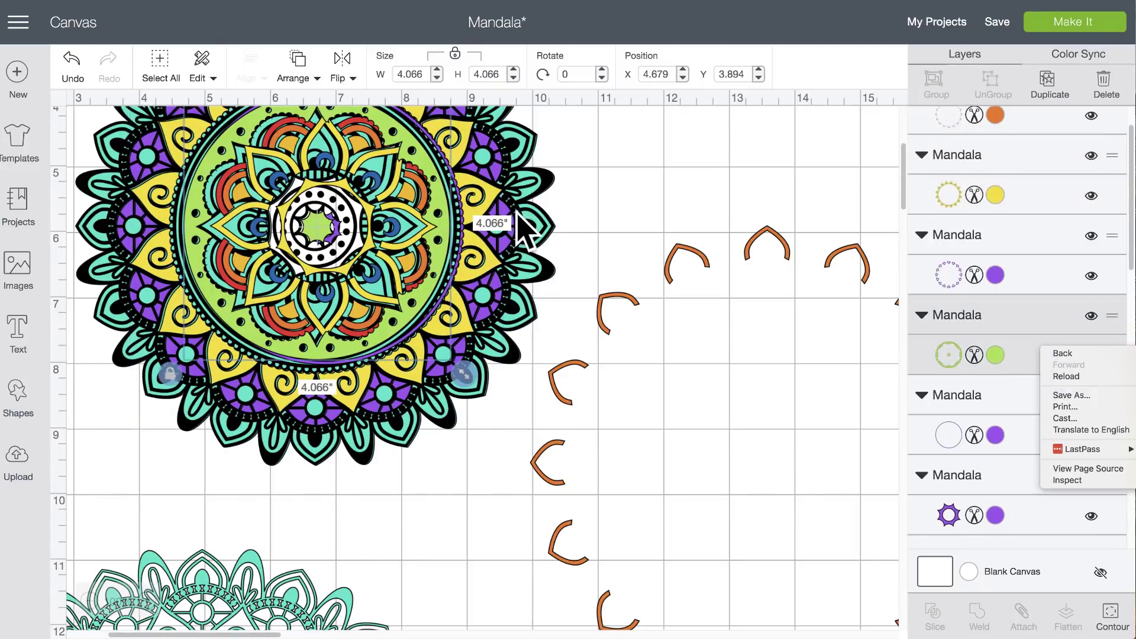
left_click(298, 59)
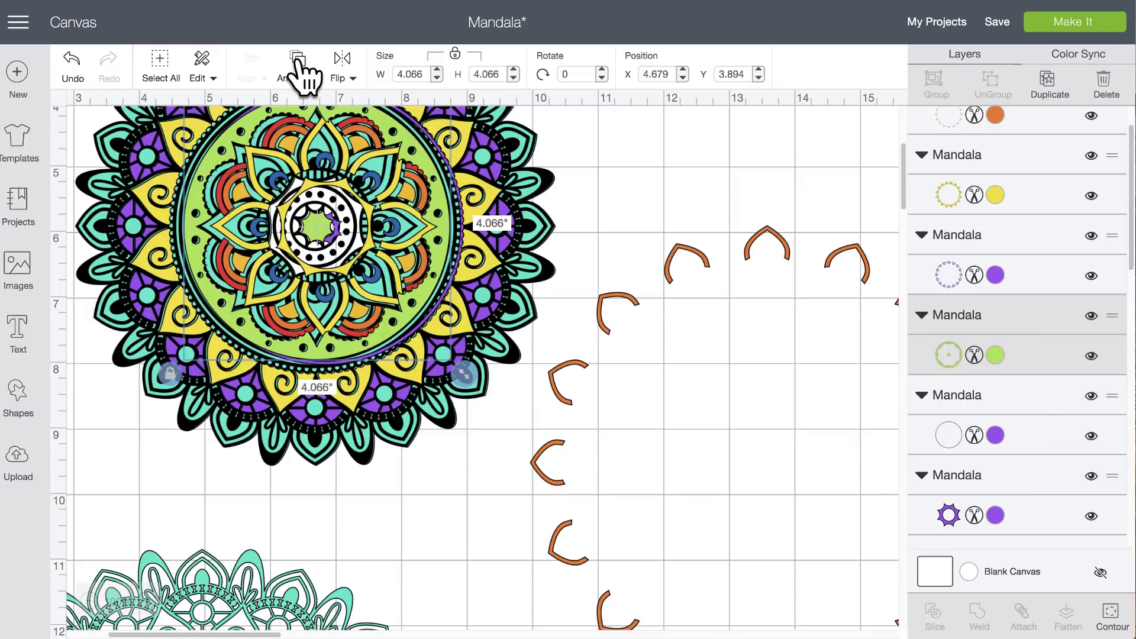
left_click(297, 59)
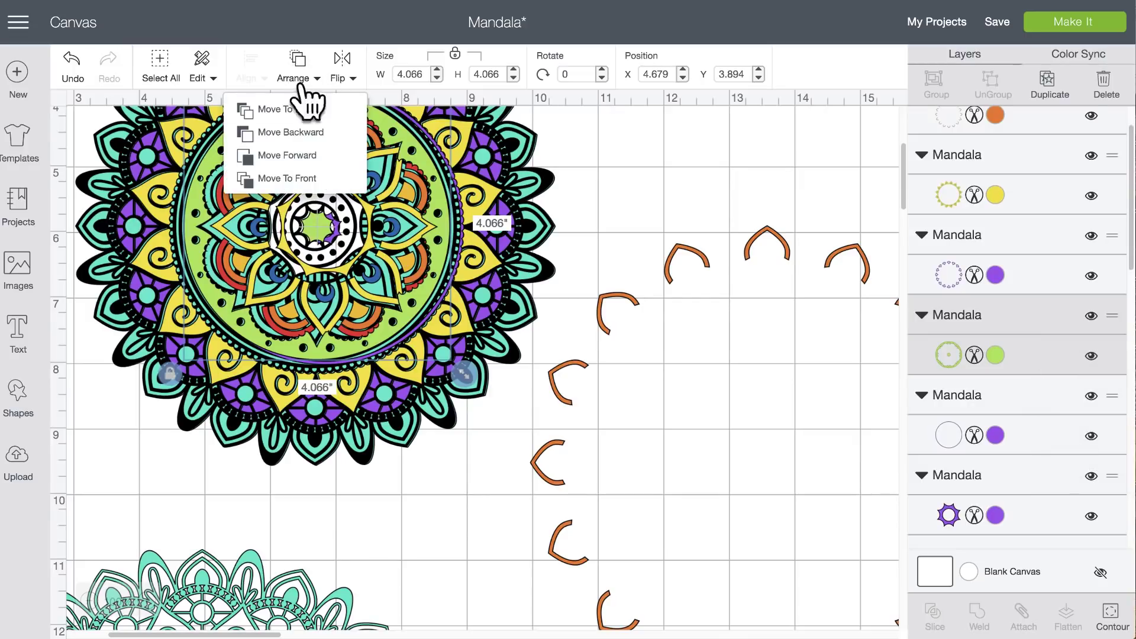
left_click(312, 155)
- Align the yellow petal ring with the black outline at X 3.846, Y 3.067
left_click(439, 205)
left_click_drag(439, 205, 438, 205)
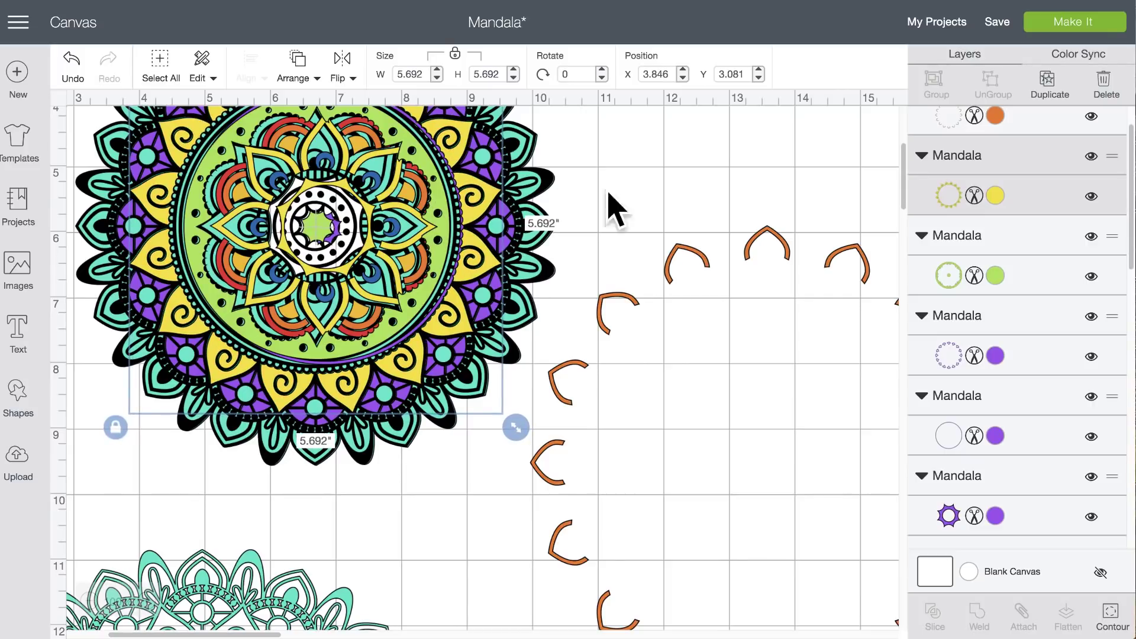
left_click(651, 195)
left_click(365, 209)
scroll(364, 202, "down", 1)
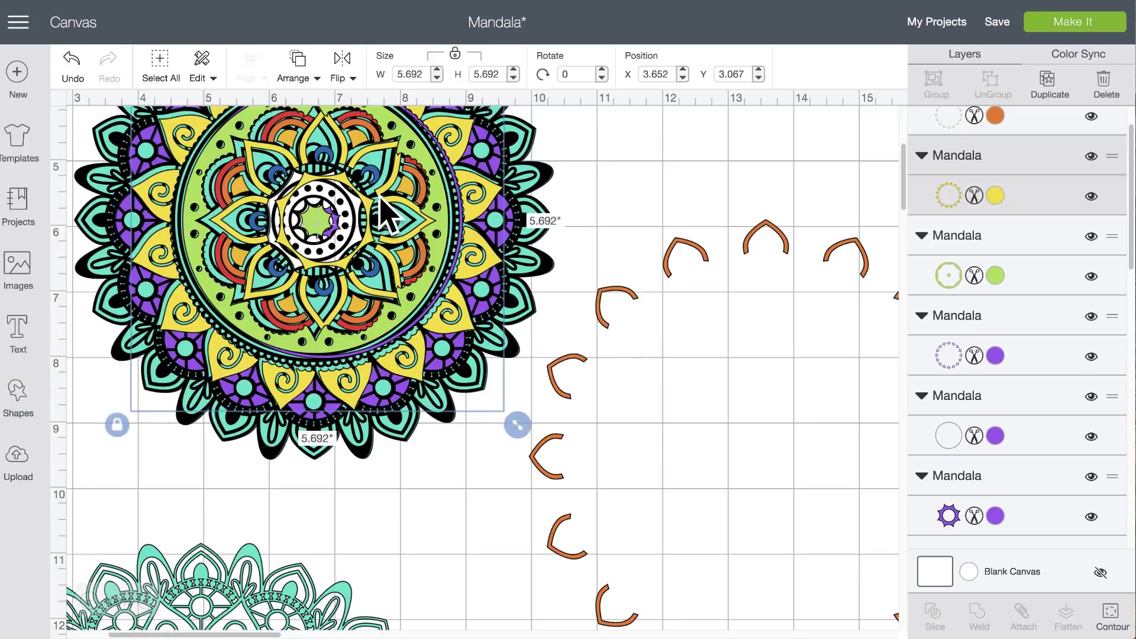
left_click_drag(366, 209, 379, 210)
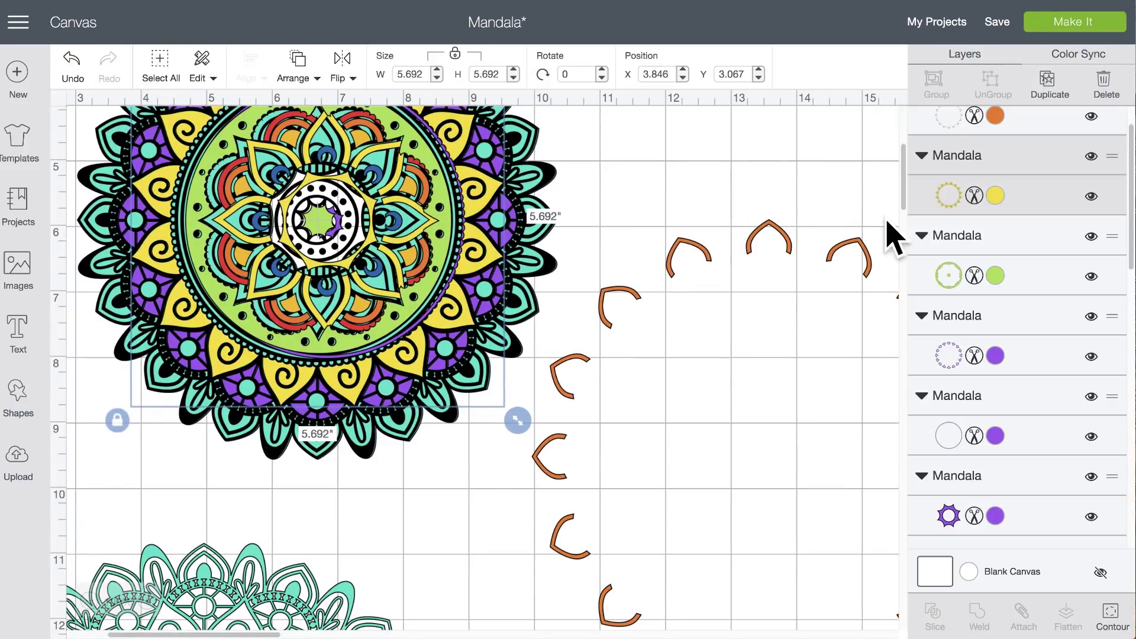
- Send the yellow petal ring backward three levels, behind the green circle, the purple petal pieces and the thin purple circle
scroll(1028, 272, "up", 2)
scroll(1025, 267, "down", 5)
scroll(1031, 279, "down", 8)
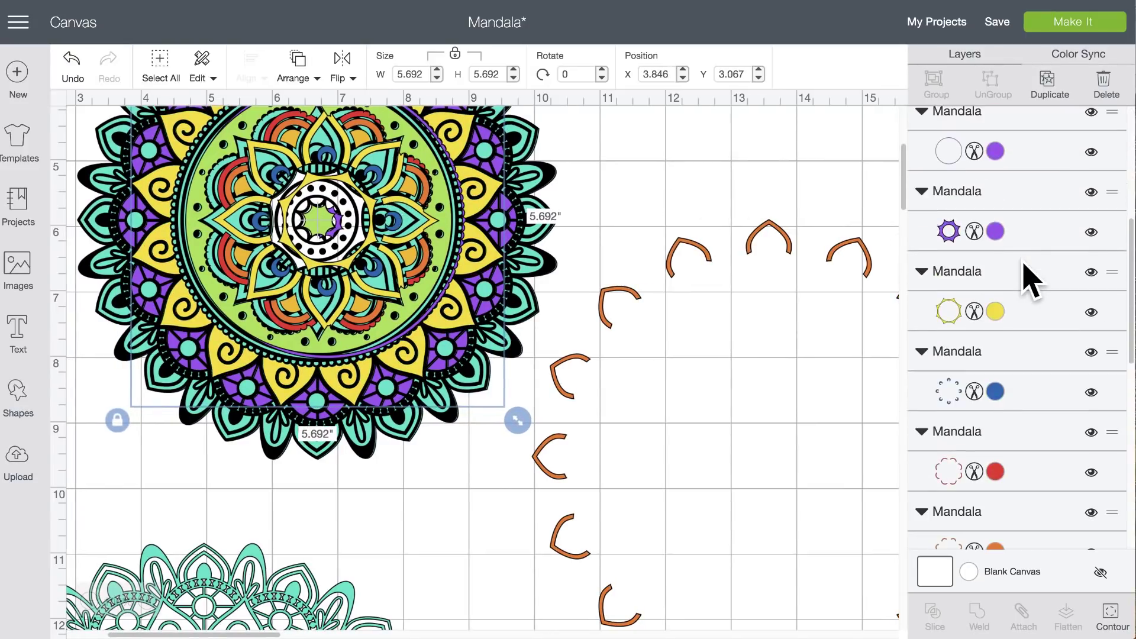
left_click(1022, 315)
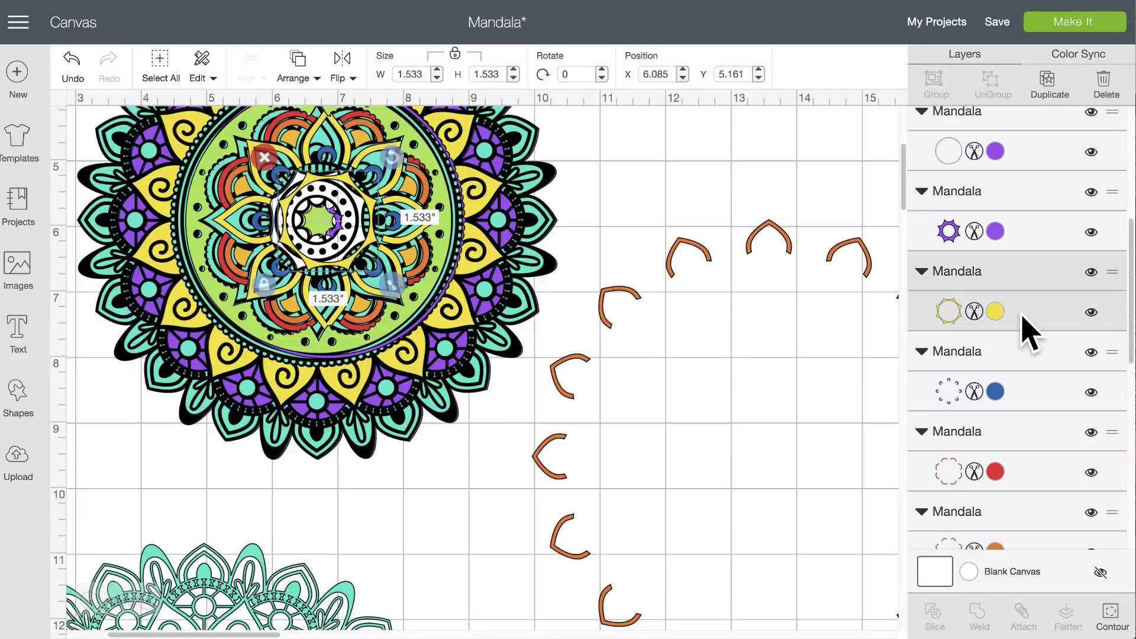
left_click(370, 207)
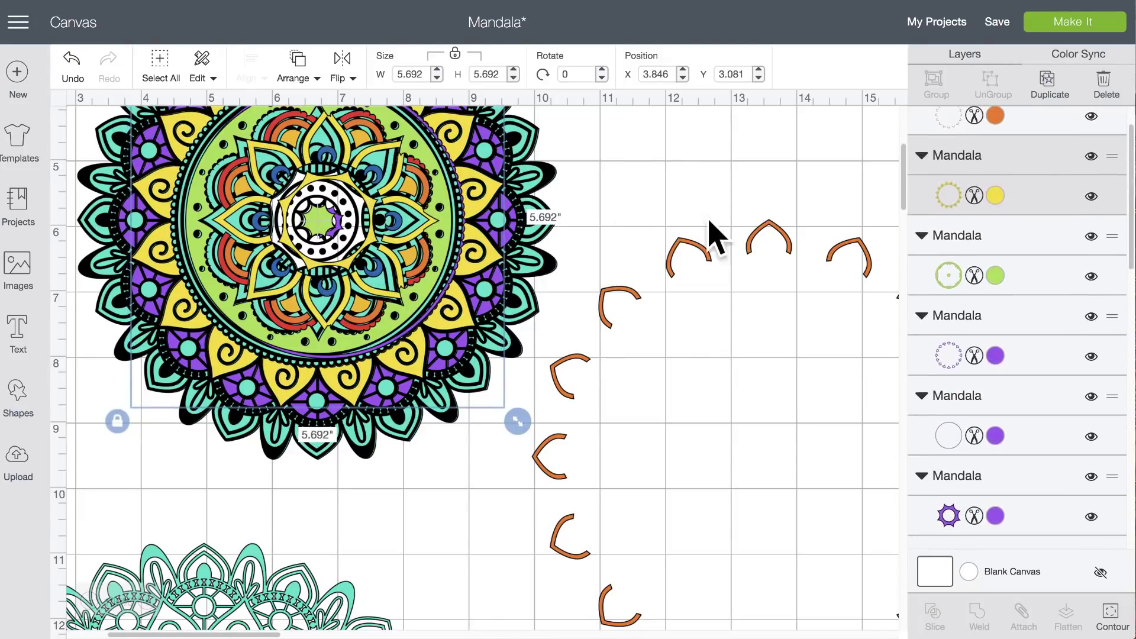
left_click(300, 64)
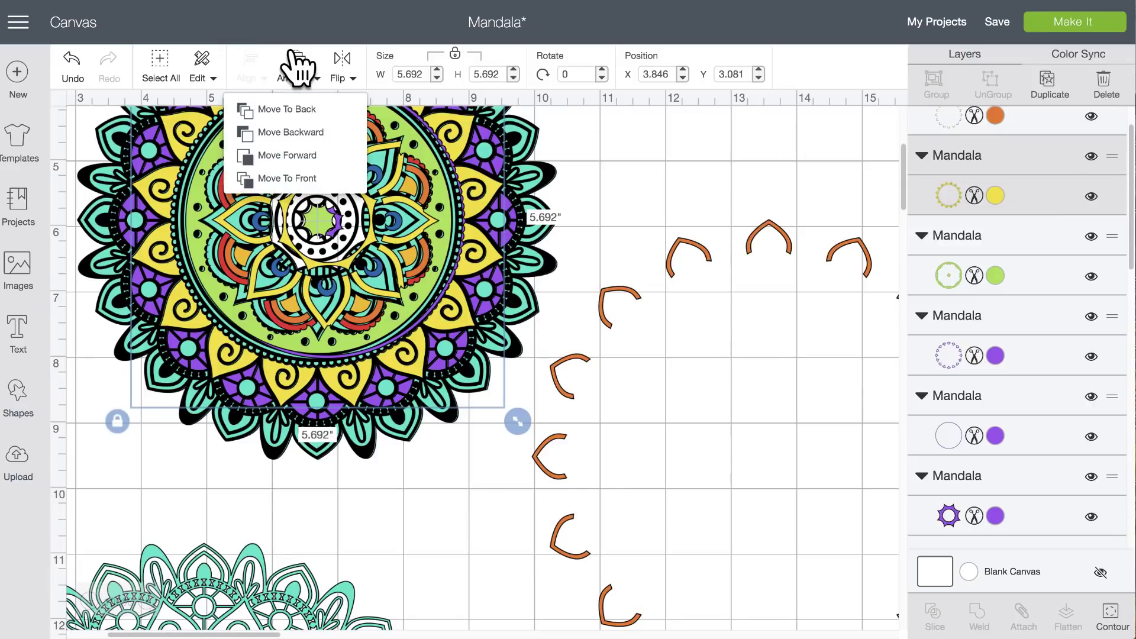
left_click(327, 142)
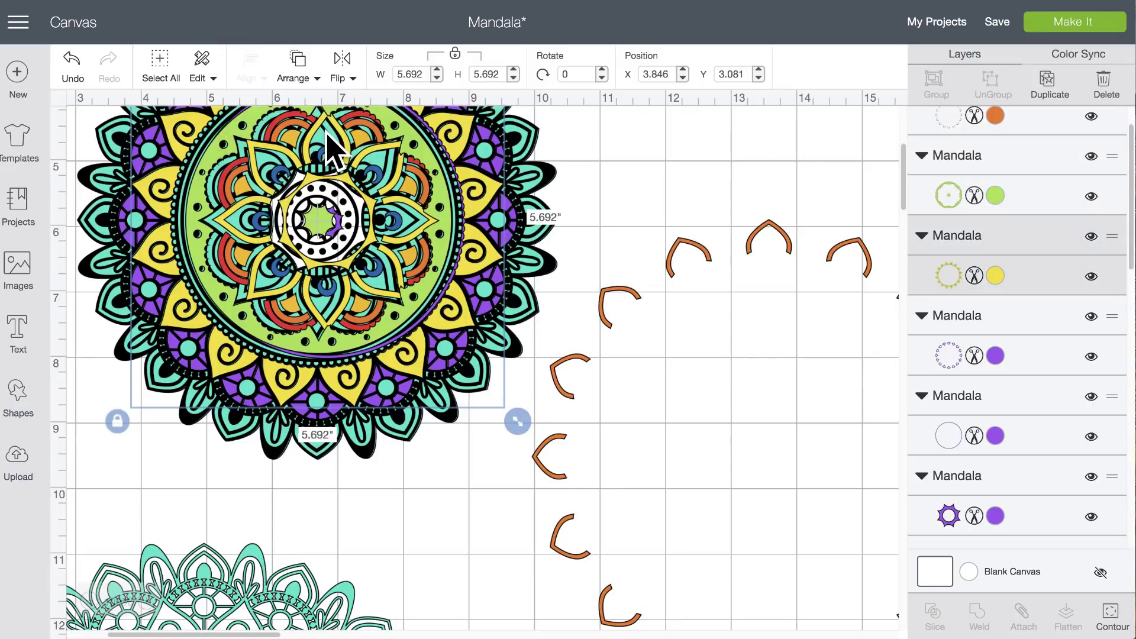
left_click(303, 70)
left_click(320, 148)
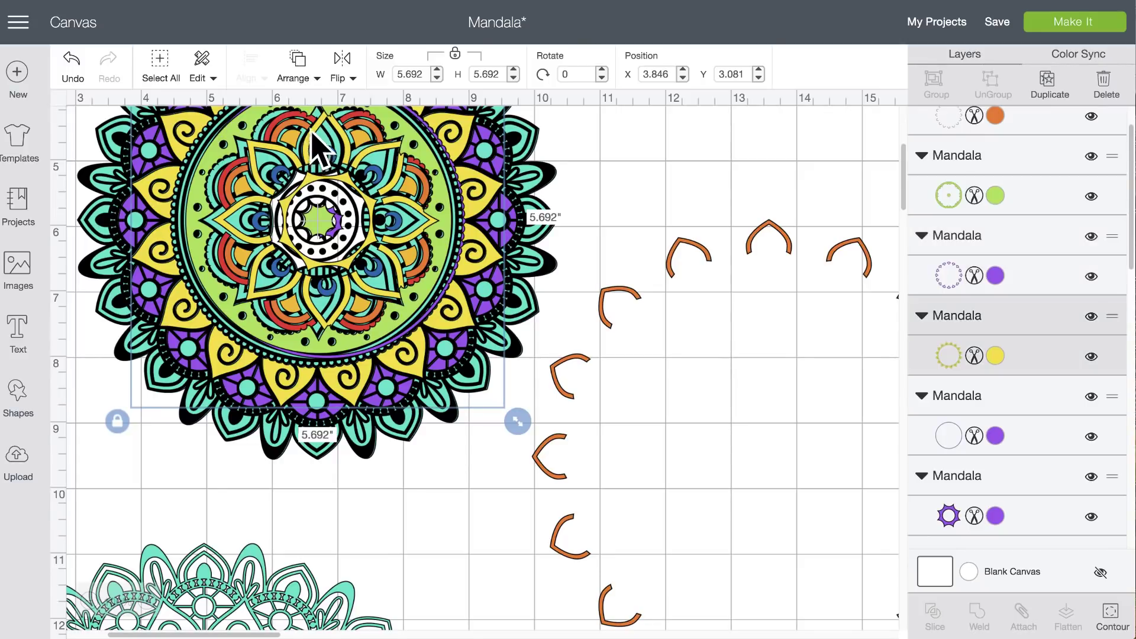
left_click(303, 70)
left_click(322, 144)
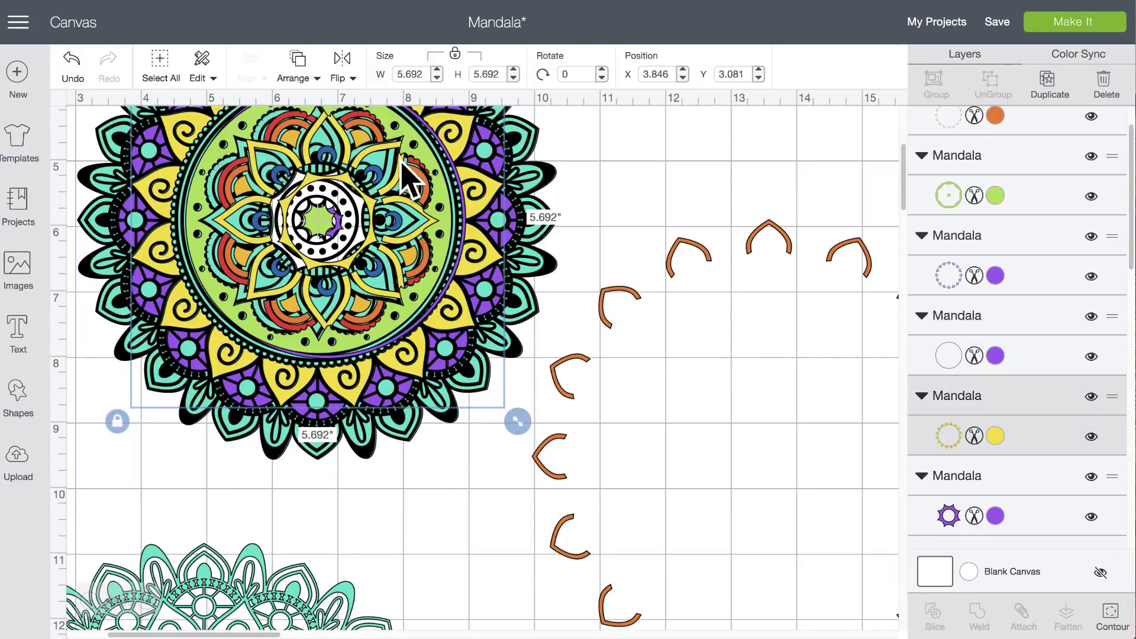
- Align the purple petal pieces at X 3.653, Y 2.88 and the green circle at X 4.637, Y 3.88 with the black outline
left_click(458, 186)
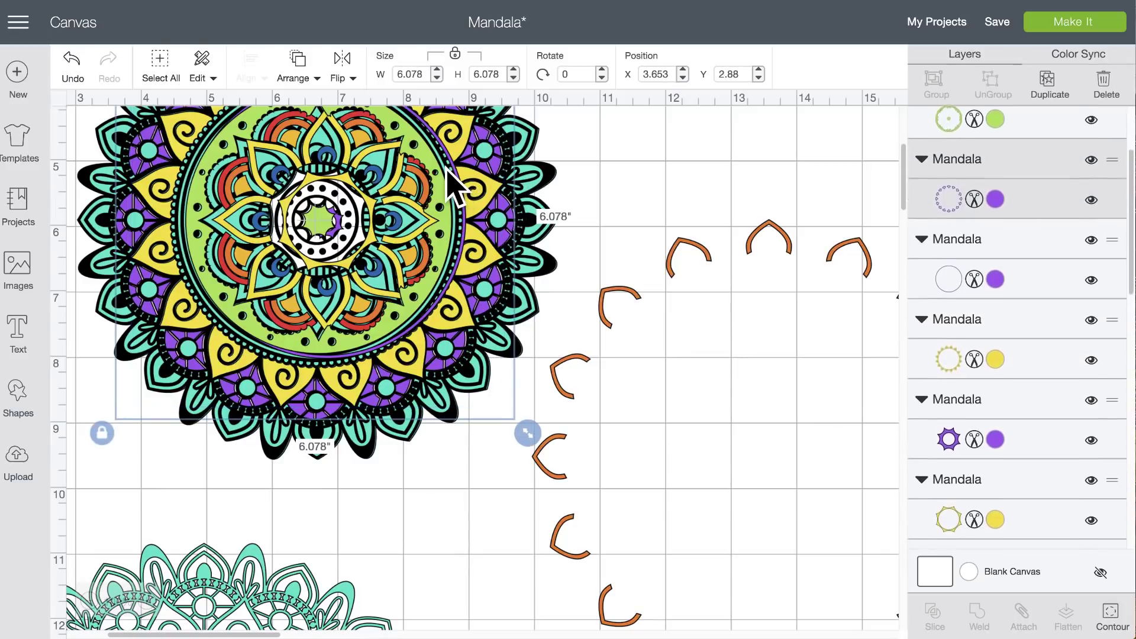
left_click(373, 187)
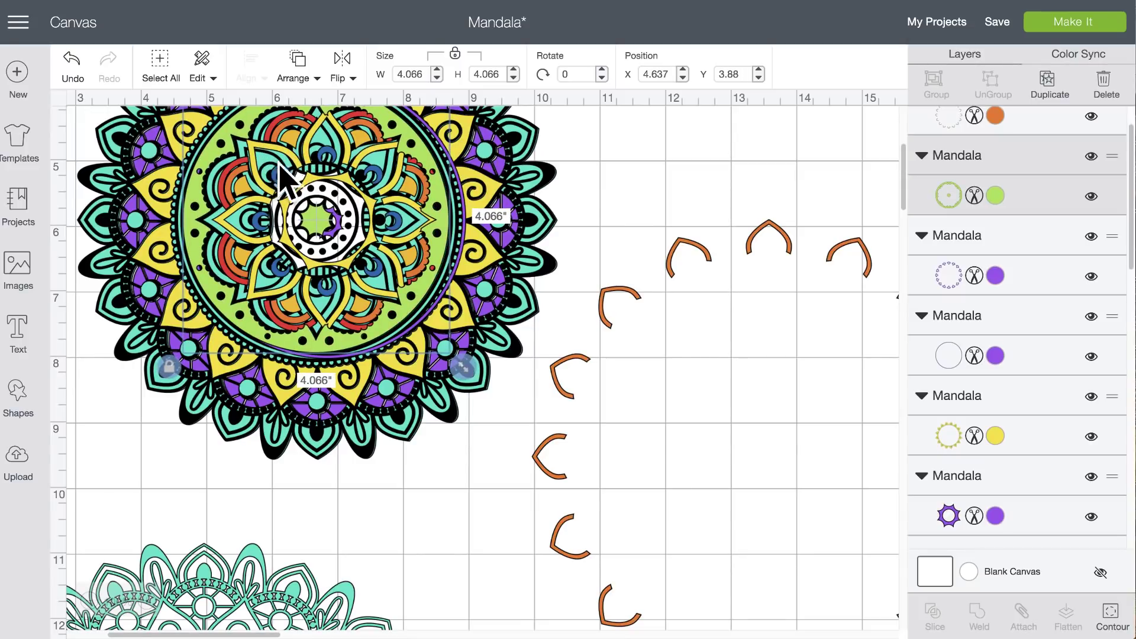
scroll(1029, 467, "down", 3)
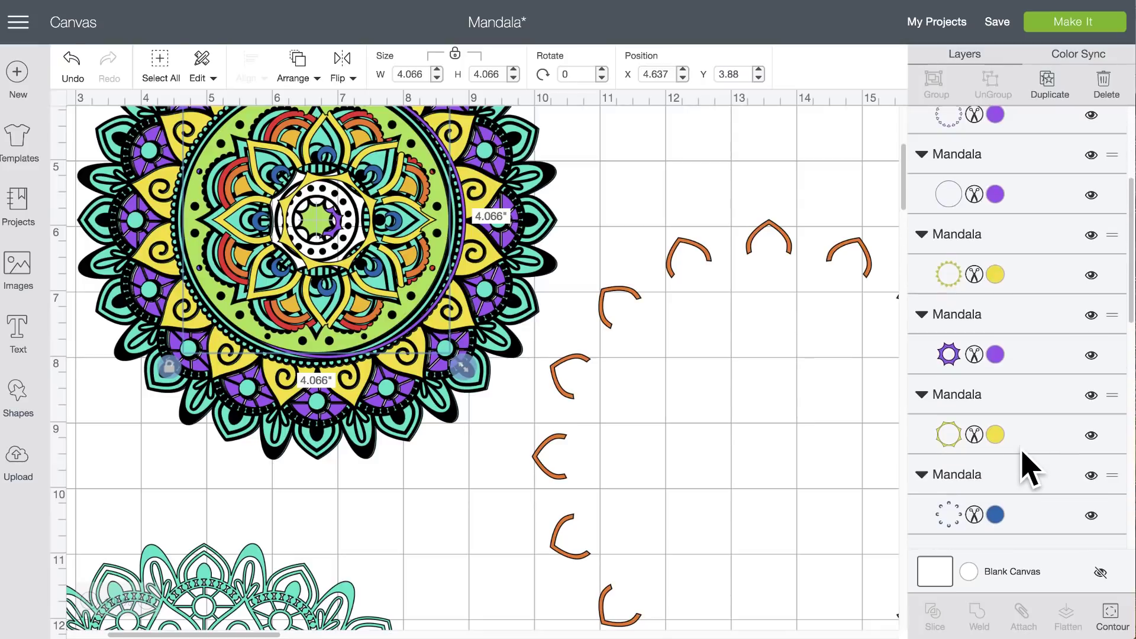
left_click(1000, 436)
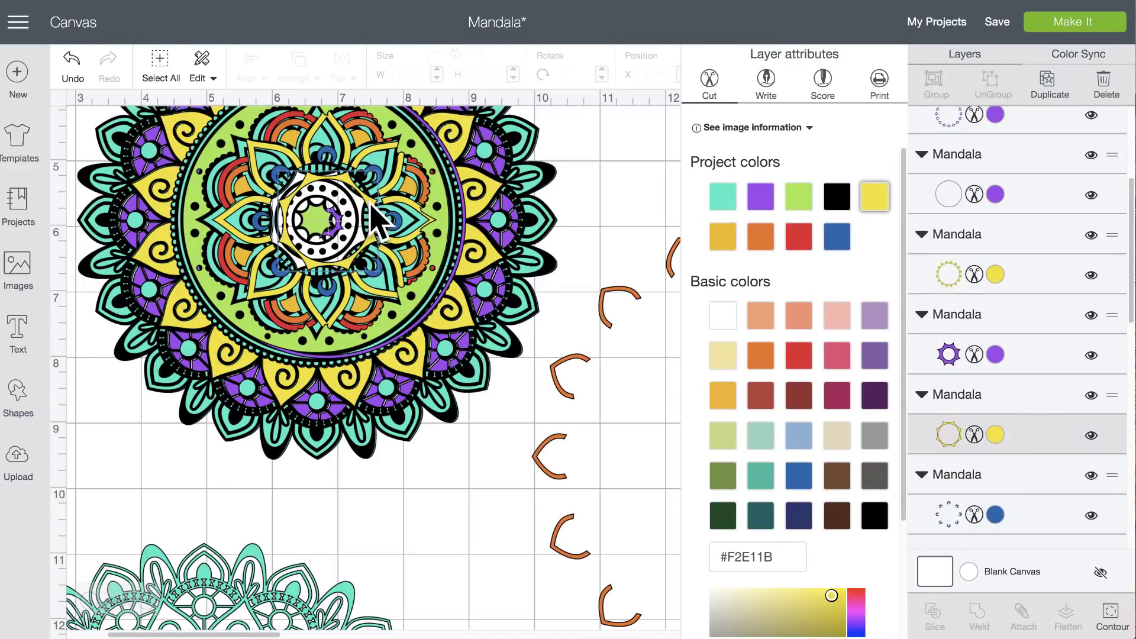
left_click(373, 222)
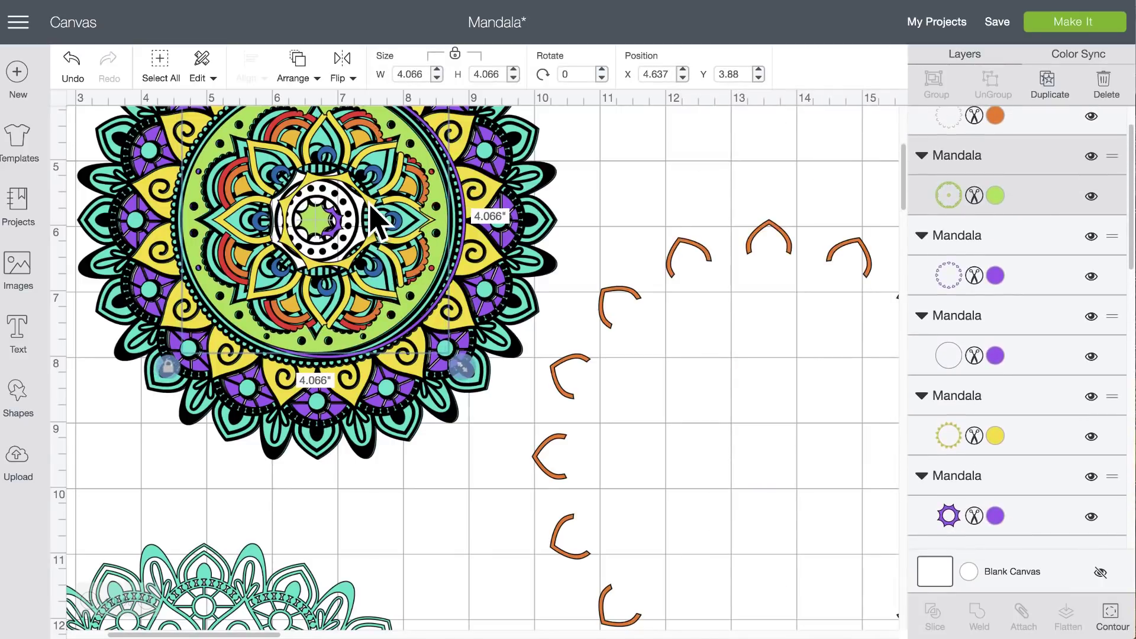
- Bring the yellow petal ring to the front, shift it to X 3.819, and send it to the very back
left_click(1013, 441)
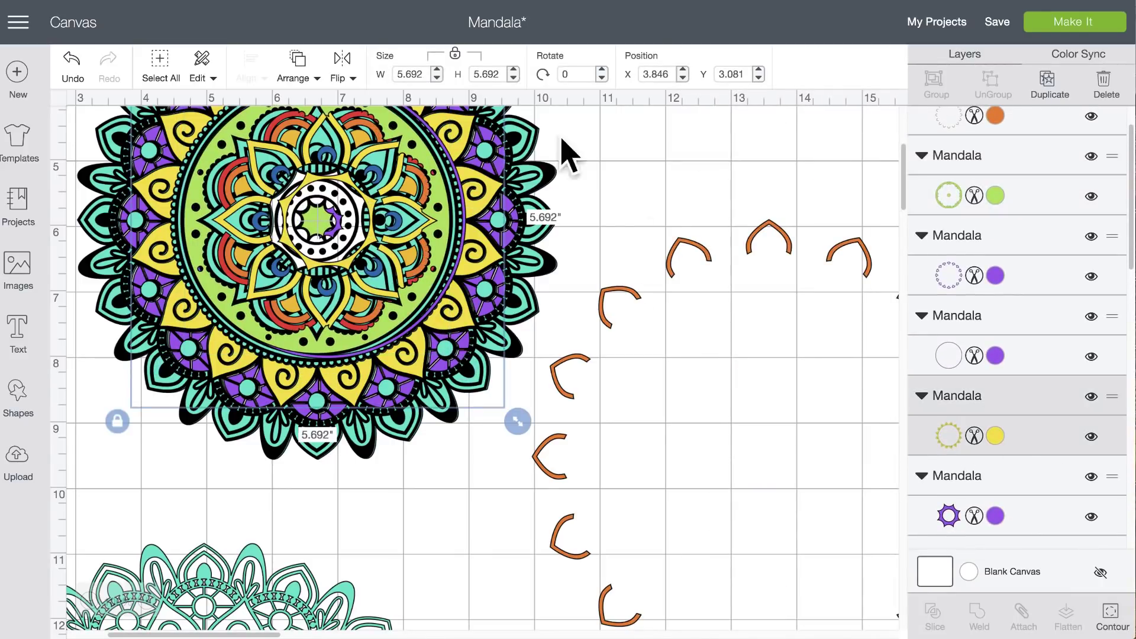
left_click(297, 69)
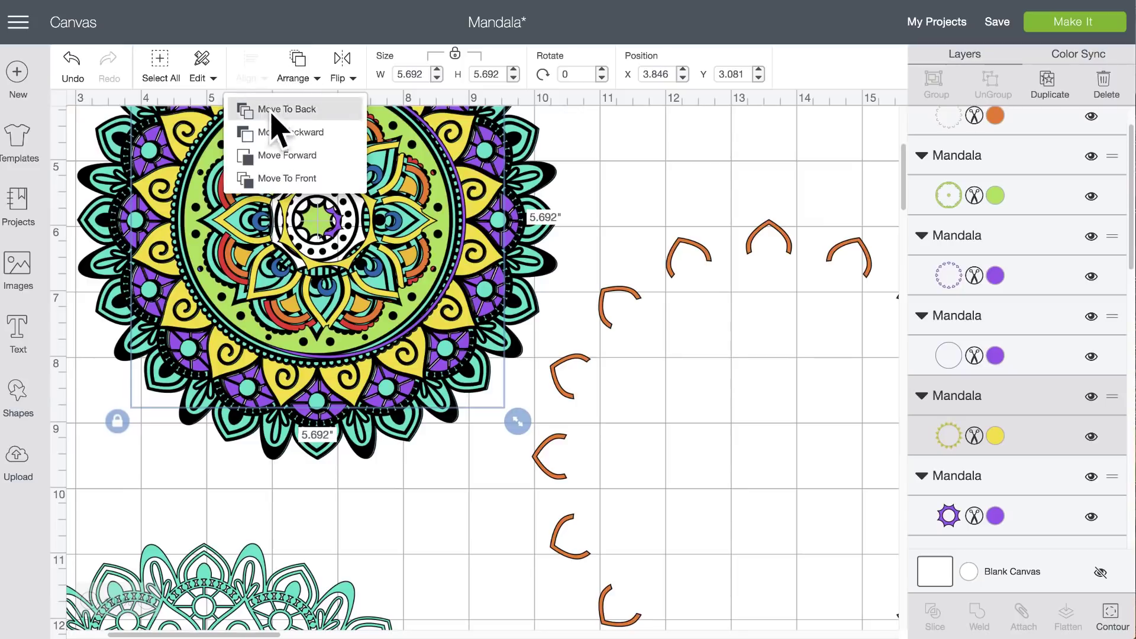
left_click(302, 180)
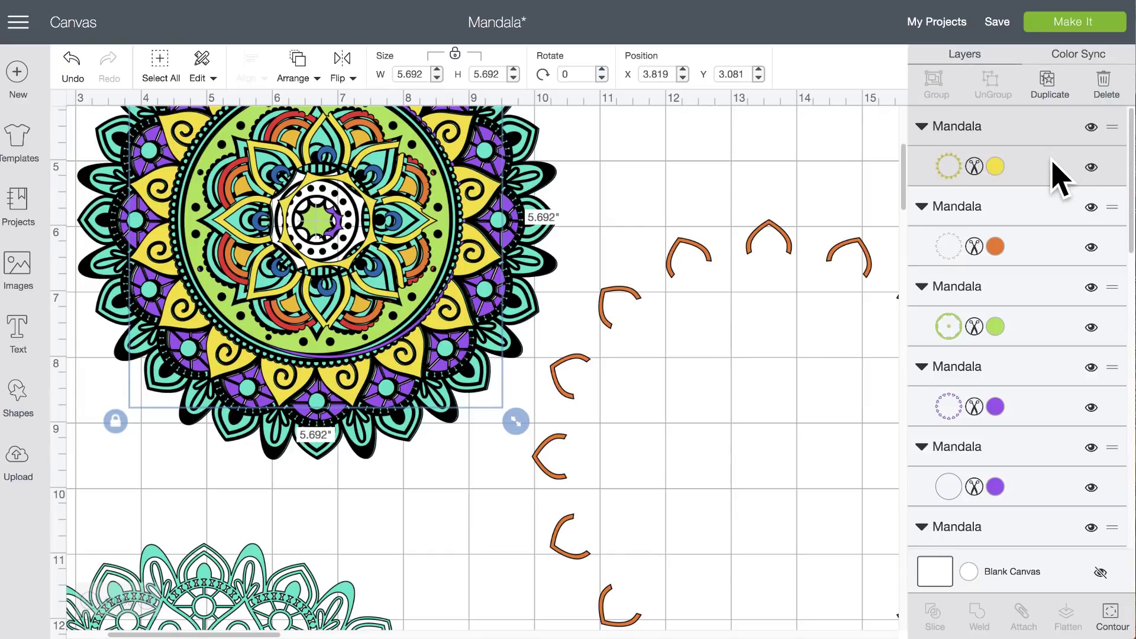
left_click(296, 73)
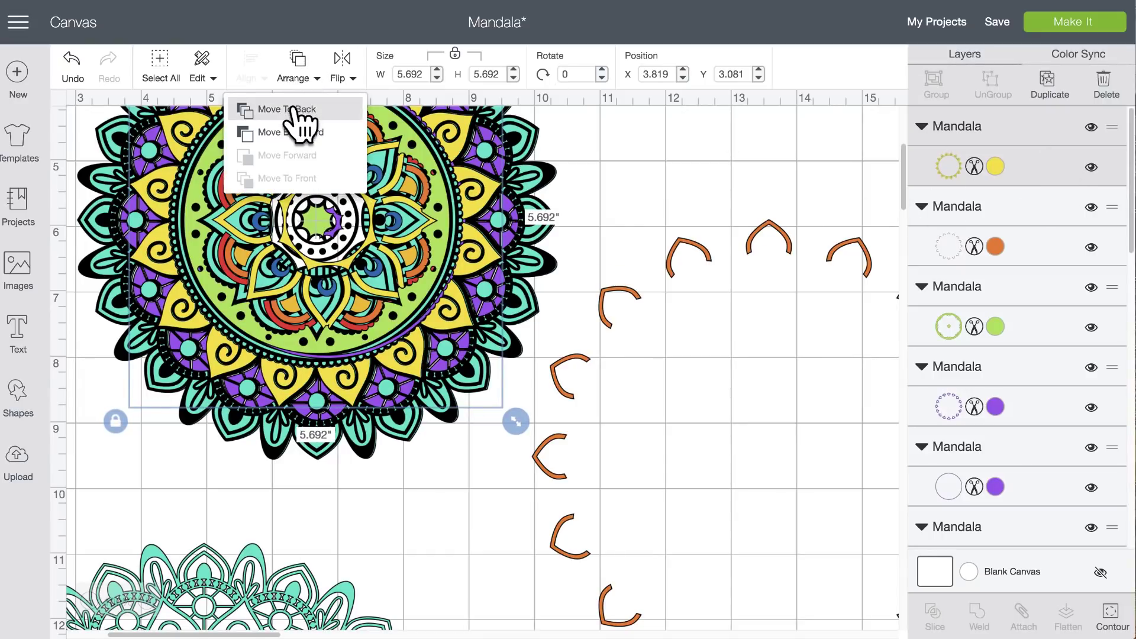
left_click(300, 110)
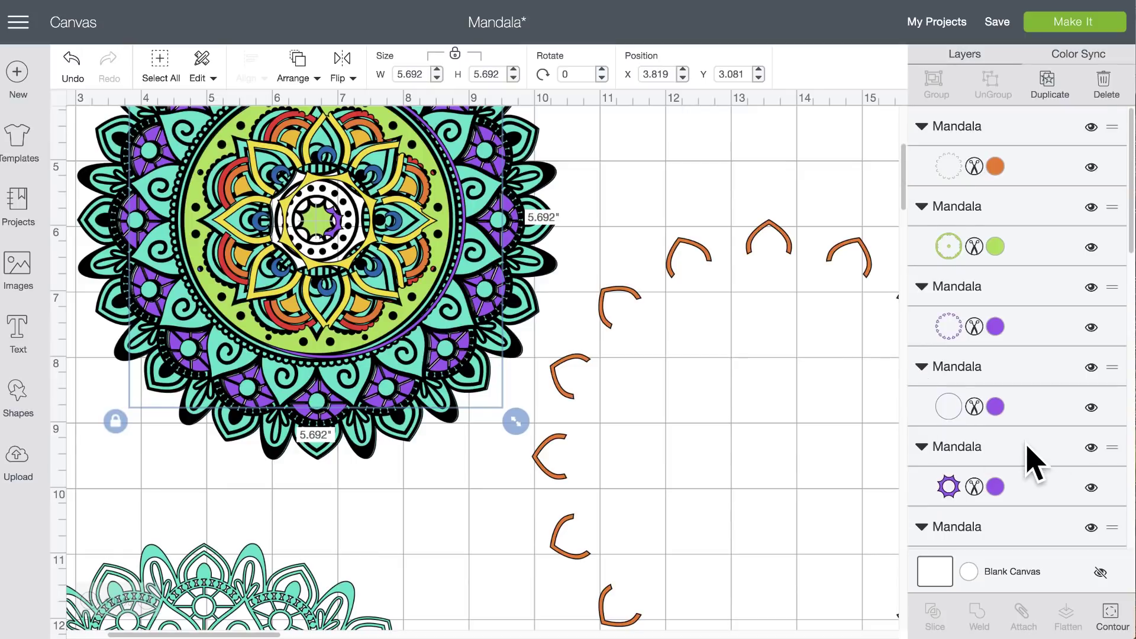
- Bring the small 1.533-inch yellow center ring to the front of the layer stack
scroll(1034, 464, "down", 3)
left_click(1014, 410)
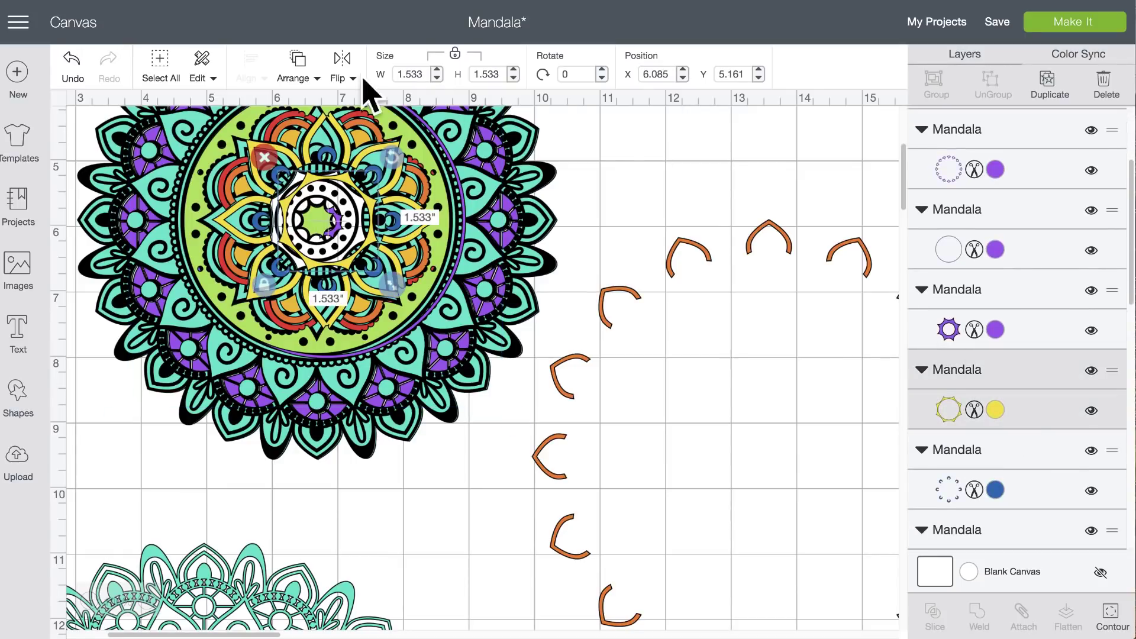
left_click(297, 59)
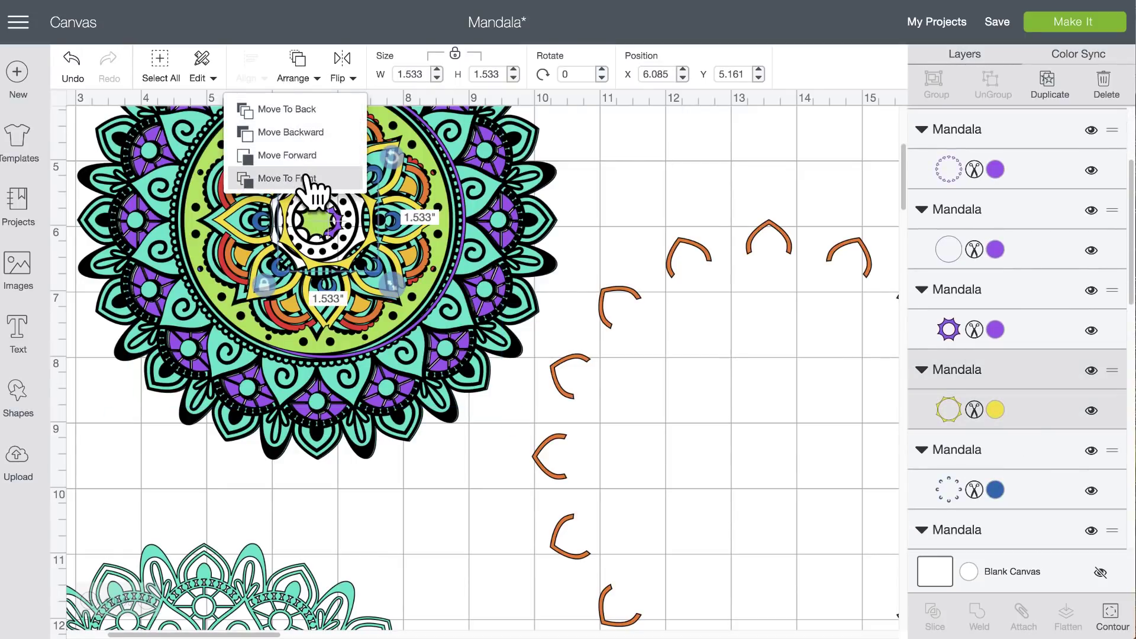
left_click(283, 178)
- Move the green circle, the purple petal pieces and the thin purple circle off the mandala onto the empty canvas beside it
left_click(362, 152)
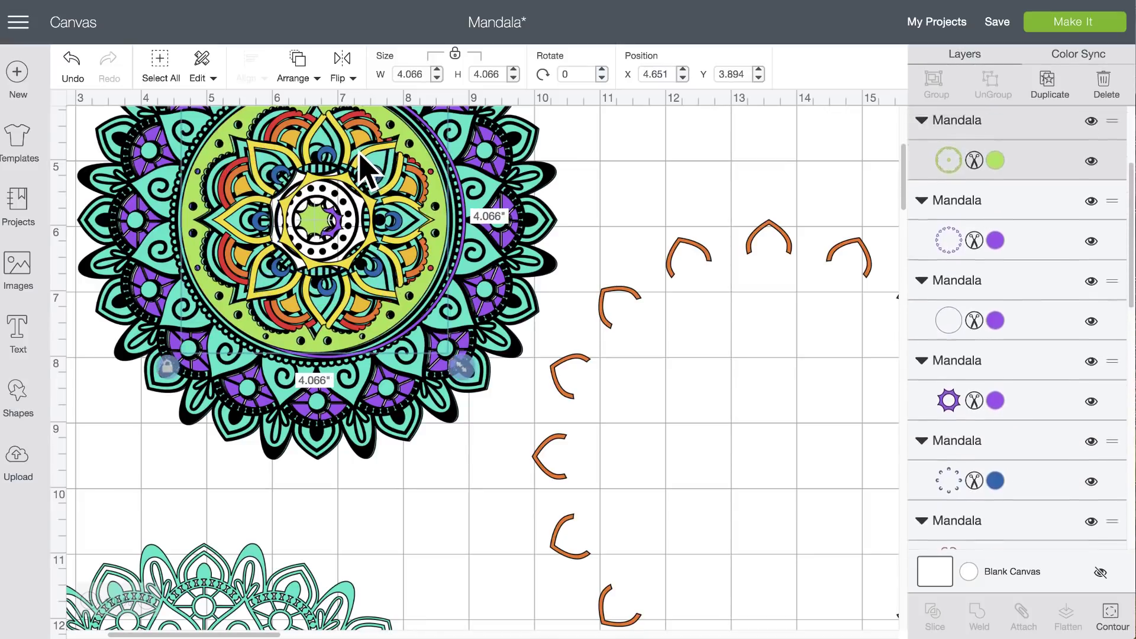
left_click_drag(362, 152, 742, 221)
left_click_drag(359, 159, 851, 239)
left_click(349, 169)
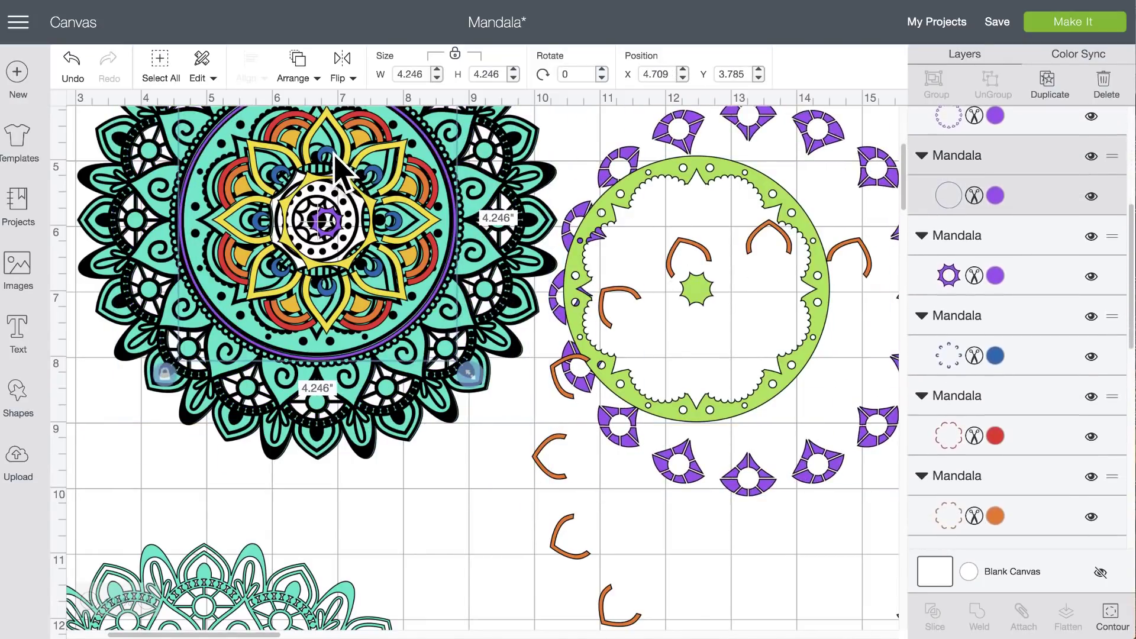
left_click_drag(346, 169, 648, 232)
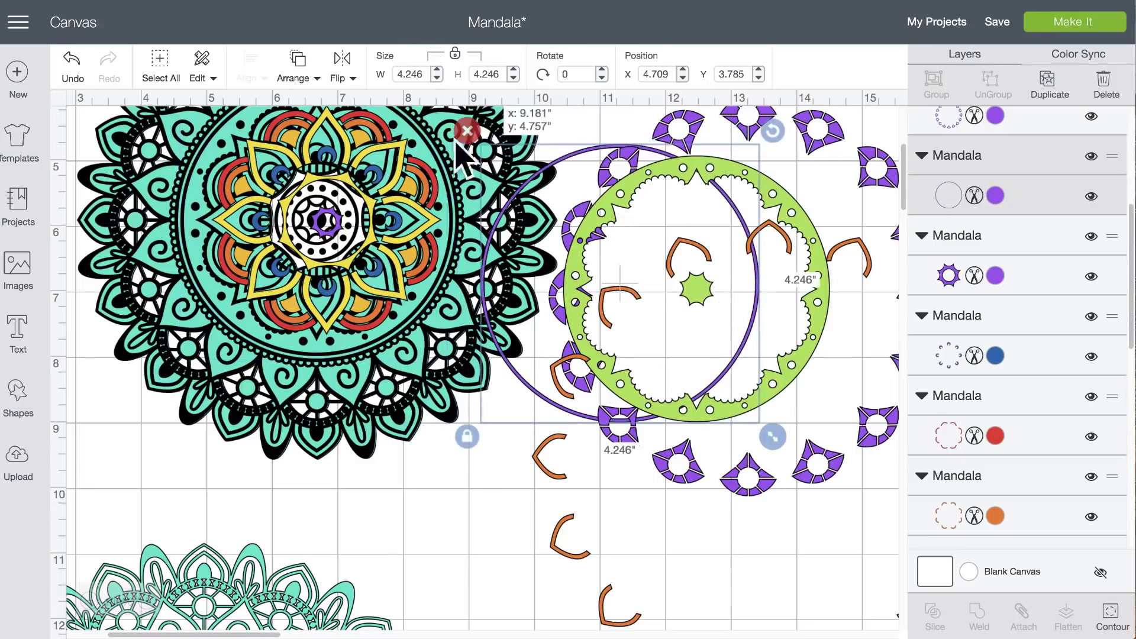
- Move the red arcs, the inner orange arcs and the gold pieces off the mandala onto the empty canvas beside it
left_click(354, 121)
left_click_drag(353, 120, 715, 198)
left_click(319, 151)
left_click_drag(320, 151, 703, 195)
left_click(334, 155)
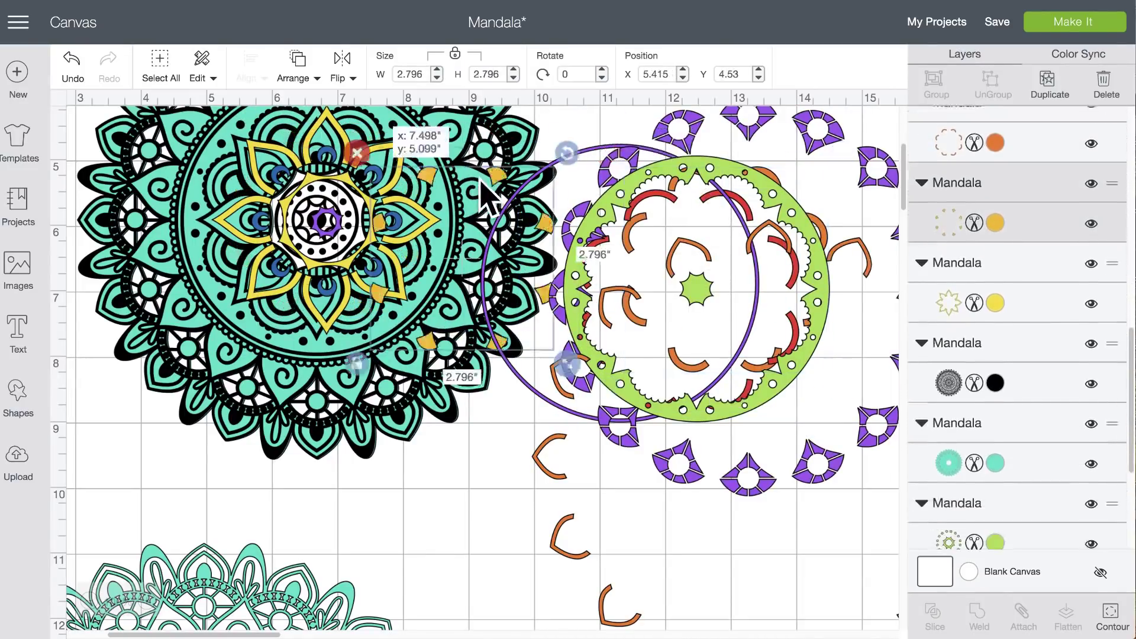
left_click_drag(334, 155, 674, 223)
- Align the blue pieces at X 5.531, Y 4.752 and the outer orange arcs at X 3.076, Y 2.296 on the mandala
mouse_move(303, 137)
left_mouse_down()
mouse_move(290, 134)
mouse_move(319, 164)
mouse_move(311, 151)
left_mouse_up()
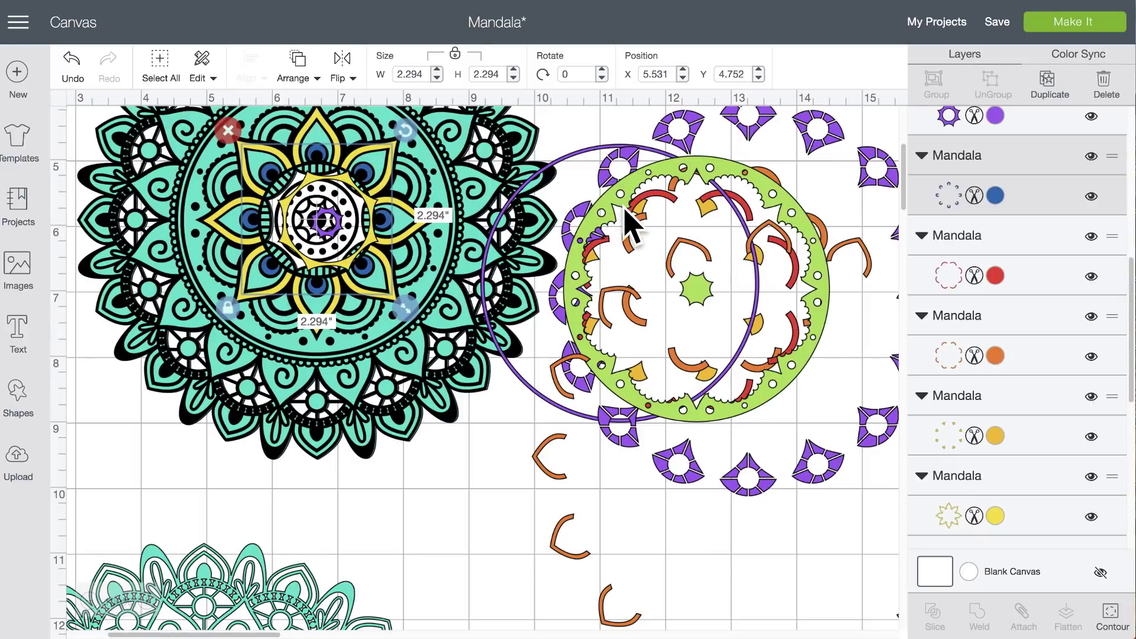
left_click_drag(636, 237, 237, 83)
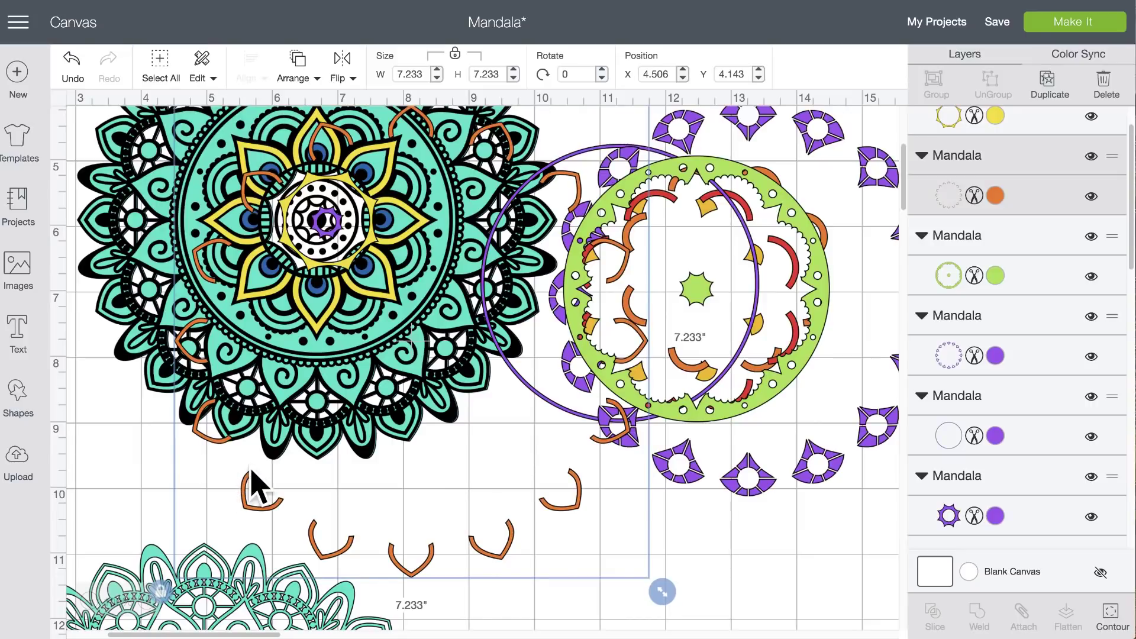
left_click_drag(249, 497, 153, 361)
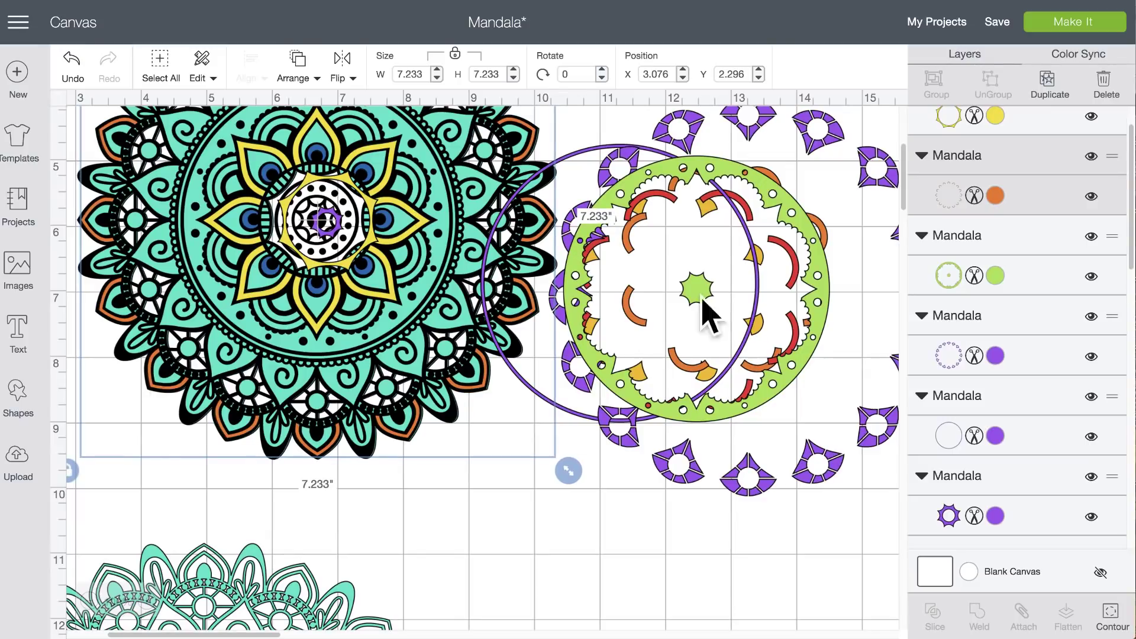
- Place the purple petal pieces on the mandala at X 3.584, Y 3.407 and shift the outer orange arcs to X 3.09, Y 2.282
left_click_drag(663, 168, 223, 112)
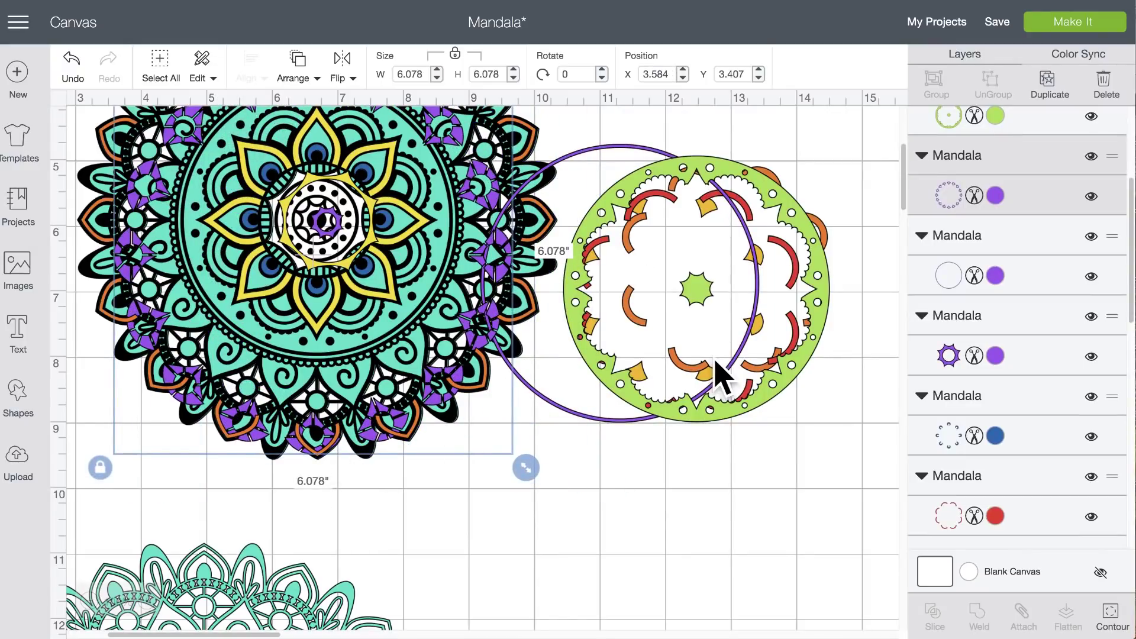
scroll(710, 376, "up", 3)
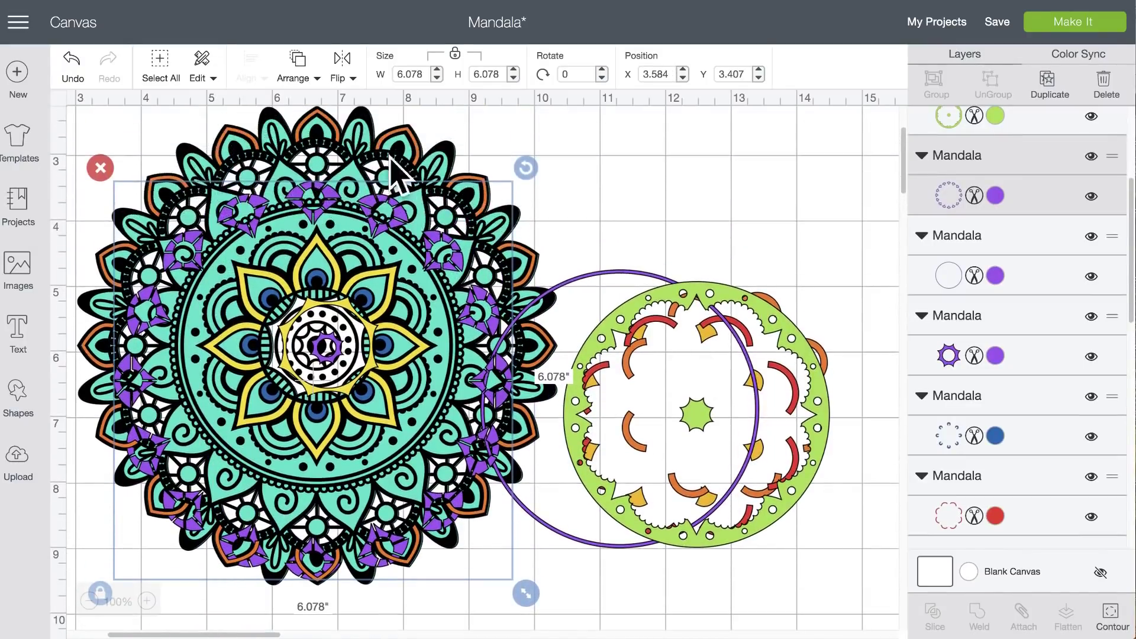
left_click(373, 190)
left_click_drag(371, 188, 377, 198)
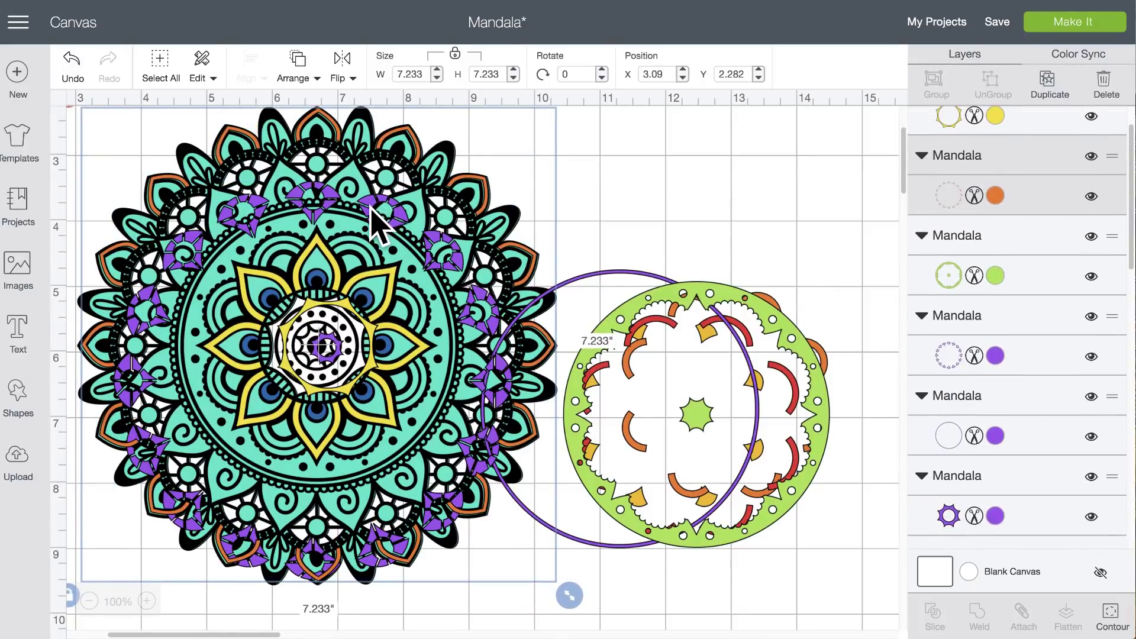
left_click(709, 217)
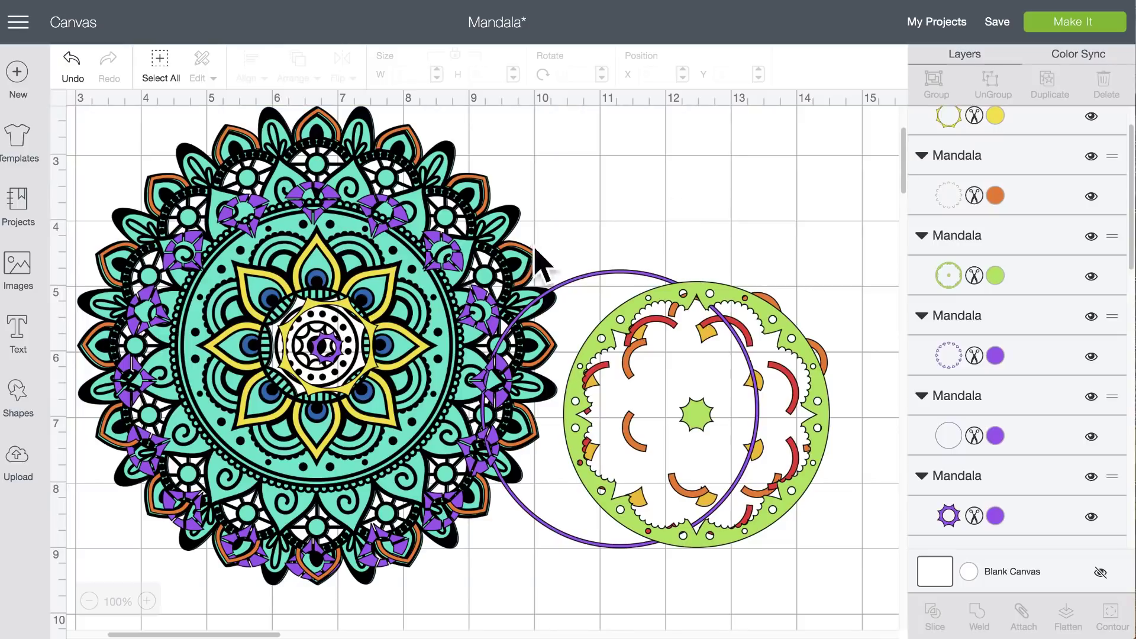
- Move the outer orange arcs off the mandala onto empty canvas and align the purple petal pieces within its outer ring
left_click(366, 215)
left_click_drag(366, 215, 780, 192)
left_click_drag(307, 201, 311, 160)
left_click_drag(723, 317, 882, 328)
- Align the green circle at X 4.651, Y 3.866, the yellow center ring, and the thin purple circle at X 4.57, Y 3.813 on the mandala
left_click_drag(721, 305, 332, 219)
left_click_drag(333, 220, 339, 237)
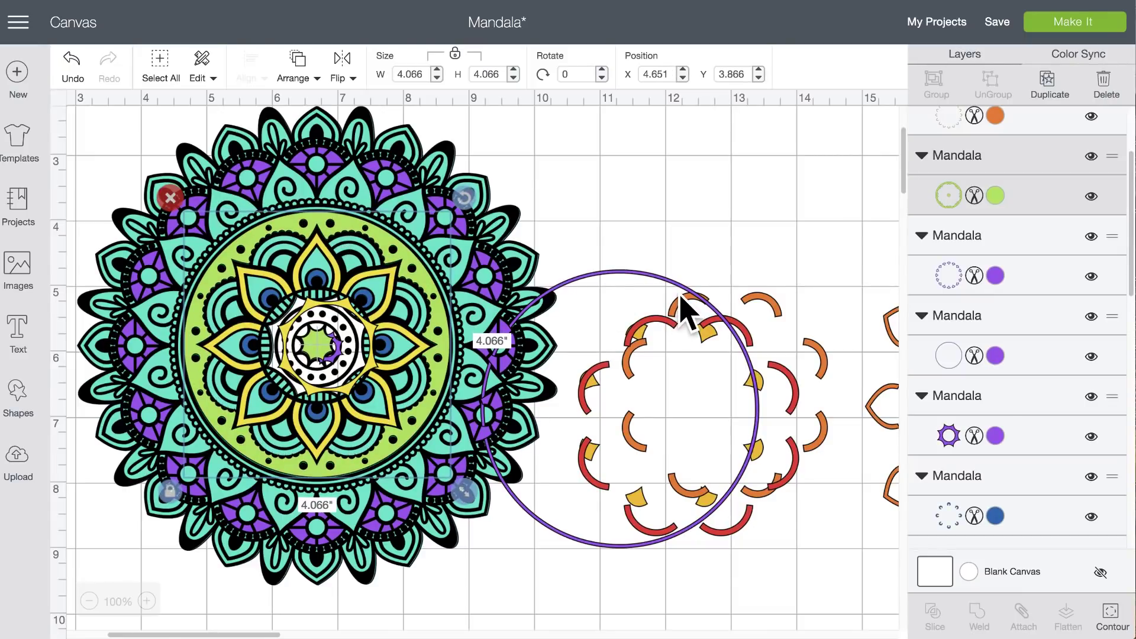
mouse_move(364, 340)
left_mouse_down()
mouse_move(350, 341)
mouse_move(348, 324)
left_mouse_up()
left_click_drag(679, 299, 372, 220)
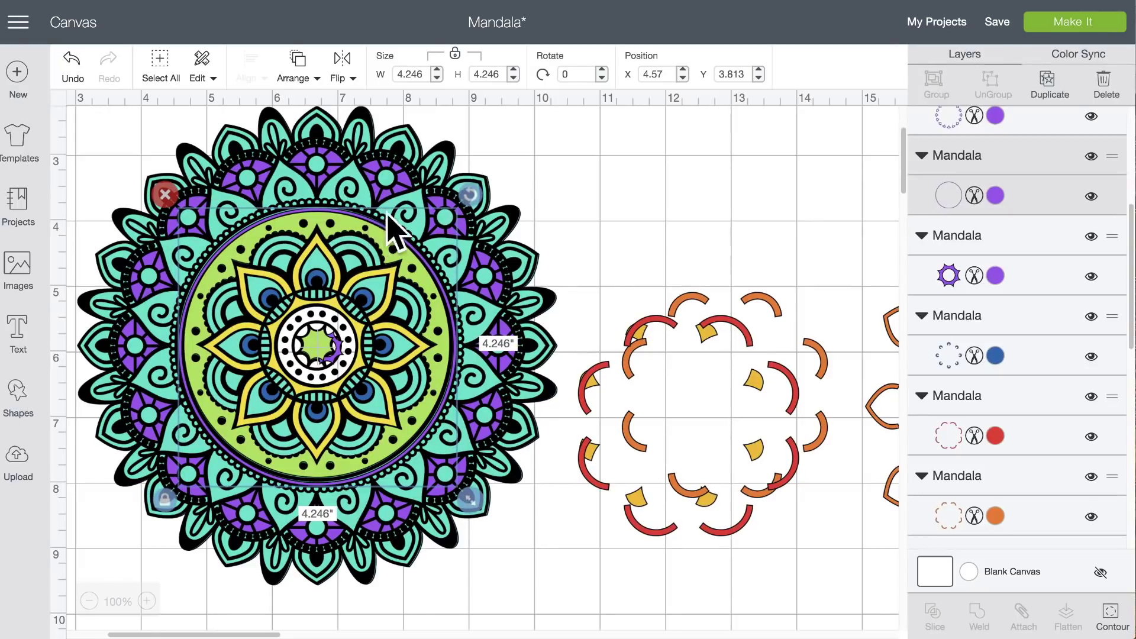
- Fit the inner orange arcs (X 5.116, Y 4.337), red arcs (X 5.016, Y 4.23), gold pieces and outer orange arcs back into the mandala
left_click_drag(672, 317, 276, 247)
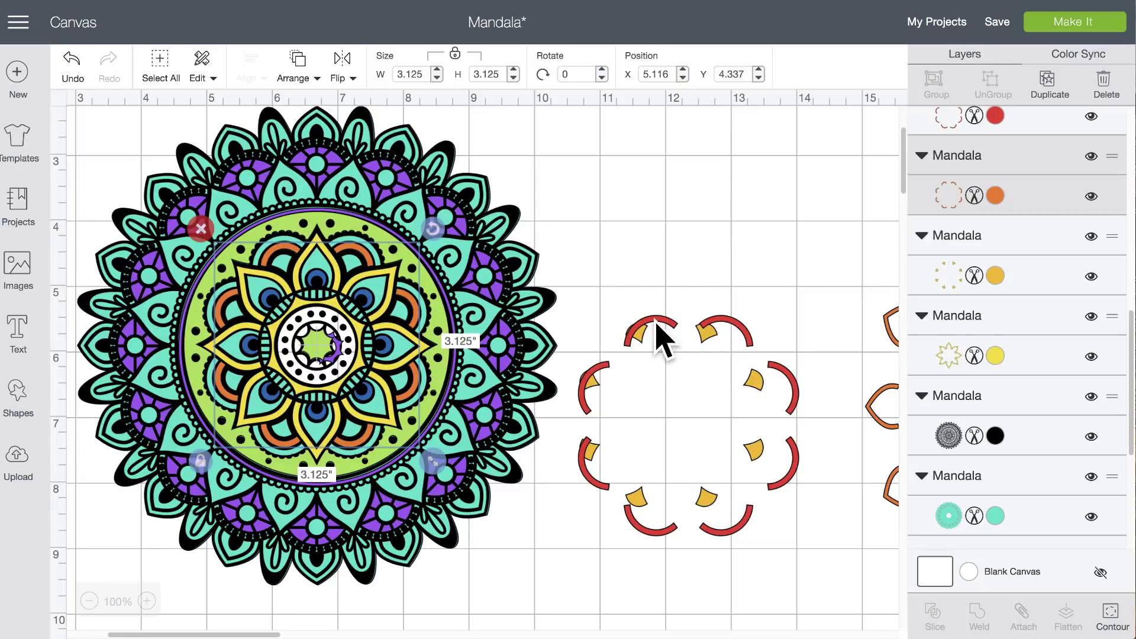
left_click_drag(657, 324, 285, 240)
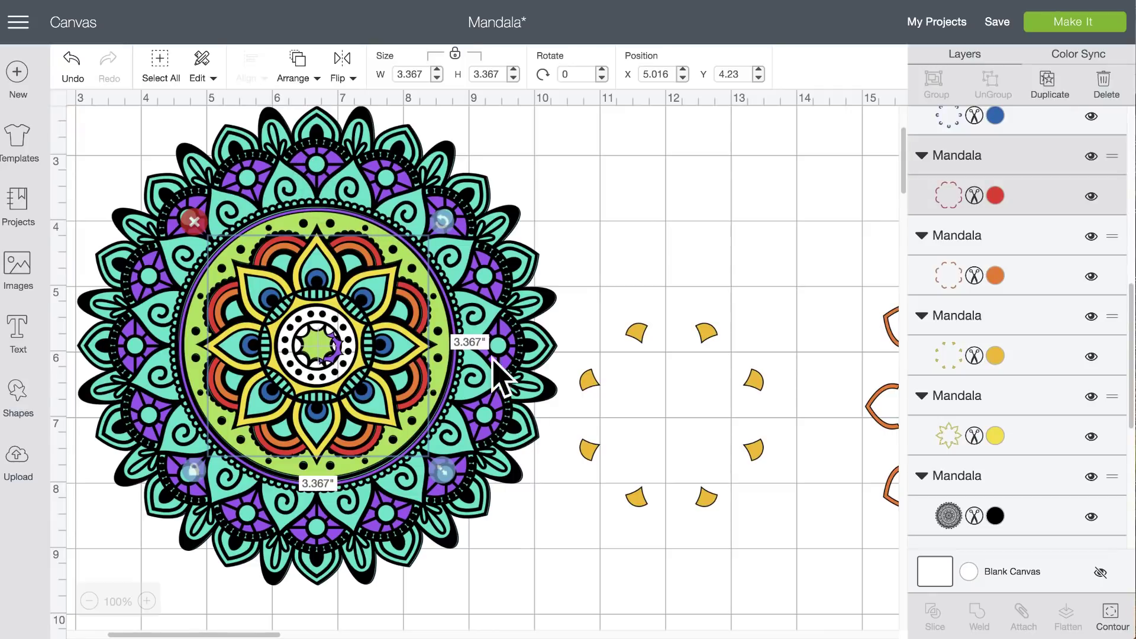
left_click_drag(700, 336, 350, 261)
left_click_drag(893, 337, 82, 261)
left_click(714, 320)
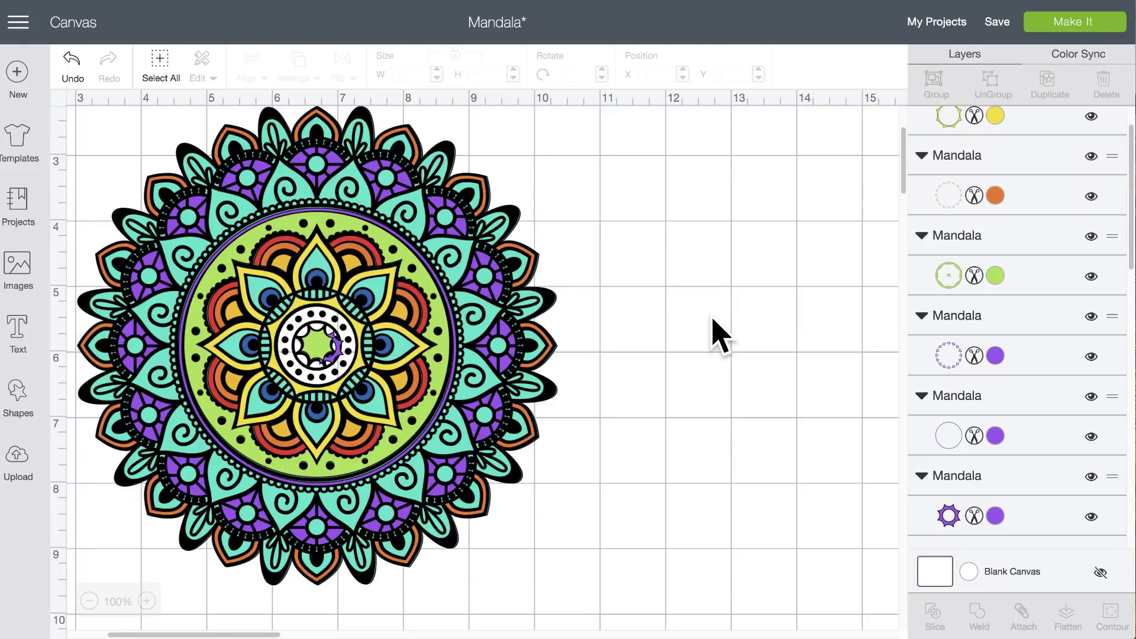
- Select all layers of the realigned multicolor mandala and group them together
left_click_drag(809, 203, 189, 397)
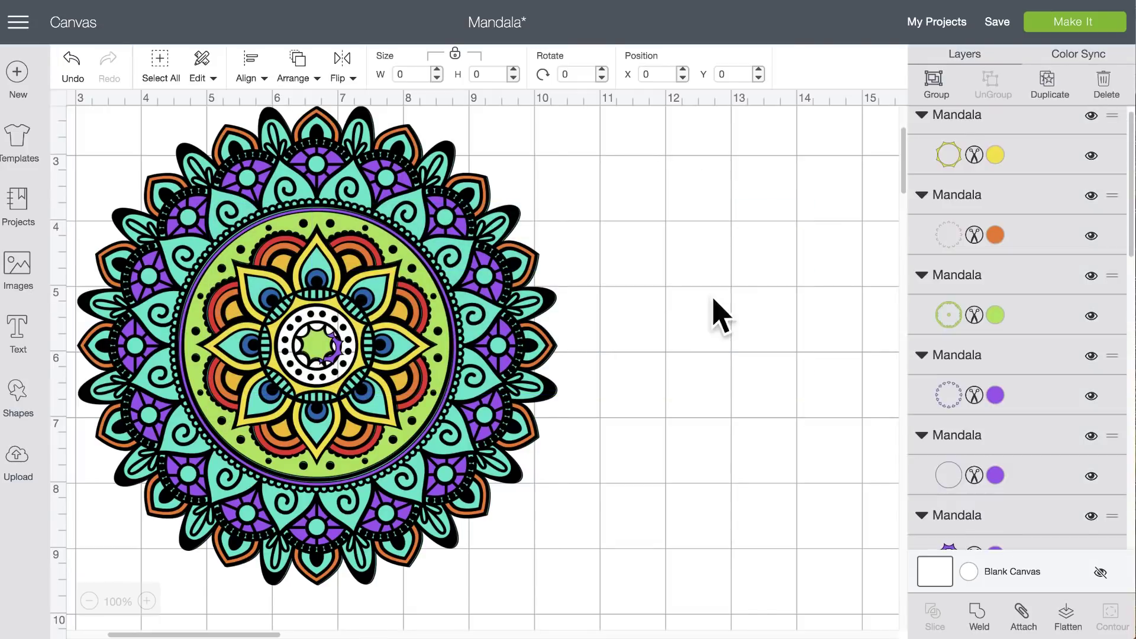
left_click(934, 81)
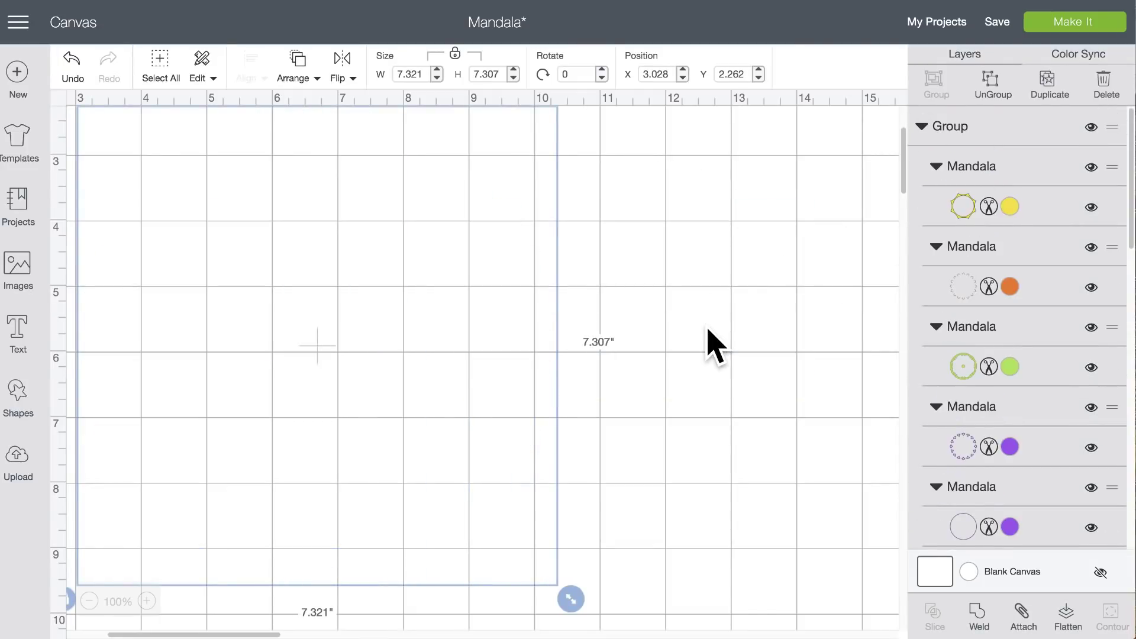
- Move the 8-inch teal mandala below the grouped one onto empty canvas and place the purple flower layer over its center at X 9.291, Y 13.18
scroll(708, 342, "down", 3)
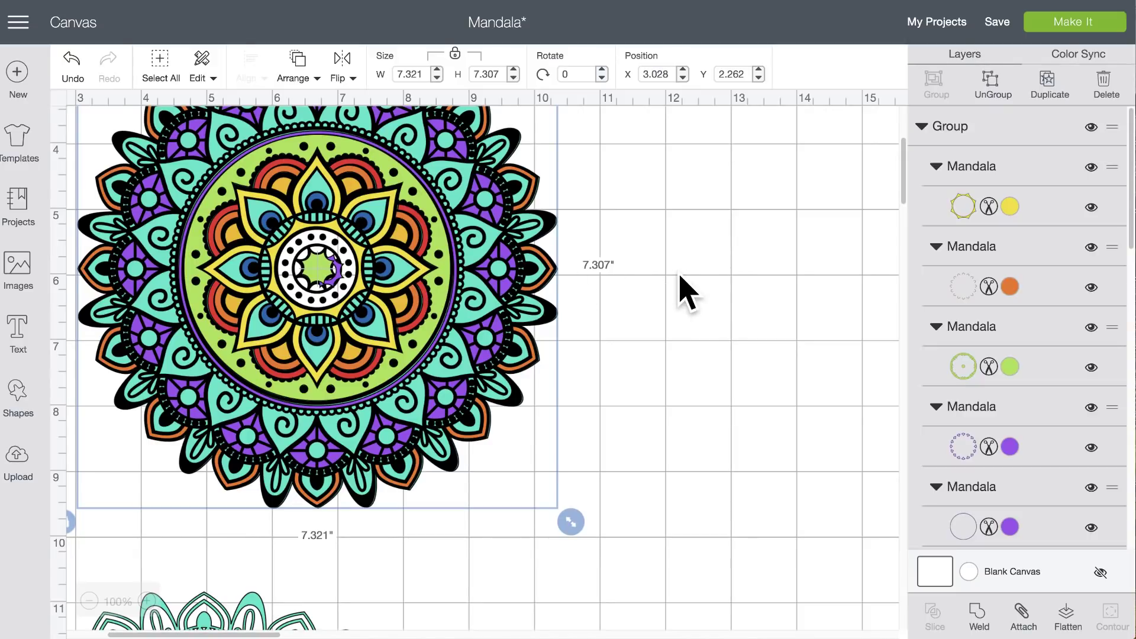
scroll(686, 289, "down", 3)
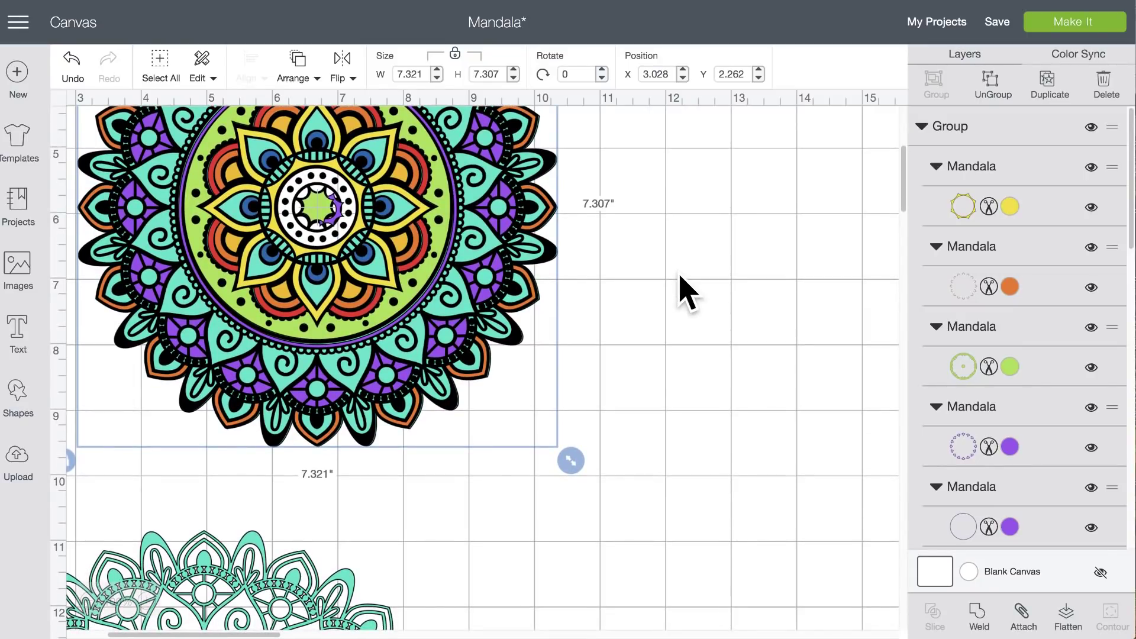
scroll(686, 290, "down", 5)
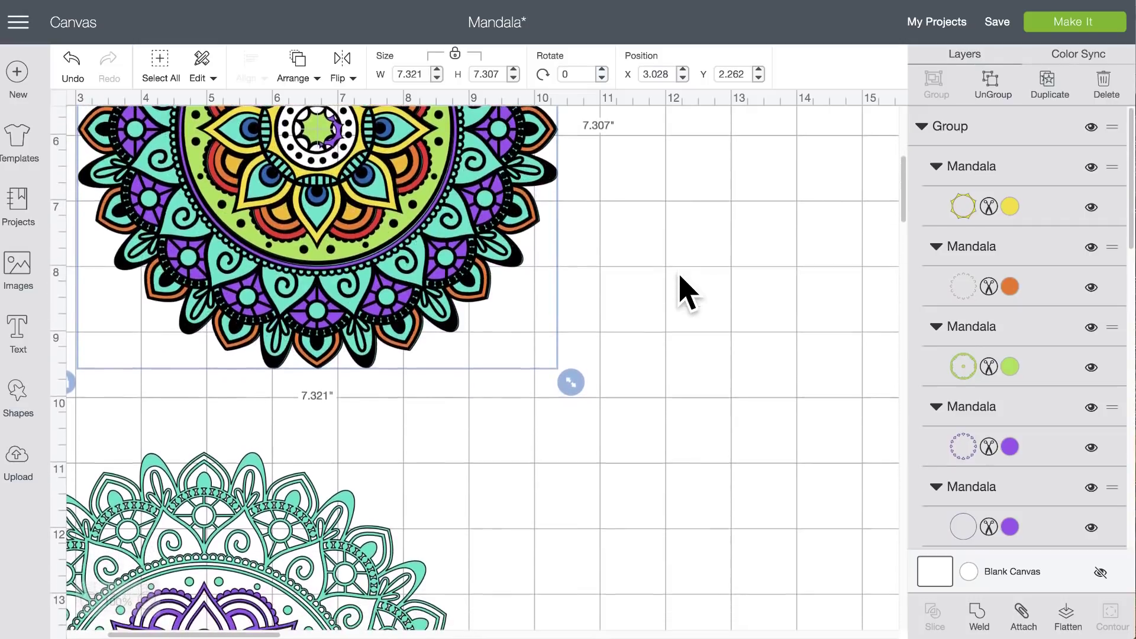
scroll(686, 290, "down", 10)
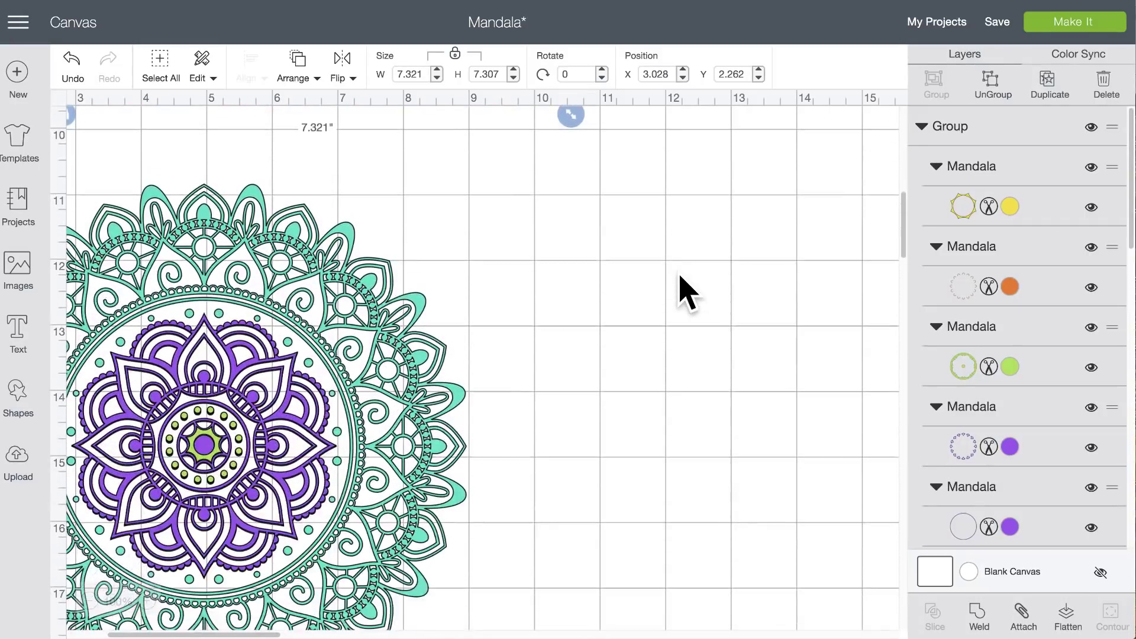
left_click(382, 300)
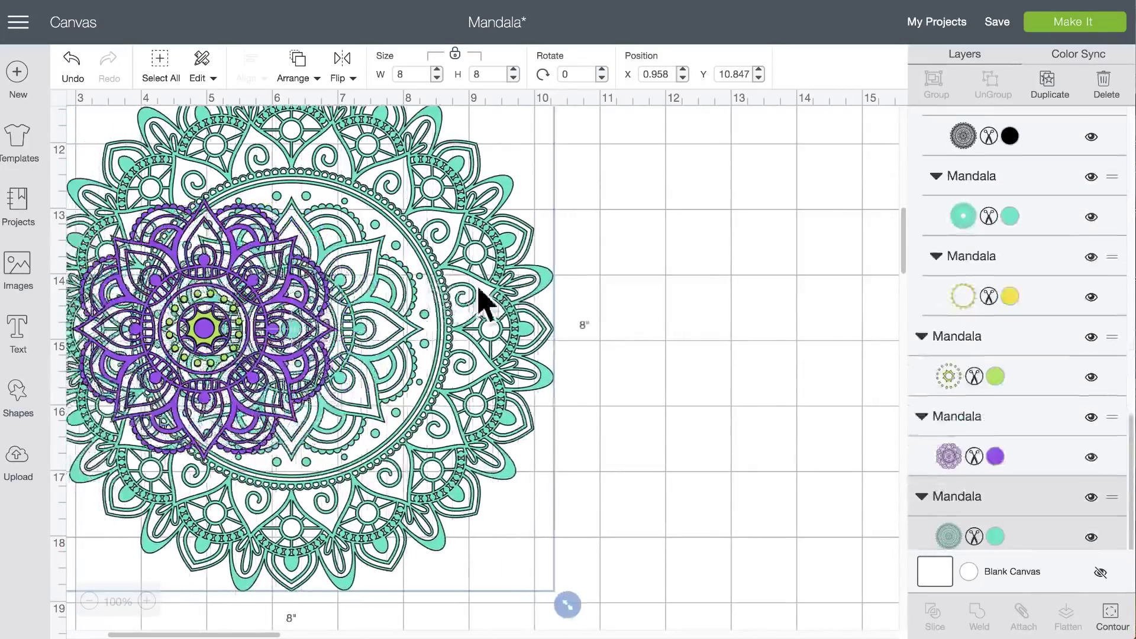
left_click_drag(120, 282, 241, 310)
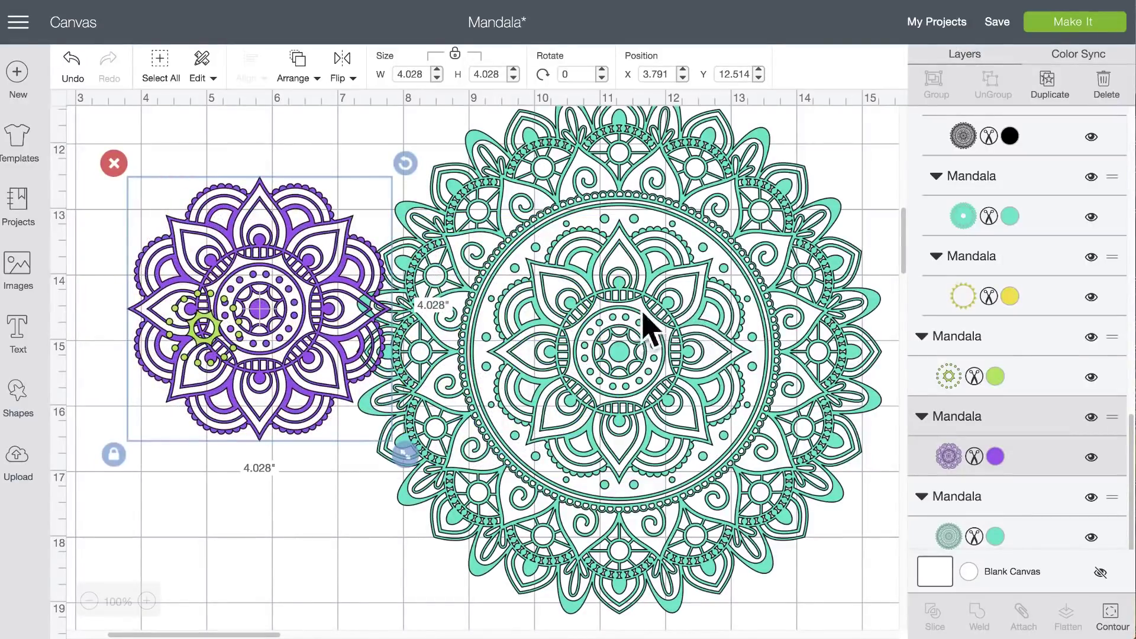
left_click_drag(239, 260, 609, 291)
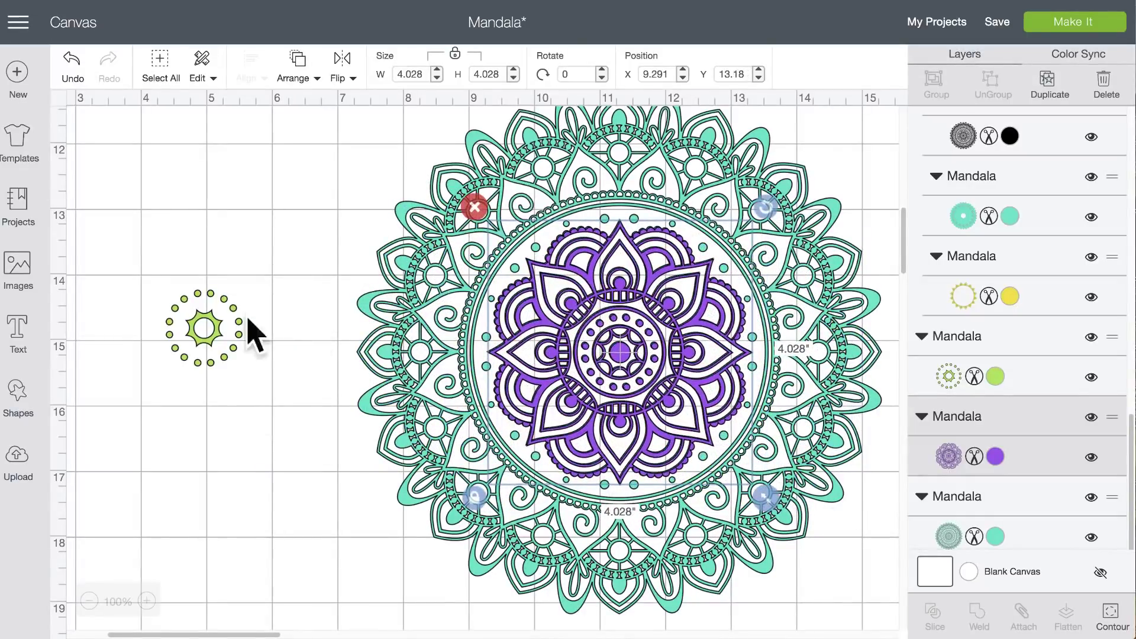
- Shift the small green center pieces slightly and reposition the purple flower over the teal mandala's center at X 9.264, Y 13.18
mouse_move(201, 337)
left_mouse_down()
mouse_move(385, 342)
mouse_move(723, 380)
mouse_move(613, 349)
mouse_move(345, 317)
mouse_move(209, 331)
left_mouse_up()
left_click_drag(610, 248, 562, 272)
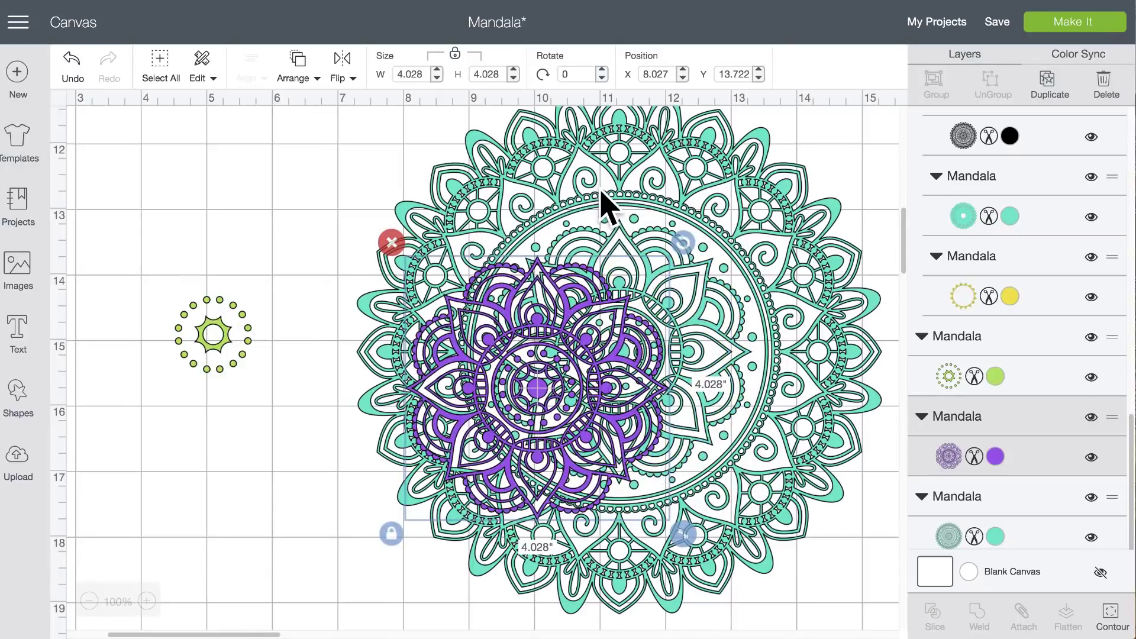
left_click_drag(553, 325, 627, 284)
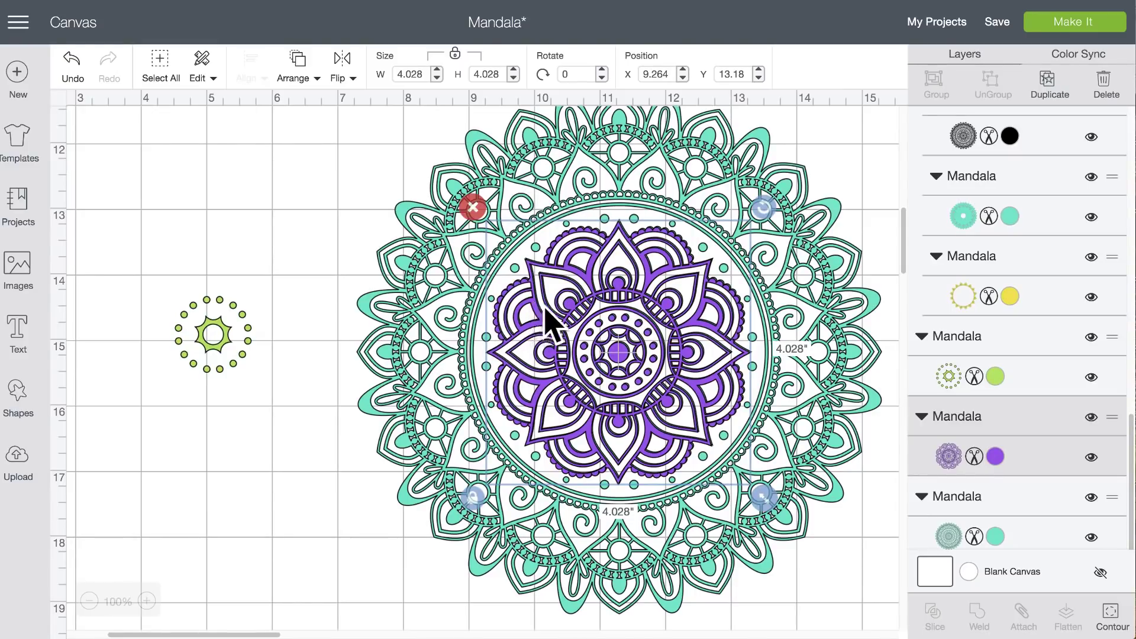
- Move the purple flower off the teal mandala onto empty canvas and place the teal mandala at X 6.389, Y 11.083
left_click_drag(662, 329, 223, 417)
left_click(632, 352)
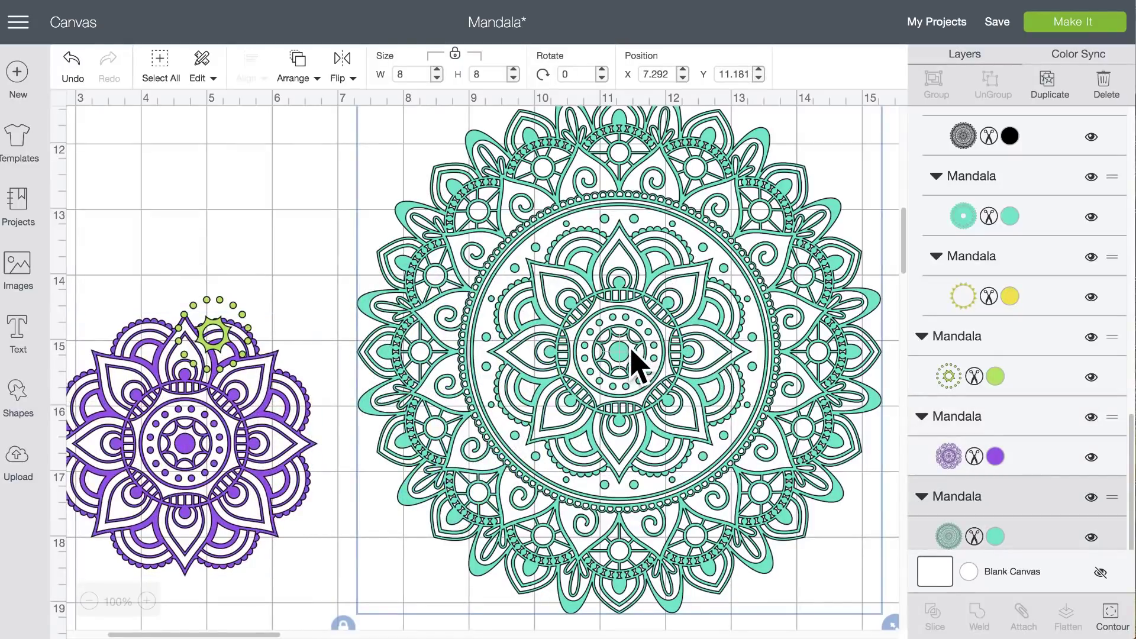
left_click_drag(632, 352, 574, 355)
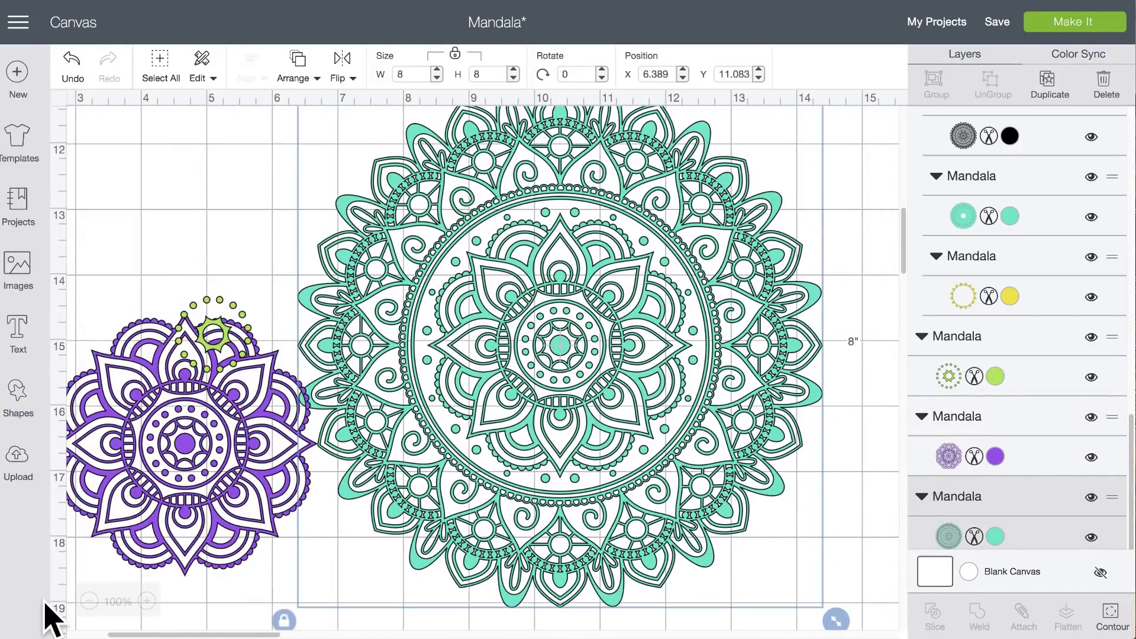
- Start a new blank project, saving the unsaved changes to the current Mandala project
left_click(89, 601)
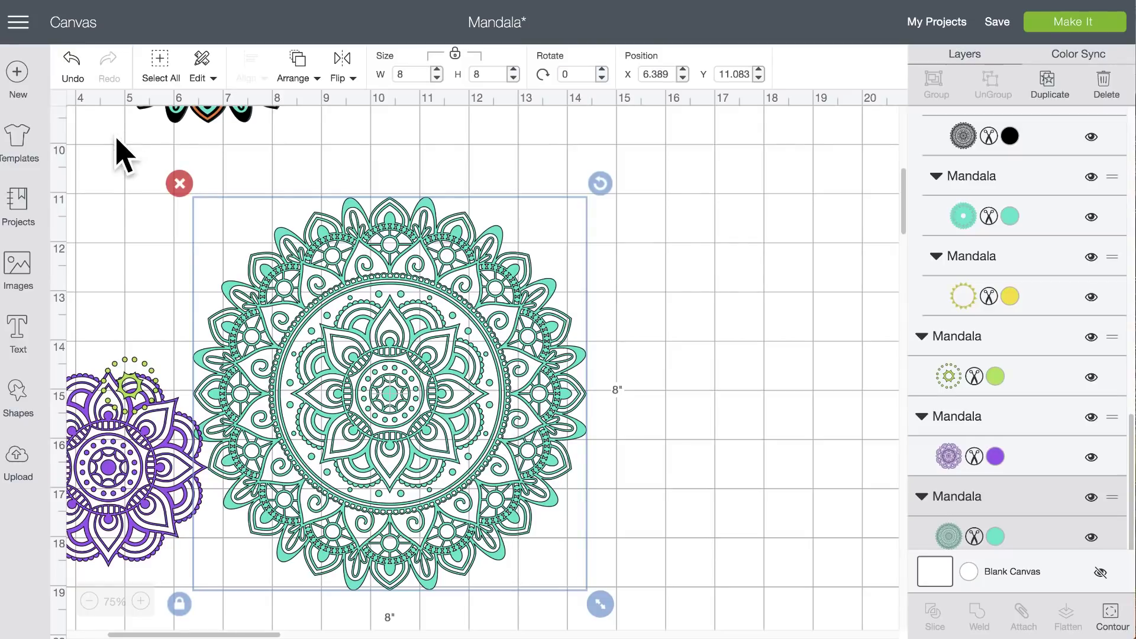
left_click(17, 80)
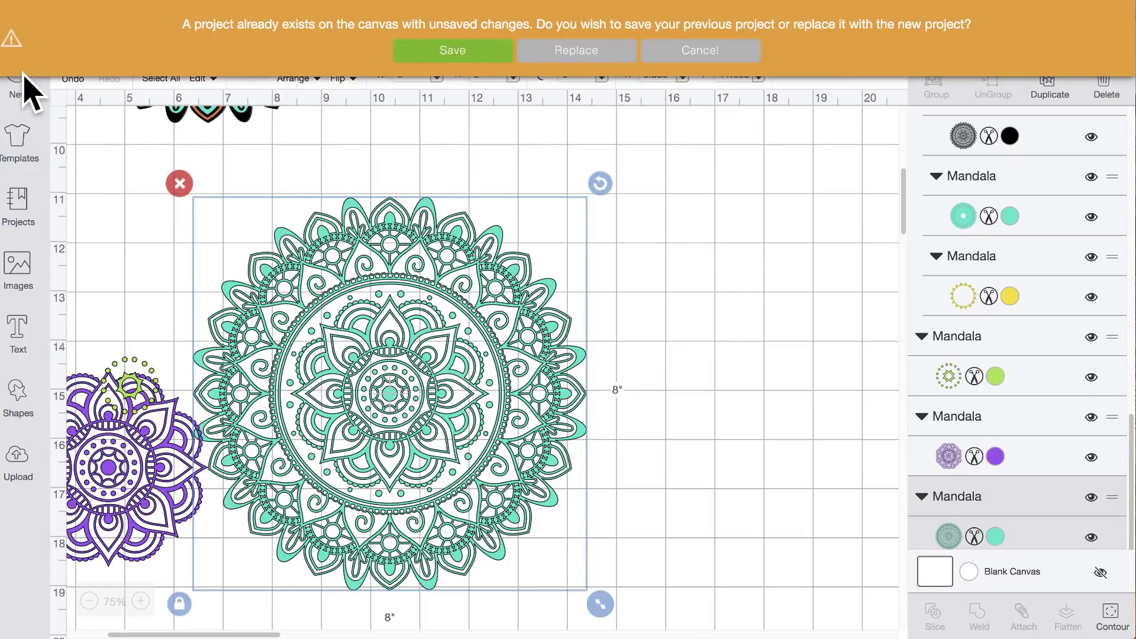
left_click(456, 52)
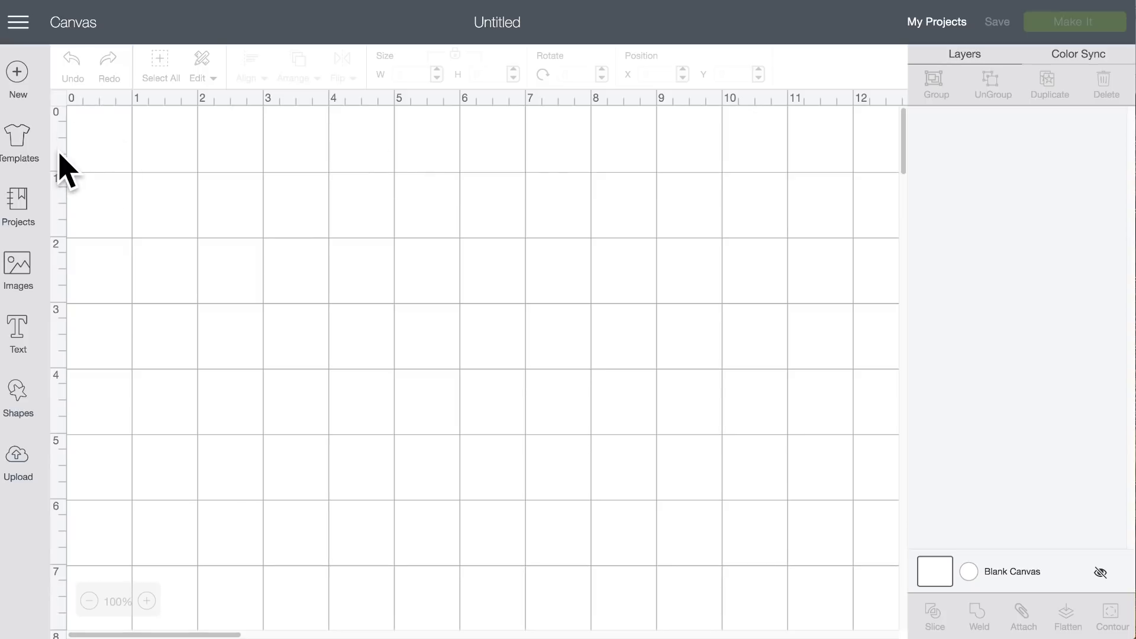
- Search the image library for "mandala"
left_click(26, 274)
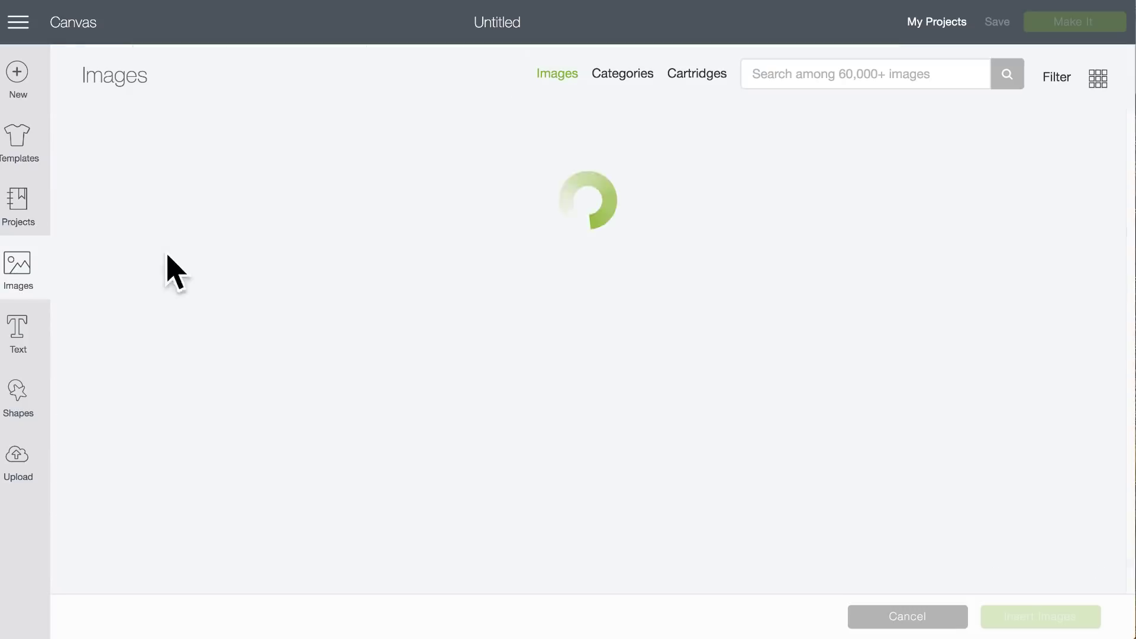
left_click(876, 74)
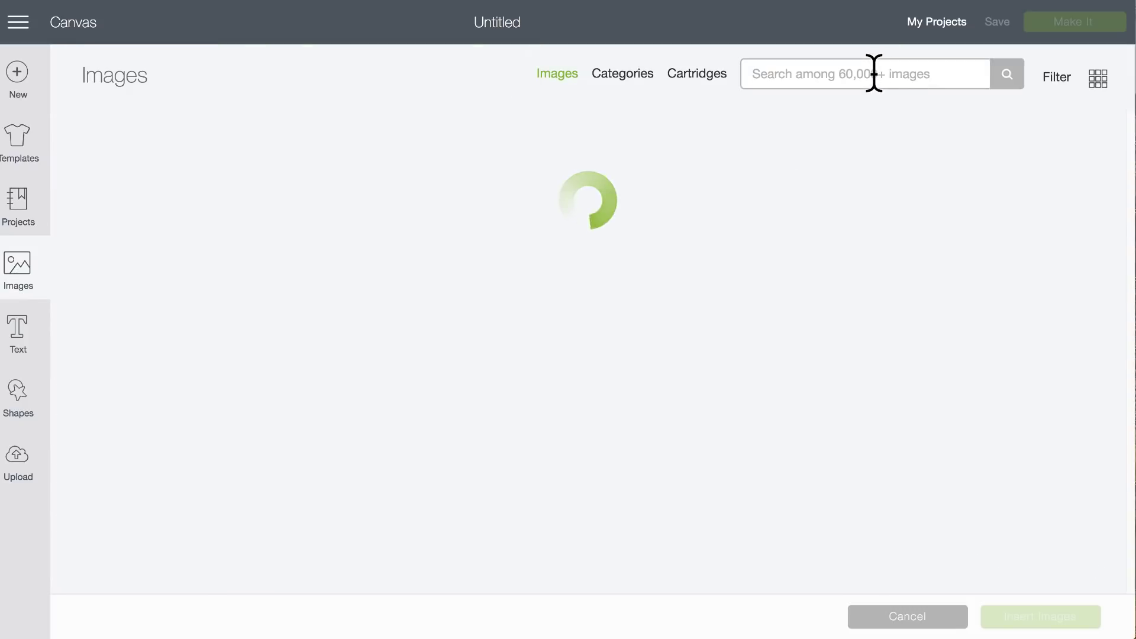
type("mandala")
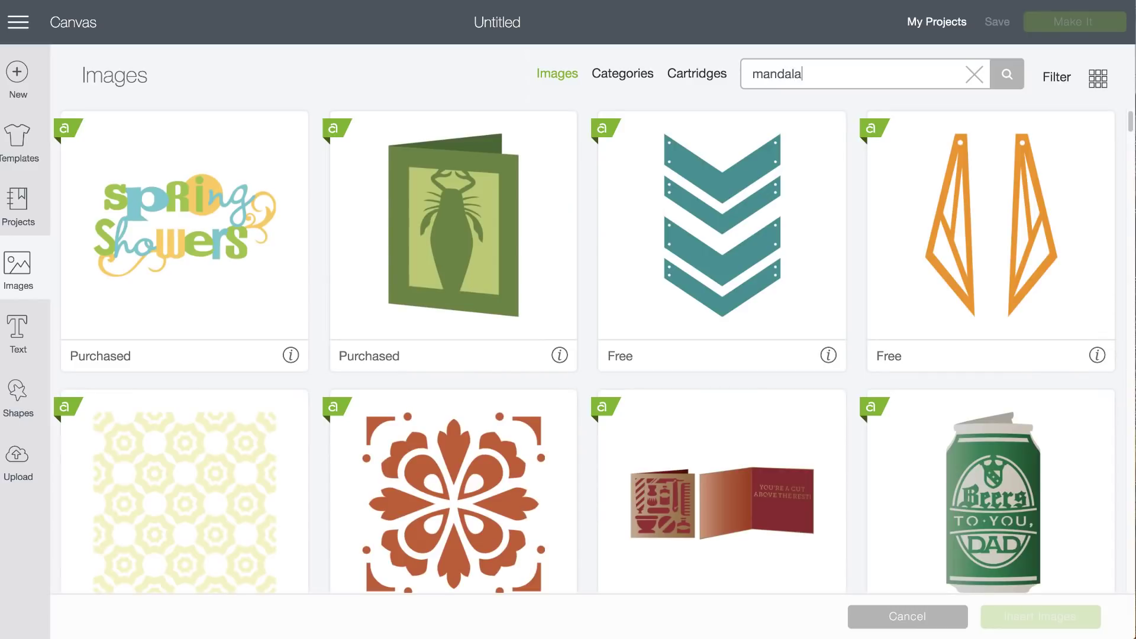
key("Return")
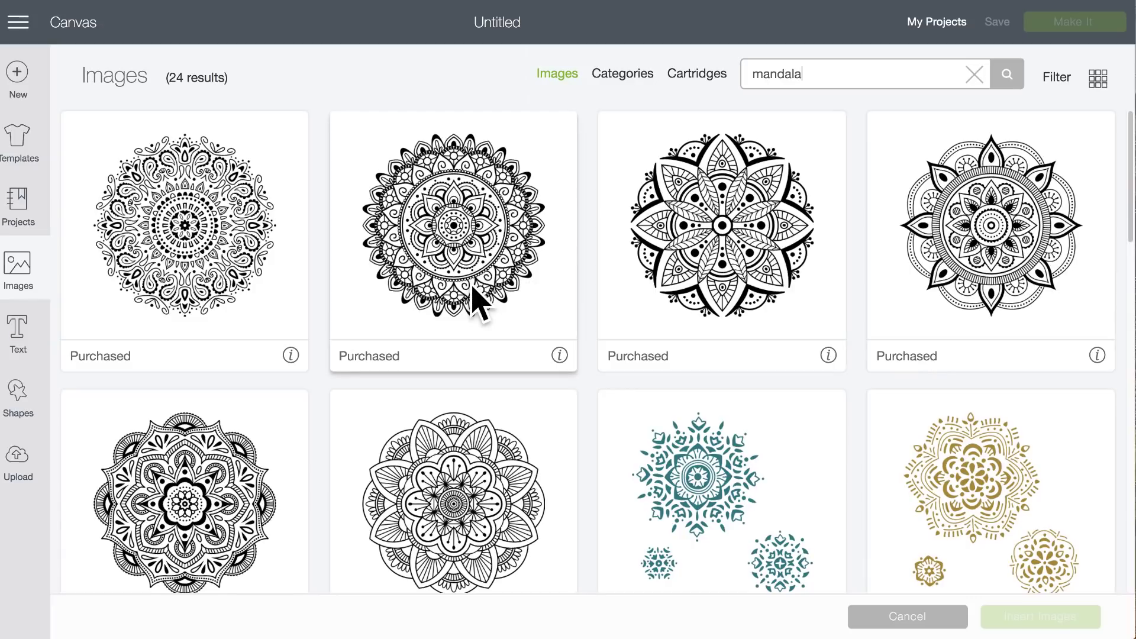
- Insert the purchased black mandala image with the scalloped half-circles around its outer edge onto the canvas
scroll(477, 295, "down", 3)
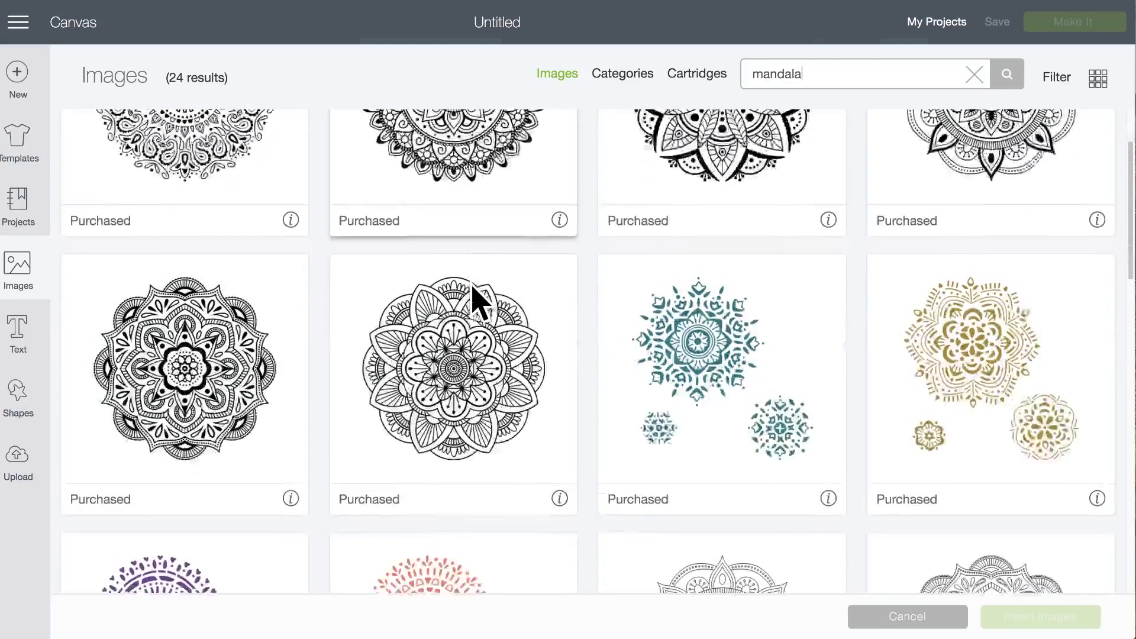
left_click(195, 357)
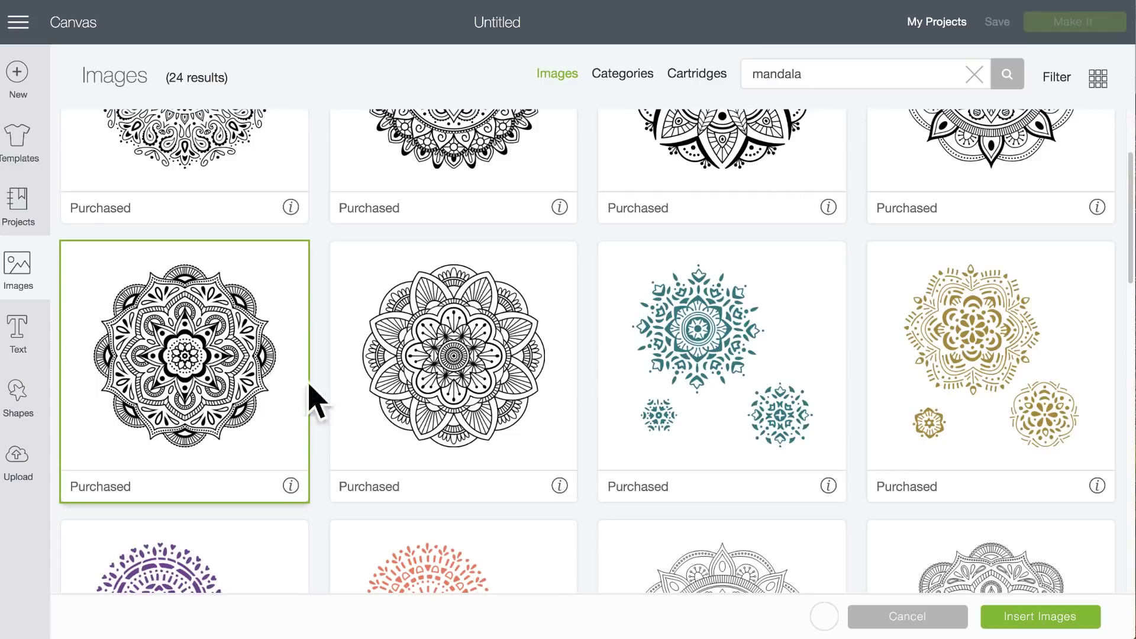
left_click(1055, 628)
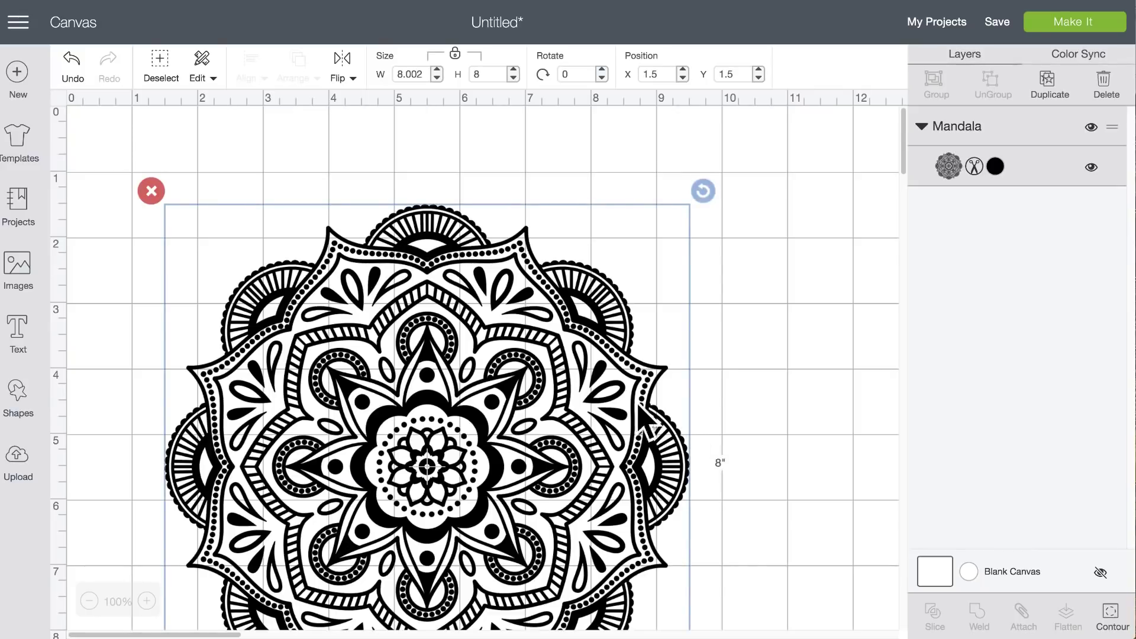
- Reposition the inserted black mandala on the canvas to X 1.25, Y -1.167
left_click_drag(427, 331, 439, 289)
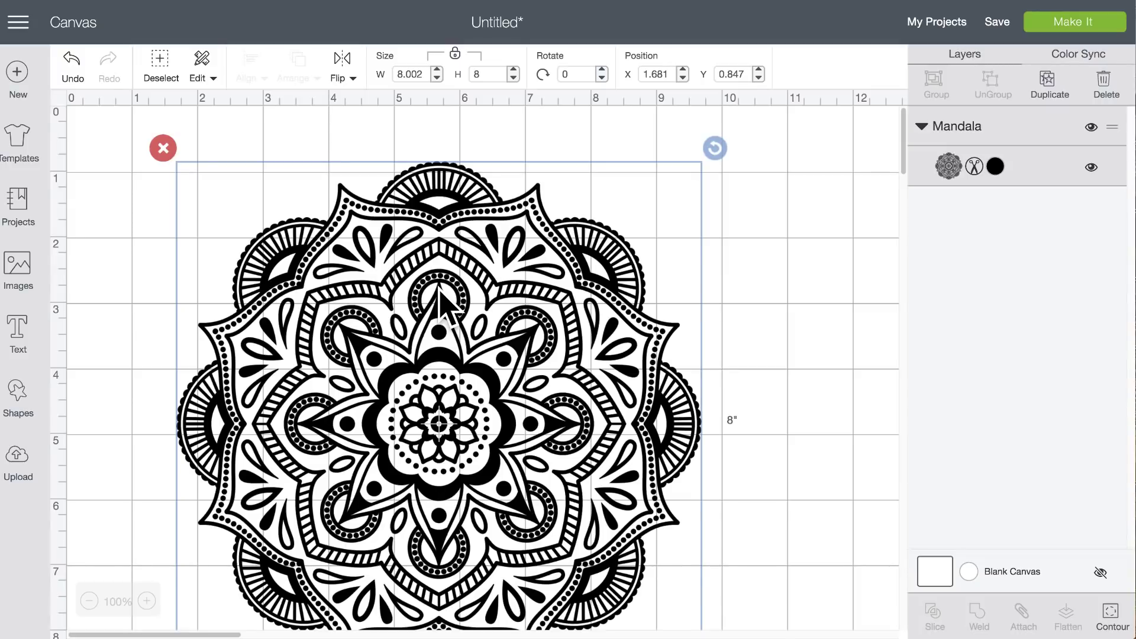
left_click_drag(432, 340, 395, 284)
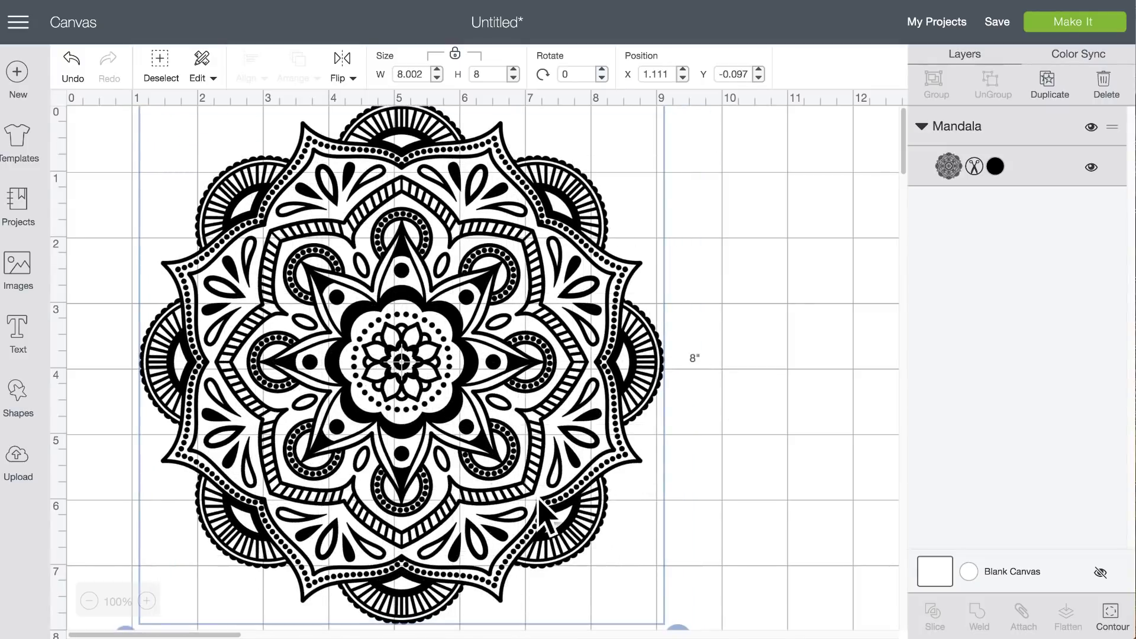
scroll(695, 613, "down", 3)
scroll(642, 481, "up", 3)
left_click_drag(687, 517, 556, 392)
left_click_drag(559, 512, 571, 446)
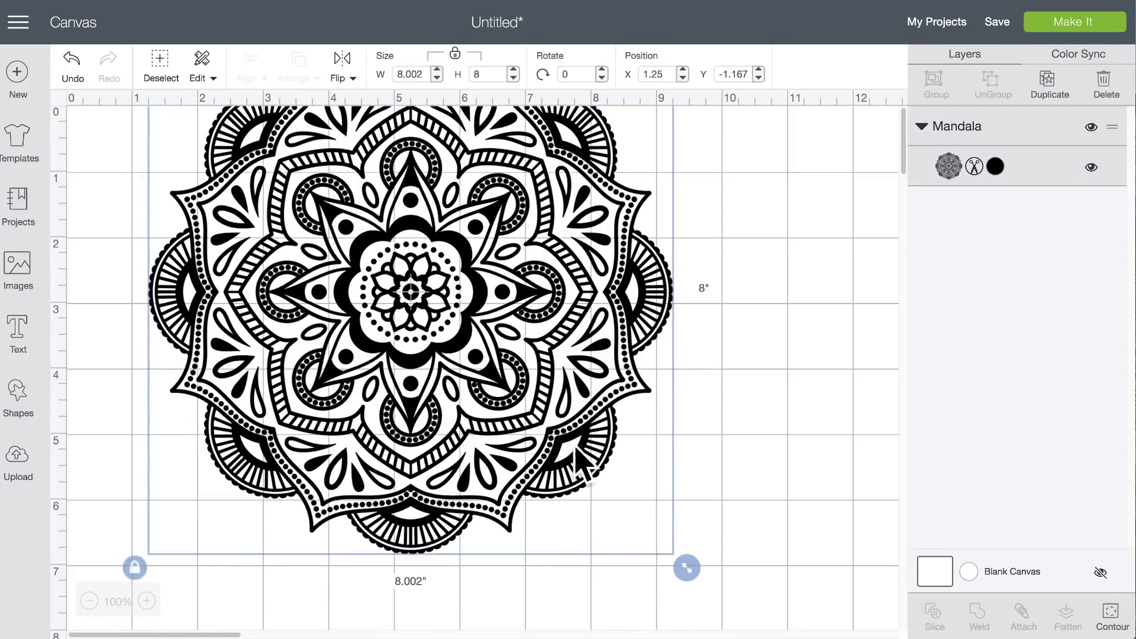
- Shrink the mandala to about 3.96 by 3.959 inches and move it to X 0.972, Y 0.278
left_click(695, 589)
scroll(690, 588, "down", 5)
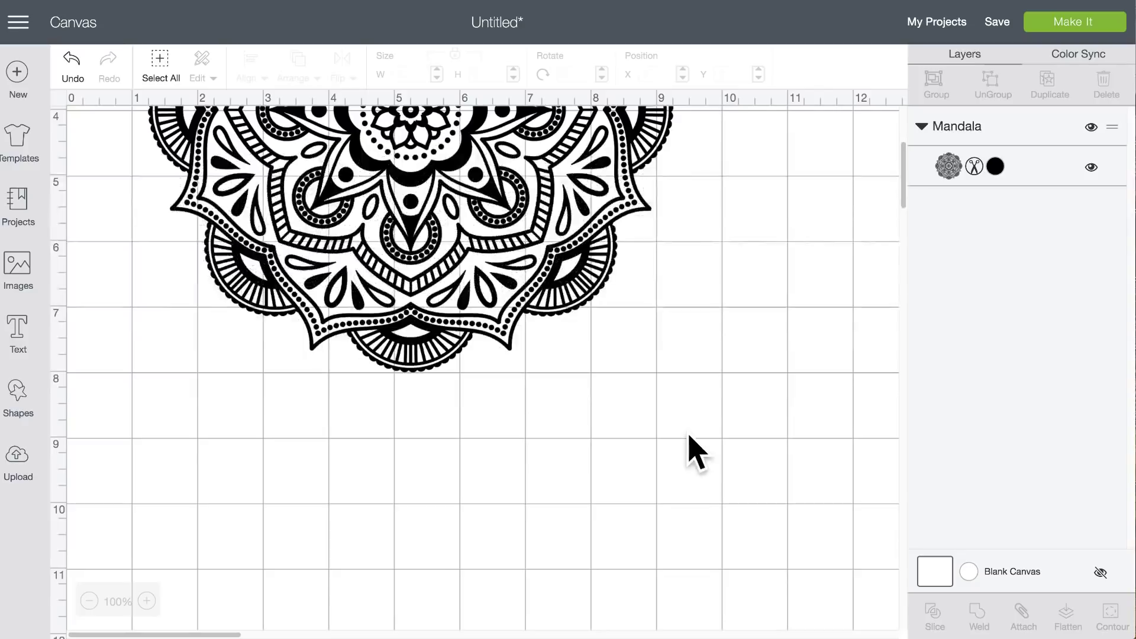
left_click(435, 320)
left_click_drag(689, 391, 423, 198)
scroll(420, 225, "up", 5)
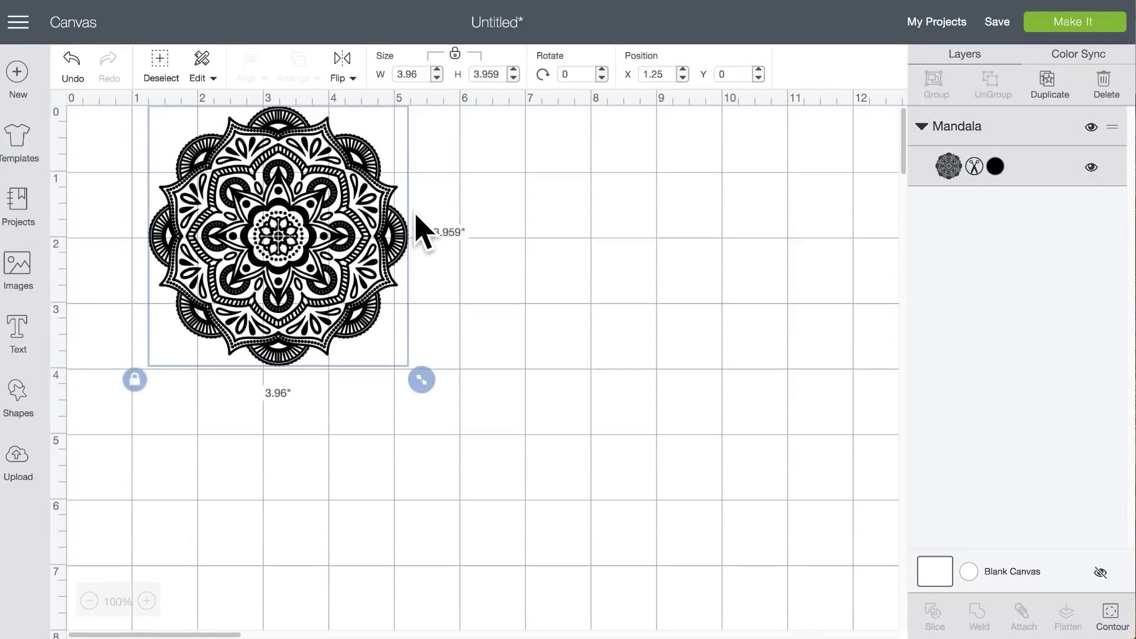
left_click_drag(288, 235, 270, 252)
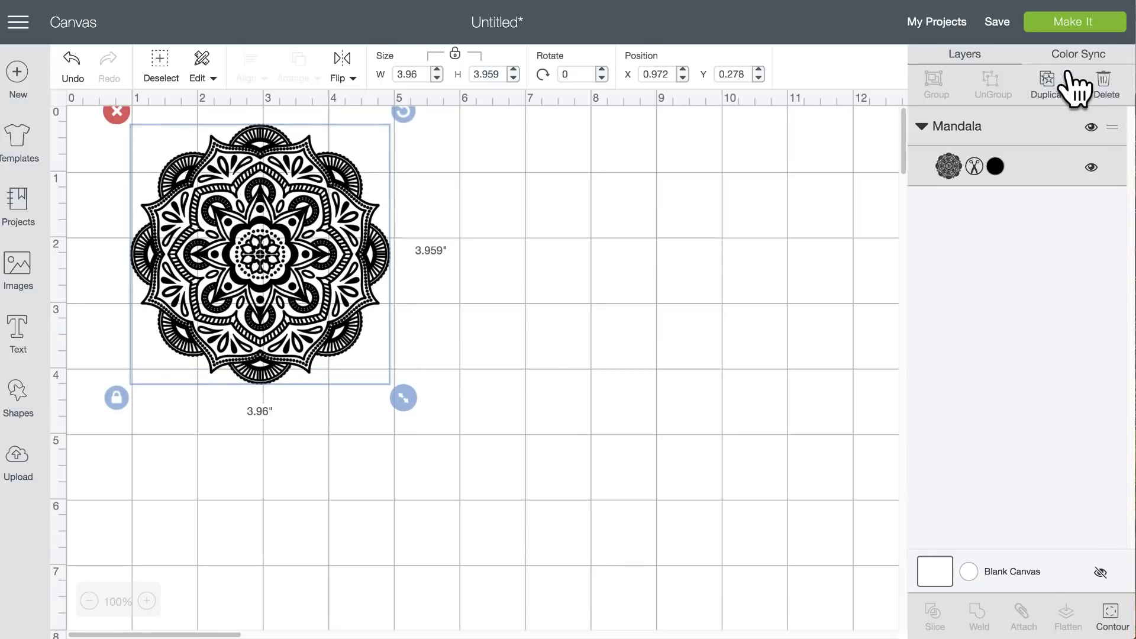
- Duplicate the small mandala and place the copy beside the original at X 5.306, Y 0.625
right_click(261, 193)
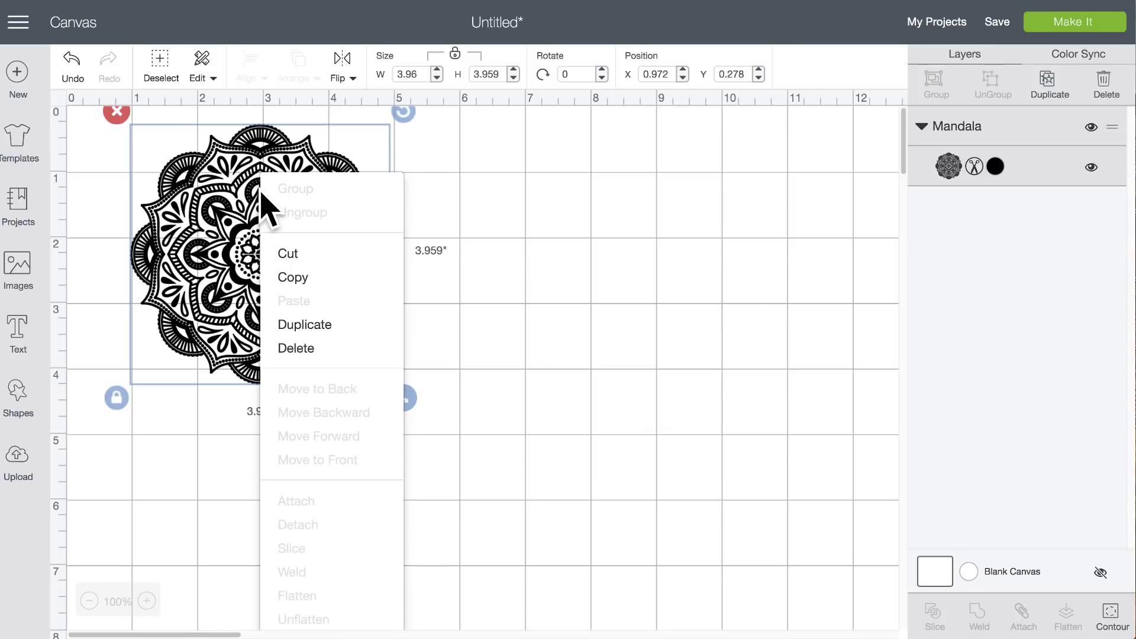
left_click(302, 325)
left_click_drag(237, 302, 488, 292)
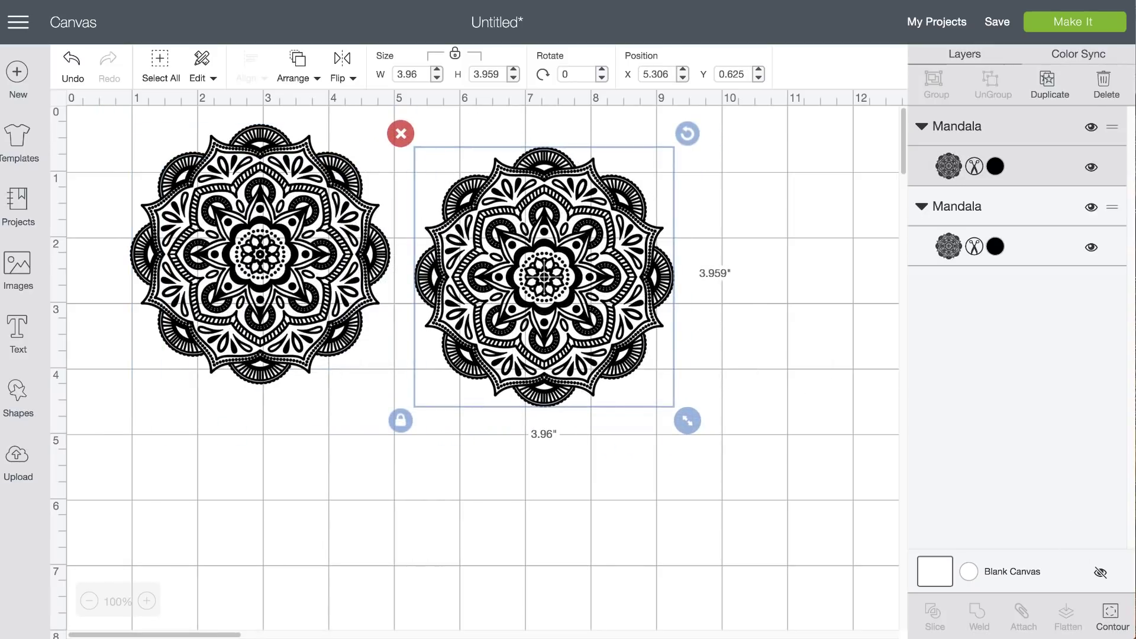
- Open Contour for the duplicated mandala, look over its cut shapes and hide all of its contours
left_click(1107, 628)
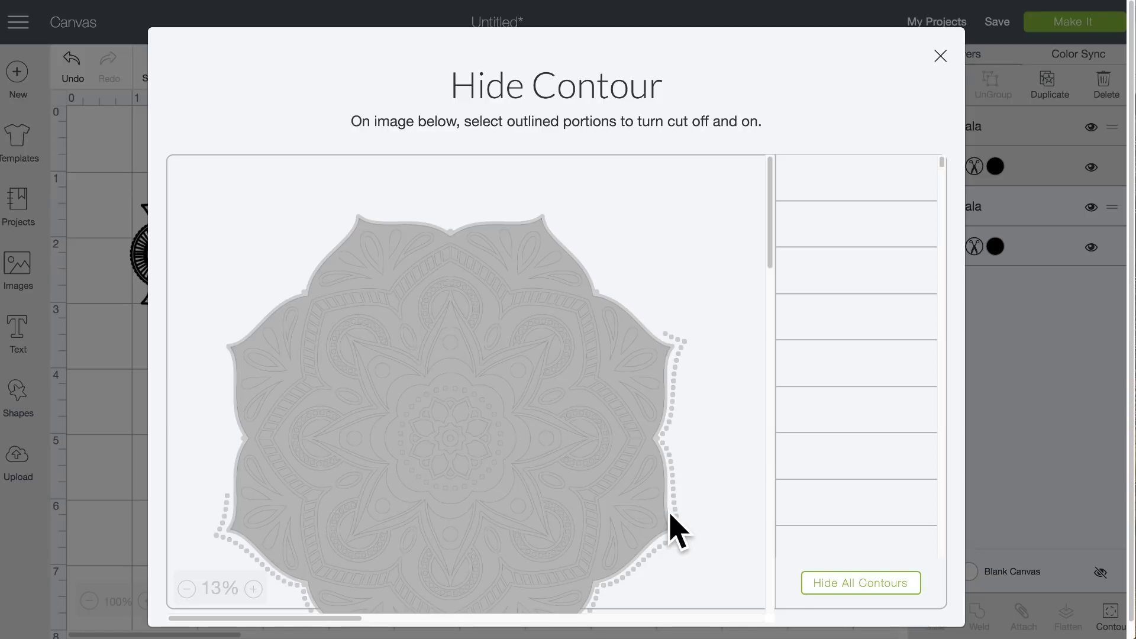
scroll(675, 521, "down", 5)
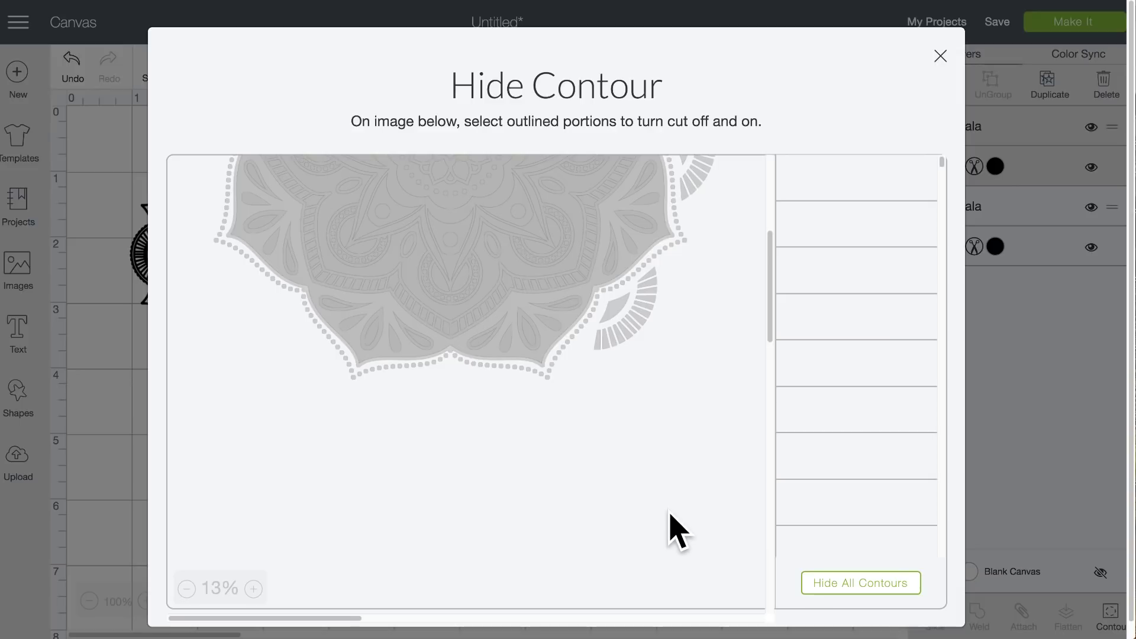
scroll(671, 514, "up", 2)
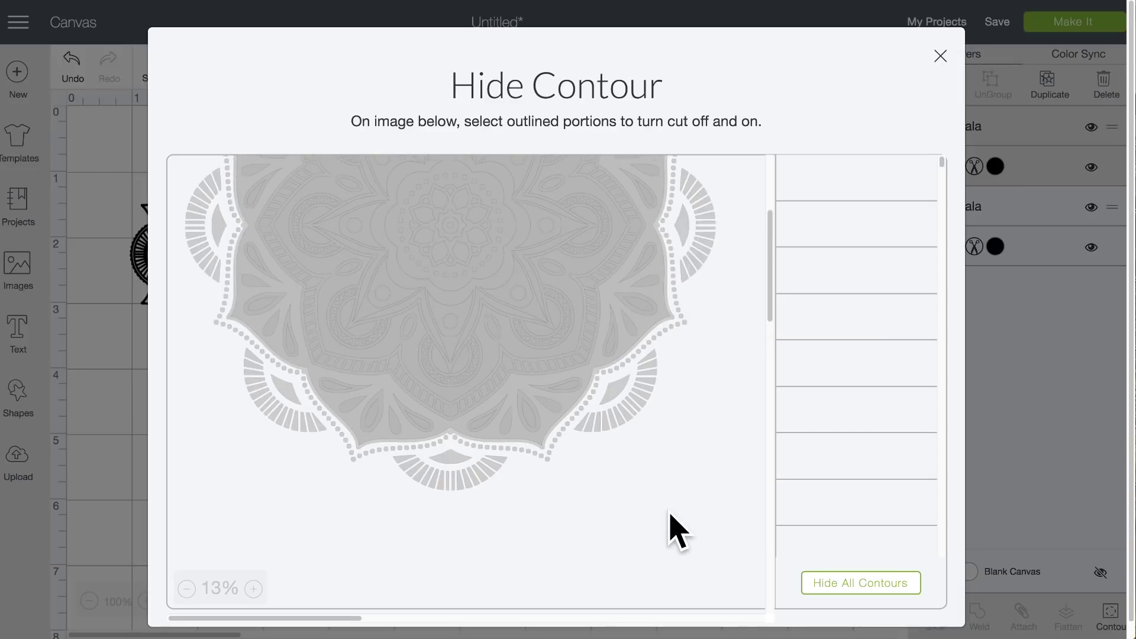
scroll(674, 528, "up", 1)
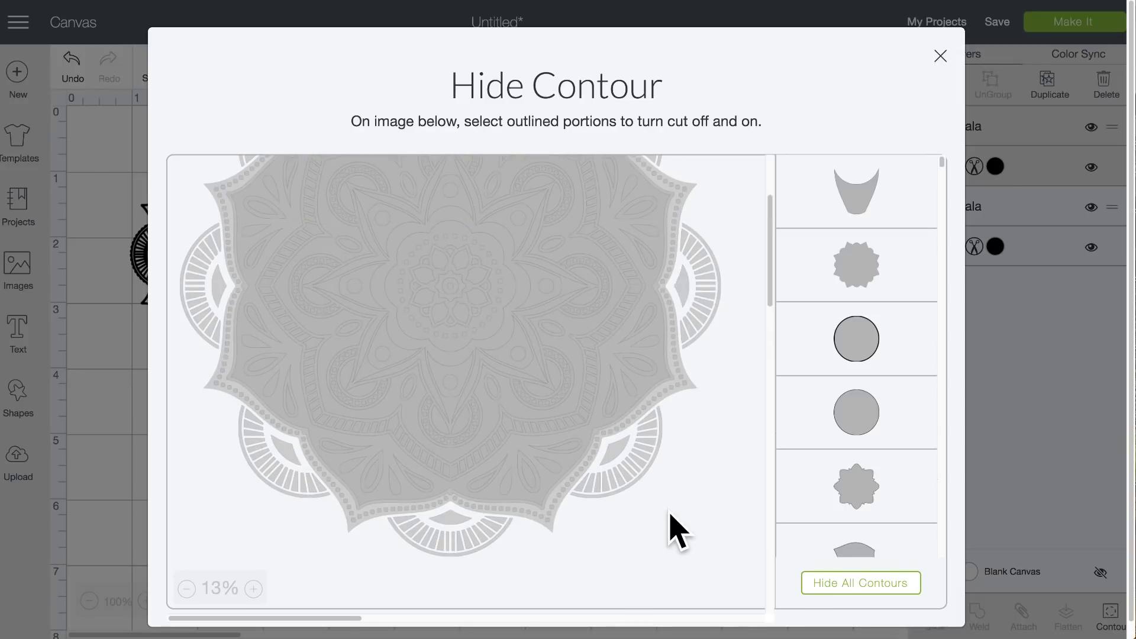
scroll(674, 529, "up", 1)
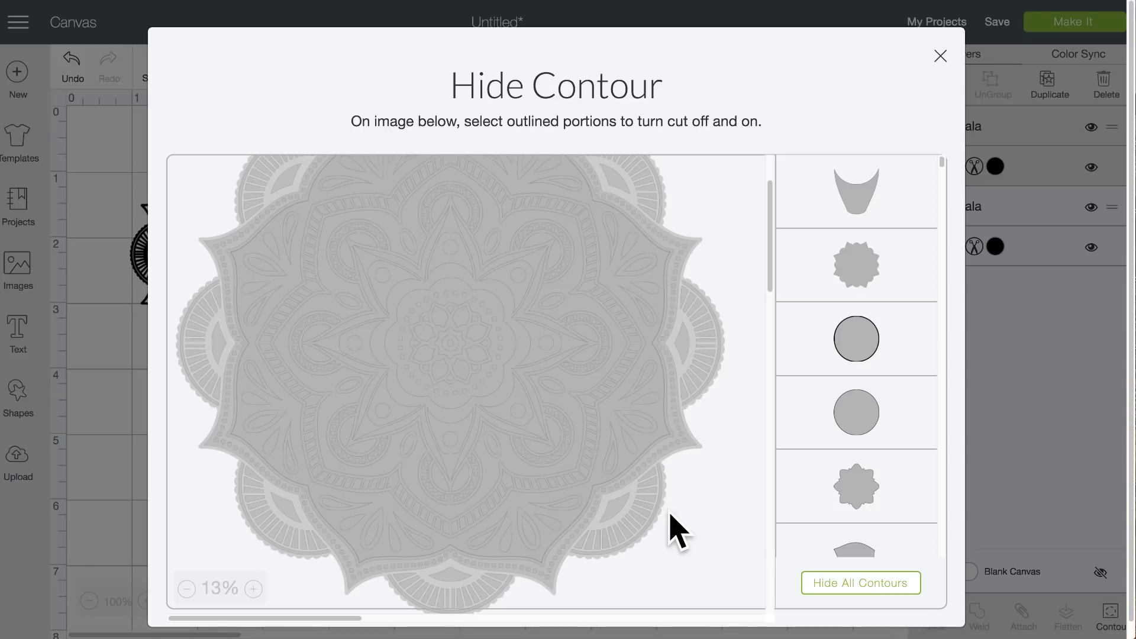
scroll(674, 529, "up", 1)
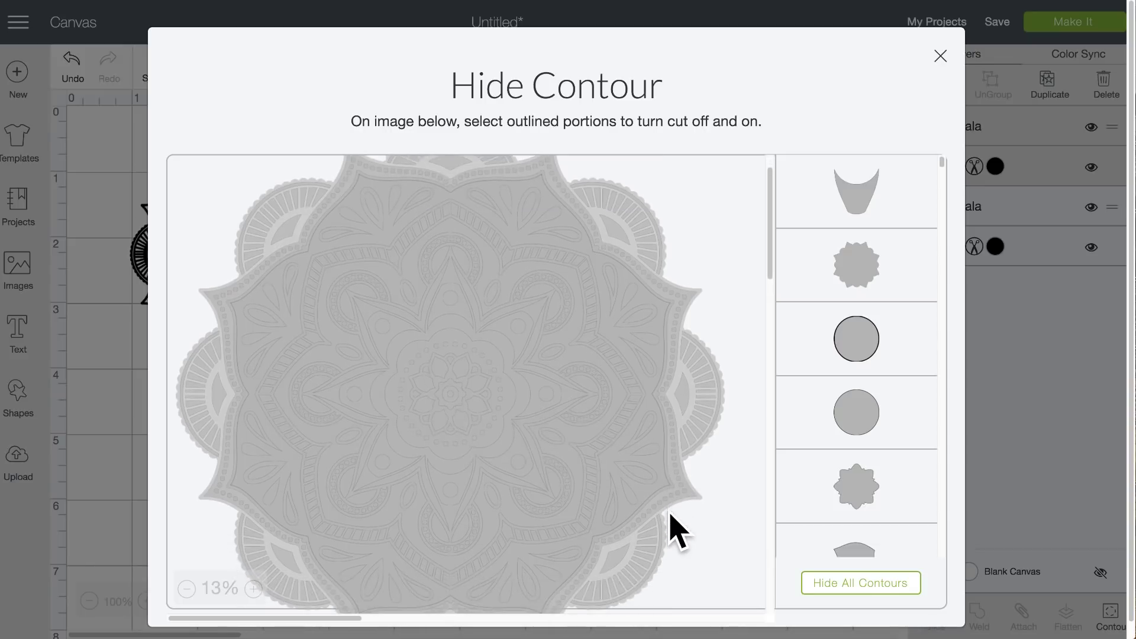
scroll(674, 528, "down", 2)
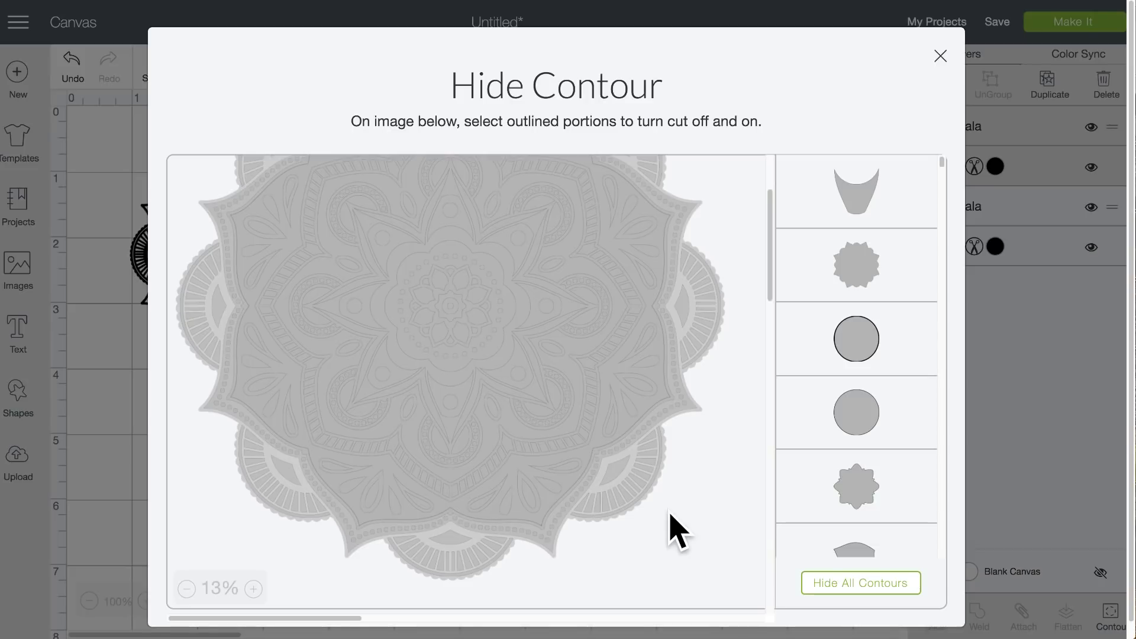
left_click(882, 595)
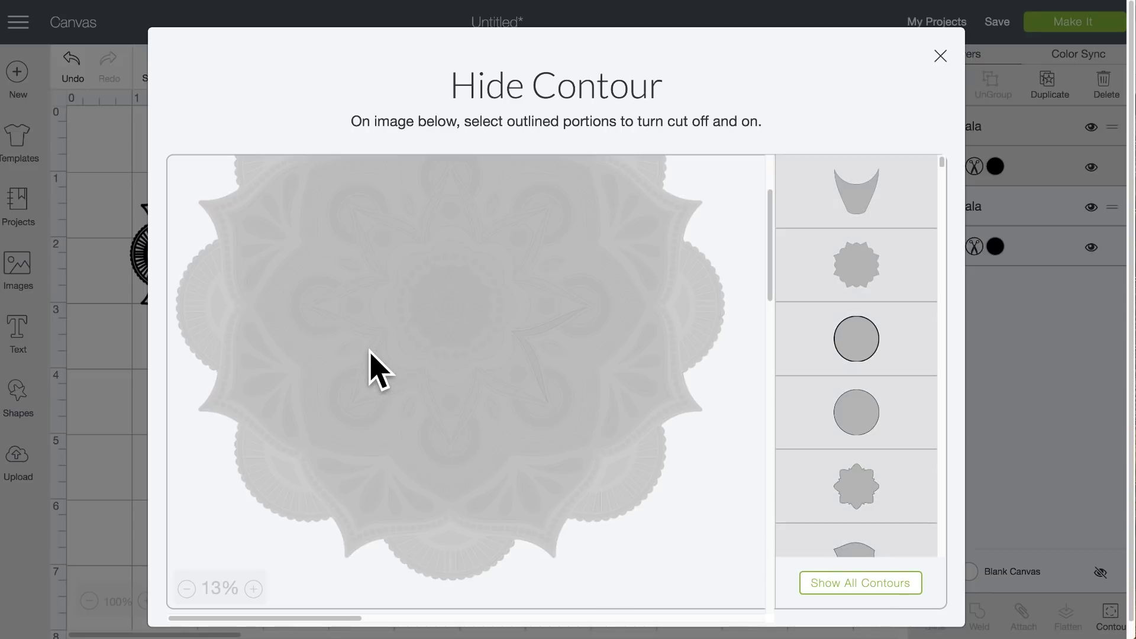
- Turn the large eight-petal inner outline back on as a cut and close the contour editor
left_click(230, 239)
left_click(372, 335)
left_click(267, 335)
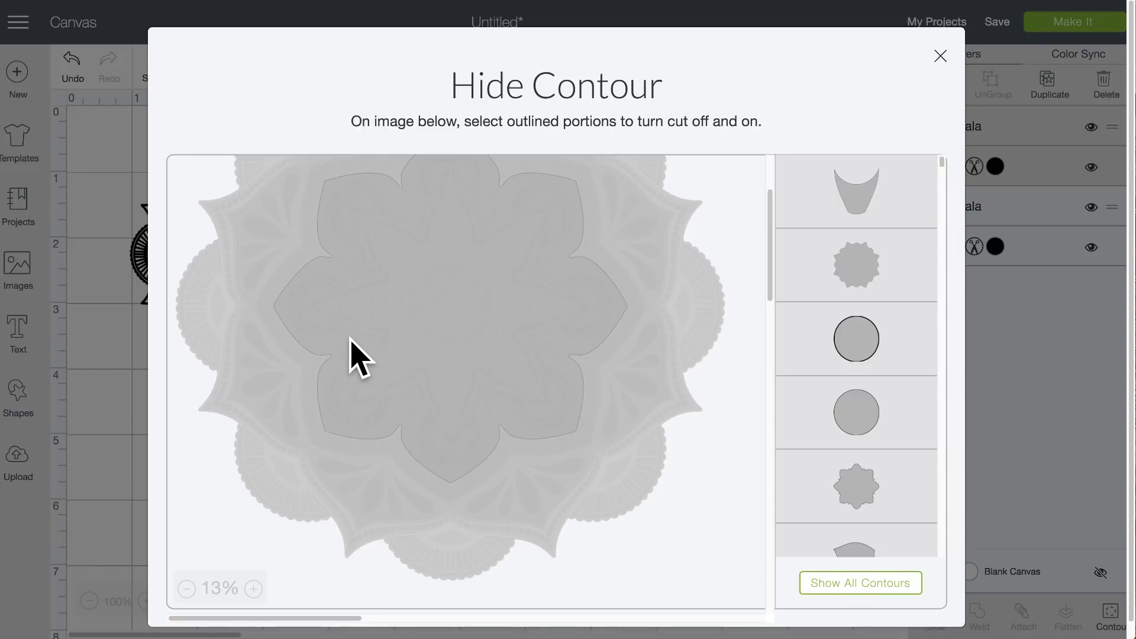
scroll(351, 340, "up", 3)
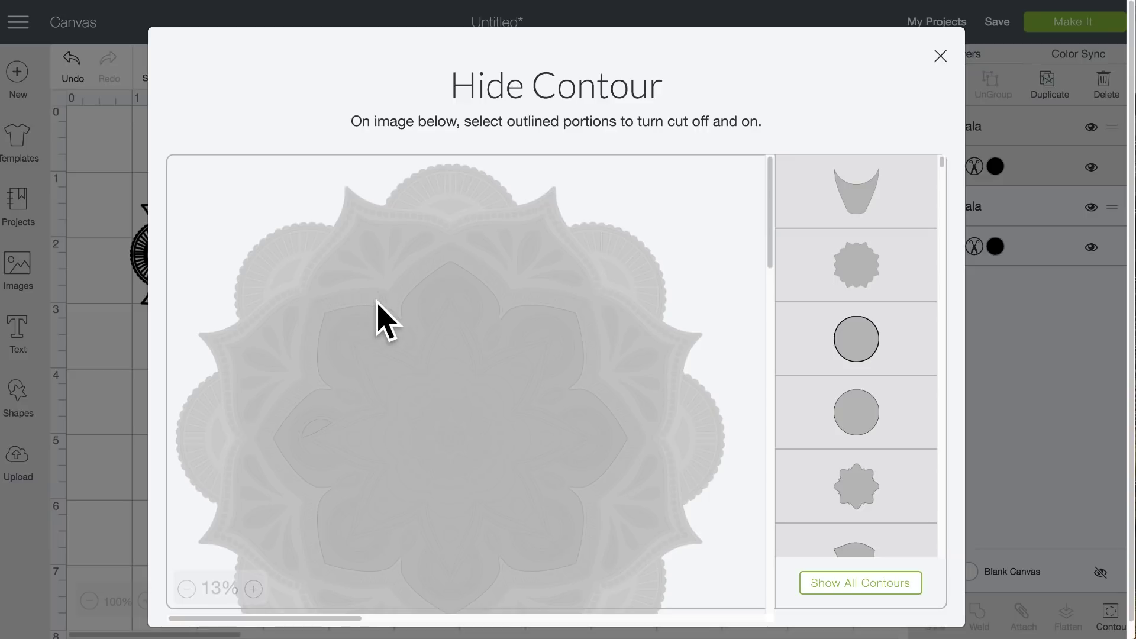
left_click(941, 54)
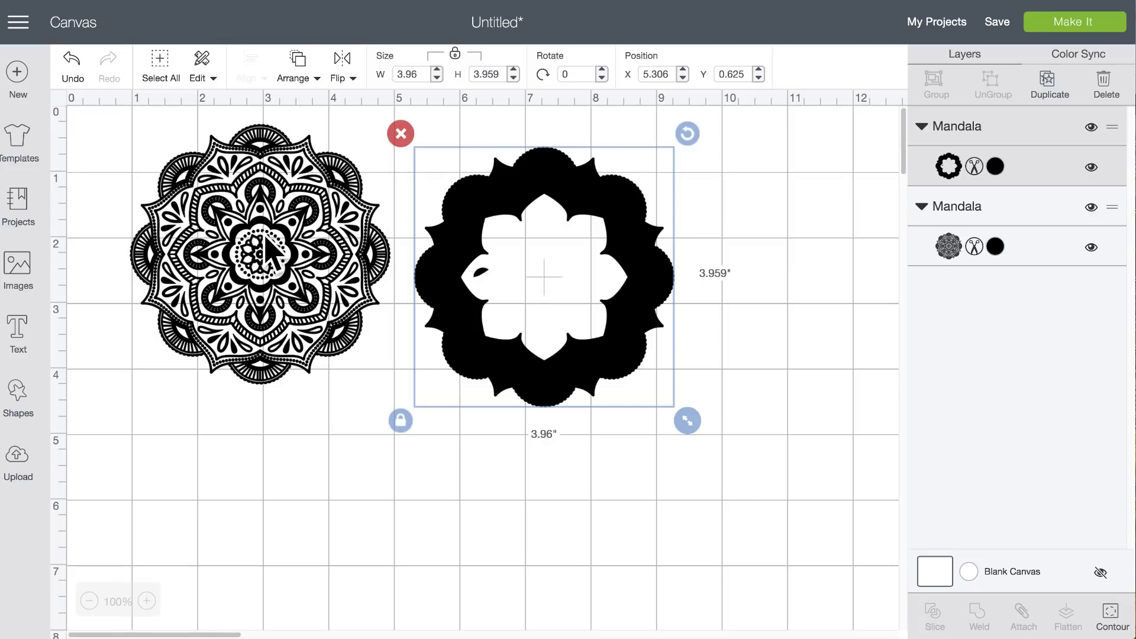
- Insert the purchased black mandala with the circular centre and pointed outer petals from the image library
left_click(18, 263)
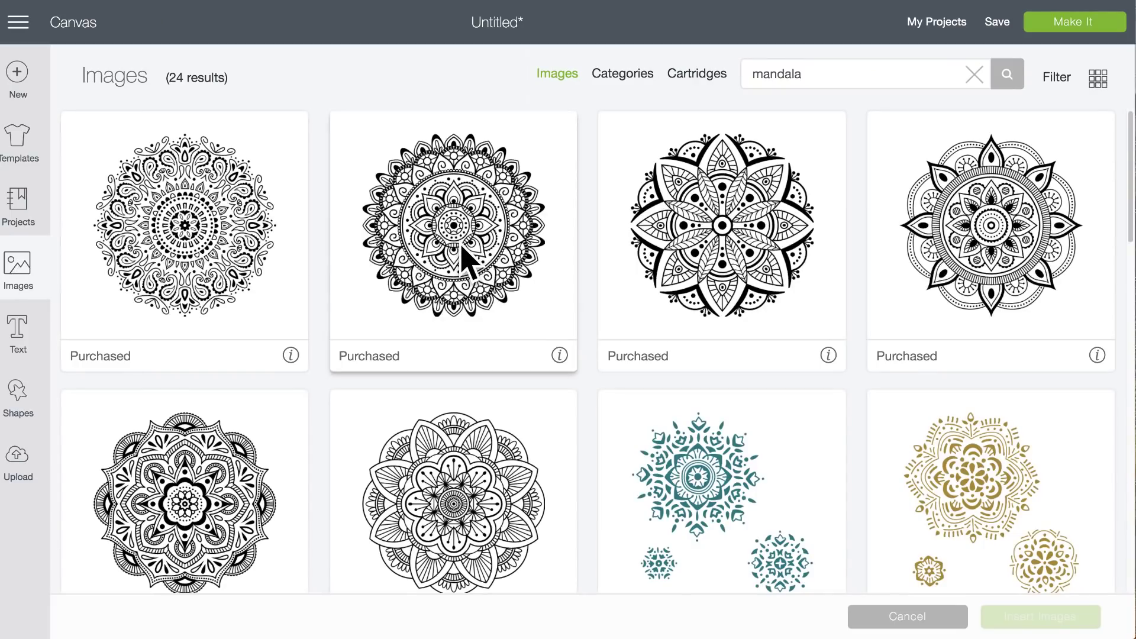
left_click(466, 261)
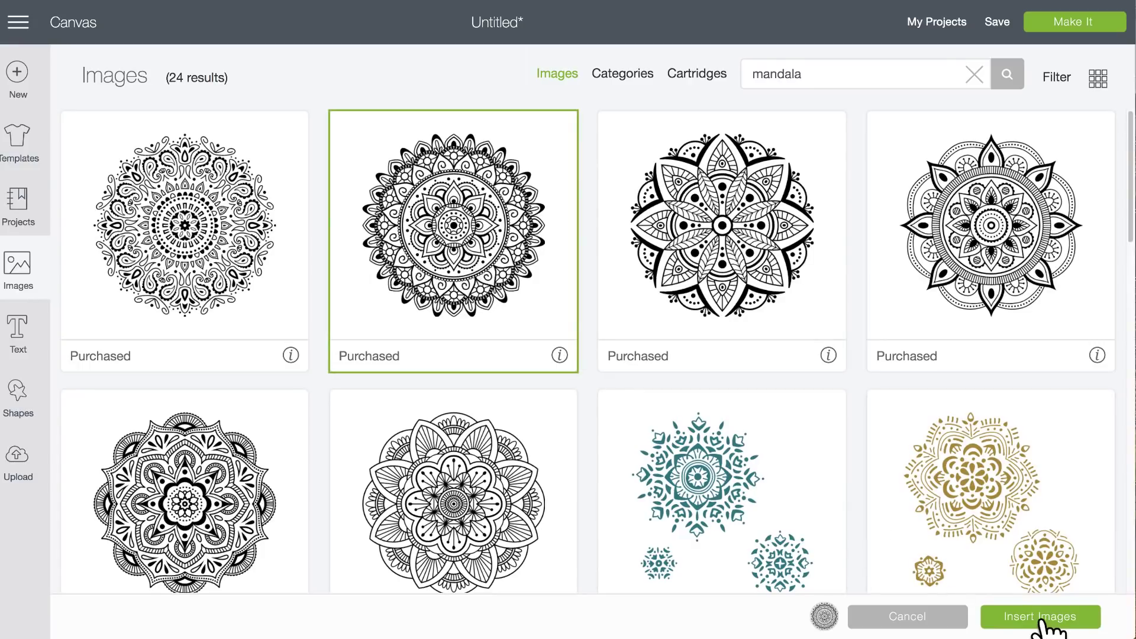
left_click(1046, 621)
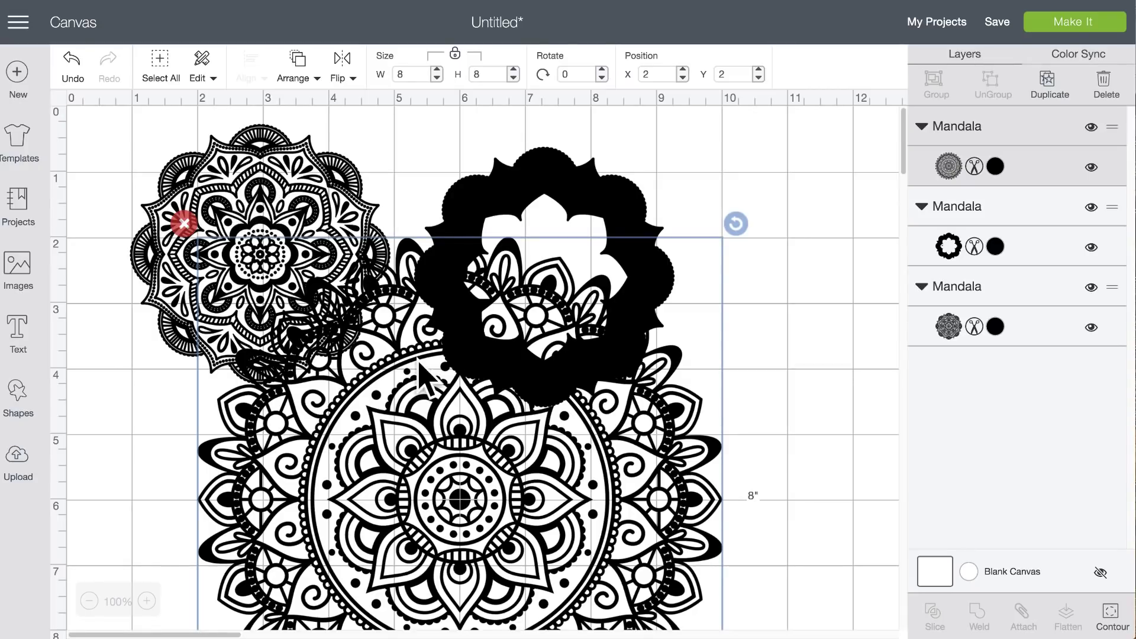
- Move the two earlier mandalas out of the way and place the newly inserted one at X 0.194, Y 0.486
left_click_drag(464, 216, 773, 177)
left_click_drag(210, 239, 798, 230)
left_click_drag(743, 242, 803, 228)
left_click_drag(352, 341, 234, 223)
- Shrink the new mandala to 4.958 by 4.958 inches and move it to X 0.694, Y 1.889
scroll(507, 541, "down", 3)
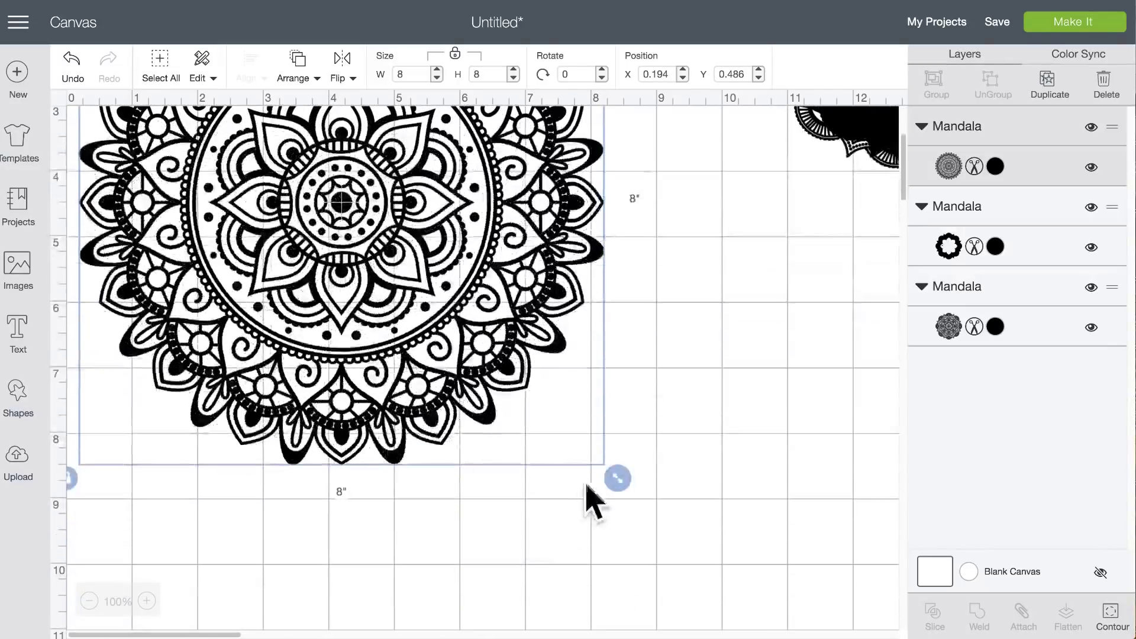
left_click_drag(616, 480, 416, 320)
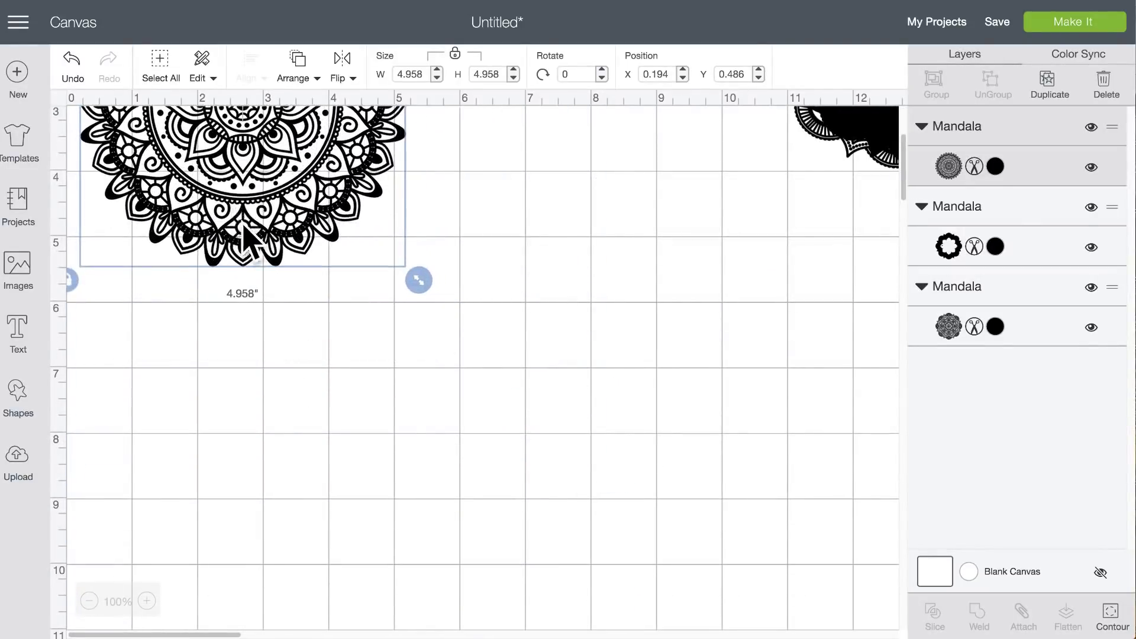
left_click_drag(241, 230, 273, 321)
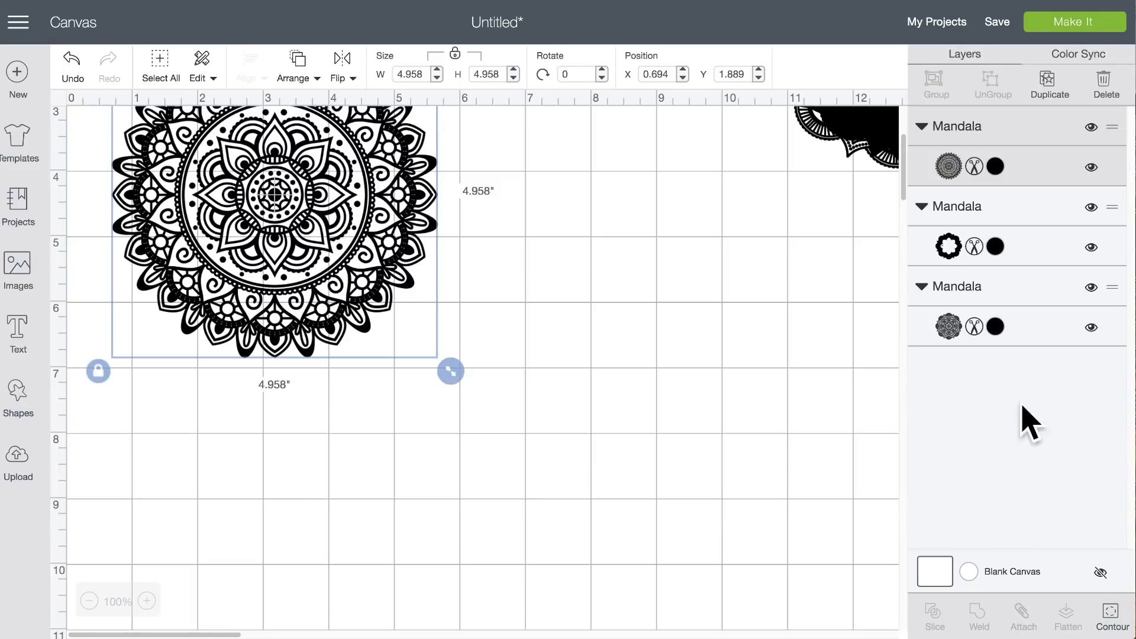
- Duplicate the resized round mandala, move the copy clear of the original and open Contour for it
right_click(329, 177)
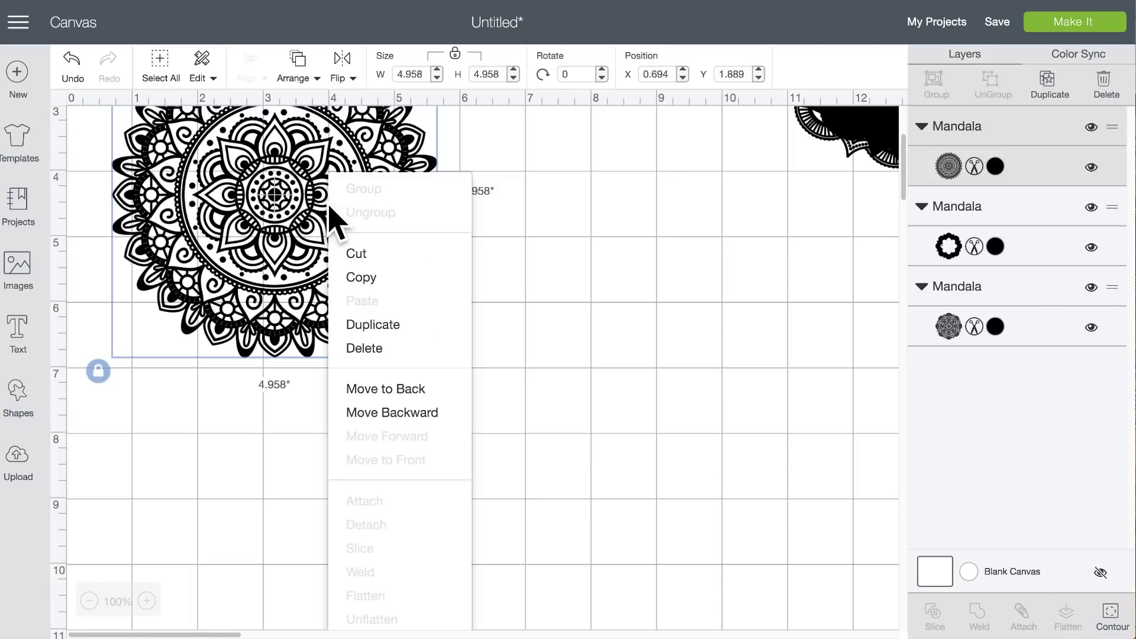
left_click(367, 325)
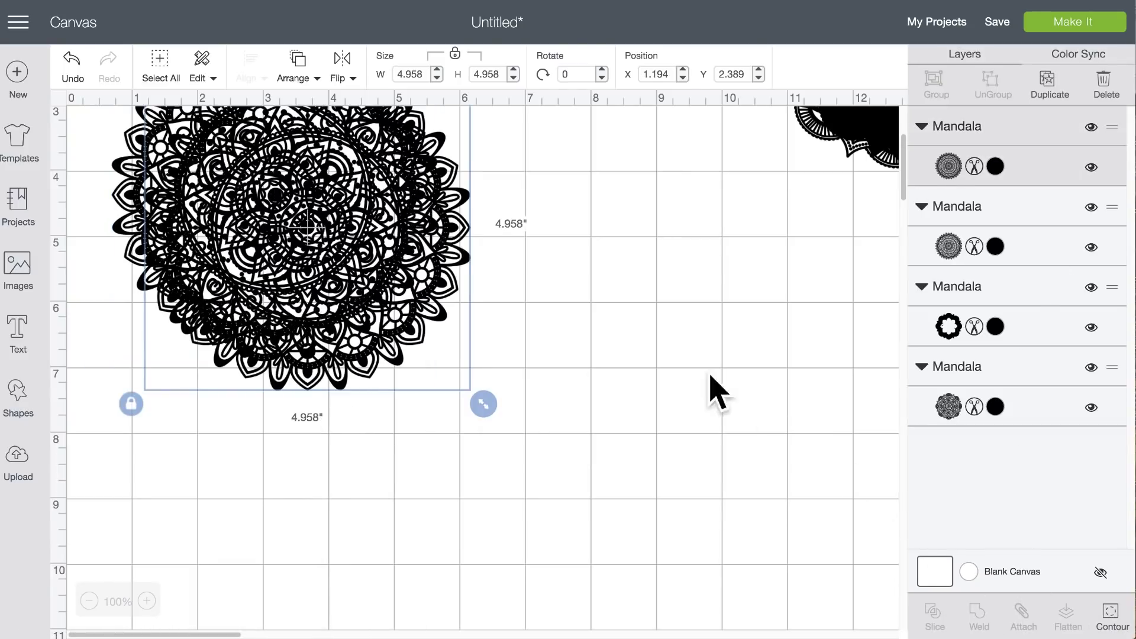
left_click_drag(343, 266, 647, 380)
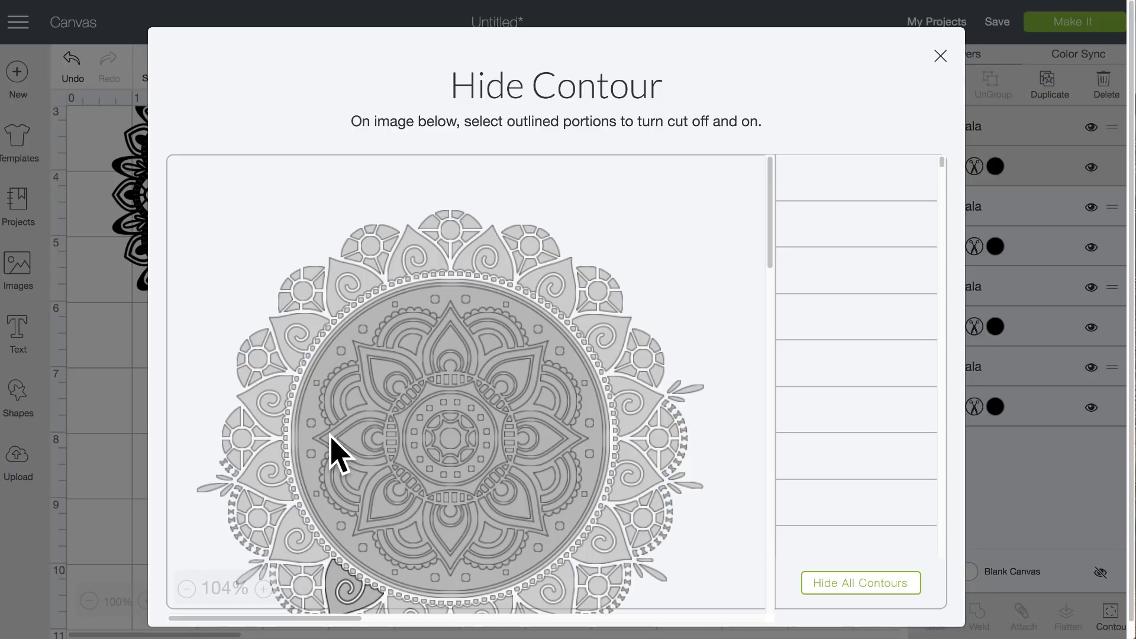
- Hide all contours of the copy, then restore the petal and arch cutouts around the centre, except those on its right side
scroll(332, 455, "down", 3)
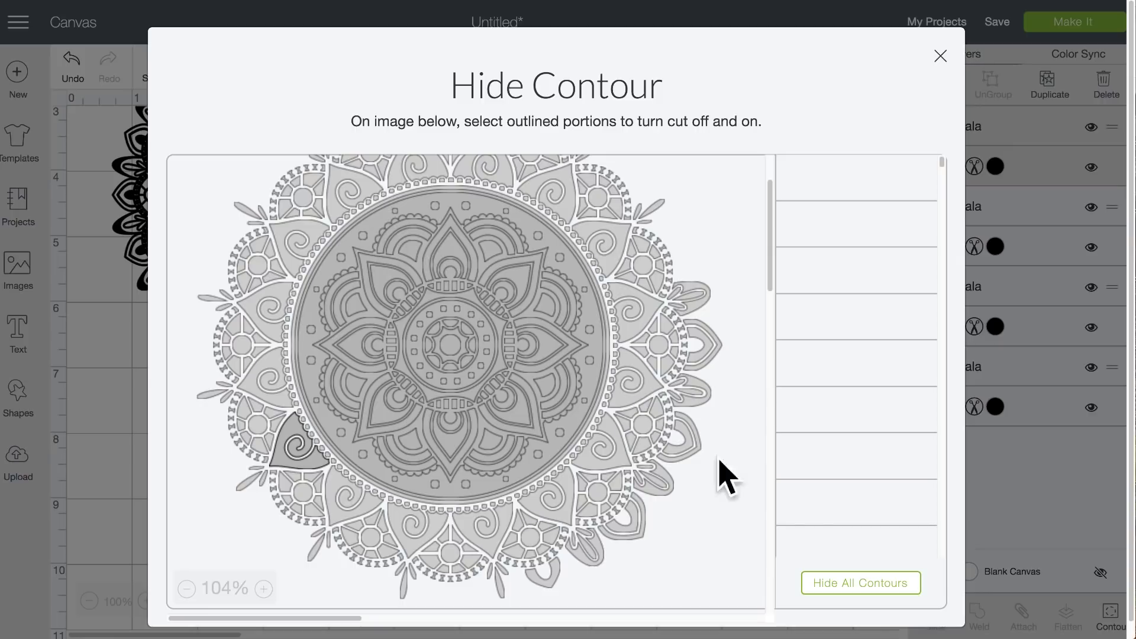
left_click(866, 599)
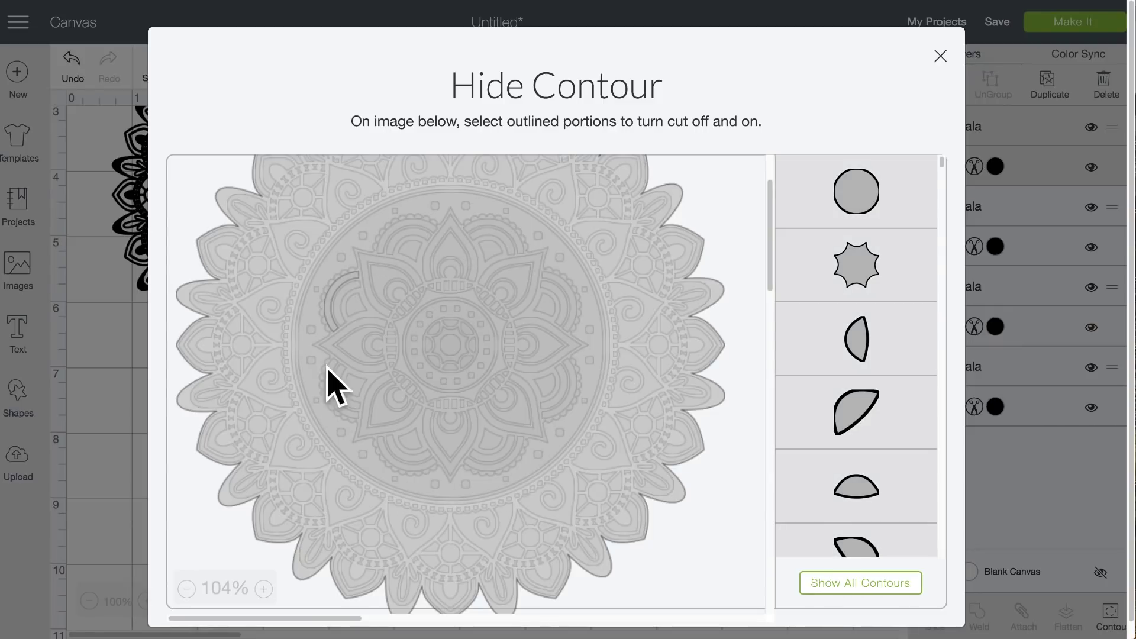
left_click(328, 268)
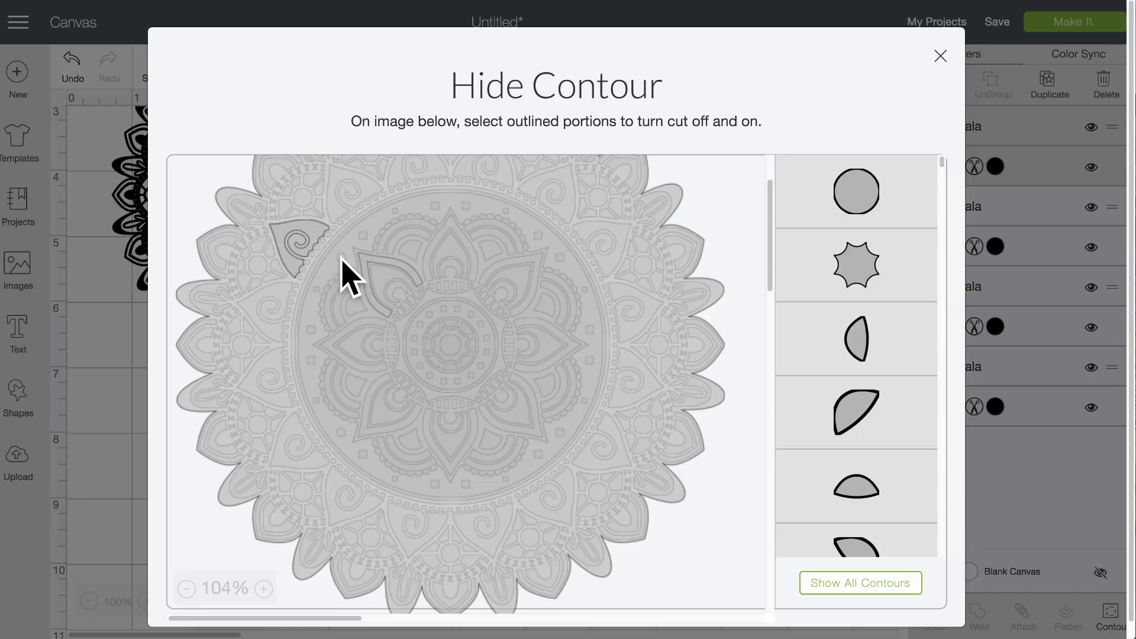
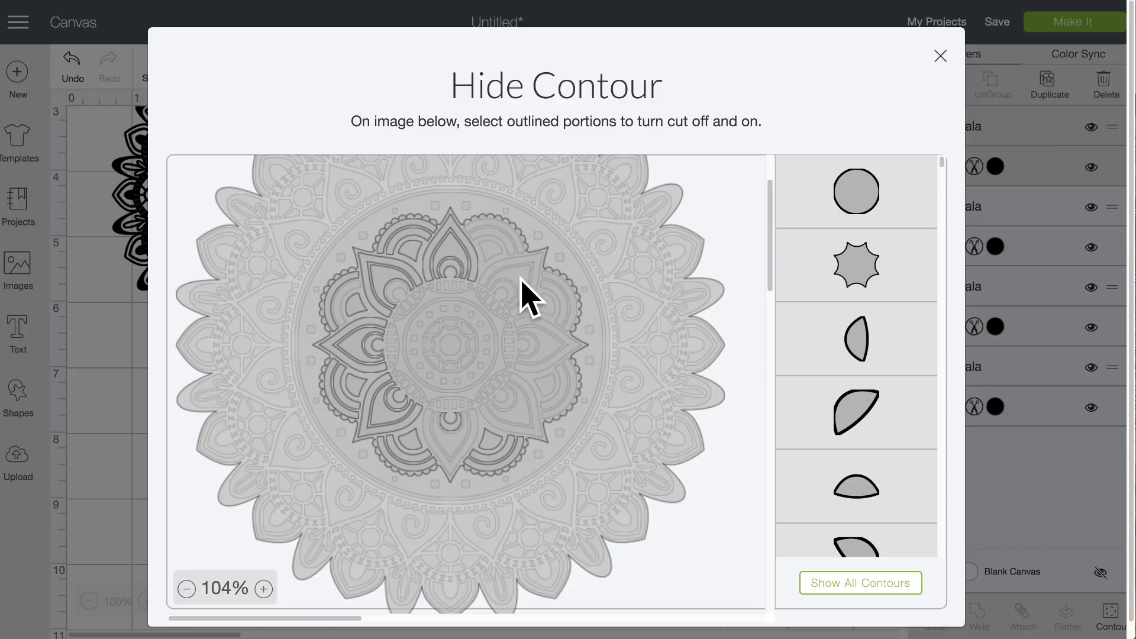
- Restore the remaining petal and arch cutouts on the right side of the inner flower at 154% zoom
scroll(553, 311, "up", 5)
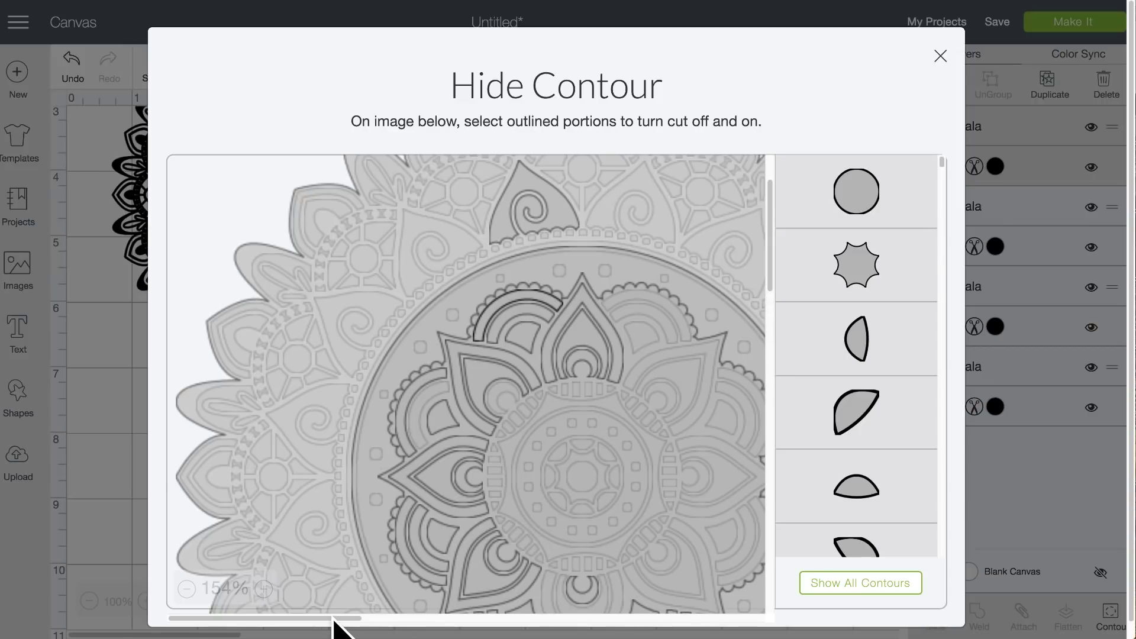
mouse_move(336, 621)
scroll(436, 355, "right", 5)
scroll(436, 355, "down", 3)
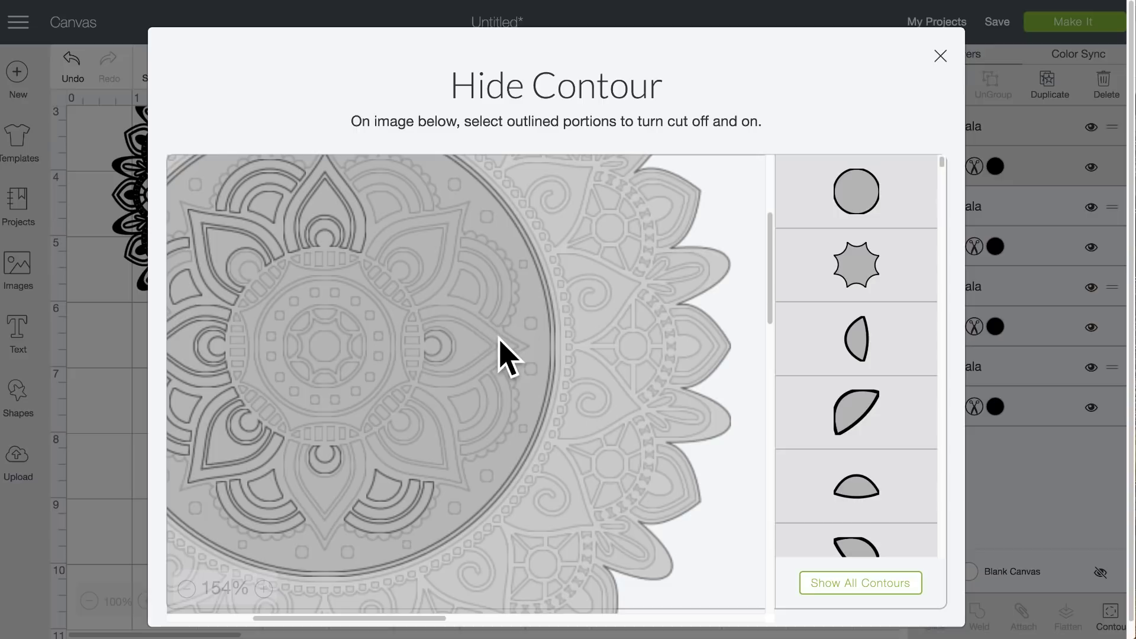
left_click(416, 269)
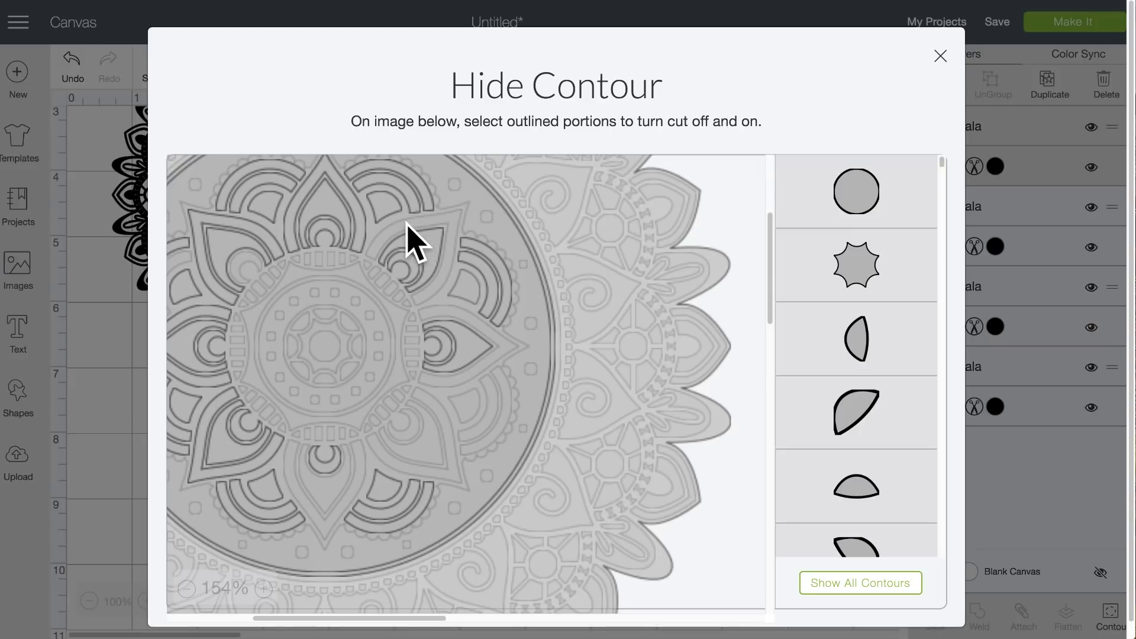
left_click(495, 343)
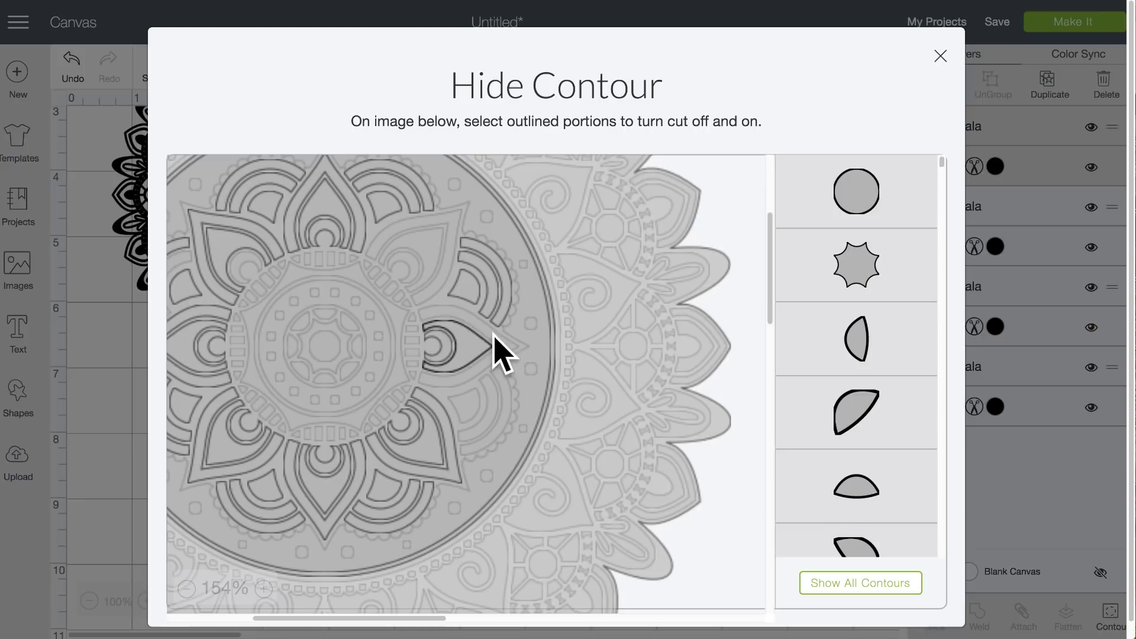
left_click(365, 265)
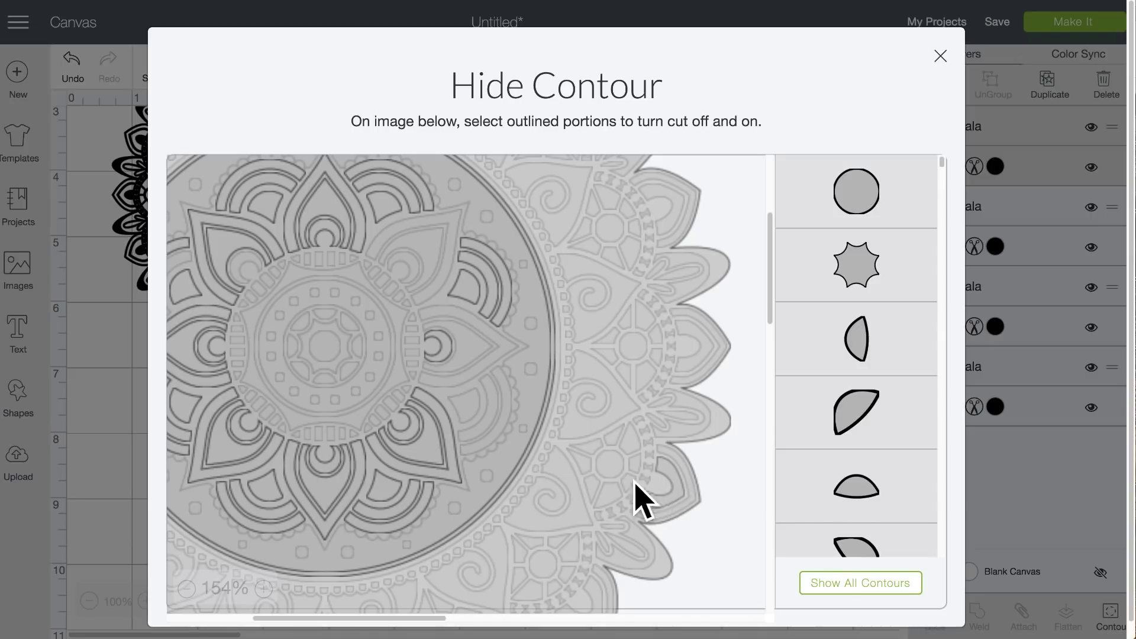
left_click(470, 464)
left_click(480, 440)
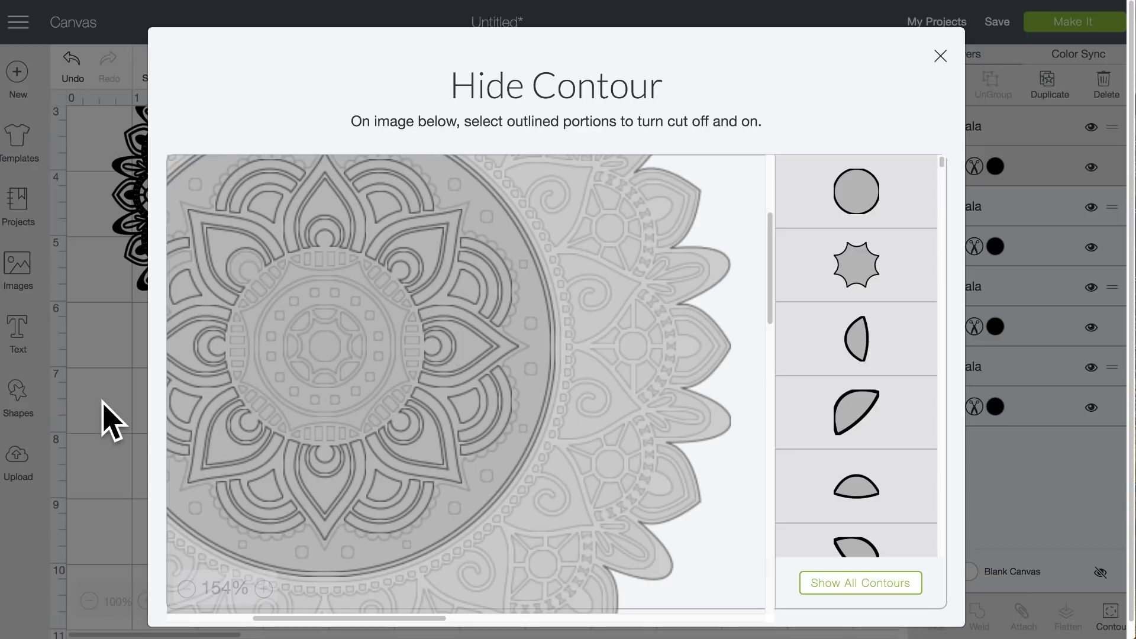
- Reopen Contour for the copied mandala, hide the stray spiral cutout and turn off the outermost petal outline
left_click(112, 421)
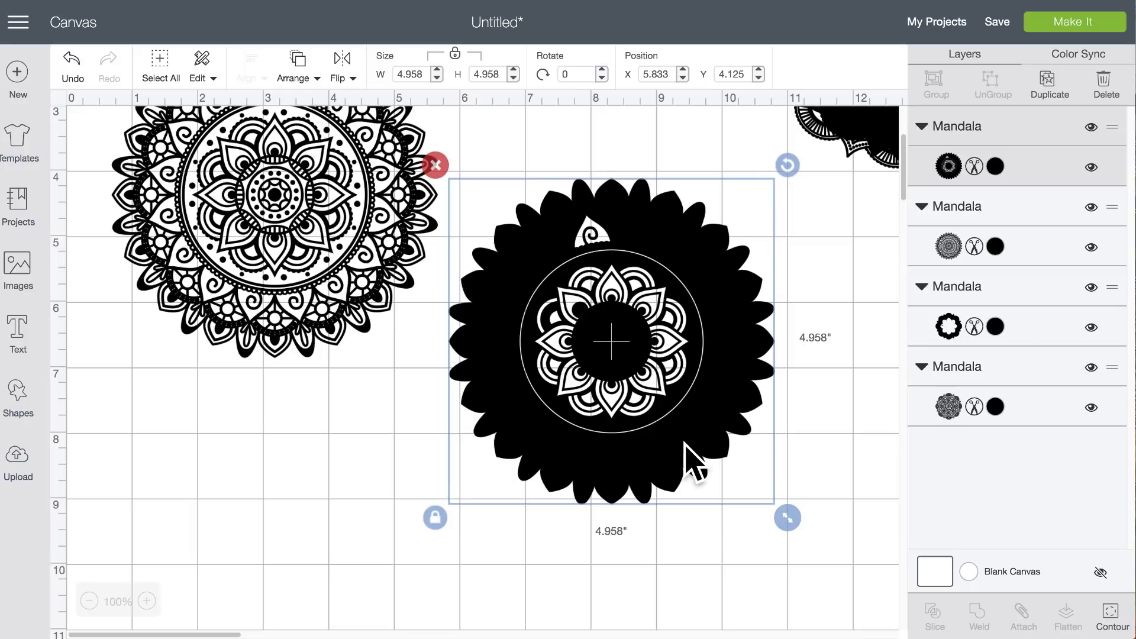
left_click(1112, 614)
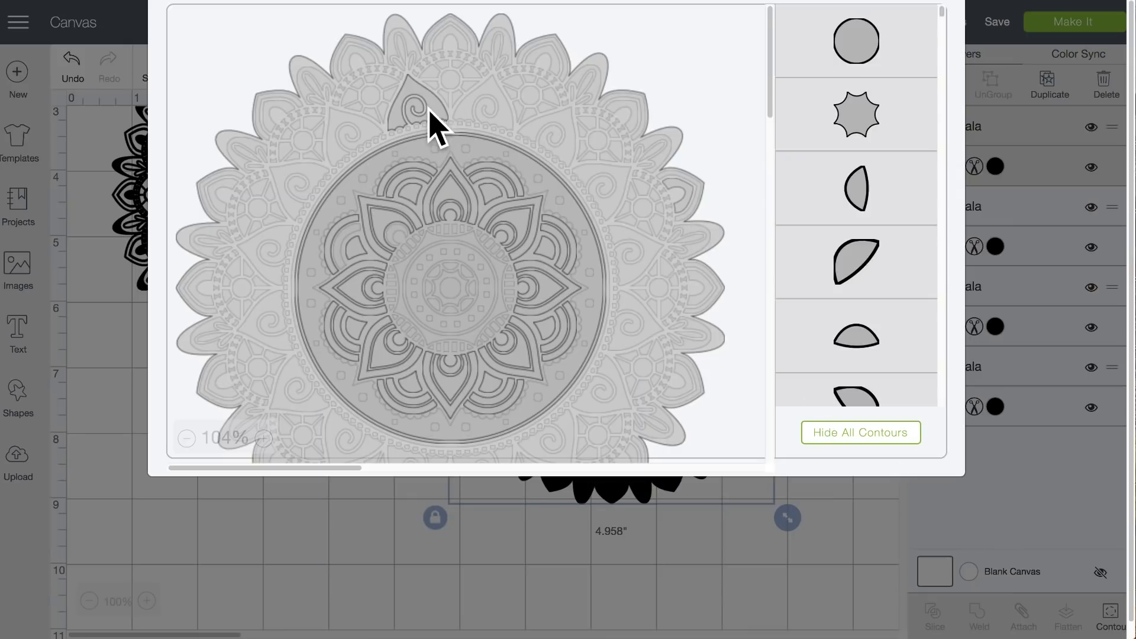
scroll(438, 122, "up", 3)
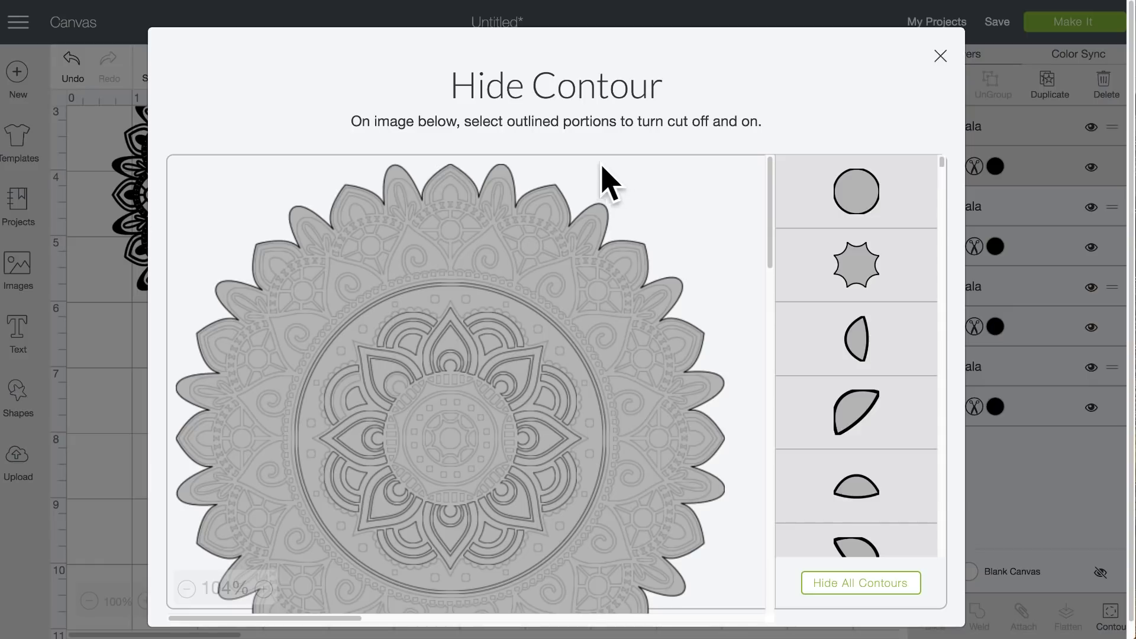
left_click(568, 191)
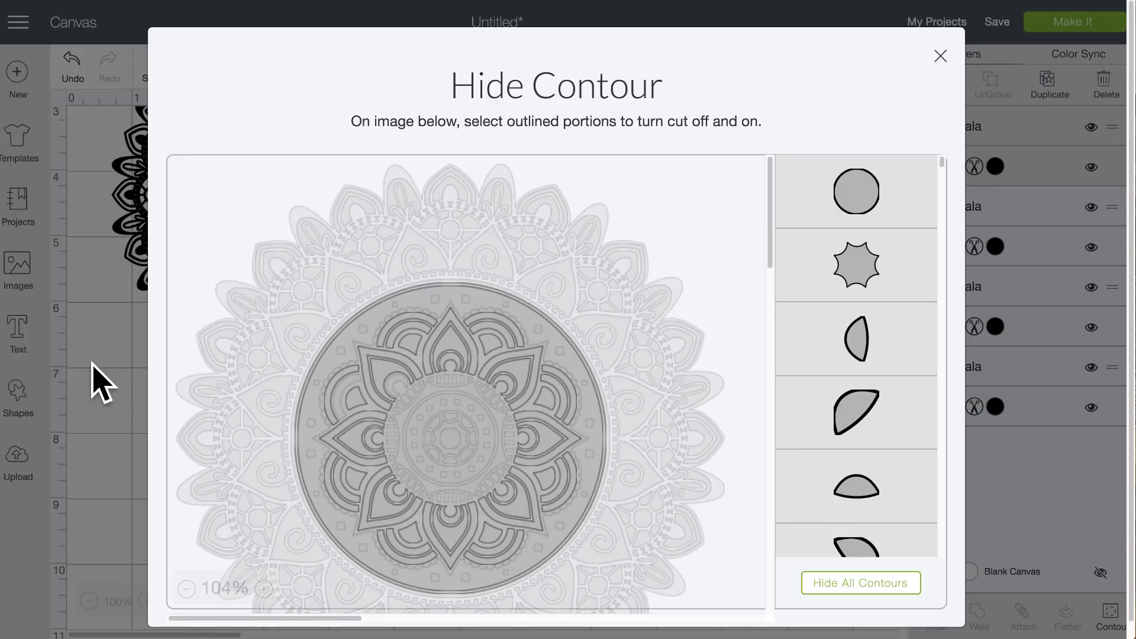
left_click(93, 363)
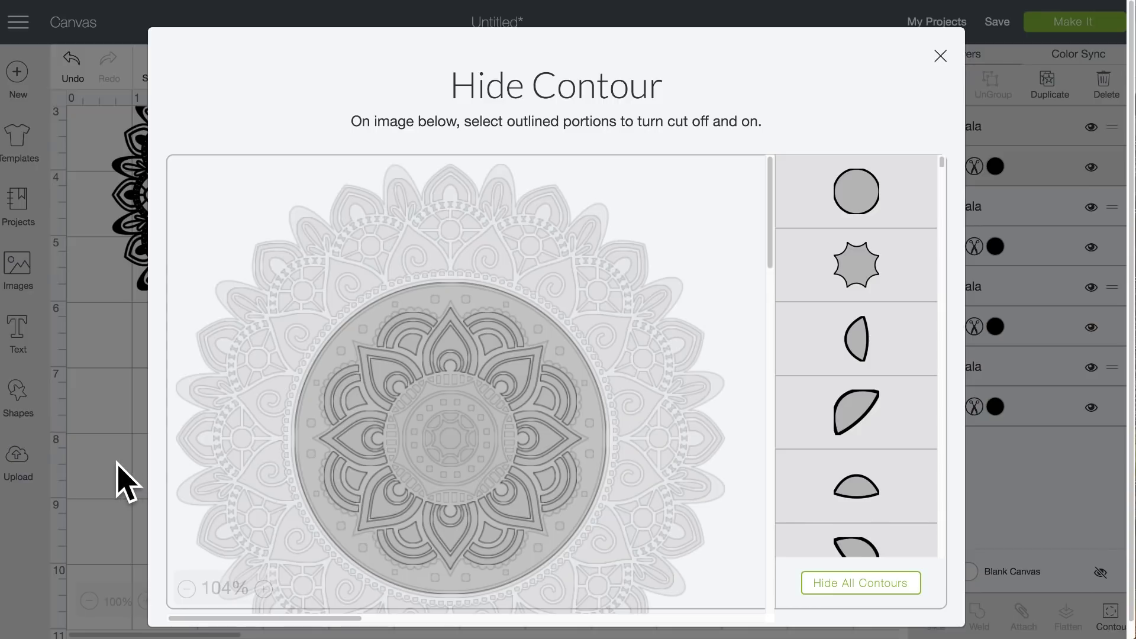
- Hide the circle outlines around the inner flower in Contour, keeping only the petal ring
left_click(121, 483)
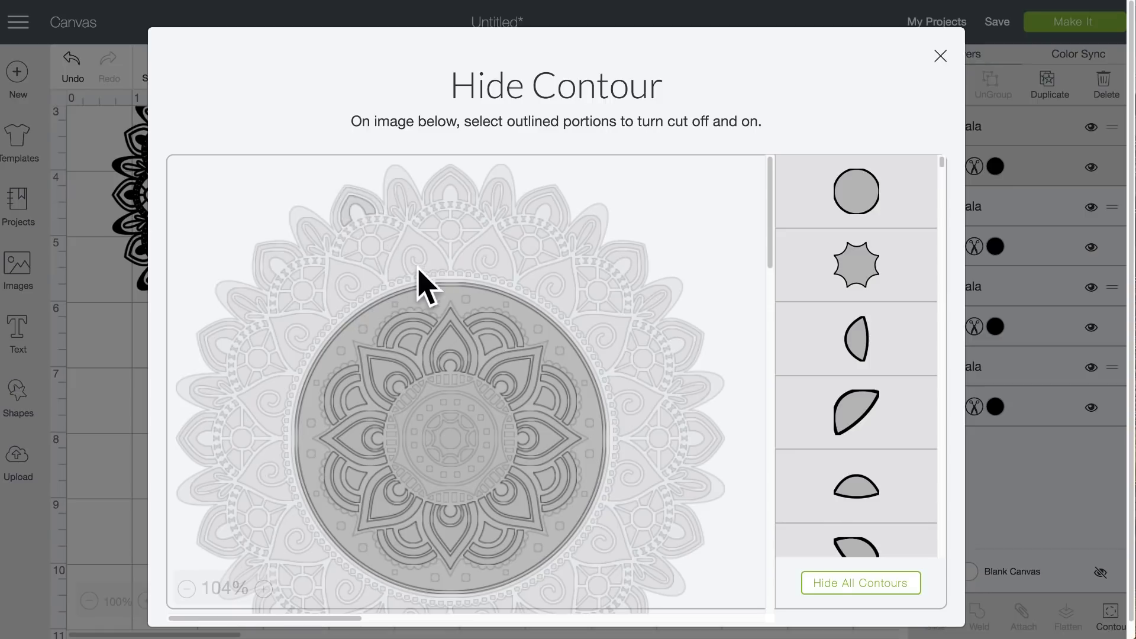
left_click(451, 286)
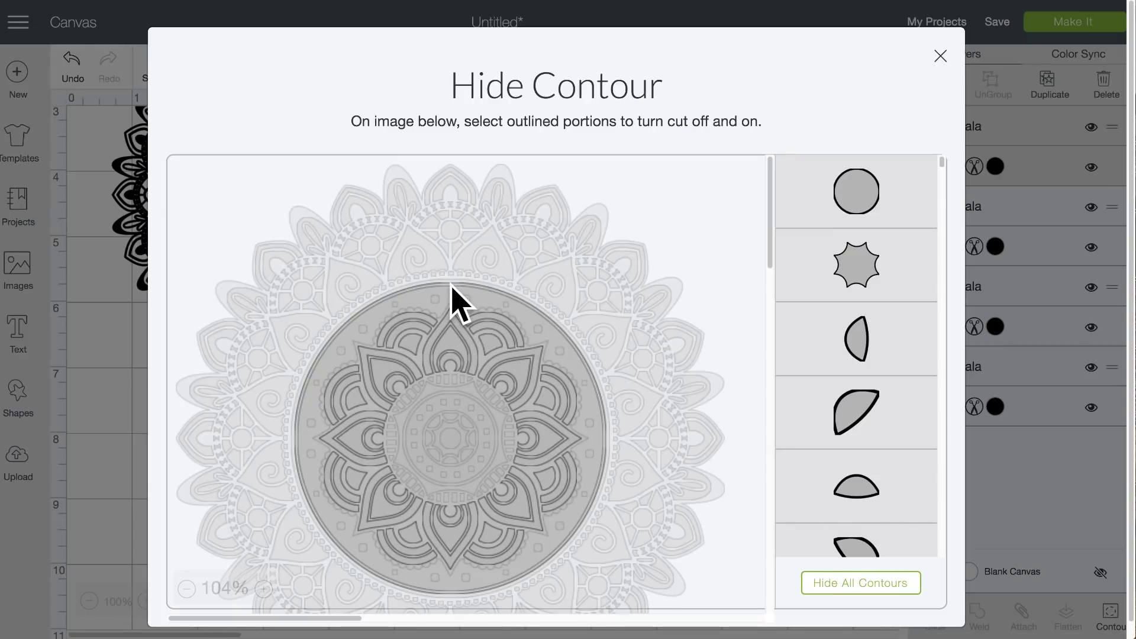
left_click(448, 285)
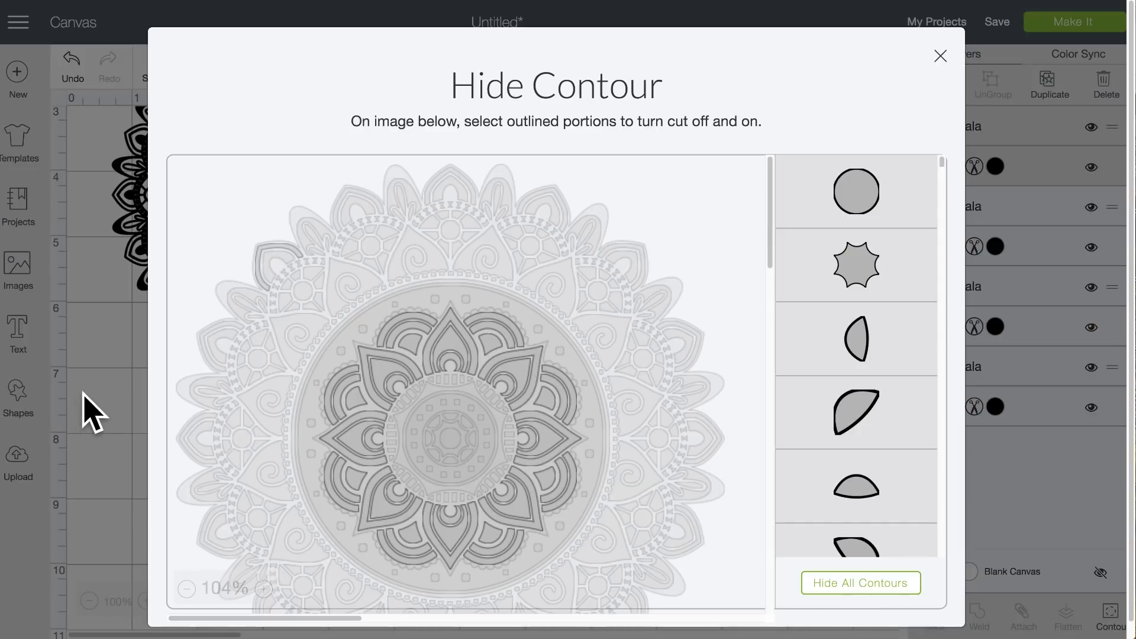
left_click(90, 414)
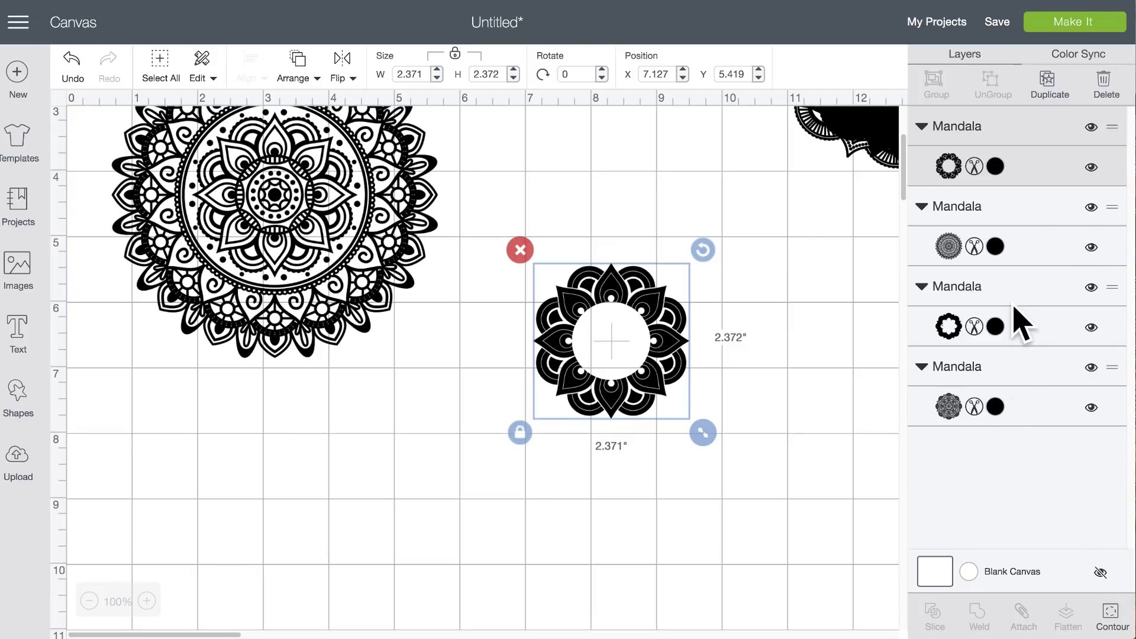
- Colour the isolated petal ring Rose Pink and lay it over the inner flower of the original round mandala
left_click(995, 168)
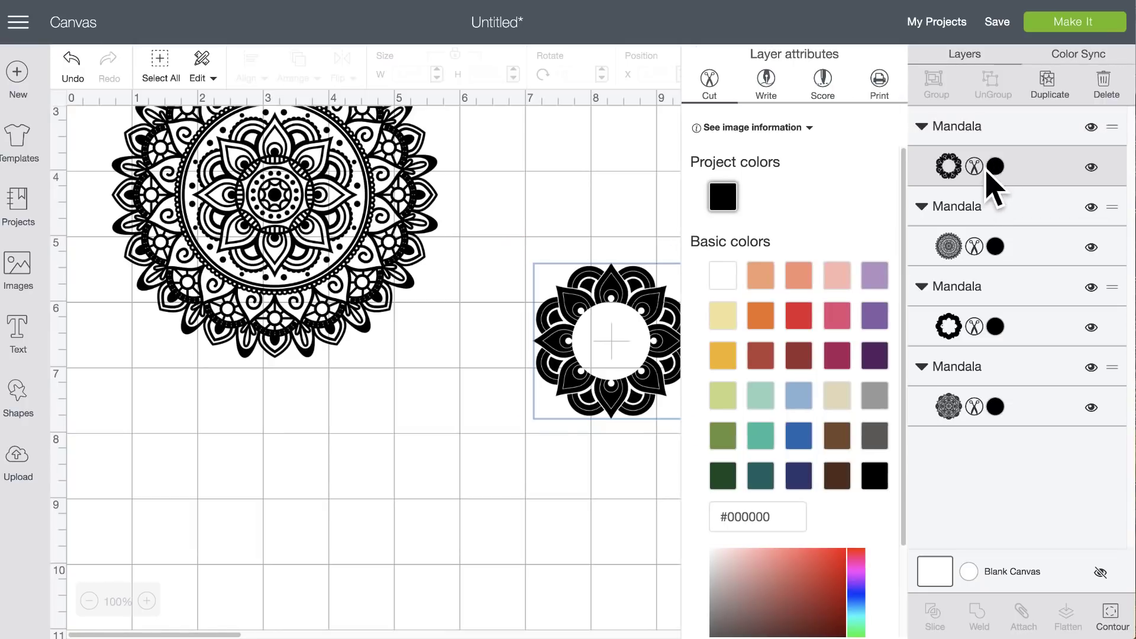
left_click(839, 323)
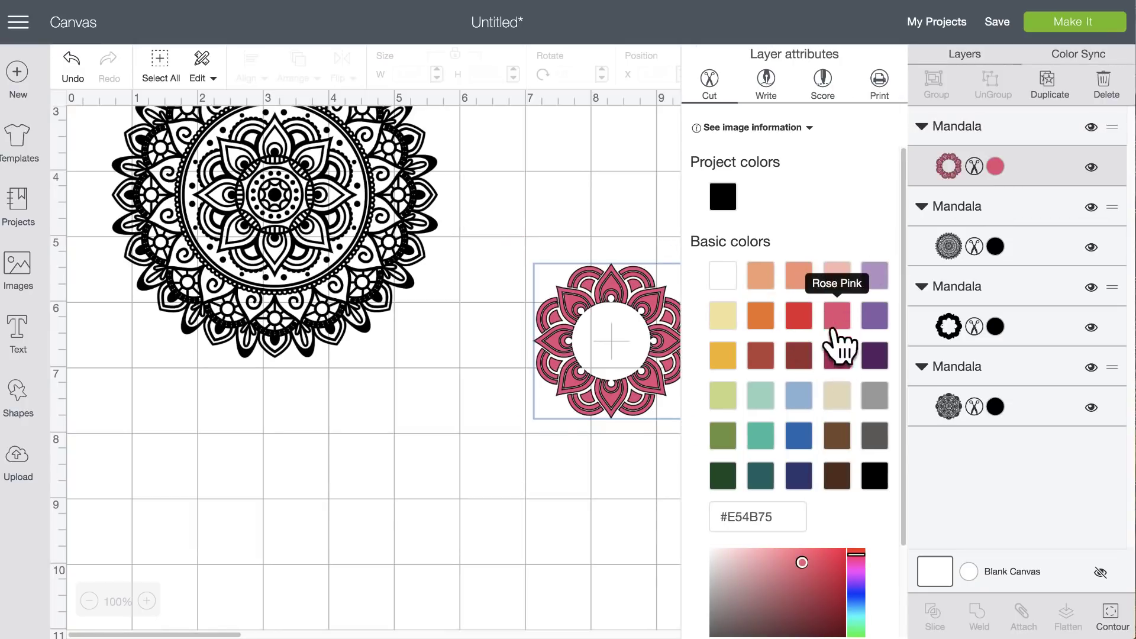
left_click(658, 316)
left_click_drag(662, 319, 318, 154)
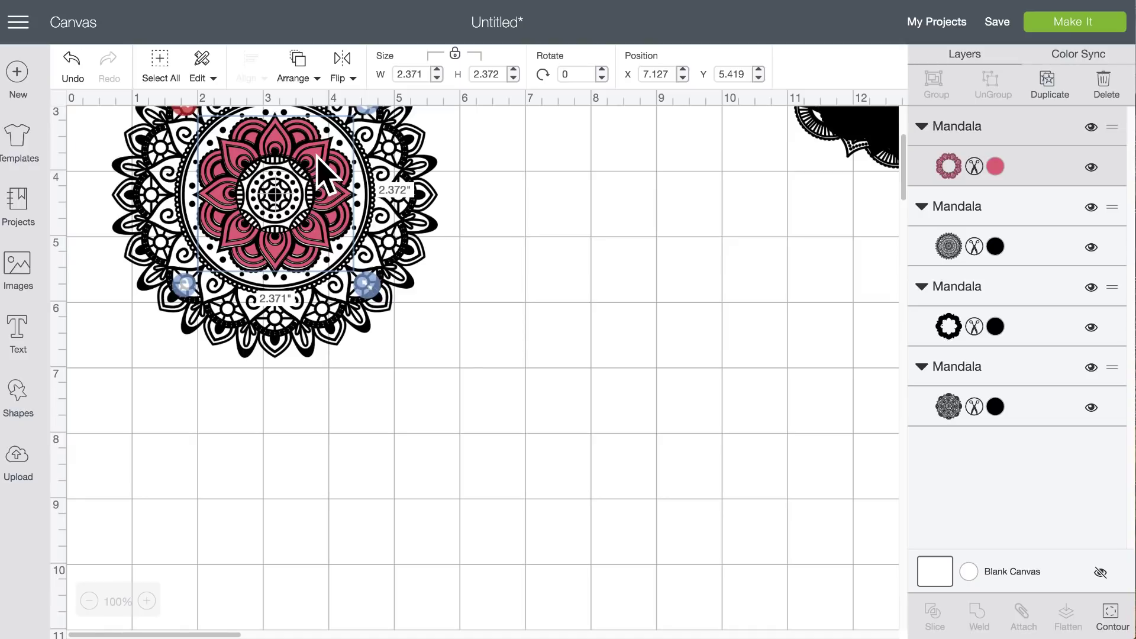
- Restore the scalloped outline around the pink flower in Contour, and place the flower over the centre of the round mandala
left_click_drag(323, 174, 624, 325)
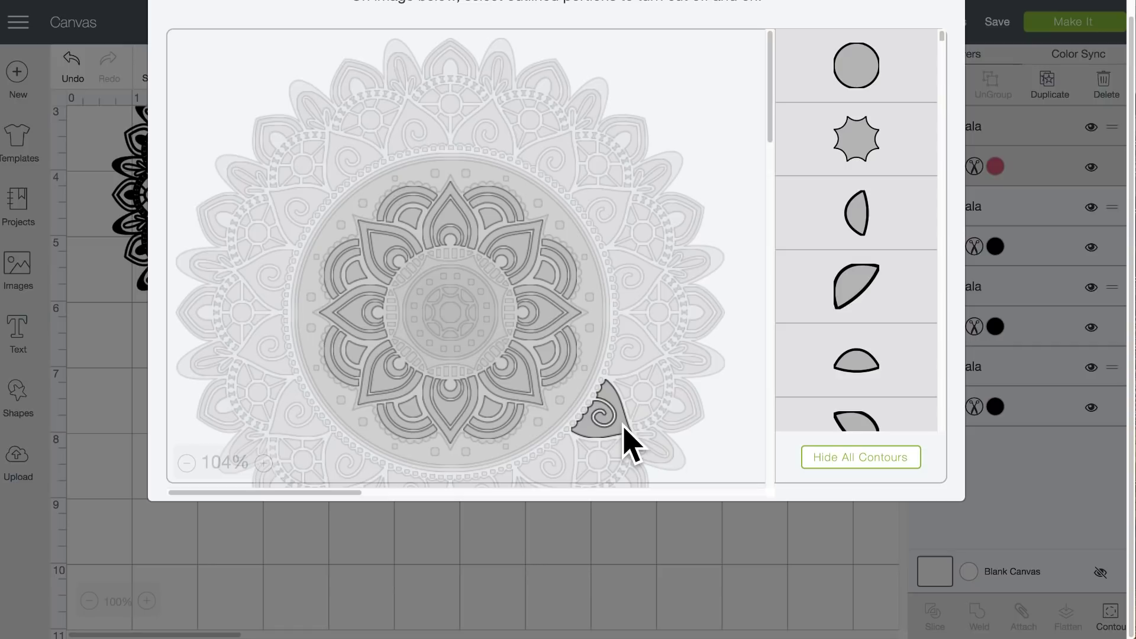
scroll(623, 429, "up", 2)
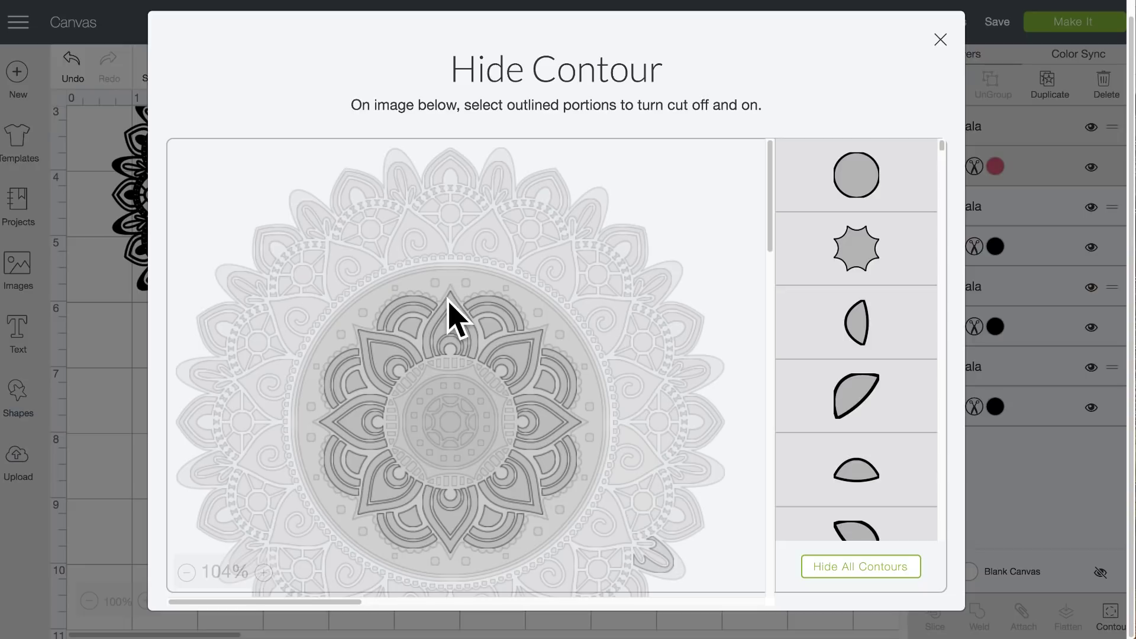
left_click(414, 295)
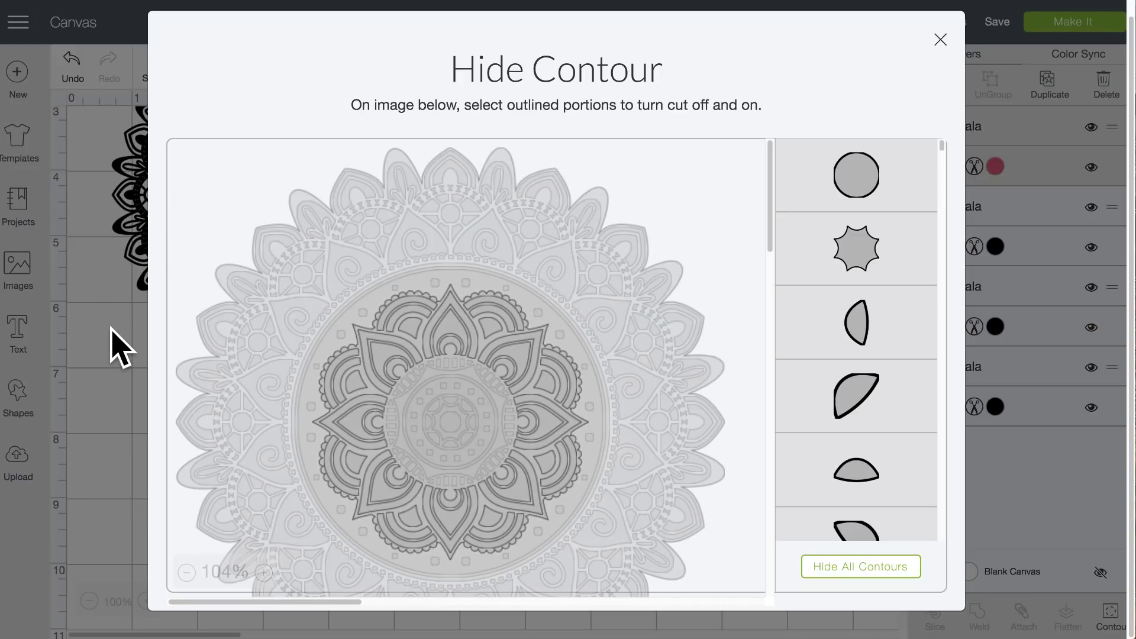
left_click(113, 333)
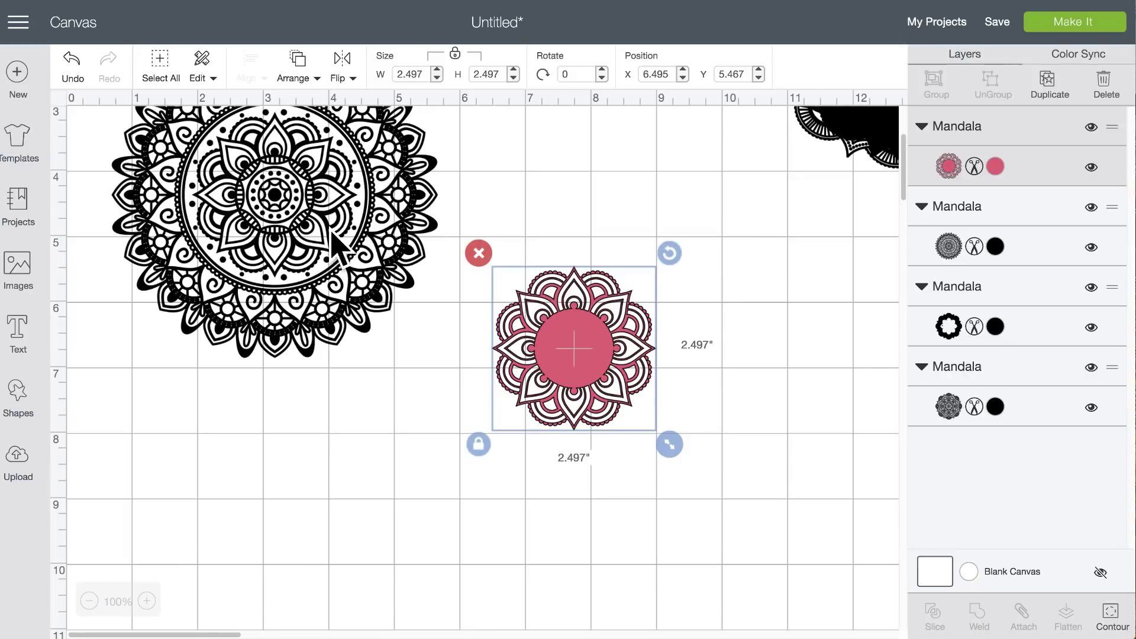
left_click_drag(589, 356, 286, 202)
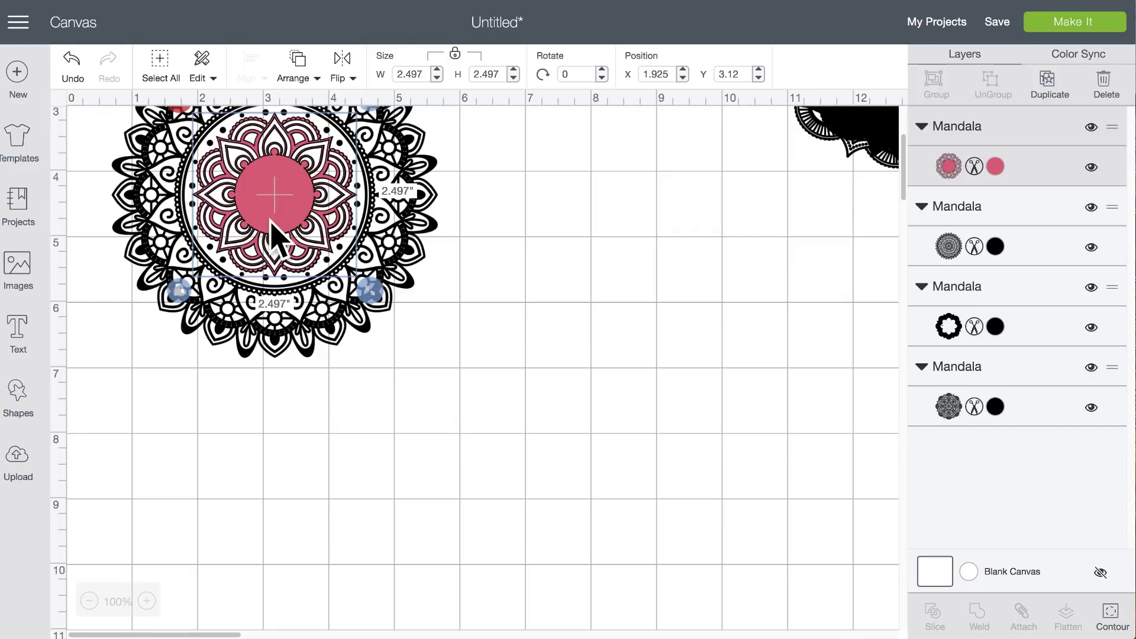
mouse_move(279, 207)
left_mouse_down()
mouse_move(260, 208)
mouse_move(532, 233)
mouse_move(240, 184)
mouse_move(259, 204)
mouse_move(285, 208)
left_mouse_up()
- Move the black flower-shaped ring off the other mandala to X 6.708, Y 0.264 and colour it Lilac
scroll(690, 258, "up", 3)
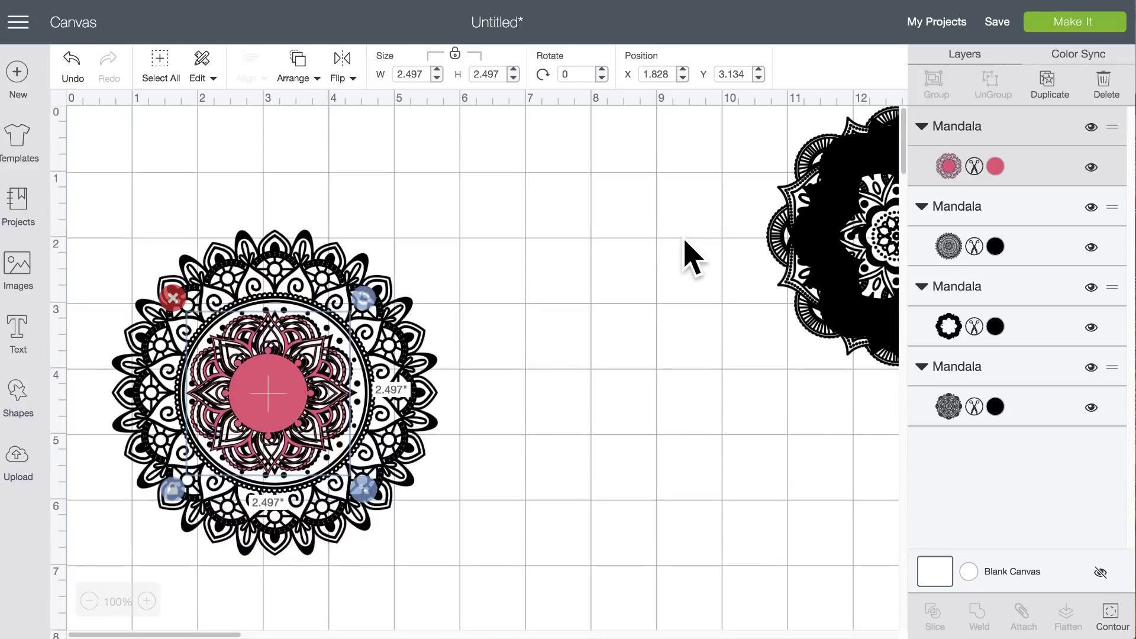
left_click_drag(807, 254, 533, 256)
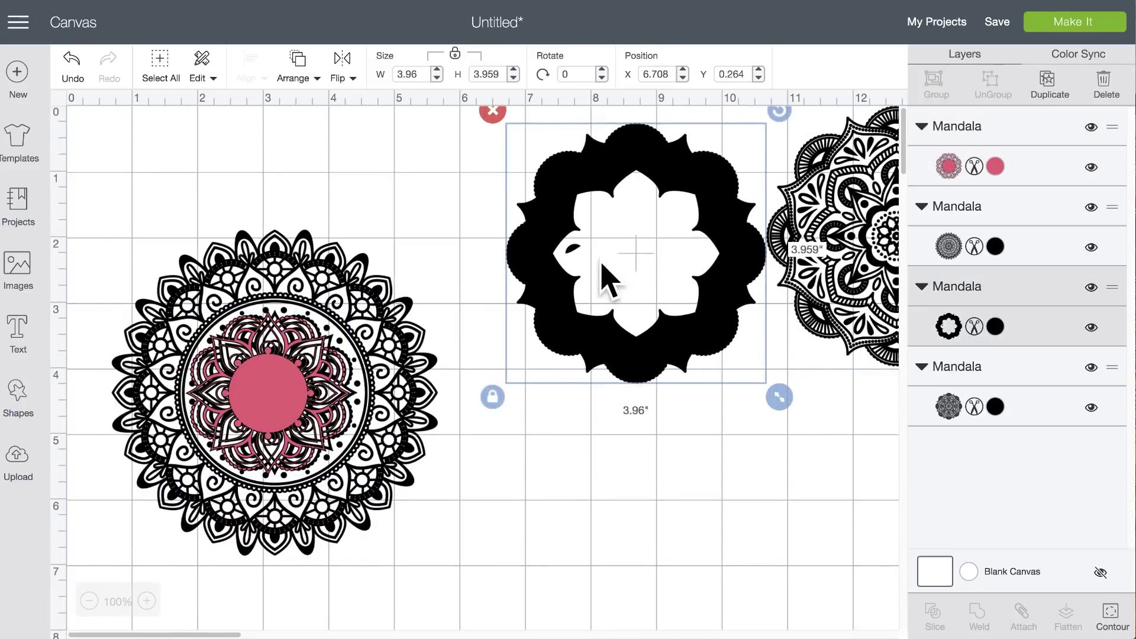
left_click(997, 327)
left_click(870, 290)
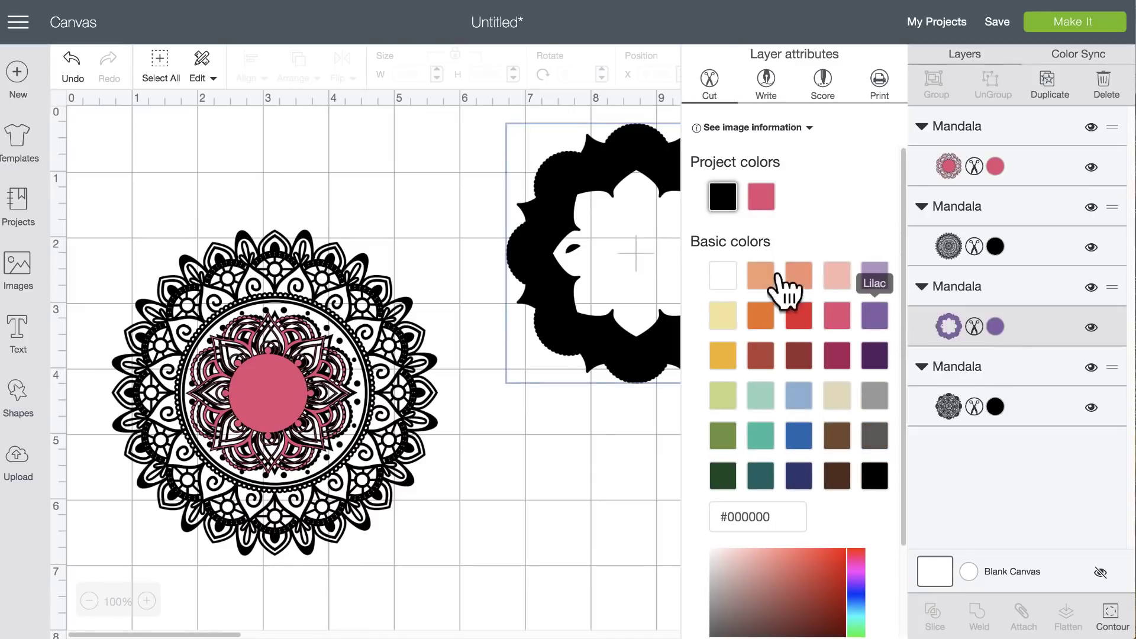
left_click(537, 244)
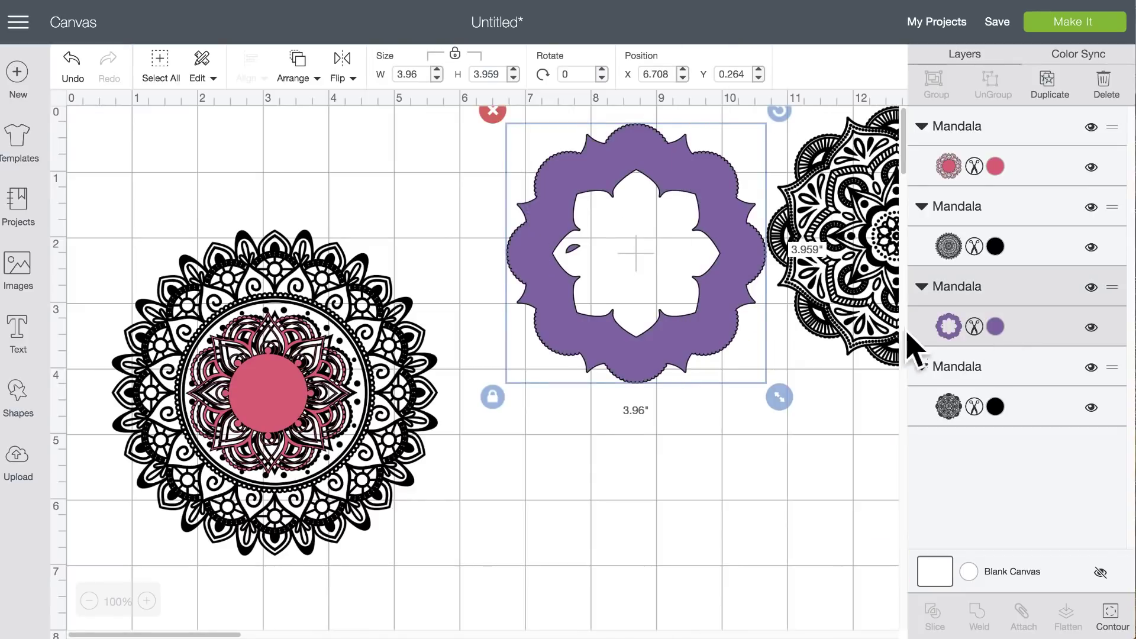
- Place the detailed mandala over the purple ring at X 6.722, Y 0.236 and bring it to the front
left_click_drag(870, 296, 610, 308)
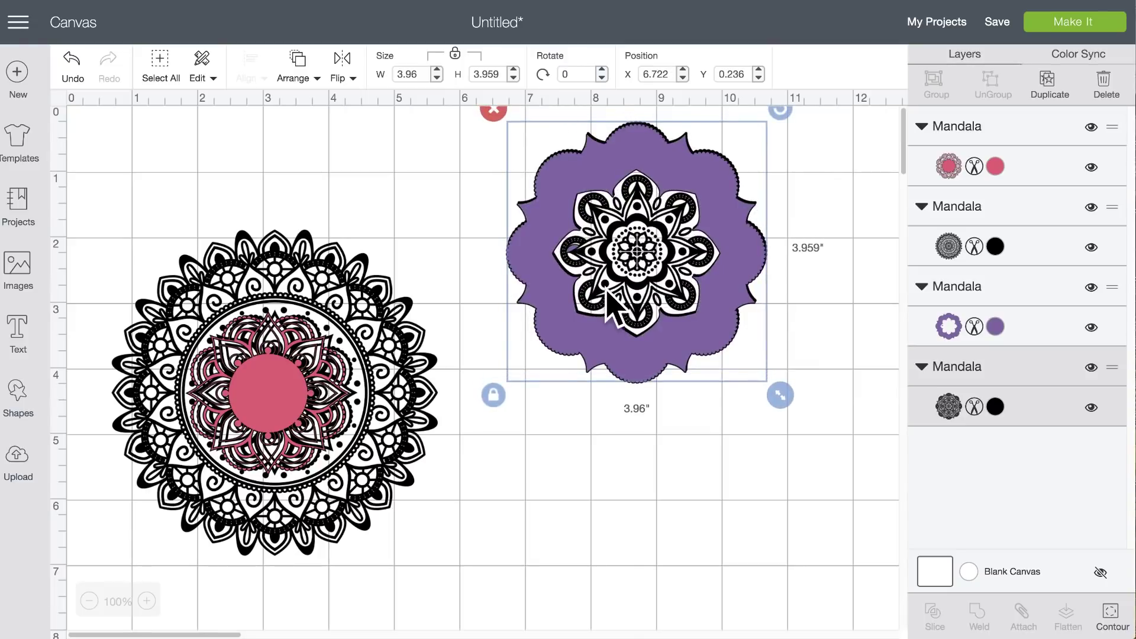
left_click(297, 74)
left_click(326, 178)
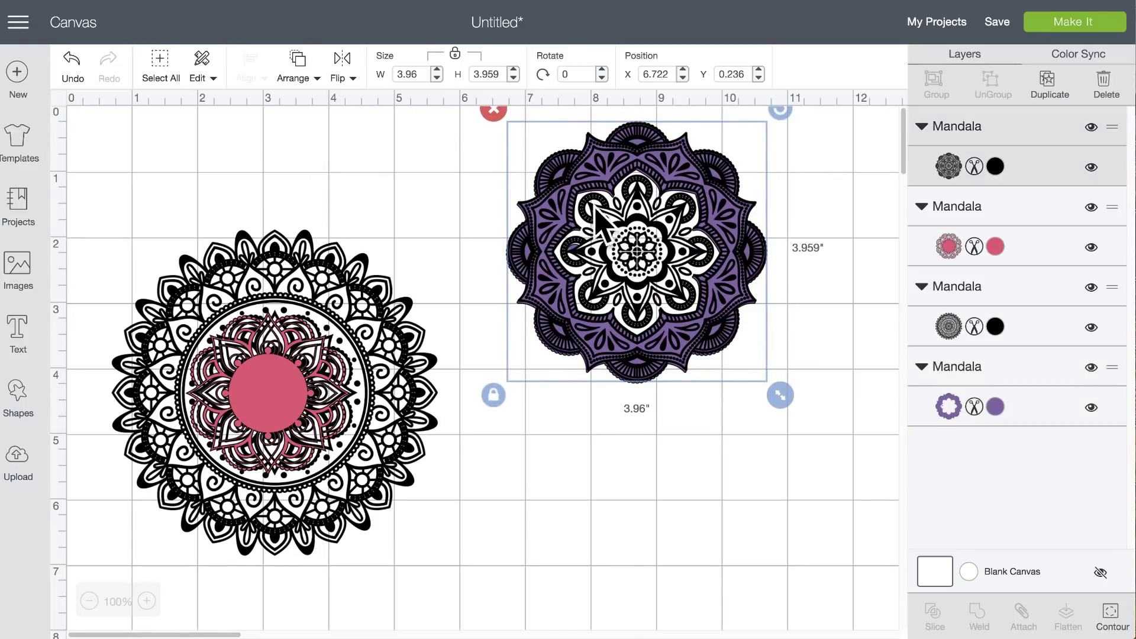
- Recolour the detailed mandala layered on the purple ring to Candy Crystal
left_click(843, 231)
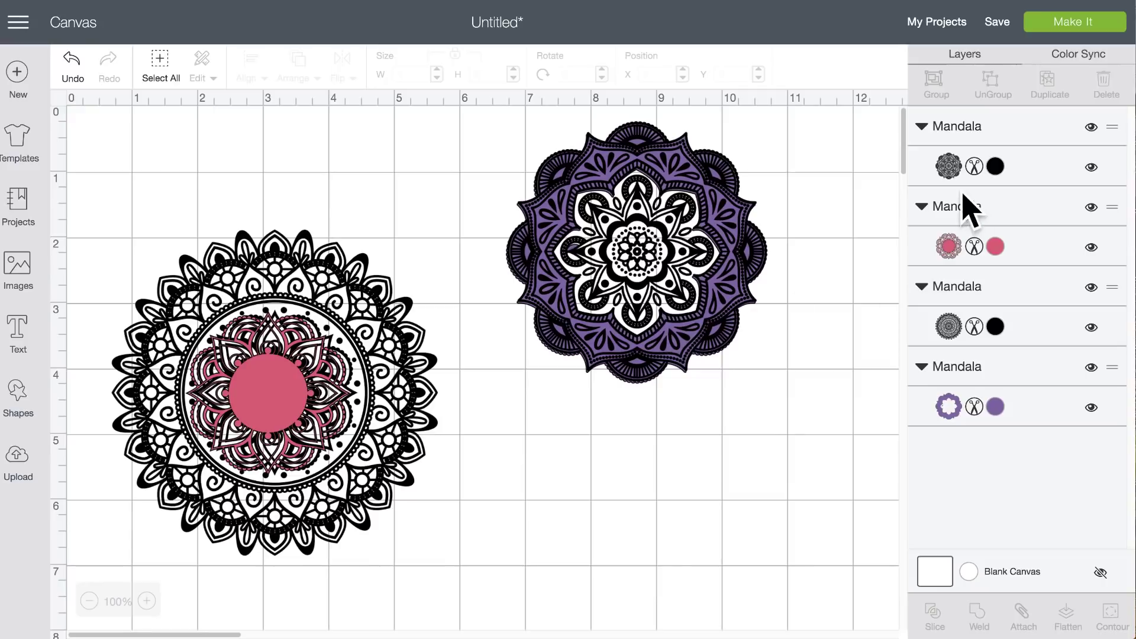
left_click(958, 176)
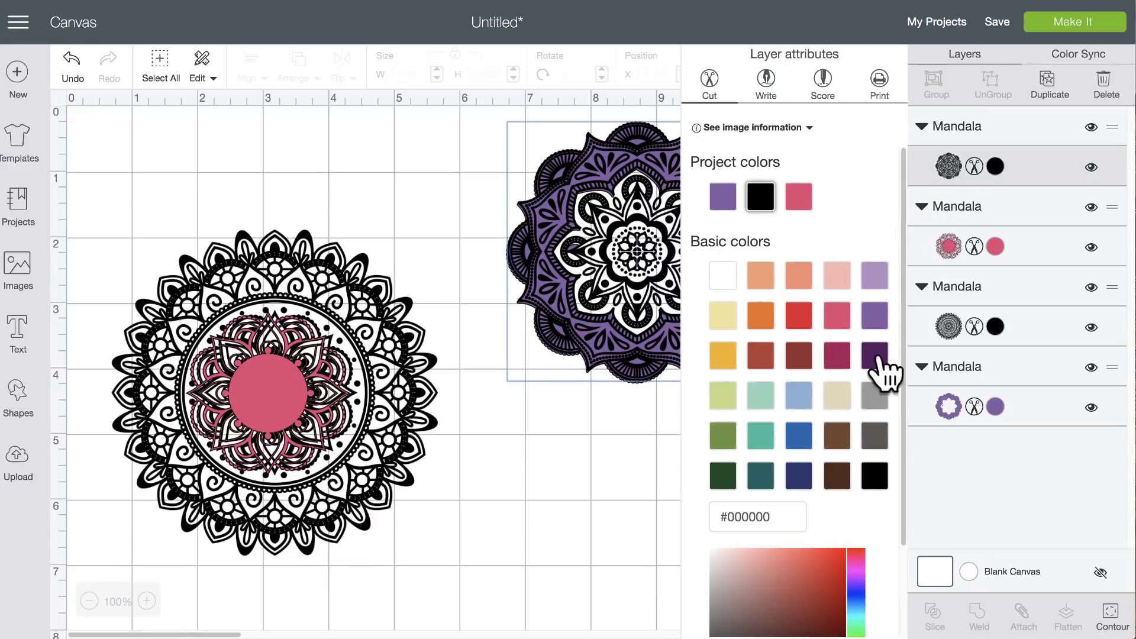
left_click(760, 441)
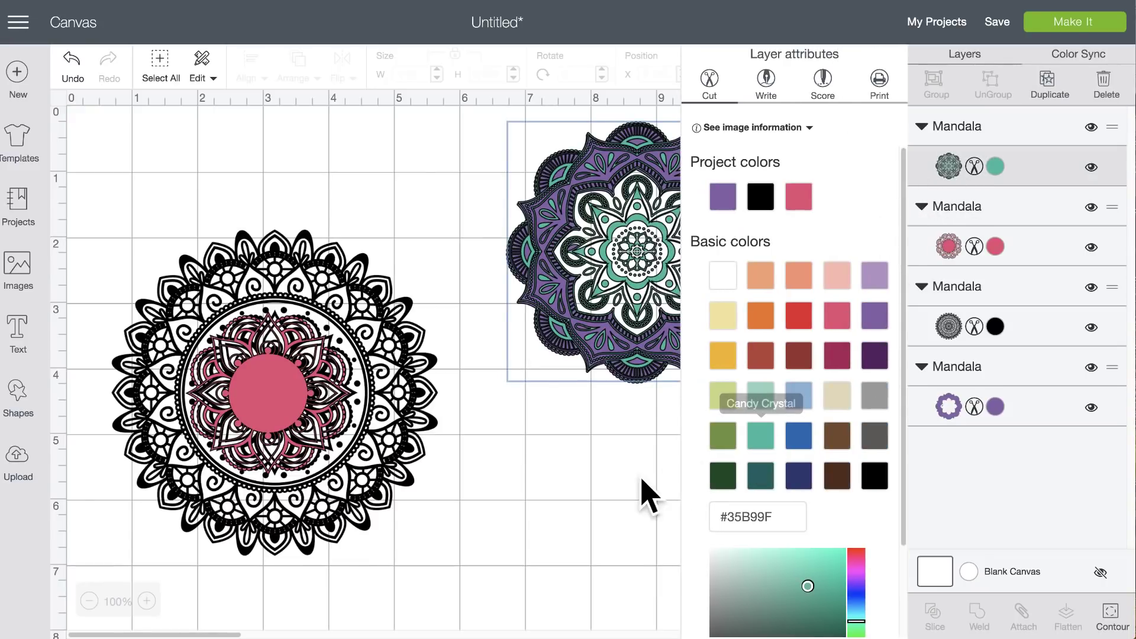
left_click(621, 483)
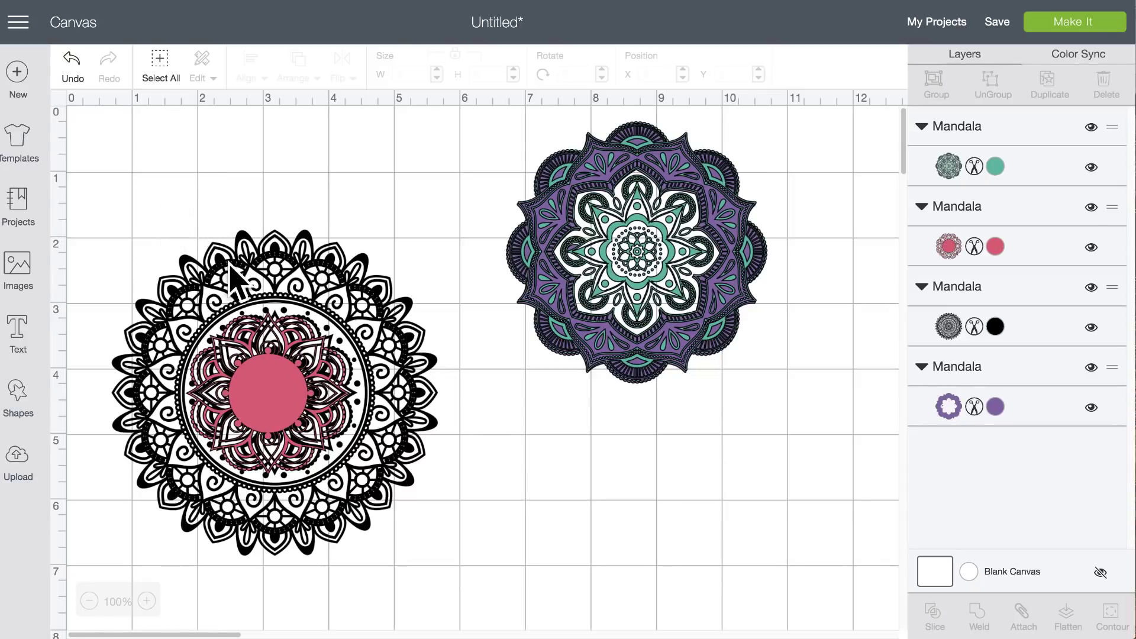
- Search the image library's cartridges for "hide" and open the Hide & Seek Phrases and Sentiments cartridge
scroll(248, 213, "down", 3)
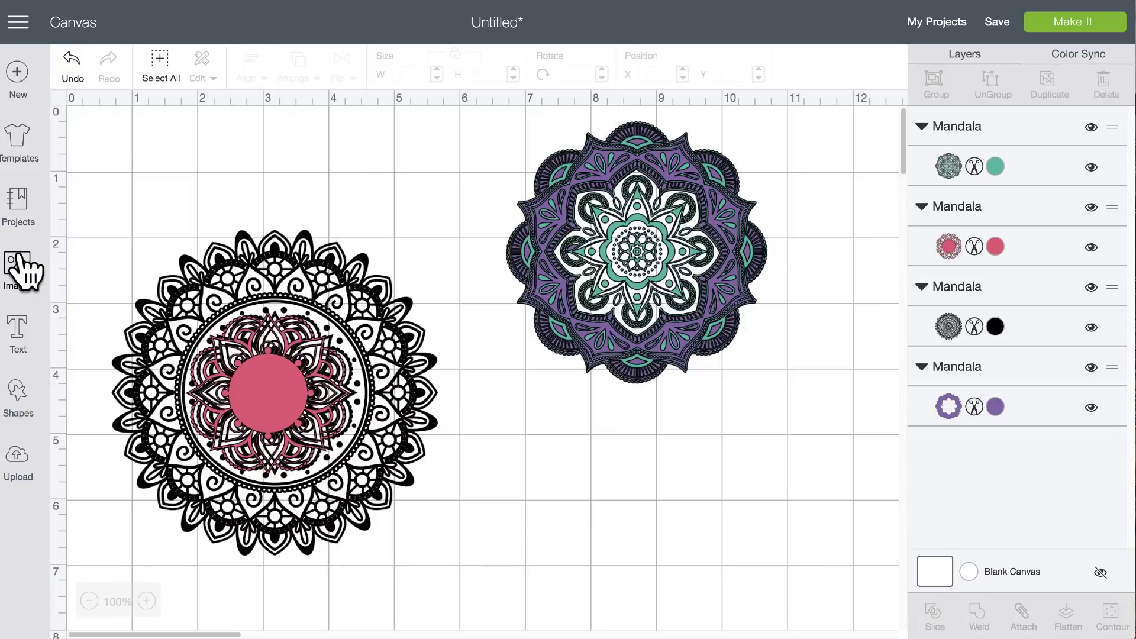
left_click(17, 267)
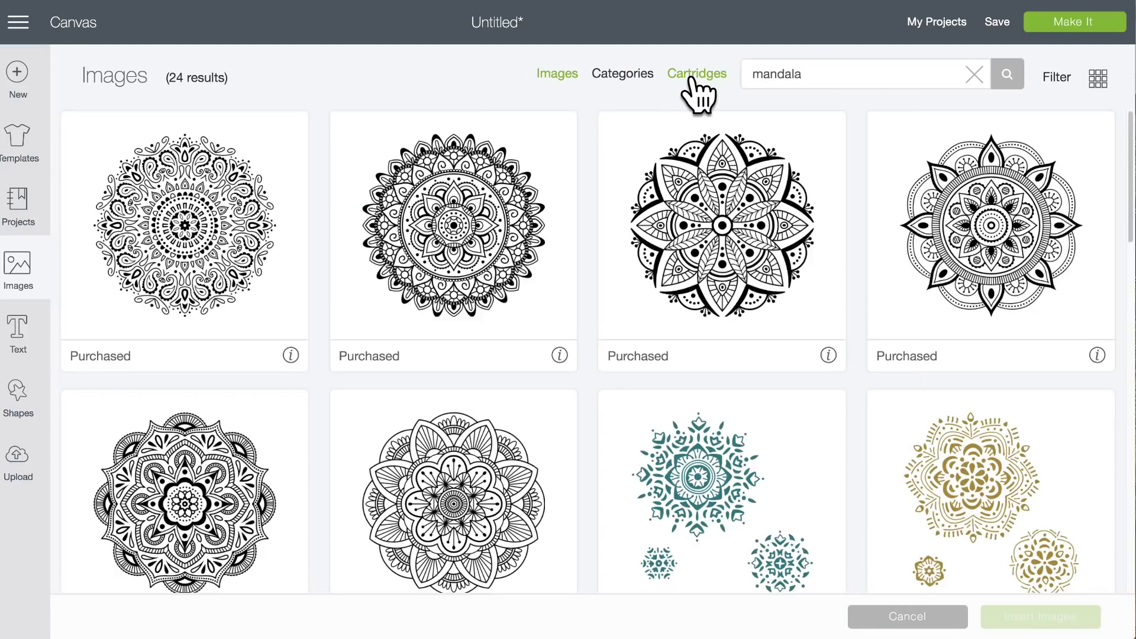
left_click(692, 81)
double_click(787, 73)
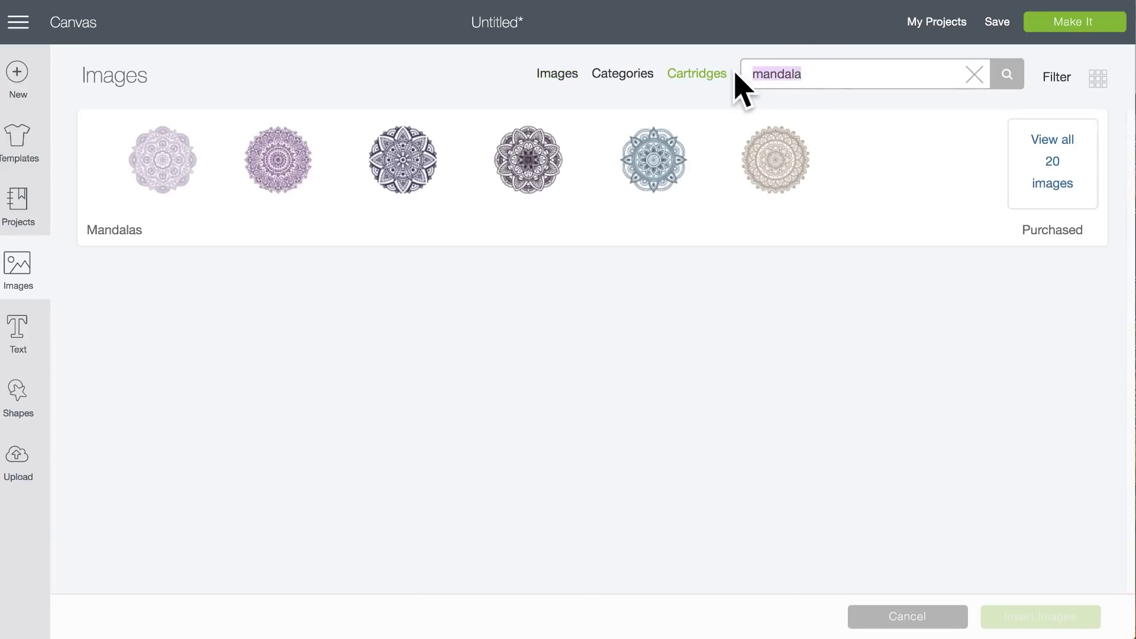
type("hi")
key("Return")
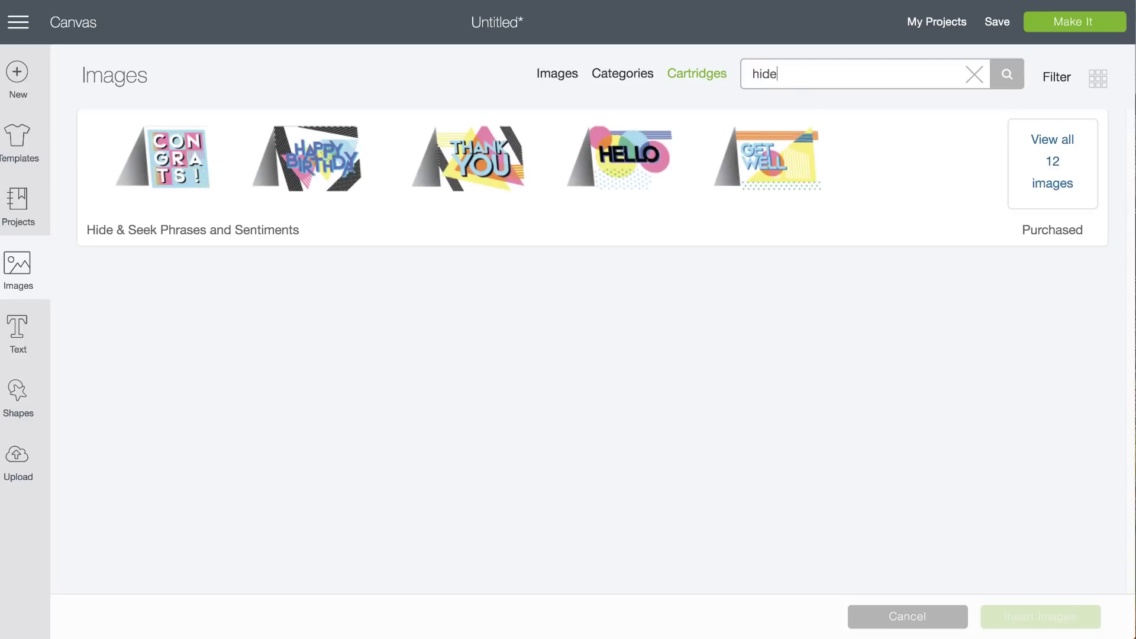
left_click(598, 184)
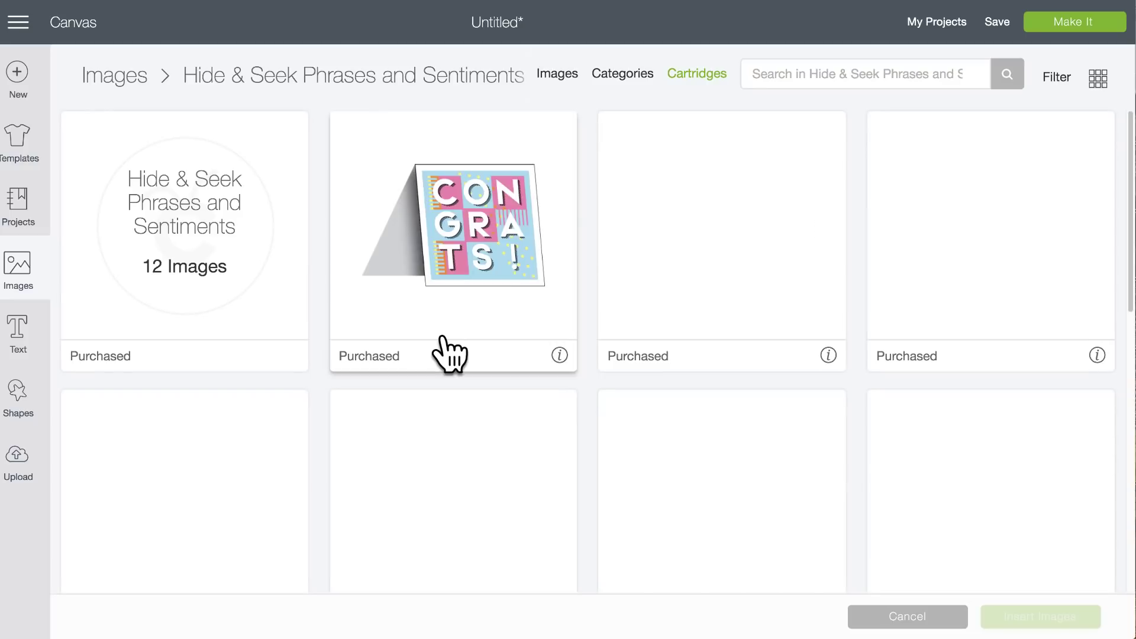
- Insert the Hello card image from the Hide & Seek Phrases and Sentiments cartridge onto the canvas
scroll(473, 343, "down", 1)
left_click(1000, 204)
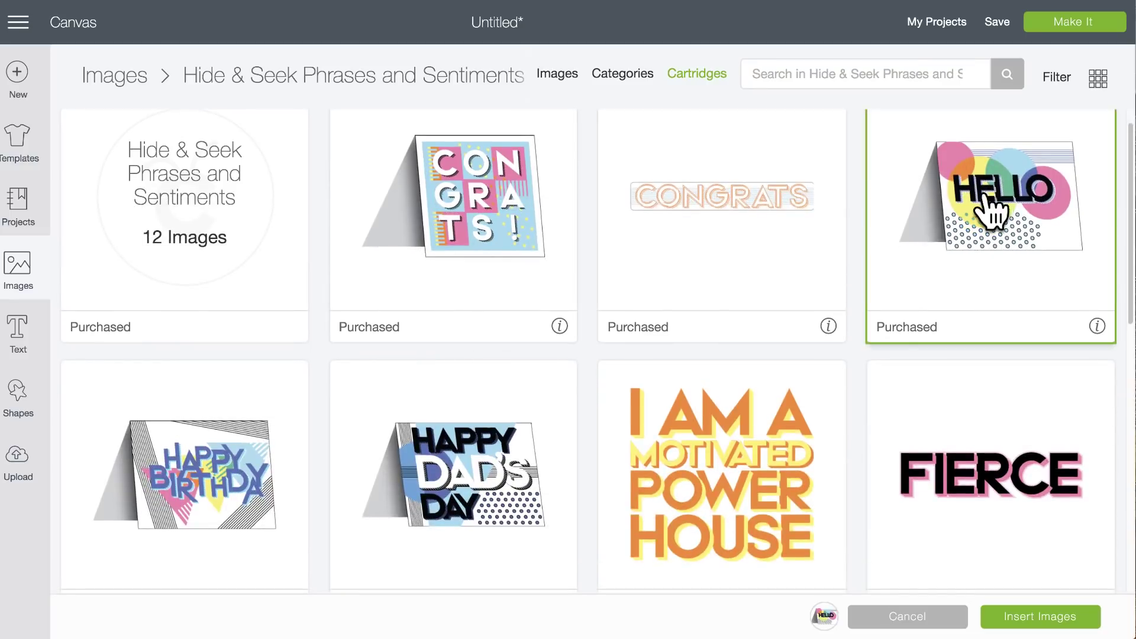
left_click(1074, 617)
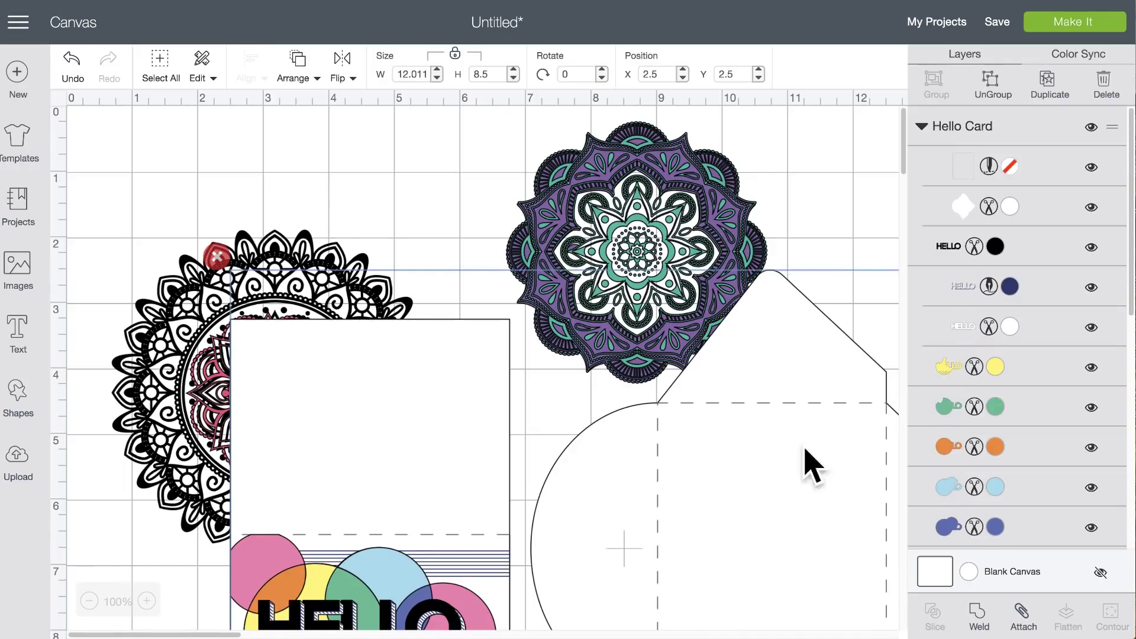
scroll(329, 539, "down", 6)
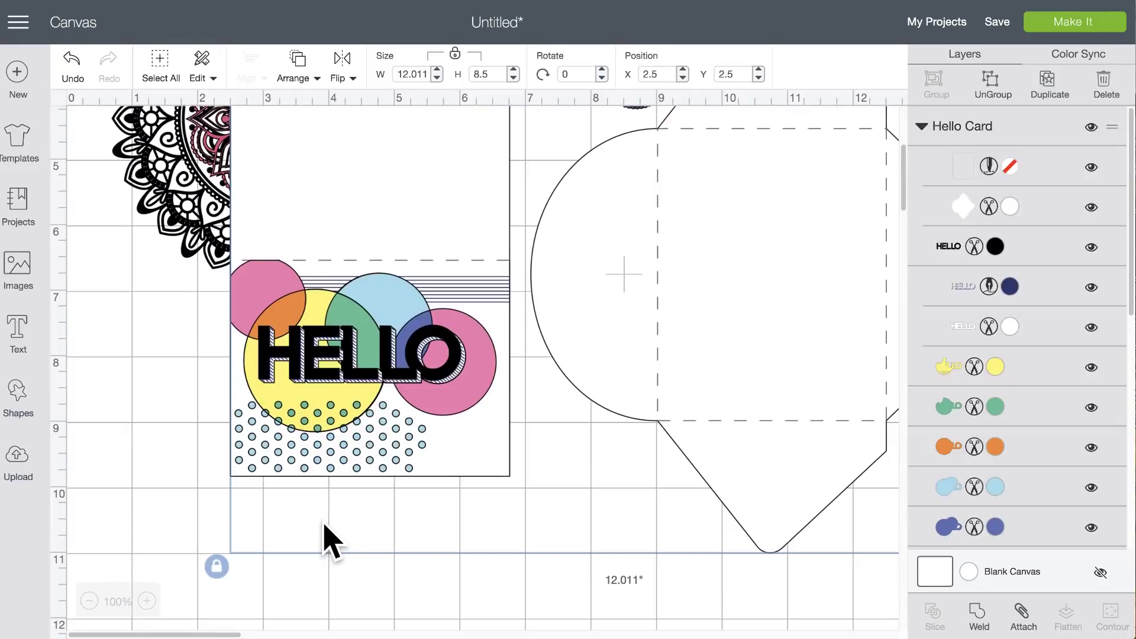
- Move the Hello card design to X 2.208, Y 4.486, ungroup it and delete the envelope piece
left_click_drag(388, 317, 368, 415)
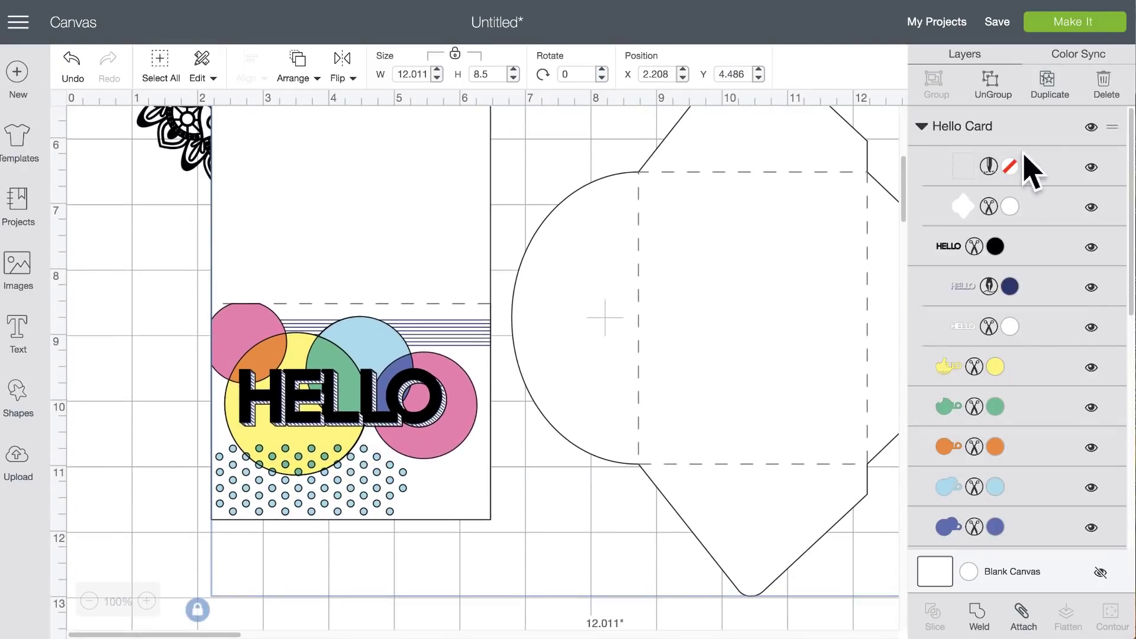
left_click(1006, 89)
left_click(681, 334)
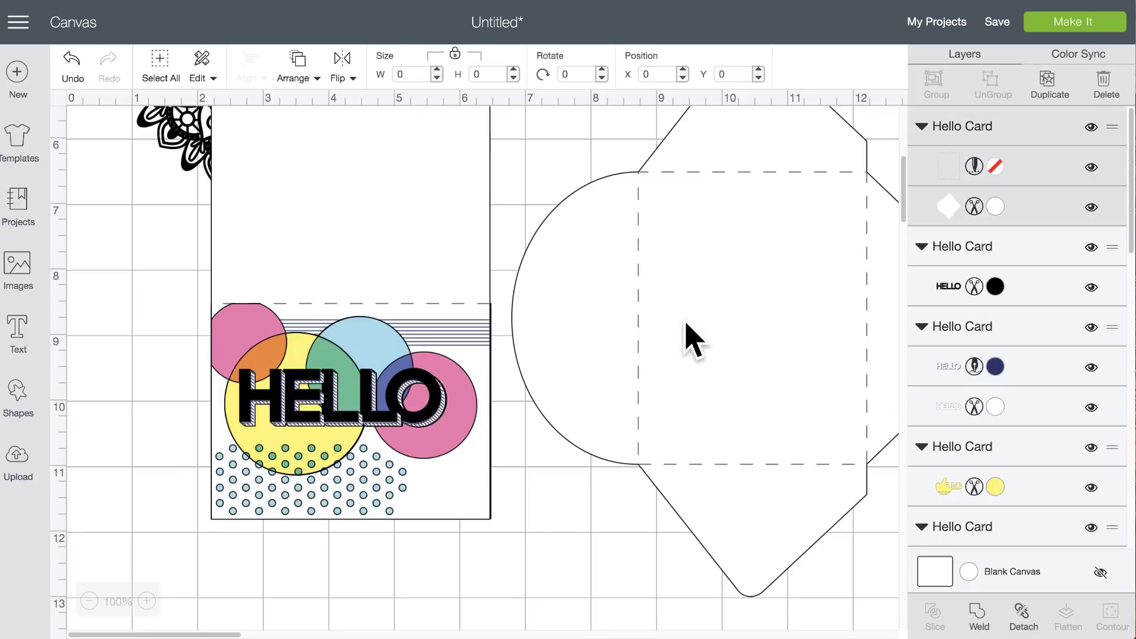
left_click_drag(666, 417, 667, 562)
left_click(550, 373)
- Delete the card base and the light blue background rectangle, and pull the light blue and pink circle layers out of the artwork
left_click_drag(431, 284, 981, 386)
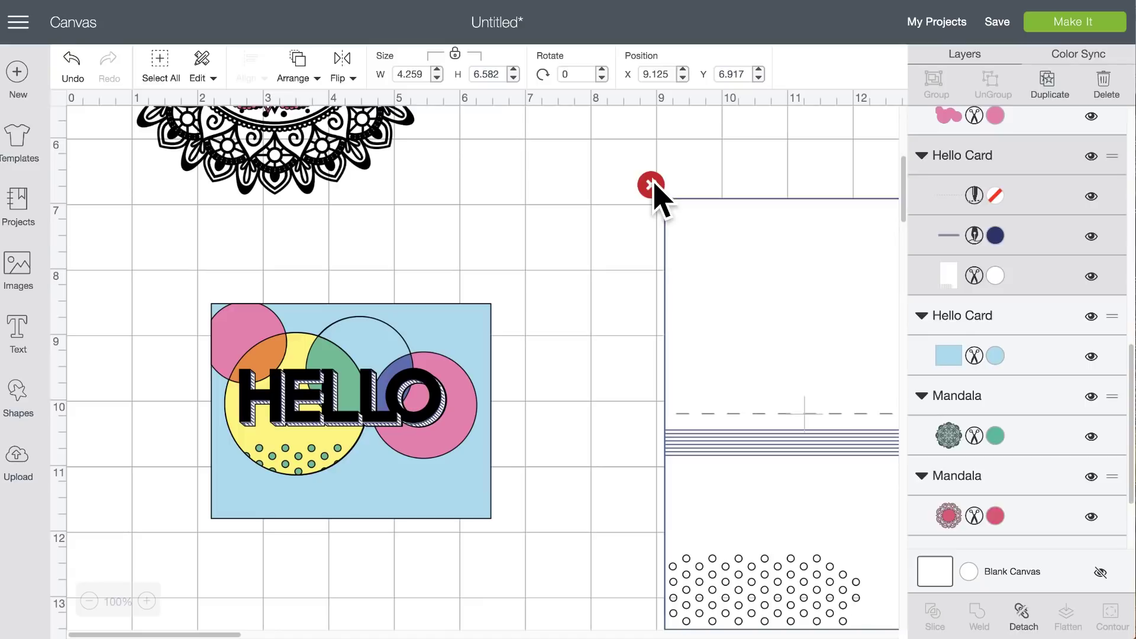
left_click(650, 187)
left_click(470, 311)
left_click_drag(487, 331, 873, 330)
left_click_drag(444, 339, 368, 397)
left_click_drag(489, 331, 823, 205)
left_click(533, 164)
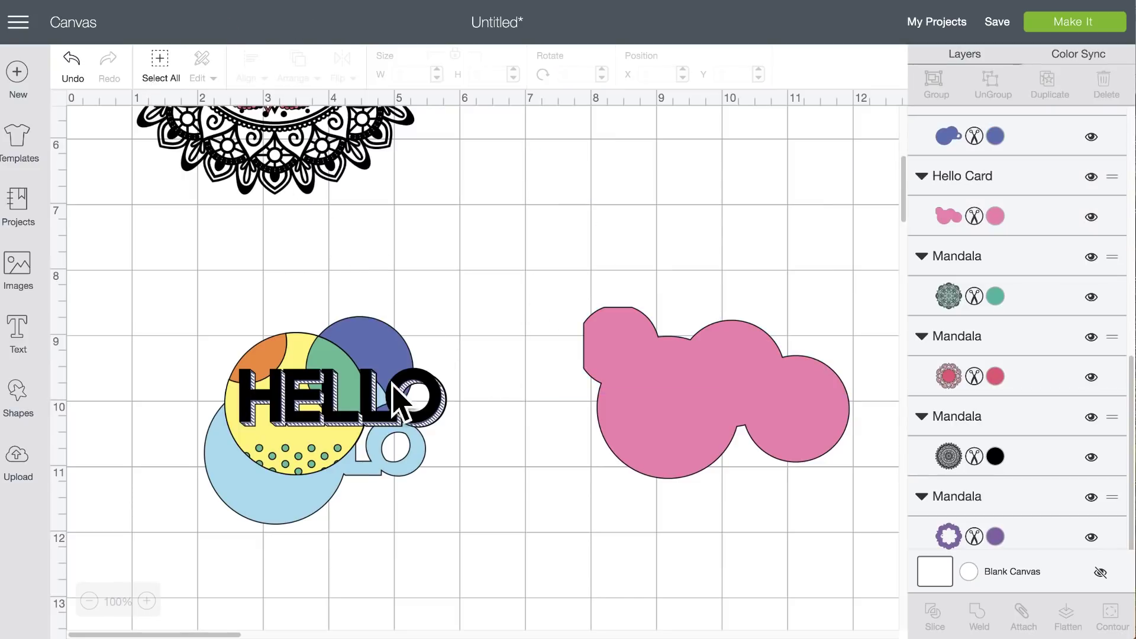
- Realign the light blue circles within the HELLO artwork and set the pink layer aside at X 6.861, Y 7.578
left_click_drag(279, 524, 284, 456)
left_click_drag(675, 418, 303, 408)
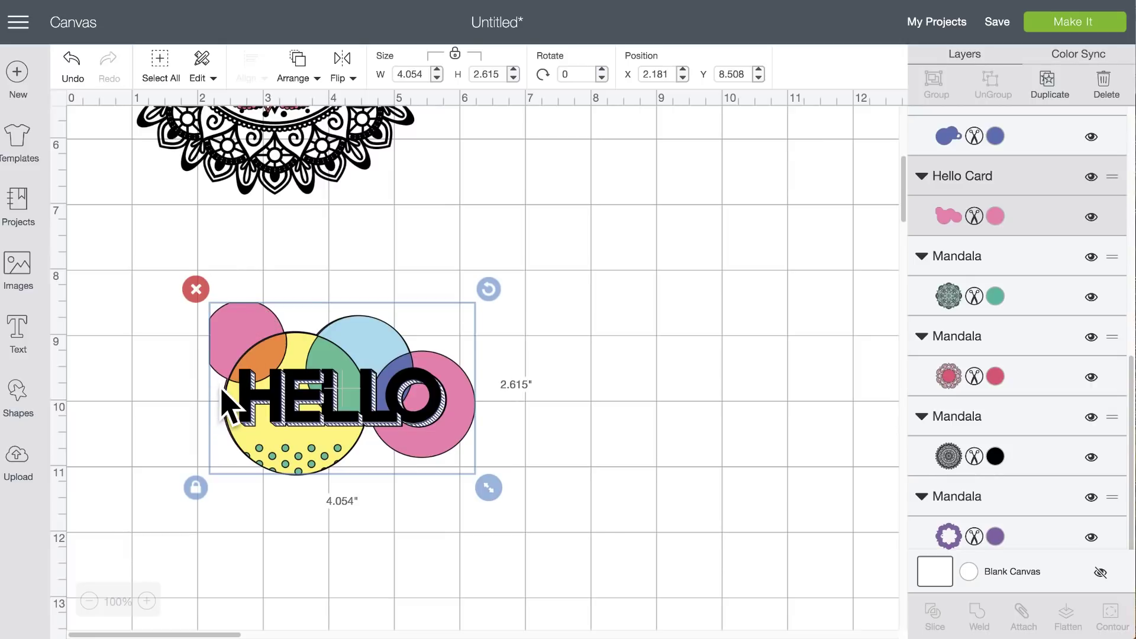
left_click_drag(223, 316, 618, 264)
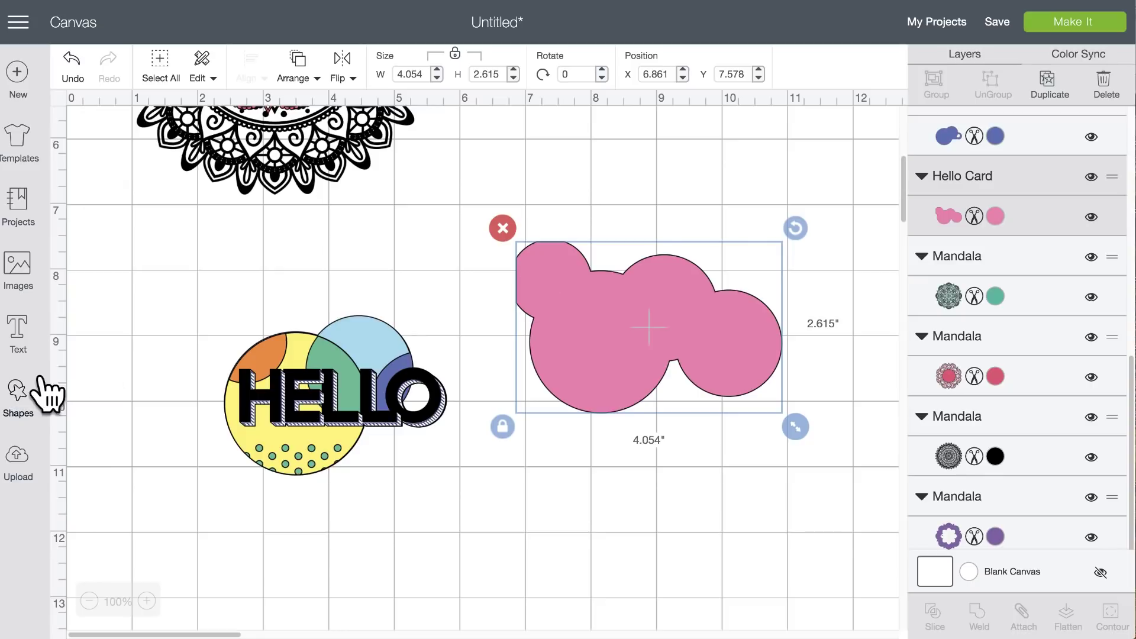
- Insert a circle shape and fit it over the pink layer's clipped upper-left lobe at X 6.694, Y 7.472
left_click(18, 394)
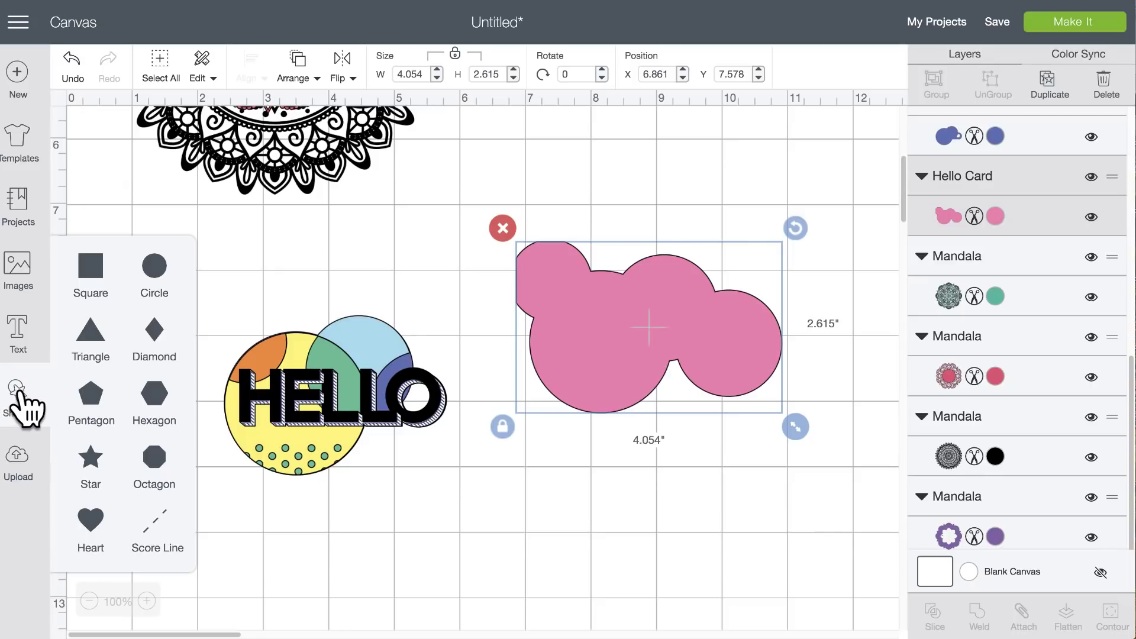
left_click(154, 265)
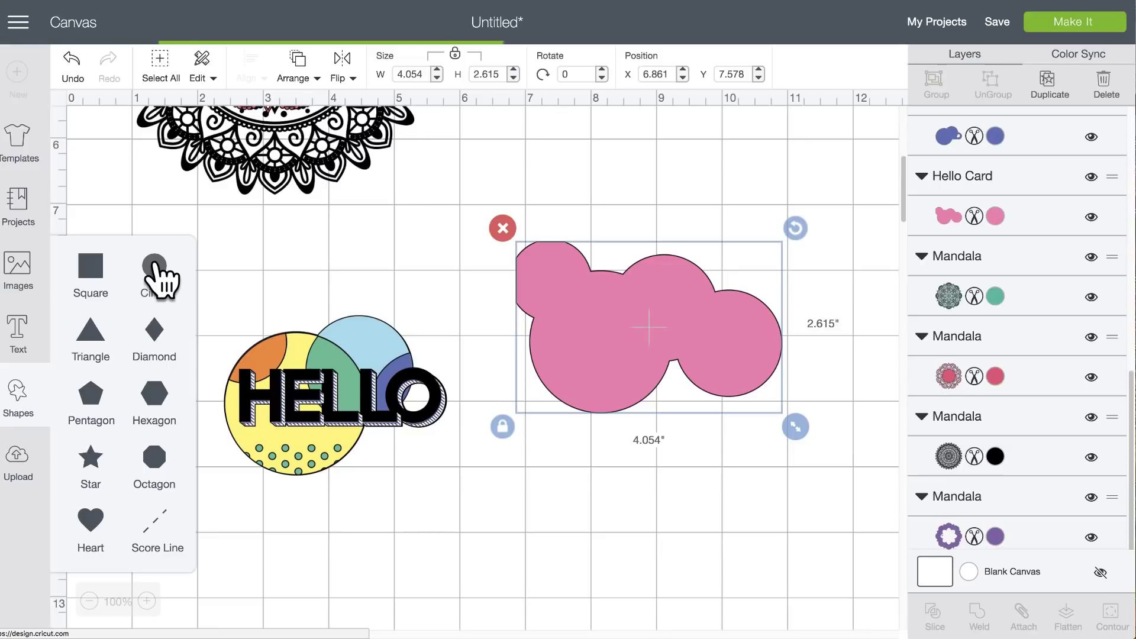
left_click_drag(369, 145, 450, 363)
left_click_drag(450, 258, 548, 276)
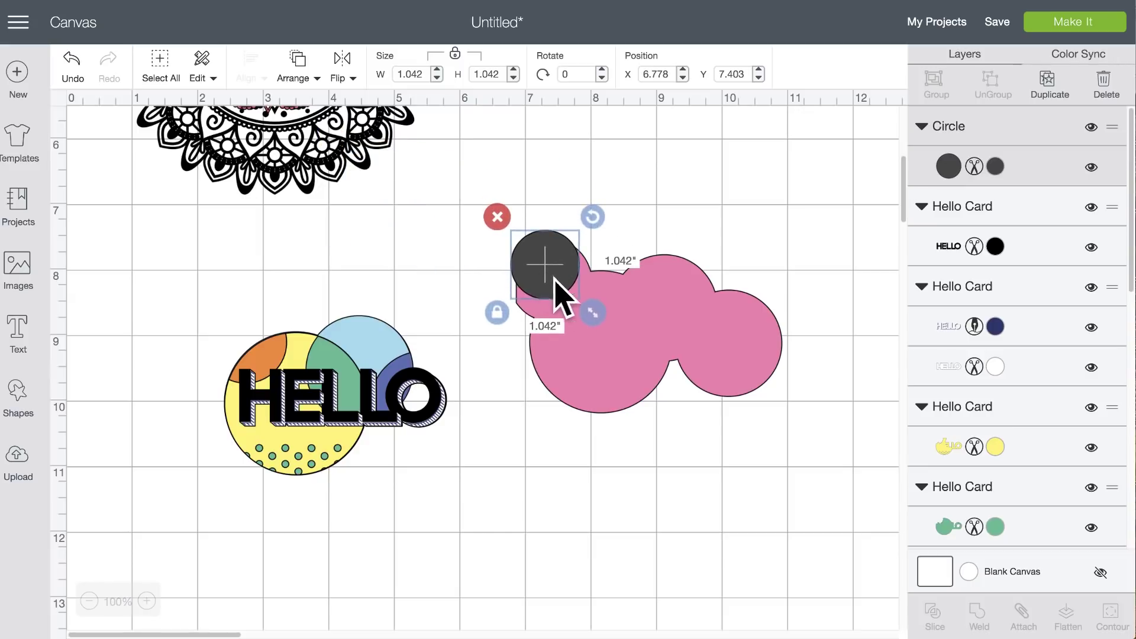
left_click_drag(591, 324, 598, 322)
mouse_move(565, 273)
left_mouse_down()
mouse_move(550, 287)
mouse_move(545, 267)
left_mouse_up()
left_click_drag(598, 327, 605, 338)
left_click_drag(562, 307, 541, 277)
- Weld the grey circle and the pink layer into one shape
left_click(401, 265)
left_click_drag(481, 176, 816, 447)
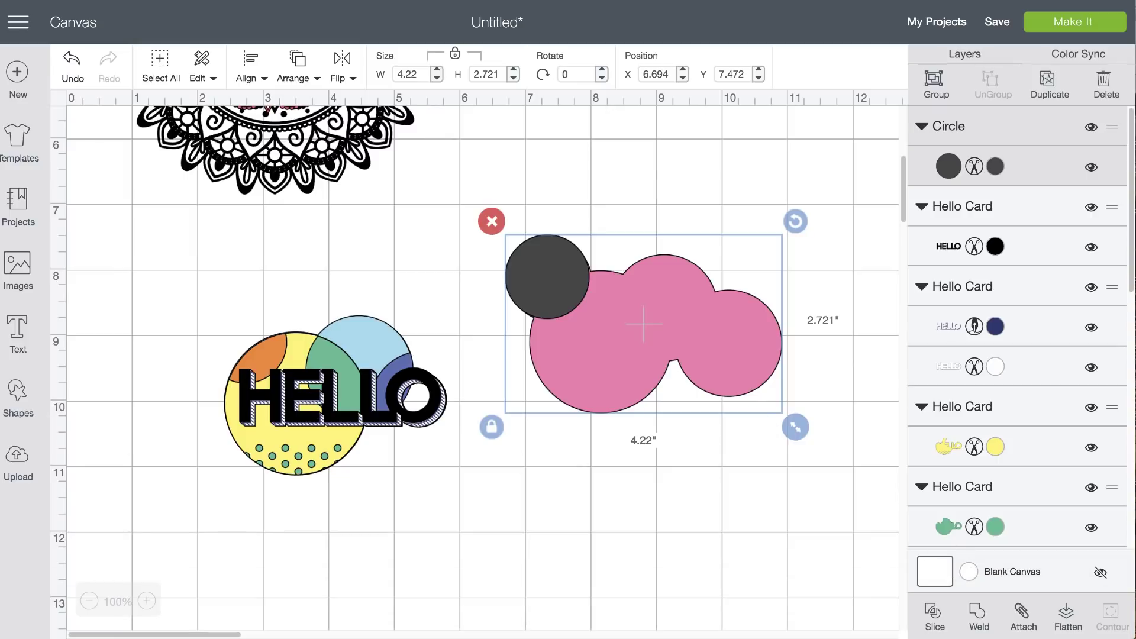
left_click(979, 615)
- Place the welded pink shape over the HELLO artwork at X 2.028, Y 8.389 and send it to the back
left_click_drag(632, 337, 325, 387)
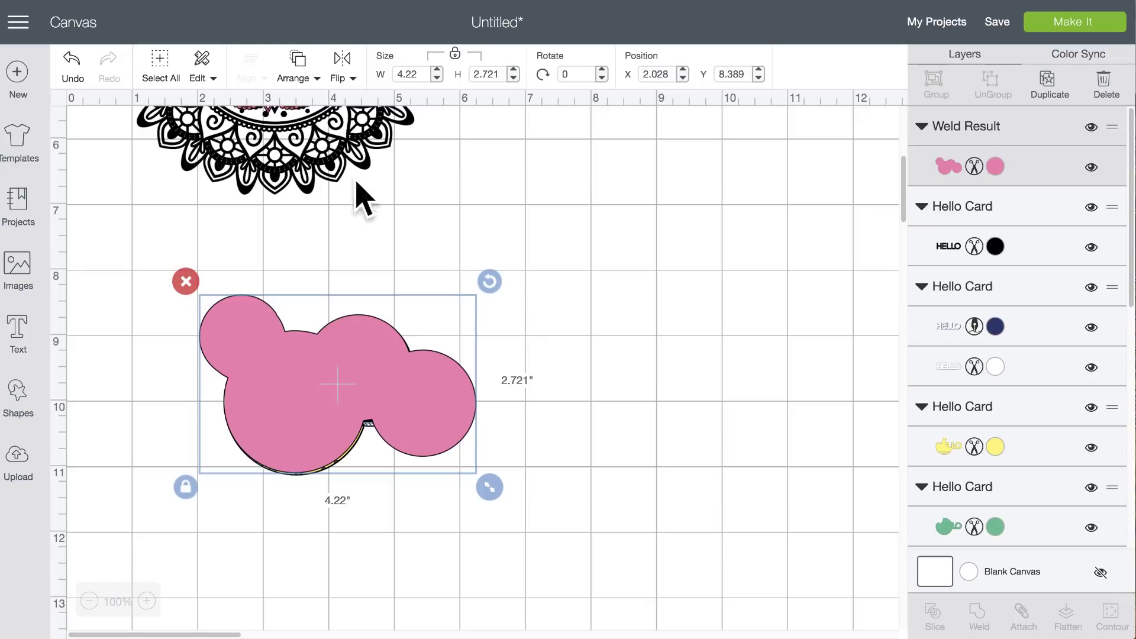
left_click(298, 64)
left_click(290, 108)
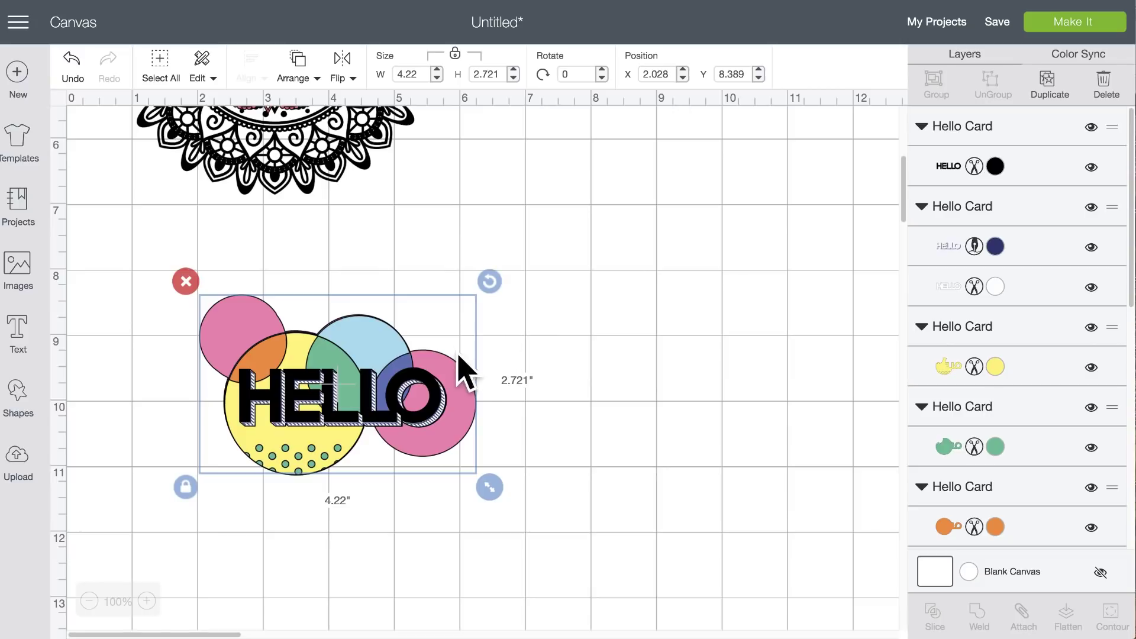
- Move the hatched white HELLO out to X 8.564, Y 8.472, keeping the black HELLO on the circles at X 2.641, Y 9.514
left_click_drag(404, 397, 592, 260)
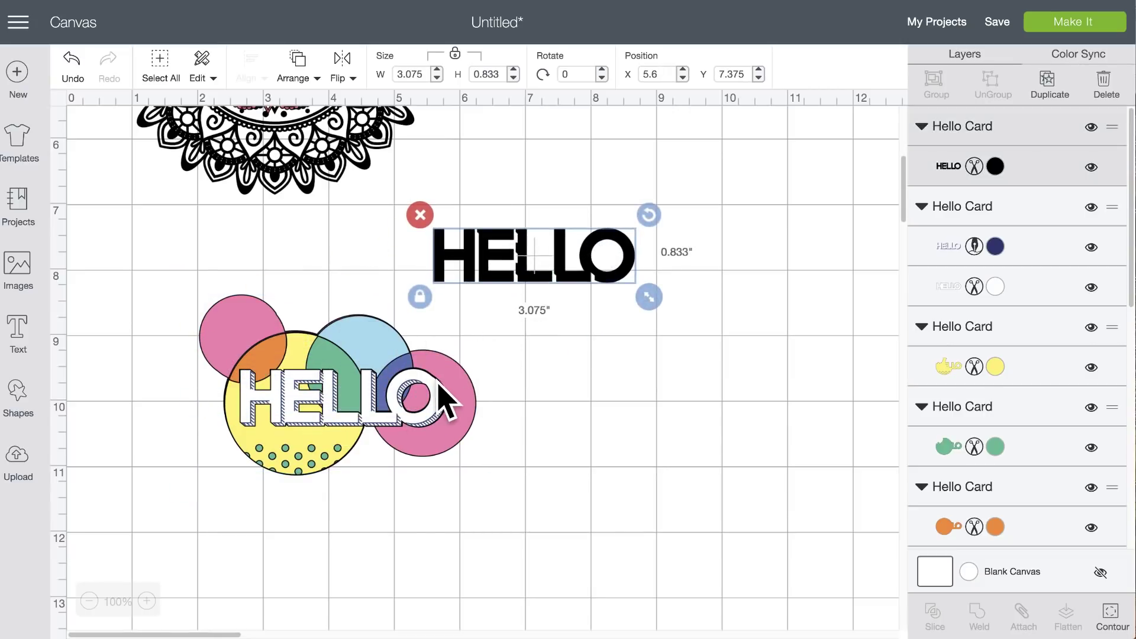
left_click(436, 396)
left_click_drag(423, 397, 418, 394)
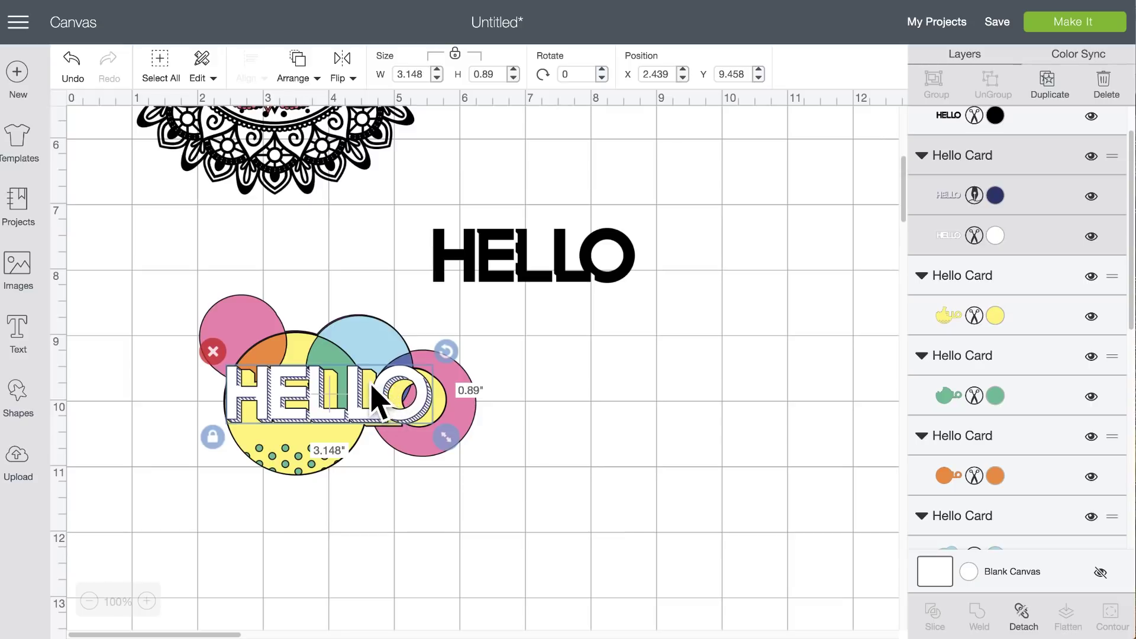
left_click_drag(388, 384, 781, 319)
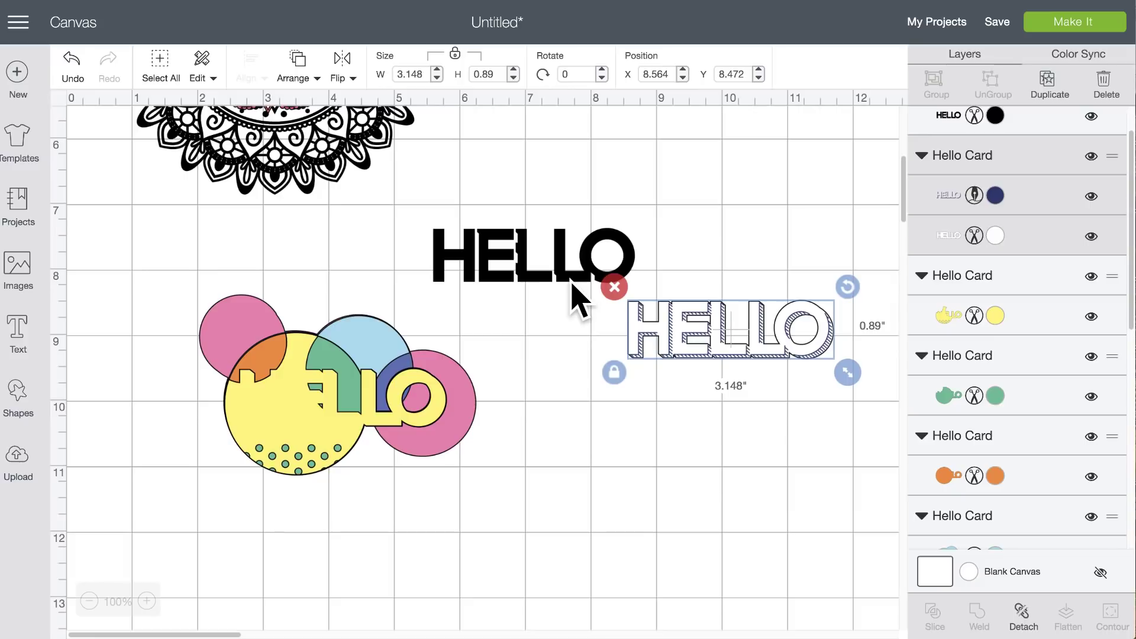
left_click_drag(540, 290, 338, 413)
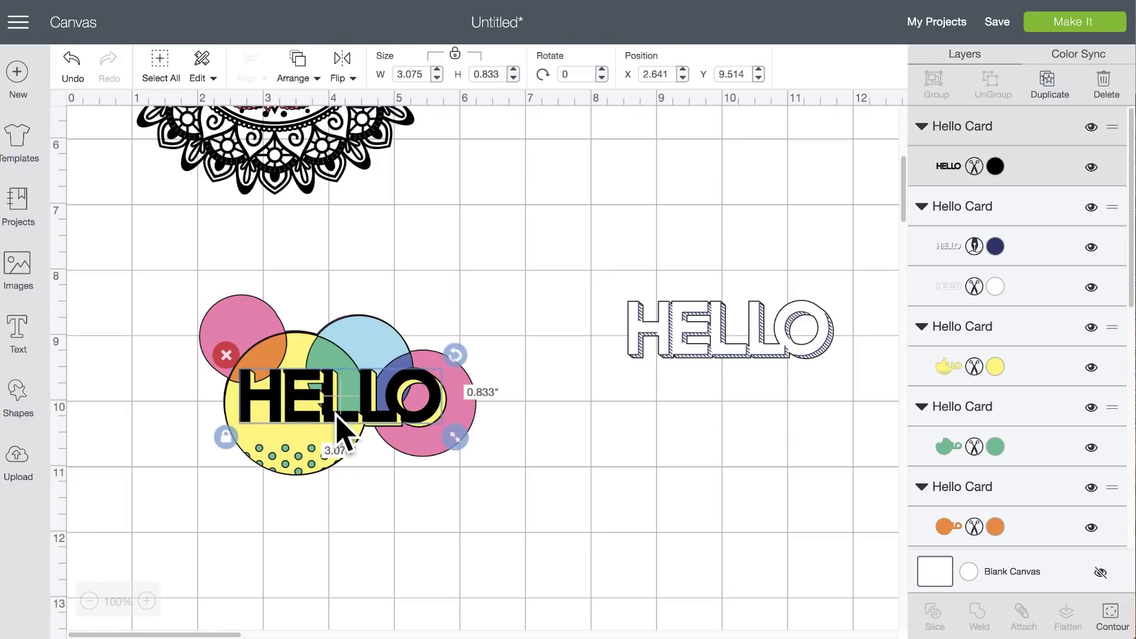
left_click(592, 256)
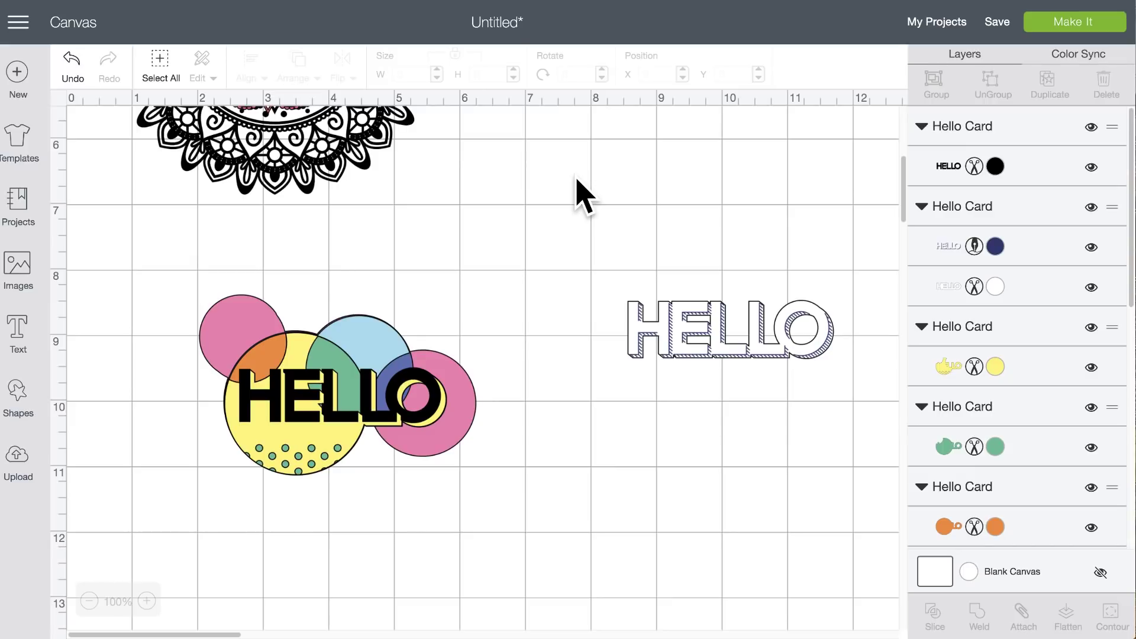
- Detach the navy hatching from the white HELLO and move the hatching away to X 7.558, Y 6.493
left_click(719, 339)
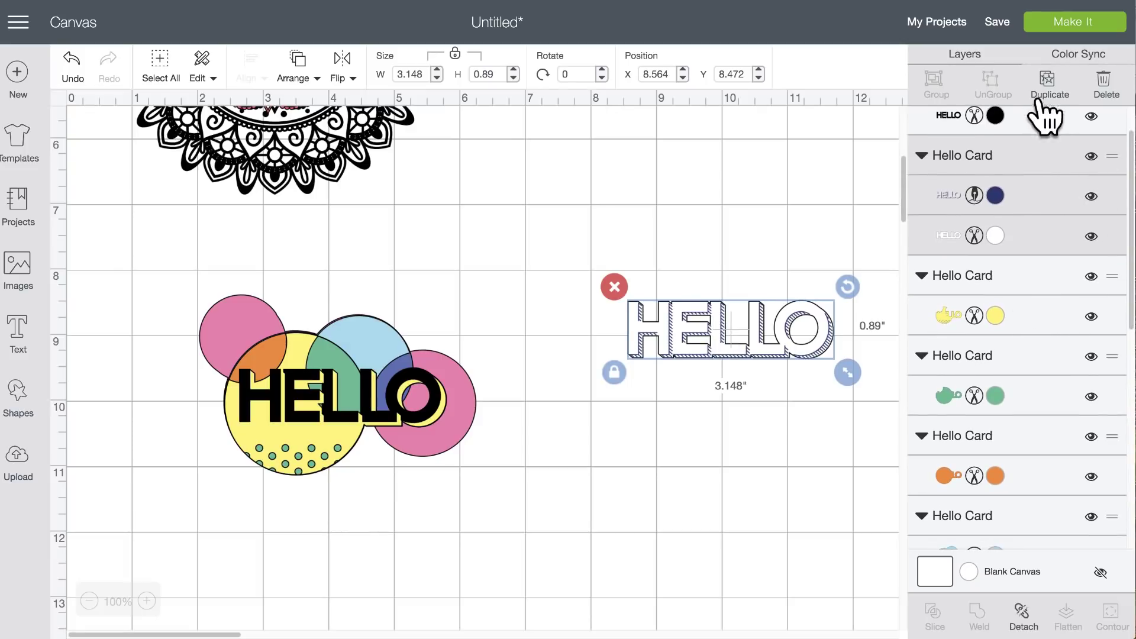
key("Delete")
key("ctrl+z")
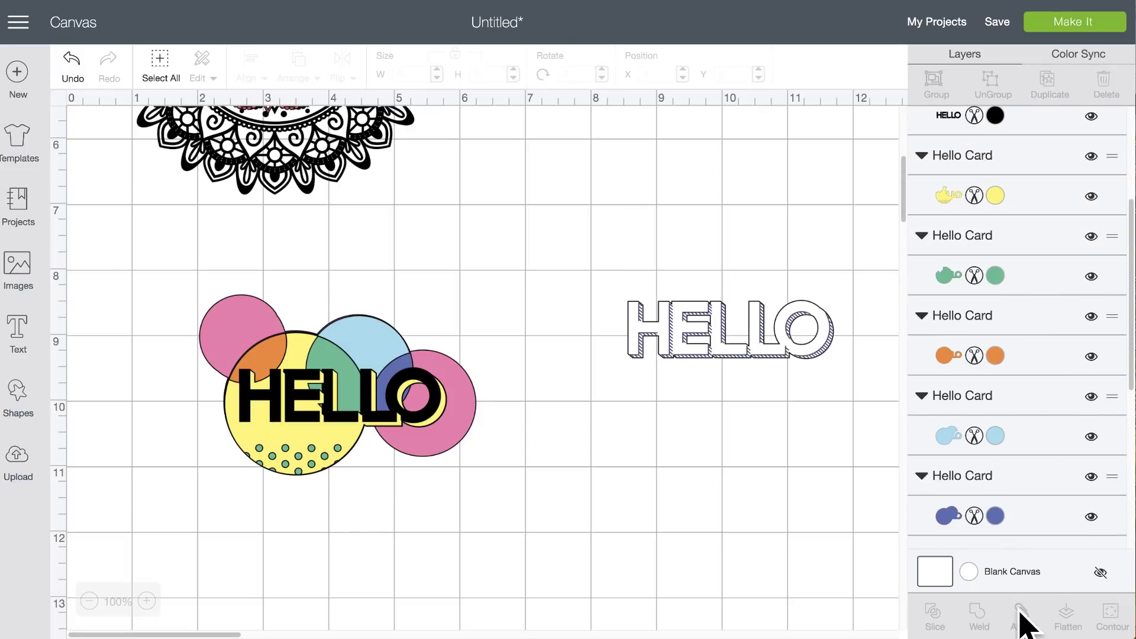
left_click_drag(720, 335, 651, 213)
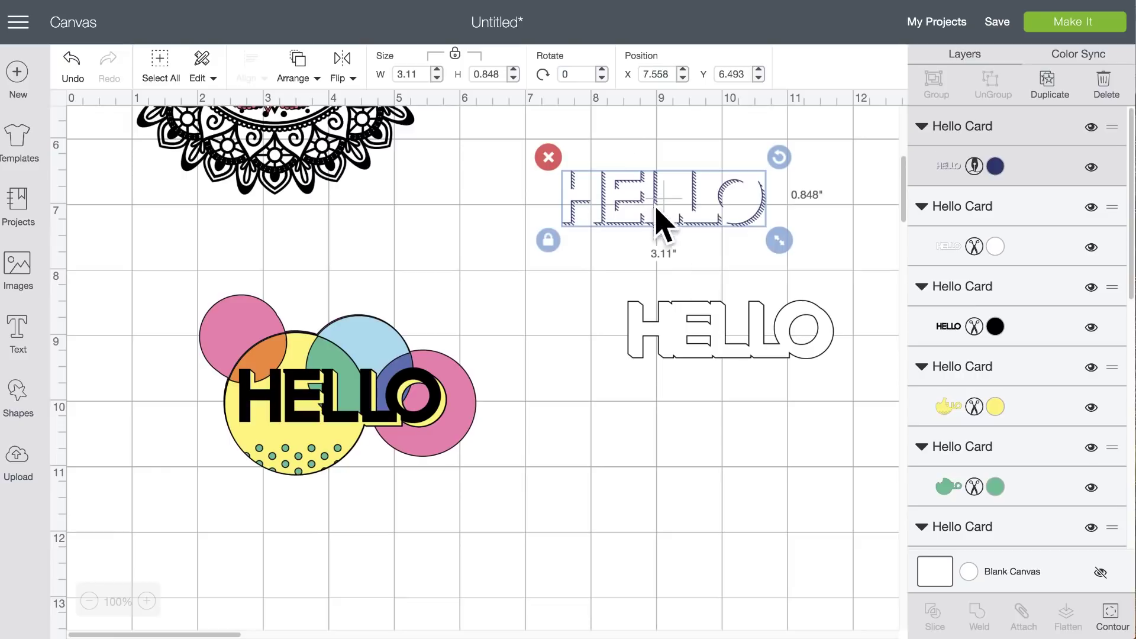
- Place the white HELLO at X 2.675, Y 9.5 directly behind the black HELLO, and nudge the black one to X 2.655, Y 9.514
mouse_move(761, 348)
left_mouse_down()
mouse_move(305, 378)
mouse_move(400, 426)
mouse_move(372, 401)
left_mouse_up()
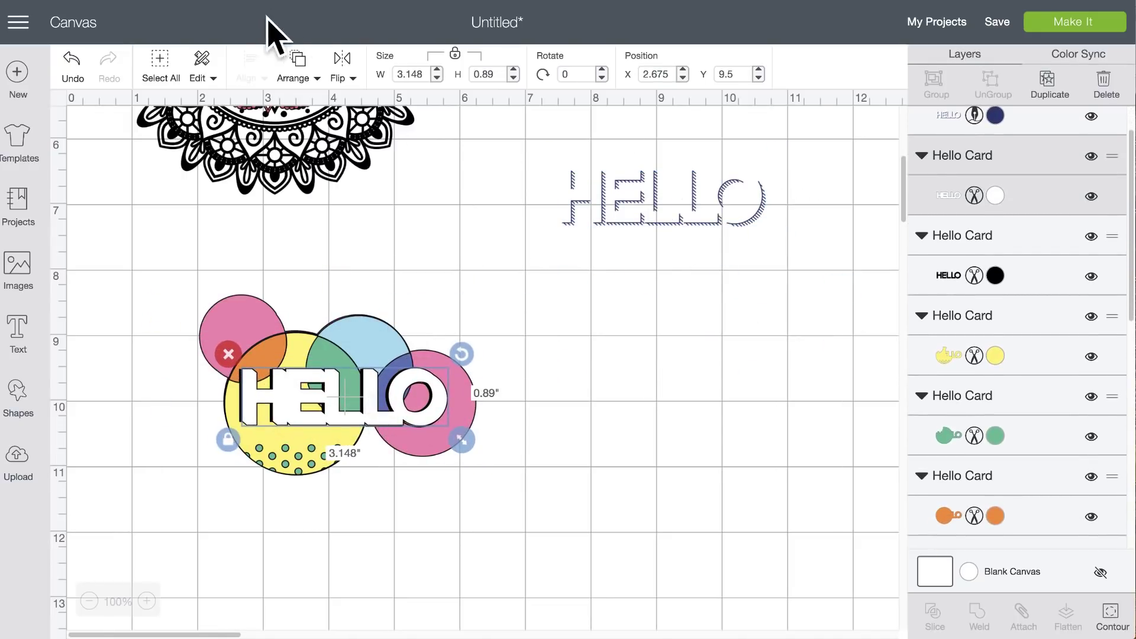
left_click(299, 72)
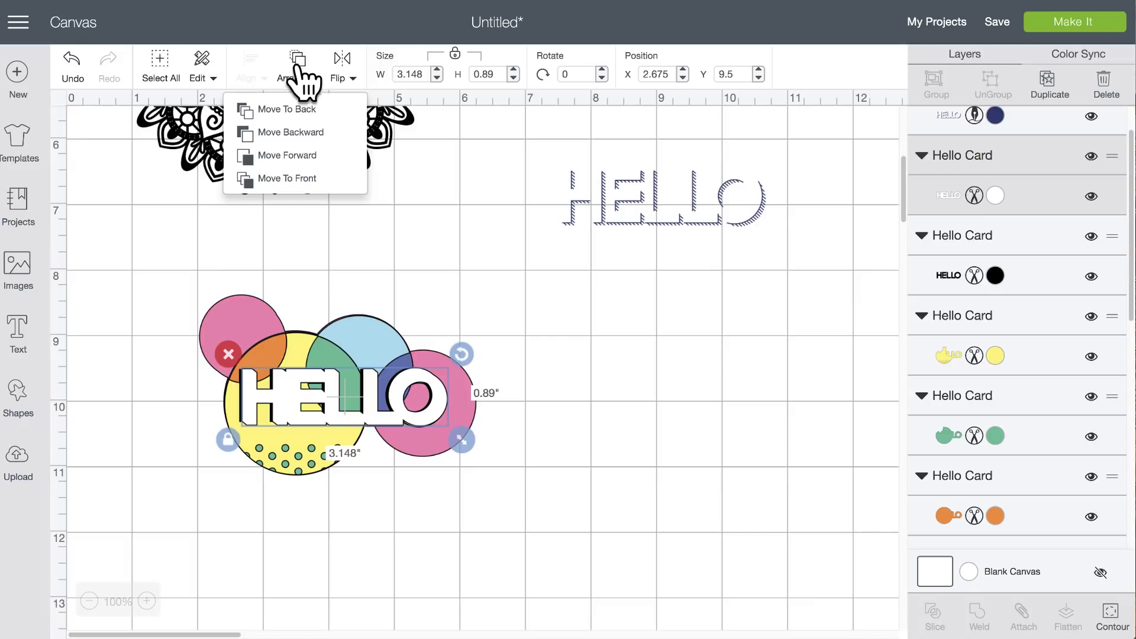
left_click(321, 137)
left_click(558, 399)
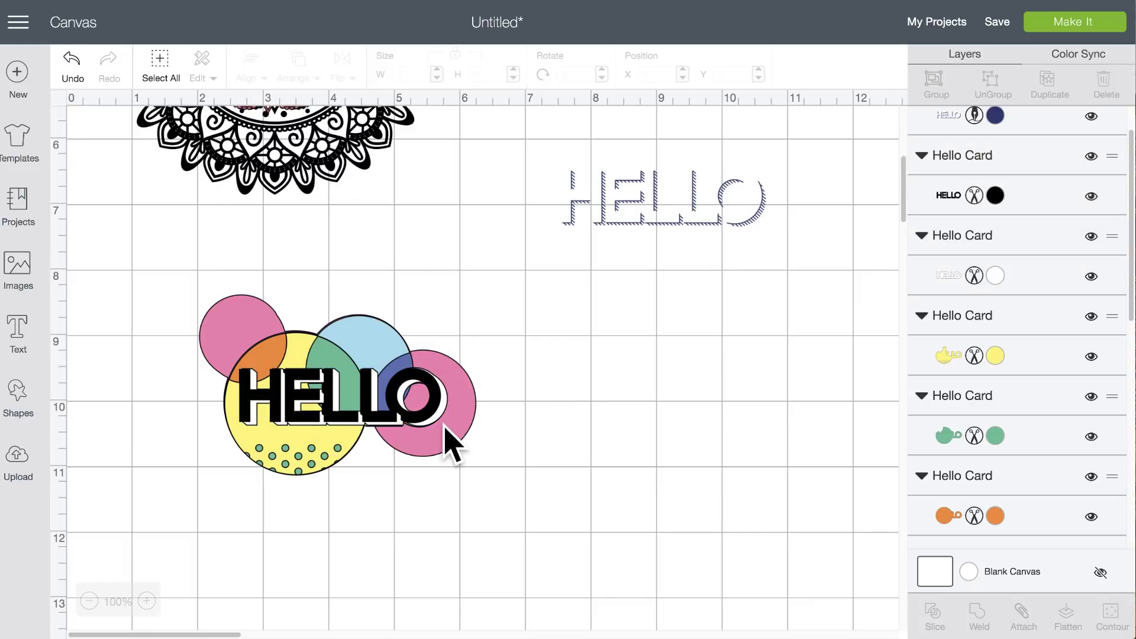
left_click_drag(333, 408, 334, 407)
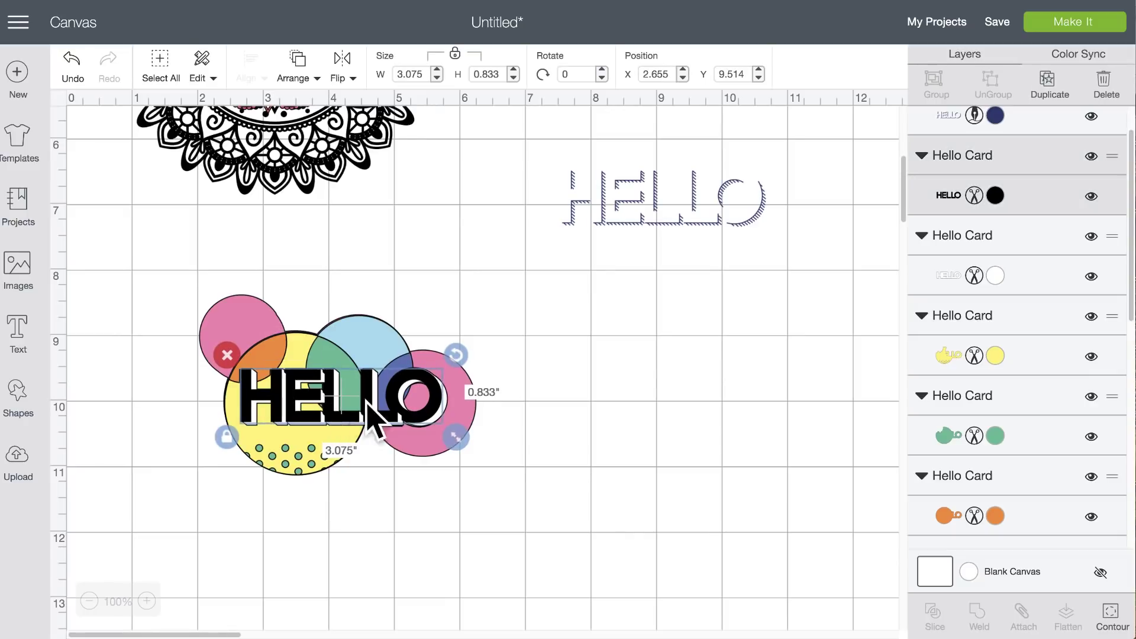
left_click(630, 349)
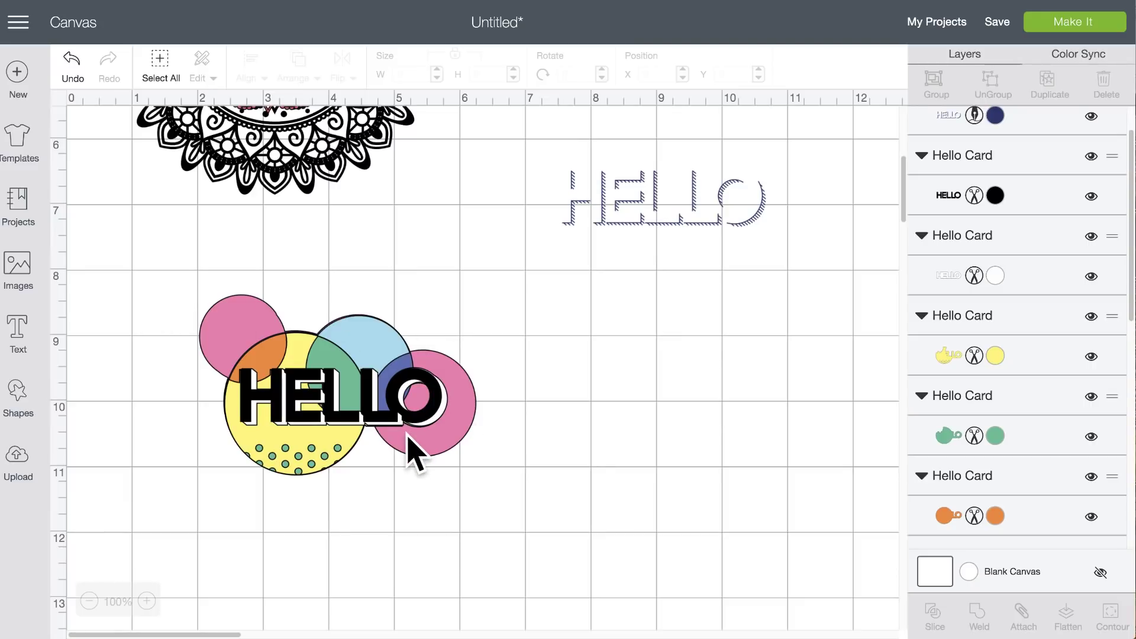
- Group the complete HELLO circle artwork, duplicate it and place the copy at X 10.153, Y 8.208
left_click_drag(172, 261, 543, 520)
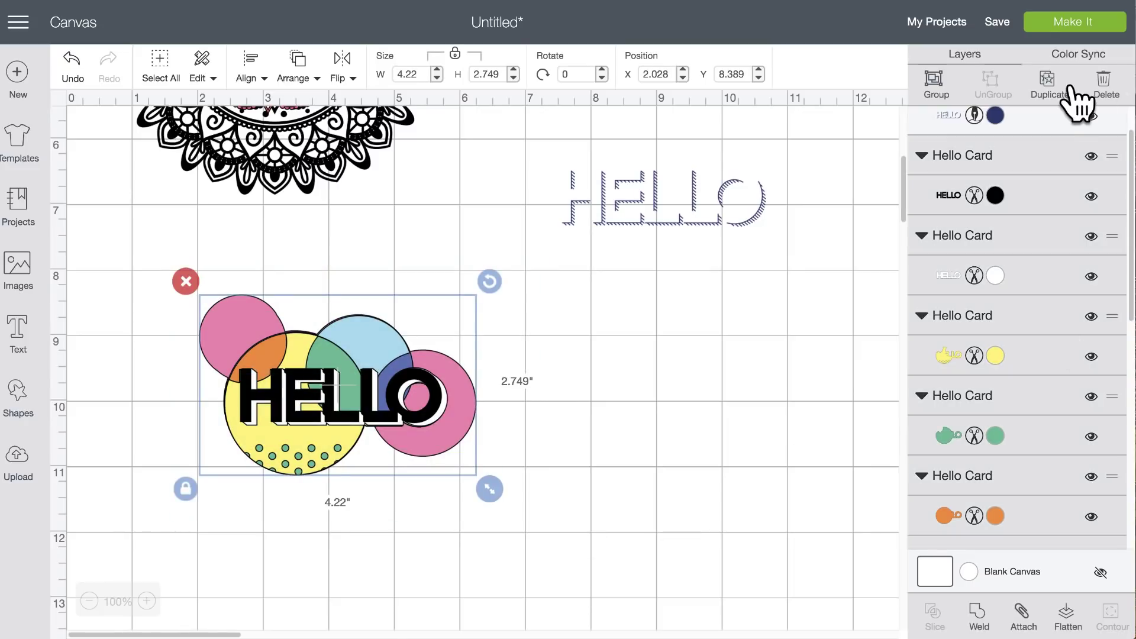
left_click(936, 88)
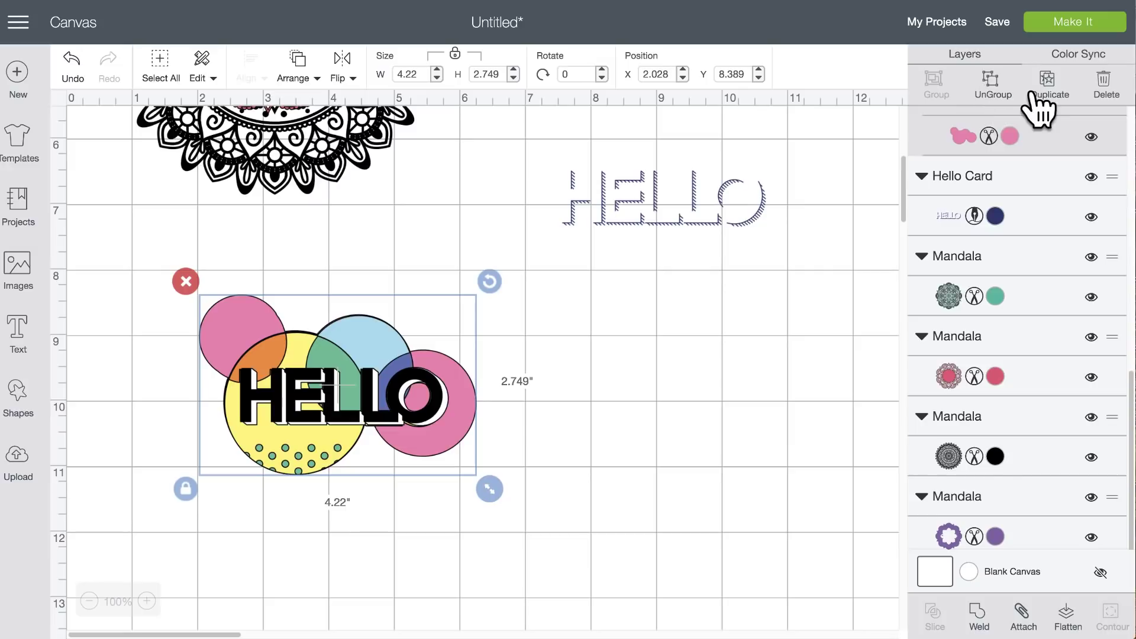
left_click(1047, 84)
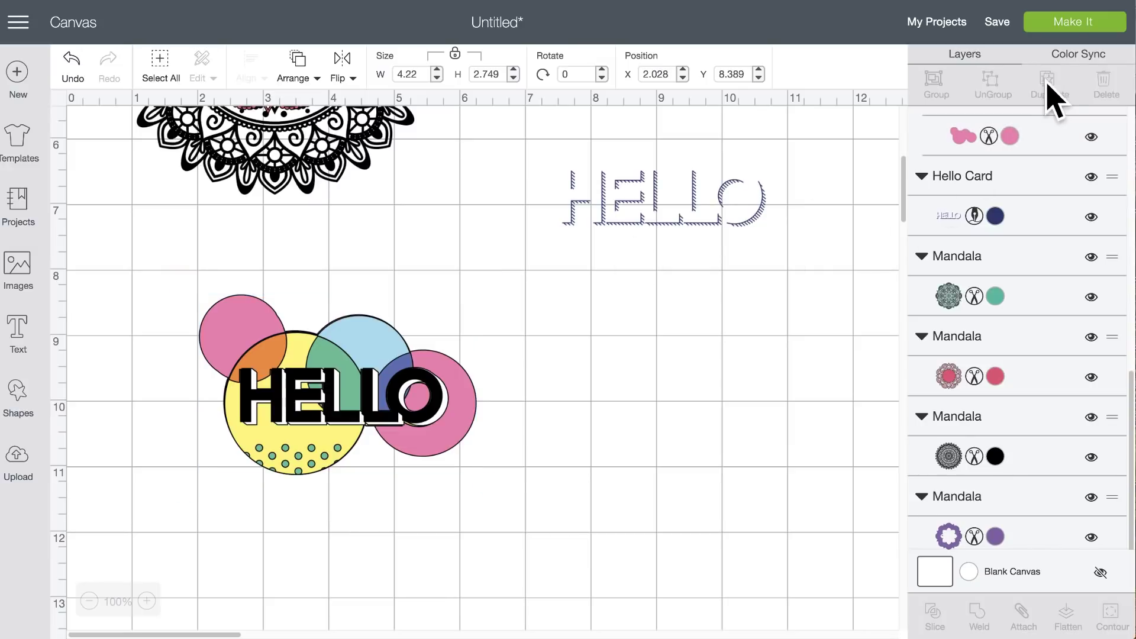
left_click_drag(461, 392, 834, 388)
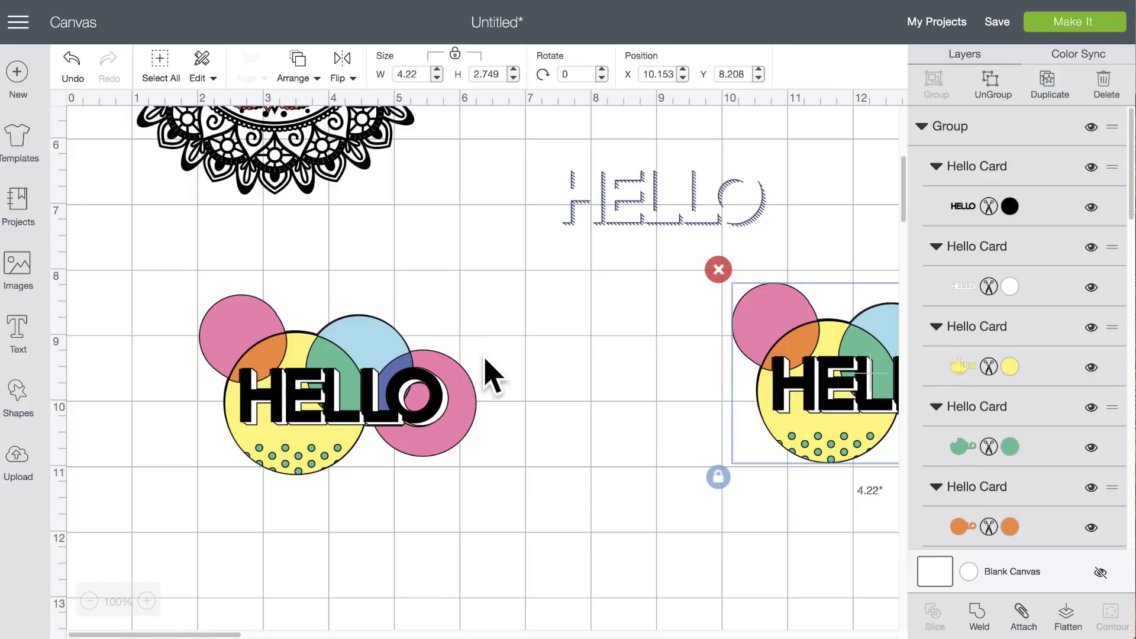
- Ungroup the original HELLO artwork, slice its black and white HELLO layers and move the black slice to X 4.411, Y 8.042
left_click(330, 394)
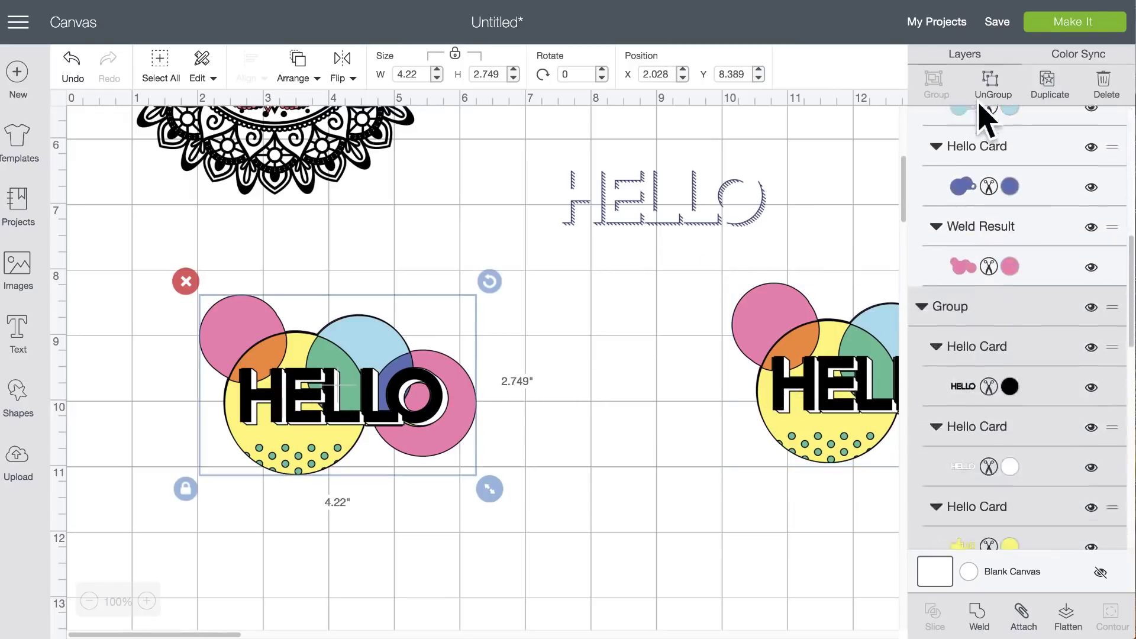
left_click(996, 90)
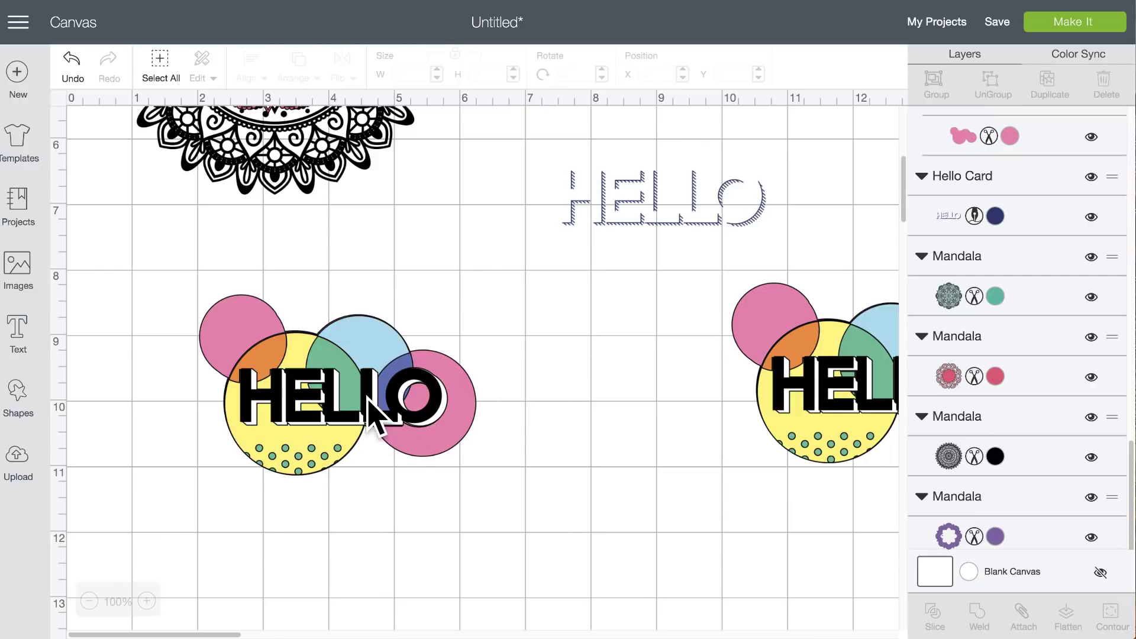
left_click(368, 400)
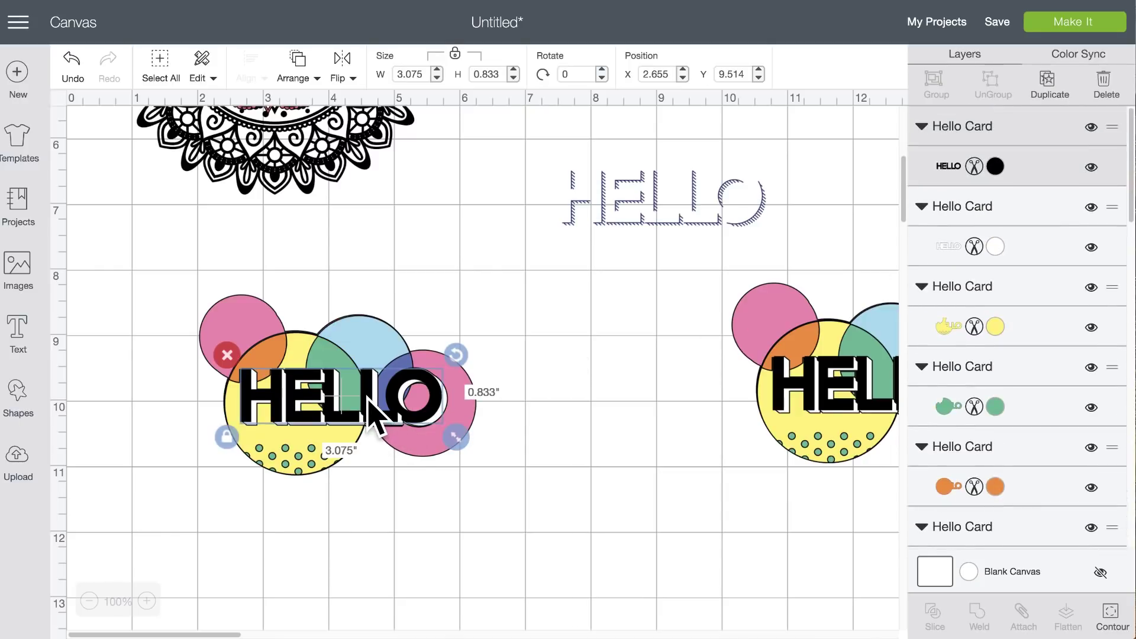
left_click(448, 404, "shift")
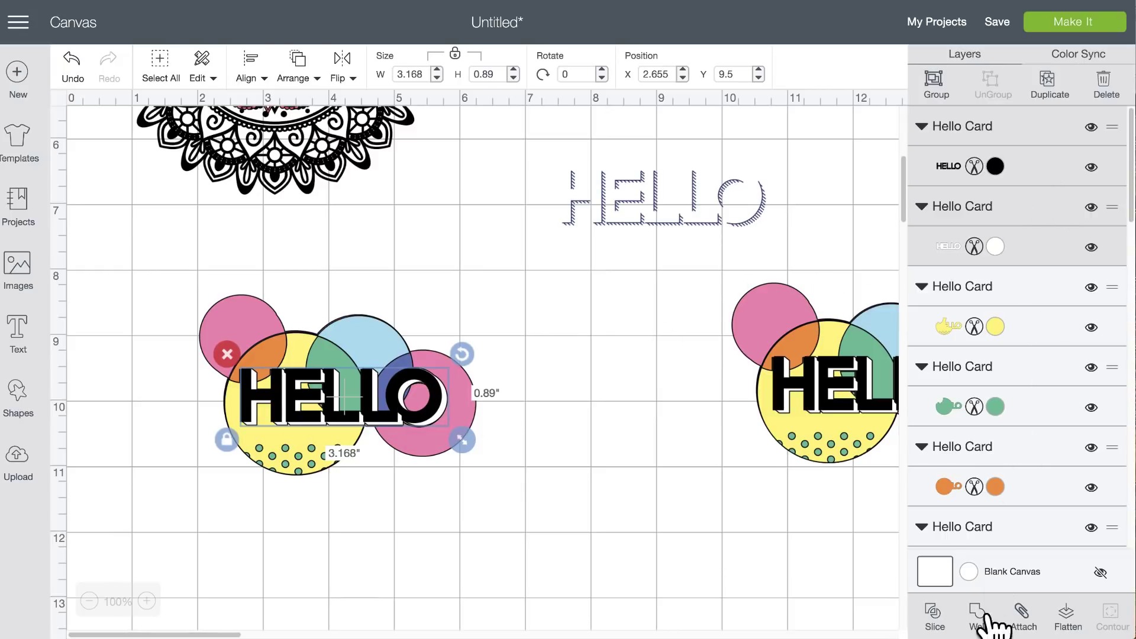
left_click(934, 615)
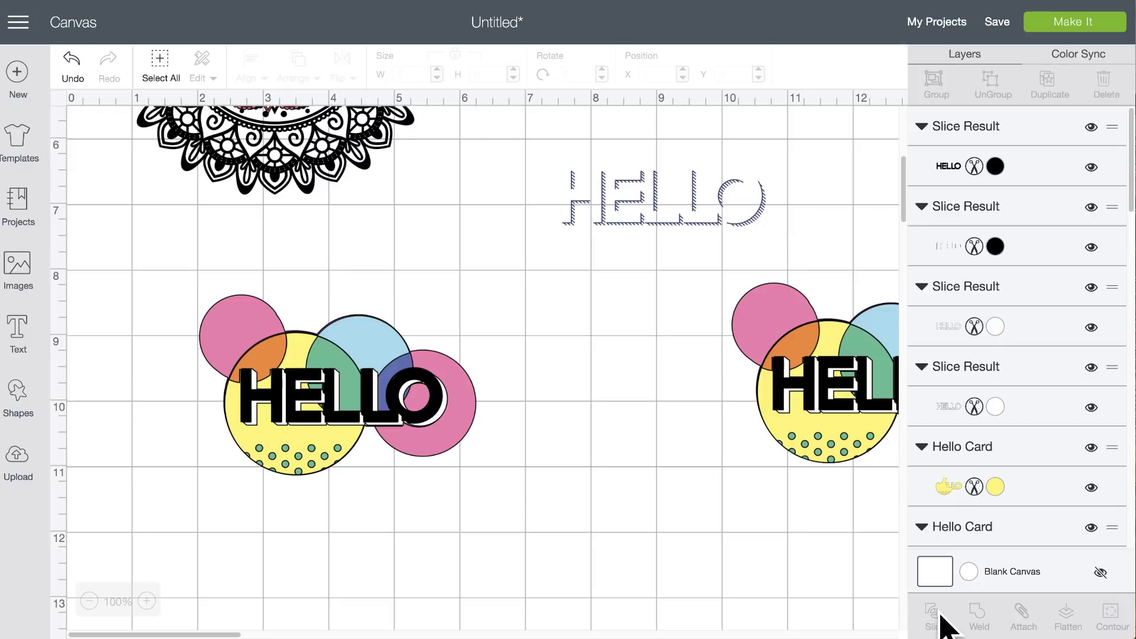
left_click_drag(415, 402, 521, 290)
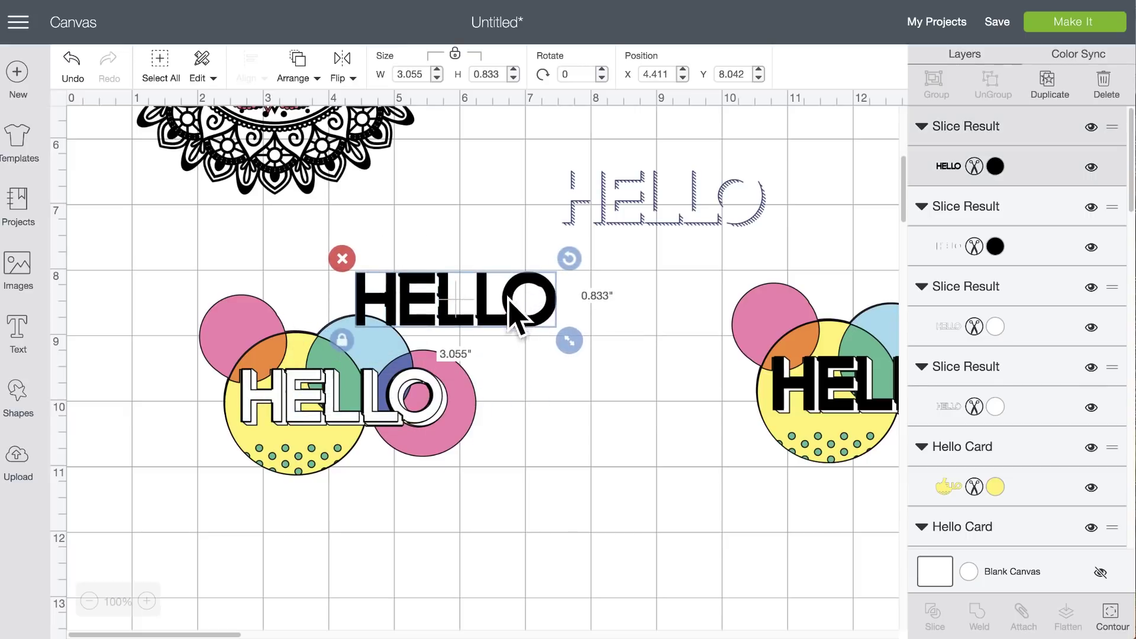
- Move the thin black slivers and the outlined white HELLO slice off the artwork into the empty area below the black HELLO
left_click(408, 395)
left_click_drag(414, 402, 748, 531)
left_click_drag(398, 409, 778, 527)
- Move the black HELLO to X 5.481, Y 8.25 and delete the navy hatching
left_click_drag(511, 298, 575, 308)
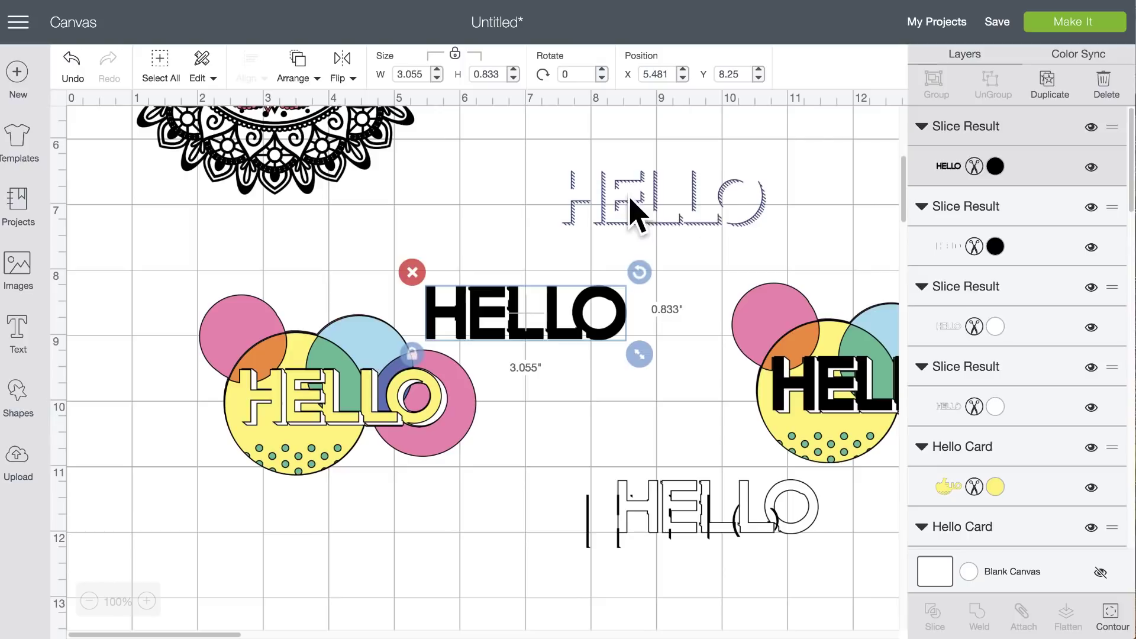
left_click_drag(632, 210, 859, 196)
left_click(782, 138)
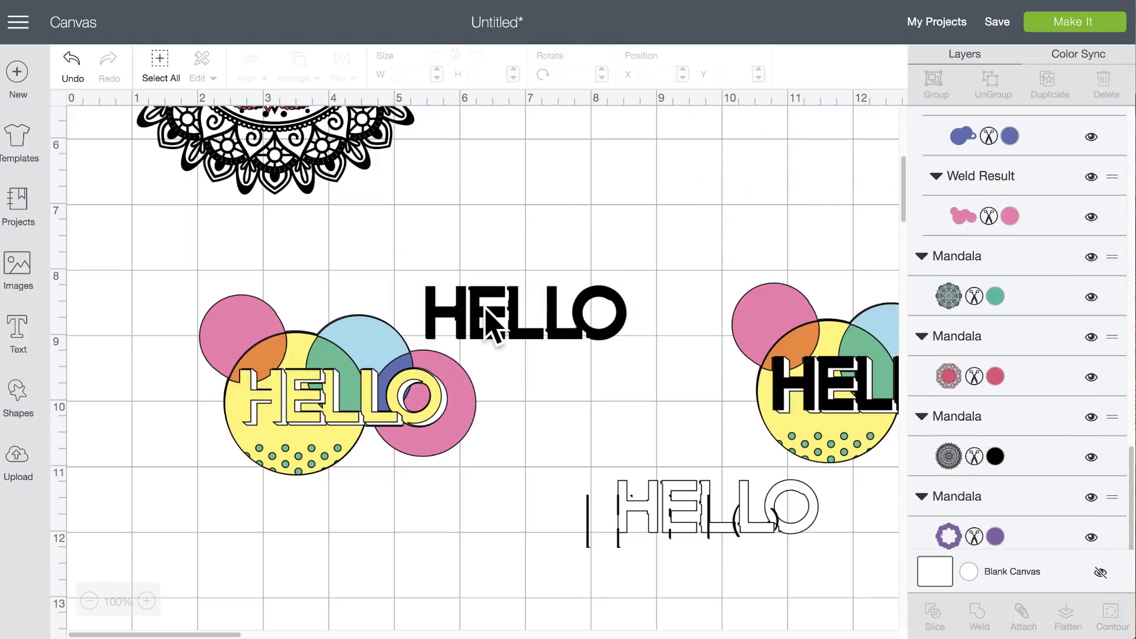
- Move the white HELLO out of the circle artwork to X 5.592, Y 7.833, directly behind the black HELLO
left_click_drag(515, 322, 489, 341)
left_click_drag(452, 418, 635, 298)
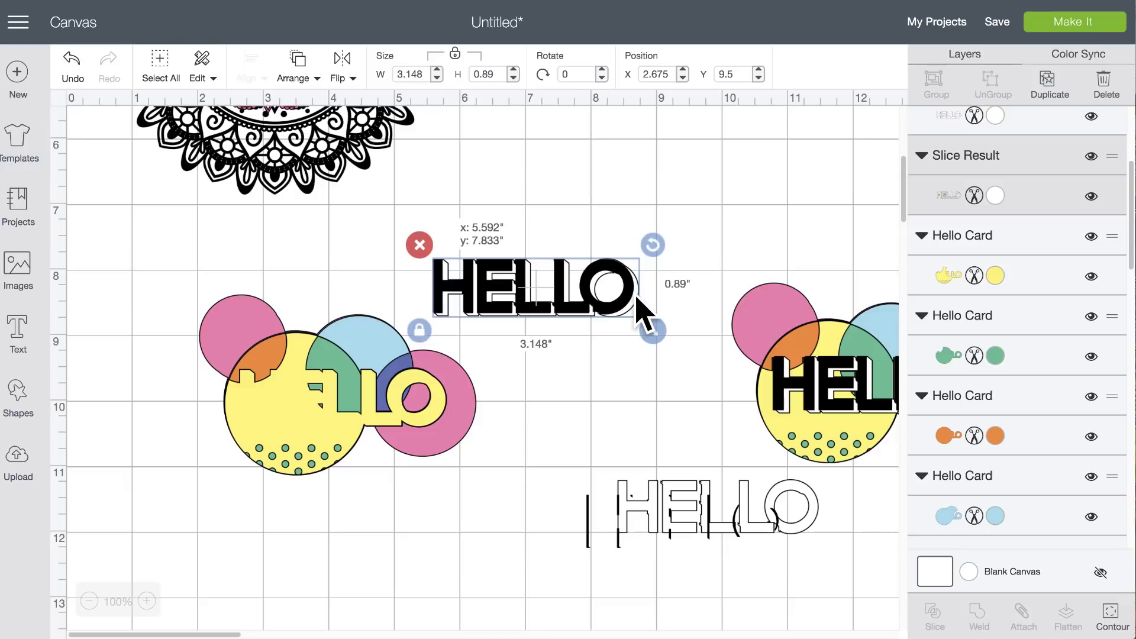
left_click(617, 362)
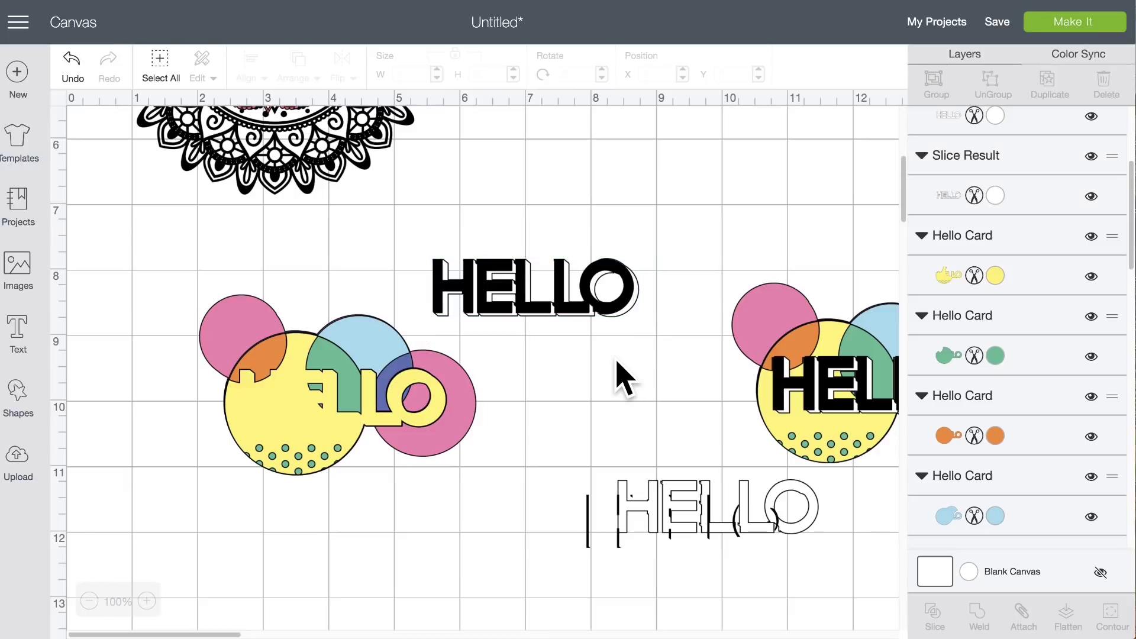
- Group the black and white HELLO layers and move the group to X 6.481, Y 6.528
left_click_drag(579, 224, 655, 393)
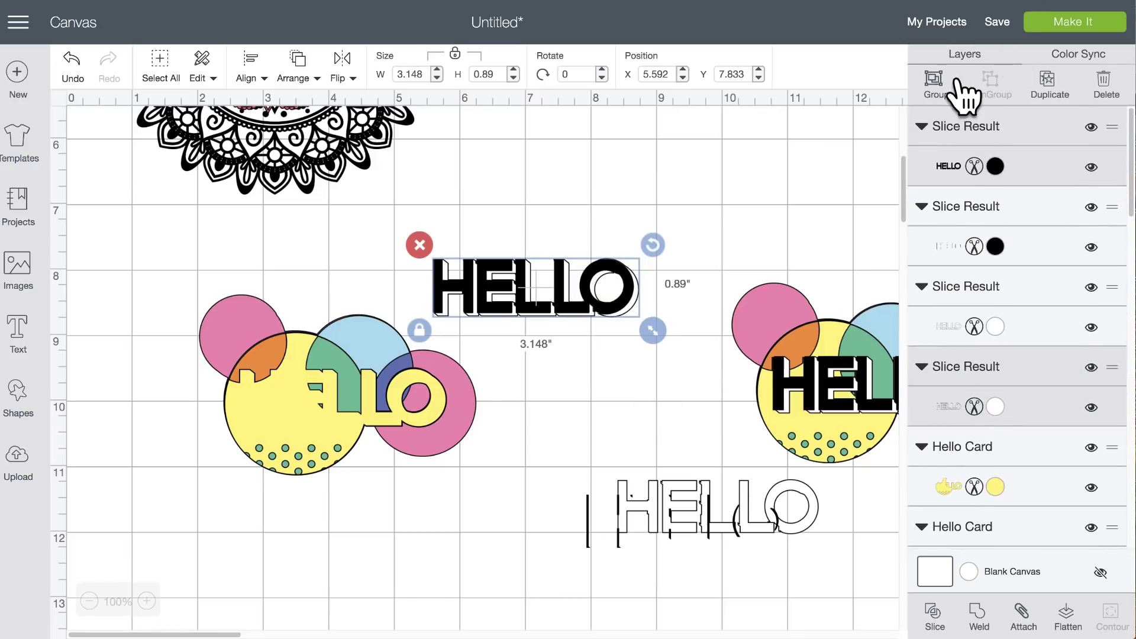
left_click(941, 76)
left_click_drag(547, 289, 600, 207)
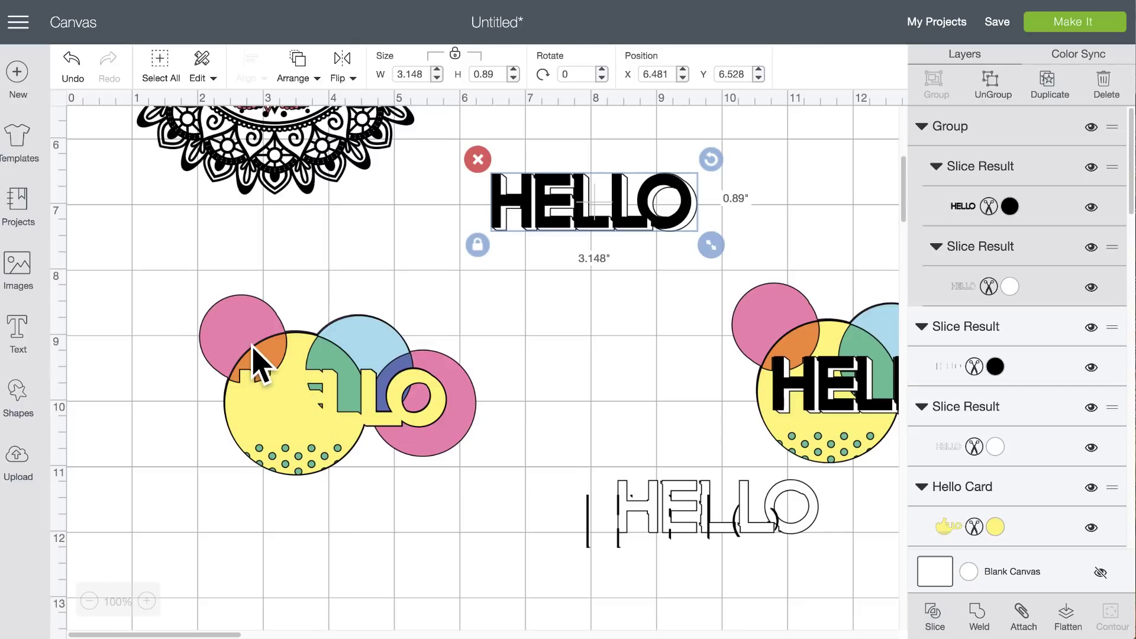
left_click(266, 368)
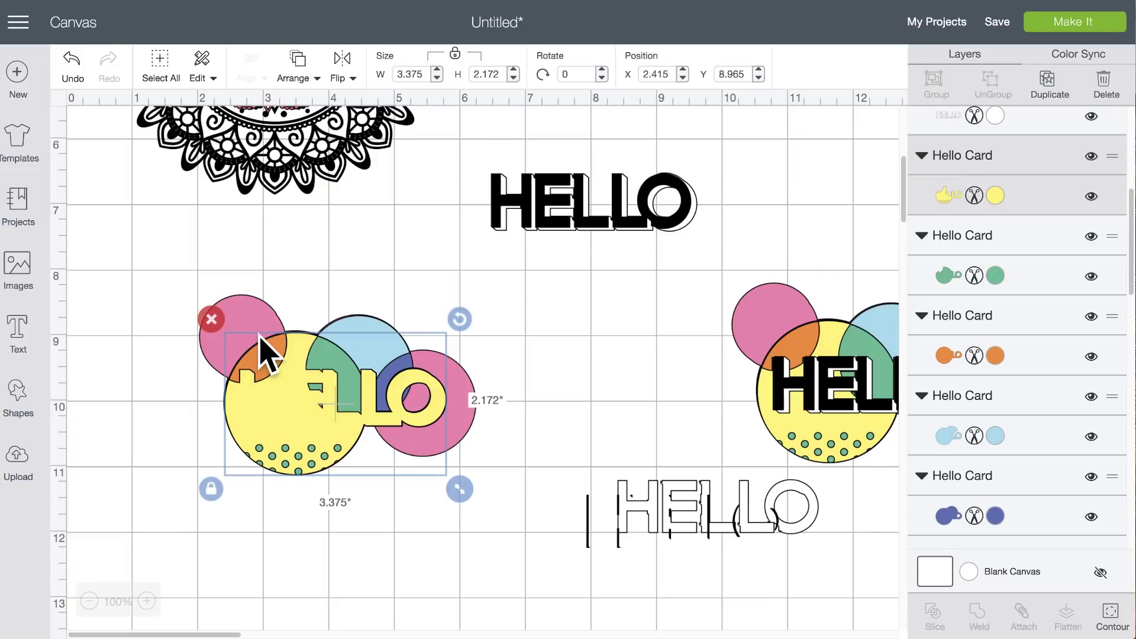
left_click(249, 322, "shift")
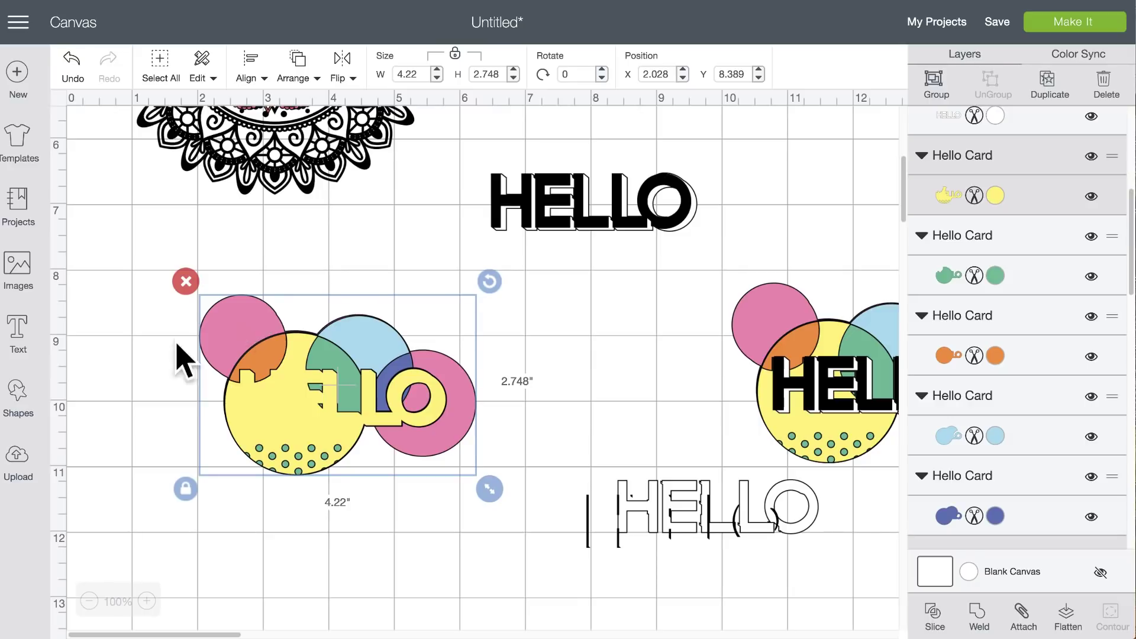
left_click(130, 384)
- Slice the yellow Hello Card layer with the green Hello Card layer
left_click(271, 407)
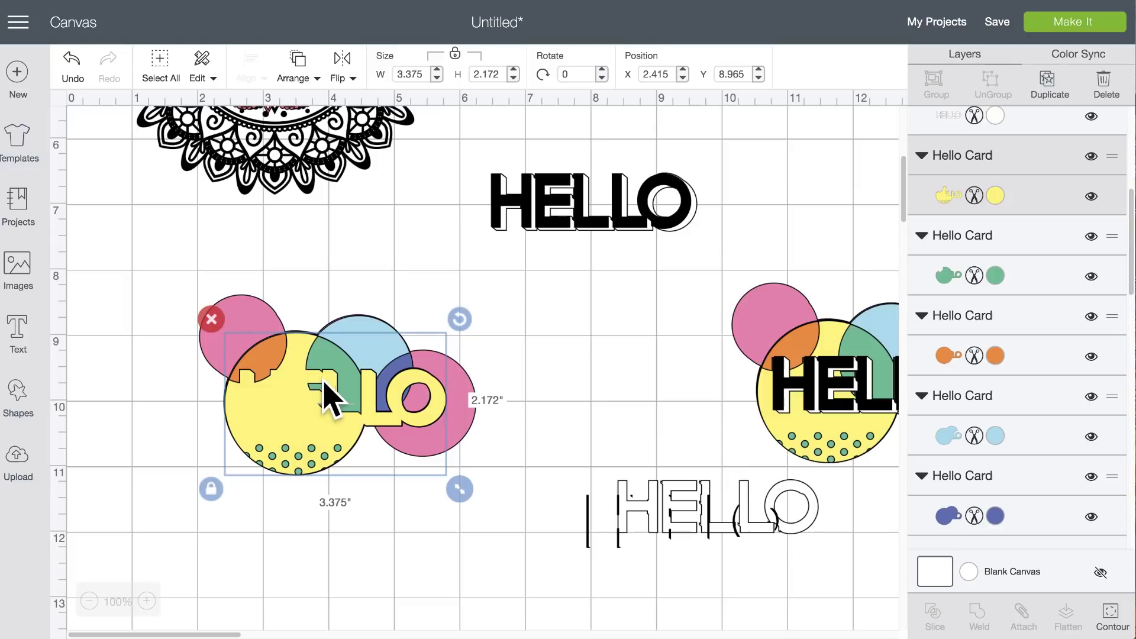
left_click(1044, 280, "shift")
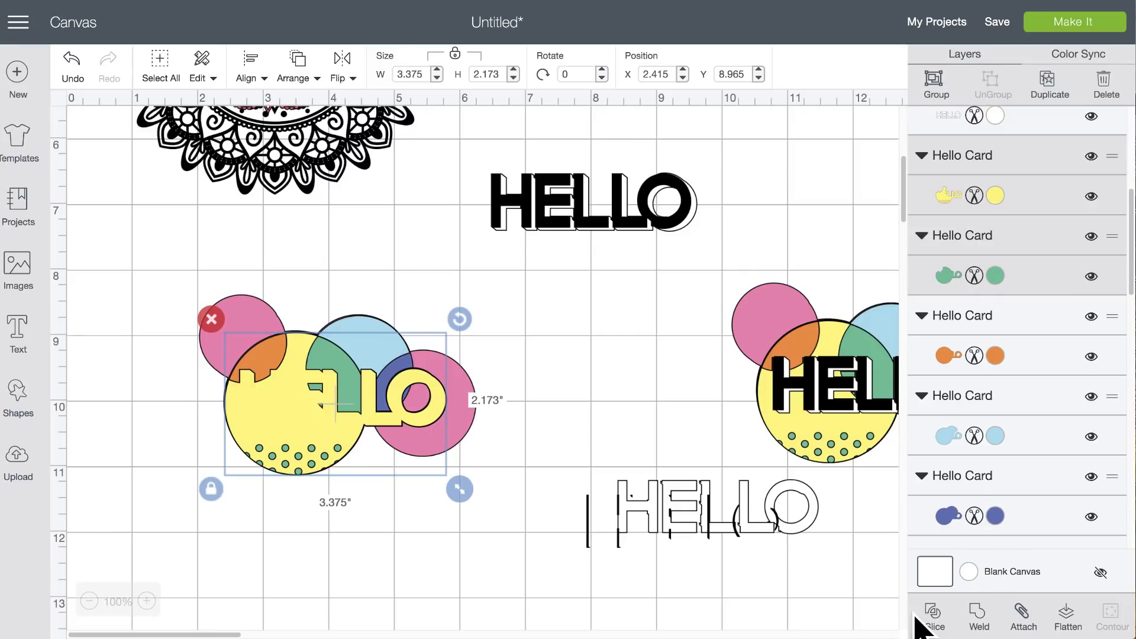
left_click(935, 618)
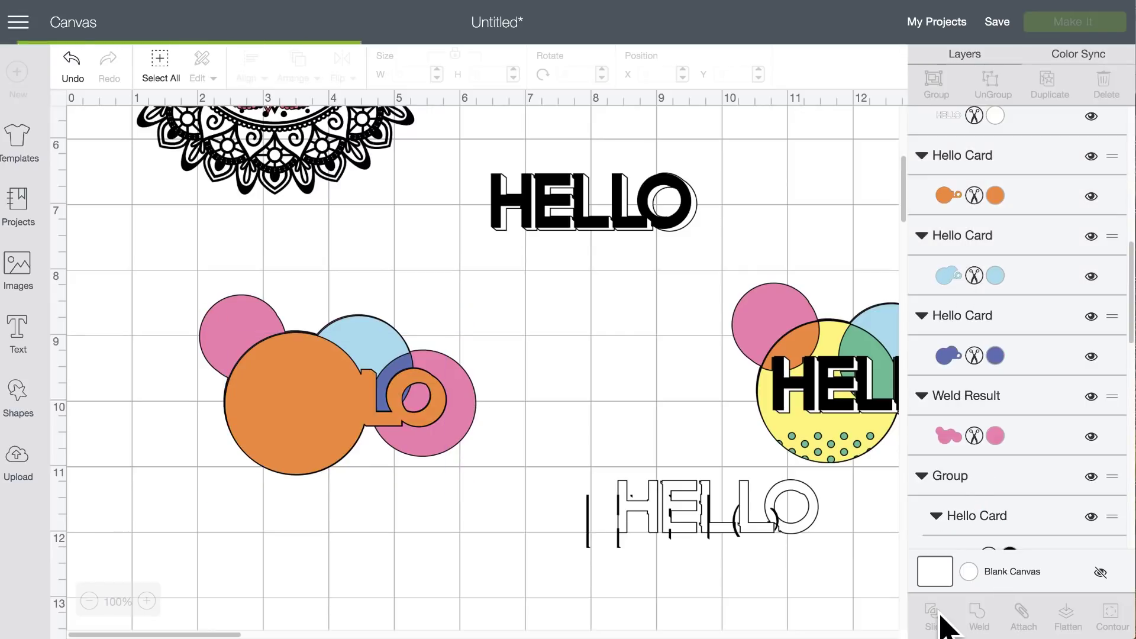
- Move the yellow slice below the circle artwork and the large green slice to X 7.873, Y 8.703
left_click(301, 426)
left_click_drag(301, 426, 248, 517)
left_click(297, 383)
left_click_drag(296, 383, 638, 354)
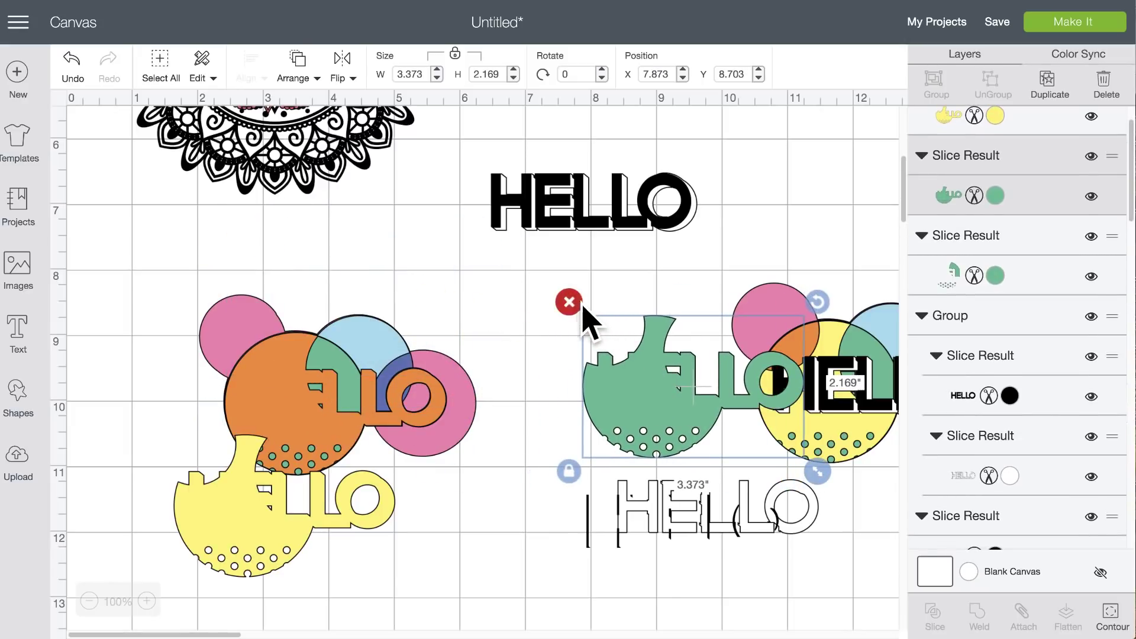
- Try deleting the large green slice and refitting the small green and yellow slices over the circles, and undo these changes
left_click(569, 302)
mouse_move(349, 393)
left_mouse_down()
mouse_move(296, 465)
mouse_move(298, 486)
mouse_move(294, 471)
mouse_move(592, 323)
mouse_move(375, 438)
mouse_move(307, 457)
mouse_move(284, 480)
mouse_move(326, 390)
mouse_move(343, 385)
left_mouse_up()
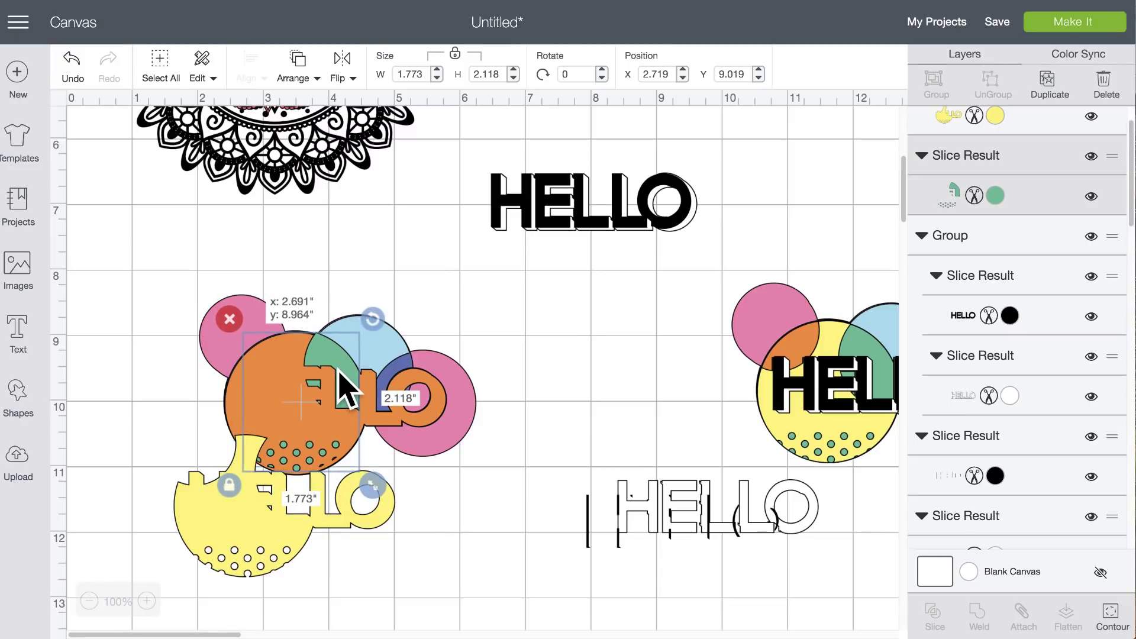
left_click_drag(345, 385, 345, 385)
left_click_drag(299, 529, 344, 429)
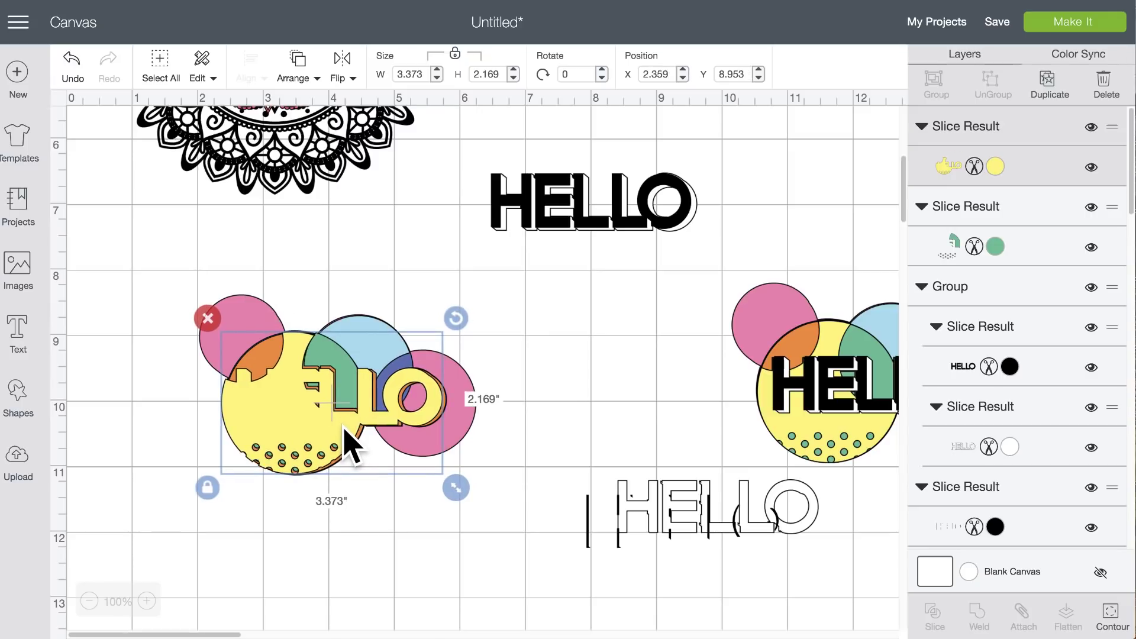
left_click(69, 59)
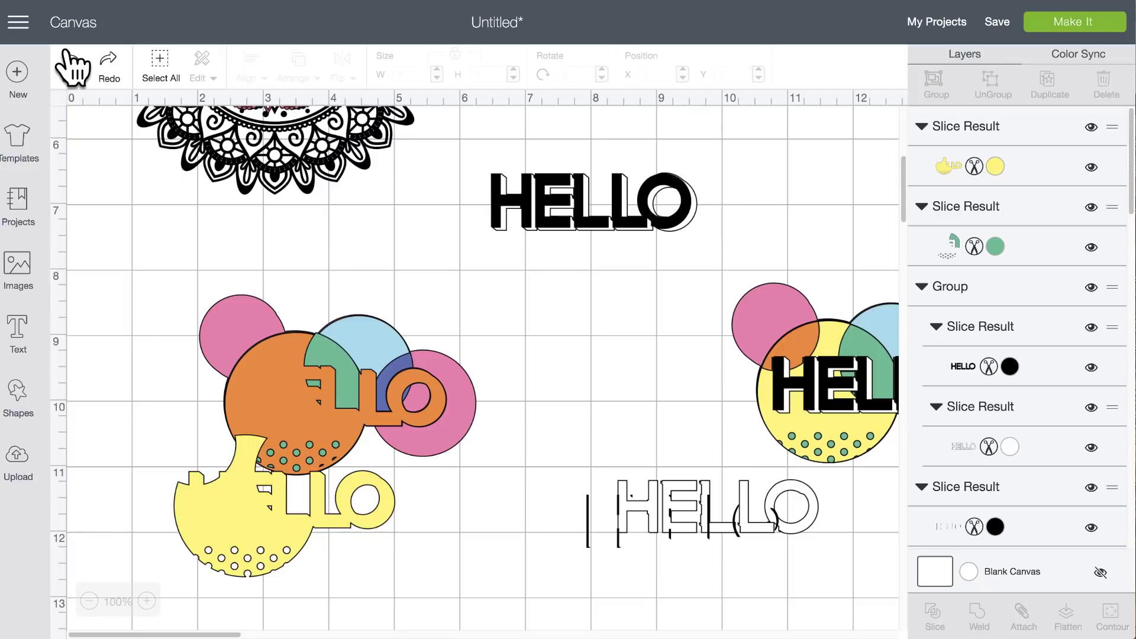
left_click(69, 60)
- Place the yellow slice over the circle artwork at X 2.415, Y 8.953 and slice it with the orange Hello Card layer
left_click_drag(275, 467, 301, 422)
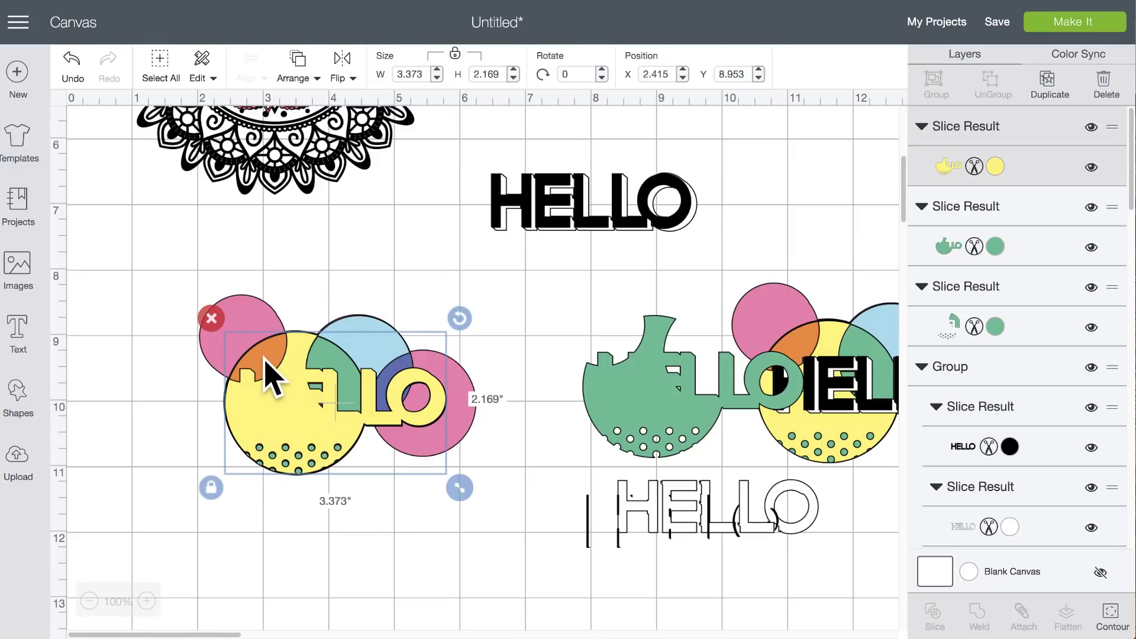
scroll(1039, 456, "down", 5)
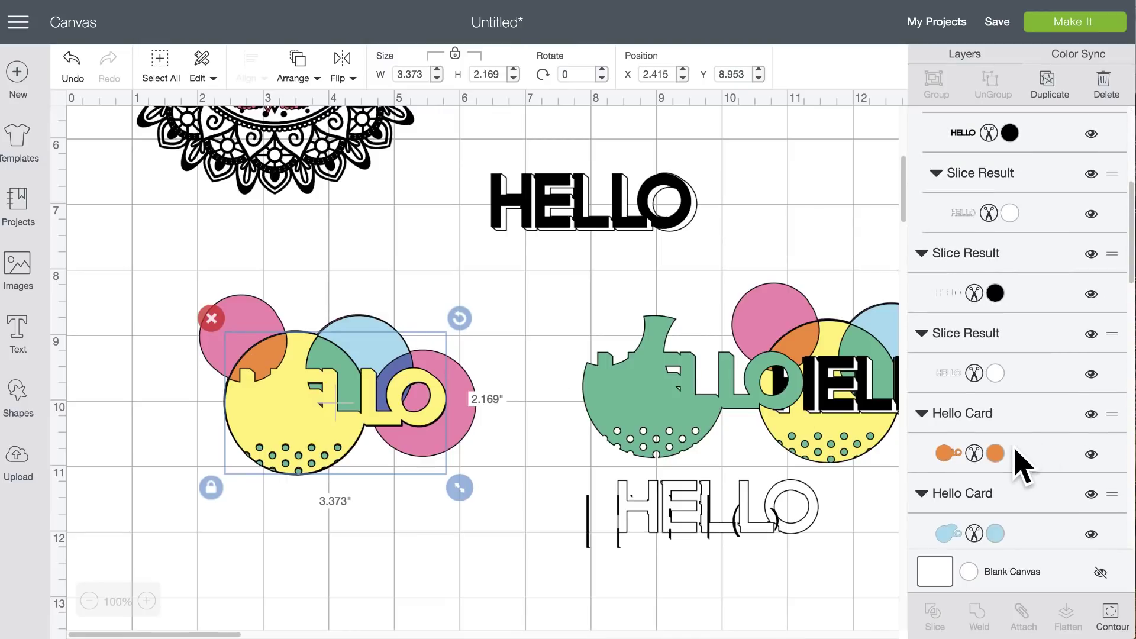
left_click(1019, 459)
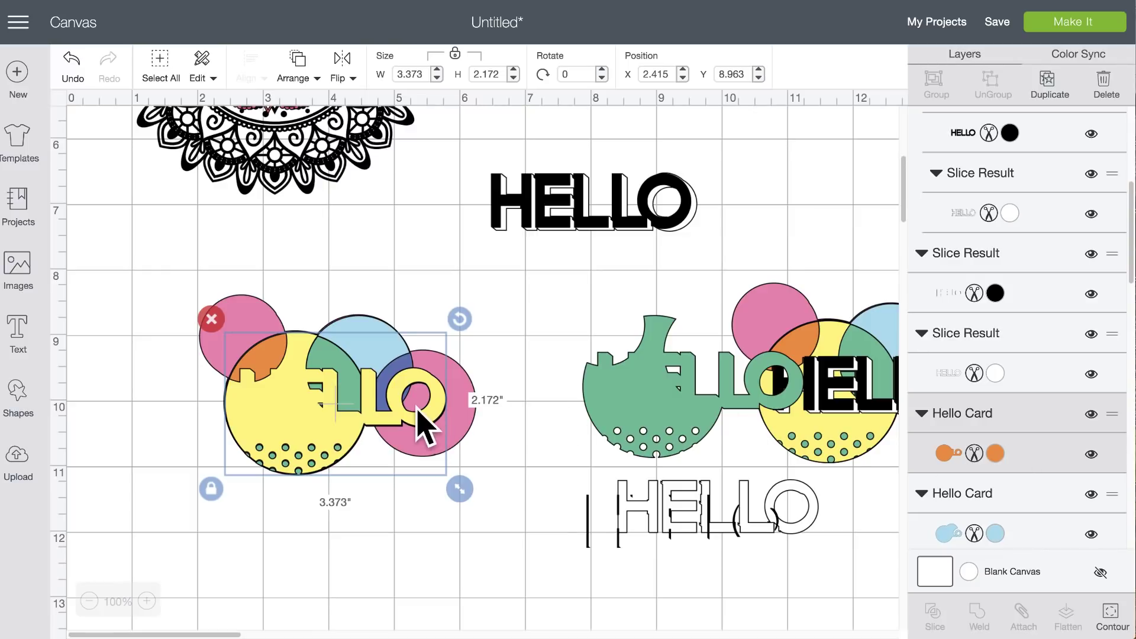
key("ctrl+shift+g")
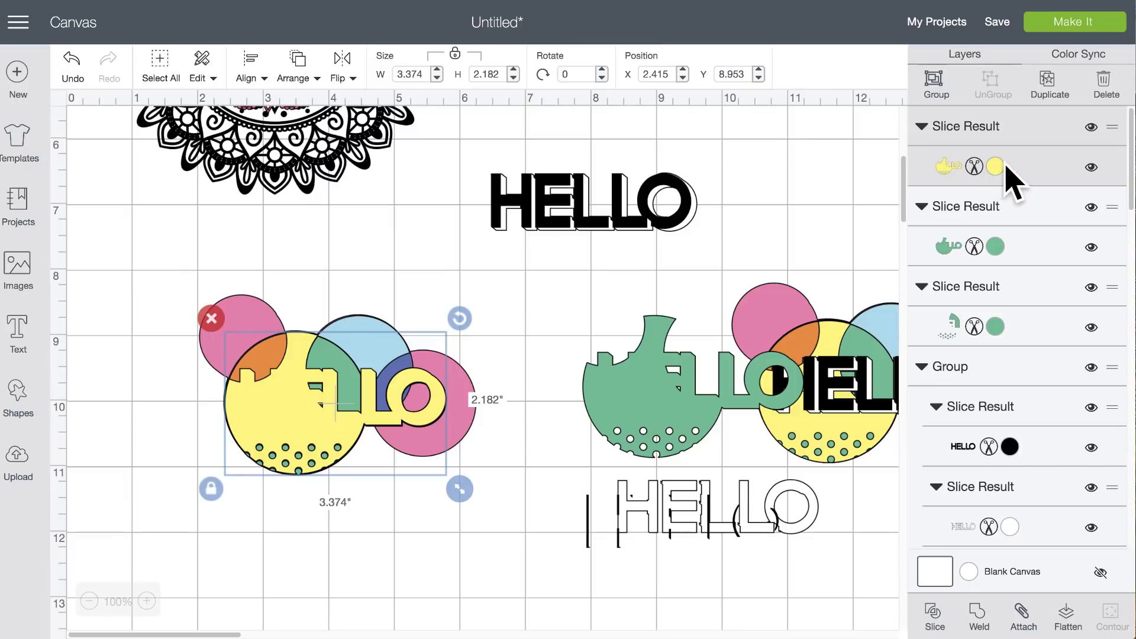
scroll(1012, 335, "down", 5)
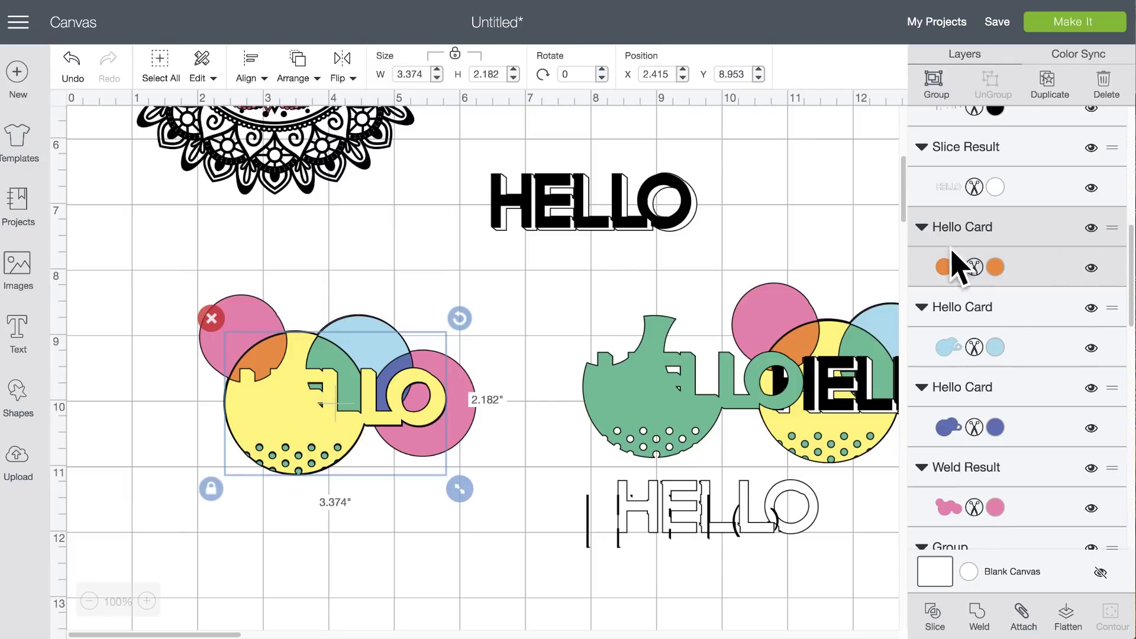
left_click(931, 614)
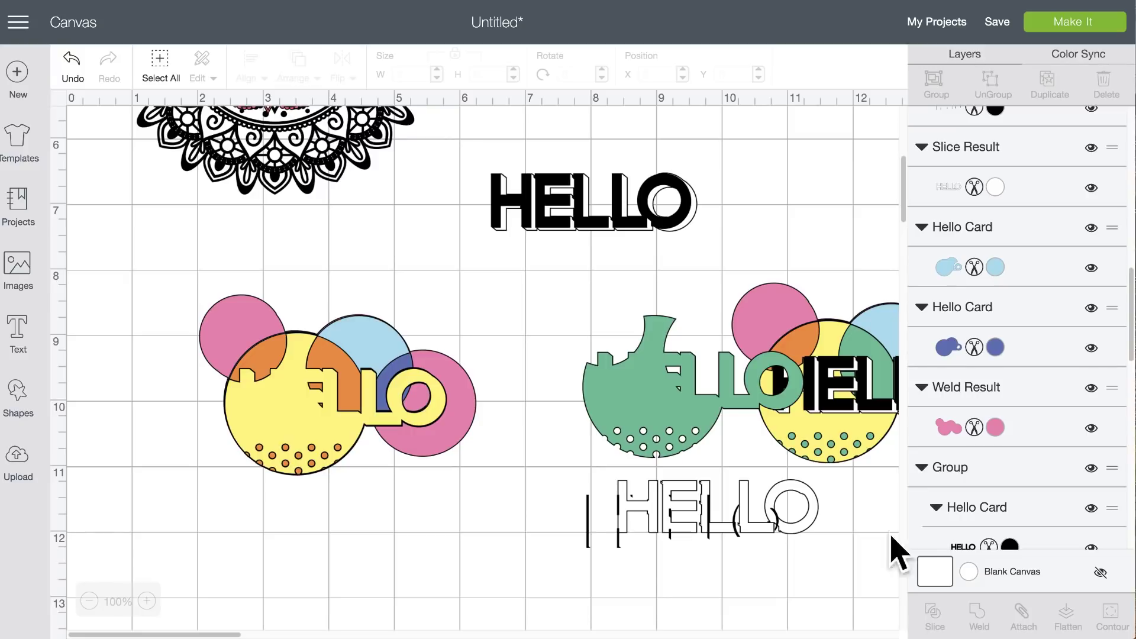
scroll(324, 385, "down", 1)
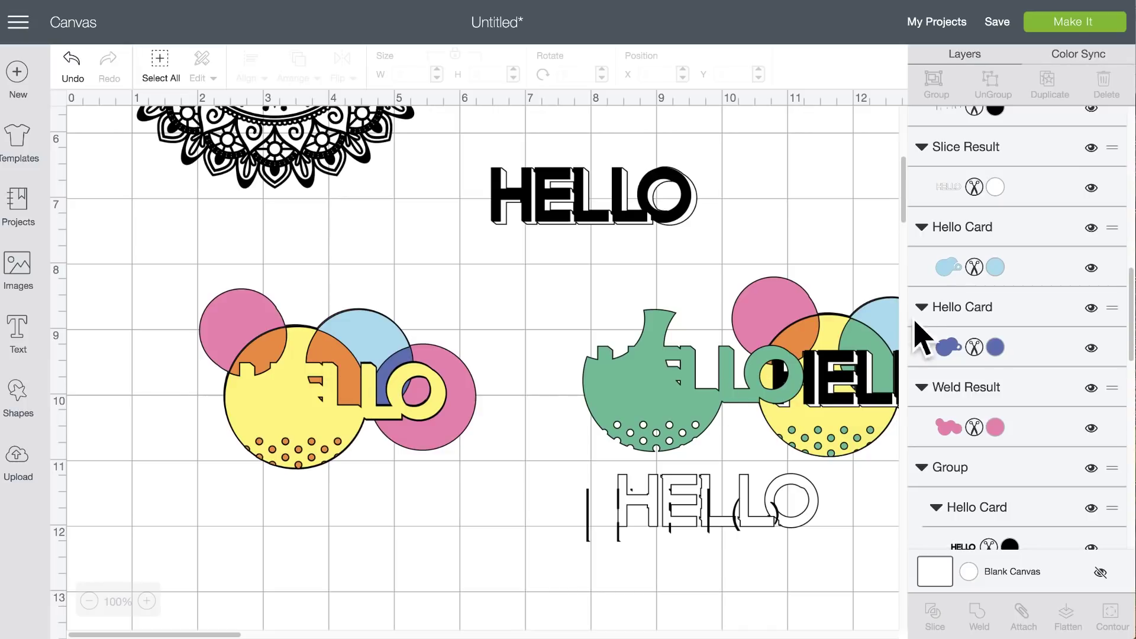
scroll(1040, 299, "up", 3)
scroll(1040, 299, "up", 2)
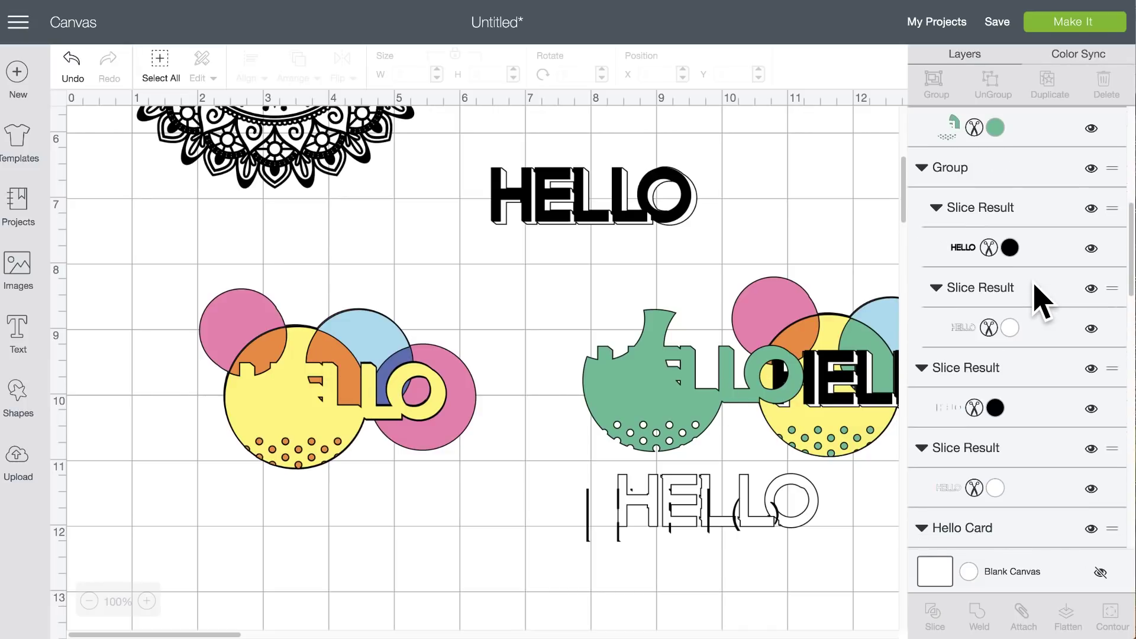
scroll(1040, 299, "up", 2)
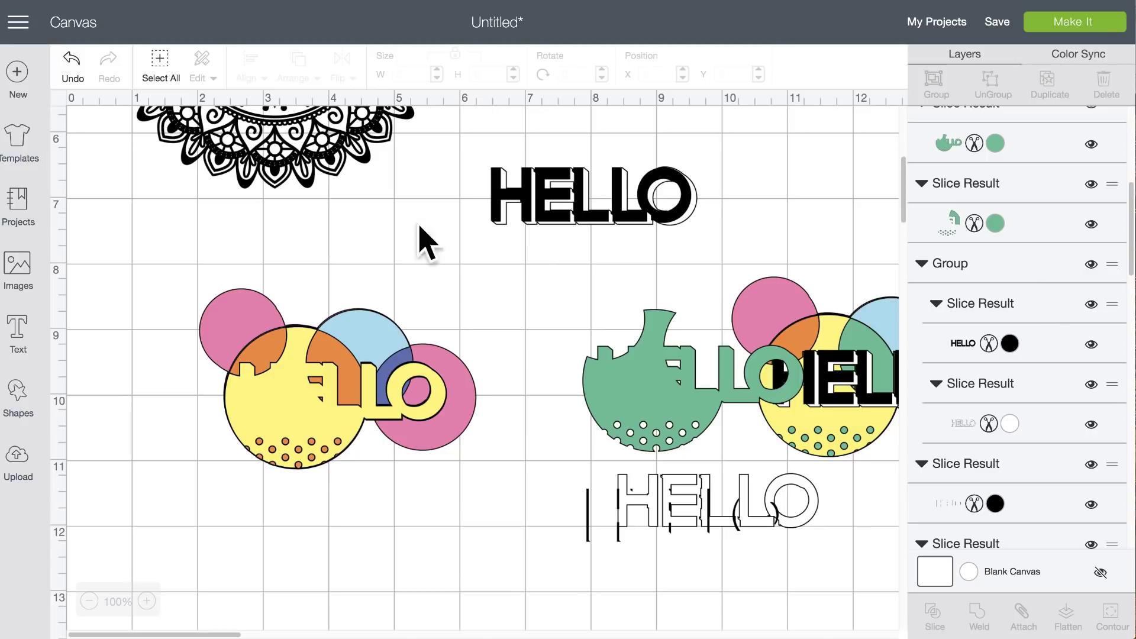
left_click(263, 362)
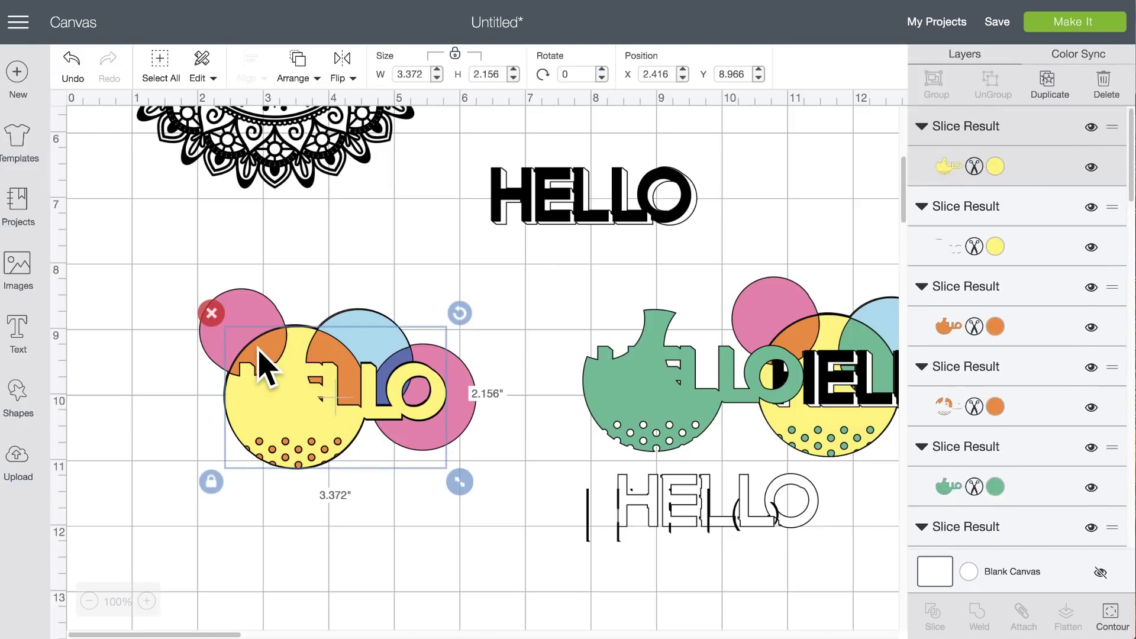
left_click(1112, 619)
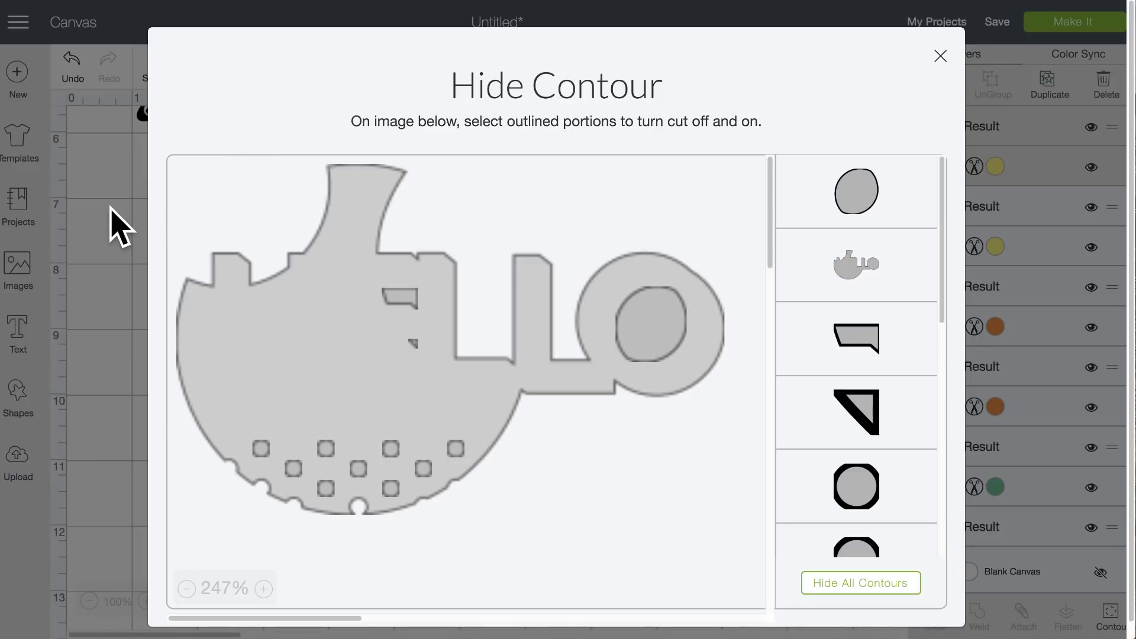
left_click(116, 226)
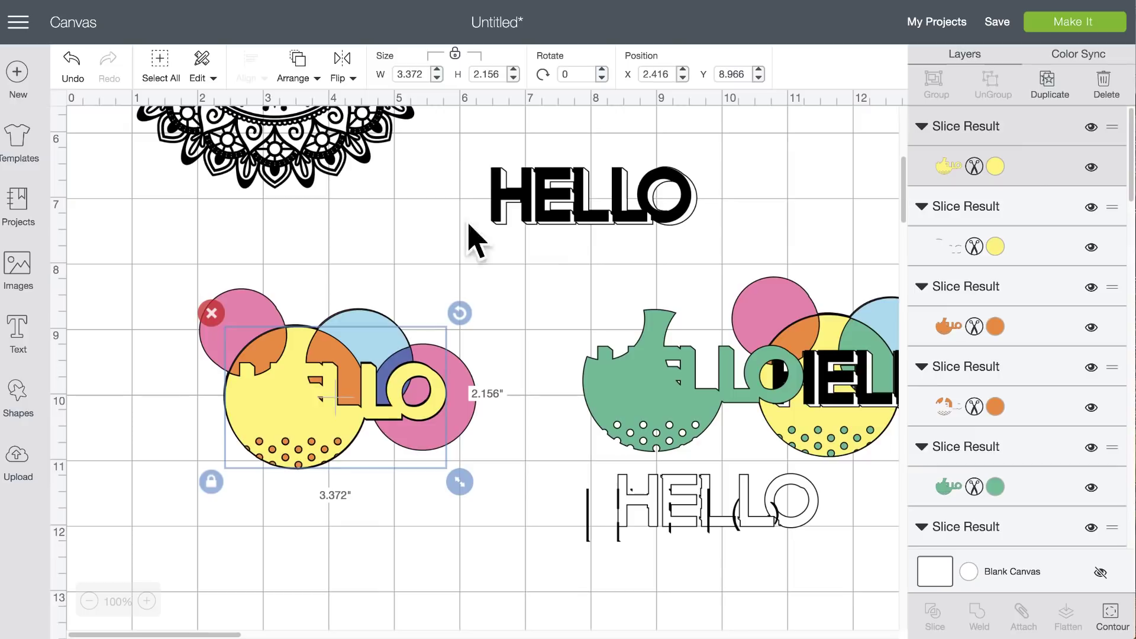
- Delete the large orange slice result that has the full circle and HELLO lettering shape
left_click(1021, 329)
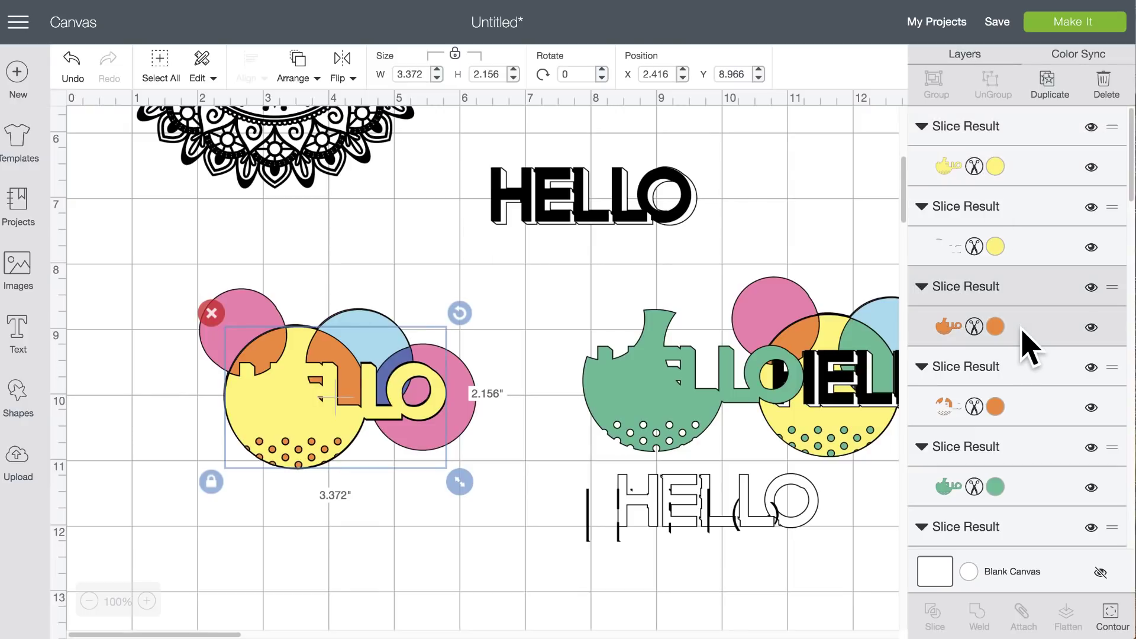
left_click(1030, 405)
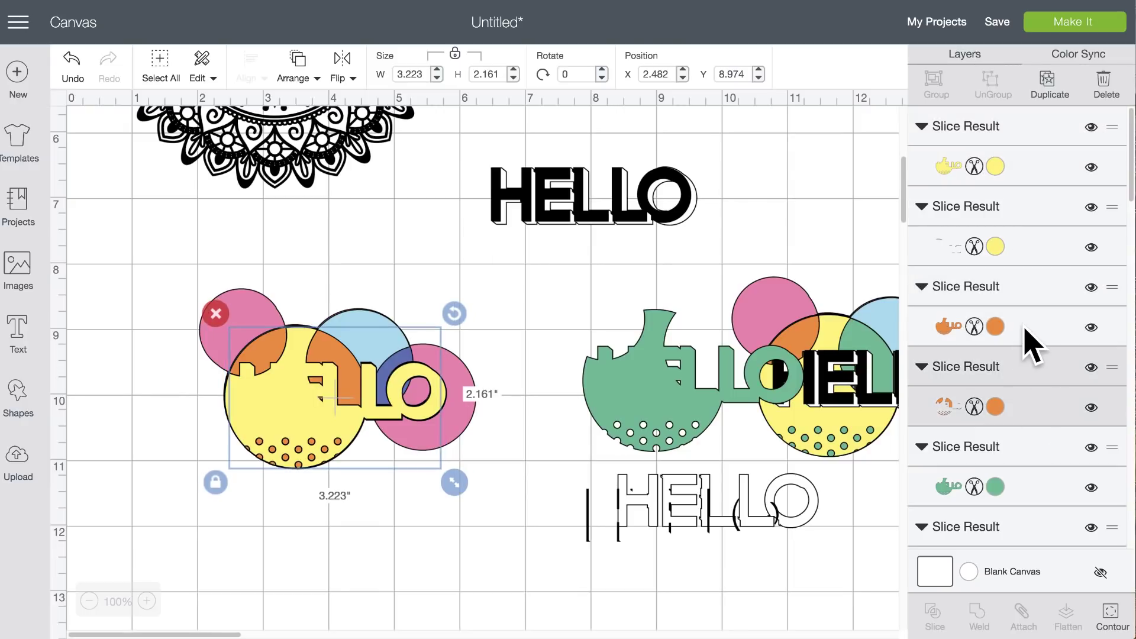
left_click(1029, 342)
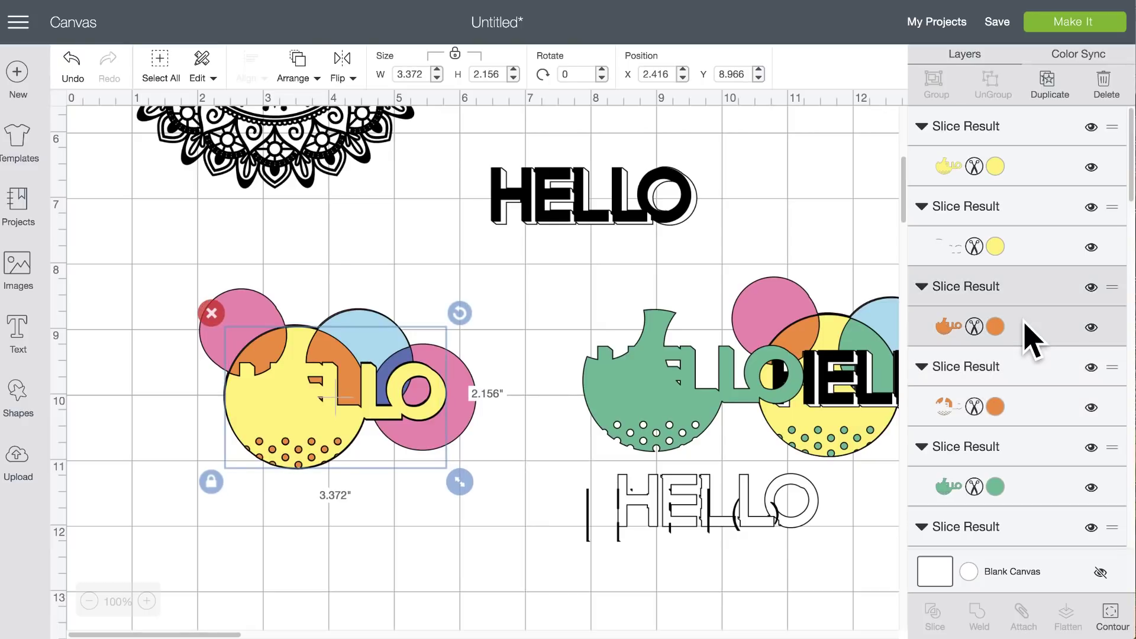
left_click(212, 313)
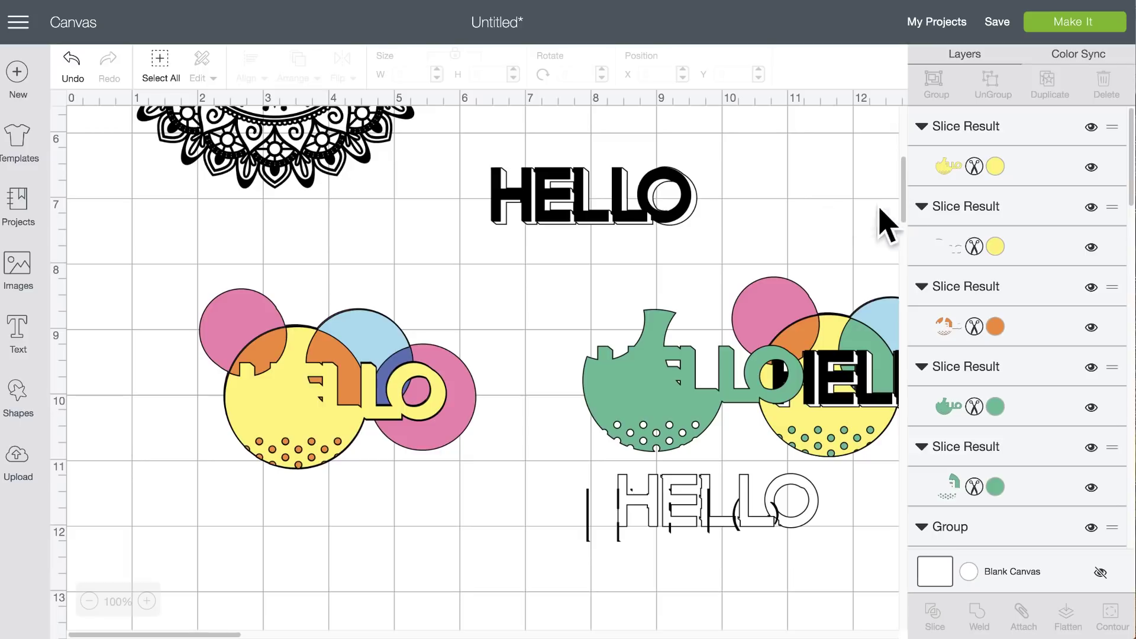
- Move the large green slice result to empty canvas below the two circle designs, at about X 5.58, Y 11.05
left_click(1029, 326)
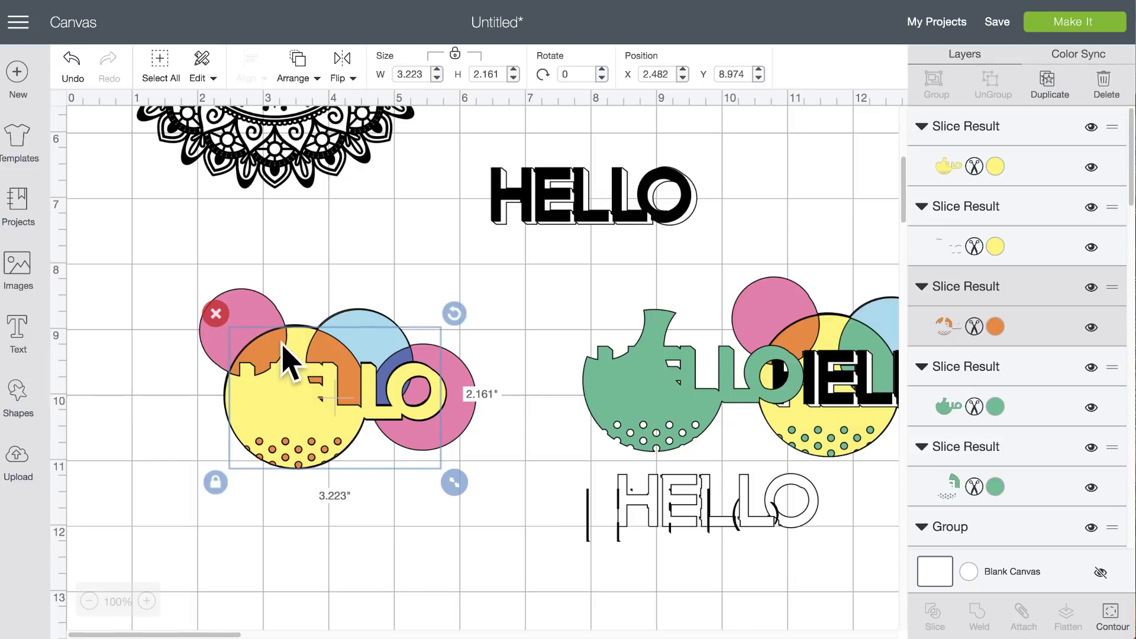
left_click_drag(738, 403, 559, 564)
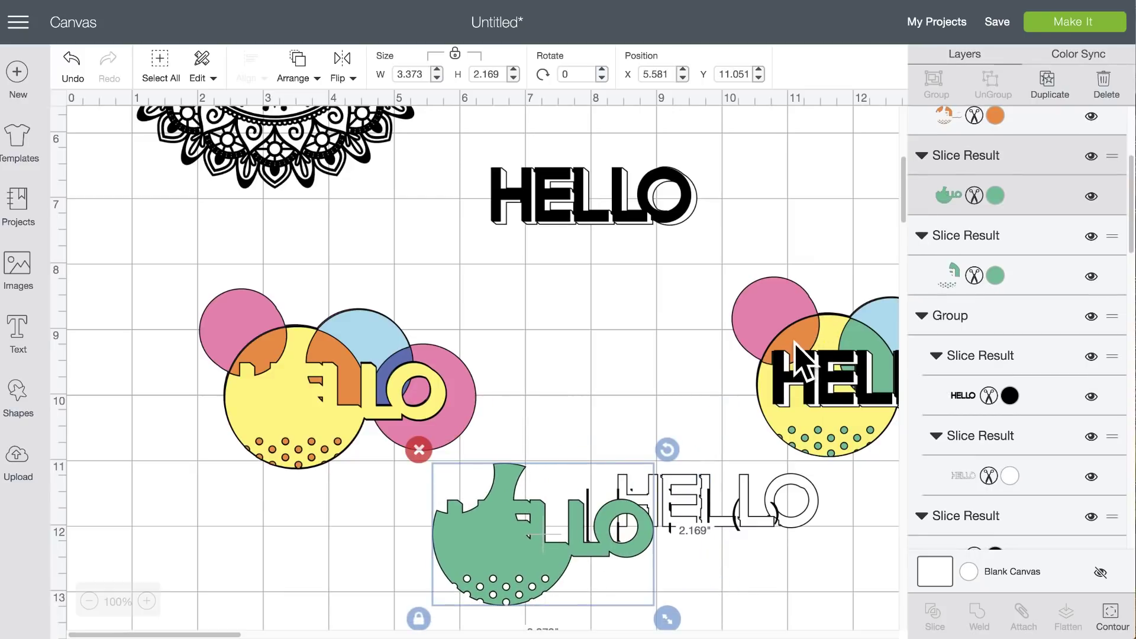
scroll(806, 337, "right", 5)
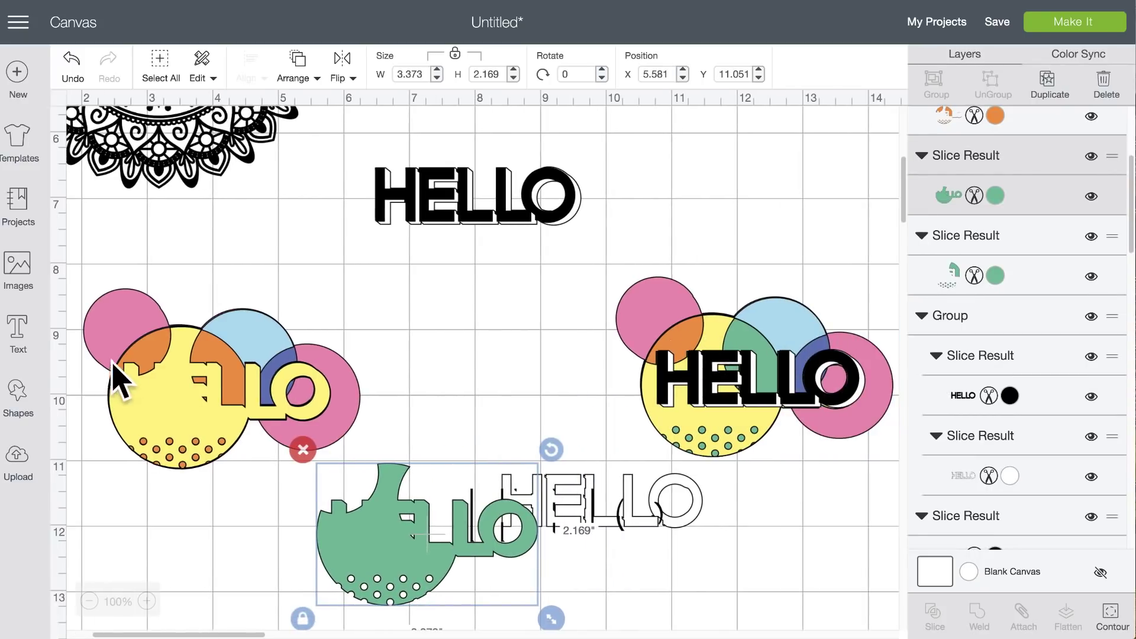
- Hide all contours of the remaining orange slice result except the wedge where the upper-left pink circle overlaps the yellow circle
scroll(1006, 228, "up", 2)
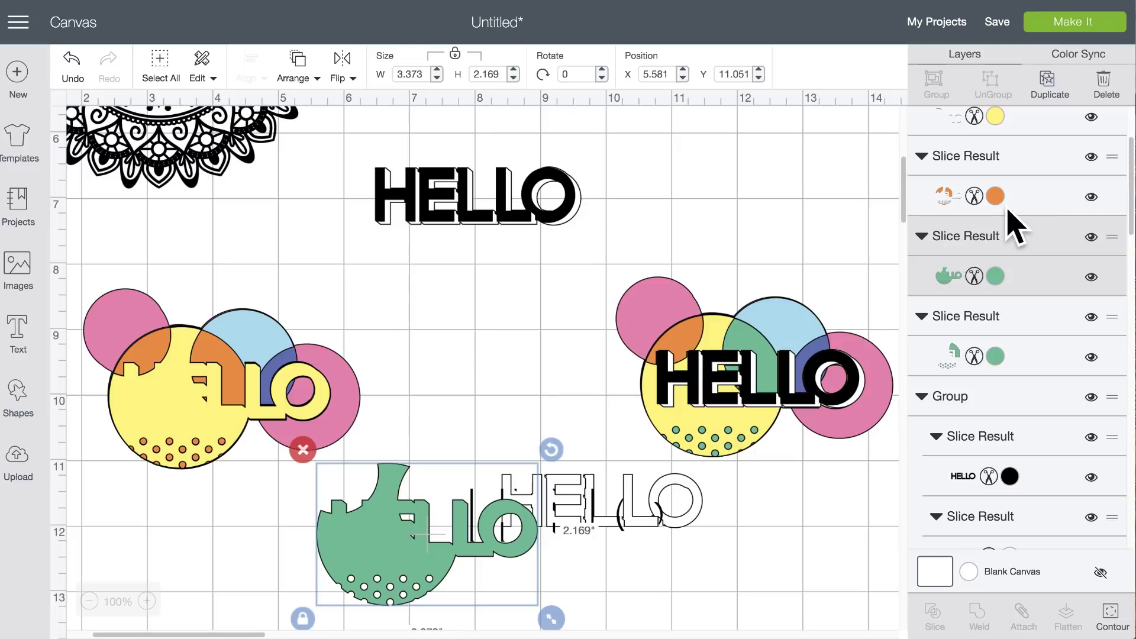
left_click(1025, 212)
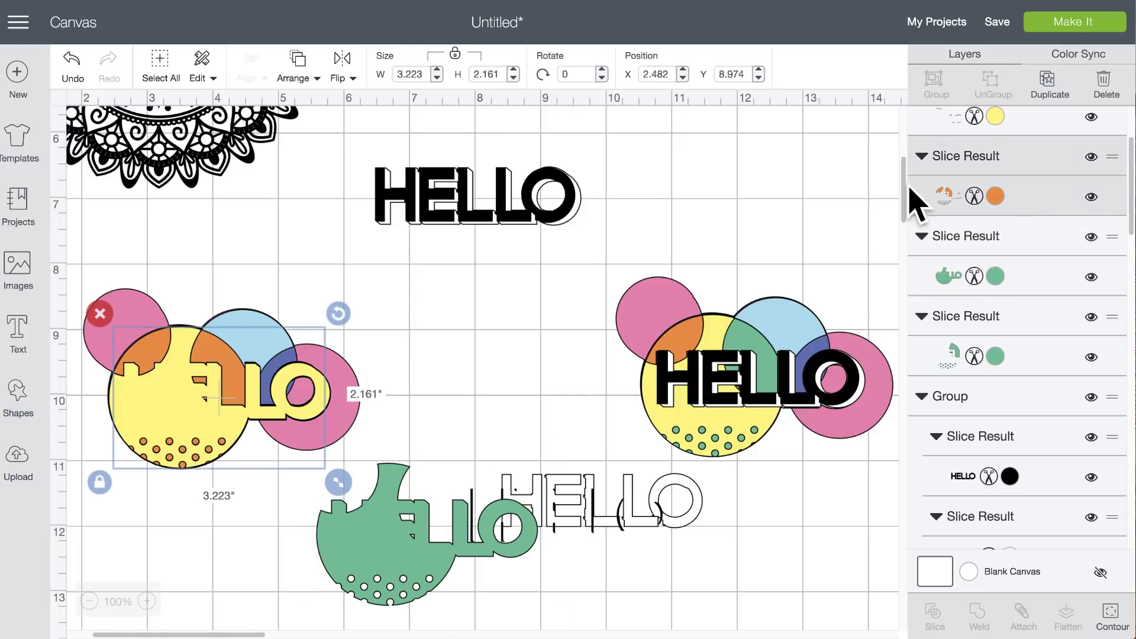
scroll(970, 200, "down", 1)
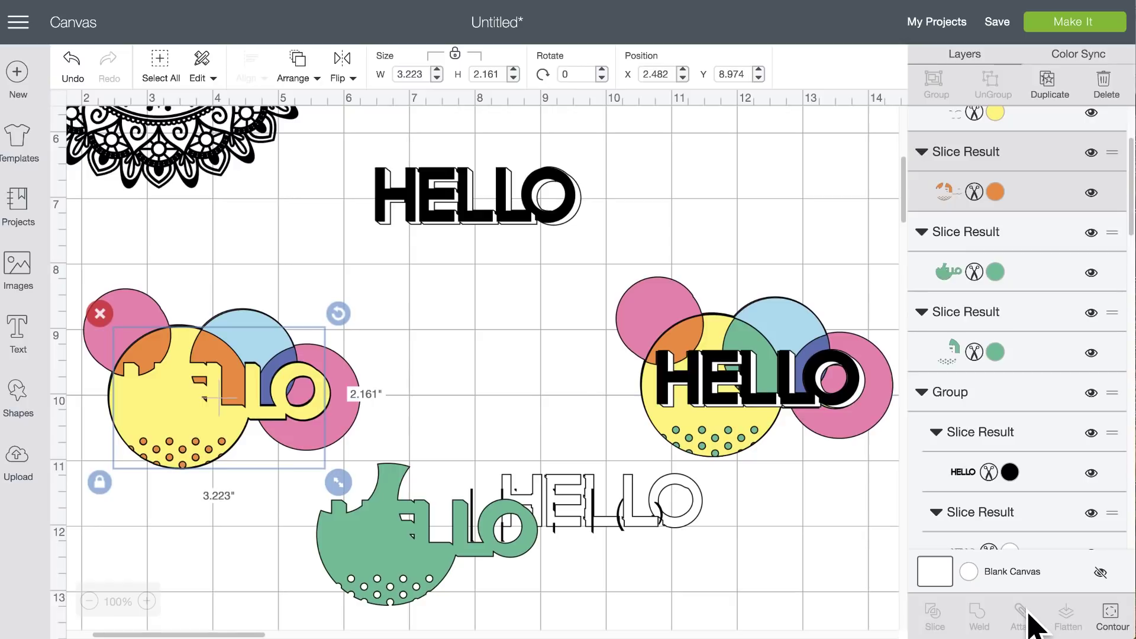
left_click(1112, 616)
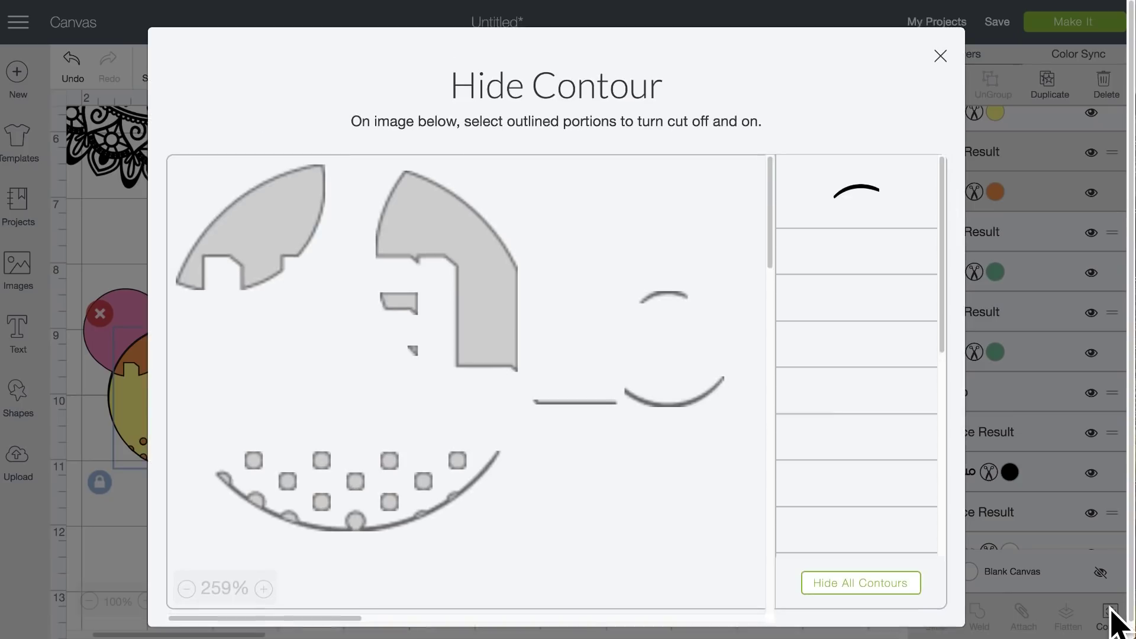
left_click(869, 583)
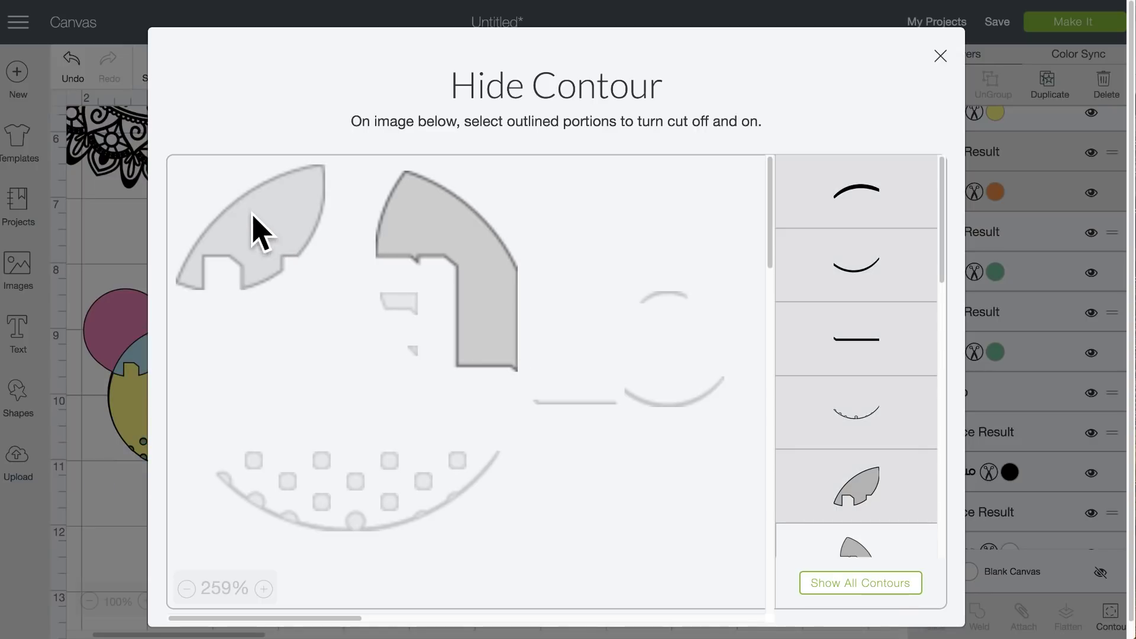
left_click(279, 228)
left_click(417, 228)
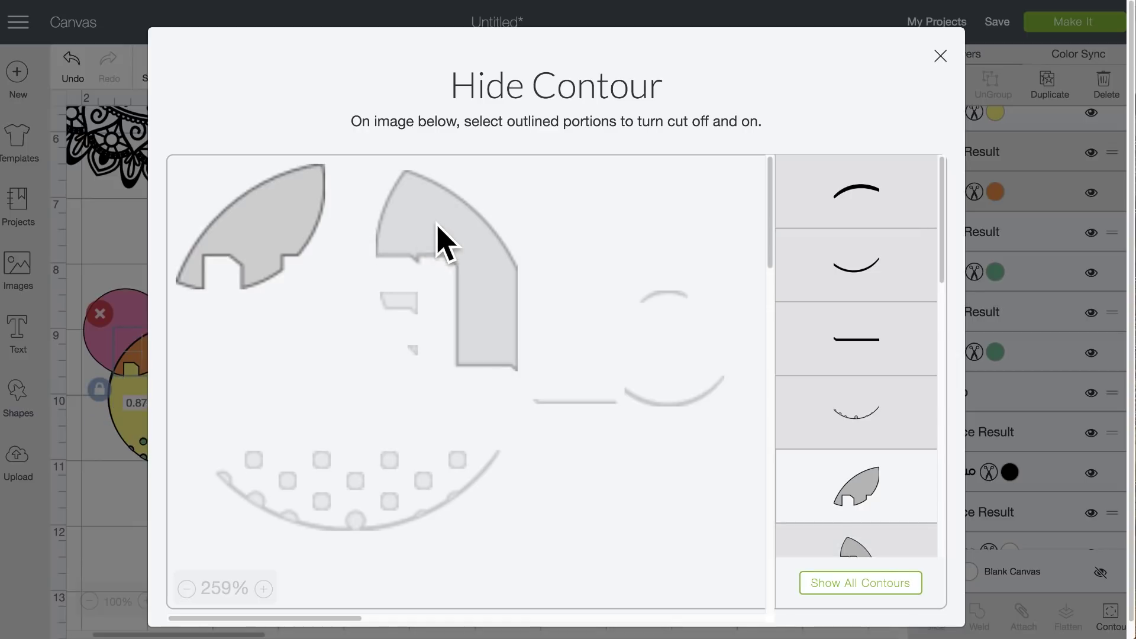
left_click(100, 196)
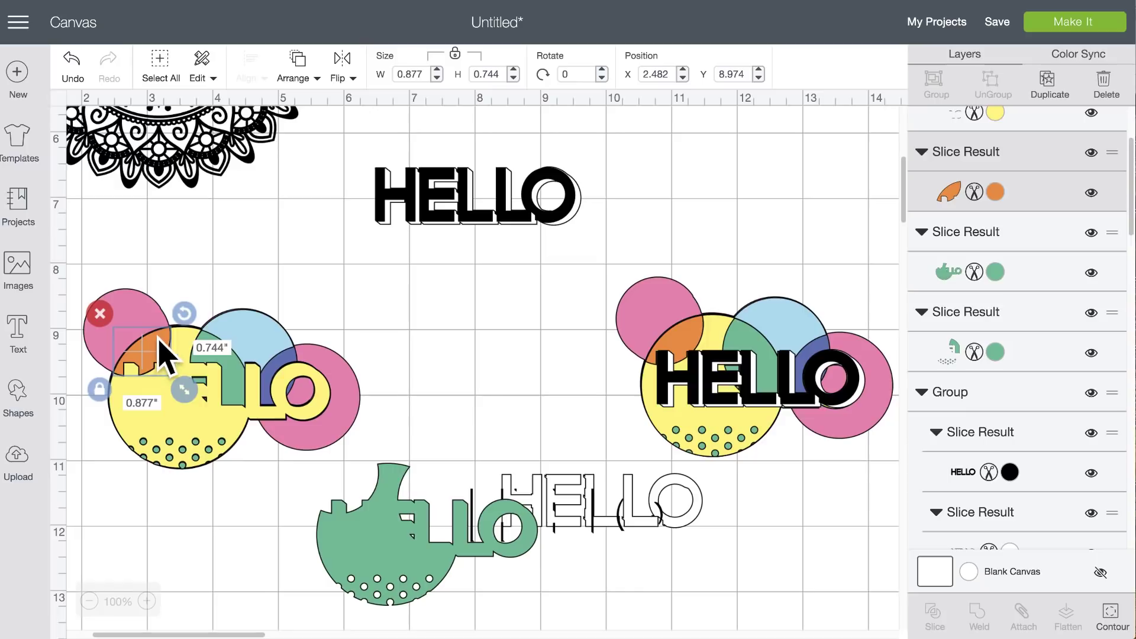
- Delete the large green slice result placed below the circle designs
scroll(243, 449, "down", 1)
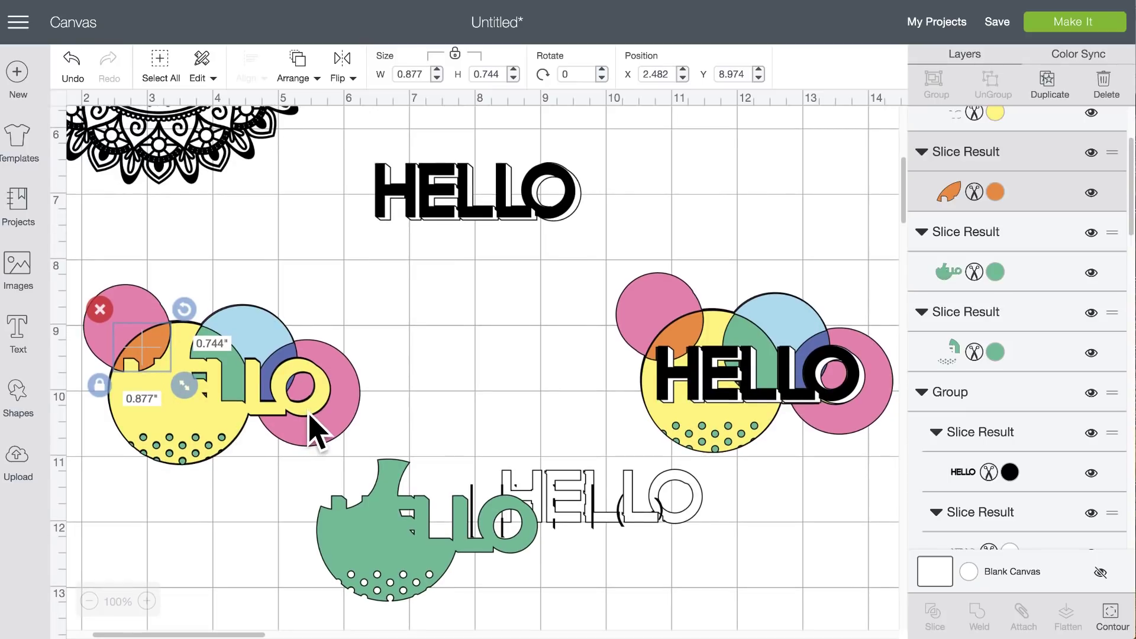
left_click(380, 562)
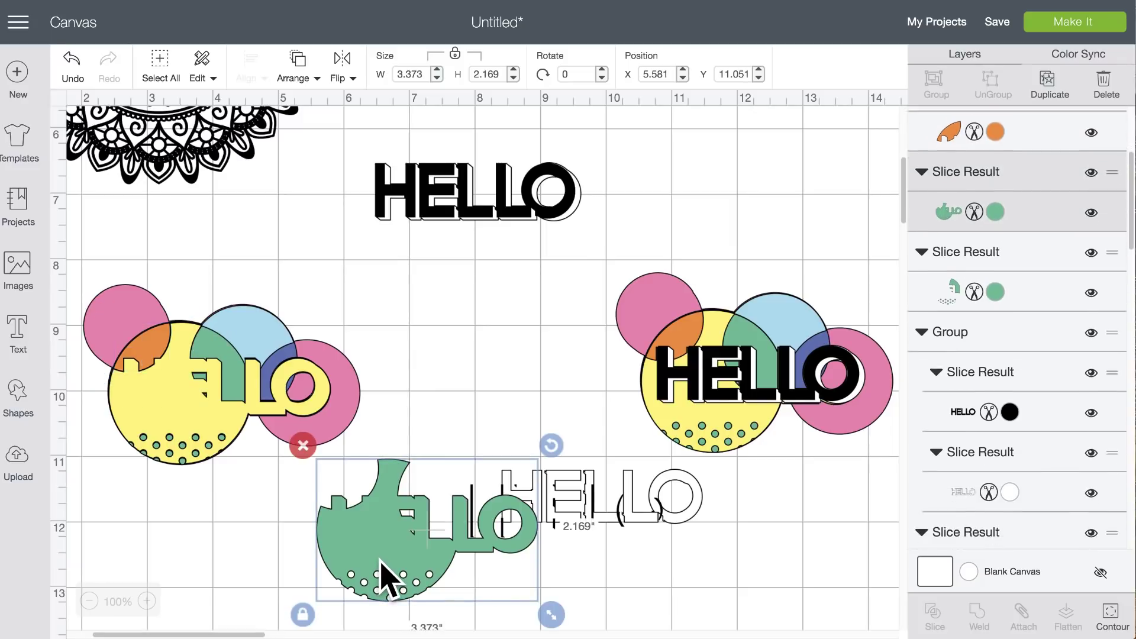
mouse_move(381, 561)
left_mouse_down()
mouse_move(362, 559)
mouse_move(377, 566)
left_mouse_up()
left_click(299, 454)
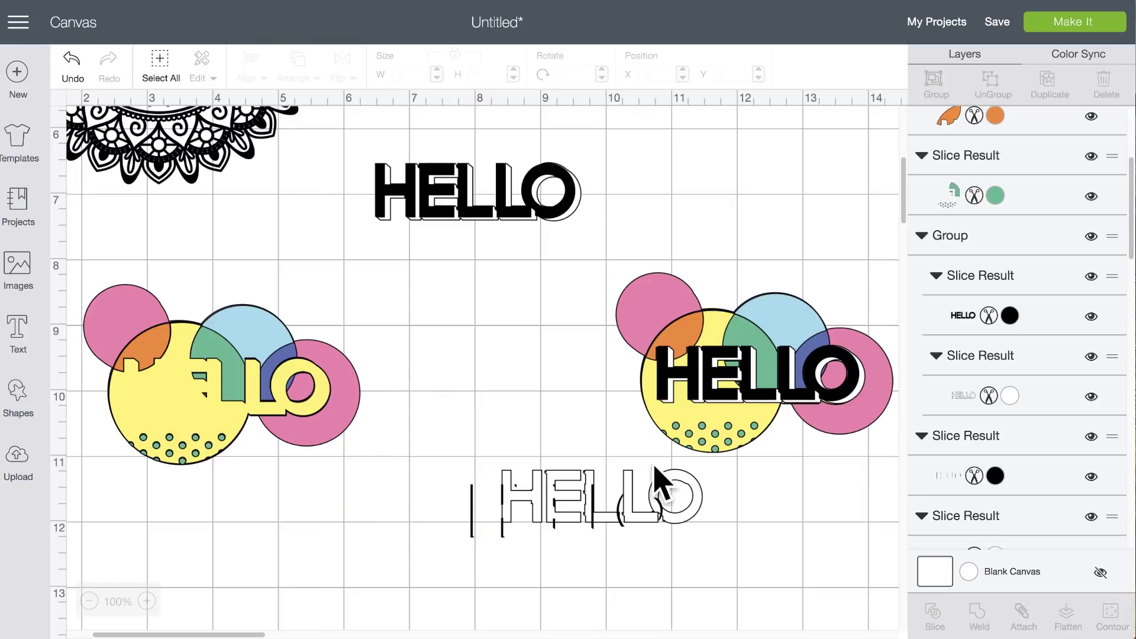
- Nudge the thin yellow sliver slice result right to about X 4.945, clear of the design, and delete it
scroll(1002, 260, "up", 3)
scroll(1000, 260, "up", 6)
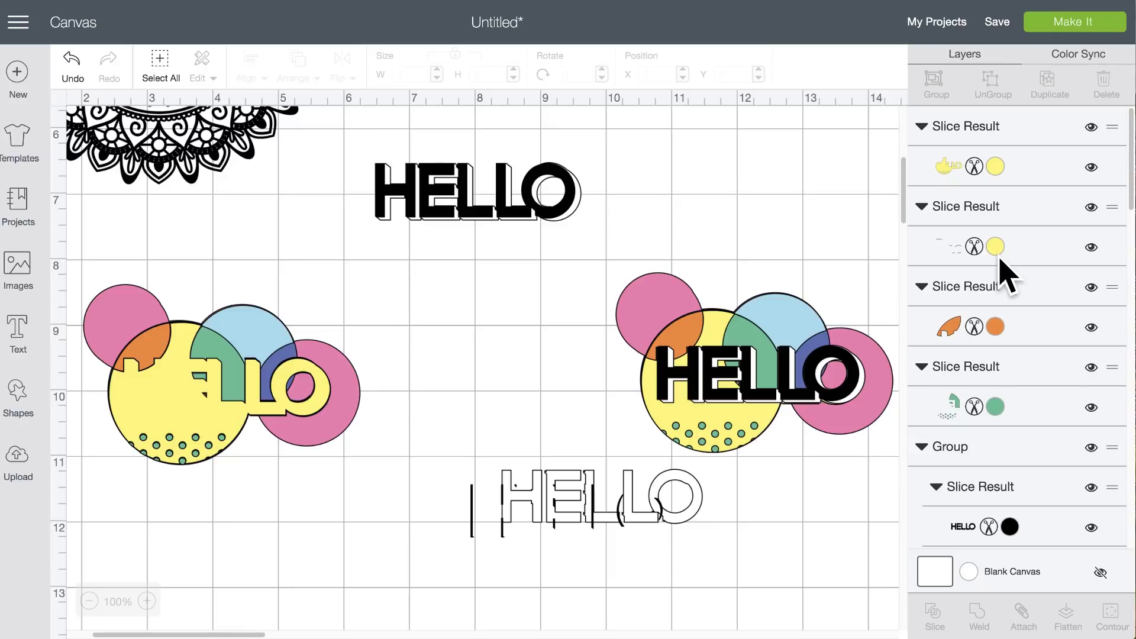
left_click(1021, 249)
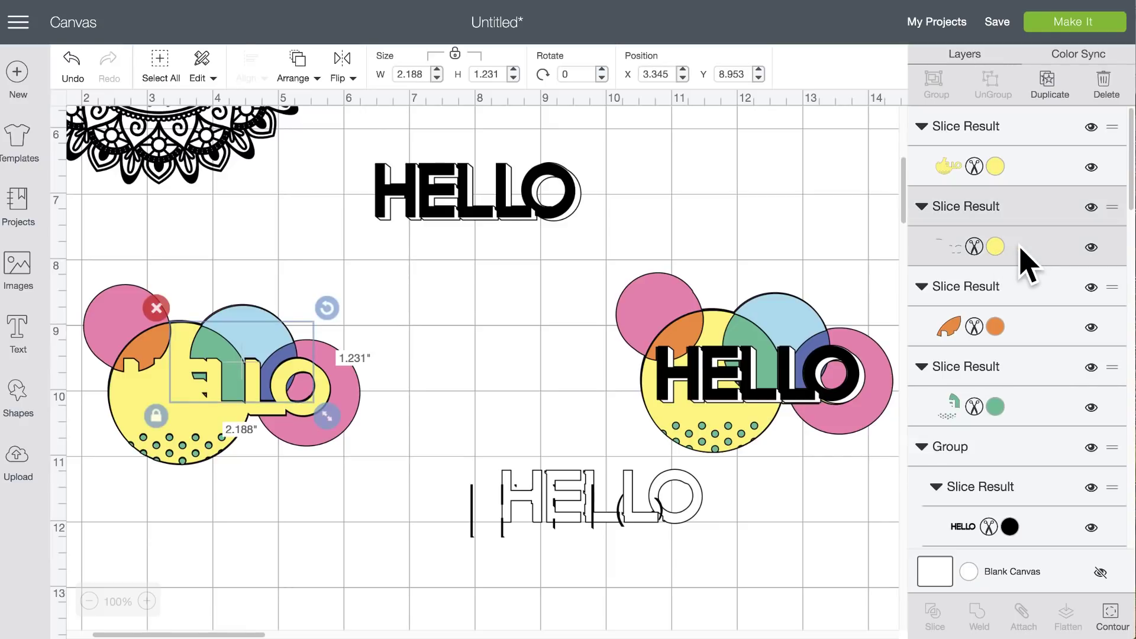
key("Right")
key("Right")
key("Right")
key("Right")
key("Right")
key("Right")
key("Right")
key("Right")
key("Right")
key("Right")
key("Right")
key("Right")
key("Right")
key("Right")
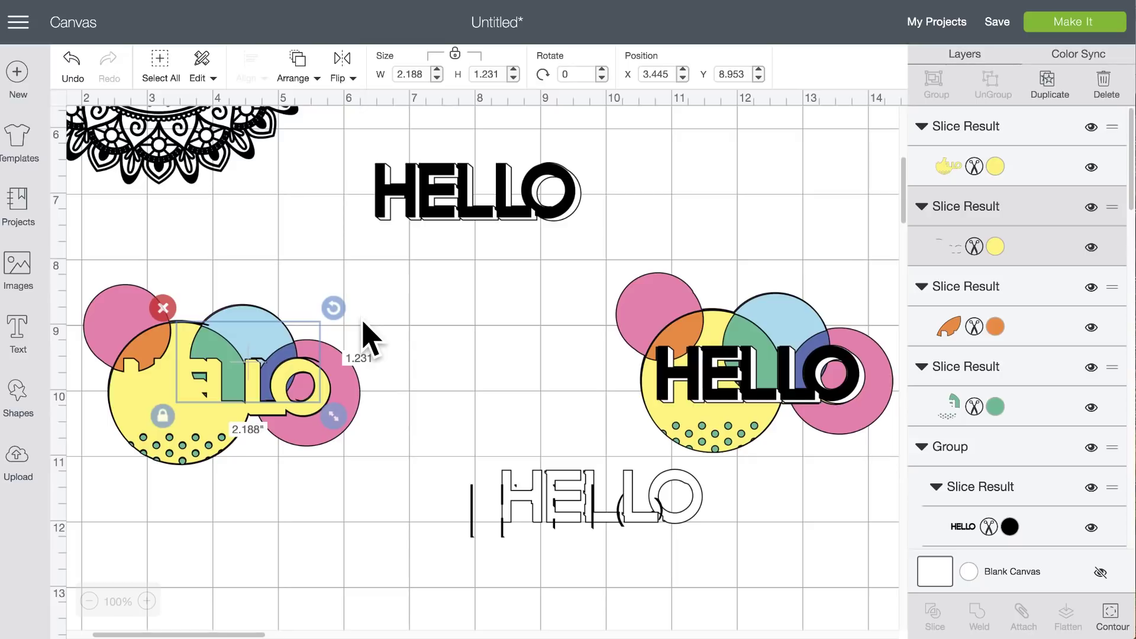
key("Right")
key("Right")
key("Right")
key("Right")
key("Right")
key("Right")
key("Right")
key("Right")
key("Right")
key("Right")
key("Right")
key("Right")
key("Right")
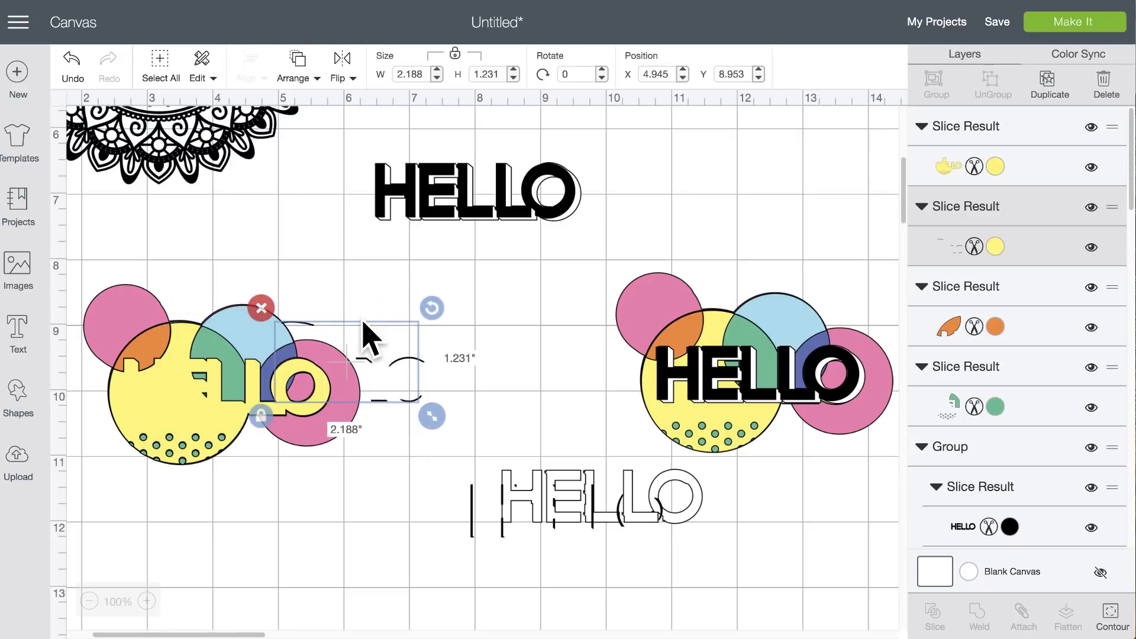
left_click(337, 307)
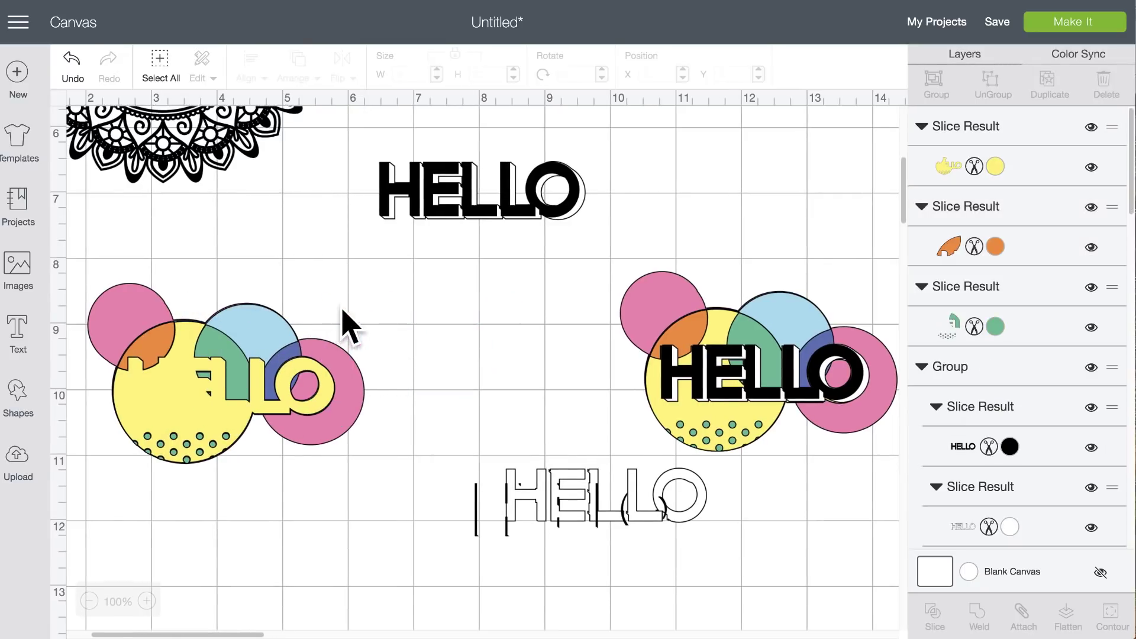
- Slice the light blue Hello Card layer with the pink Weld Result layer of the left design
scroll(1033, 254, "down", 1)
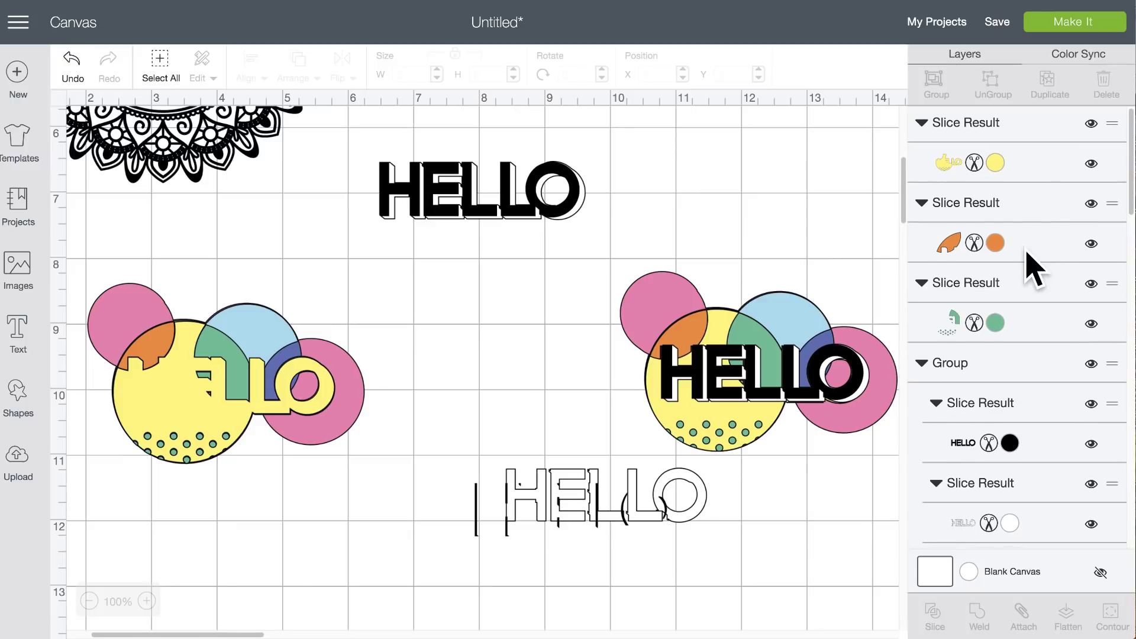
left_click(1024, 165)
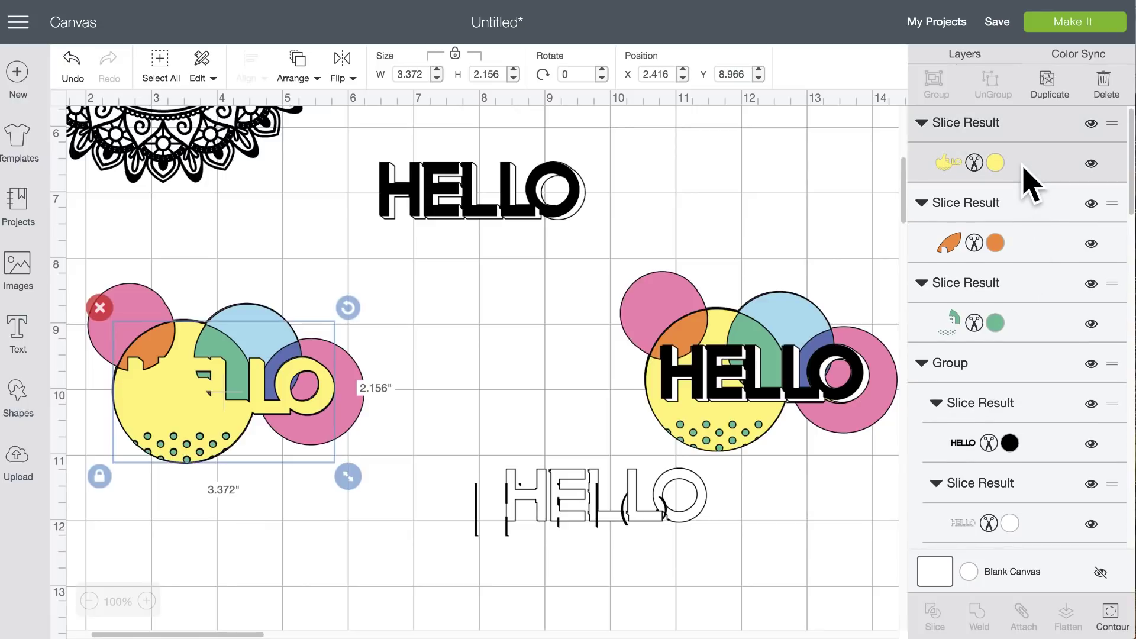
left_click(1031, 243)
left_click(1029, 333)
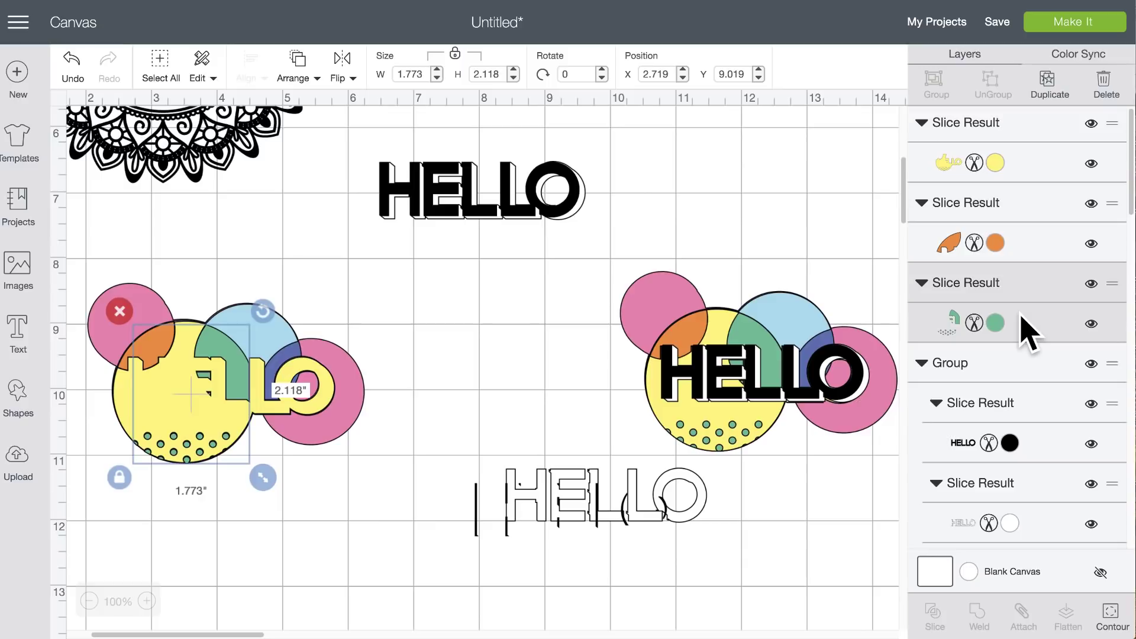
scroll(1026, 331, "down", 3)
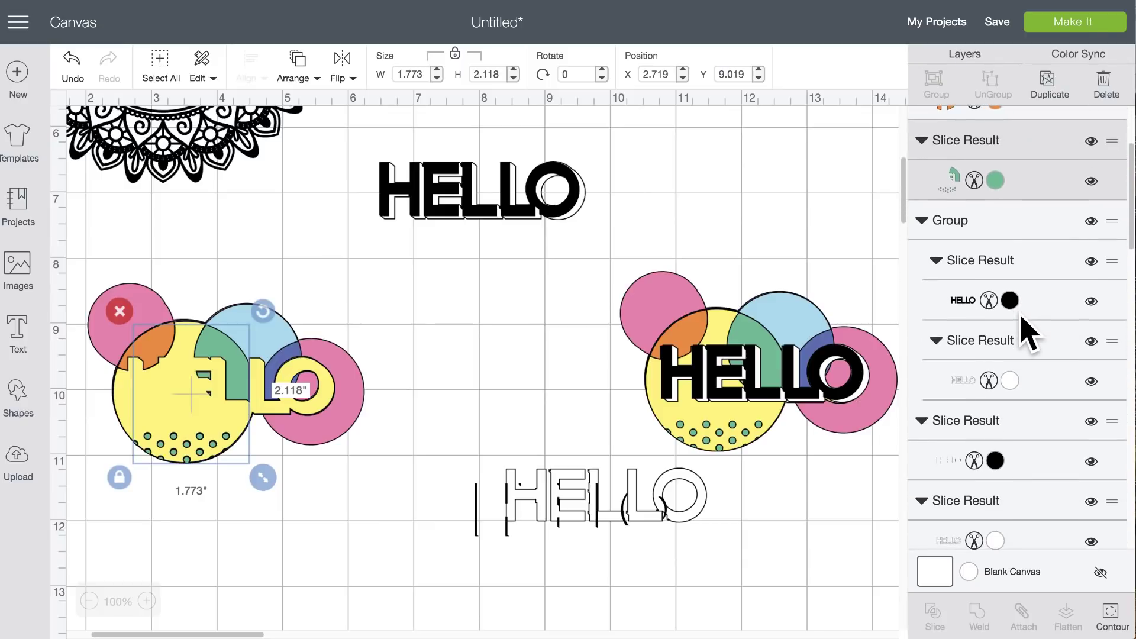
scroll(1027, 332, "down", 7)
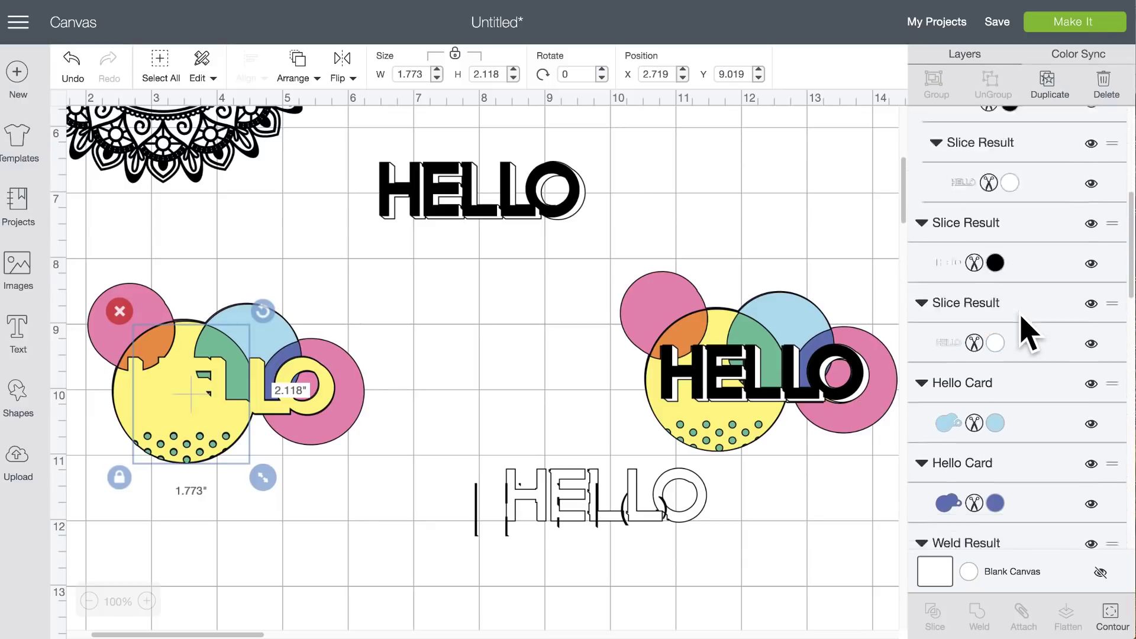
left_click(1040, 299)
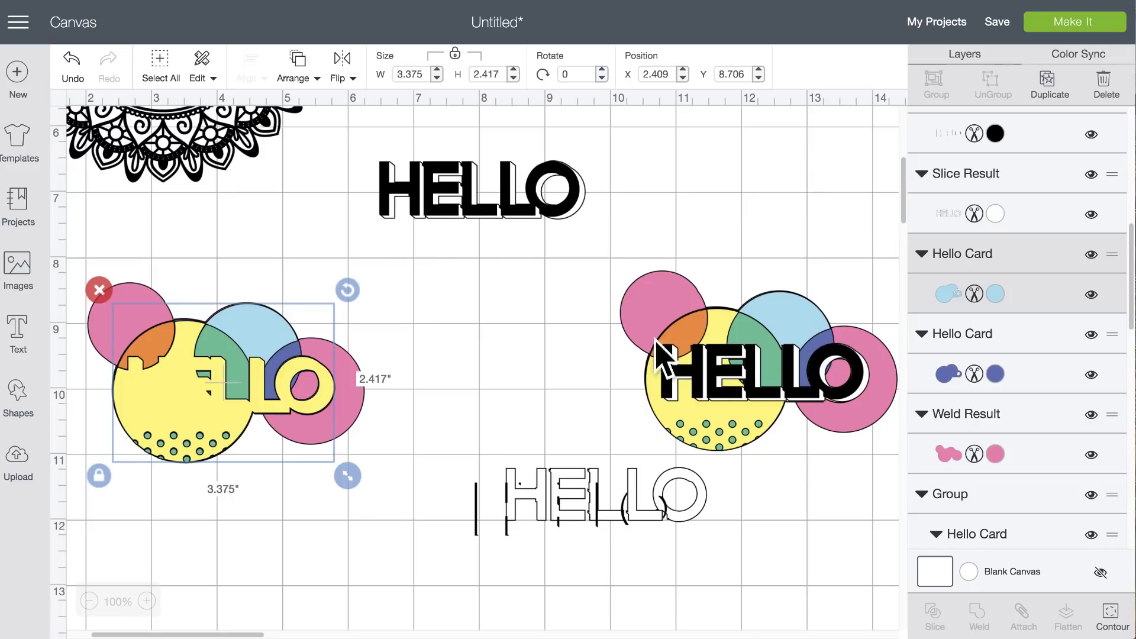
left_click(273, 336)
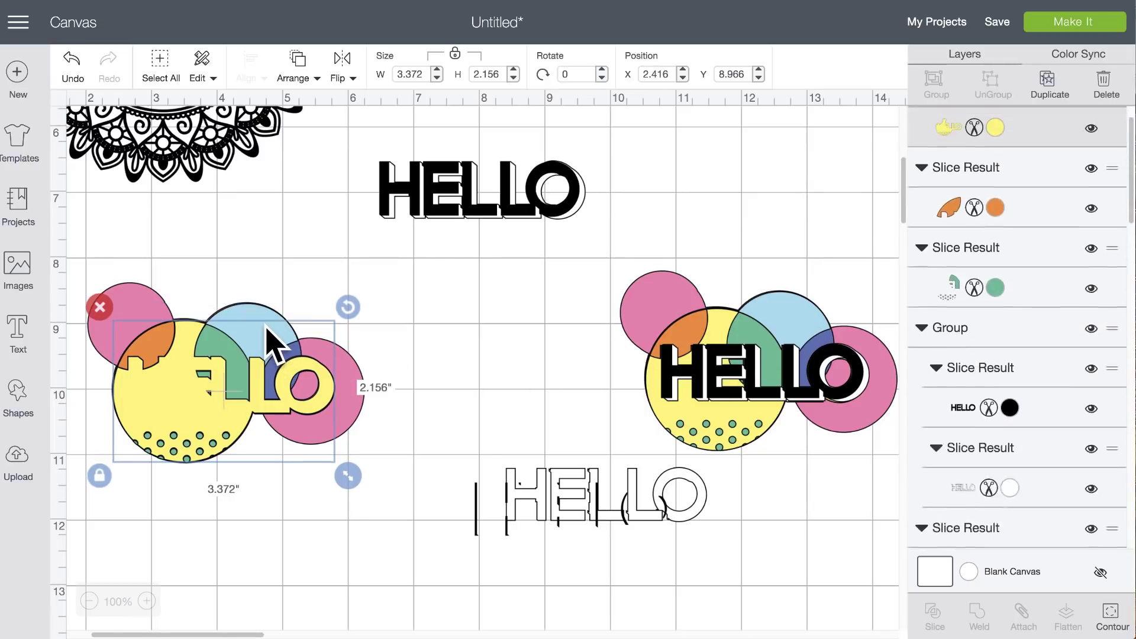
left_click(262, 326)
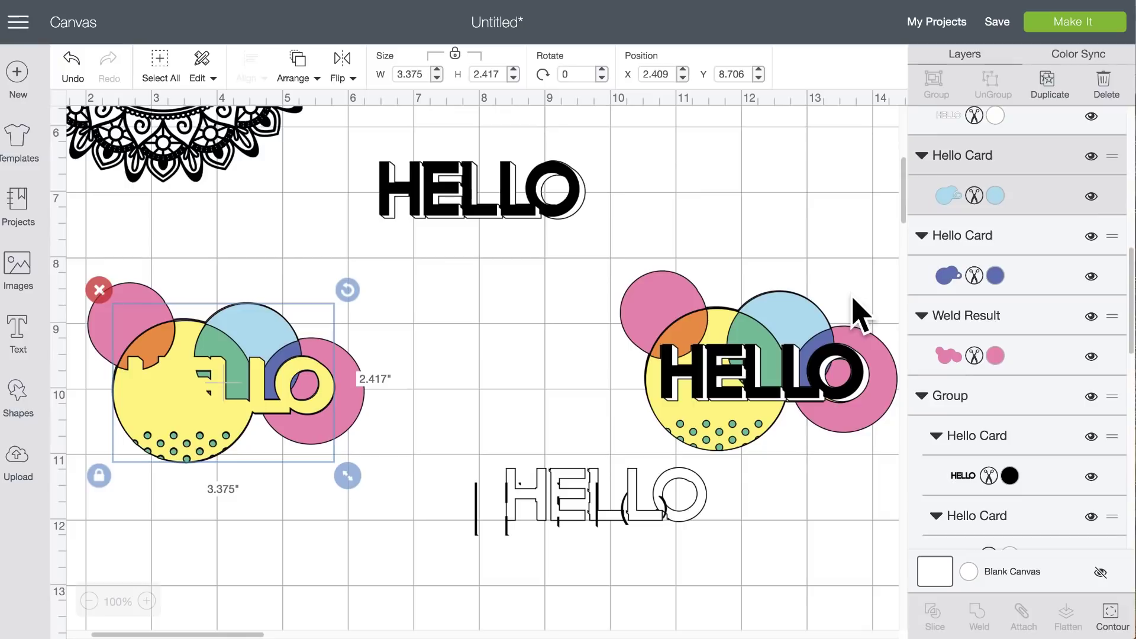
left_click(1039, 361, "shift")
left_click(935, 617)
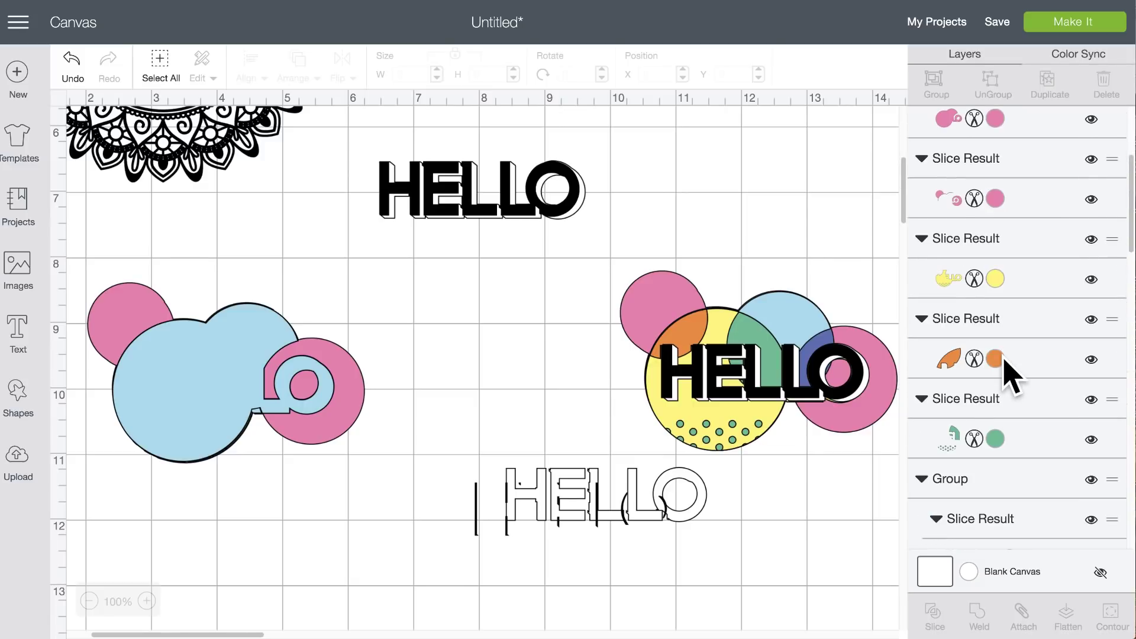
scroll(1012, 375, "up", 3)
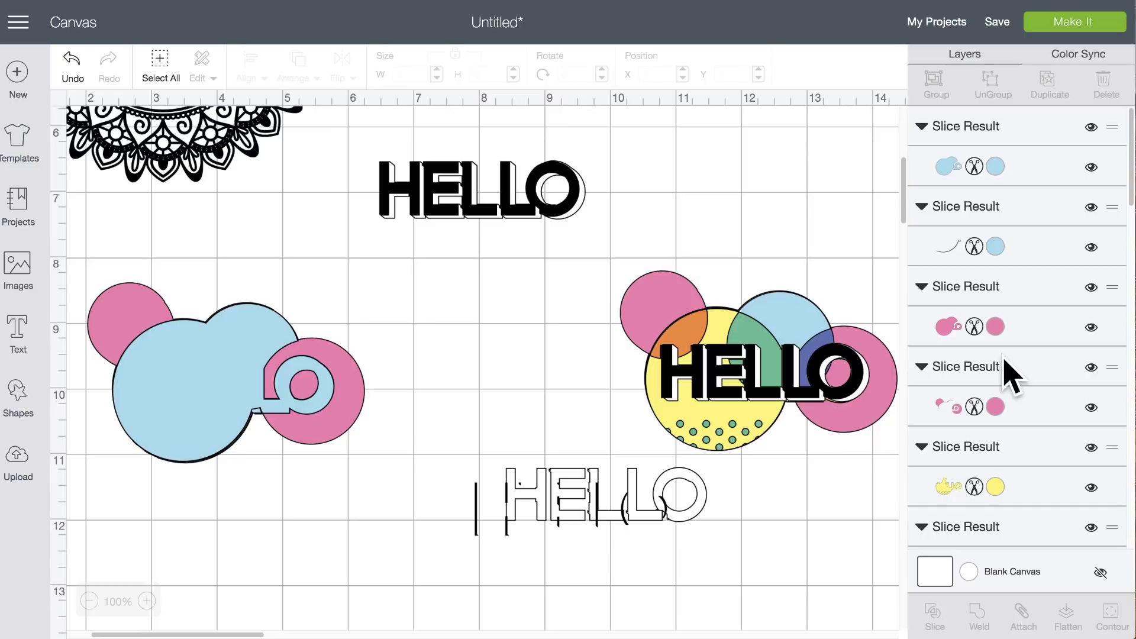
- Delete the thin light blue sliver slice result along the lower edge of the left design's large circle
left_click(947, 254)
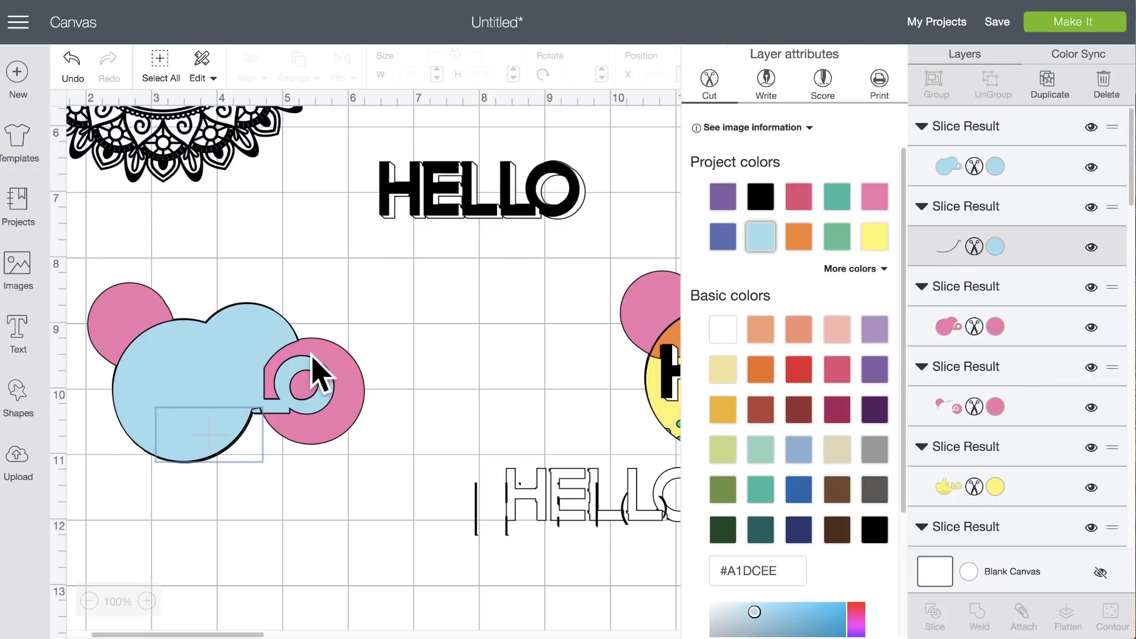
left_click(226, 468)
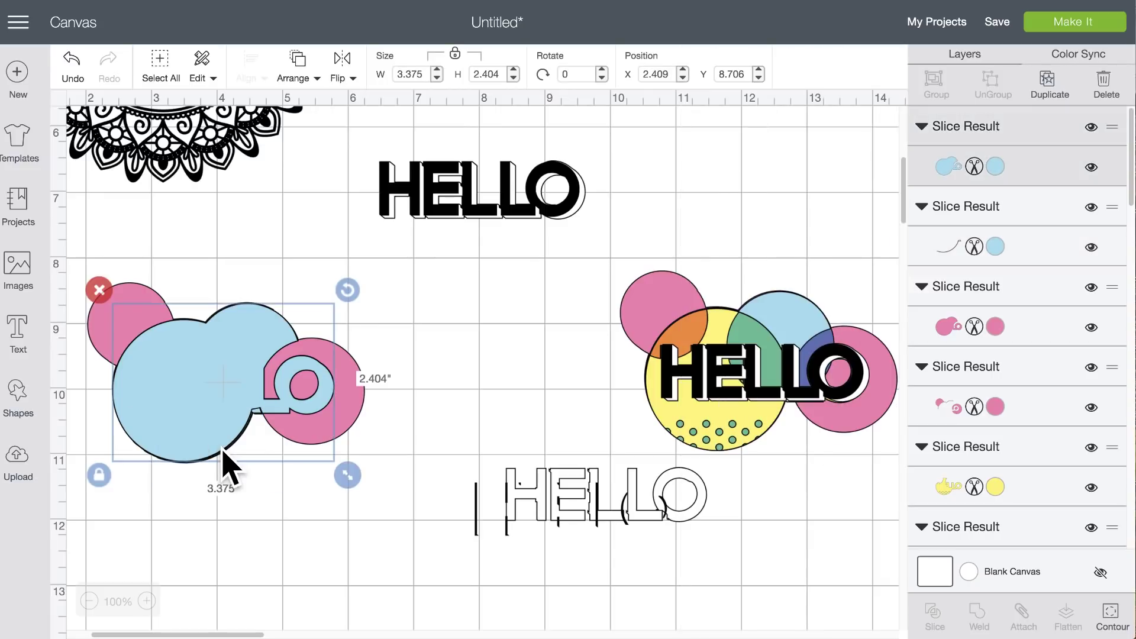
left_click(987, 249)
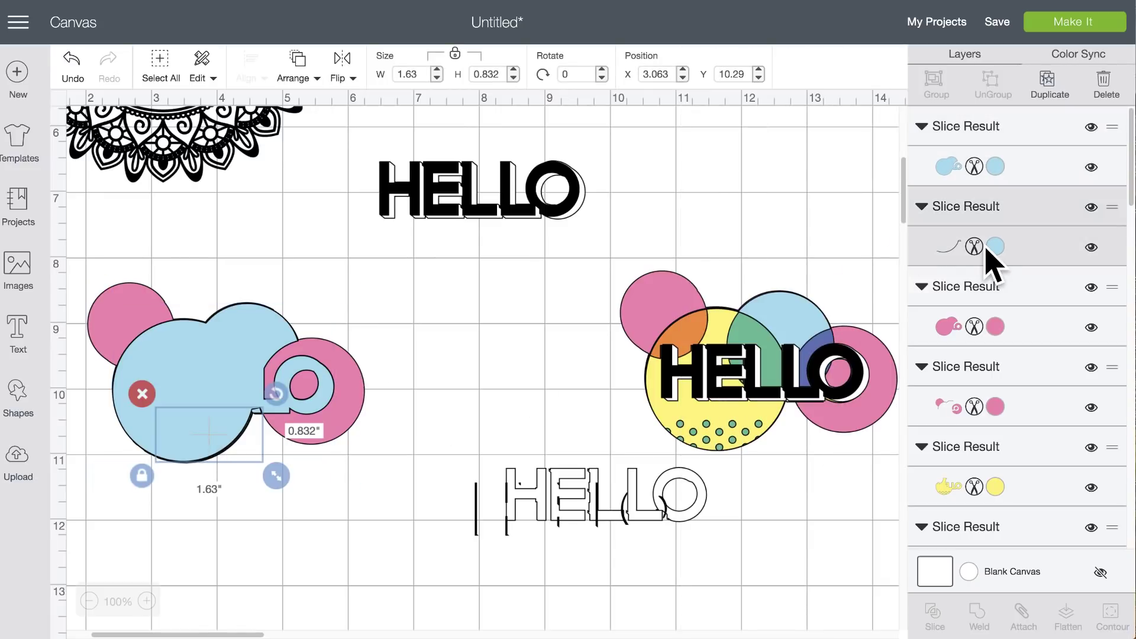
left_click(142, 394)
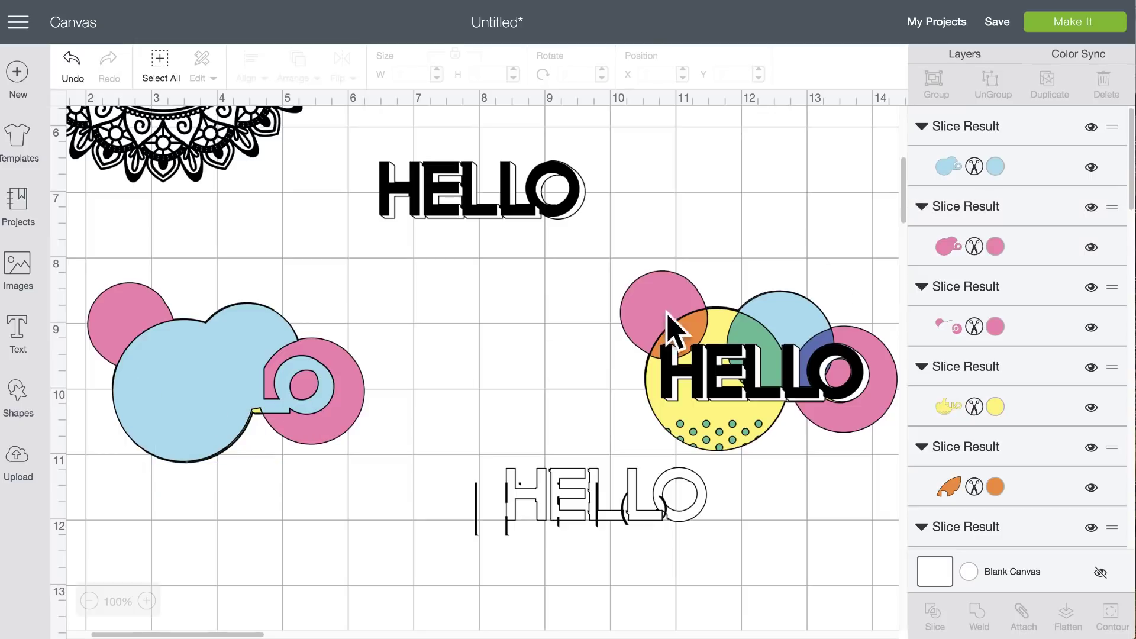
- Try sending the large light blue slice result to the back and deleting the matching pink slice result above the left design
left_click(1021, 178)
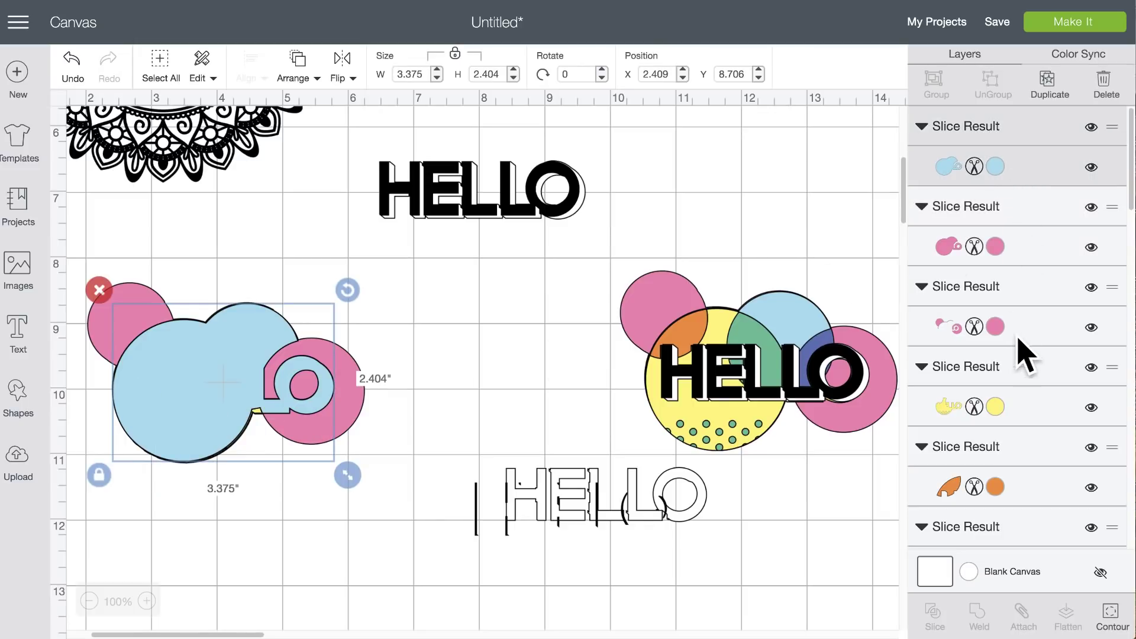
left_click(294, 57)
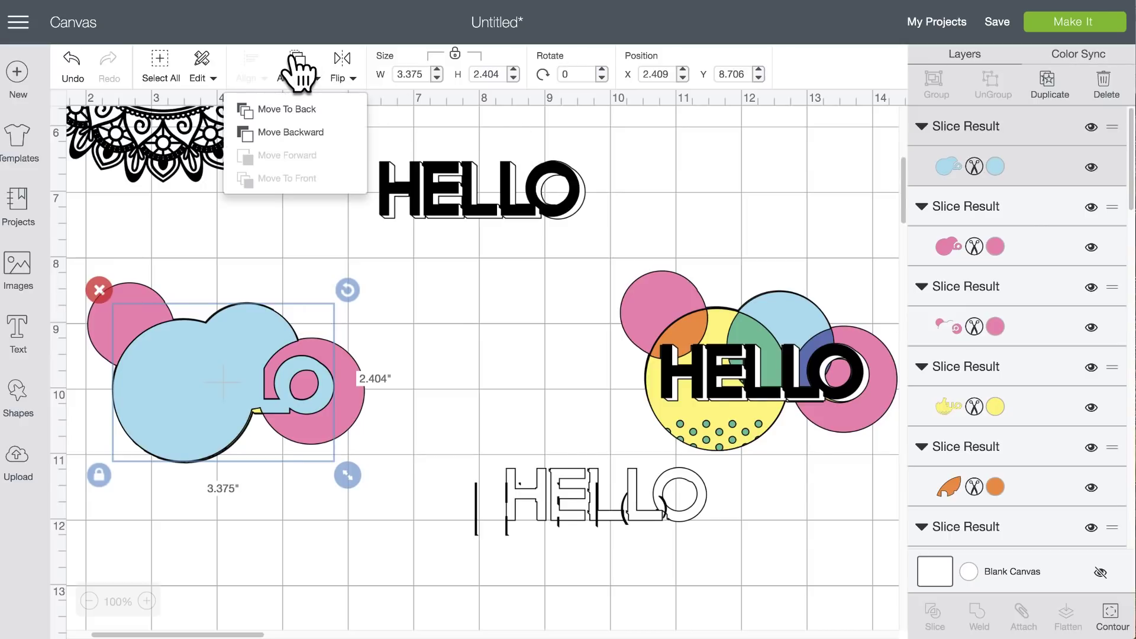
left_click(298, 113)
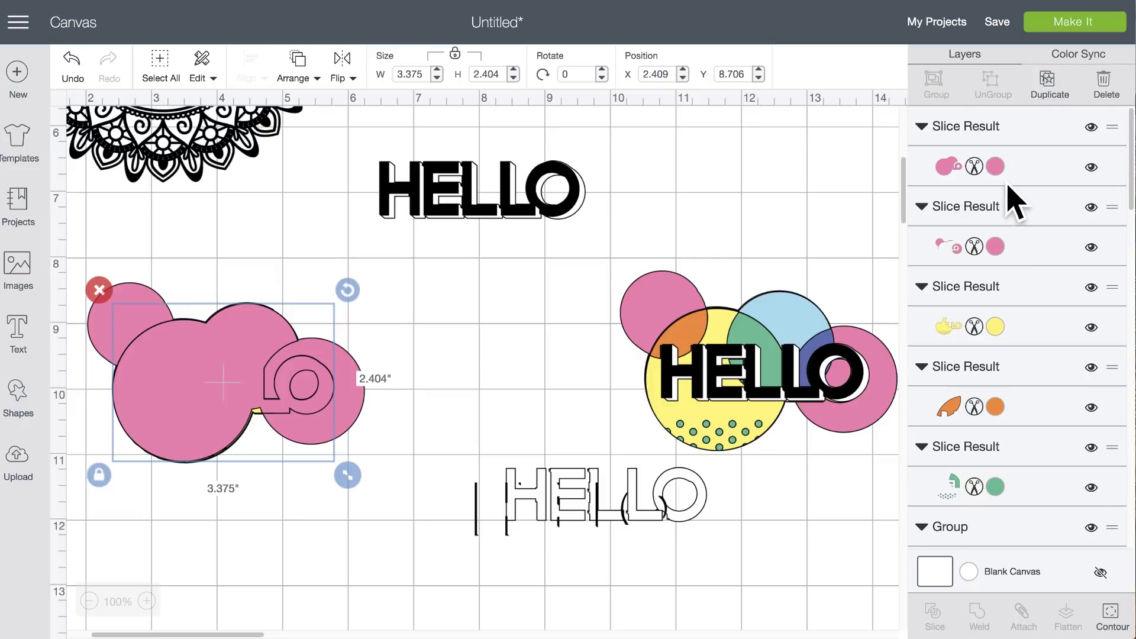
left_click(1015, 165)
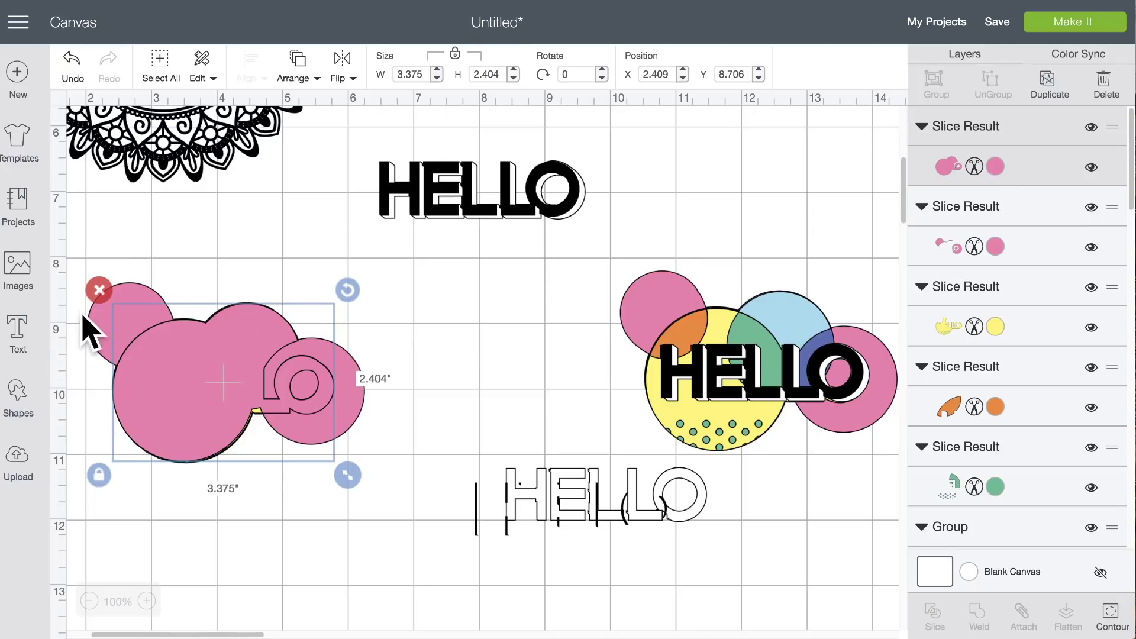
left_click(98, 290)
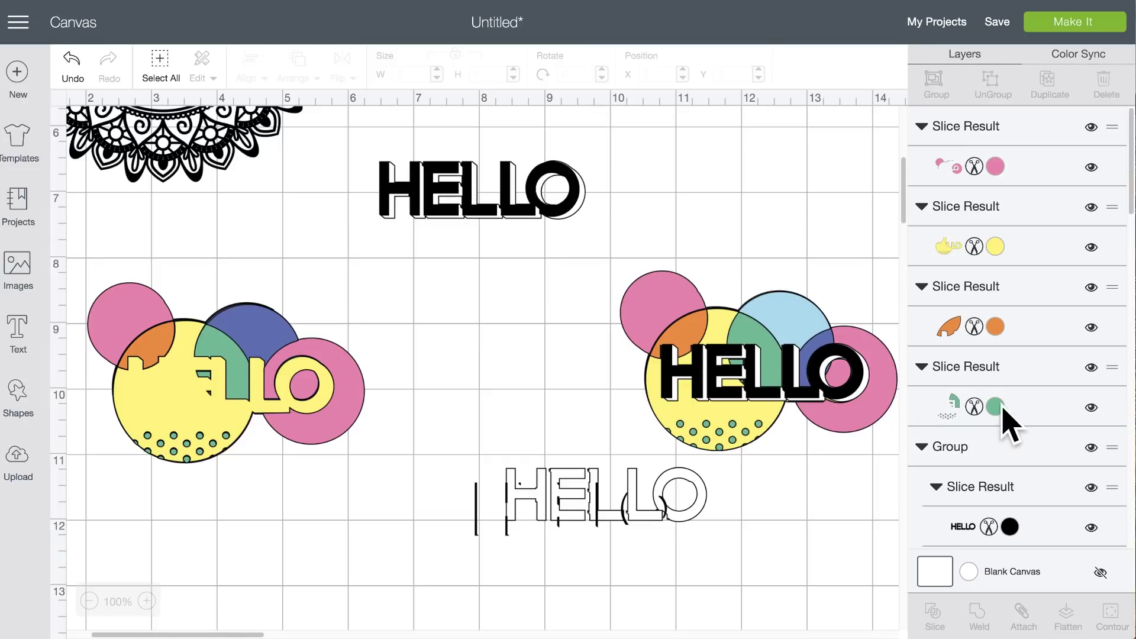
- Look through the layer list for the light blue slice result of the left design
scroll(1000, 411, "down", 10)
scroll(1013, 422, "down", 8)
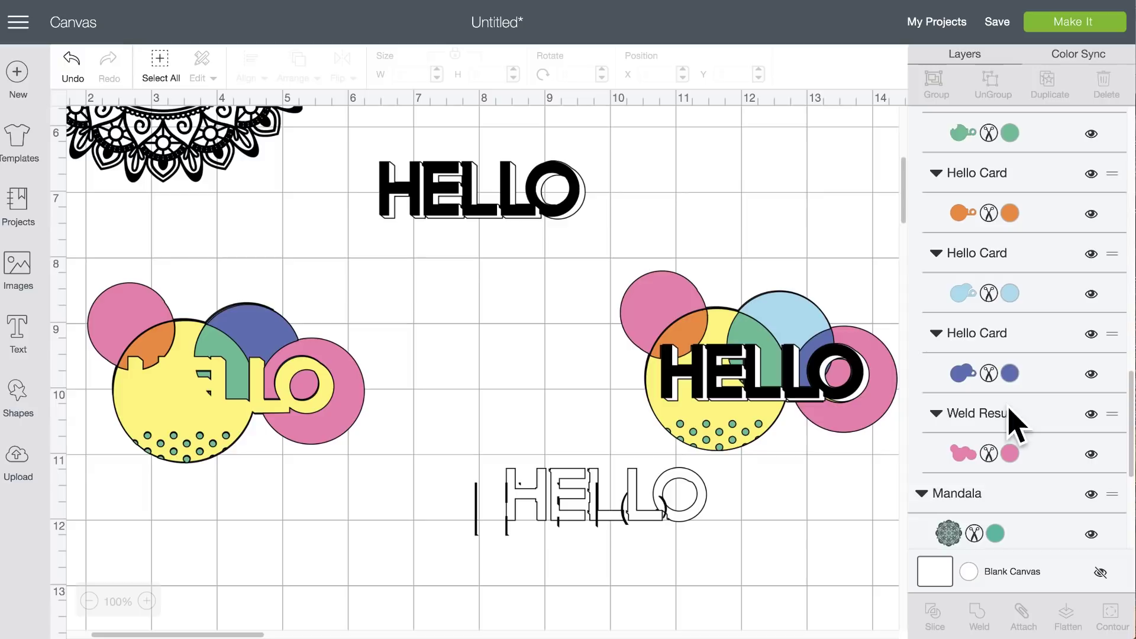
left_click(1025, 291)
scroll(1030, 324, "up", 6)
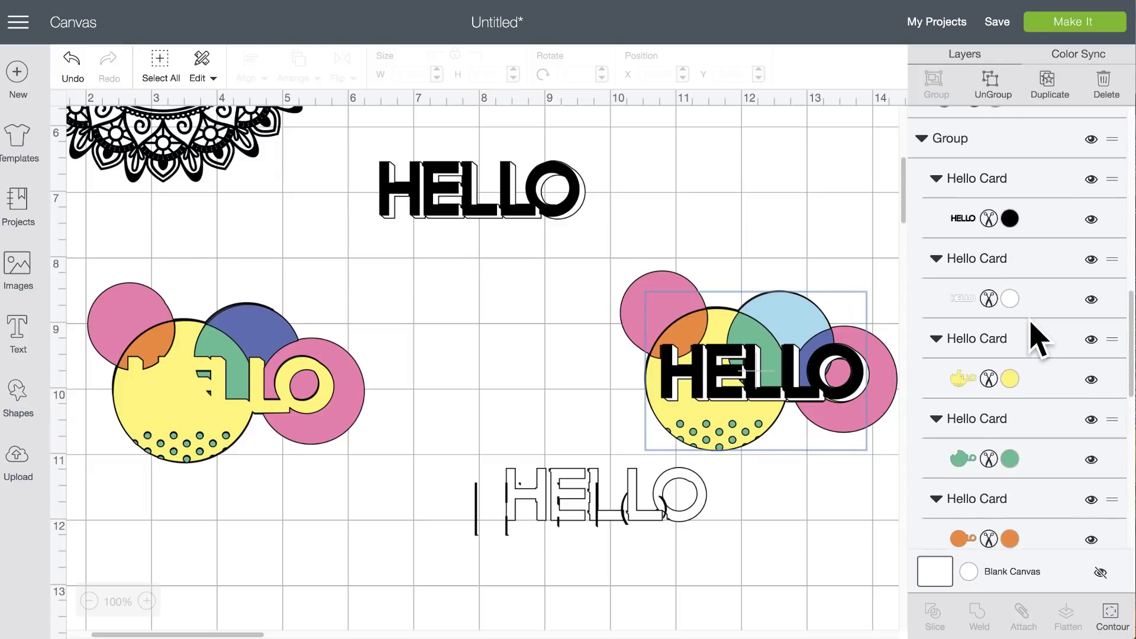
scroll(1037, 338, "up", 6)
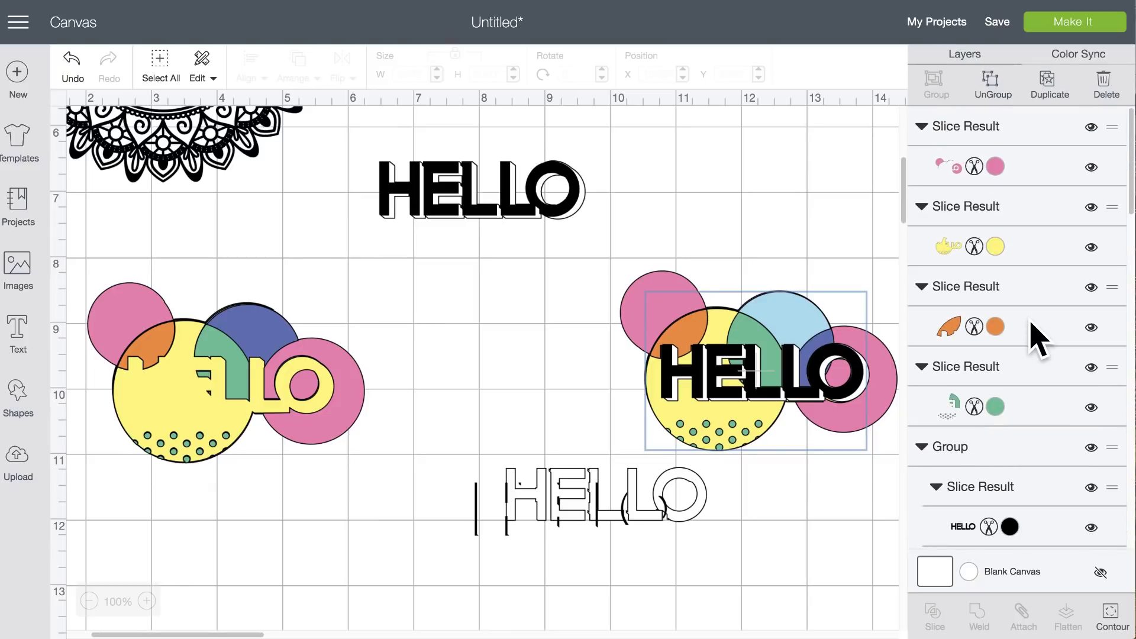
scroll(1036, 338, "down", 6)
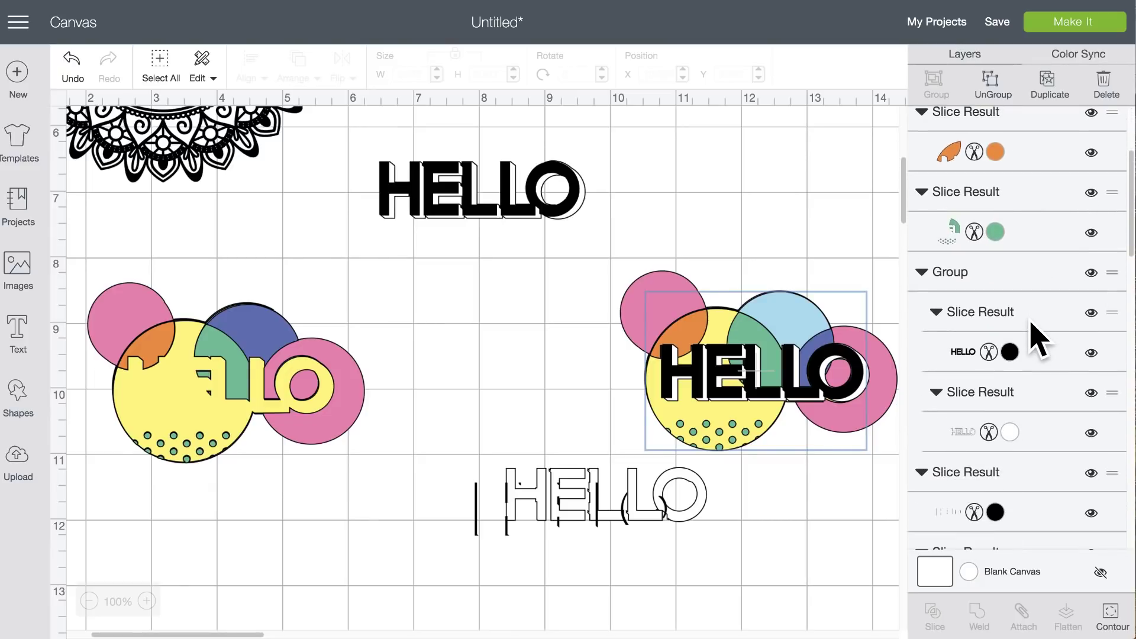
scroll(1036, 339, "down", 5)
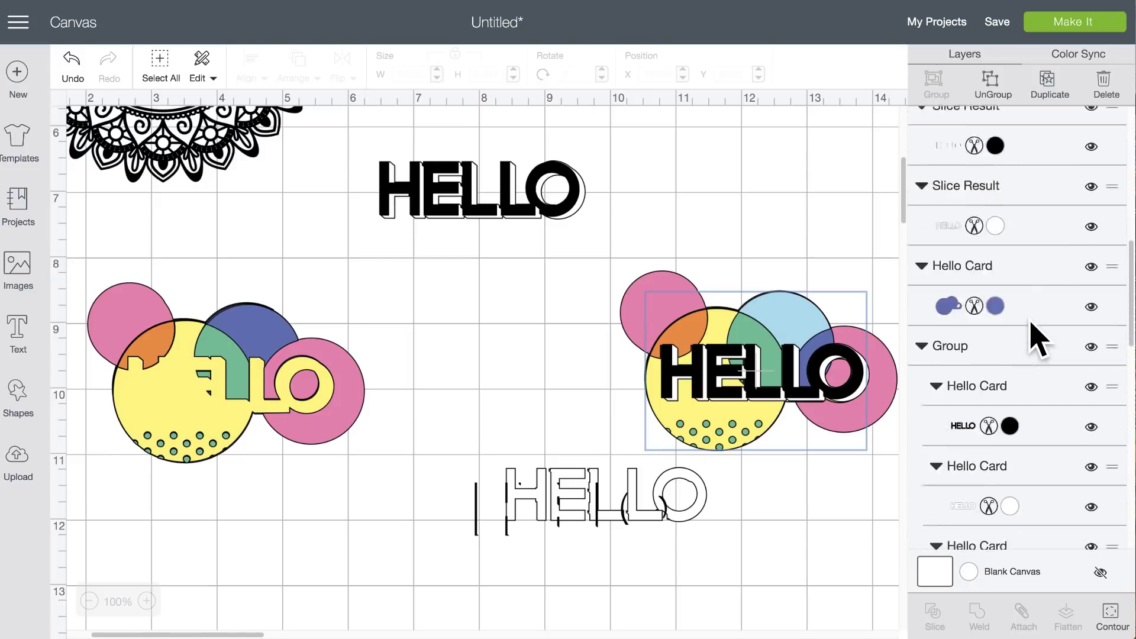
scroll(1036, 332, "up", 3)
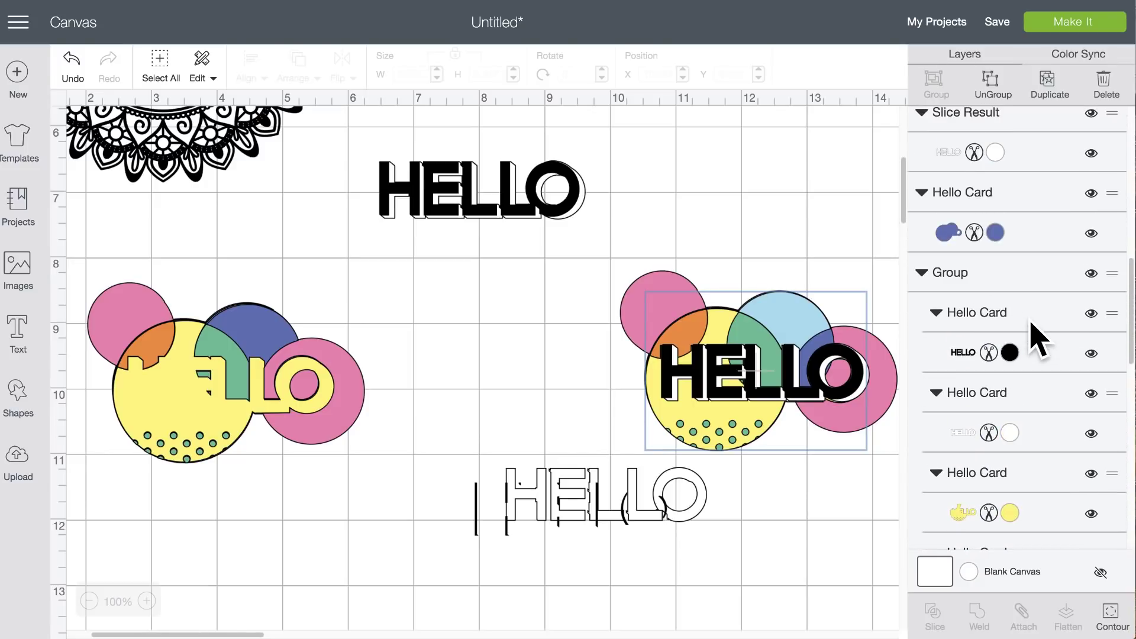
- Undo the deletion of the pink slice result and the reordering of the light blue slice result
left_click(71, 59)
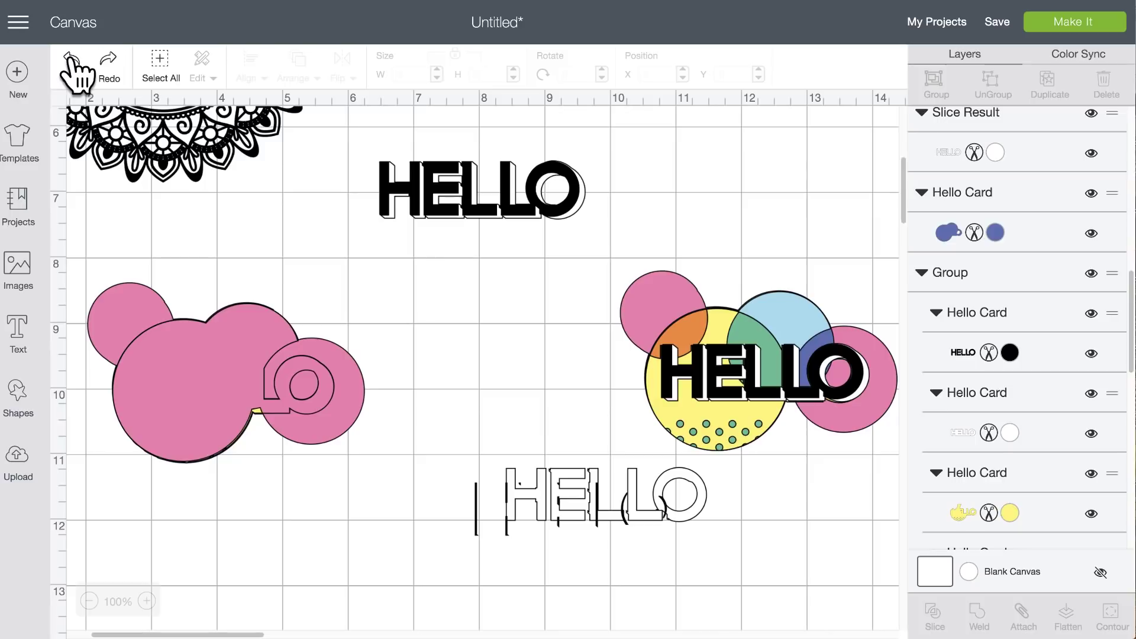
left_click(71, 59)
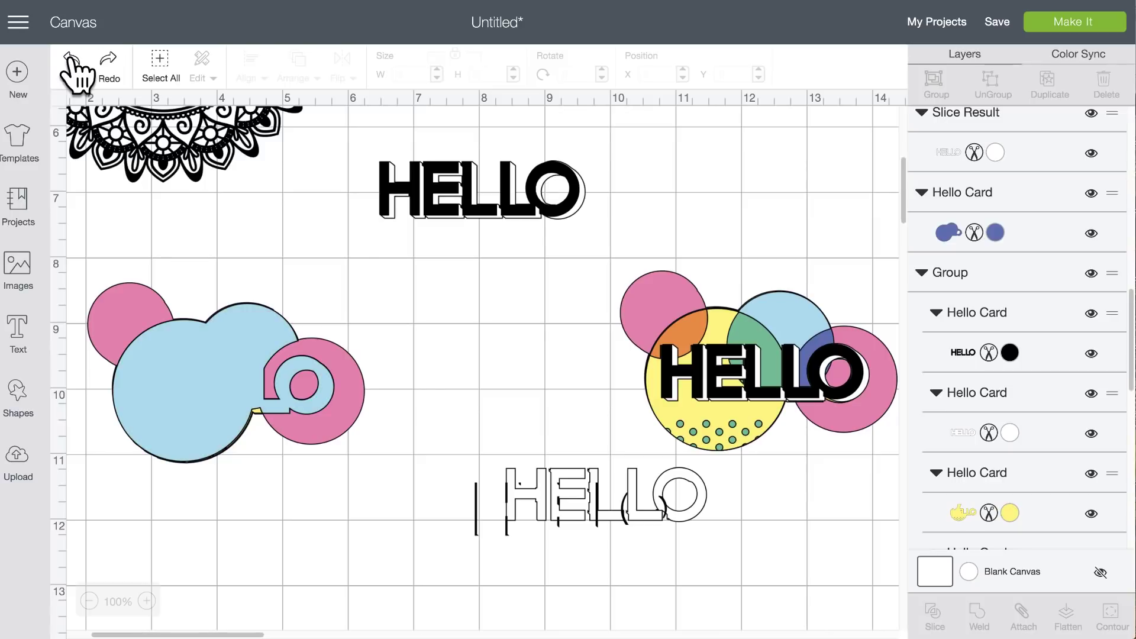
- Send the left design's large light blue slice result to the back and check its place in the layer list
scroll(1000, 409, "up", 6)
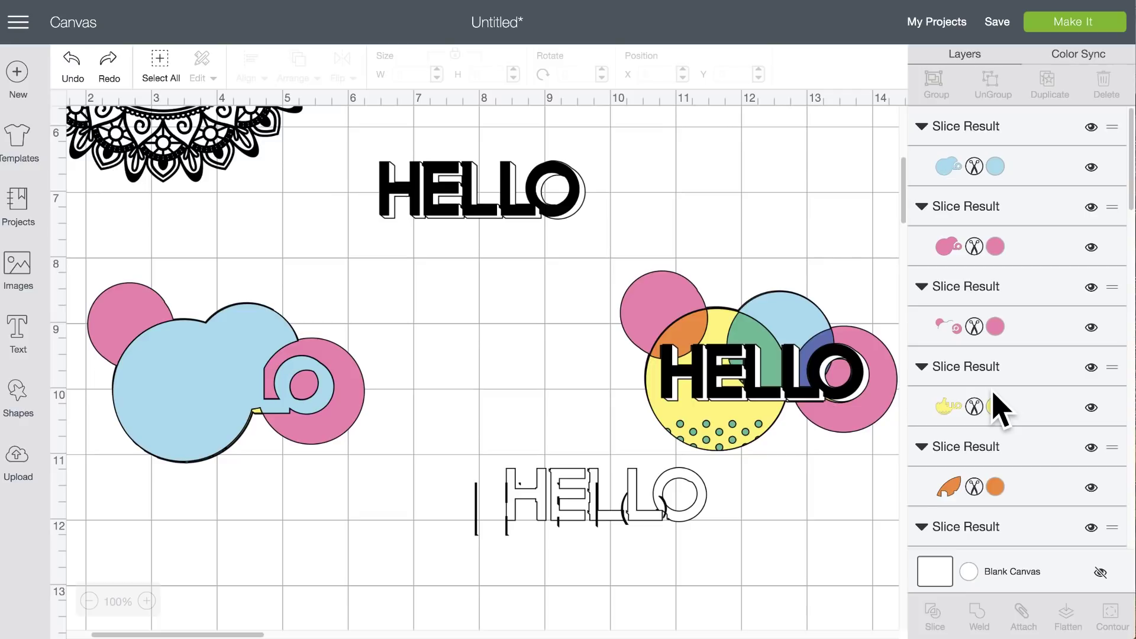
left_click(250, 338)
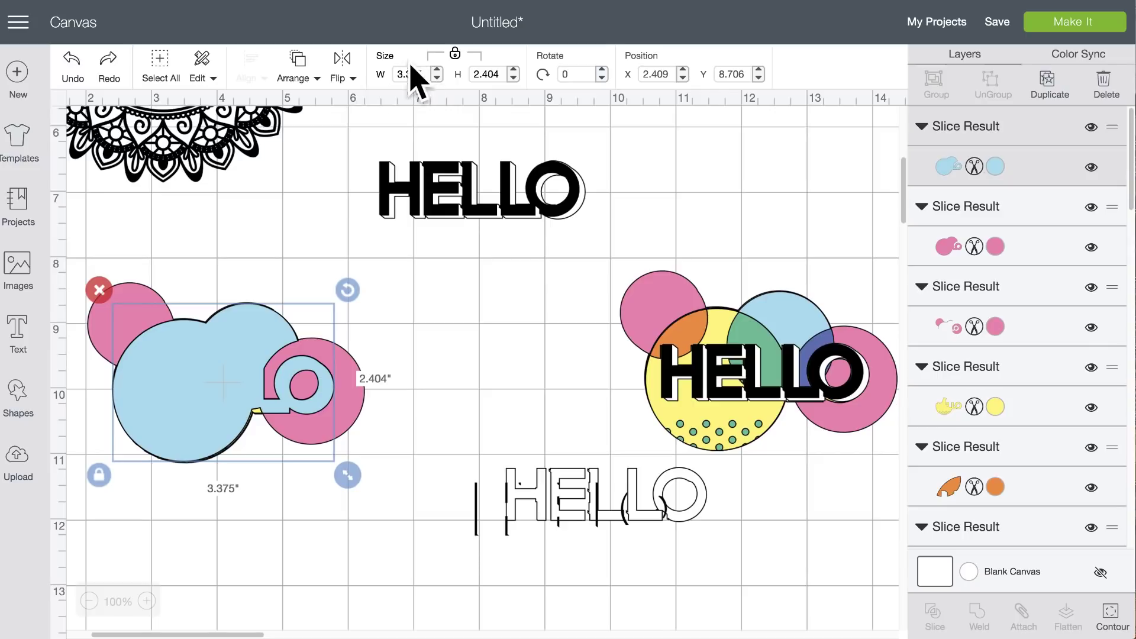
left_click(303, 68)
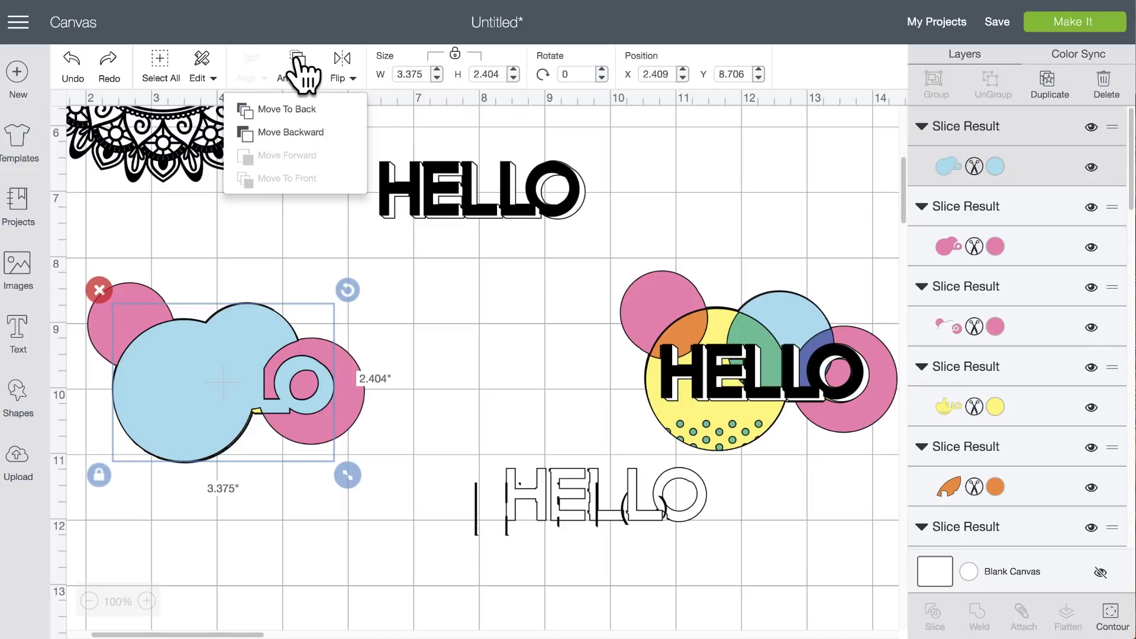
left_click(306, 111)
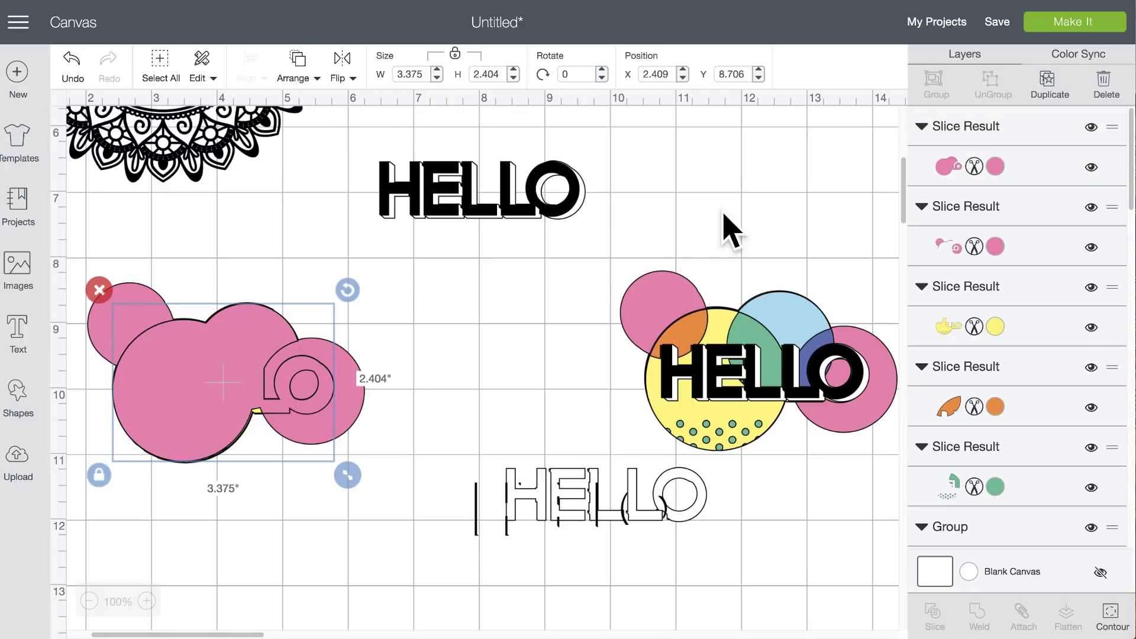
scroll(1047, 237, "down", 10)
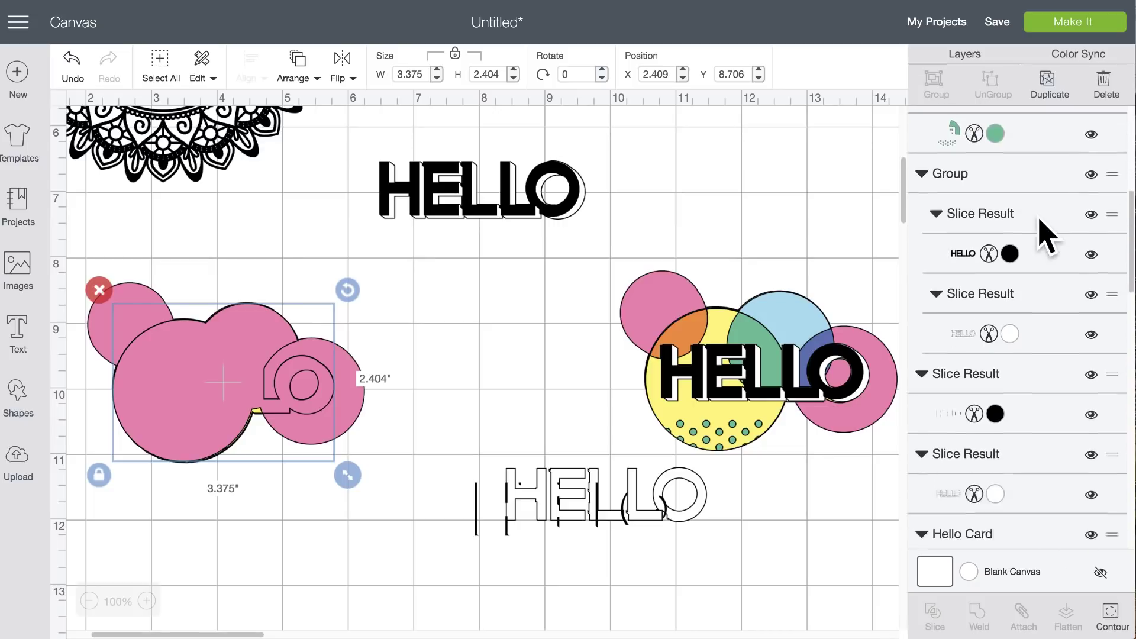
scroll(1046, 236, "down", 10)
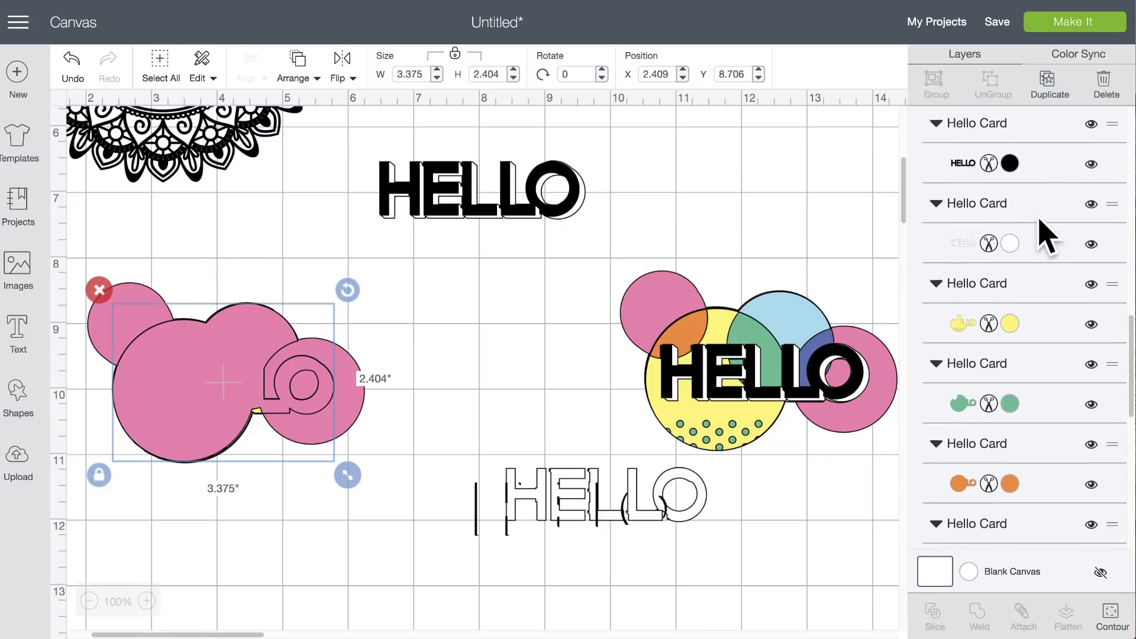
scroll(1047, 237, "down", 8)
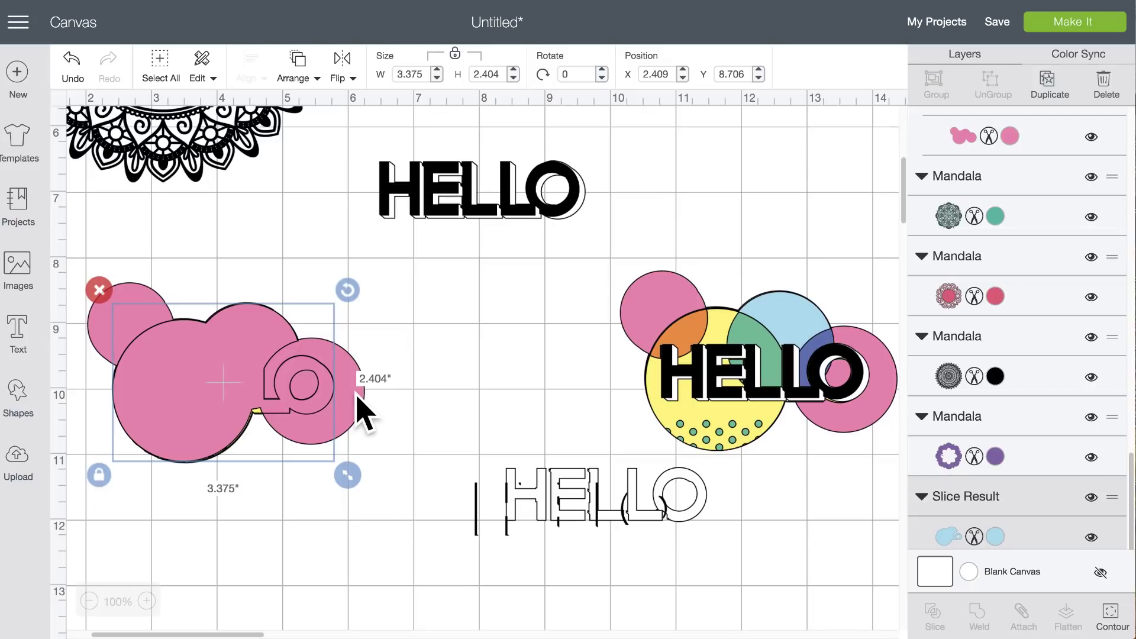
scroll(983, 297, "up", 5)
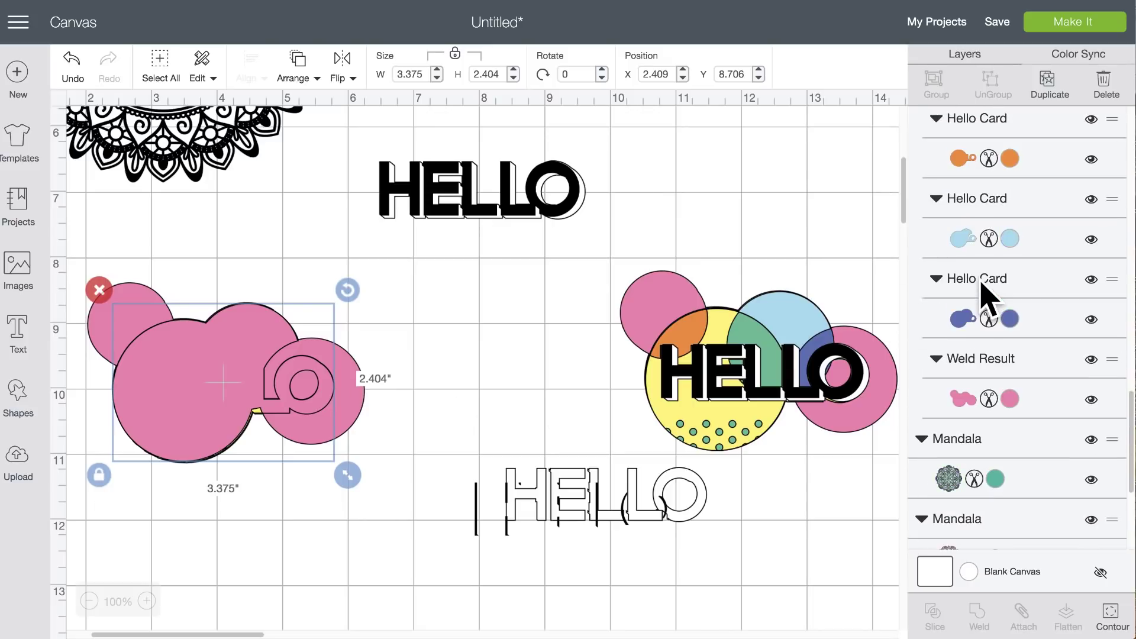
scroll(910, 427, "up", 1)
scroll(1057, 325, "down", 10)
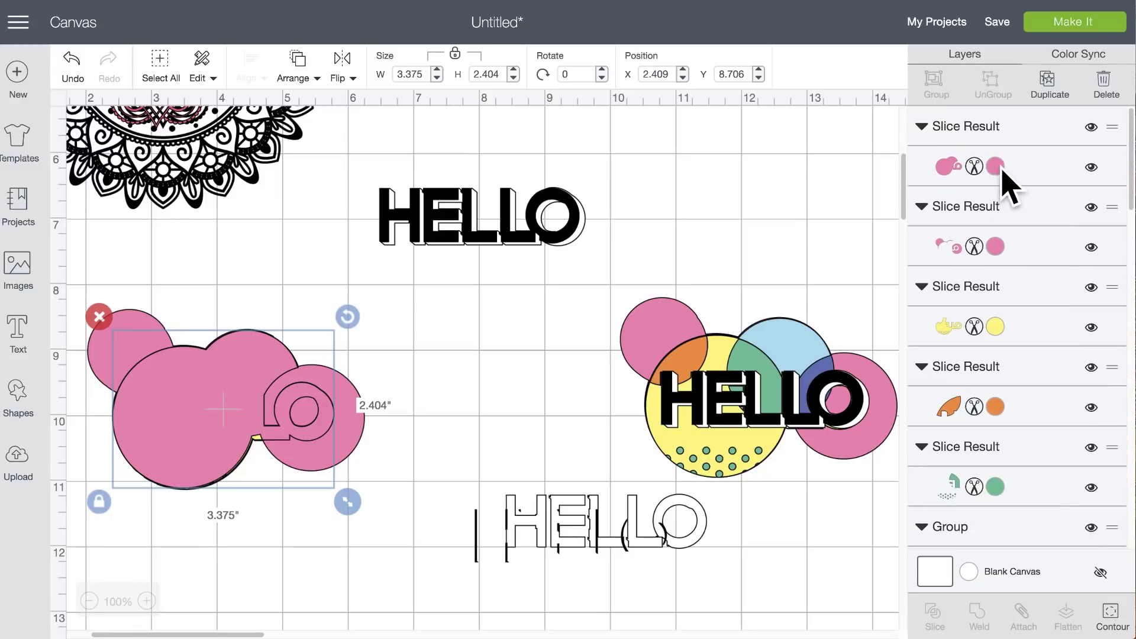
- Delete the large pink slice result that covers the yellow and blue circles of the left design
left_click(1025, 177)
left_click(1017, 167)
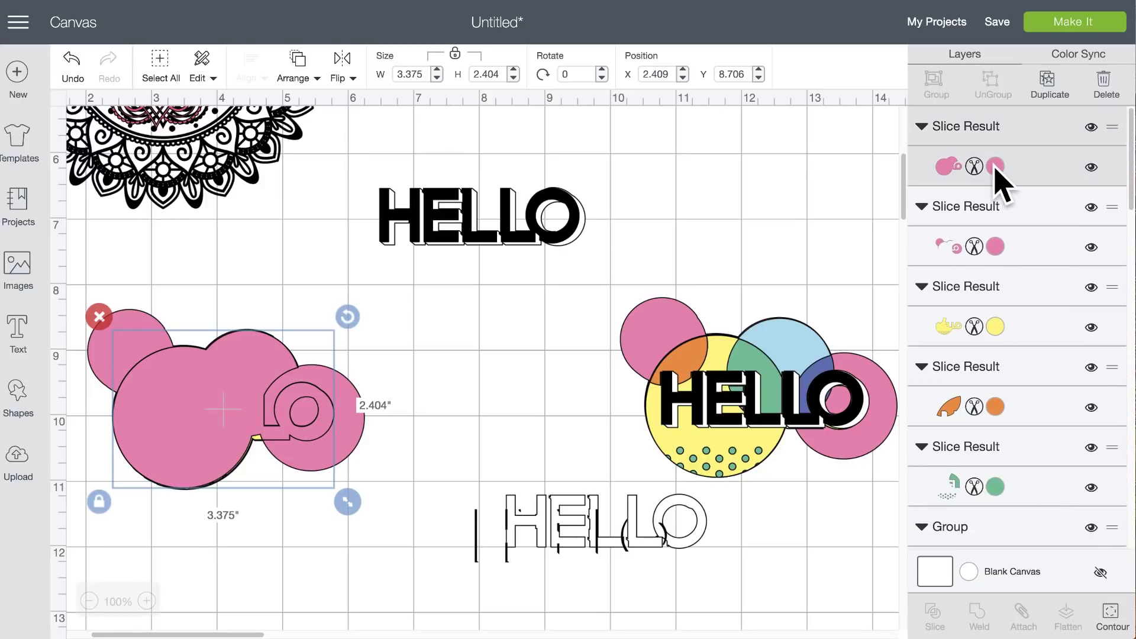
left_click(98, 317)
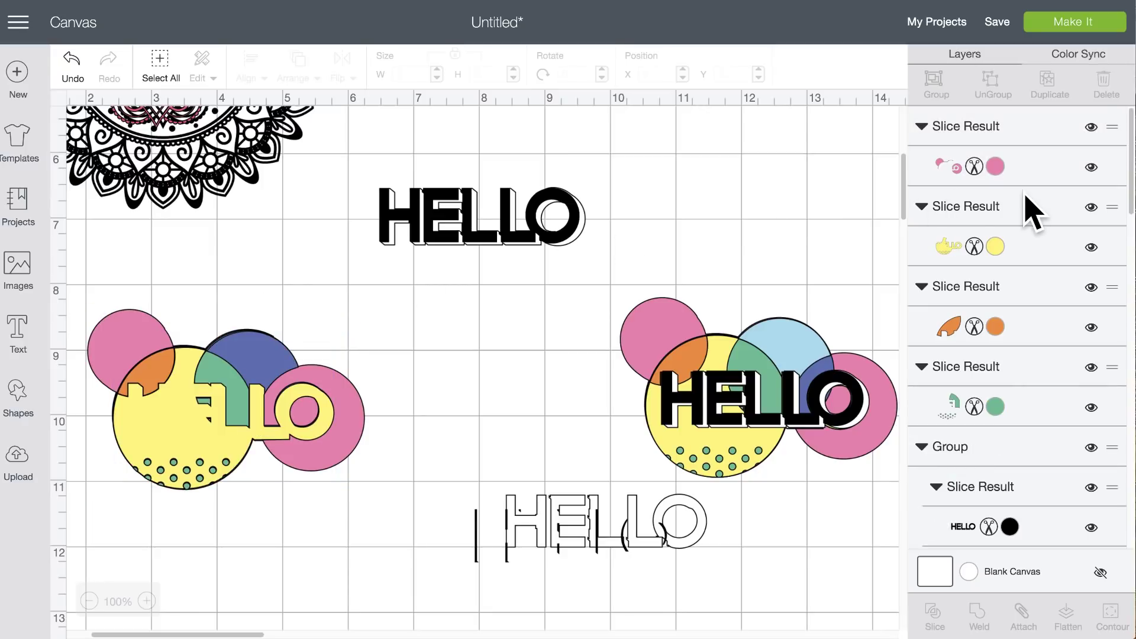
- Try to slice the left design's pink circles slice result with the light blue slice result at the back
left_click(1022, 172)
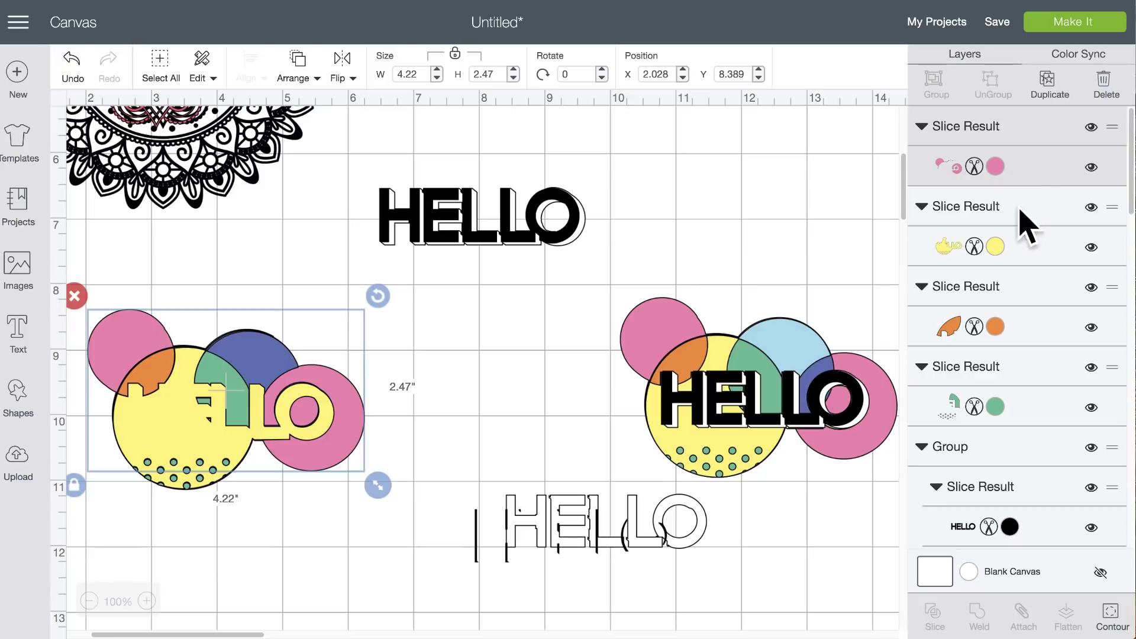
scroll(1009, 452, "down", 10)
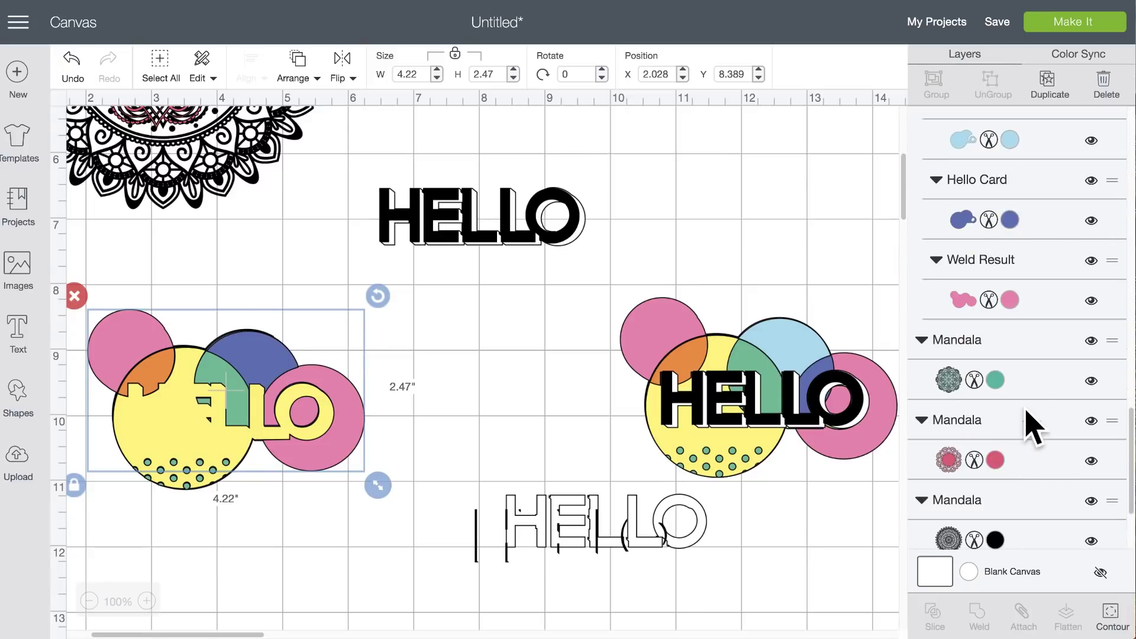
scroll(1030, 370, "down", 3)
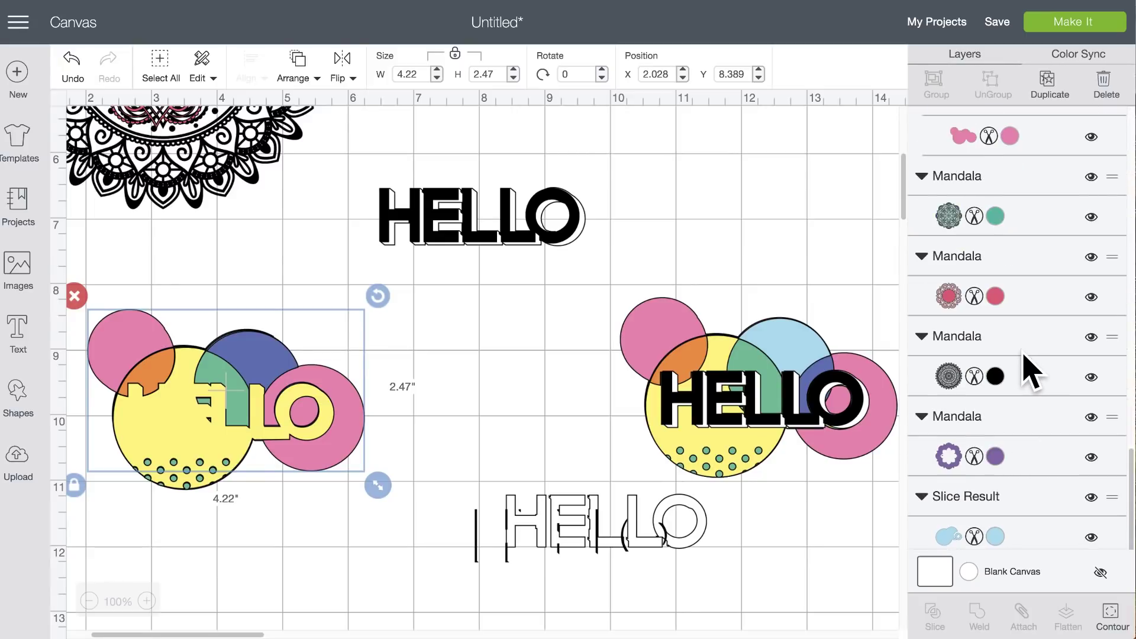
left_click(1006, 536, "shift")
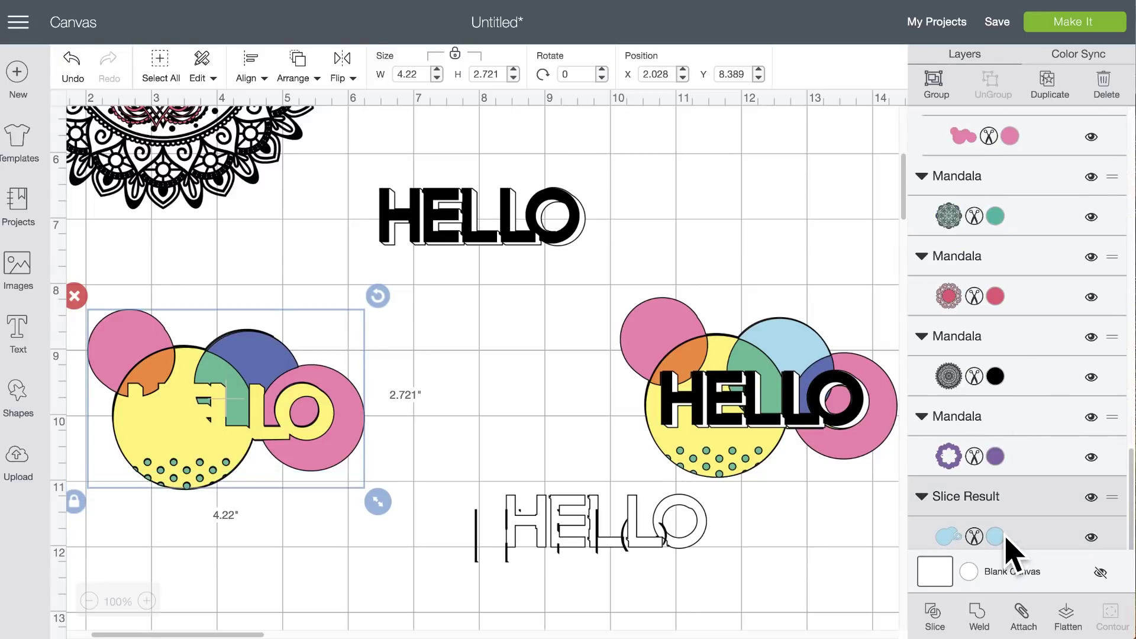
left_click(926, 612)
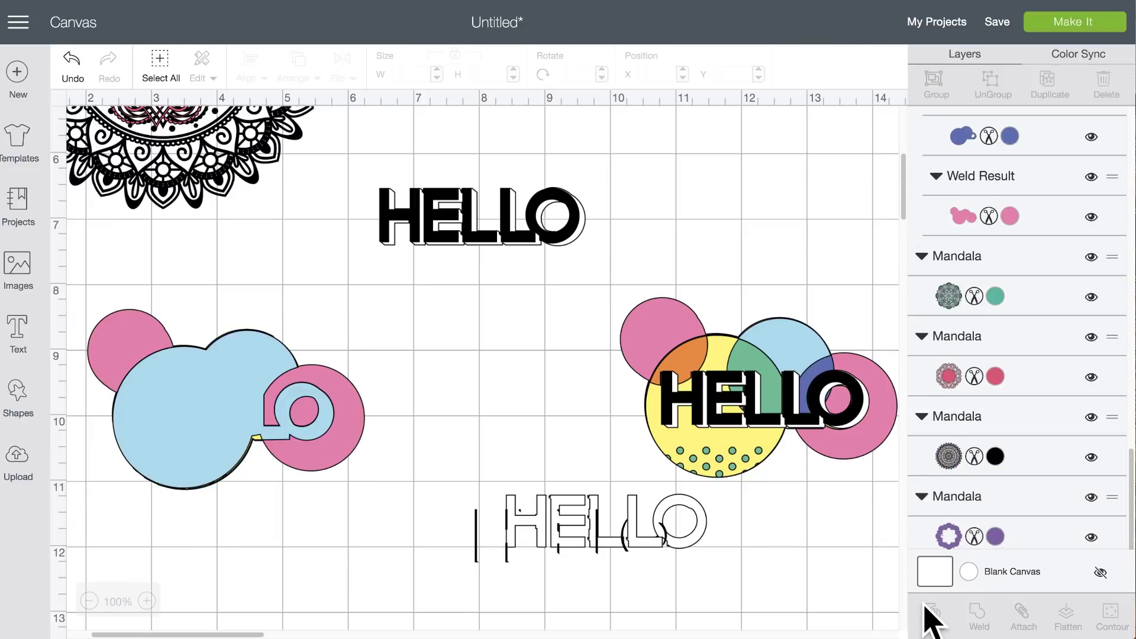
- Undo the slice of the pink circles with the light blue layer
scroll(1055, 408, "up", 10)
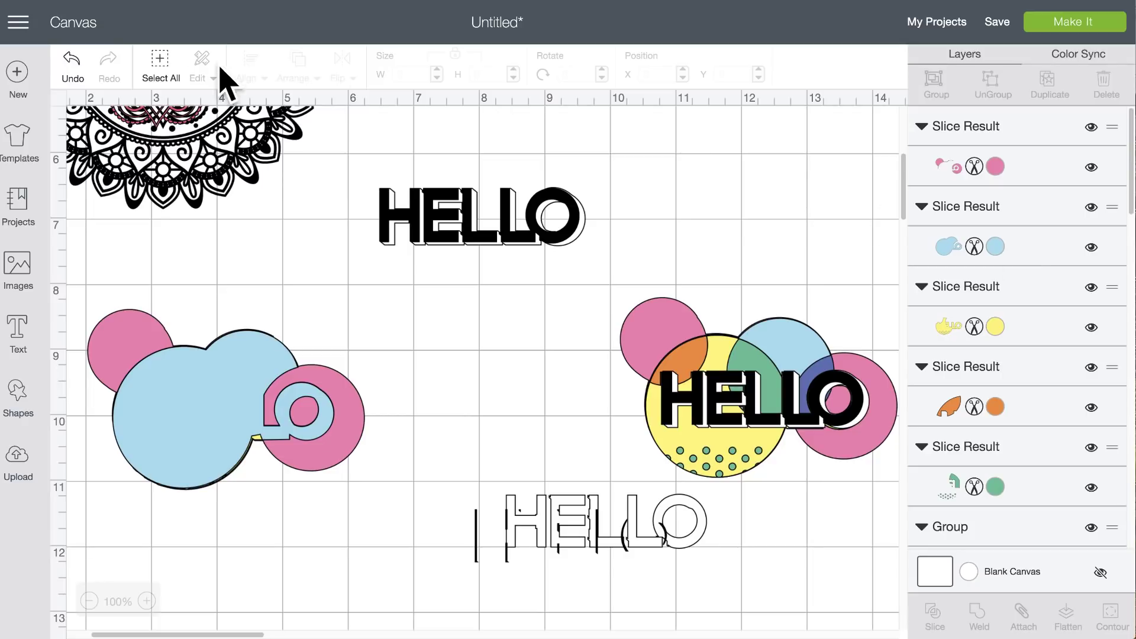
left_click(71, 61)
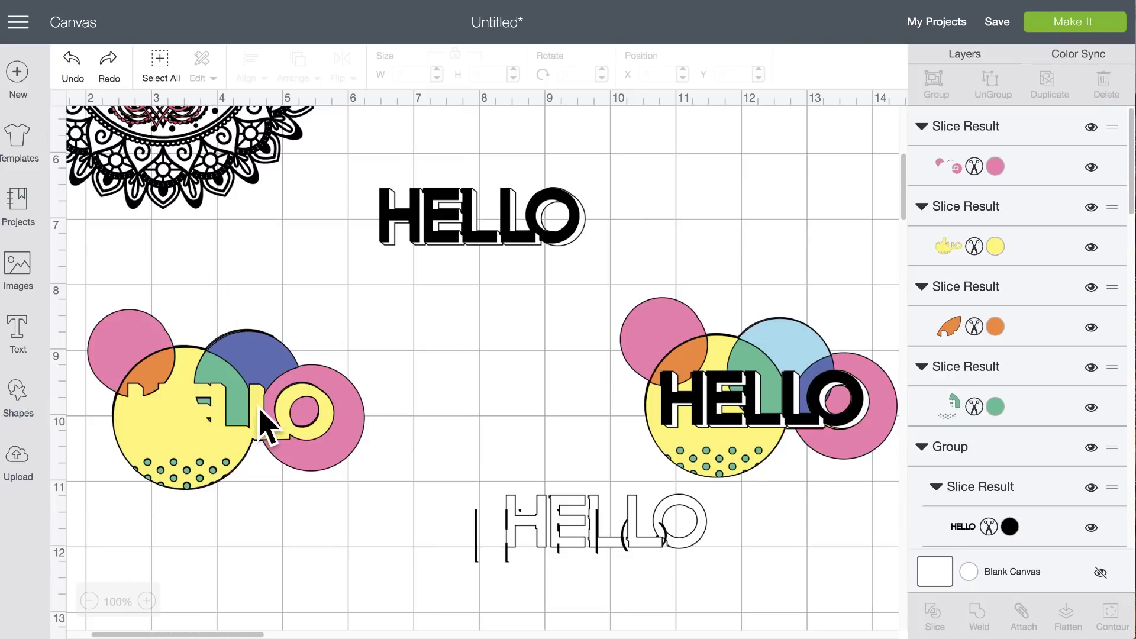
- Slice the left design's pink circles slice result with its large dark blue Hello Card layer
left_click(260, 368)
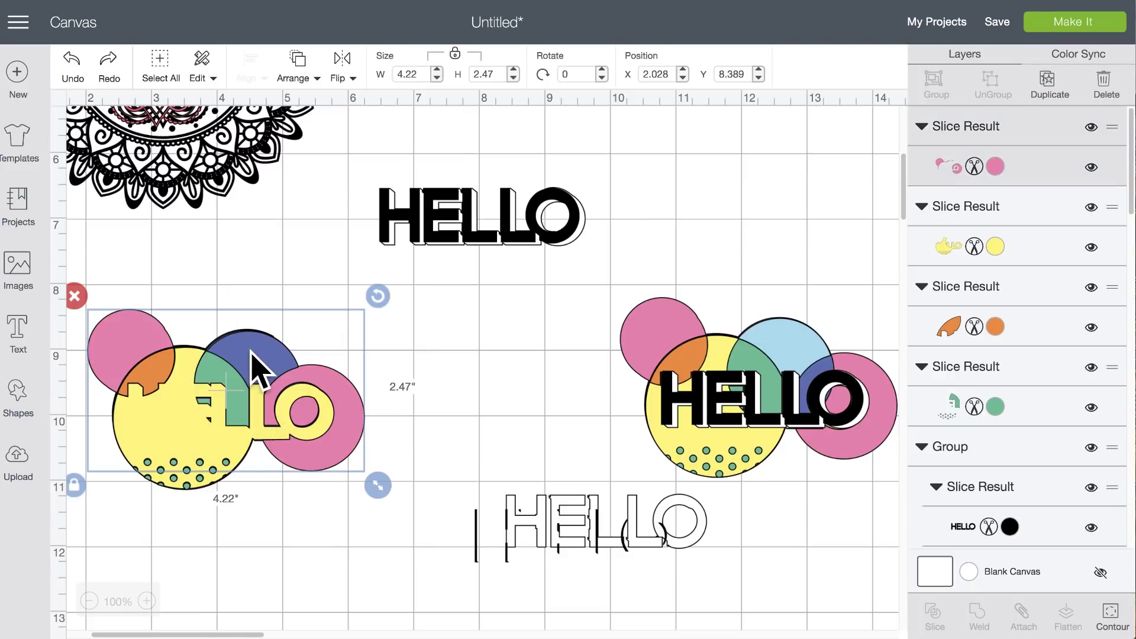
scroll(1077, 444, "down", 5)
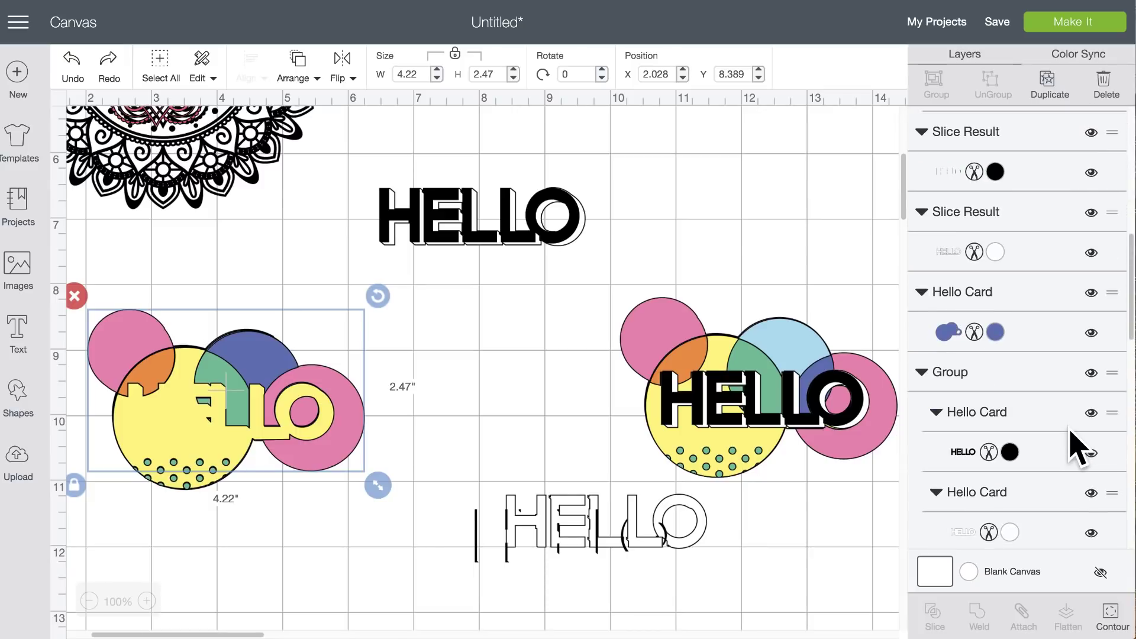
left_click(996, 331)
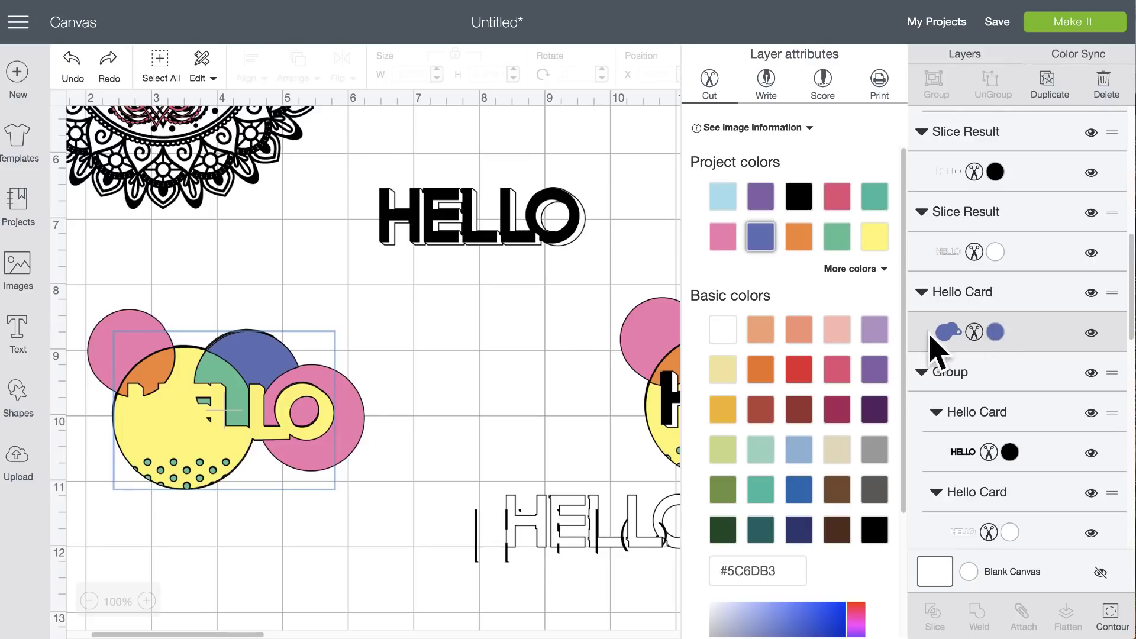
left_click(354, 410)
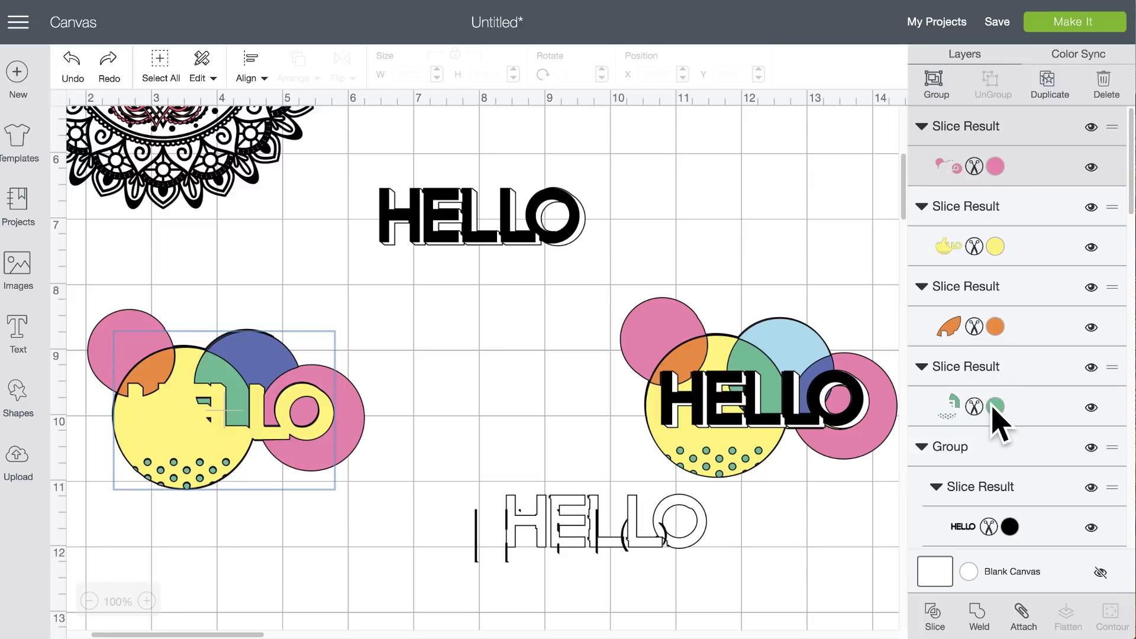
scroll(997, 414, "down", 10)
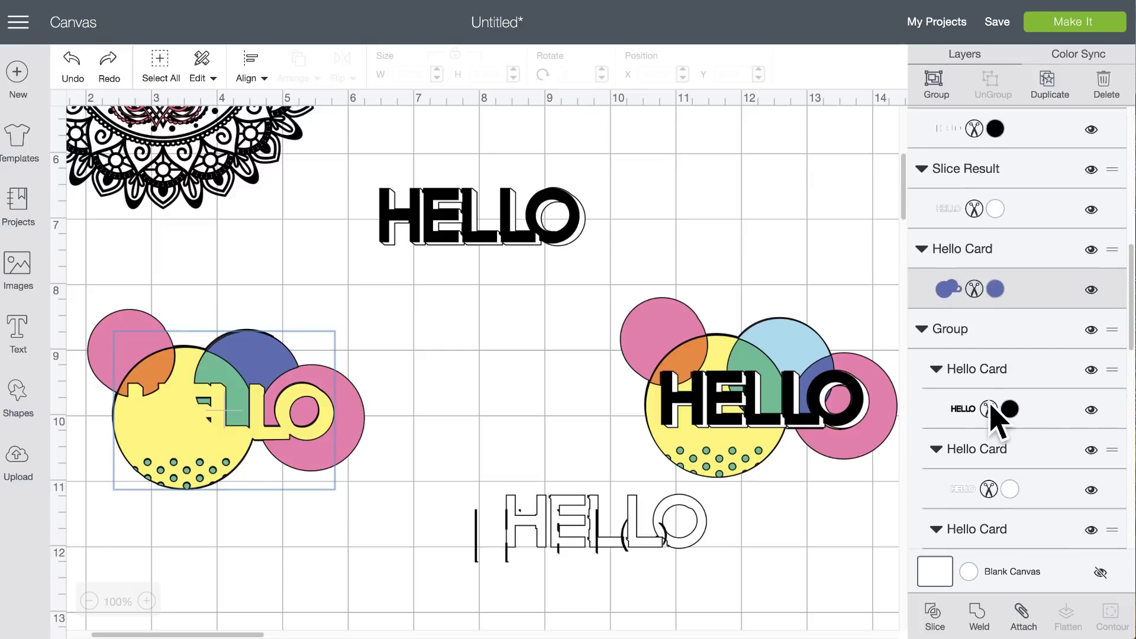
left_click(932, 615)
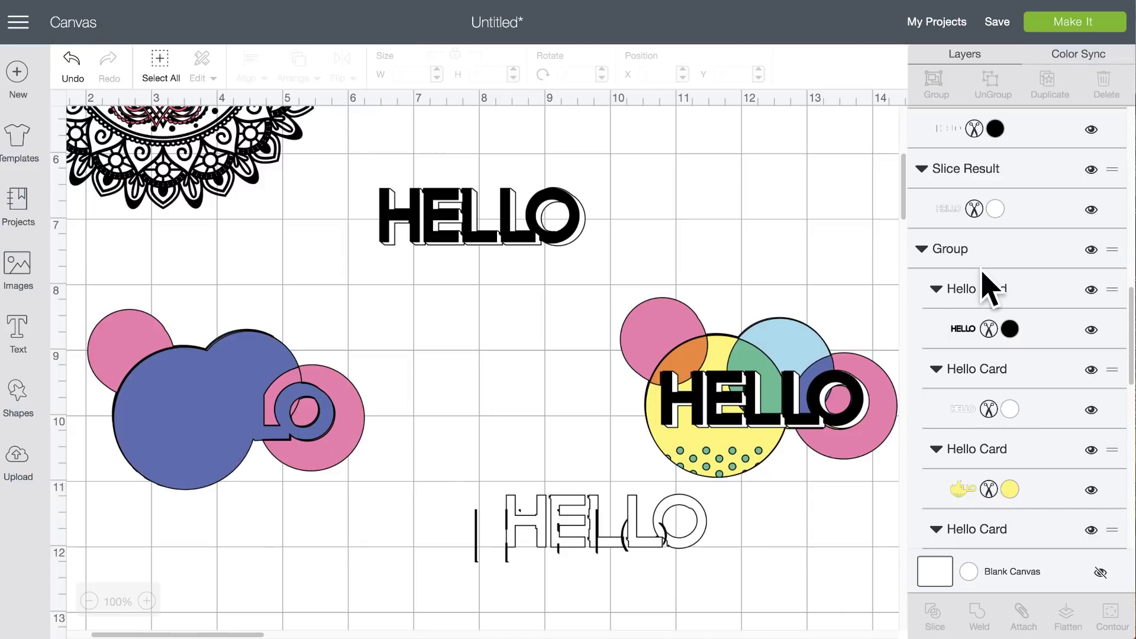
scroll(984, 278, "up", 8)
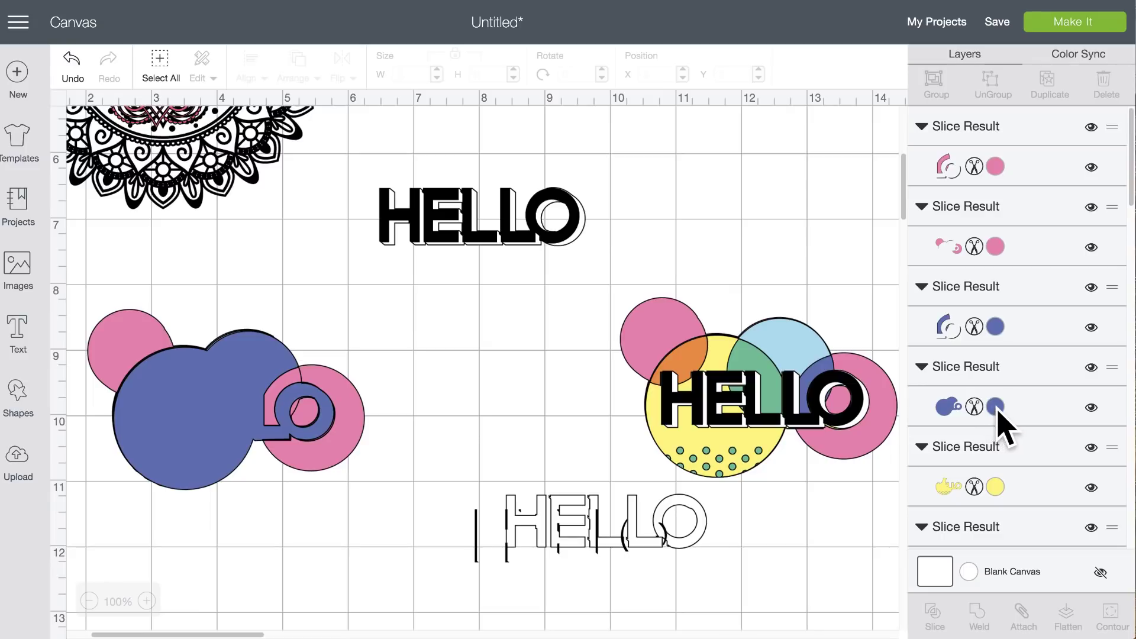
left_click(998, 412)
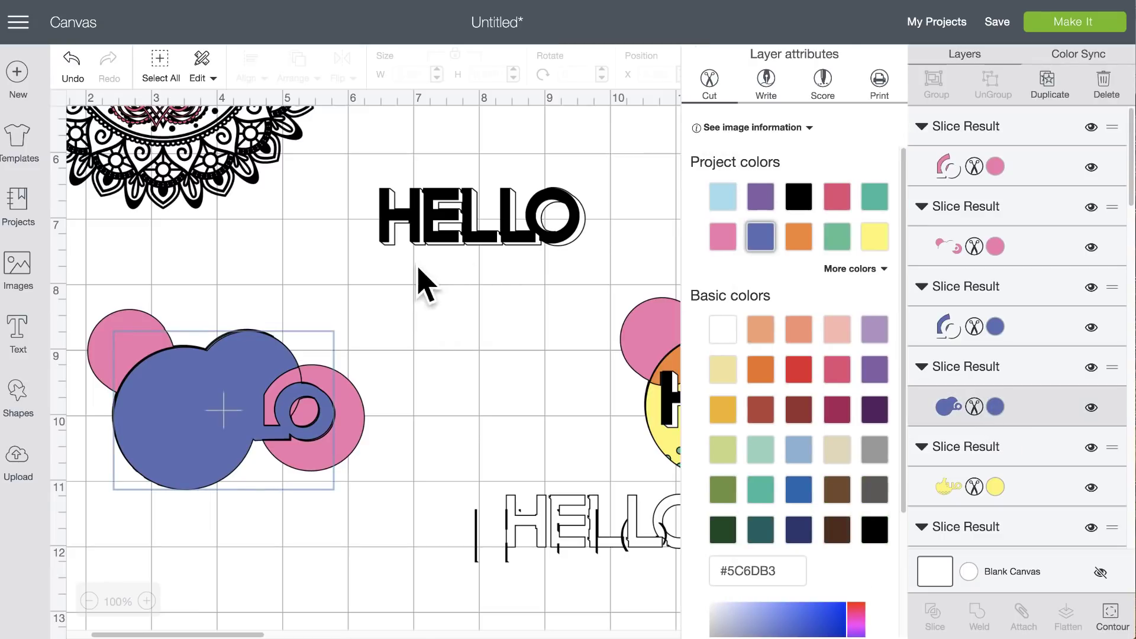
left_click(1034, 409)
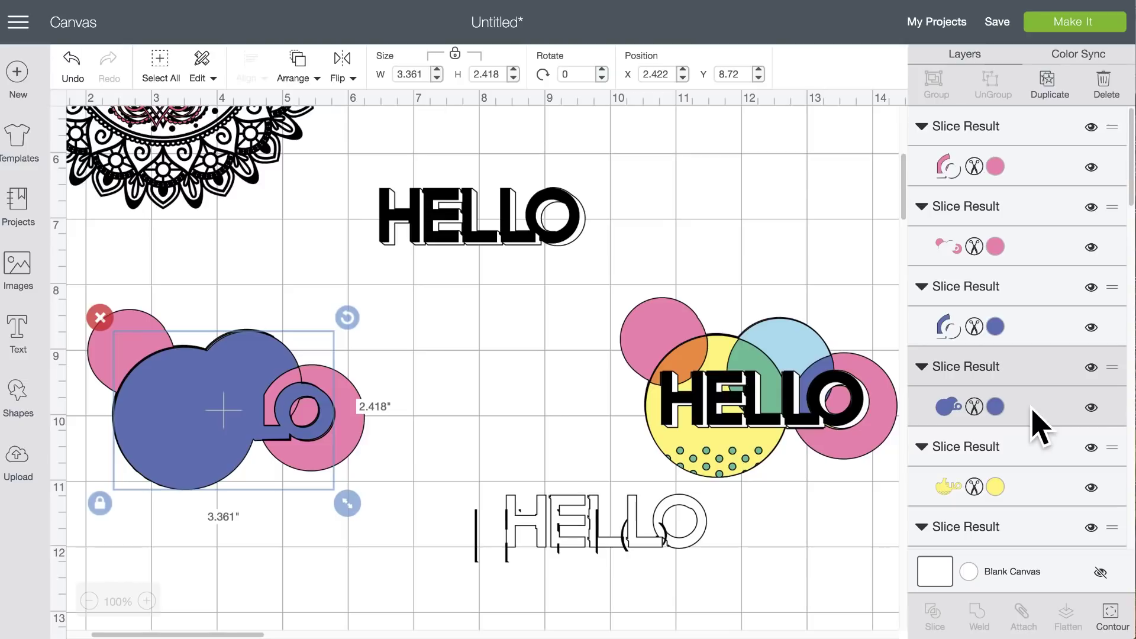
left_click(99, 319)
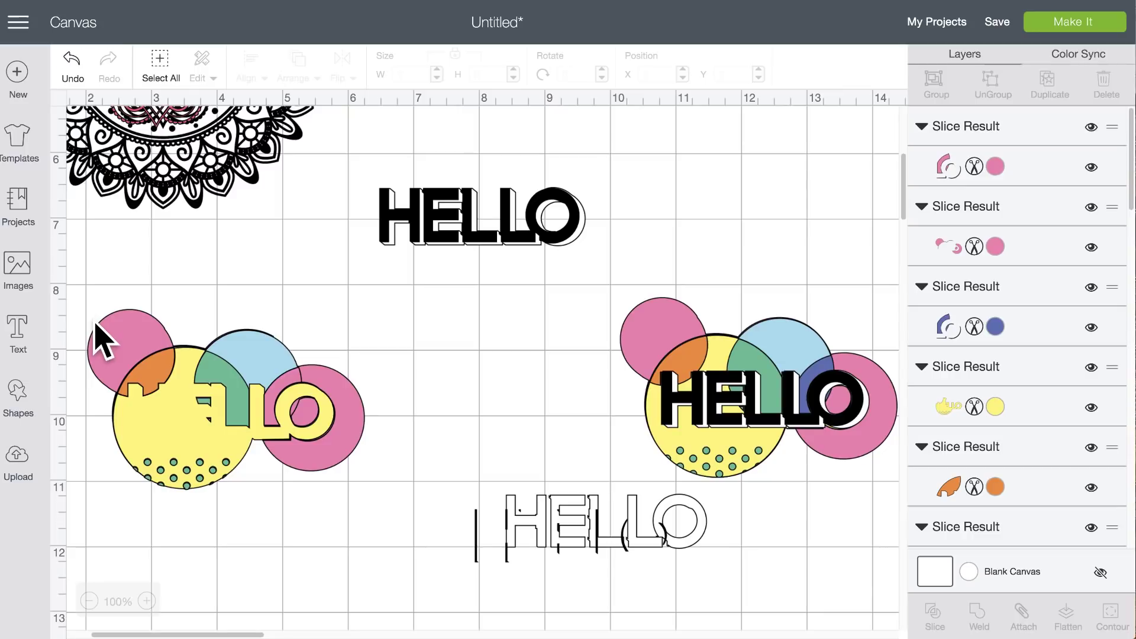
left_click(70, 69)
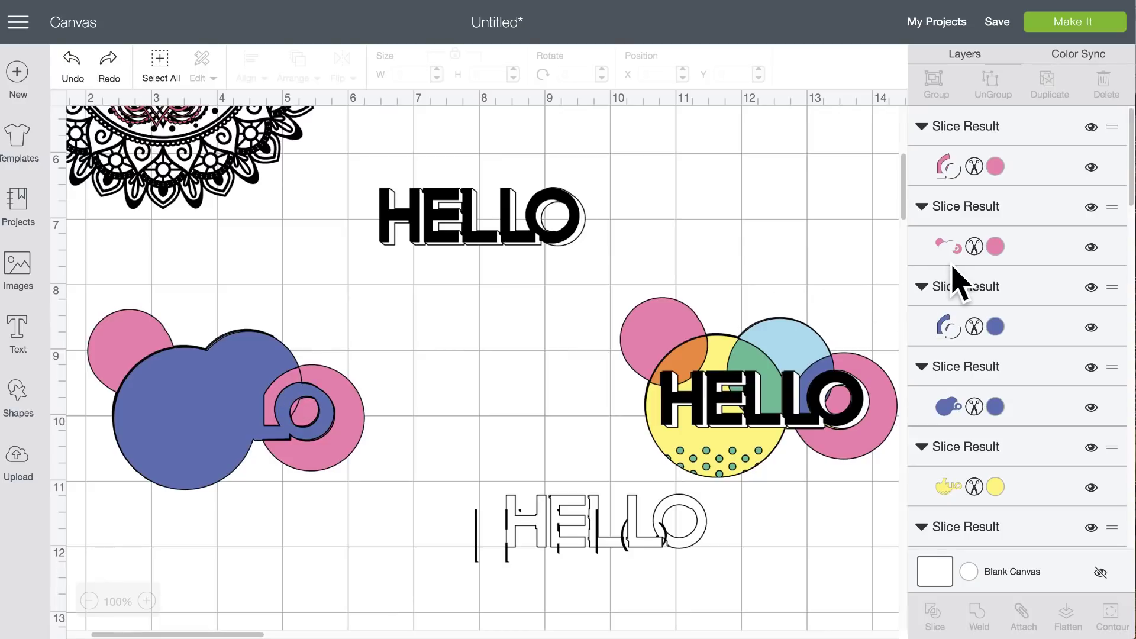
- Delete the small pink overlap slice result and the large dark blue slice result of the left design
left_click(1032, 168)
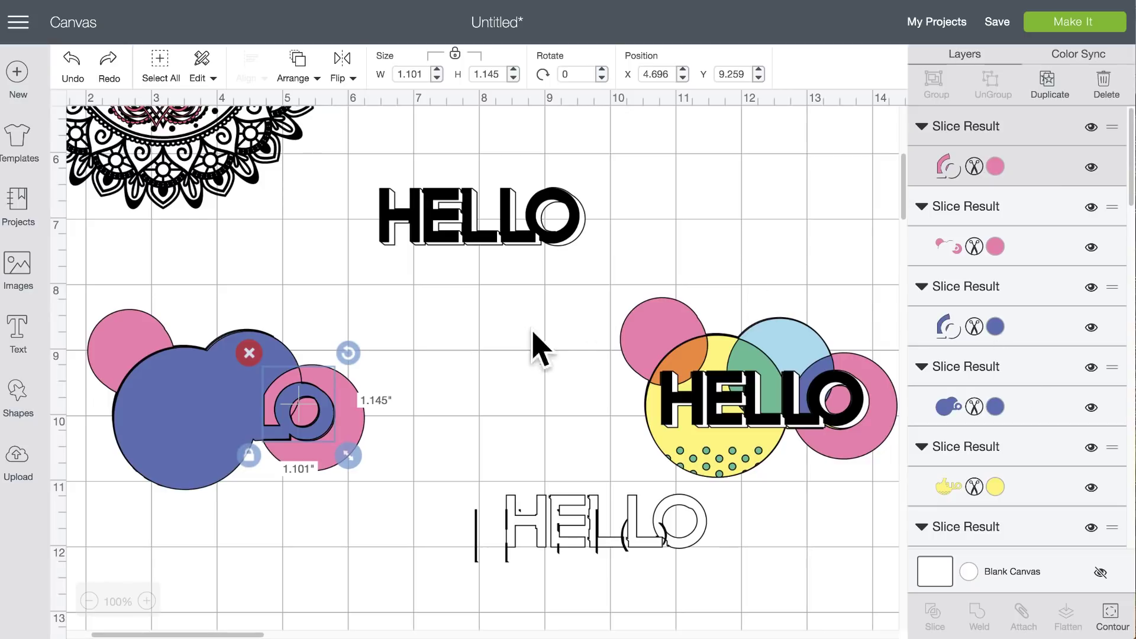
left_click(249, 352)
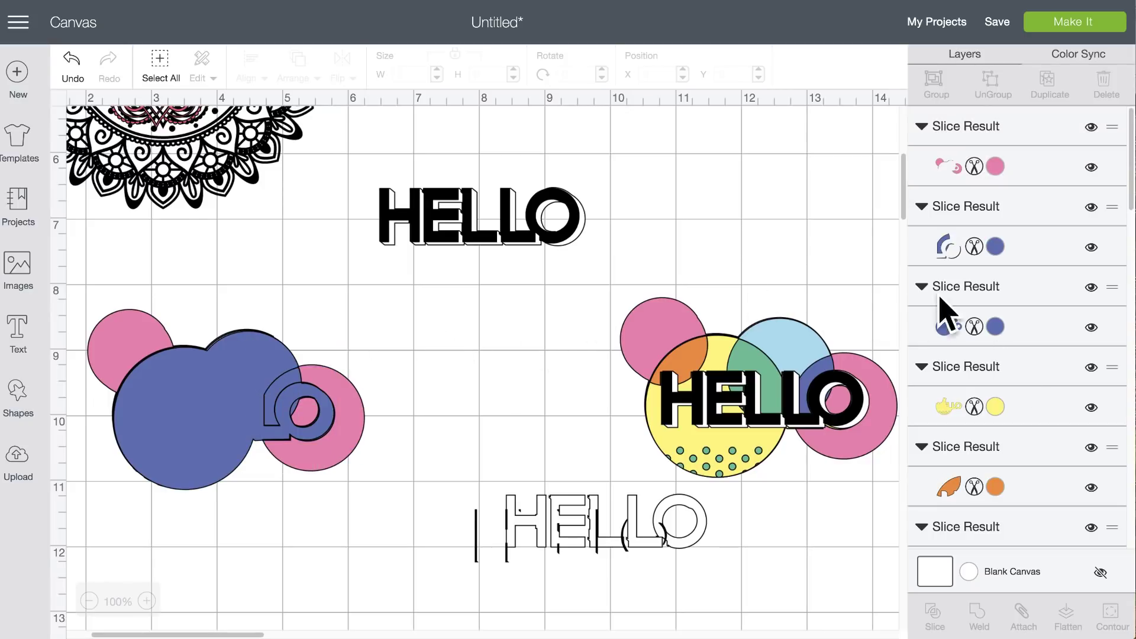
left_click(1018, 315)
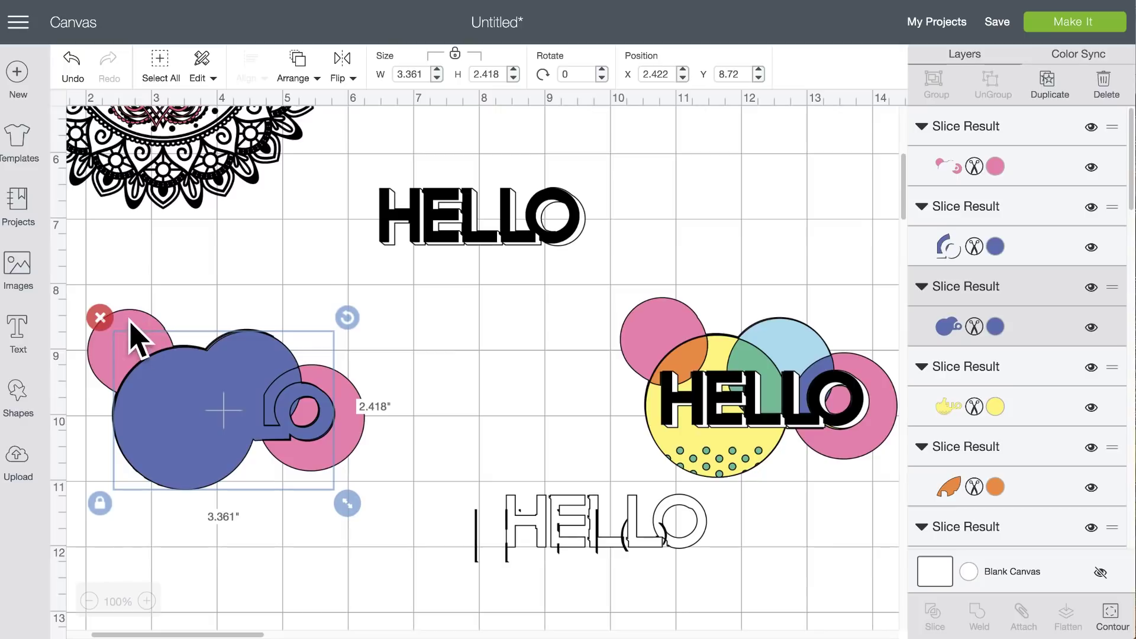
left_click(100, 317)
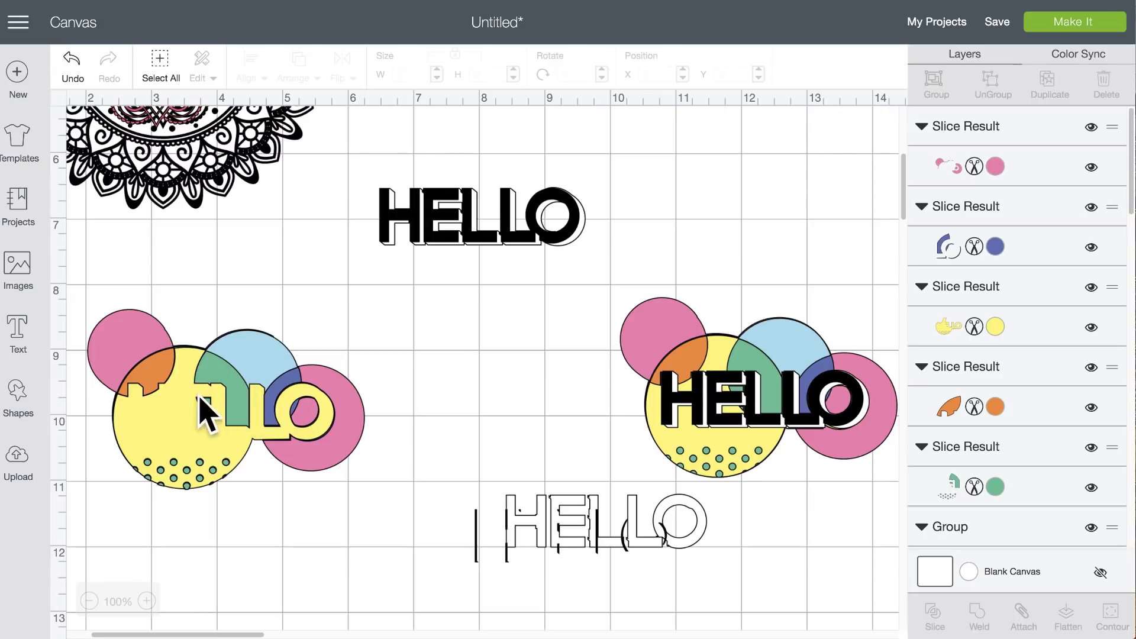
- Move the loose black HELLO group onto the left design's circles and bring it to the front
left_click_drag(456, 234, 365, 297)
left_click_drag(306, 340, 207, 426)
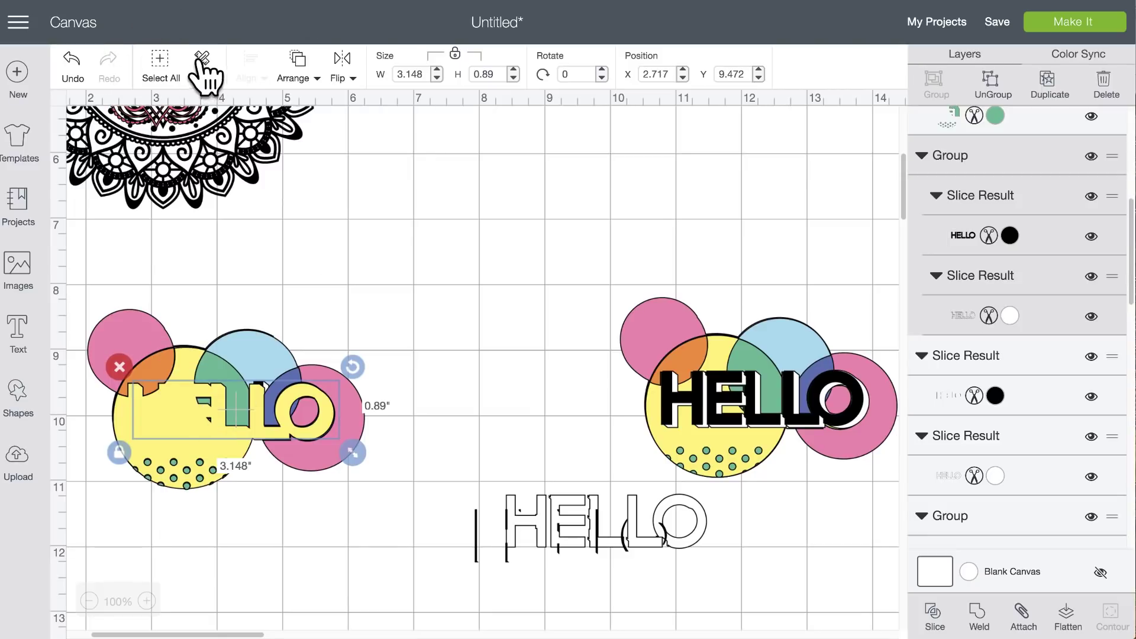
left_click(297, 65)
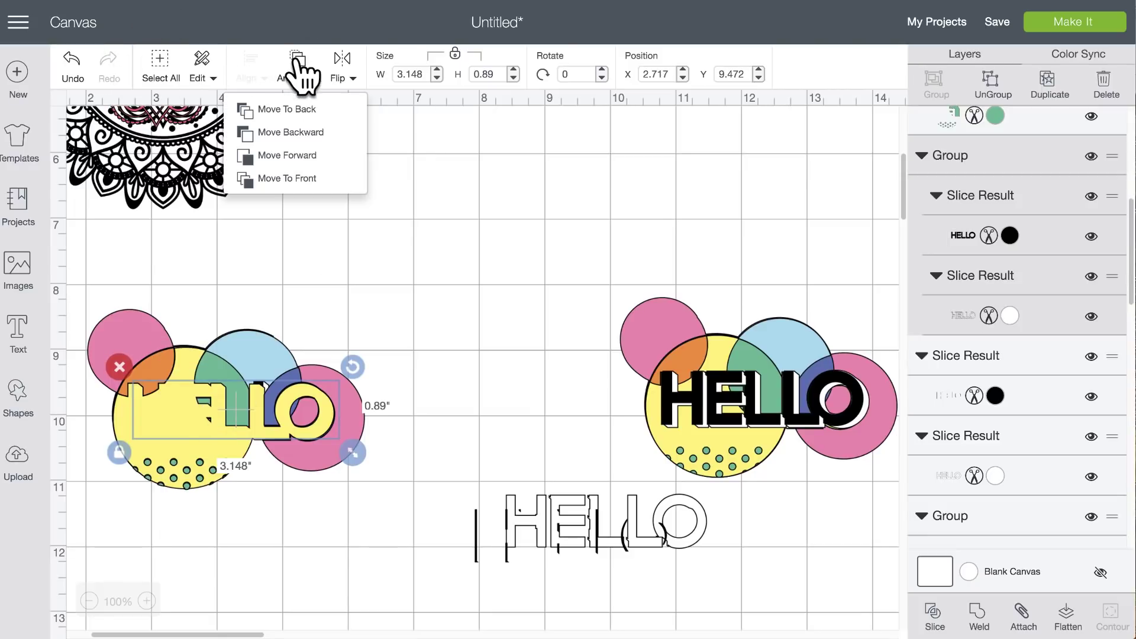
left_click(313, 178)
left_click_drag(259, 394, 258, 395)
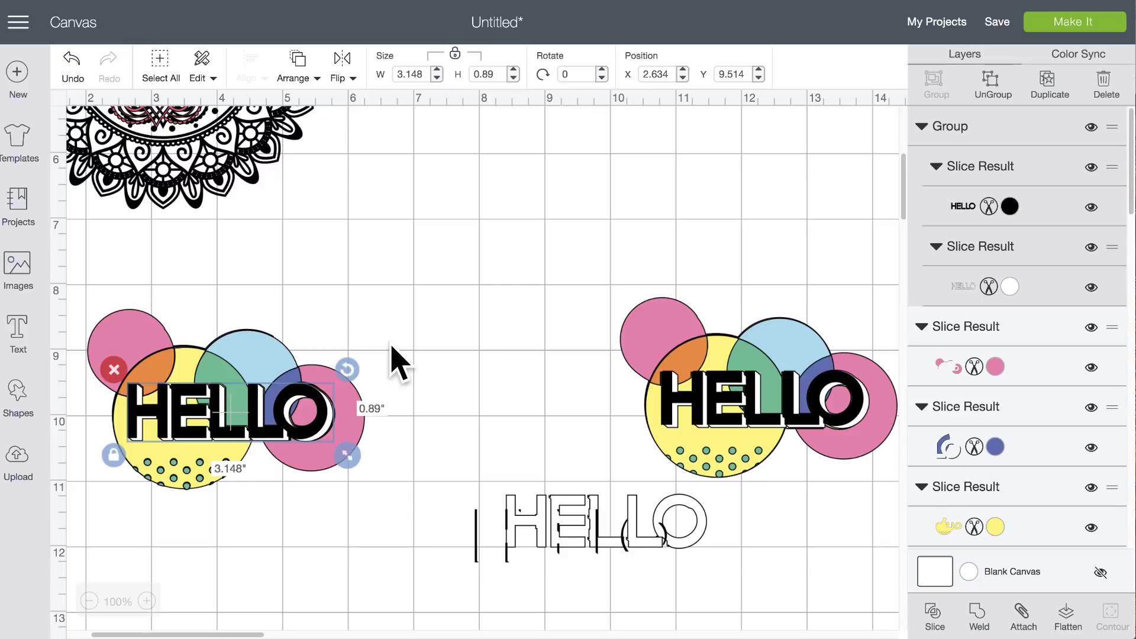
- Move the HELLO group off the left design and pull the pink circles slice result up from the other pieces
left_click_drag(302, 412, 457, 265)
left_click_drag(299, 436, 268, 364)
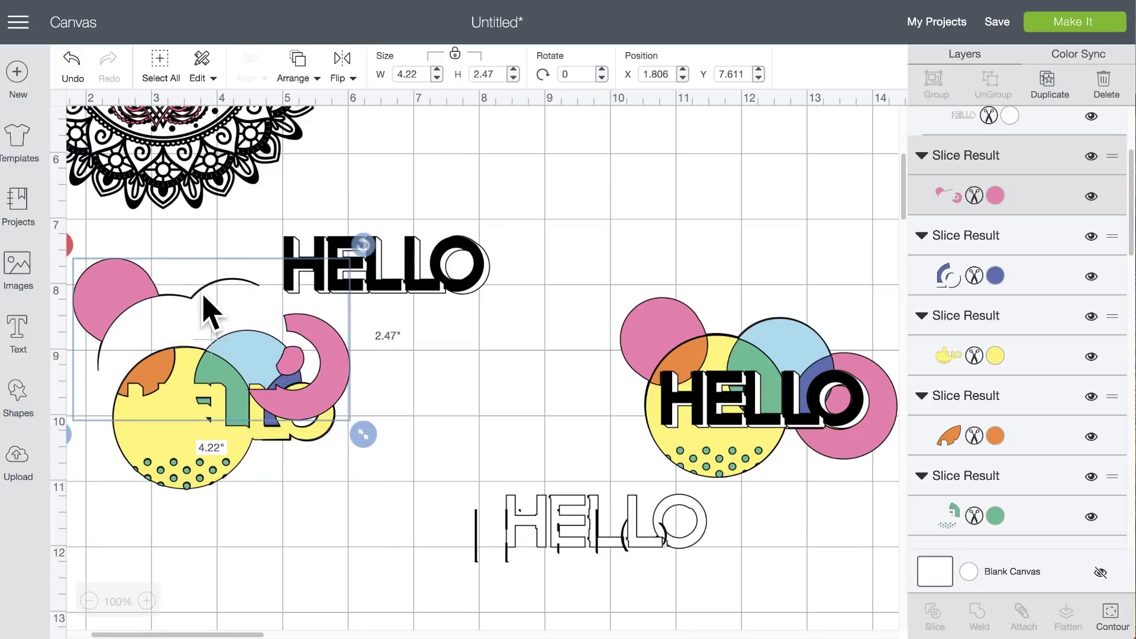
left_click_drag(193, 299, 217, 302)
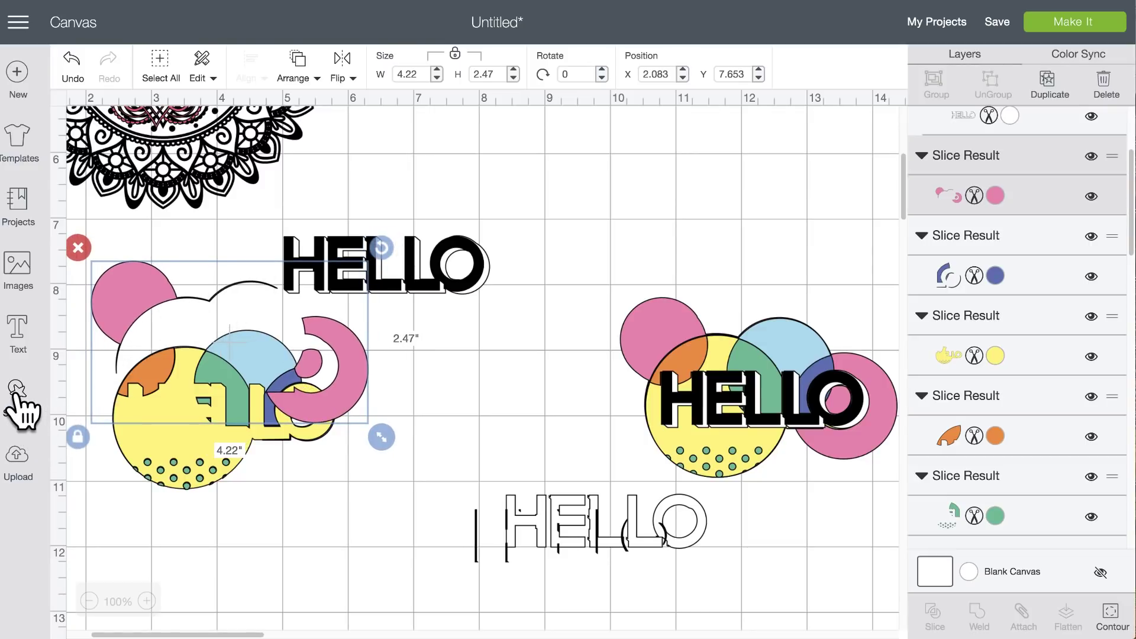
- Try to hide the thin arc attached to the pink circle with Contour
left_click(1110, 623)
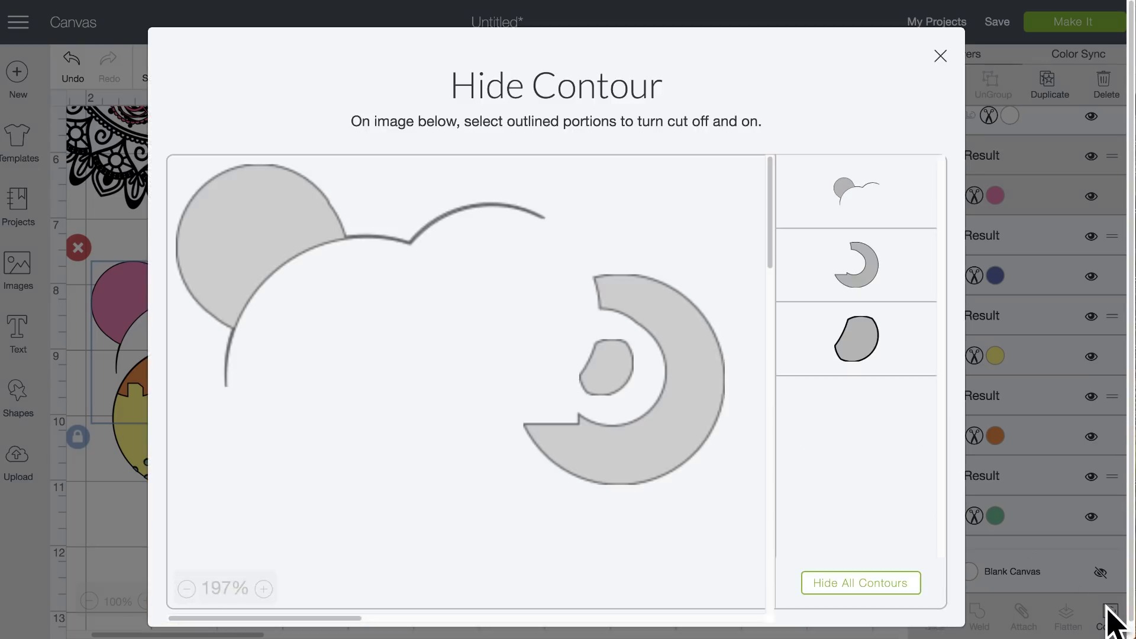
left_click(452, 224)
left_click(451, 222)
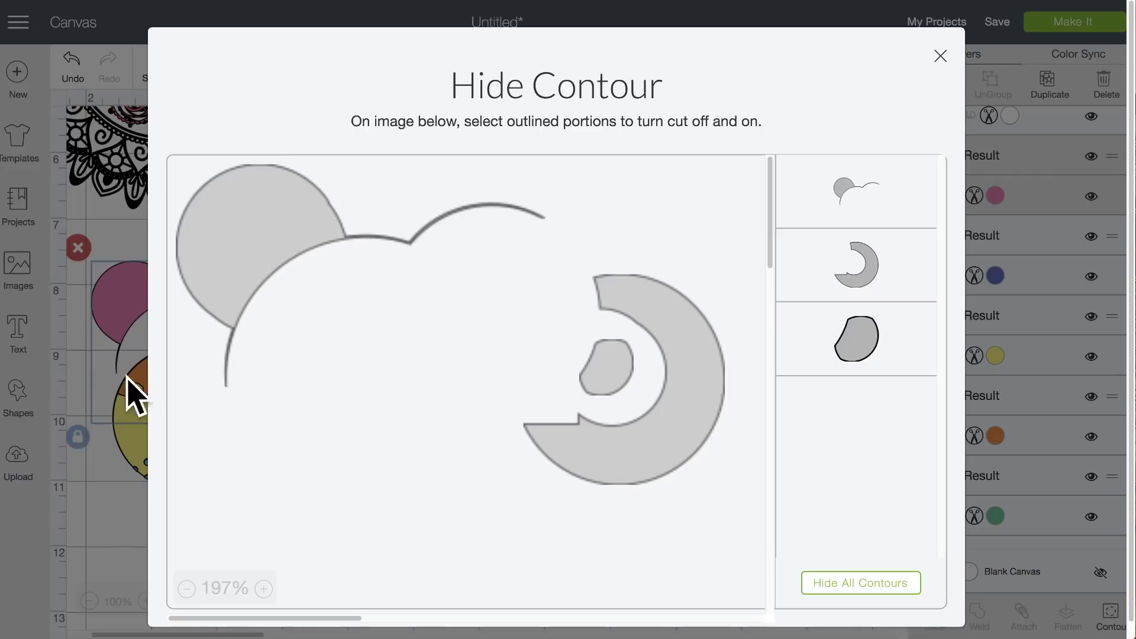
left_click(99, 362)
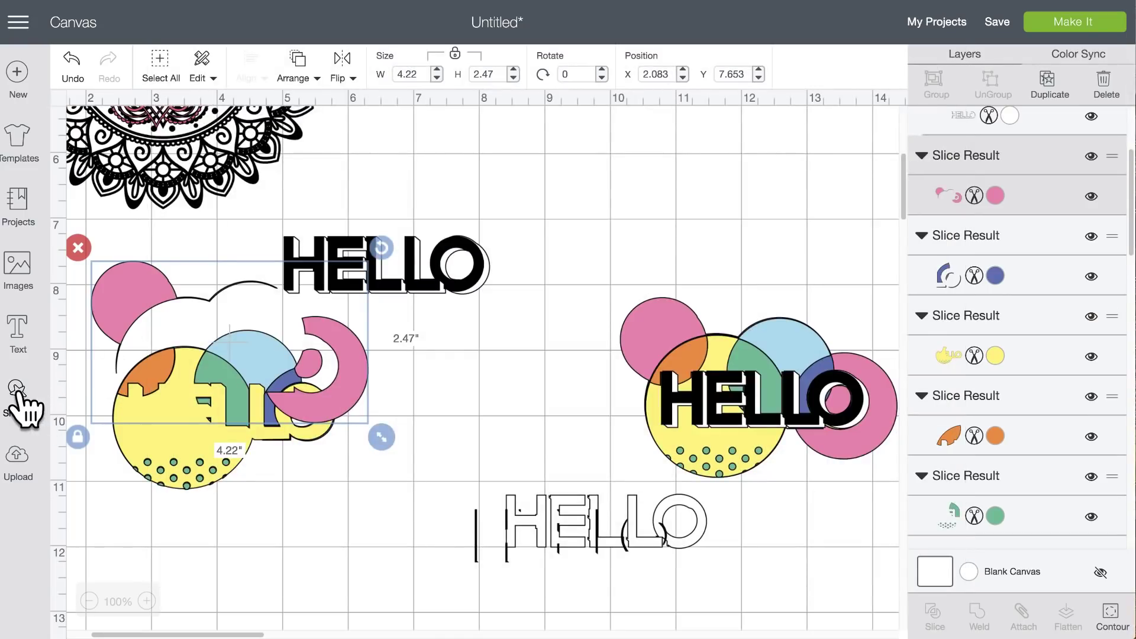
- Insert a square, reshape it into a bar about 2.861" by 0.472", and place it over the thin pink arc
left_click(37, 399)
left_click(94, 275)
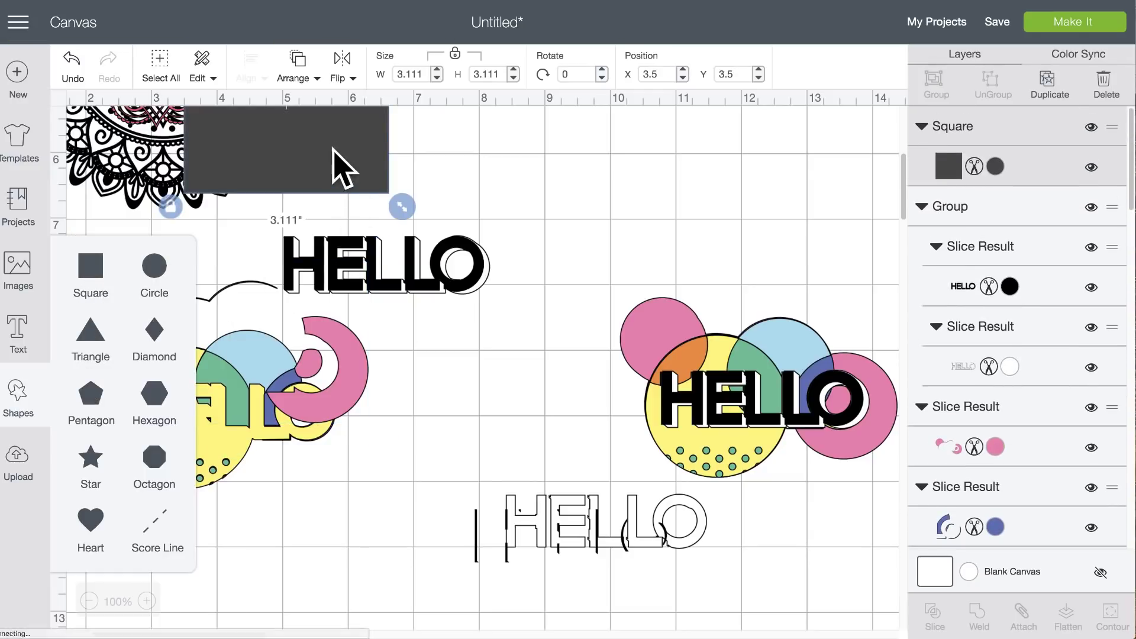
left_click_drag(337, 165, 337, 355)
left_click_drag(396, 404, 384, 243)
left_click_drag(244, 190, 245, 288)
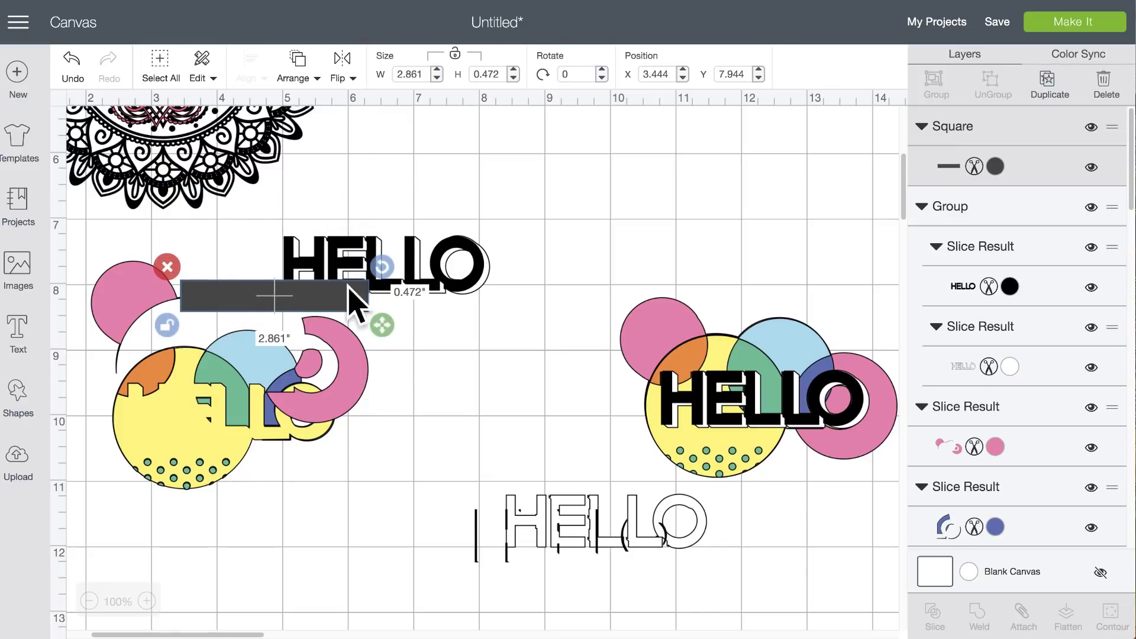
- Rotate the bar to about 348.75° over the thin arc and slice it with the pink circles slice result
left_click_drag(381, 271, 375, 248)
left_click_drag(305, 294, 306, 283)
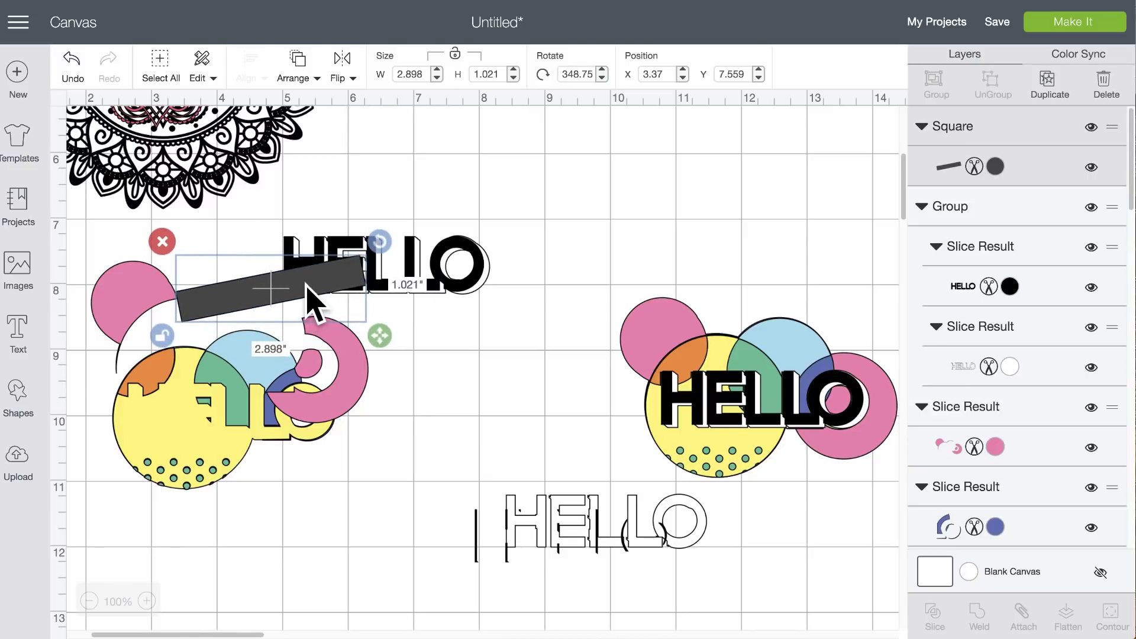
left_click(125, 266, "shift")
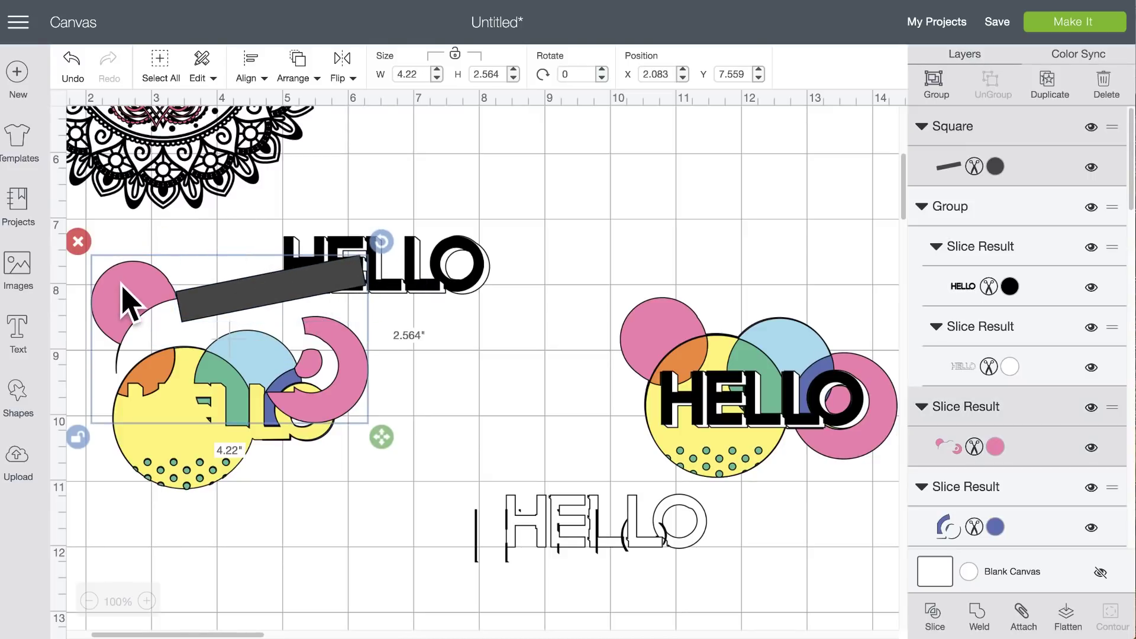
left_click(940, 618)
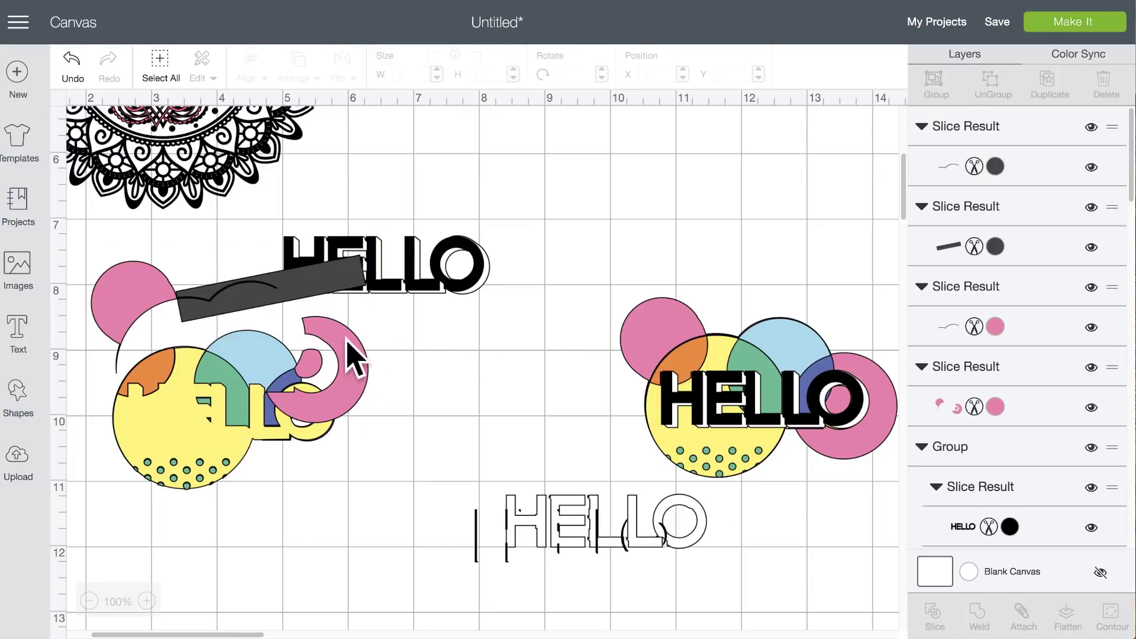
- Move the leftover bar pieces and the thin pink arc away from the left design and delete them
left_click_drag(261, 286, 620, 178)
left_click_drag(319, 287, 628, 201)
left_click(278, 287)
mouse_move(283, 285)
left_mouse_down()
mouse_move(627, 172)
mouse_move(658, 172)
left_mouse_up()
left_click(474, 157)
mouse_move(504, 133)
left_mouse_down()
mouse_move(701, 208)
mouse_move(707, 220)
left_mouse_up()
left_click(499, 134)
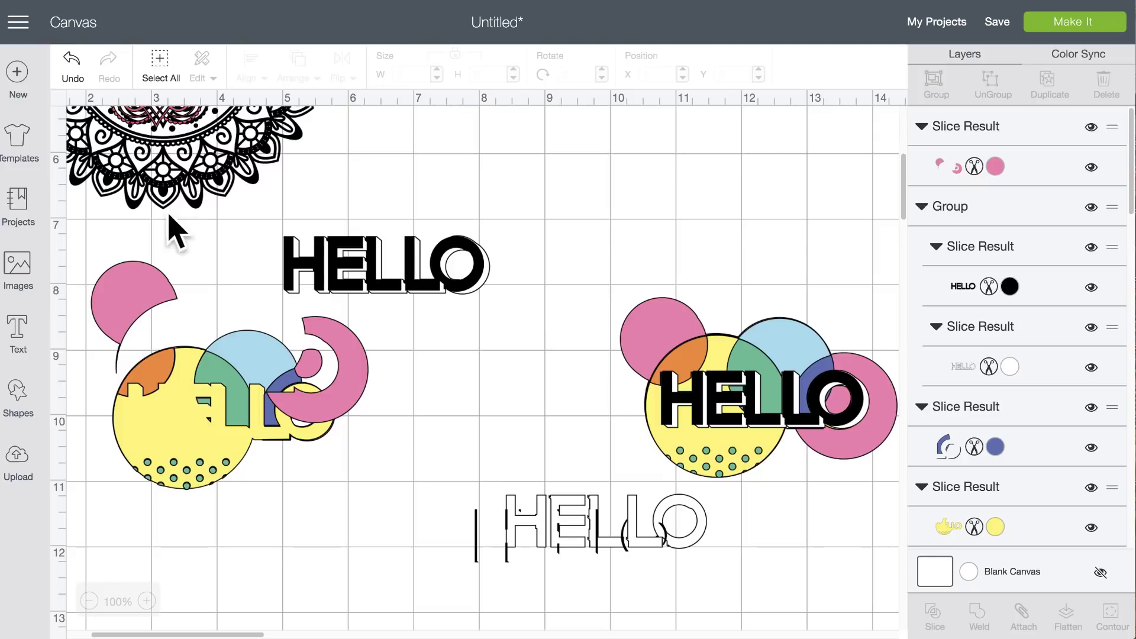
- Spread the left design's coloured slice results apart to examine each separate shape
left_click_drag(165, 286, 438, 236)
left_click_drag(251, 413, 277, 519)
left_click_drag(185, 417, 240, 479)
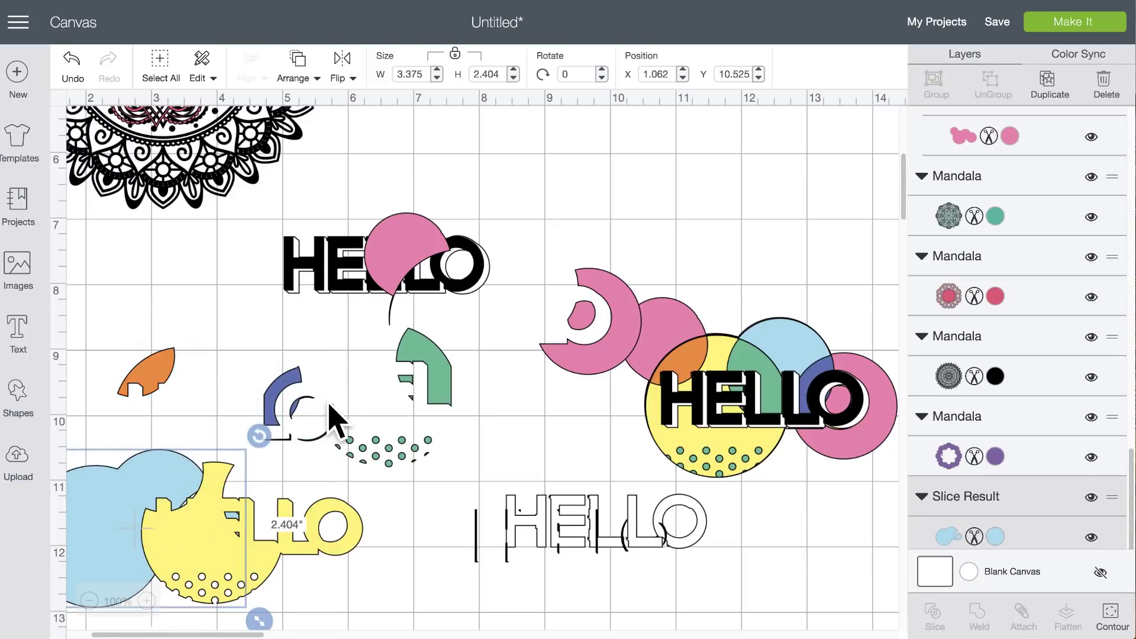
- Reassemble the left design by moving the light blue, yellow, pink and green pieces back into place
left_click_drag(158, 530, 199, 379)
left_click_drag(202, 559, 178, 448)
left_click_drag(399, 221, 129, 327)
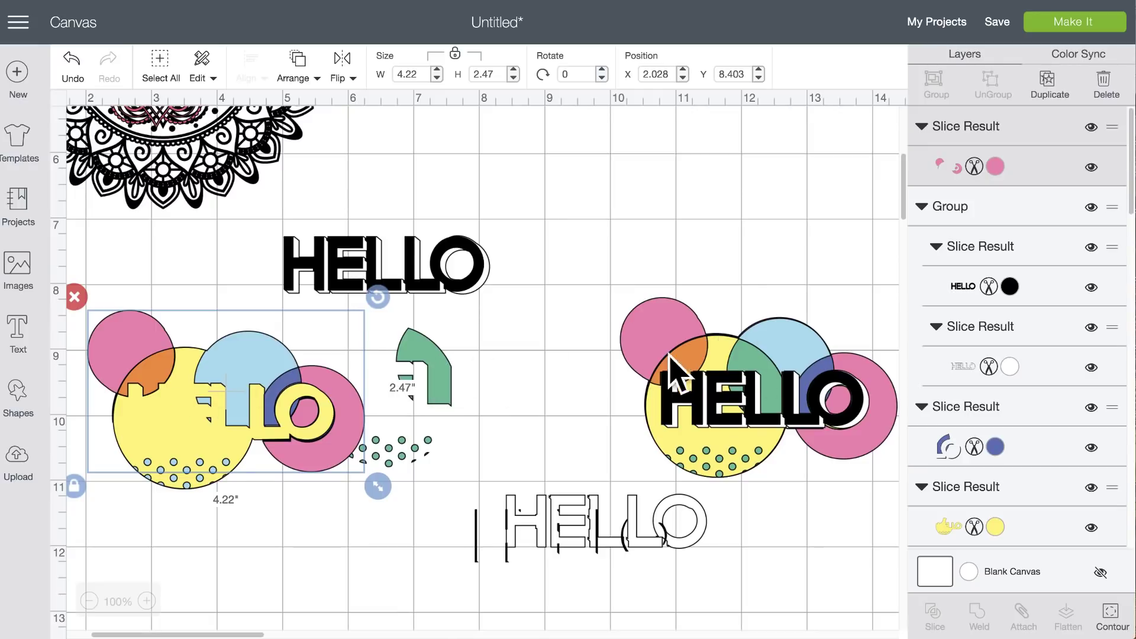
left_click_drag(388, 351, 232, 388)
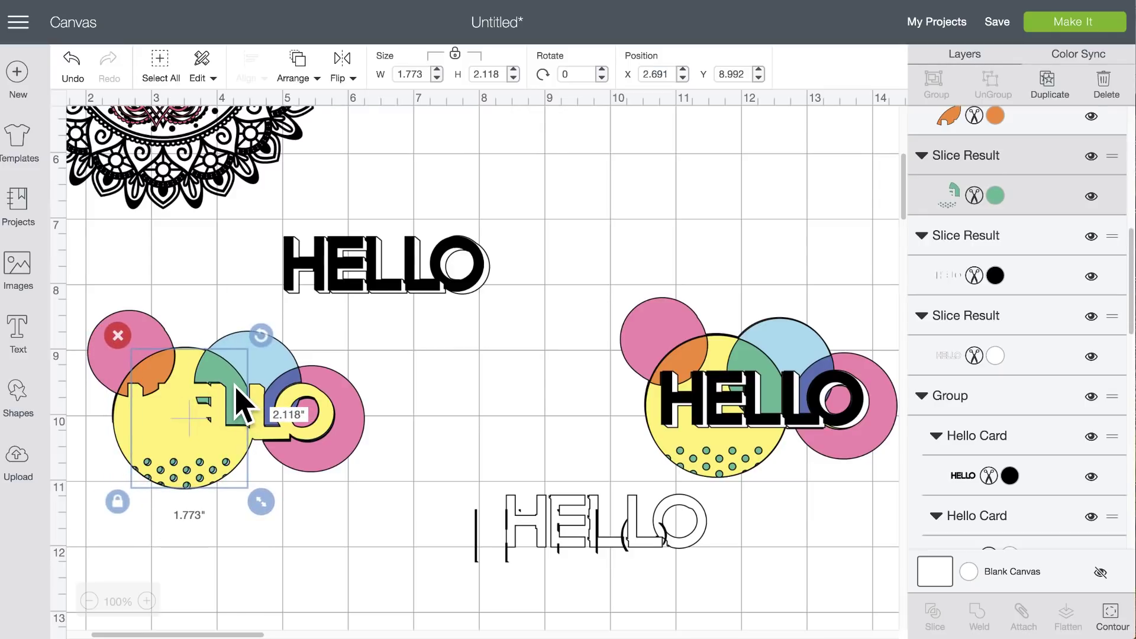
- Nudge the pink circles slice result into alignment with the left design at X 2.028, Y 8.417
left_click(235, 385)
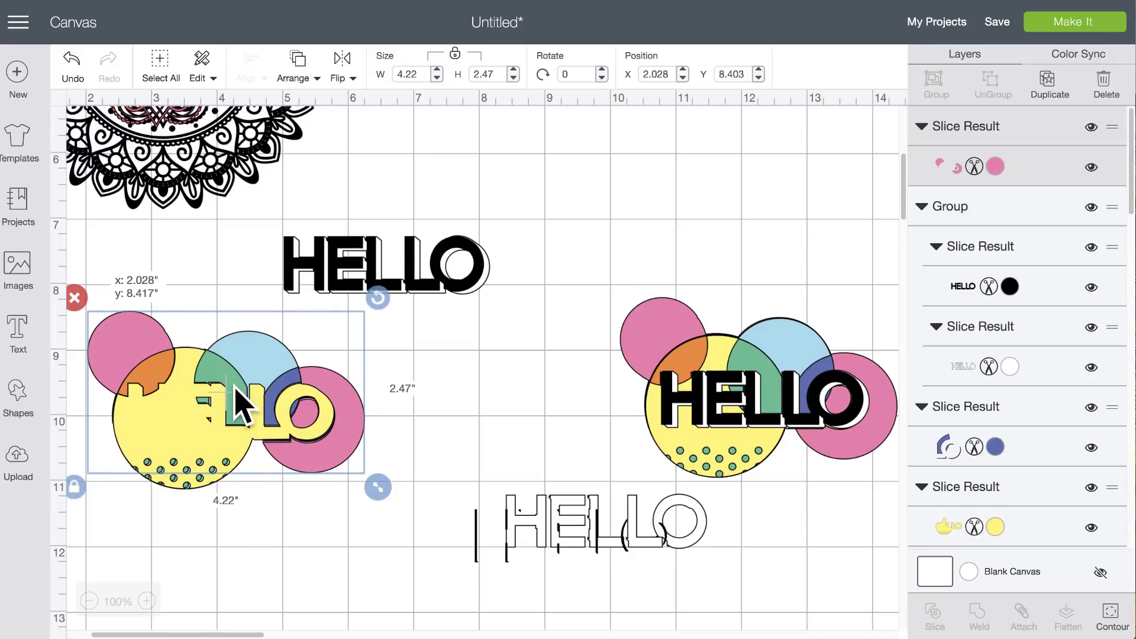
left_click_drag(243, 402, 242, 402)
left_click(499, 363)
left_click(266, 355)
left_click_drag(266, 355, 267, 355)
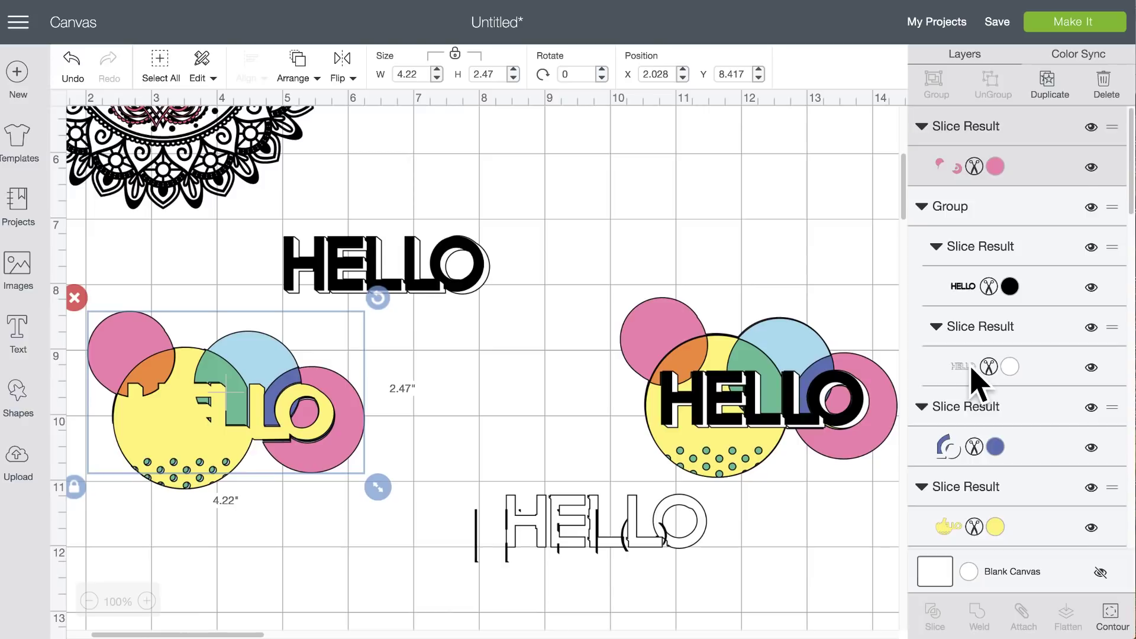
- Slice the left design's green slice result with the light blue slice result
scroll(975, 385, "down", 5)
left_click(1041, 401)
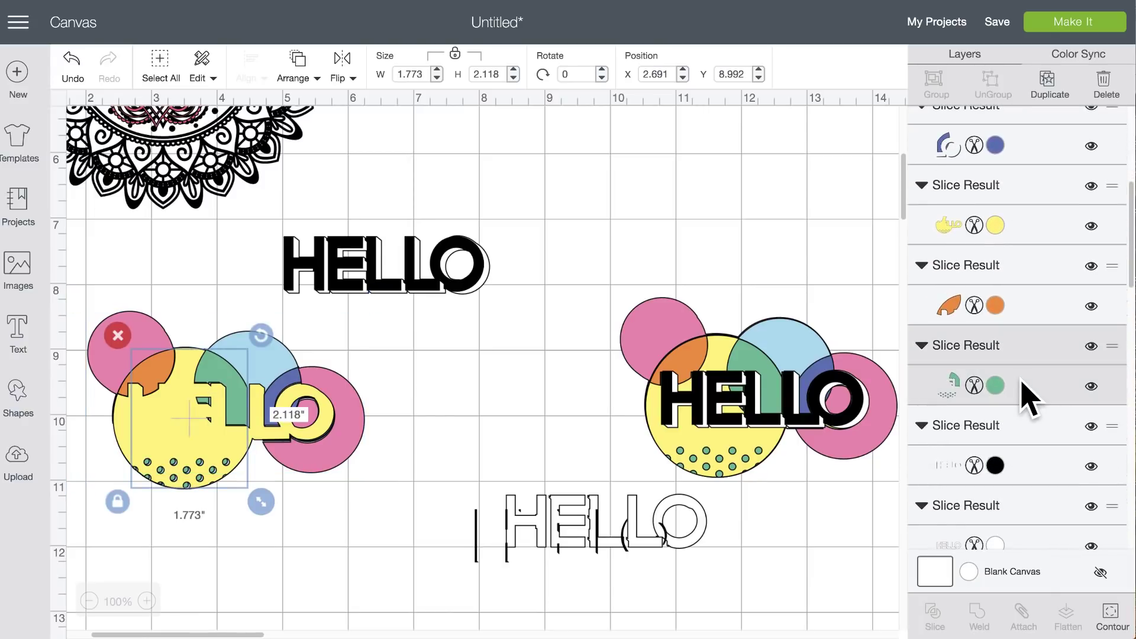
scroll(1030, 396, "down", 8)
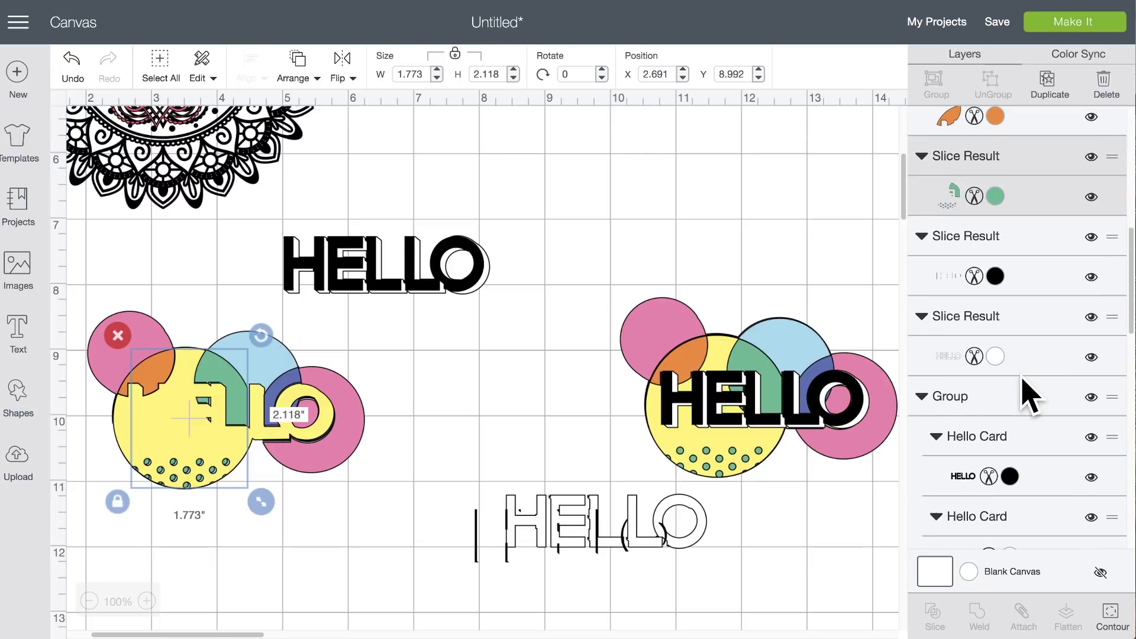
scroll(1030, 395, "down", 10)
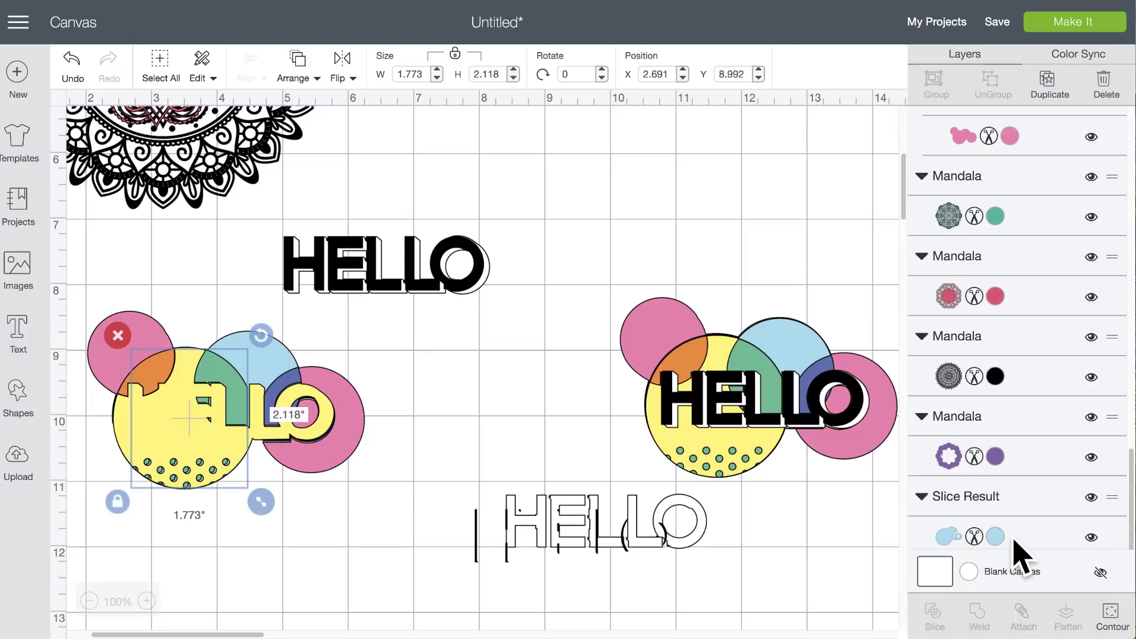
left_click(1014, 535, "shift")
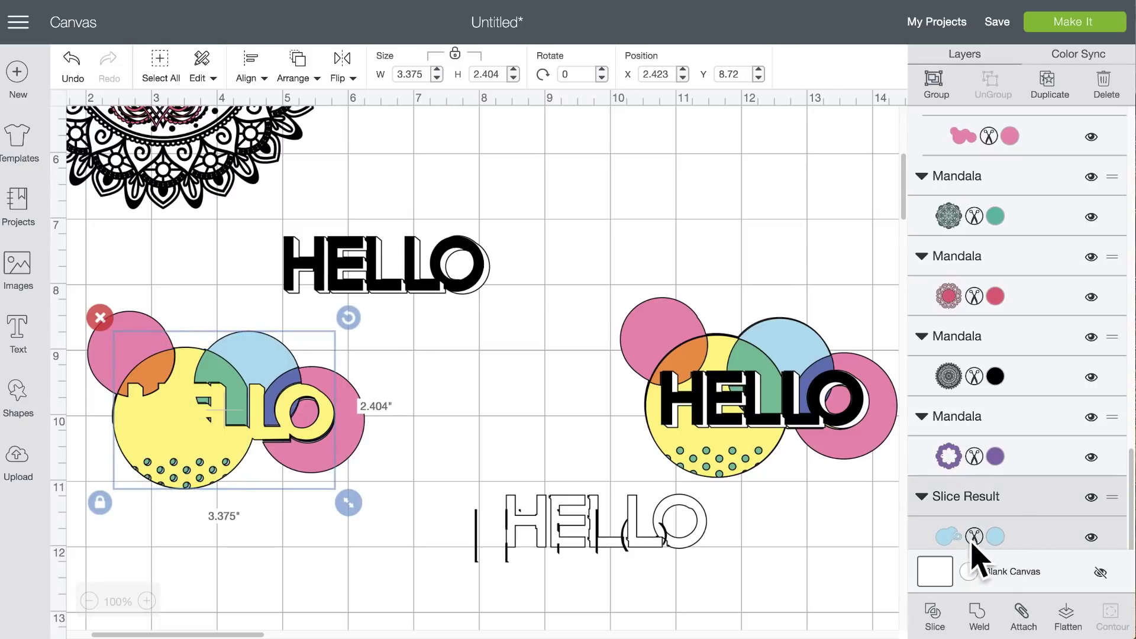
left_click(933, 617)
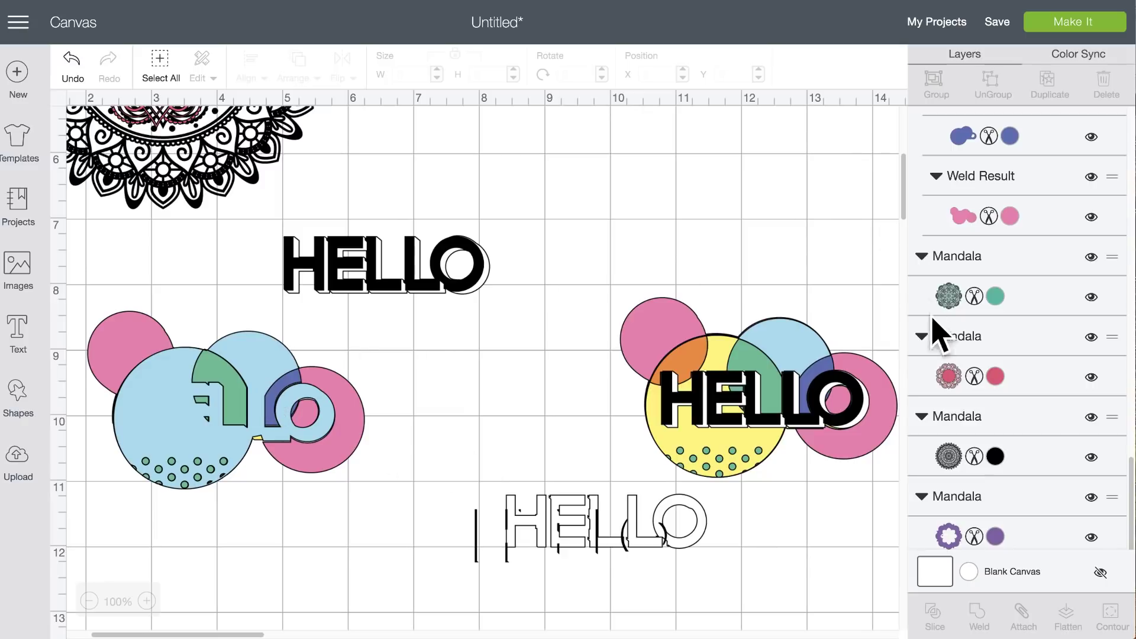
scroll(989, 320, "up", 15)
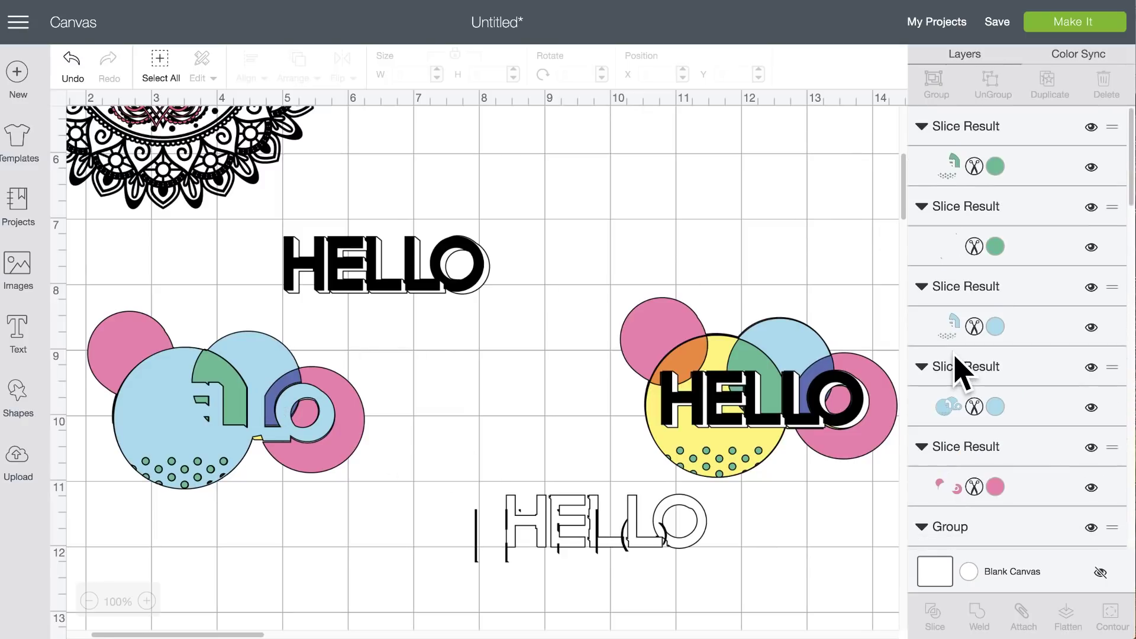
left_click(1027, 408)
left_click(100, 318)
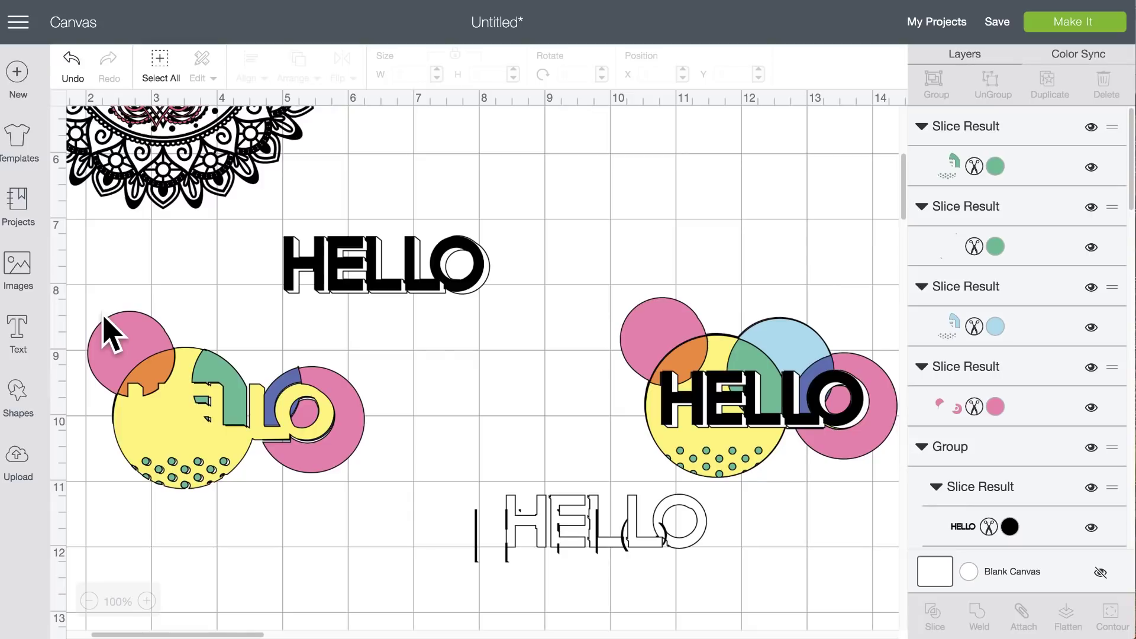
left_click(71, 66)
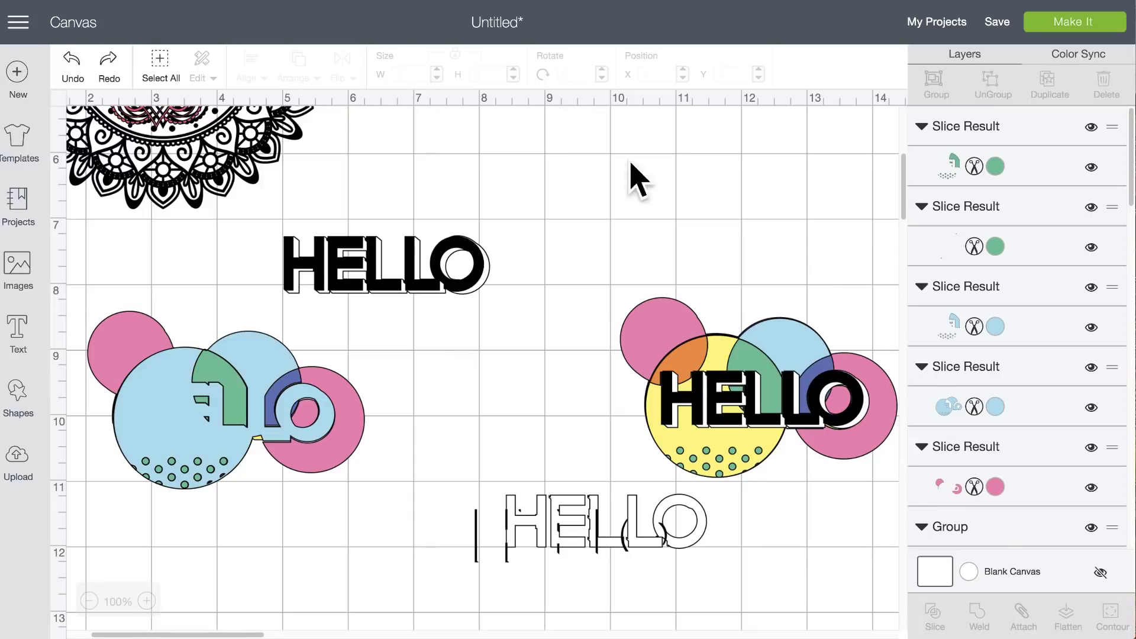
- Delete the light blue piece matching the green area, and slice the remaining light blue result with the yellow slice result
left_click(1028, 327)
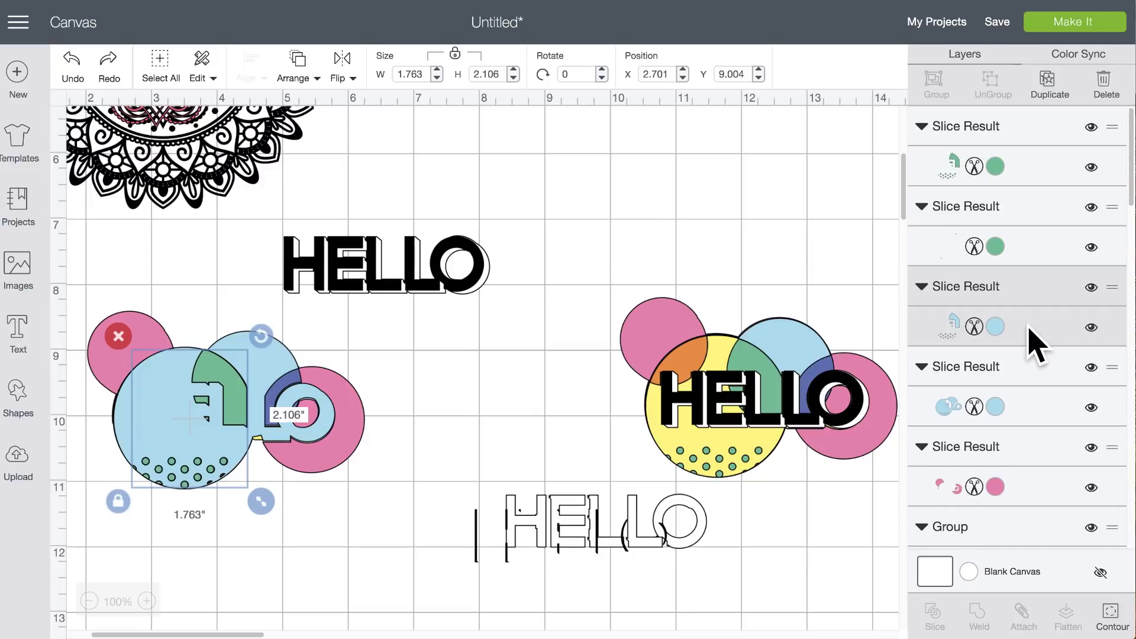
left_click(118, 335)
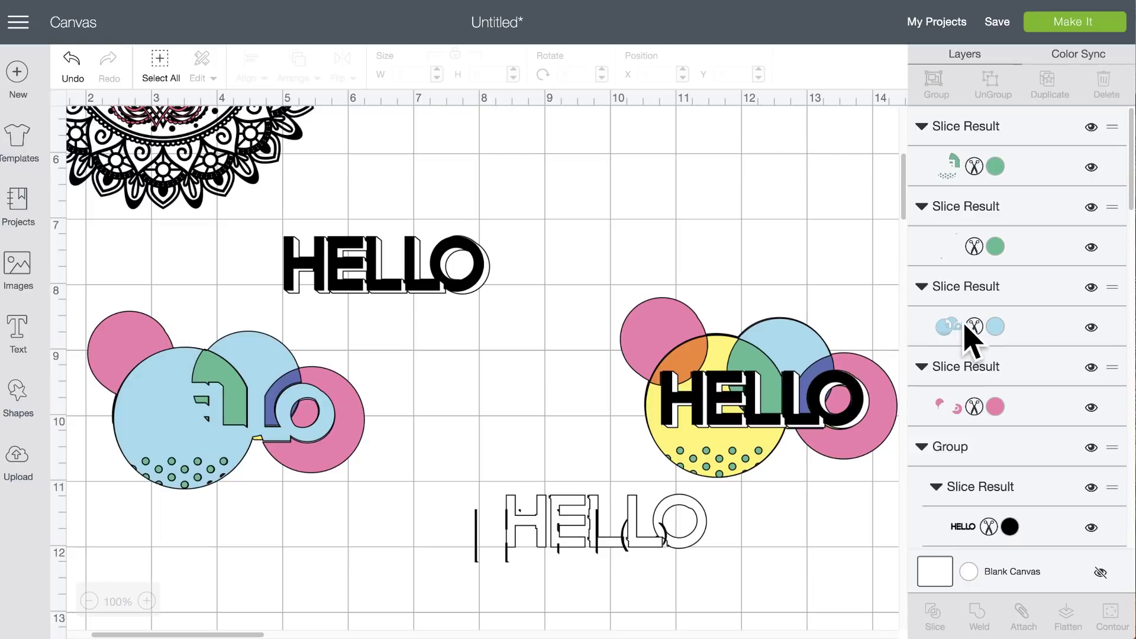
left_click(1029, 343)
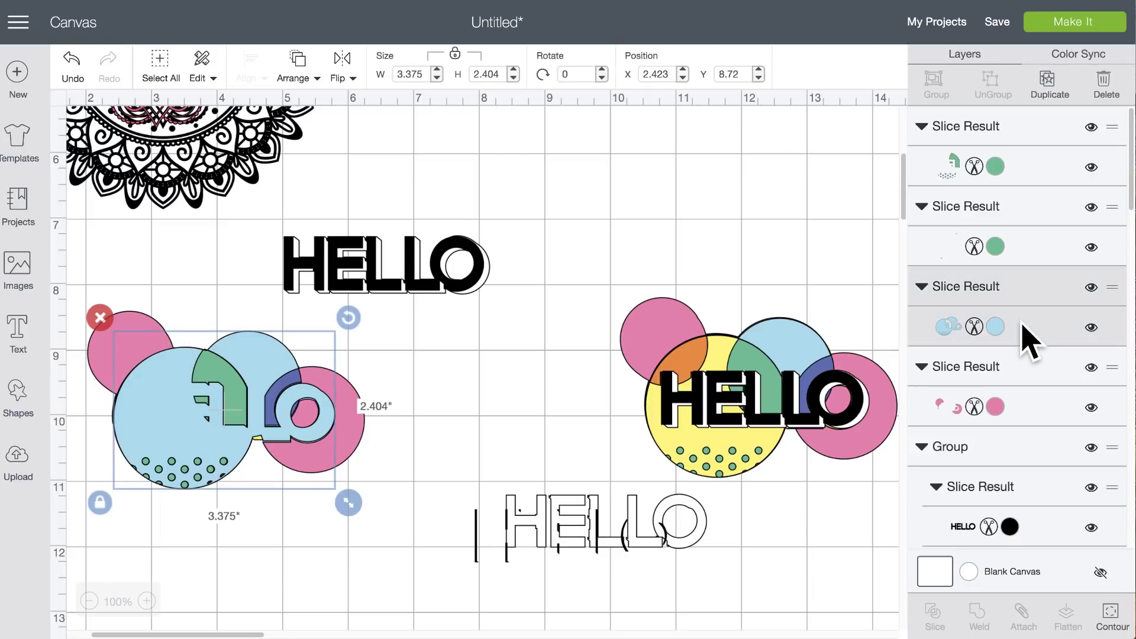
scroll(1029, 342, "down", 5)
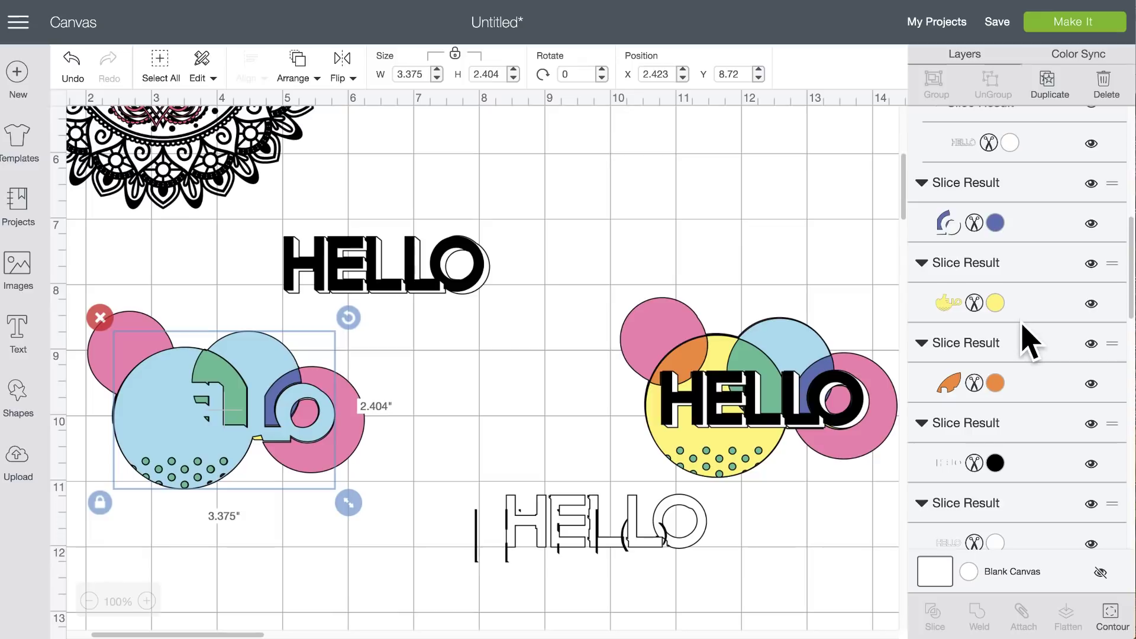
left_click(999, 304)
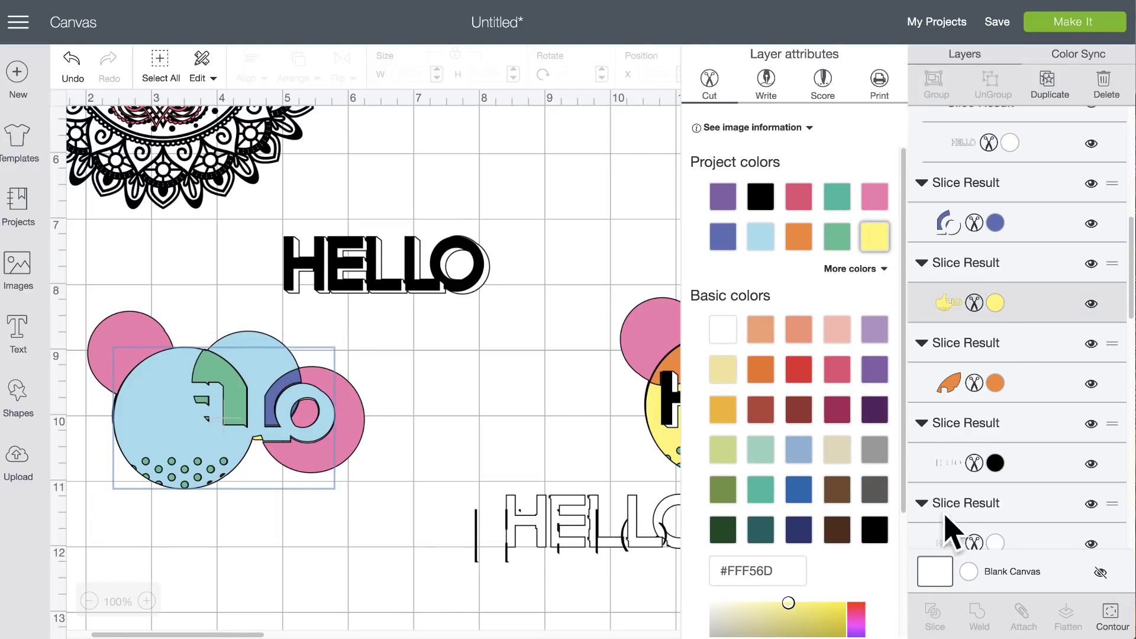
scroll(963, 431, "up", 5)
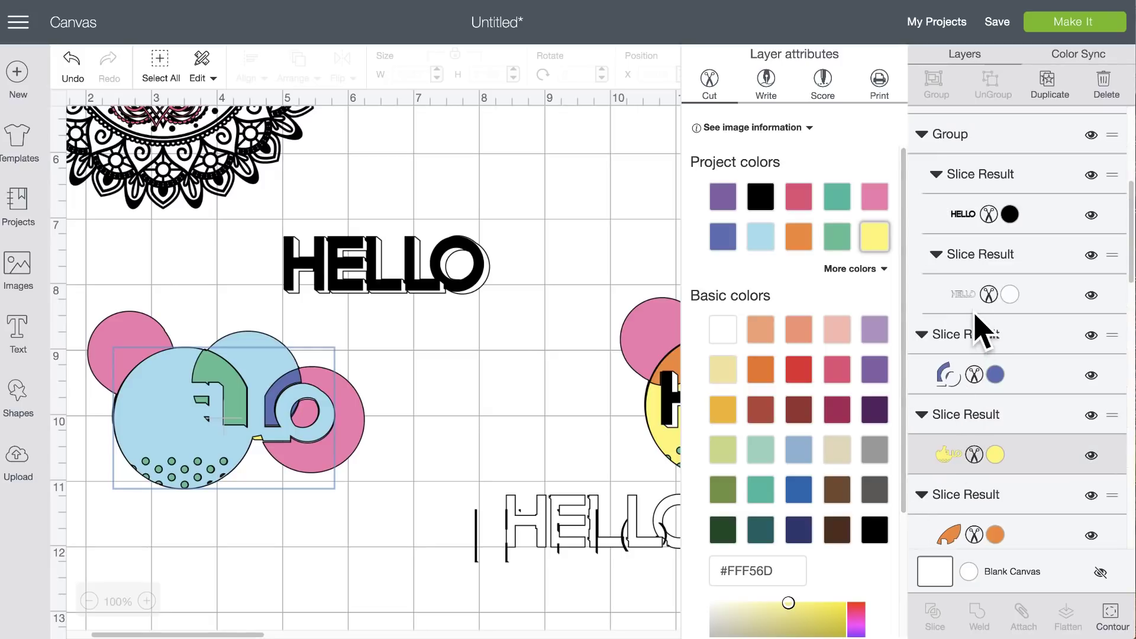
scroll(986, 328, "up", 5)
left_click(1018, 333)
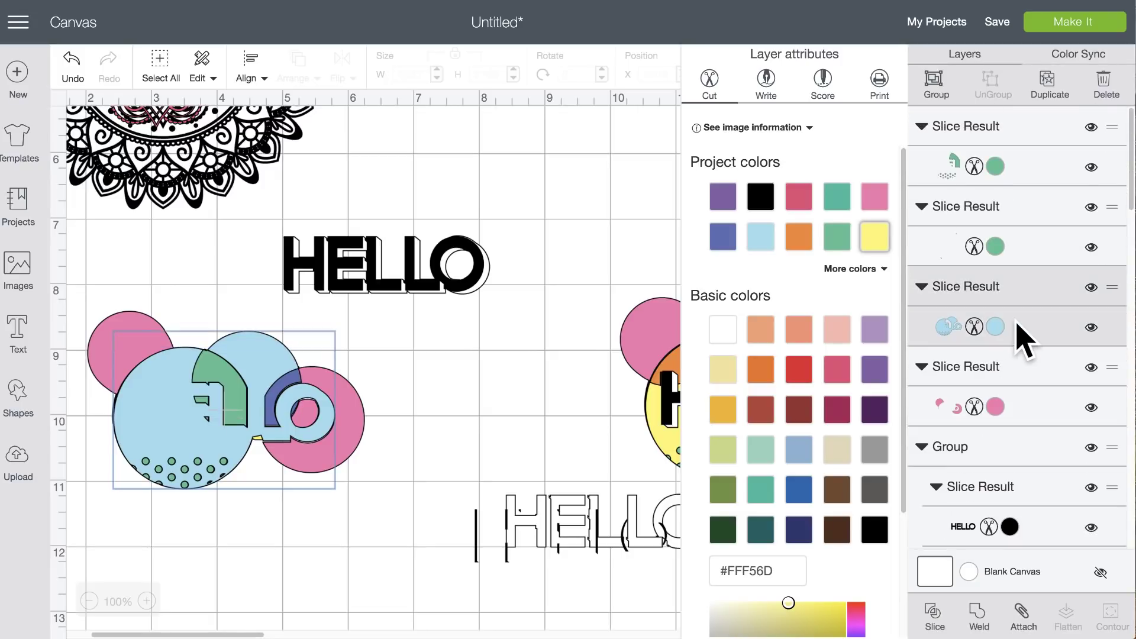
left_click(937, 619)
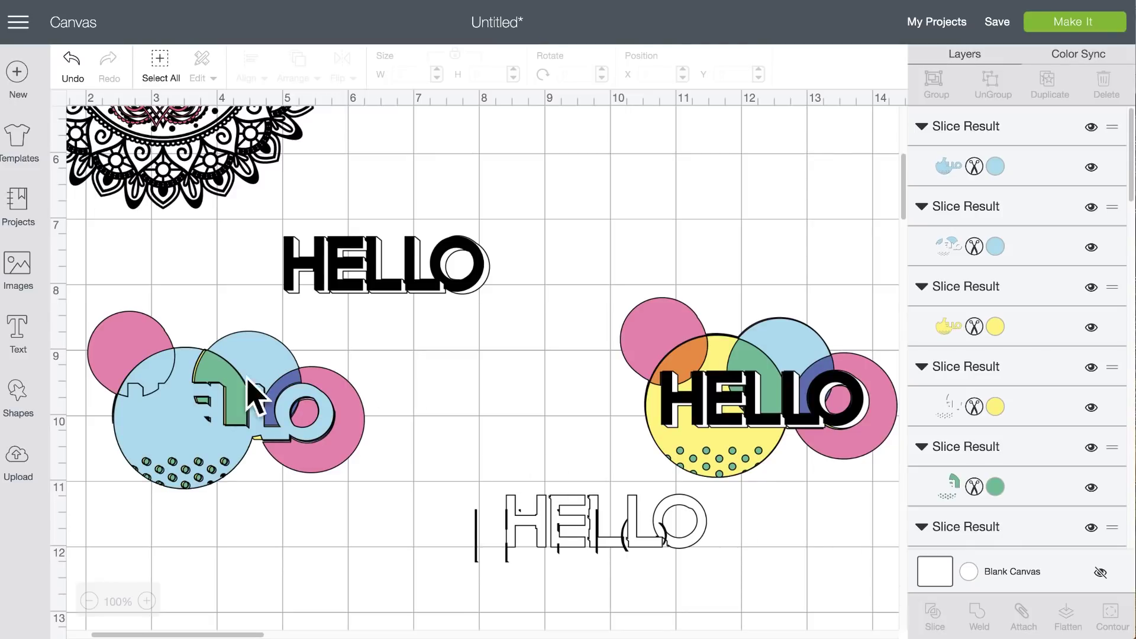
- Delete the light blue copy of the yellow shape, and use Contour to hide all of the remaining light blue result except the large fan shape
left_click_drag(185, 427, 348, 562)
left_click(266, 486)
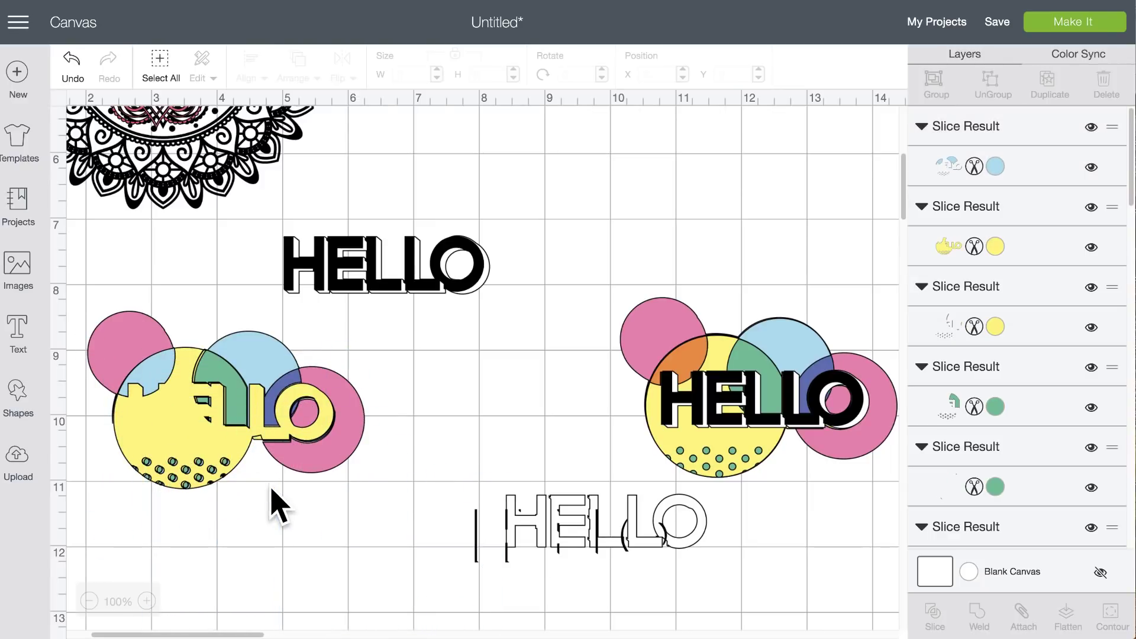
left_click_drag(160, 384, 153, 372)
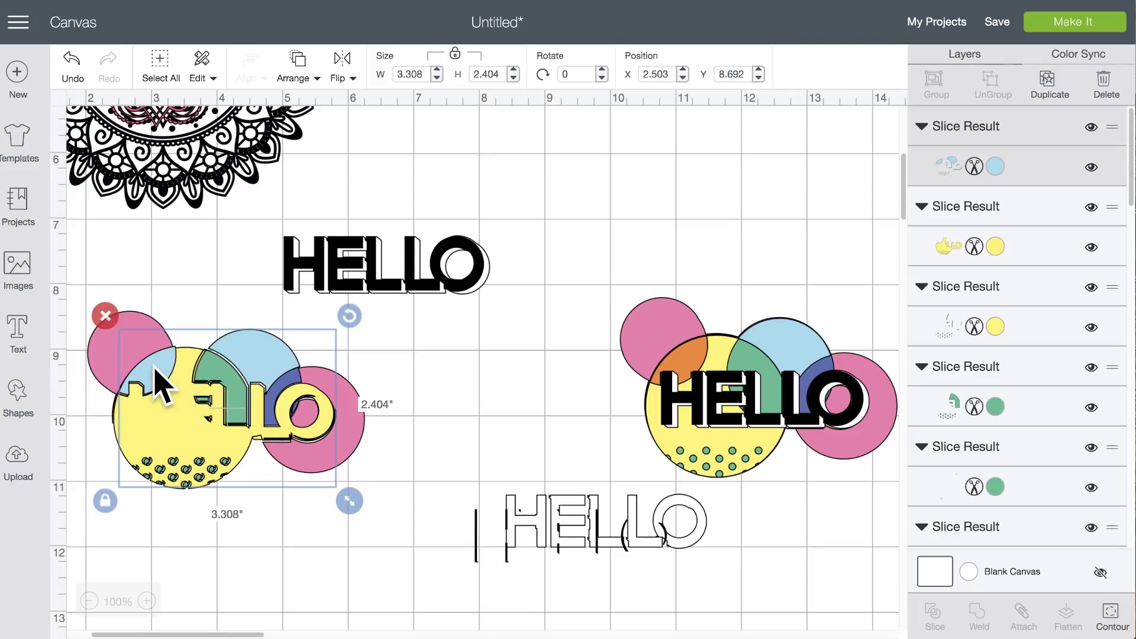
left_click(1112, 618)
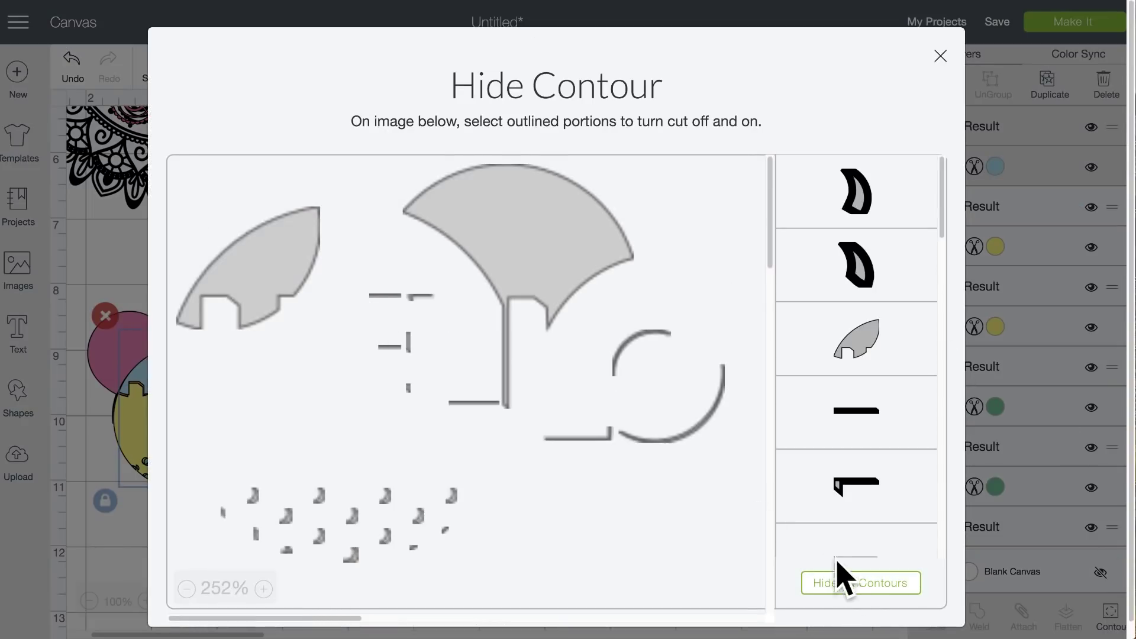
left_click(858, 584)
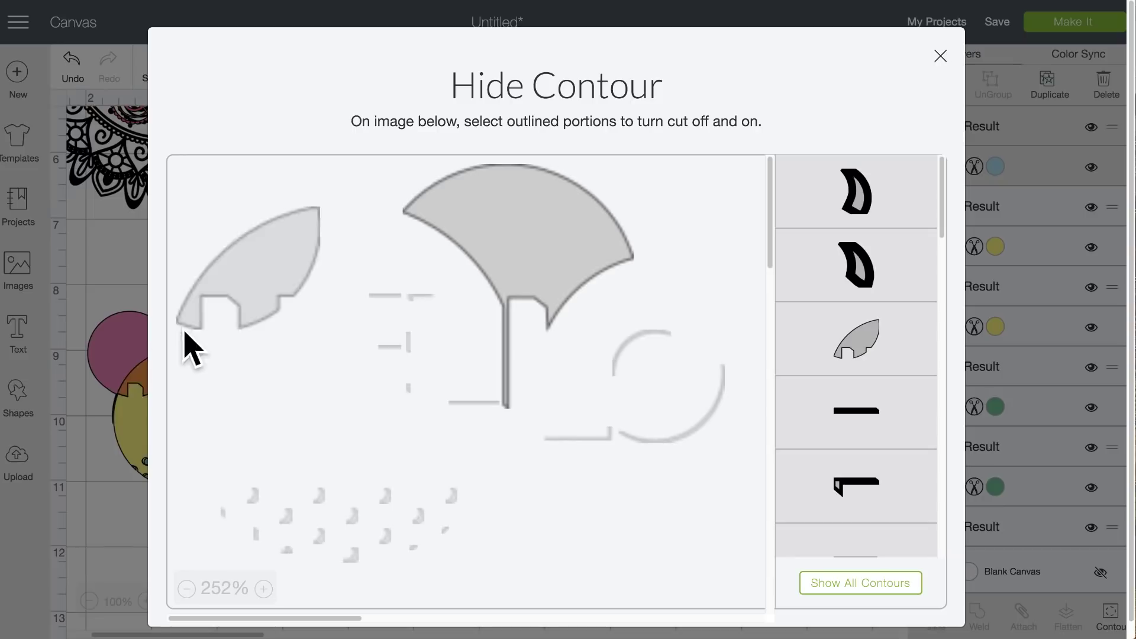
left_click(114, 293)
- Realign the light blue, yellow and pink pieces of the left design, placing the yellow one at X 2.423, Y 8.966
left_click_drag(254, 366, 153, 394)
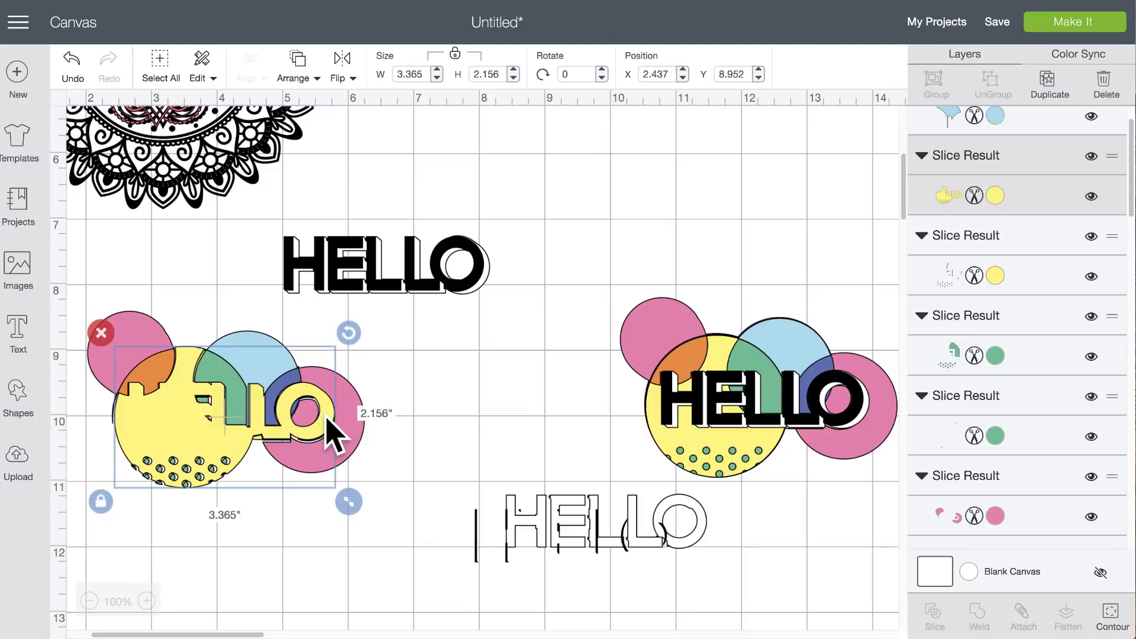
left_click(347, 436, "shift")
left_click_drag(346, 423, 346, 427)
left_click(177, 425)
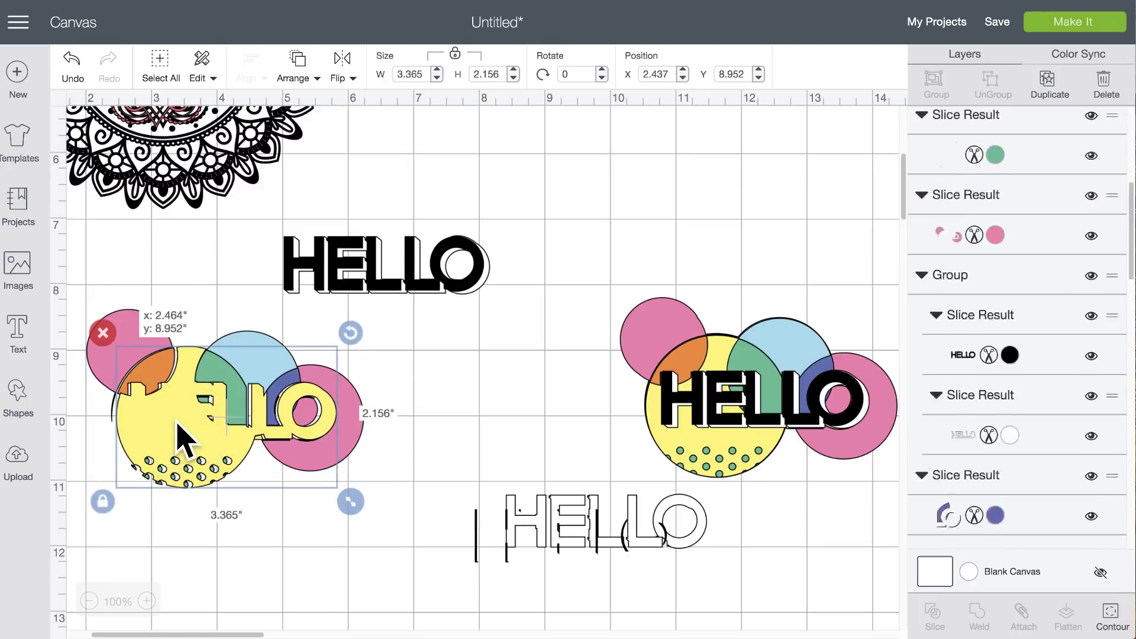
left_click_drag(175, 421, 175, 423)
left_click(145, 337)
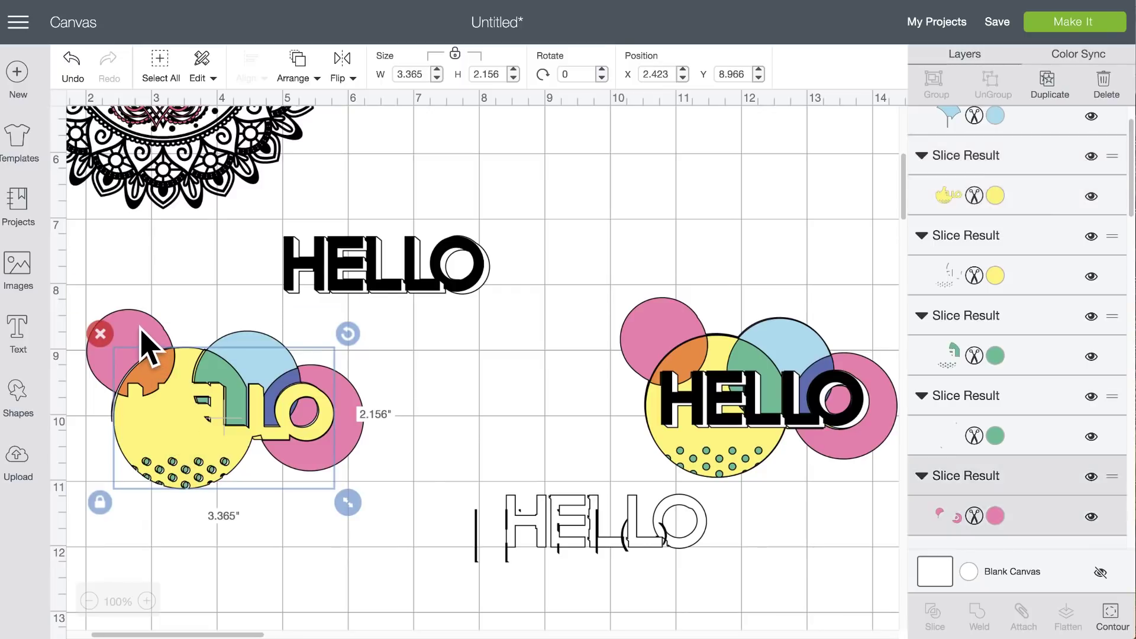
- Move the grouped HELLO text over the left design at X 2.62, Y 9.486 and bring it to the front
left_click_drag(454, 282, 297, 381)
left_click(299, 70)
left_click(287, 178)
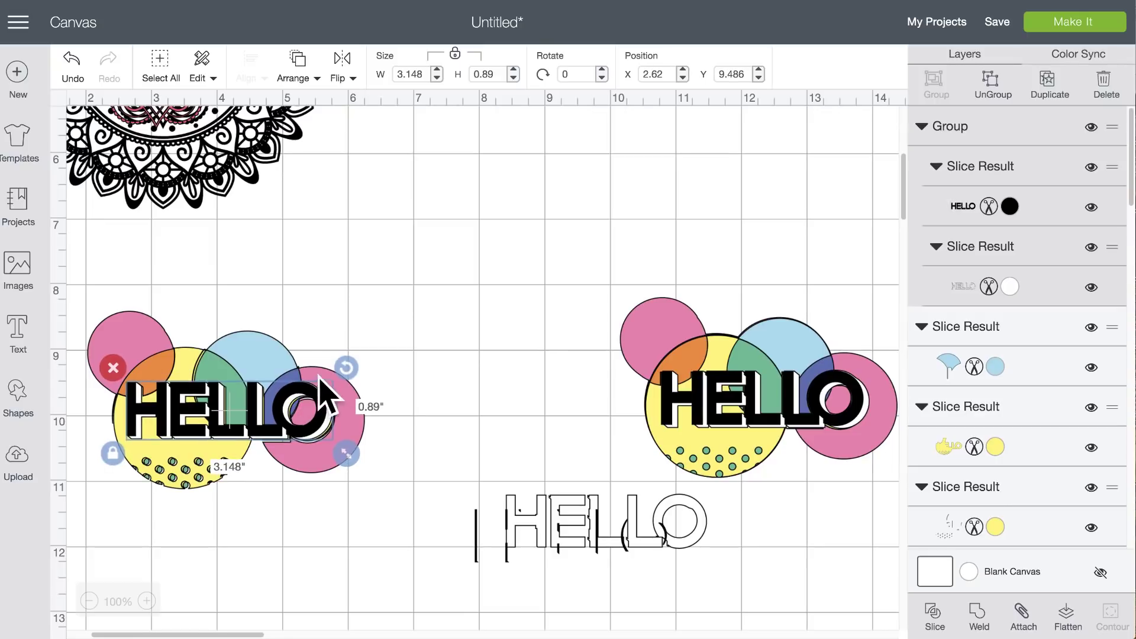
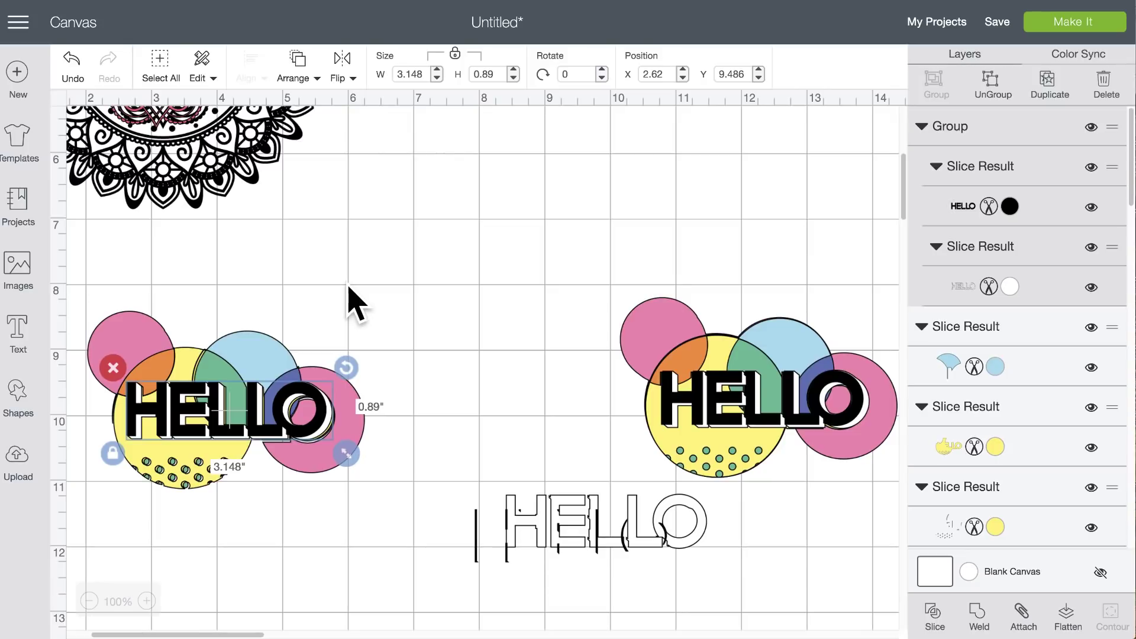
left_click(353, 286)
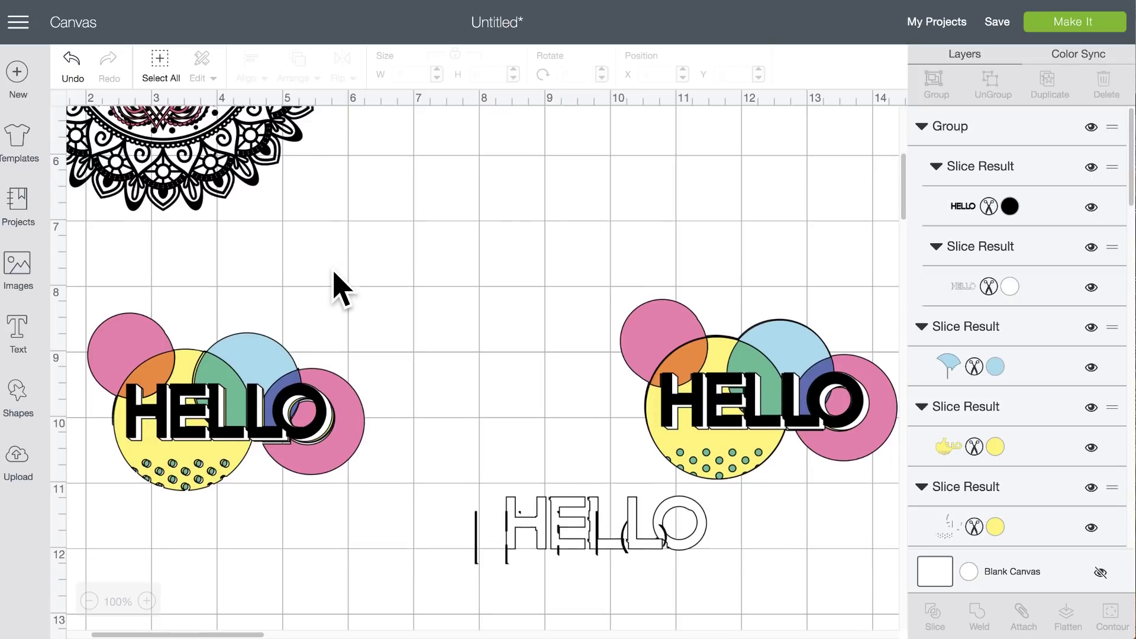
- Insert a square between the two mandalas, unlock its proportions and resize it to about 3.389 by 4.556 inches
scroll(335, 284, "up", 3)
scroll(332, 319, "up", 10)
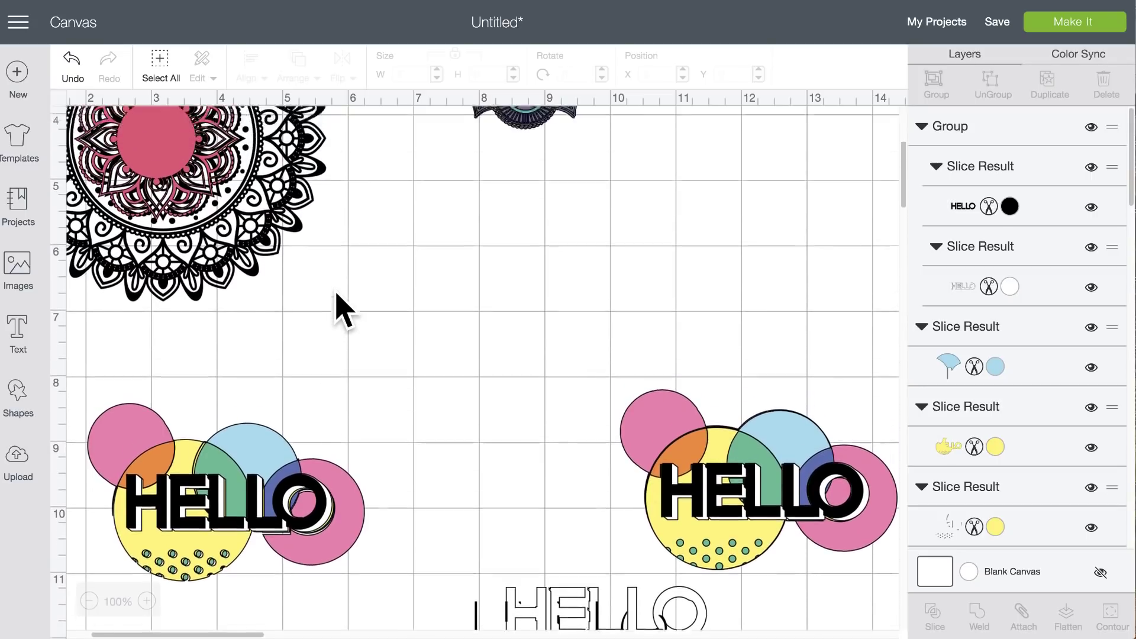
scroll(340, 307, "down", 2)
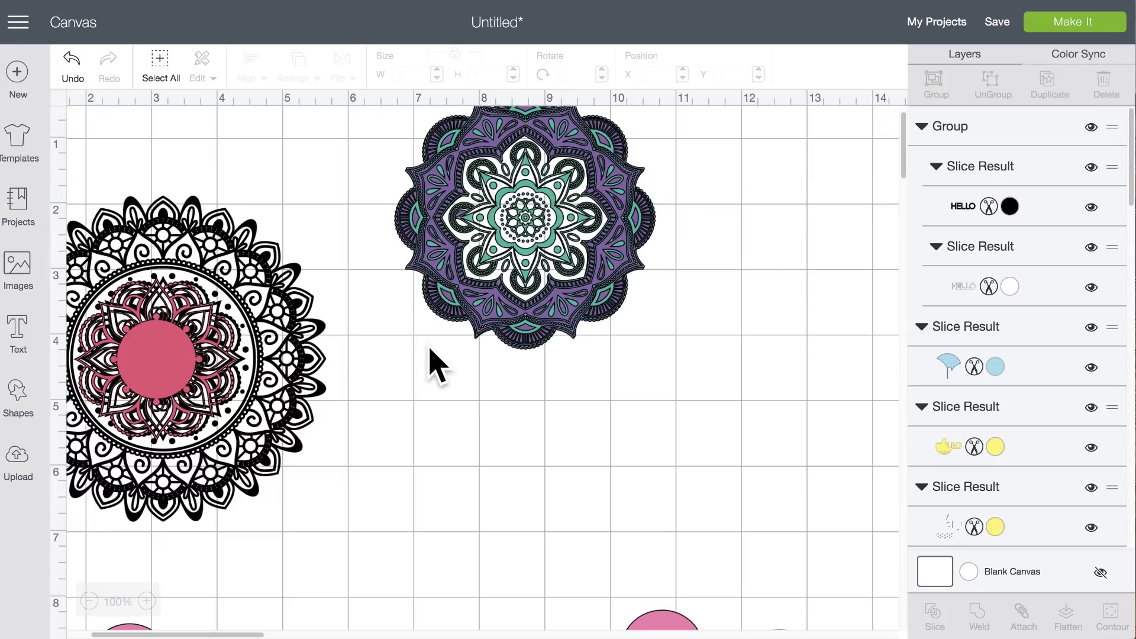
scroll(434, 363, "up", 2)
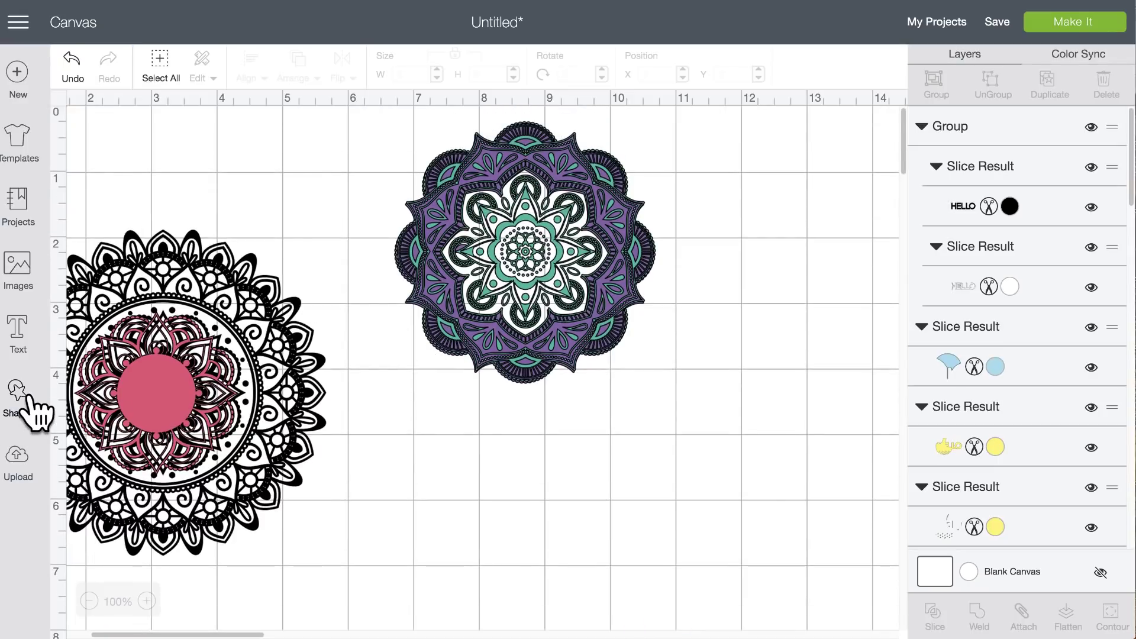
left_click(26, 397)
left_click(92, 271)
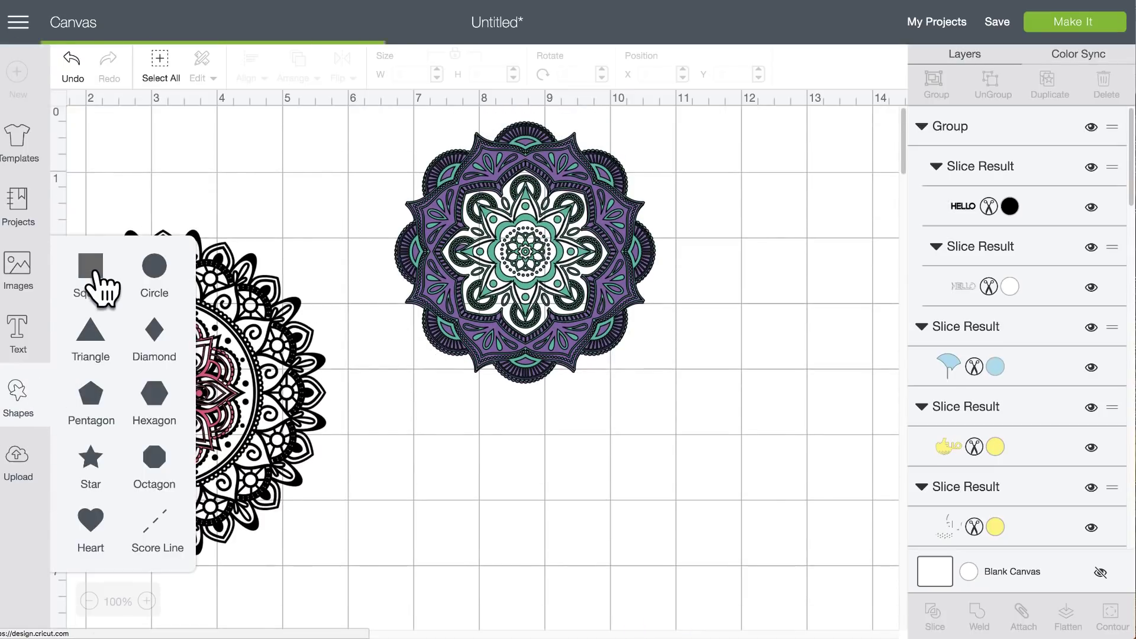
left_click_drag(354, 491, 416, 295)
left_click(269, 391)
left_click_drag(497, 393, 524, 479)
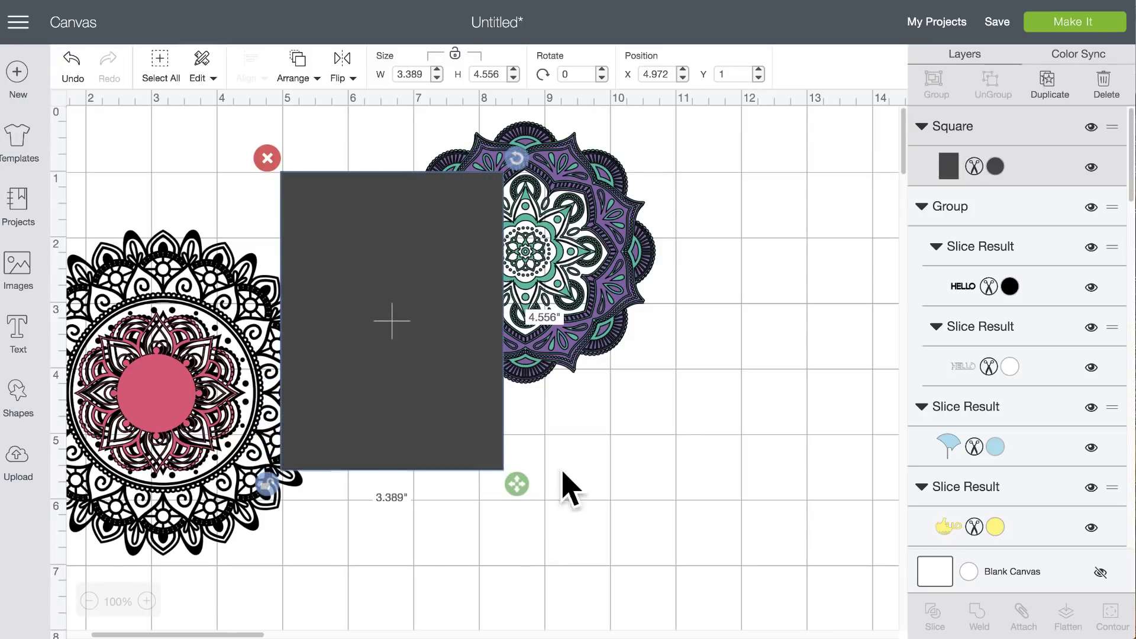
- Change the canvas background colour to light blue and move the dark square to about X 5.458, Y 0.806
left_click(969, 570)
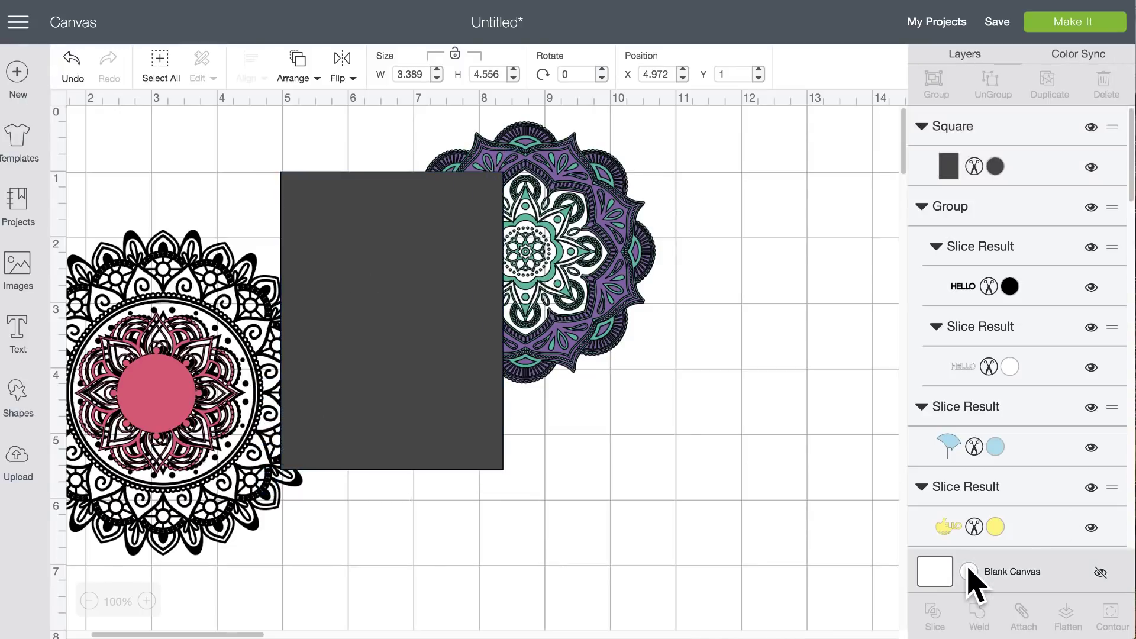
left_click(969, 571)
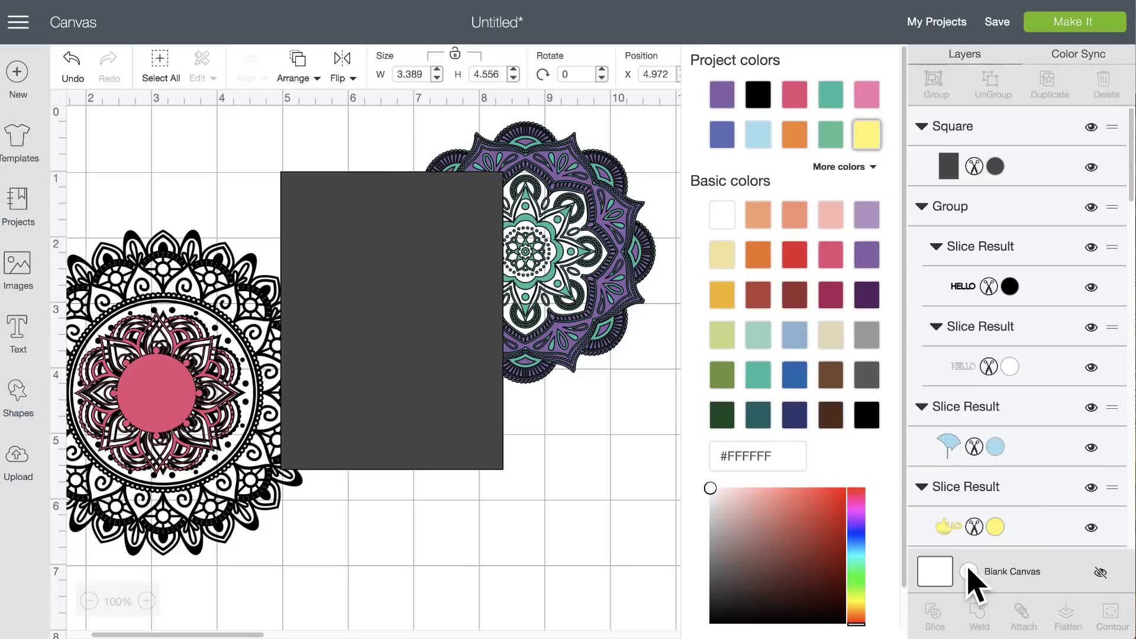
left_click(801, 350)
left_click_drag(419, 376, 451, 373)
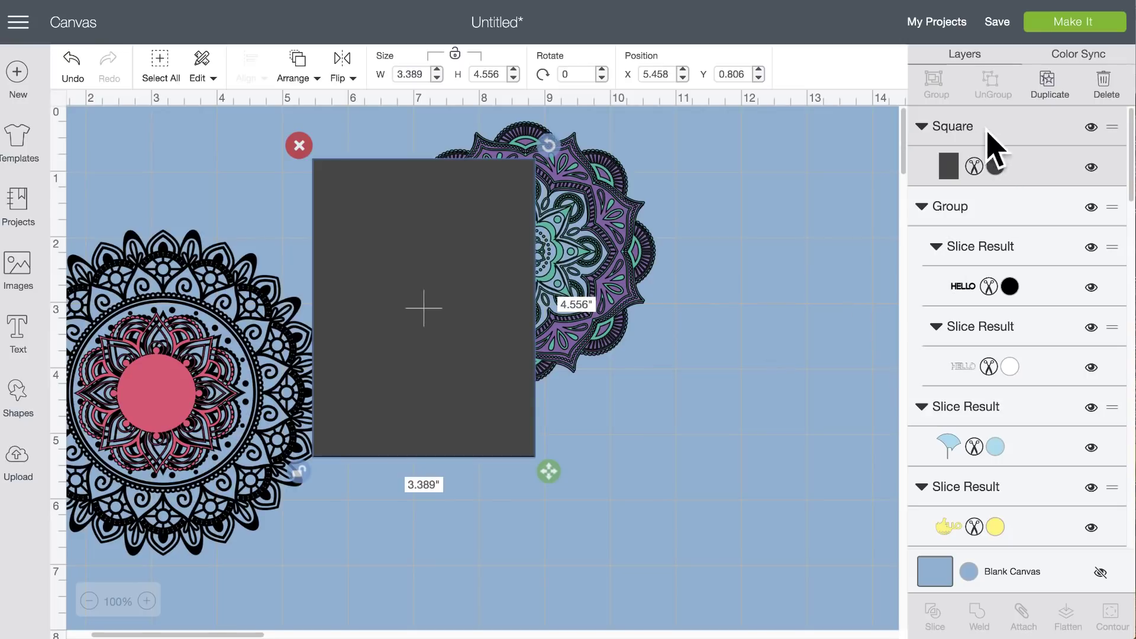
- Colour the square white and position it over the purple and green mandala at about X 6.514, Y 0.528
left_click(995, 166)
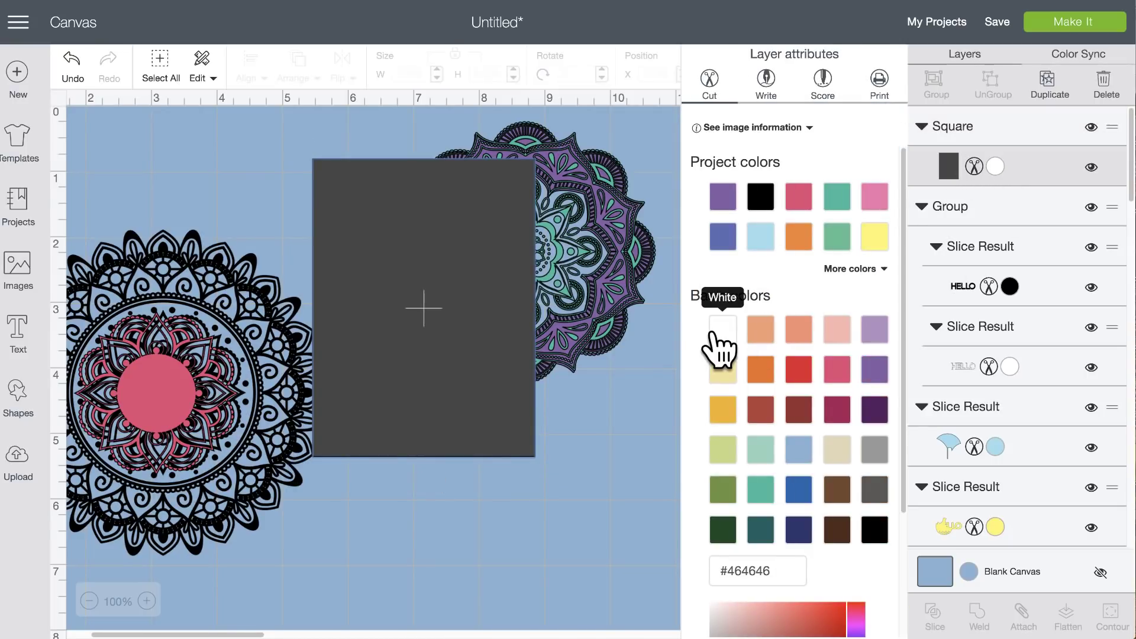
left_click(719, 335)
left_click_drag(531, 424, 565, 386)
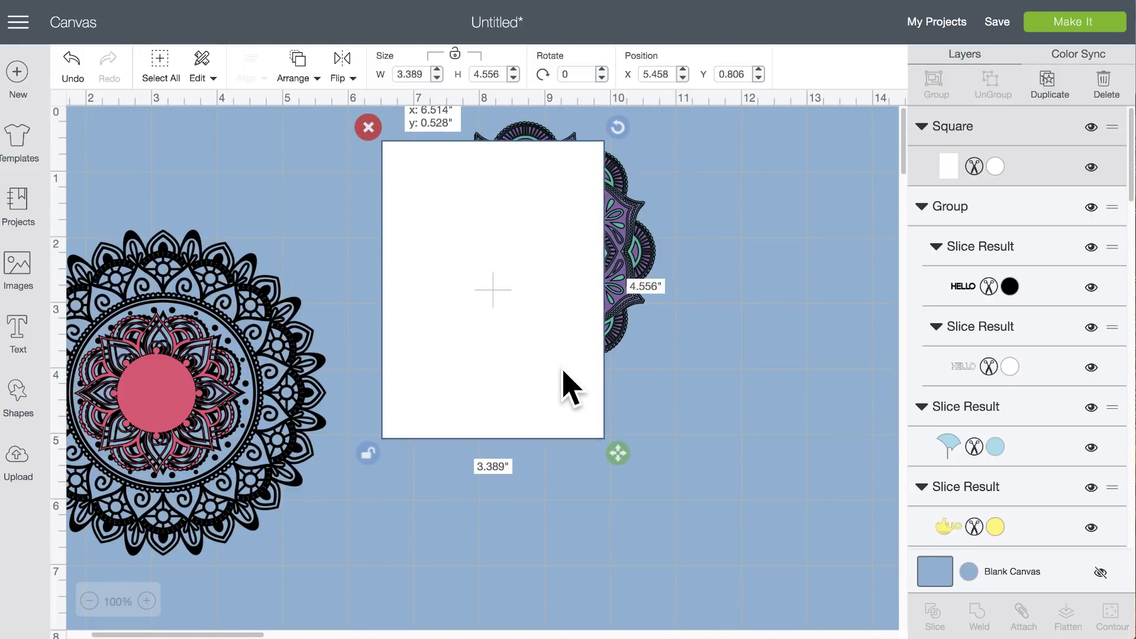
left_click_drag(564, 387, 564, 387)
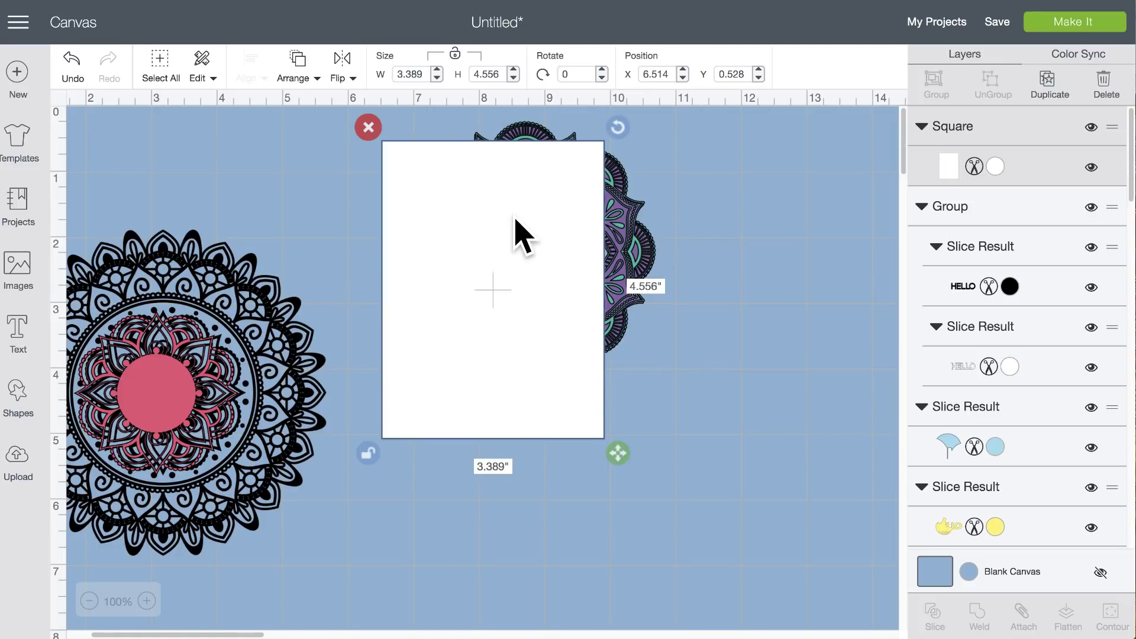
- Send the white square behind all layers of the purple and green mandala
left_click(297, 60)
left_click(308, 136)
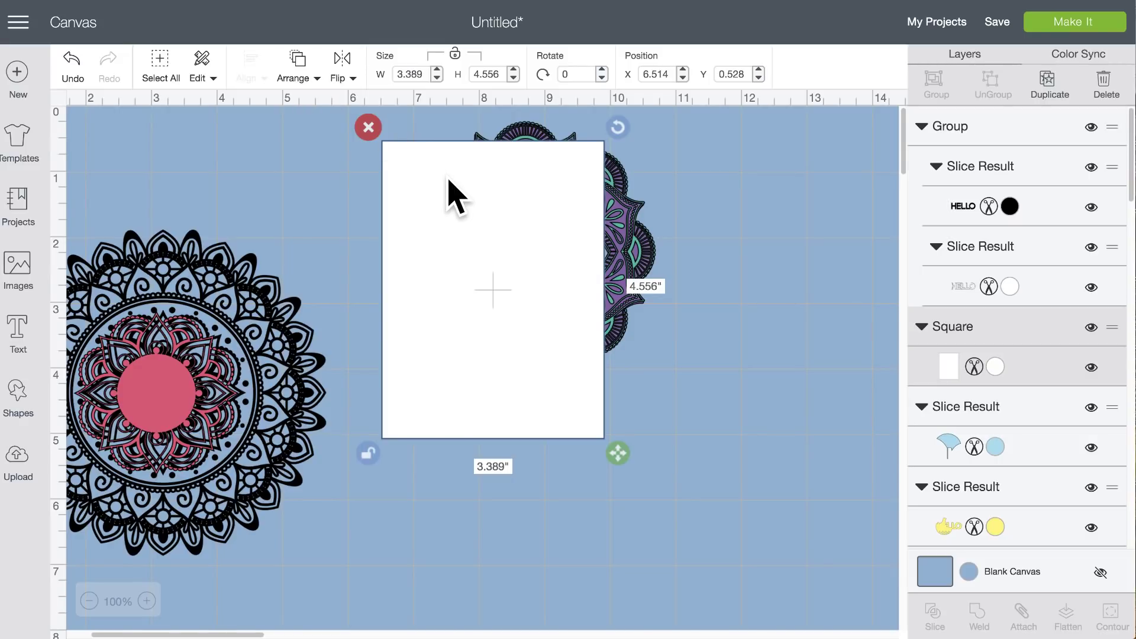
left_click(300, 70)
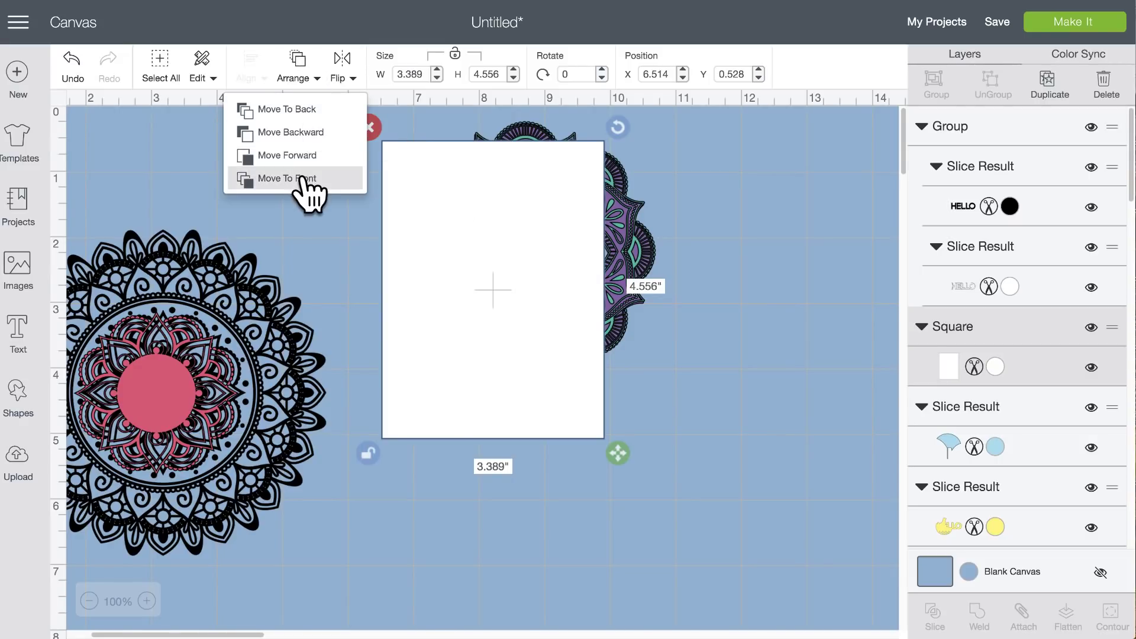
left_click(306, 110)
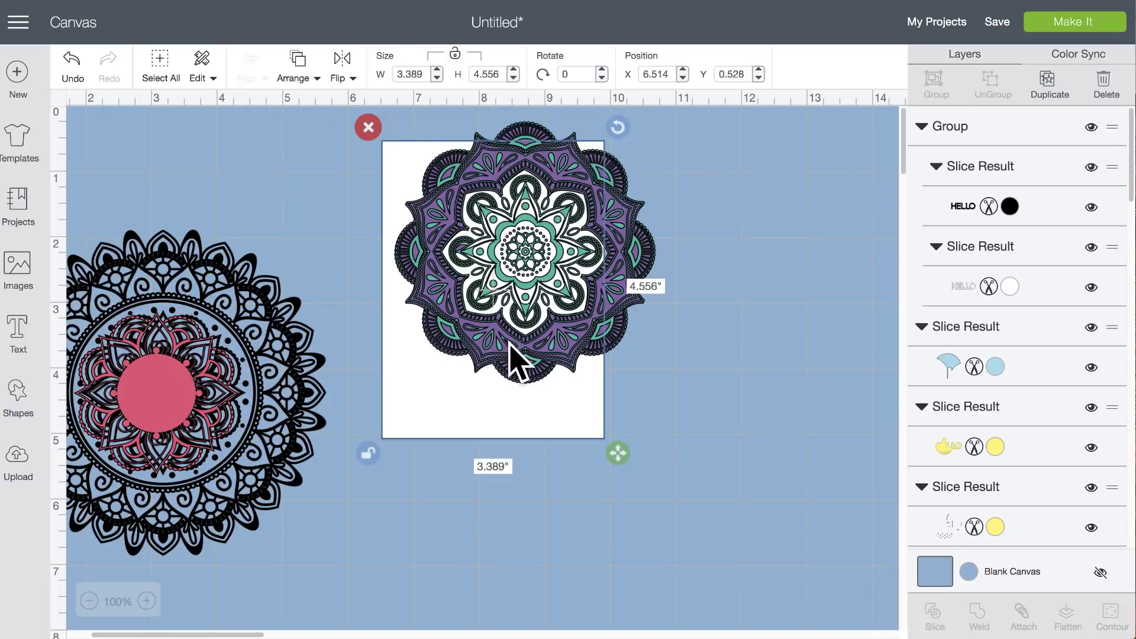
- Slice the green mandala layer with the white square and move the cut-off edges away to the right
left_click(529, 372)
left_click_drag(528, 375, 530, 379)
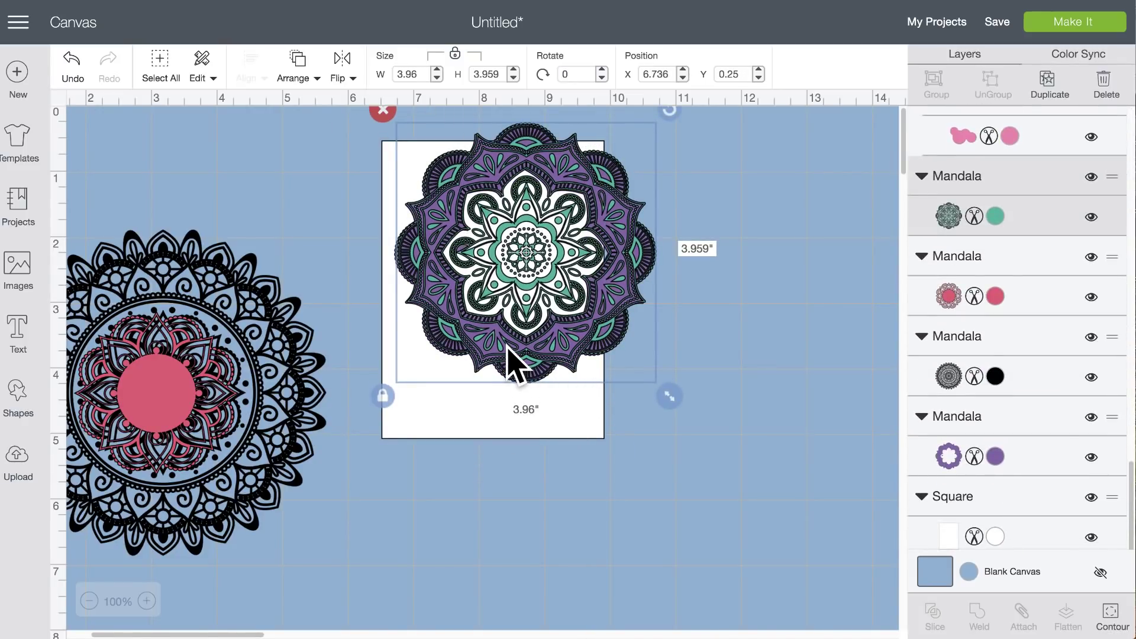
left_click(498, 432, "shift")
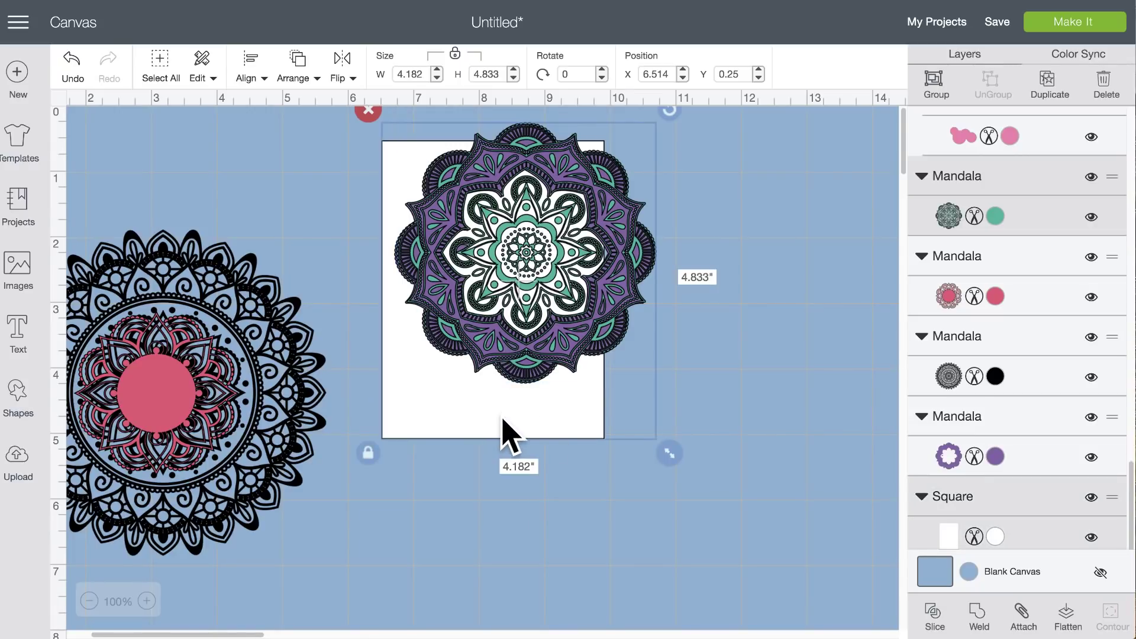
left_click(938, 614)
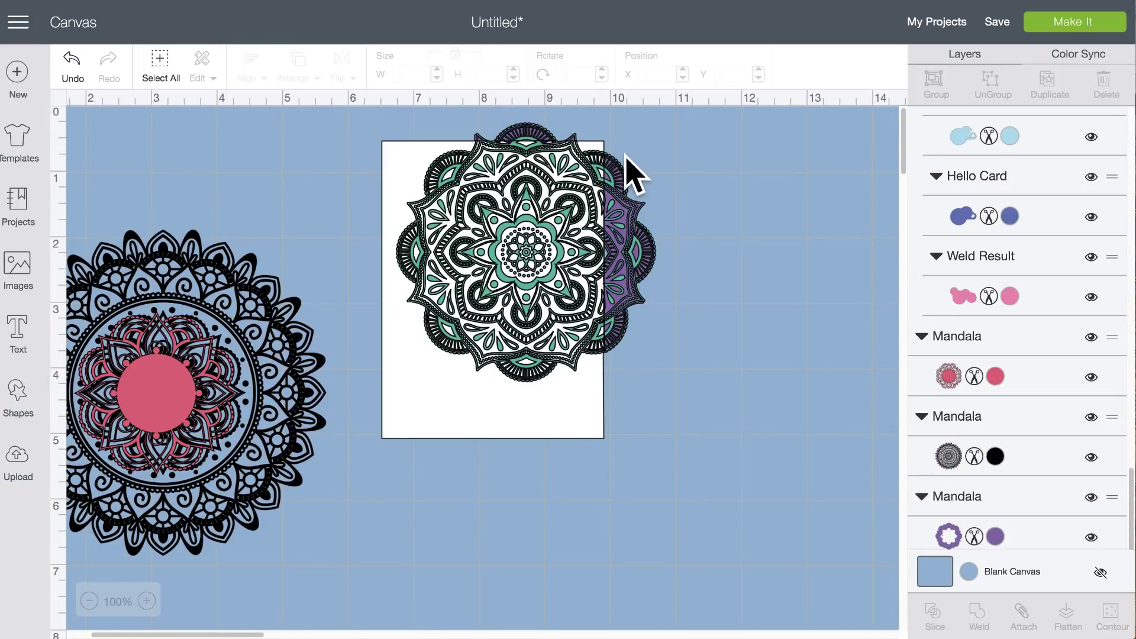
left_click(624, 186)
left_click_drag(626, 190, 881, 224)
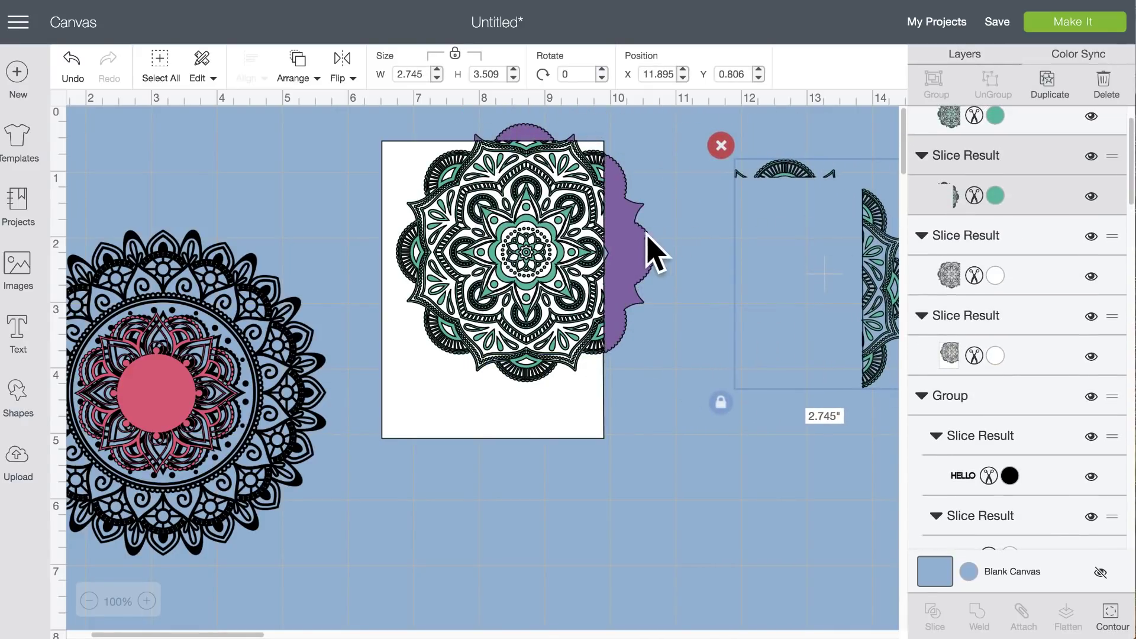
- Try to slice the purple mandala layer with the mandala-shaped white slice result and pull the purple piece away
left_click(642, 252)
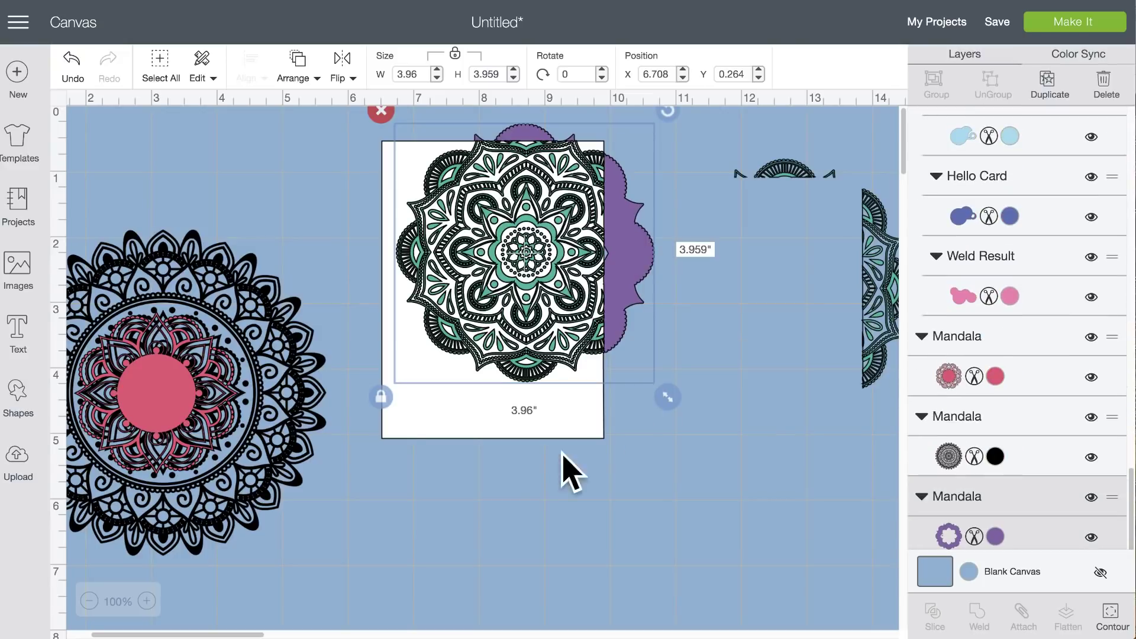
left_click(417, 434, "shift")
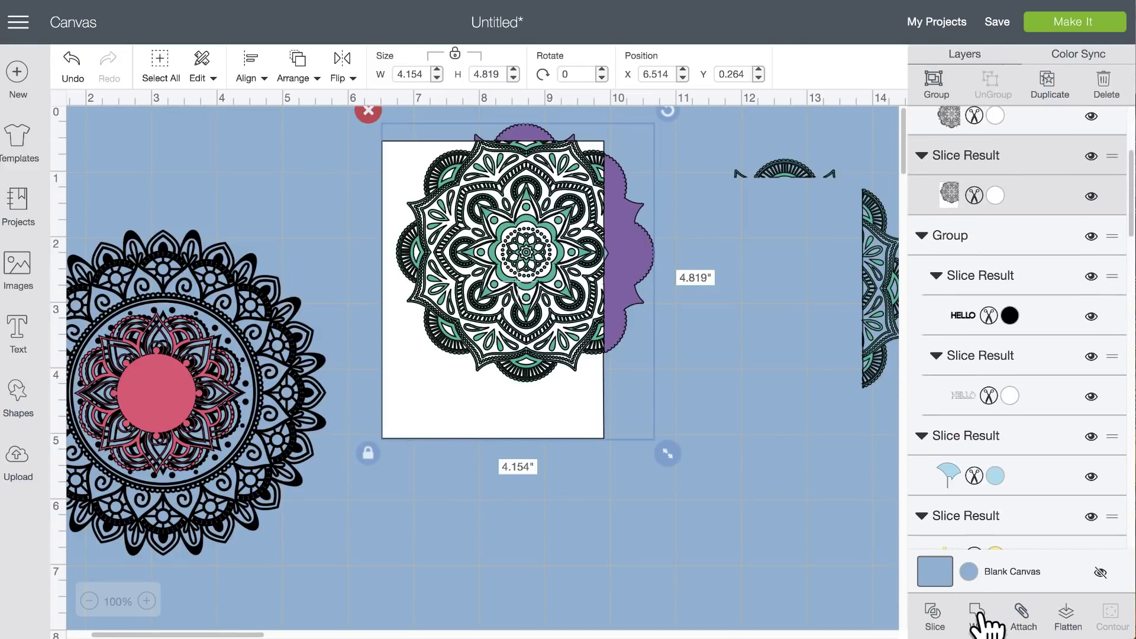
left_click(934, 618)
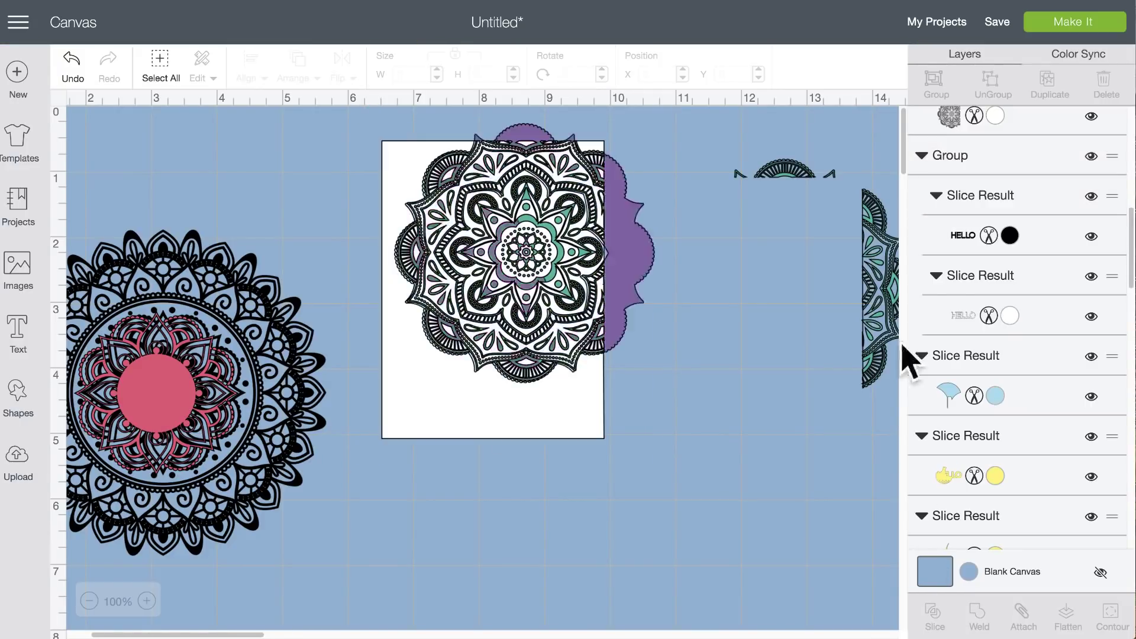
left_click_drag(644, 278, 831, 359)
left_click_drag(759, 257, 599, 155)
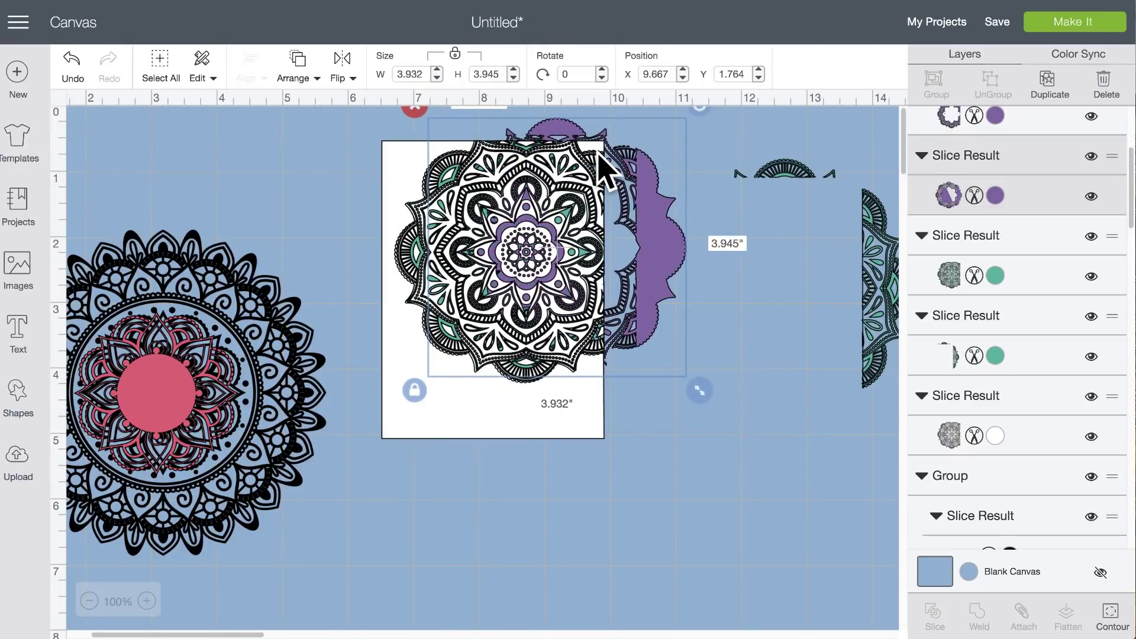
left_click_drag(599, 168, 652, 170)
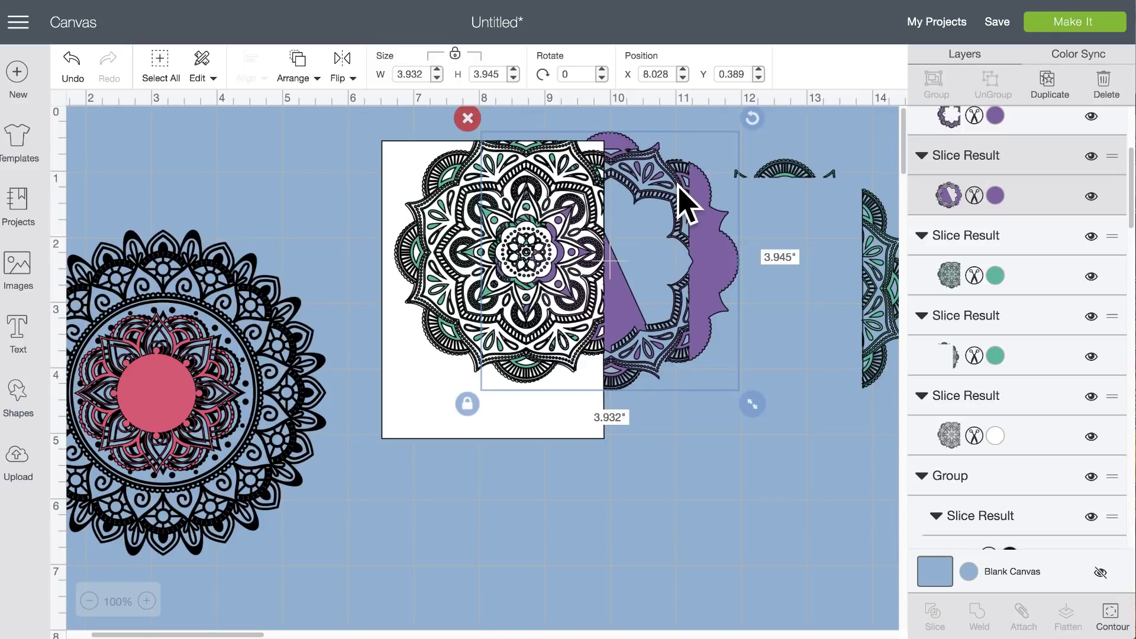
- Undo both mandala slices and the related moves, back to the whole mandala on the white square
left_click(73, 64)
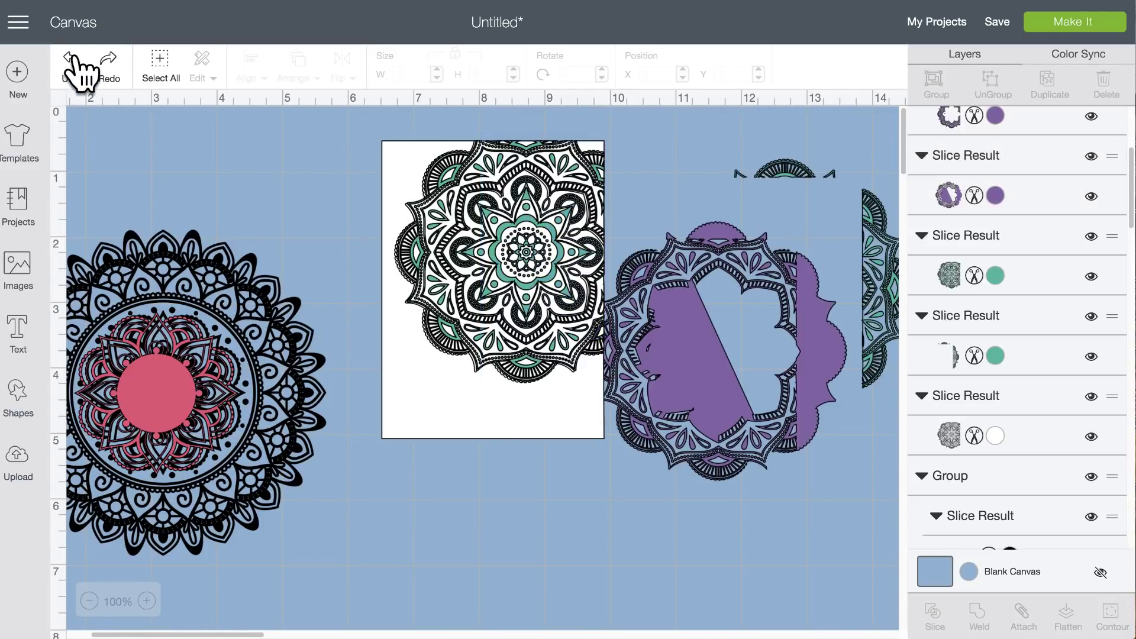
left_click(73, 63)
left_click(73, 64)
left_click(74, 64)
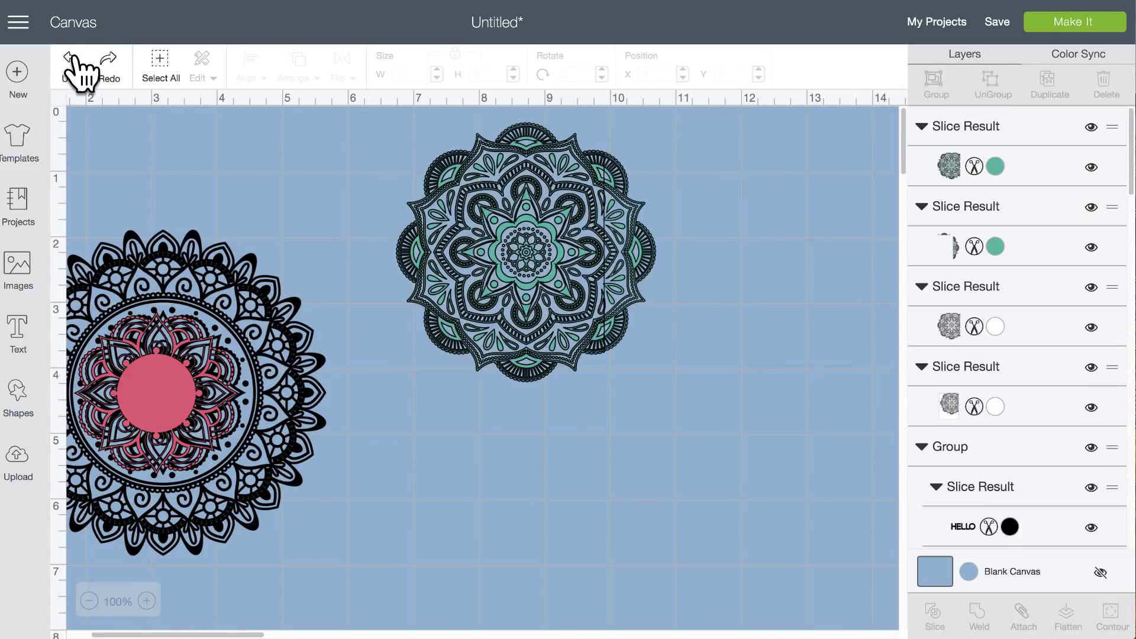
left_click(108, 64)
left_click(108, 64)
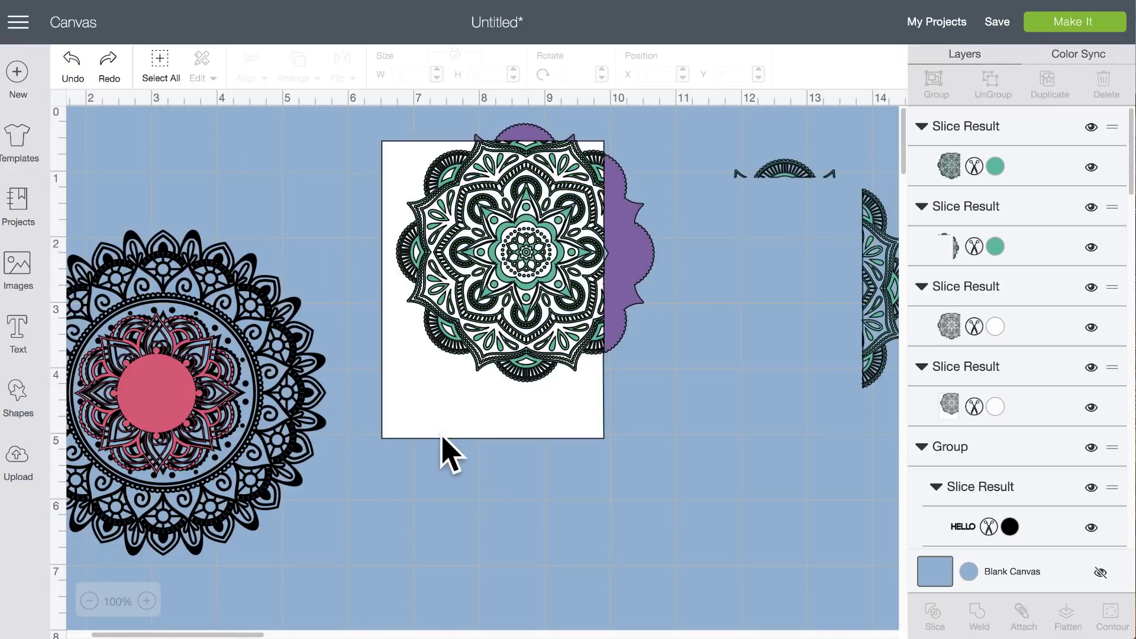
left_click(72, 66)
left_click(71, 65)
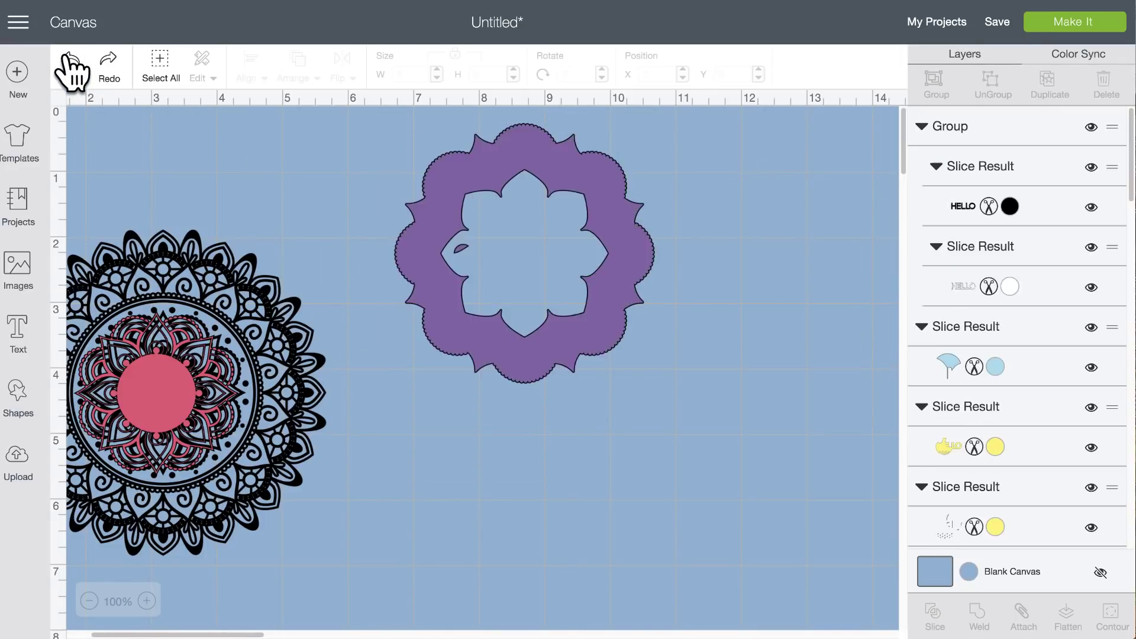
left_click(72, 65)
left_click(72, 65)
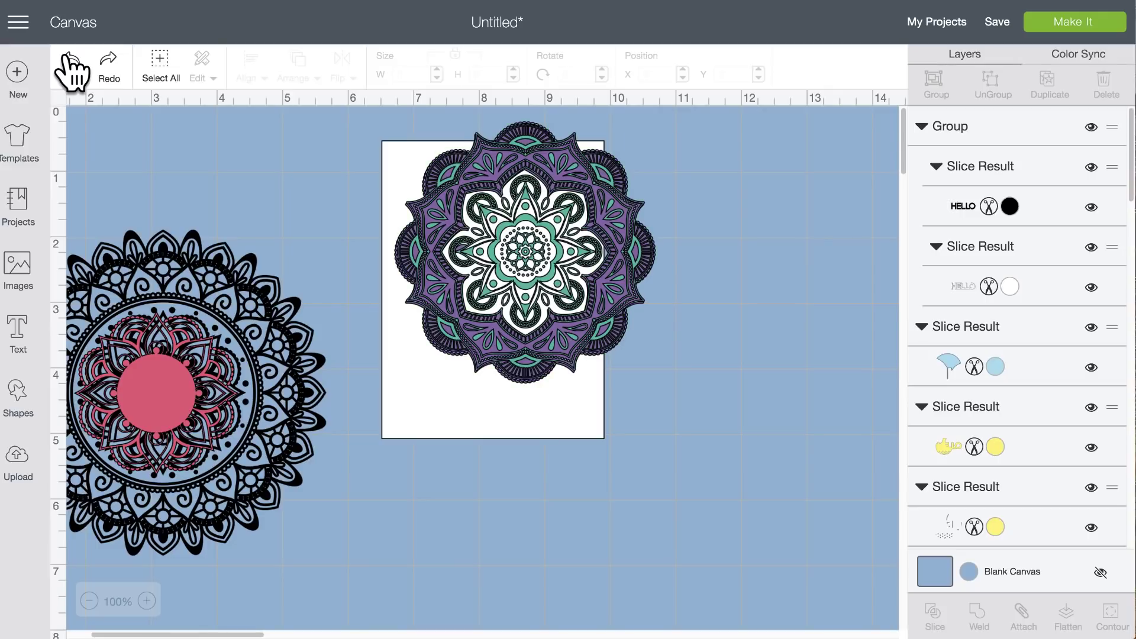
- Duplicate the white square twice and set the copies aside below and to the right of the mandala
left_click(431, 398)
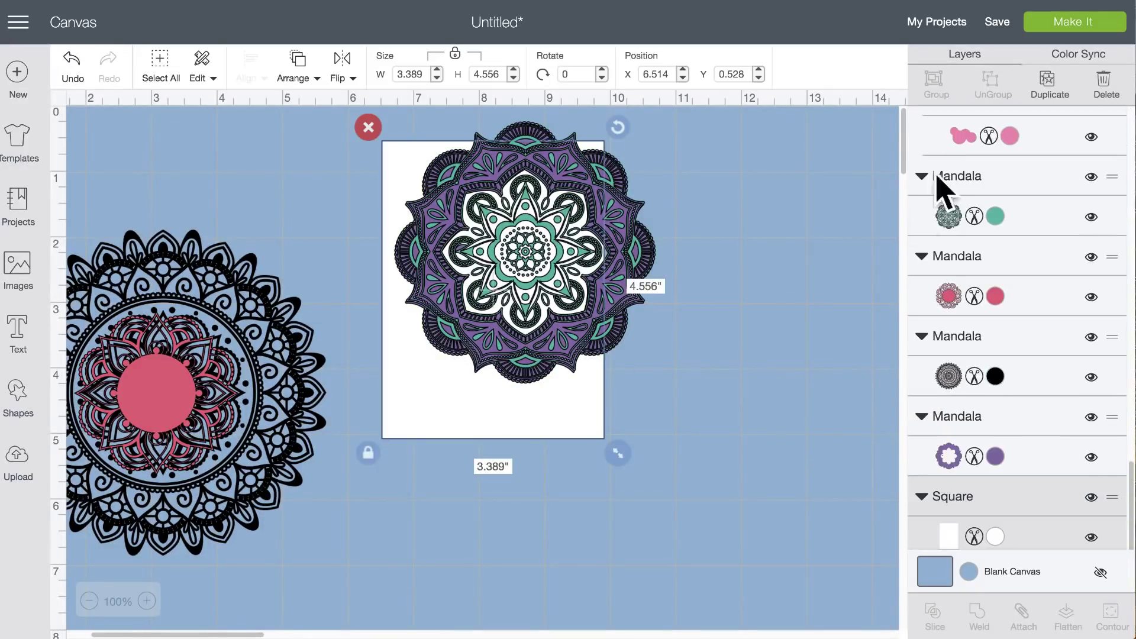
left_click(1054, 88)
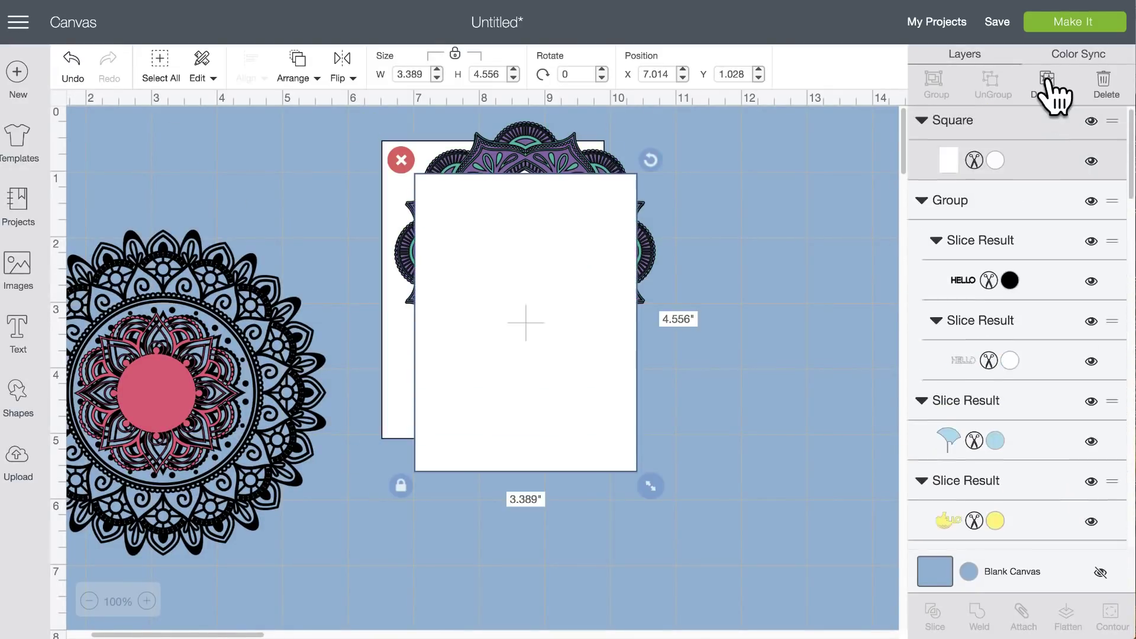
left_click(1055, 87)
left_click_drag(532, 258, 761, 616)
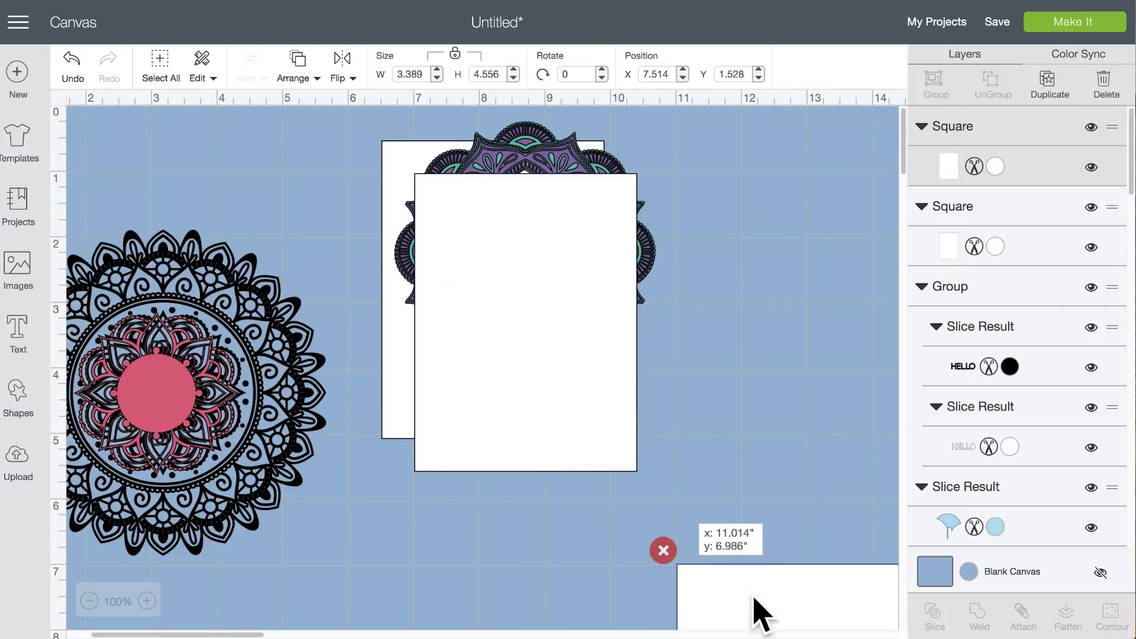
left_click_drag(523, 354, 781, 627)
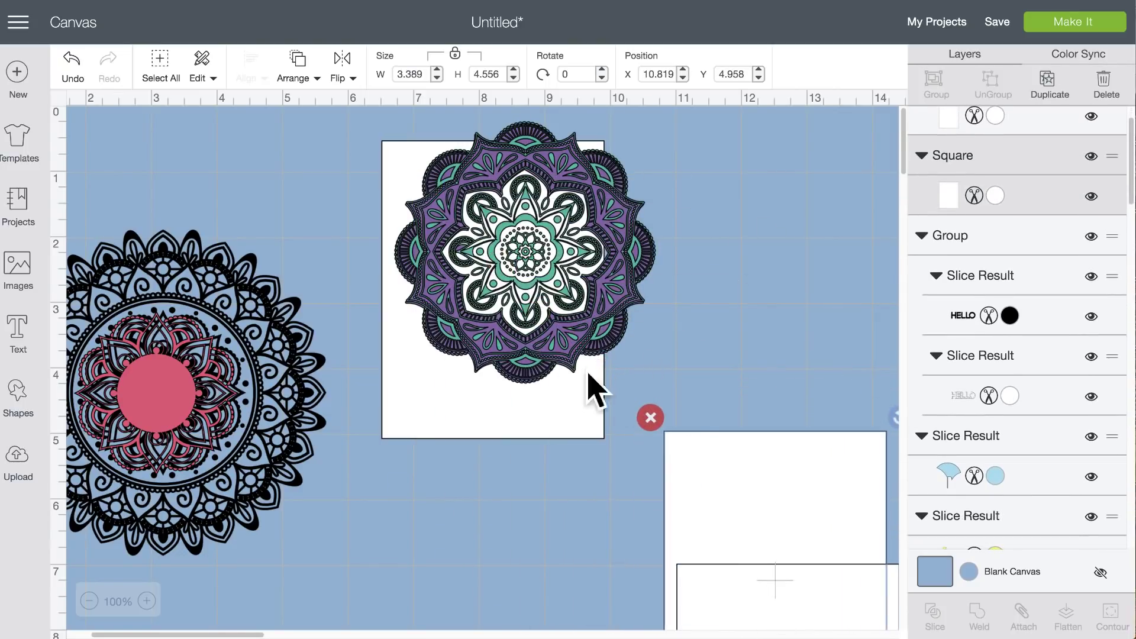
- Slice the green mandala layer with the original white square and move the overhanging edges to about X 11.697, Y 0.472
left_click(480, 347)
left_click(456, 419, "shift")
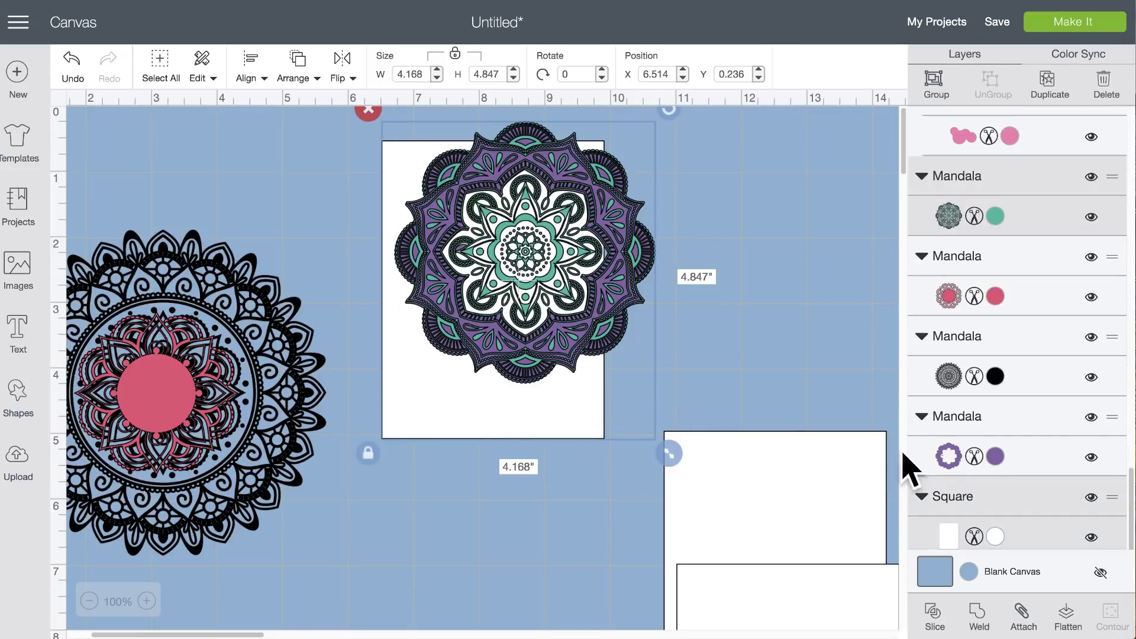
left_click(942, 614)
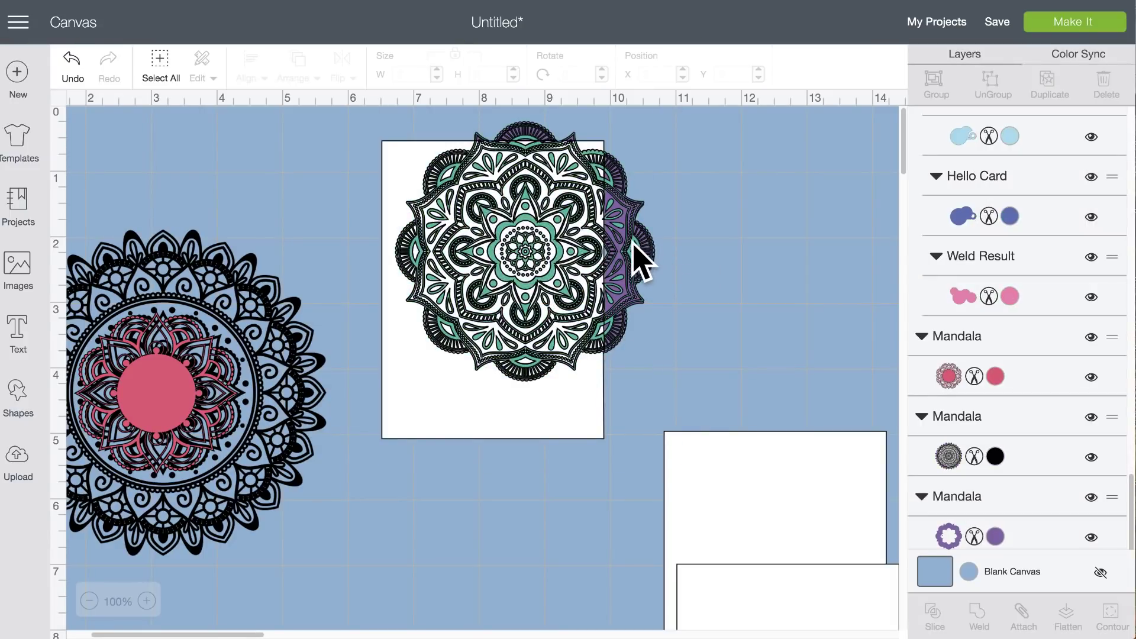
left_click(639, 253)
left_click_drag(679, 253, 795, 272)
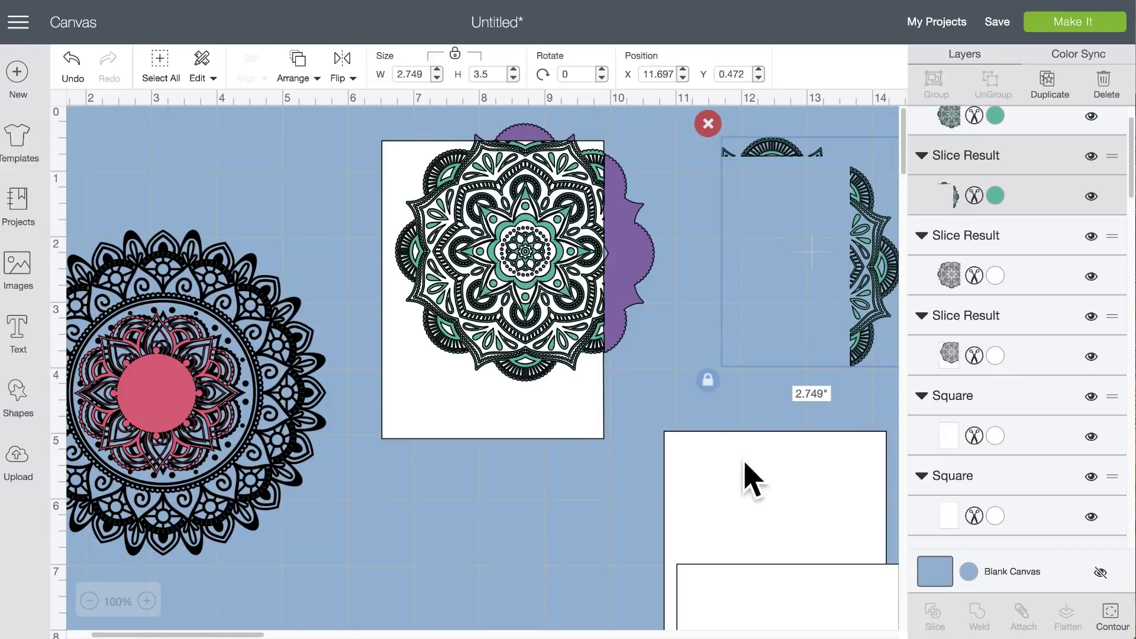
- Place a spare square over the mandala at X 6.5, slice the purple layer with it and move the purple overhang beside the green one
left_click_drag(774, 515, 489, 208)
left_click(635, 239, "shift")
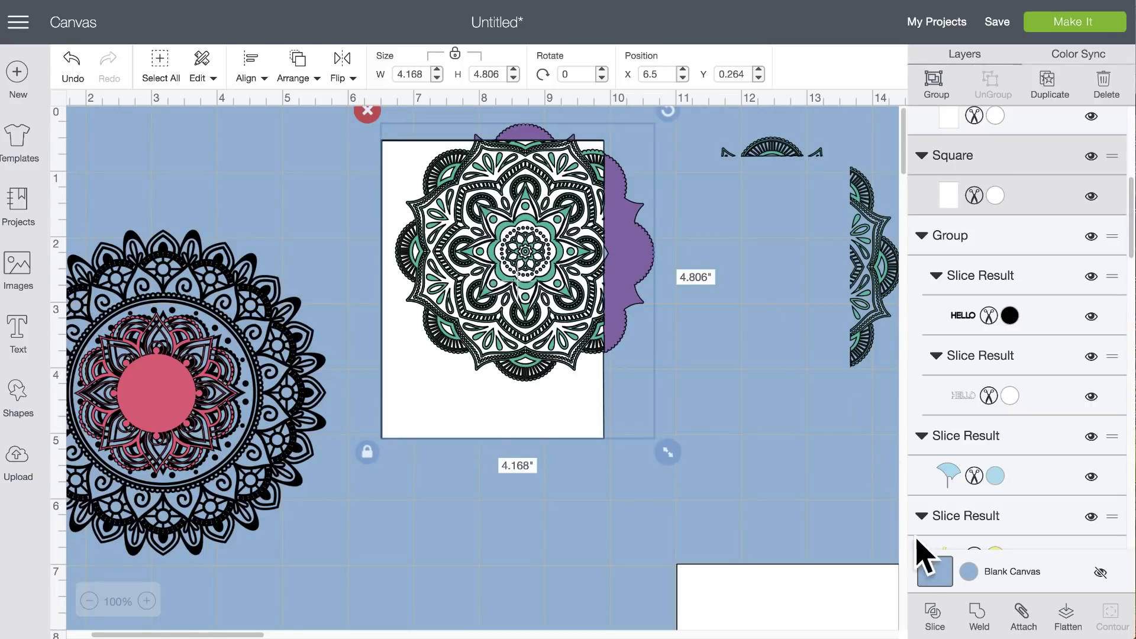
left_click(935, 615)
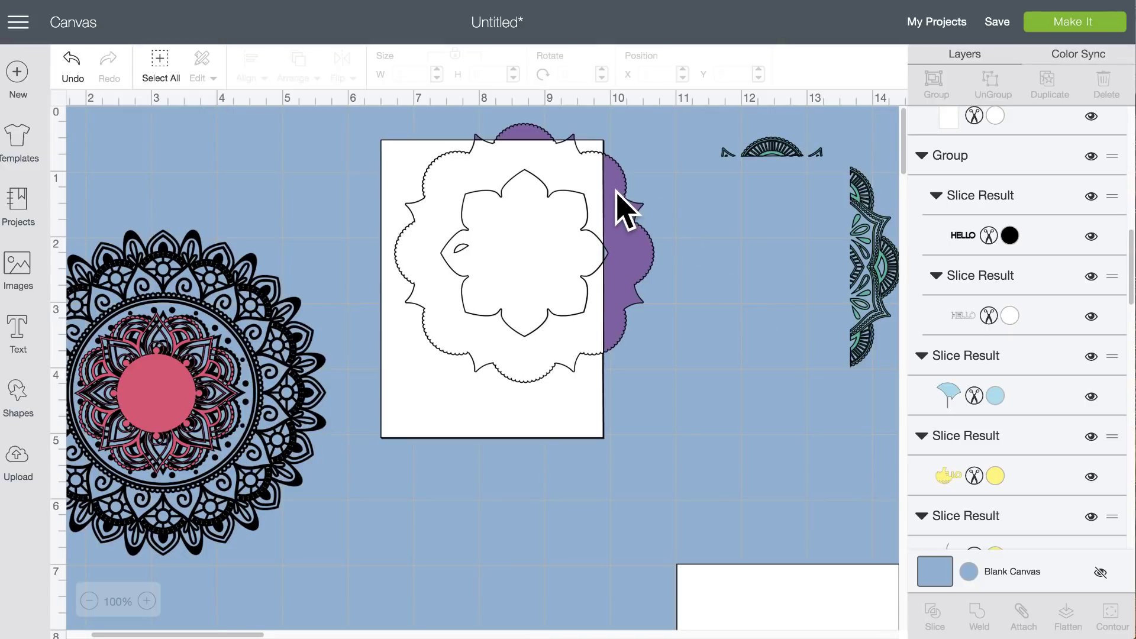
left_click_drag(619, 201, 865, 228)
- Move the white slice results onto the pink and black mandala, realign the purple piece at X 6.722, Y 0.486 and send it to the back
left_click_drag(545, 254, 255, 357)
left_click_drag(524, 246, 168, 414)
left_click_drag(464, 349, 459, 330)
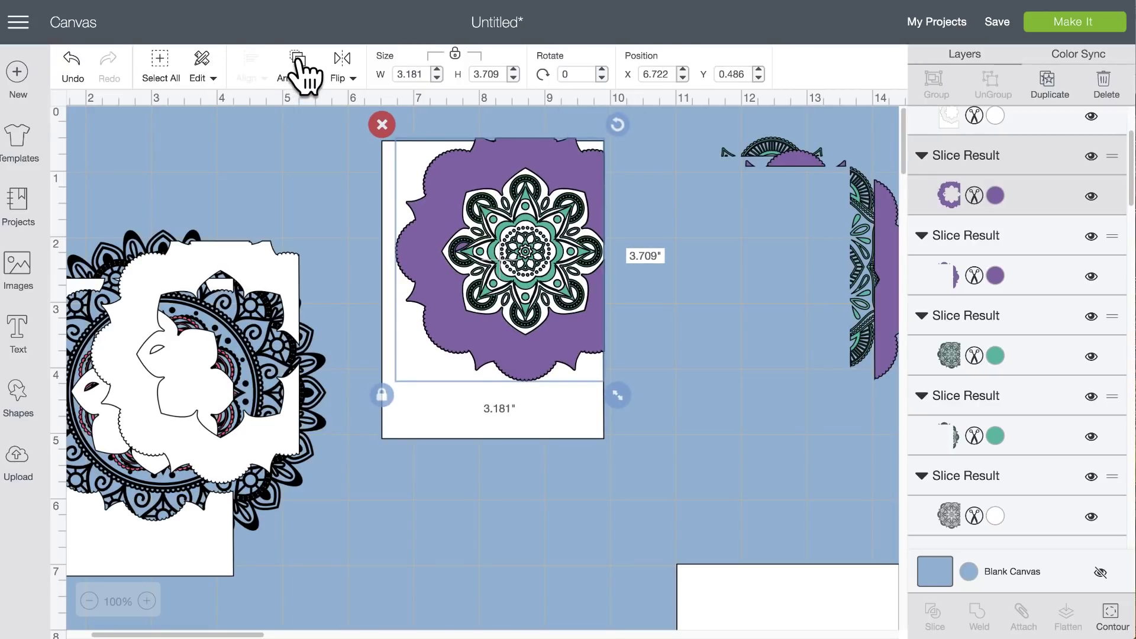
left_click(303, 76)
left_click(314, 110)
- Move the remaining white slice result away and place the last spare square behind the trimmed mandala at about X 6.528, Y 0.486
left_click_drag(444, 426, 181, 621)
left_click_drag(760, 610, 481, 163)
left_click(297, 60)
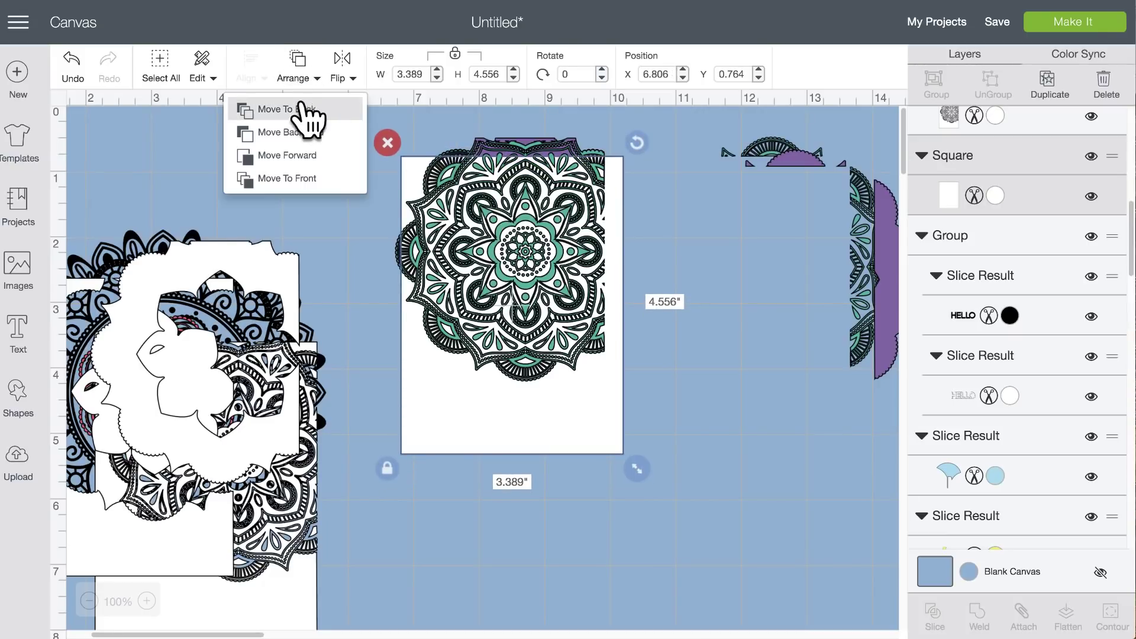
left_click(305, 113)
left_click_drag(462, 410, 436, 379)
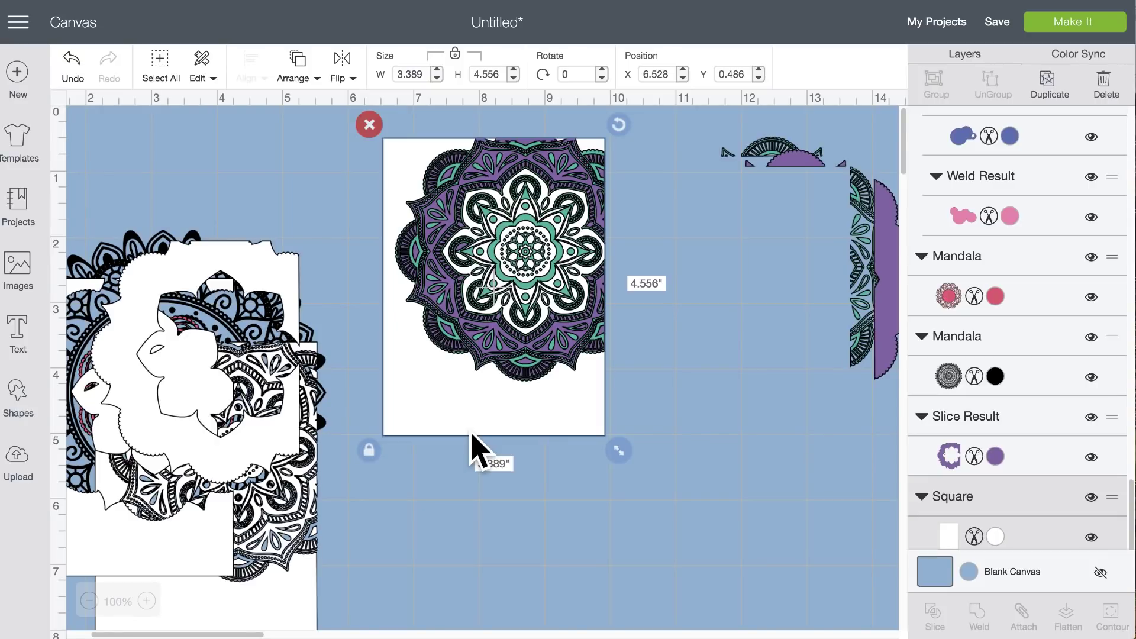
- Flatten the trimmed mandala layers with the white square behind them and move the flattened piece to X 6.708, Y 0.653
left_click(673, 385)
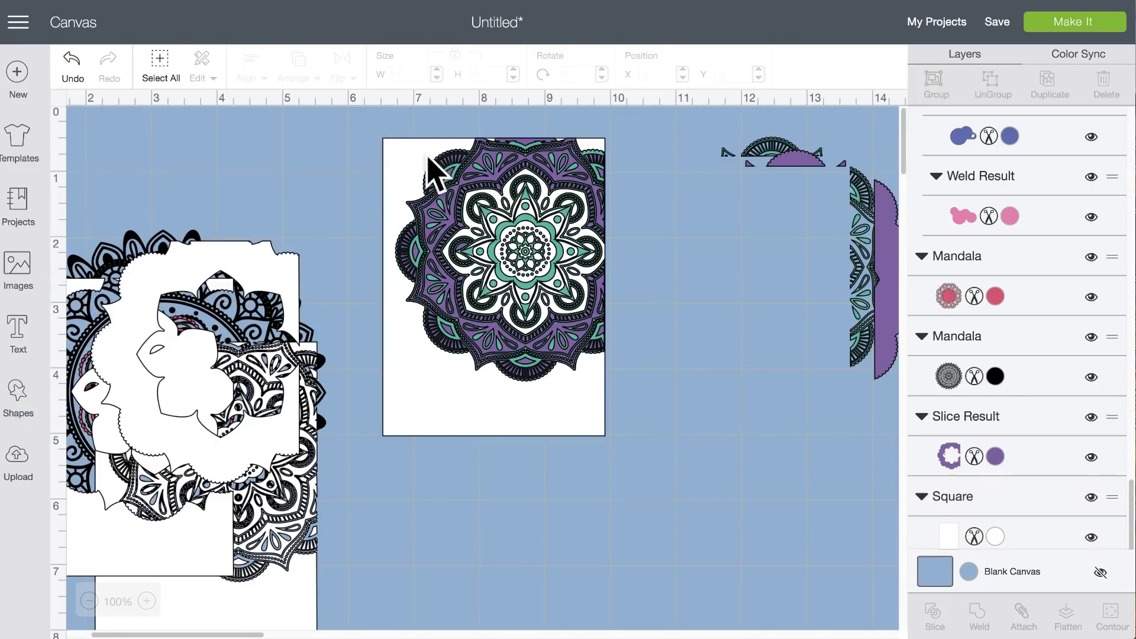
left_click_drag(357, 119, 626, 426)
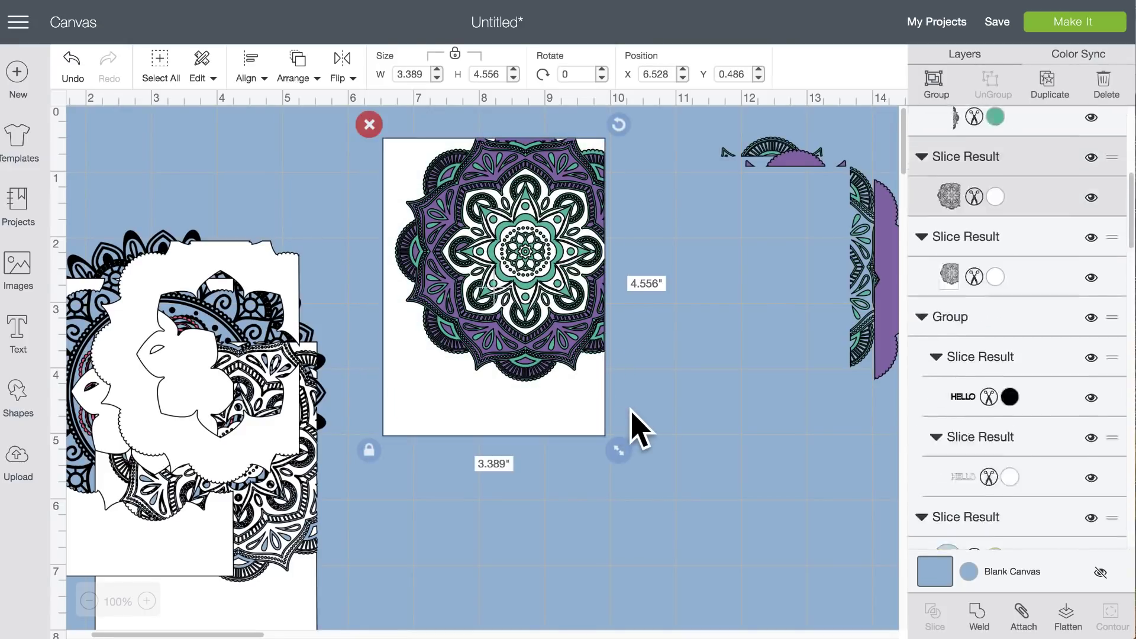
left_click(1070, 614)
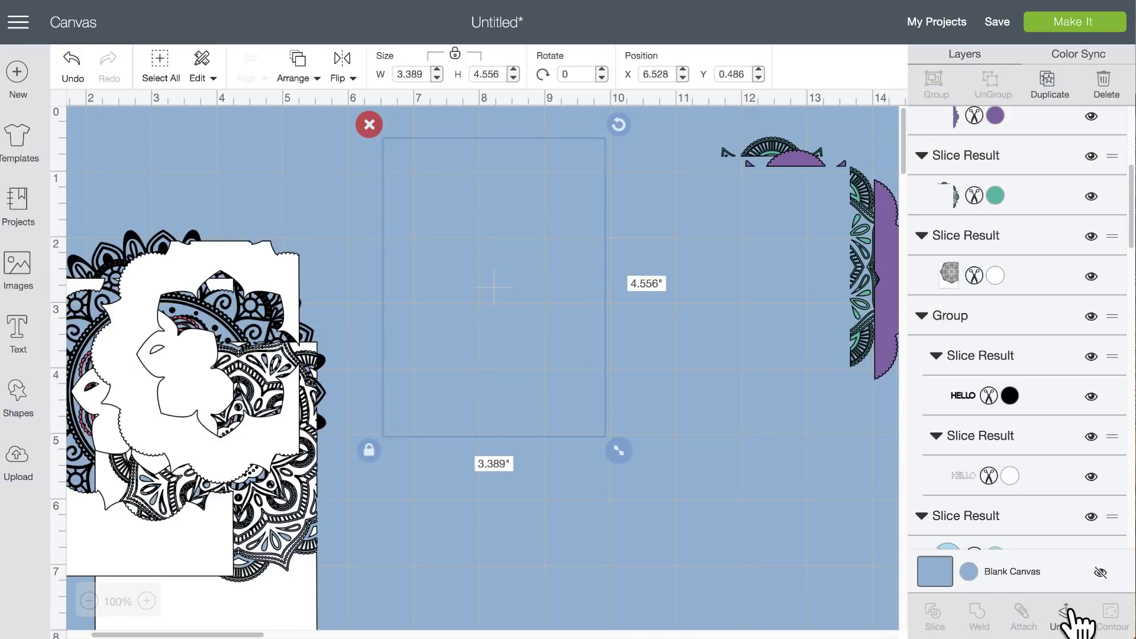
left_click_drag(523, 310, 531, 319)
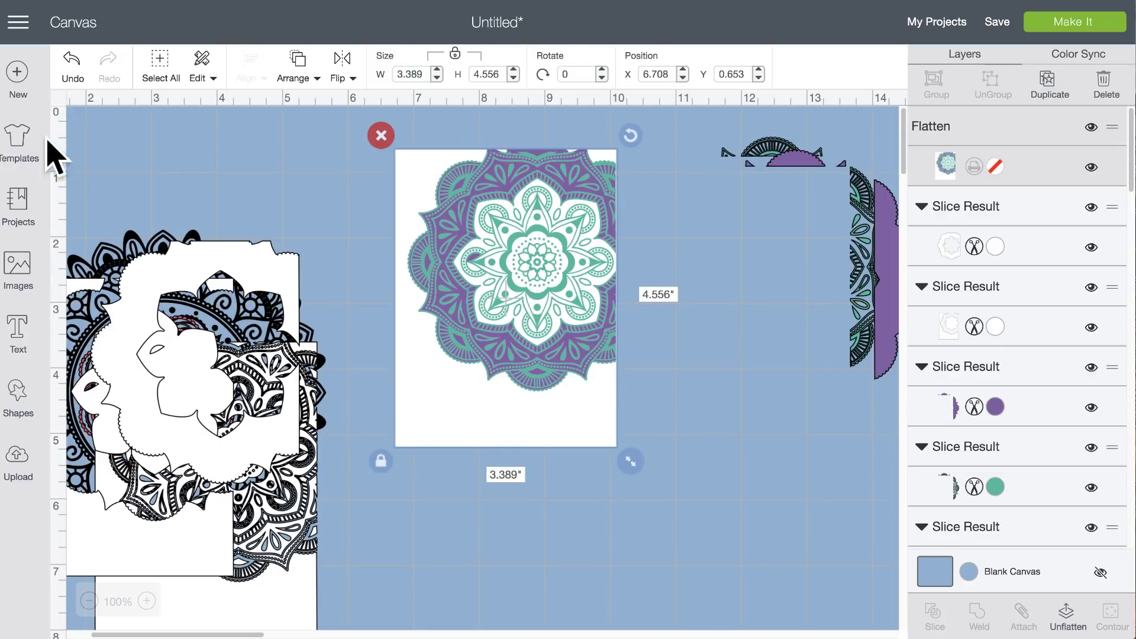
- Add the text "fonts" in Cricut Sans below the flattened mandala at X 6.56, Y 5.625
left_click(18, 331)
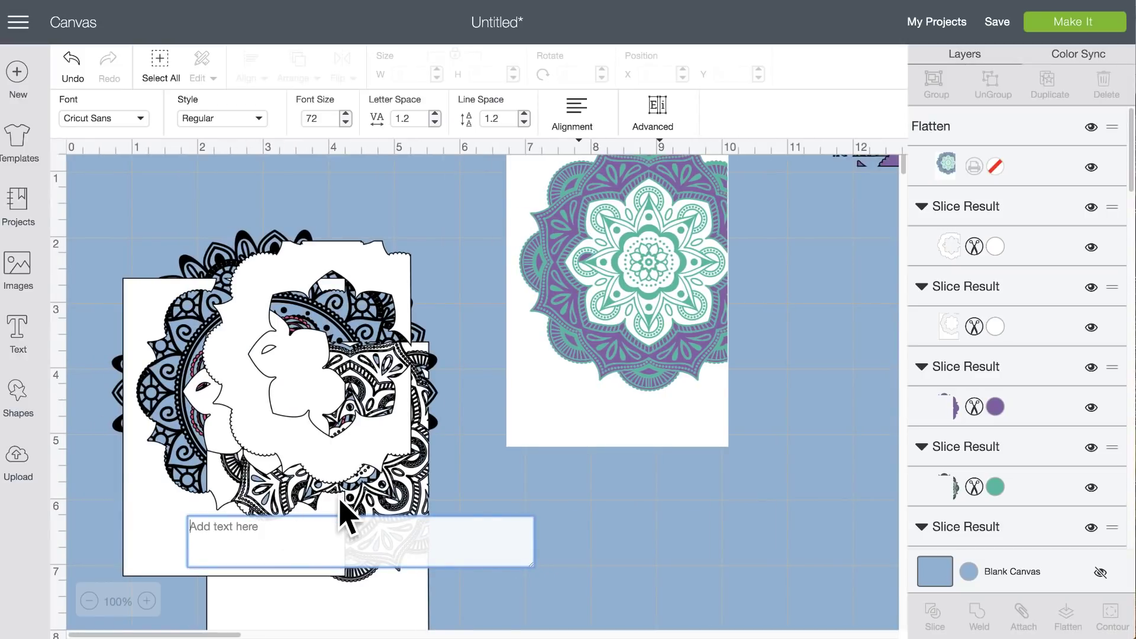
type("fonts")
key("Return")
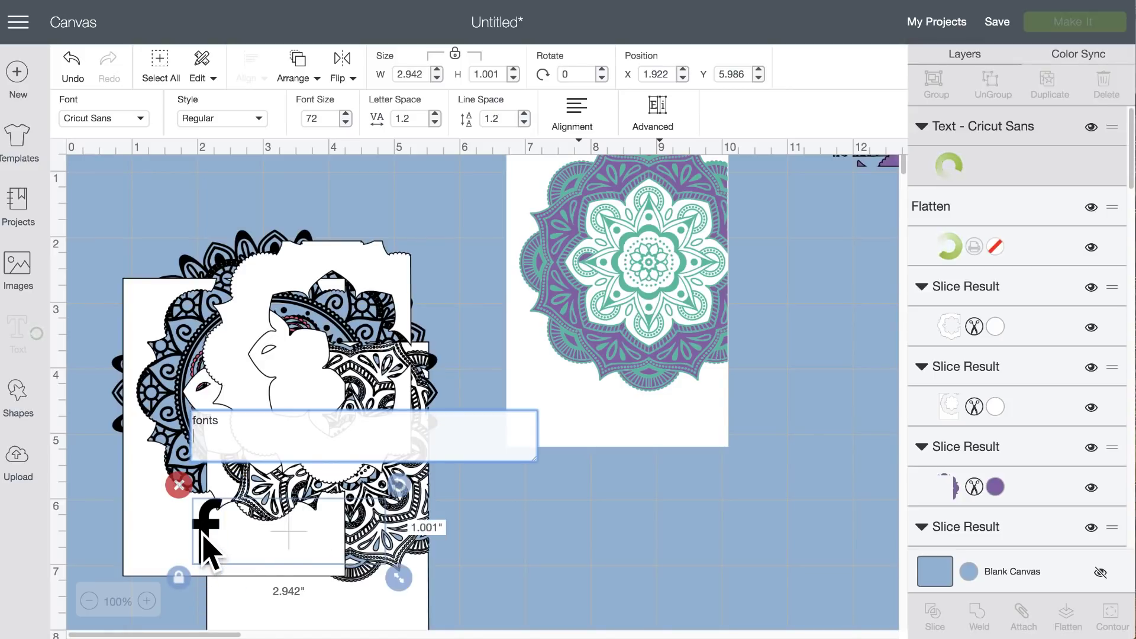
left_click_drag(213, 537, 516, 503)
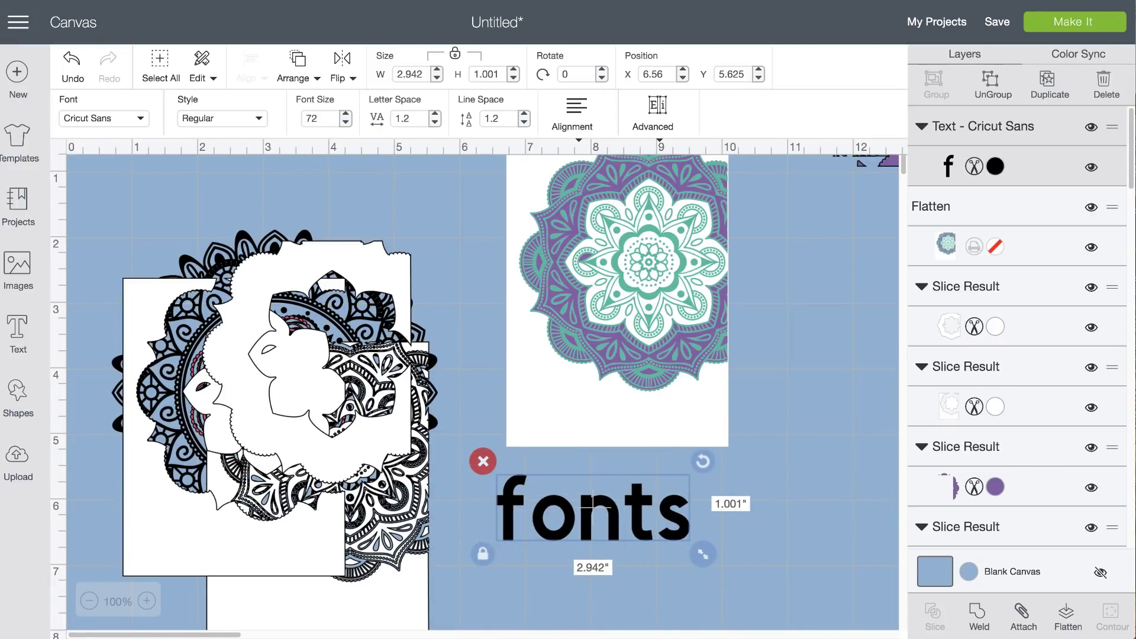
- Set the cut colour of the "fonts" text to the project's pink, #F177AE
left_click(996, 167)
left_click(793, 201)
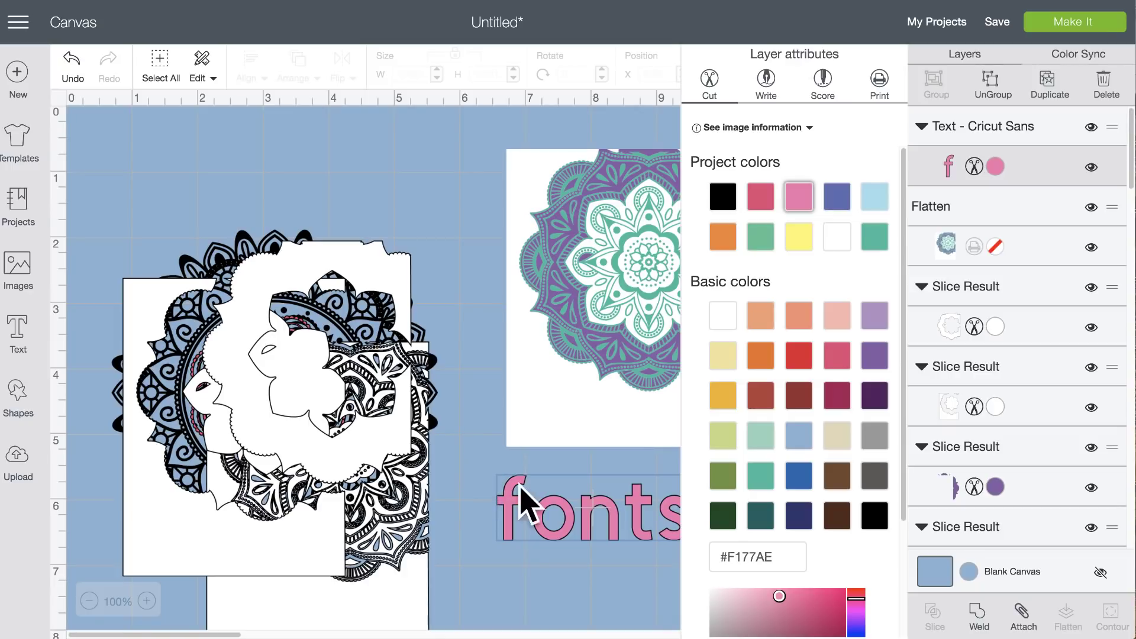
left_click(520, 515)
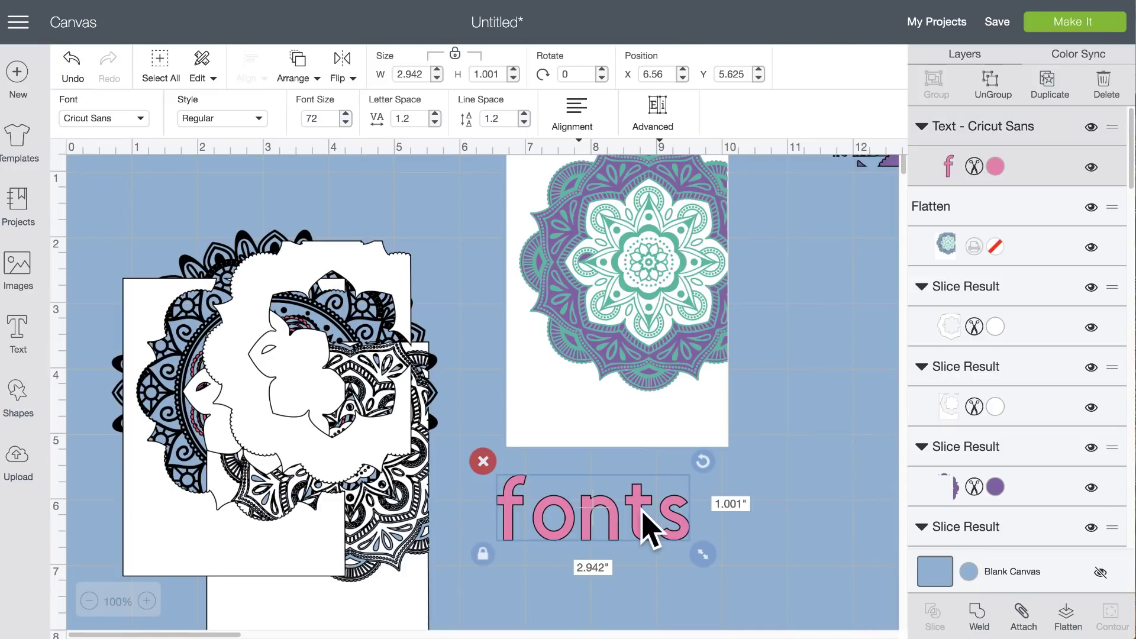
- Change the "fonts" text to the Writing style and give it the Light Turquoise 0.4 Tip pen colour
left_click(258, 122)
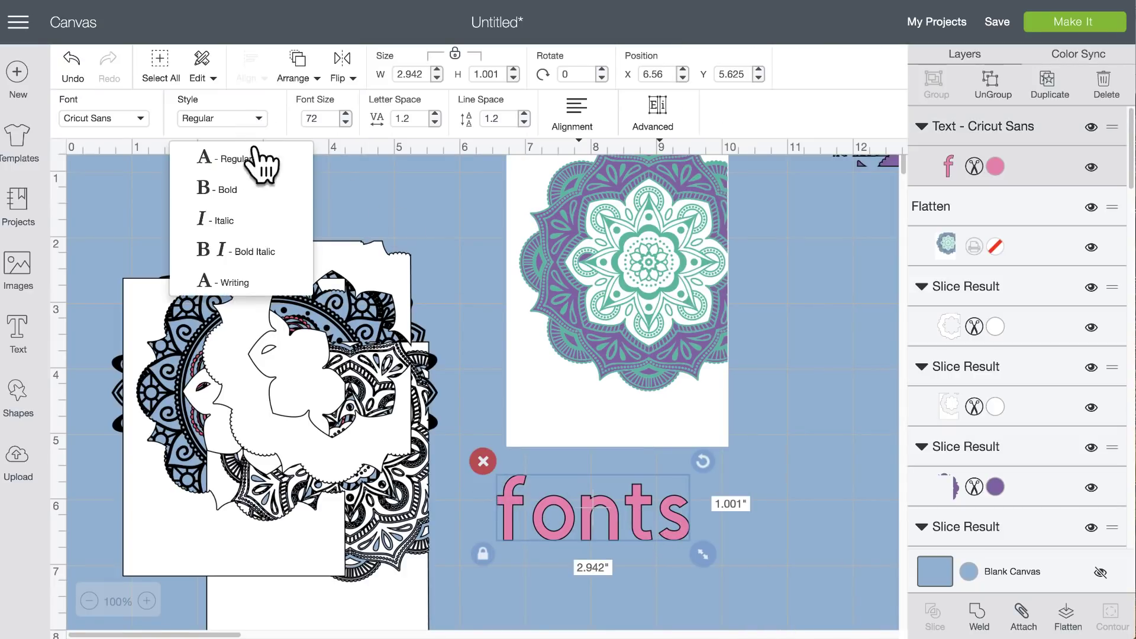
left_click(240, 284)
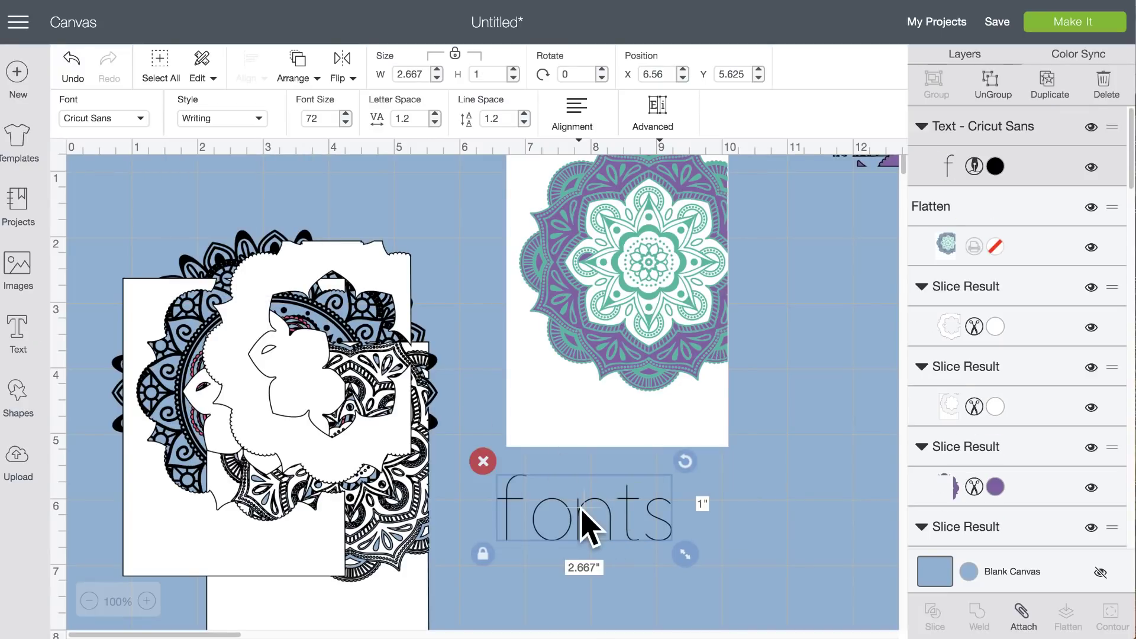
left_click(995, 167)
scroll(722, 373, "down", 3)
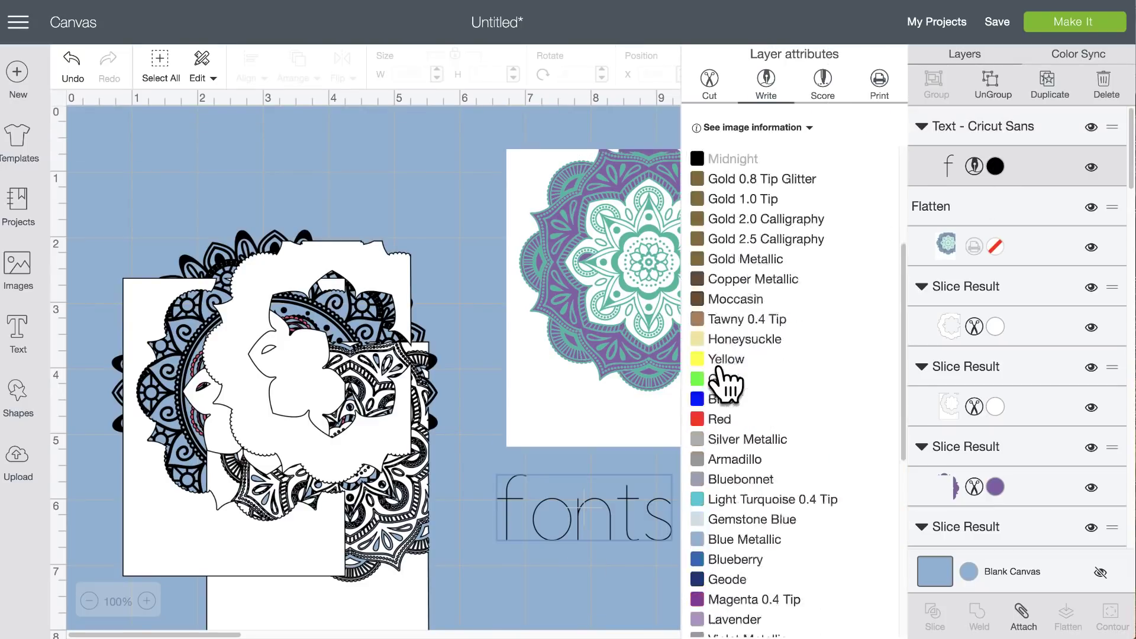
scroll(718, 371, "down", 8)
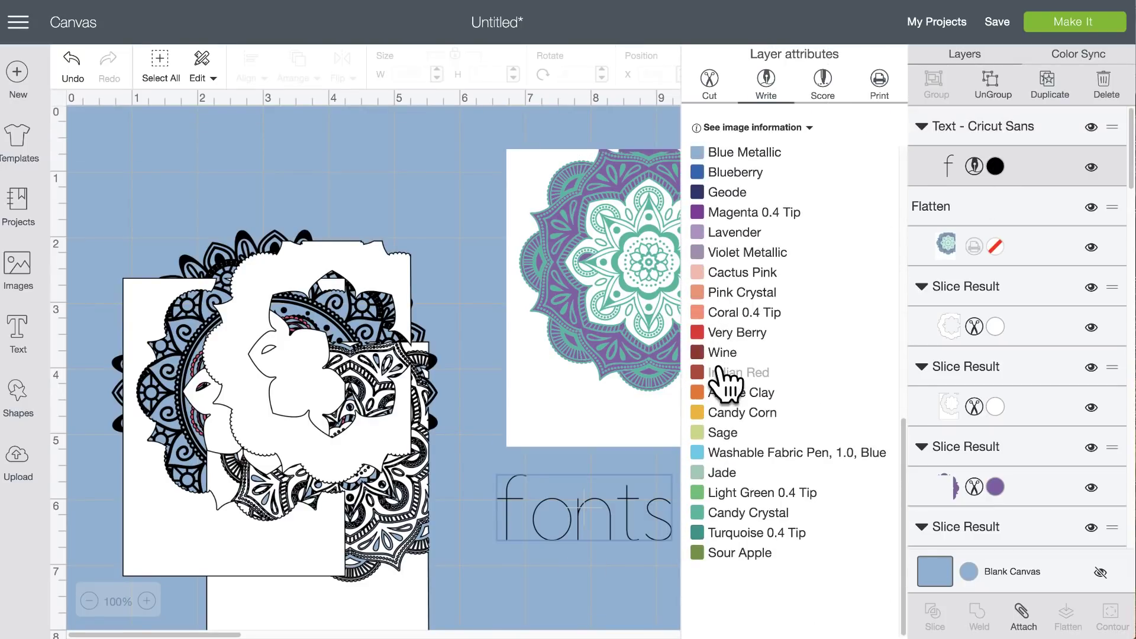
scroll(737, 397, "up", 2)
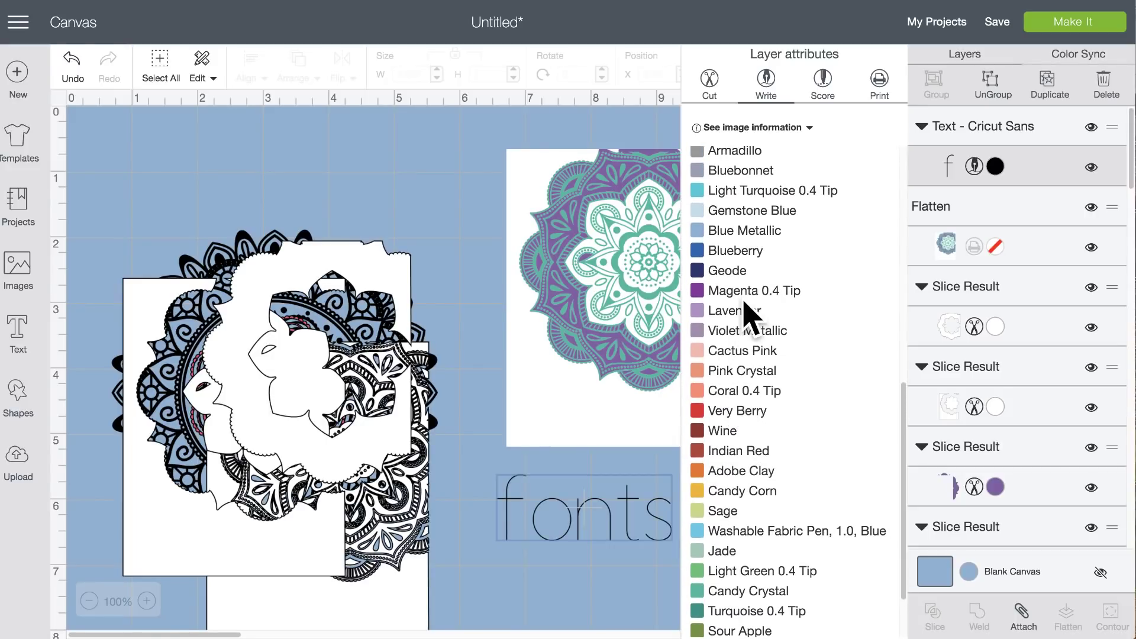
left_click(769, 196)
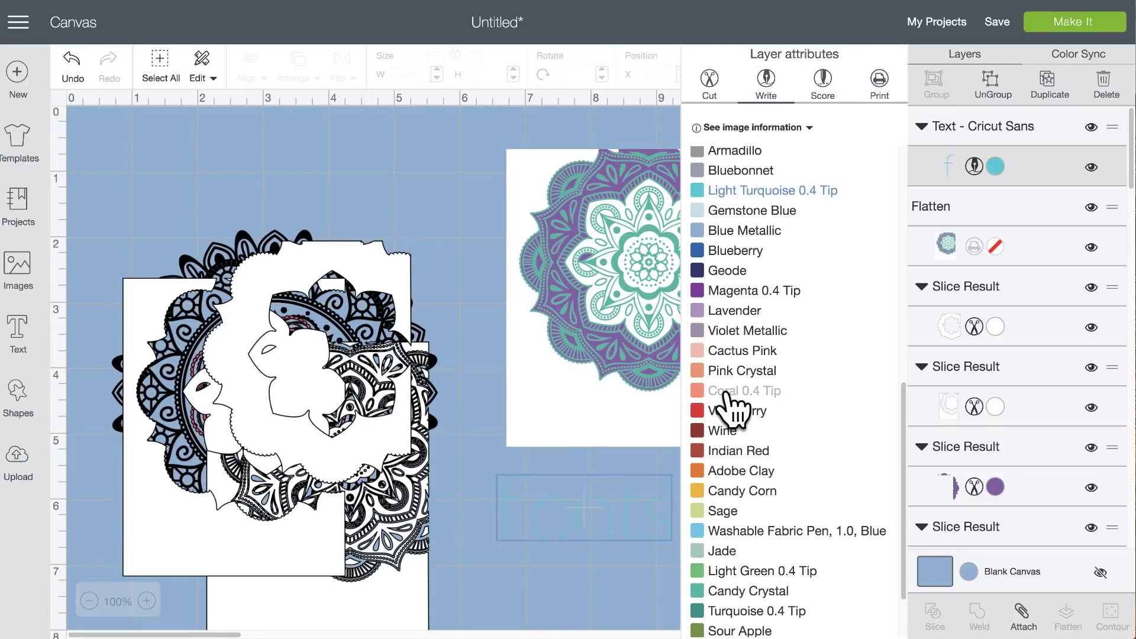
- Set the canvas colour to white, #FFFFFF, and move the "fonts" text to X 6.658, Y 5.861
left_click(968, 572)
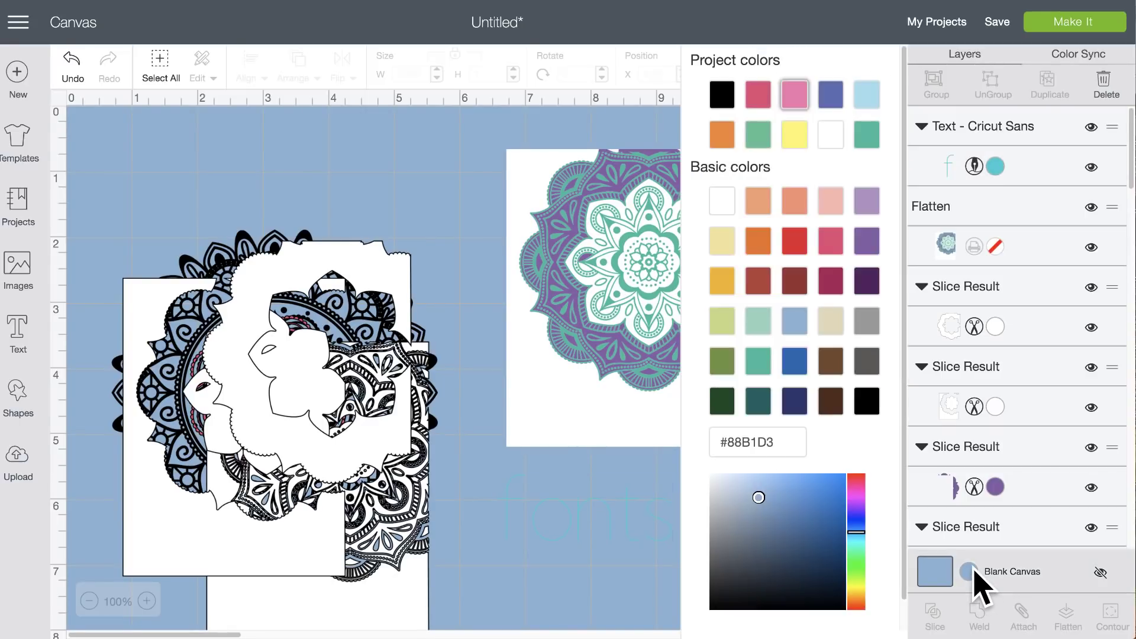
left_click(722, 201)
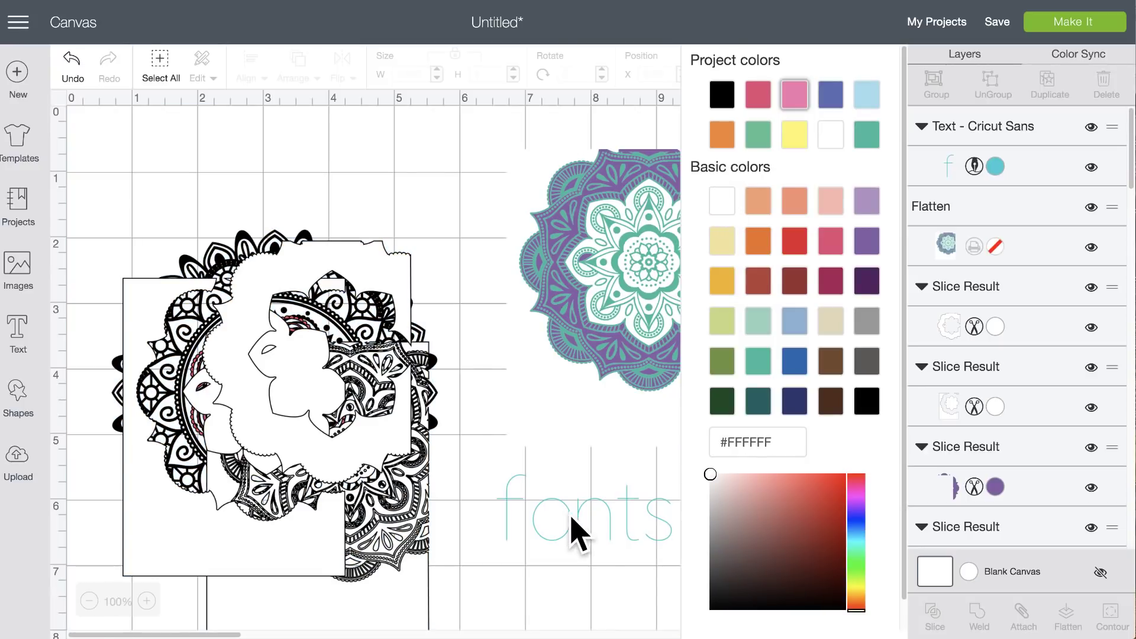
left_click(568, 535)
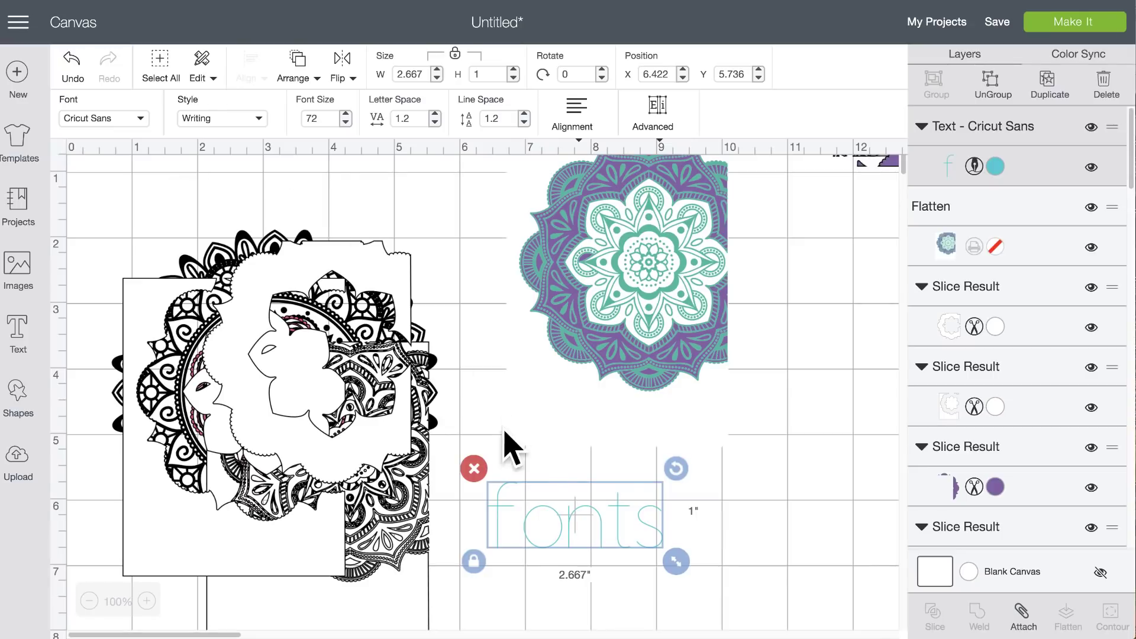
left_click(622, 515)
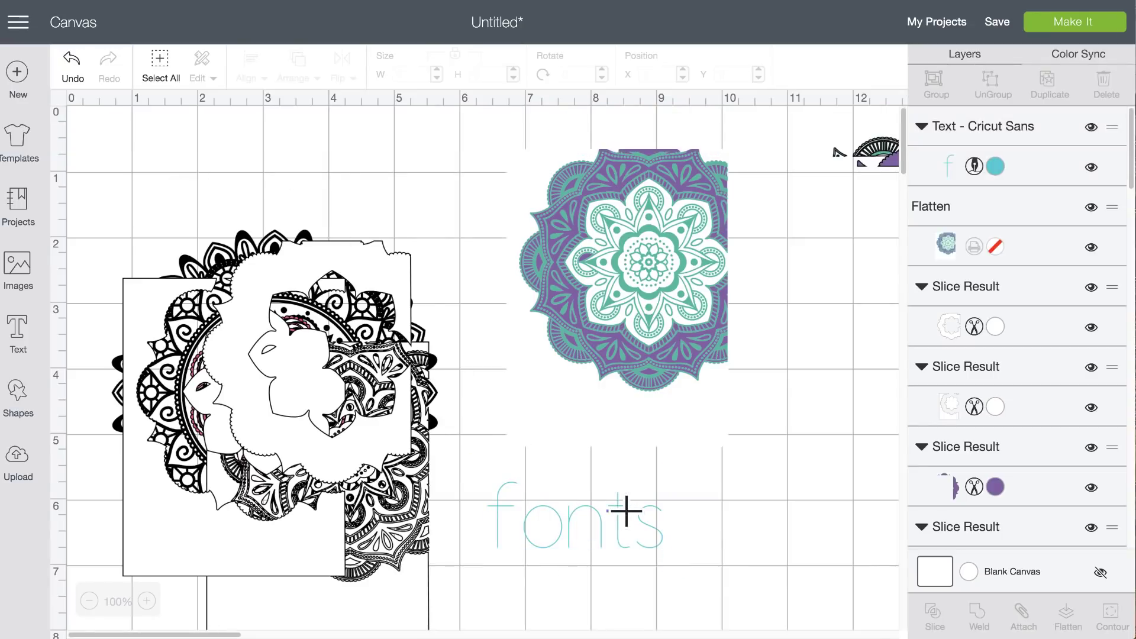
left_click_drag(632, 526, 648, 536)
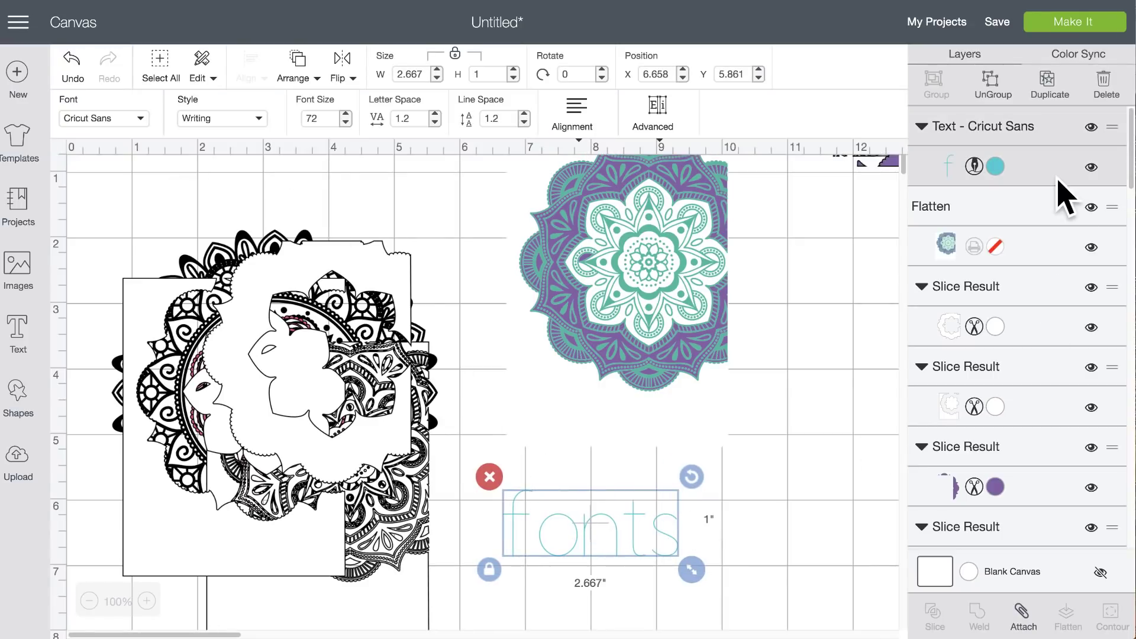
- Move the leftover stack of mandalas and white slice pieces down the canvas to about the 7-inch mark, clearing the space beside the flattened mandala
left_click(999, 168)
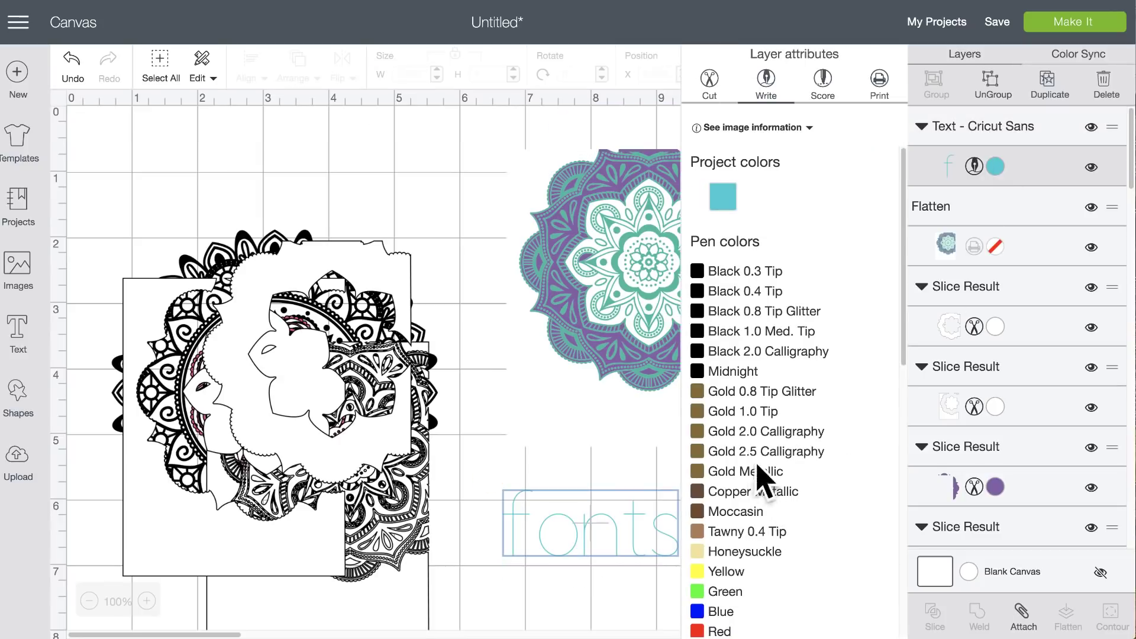
left_click(291, 216)
left_click_drag(122, 213, 438, 538)
left_click_drag(278, 349, 350, 638)
left_click(284, 359)
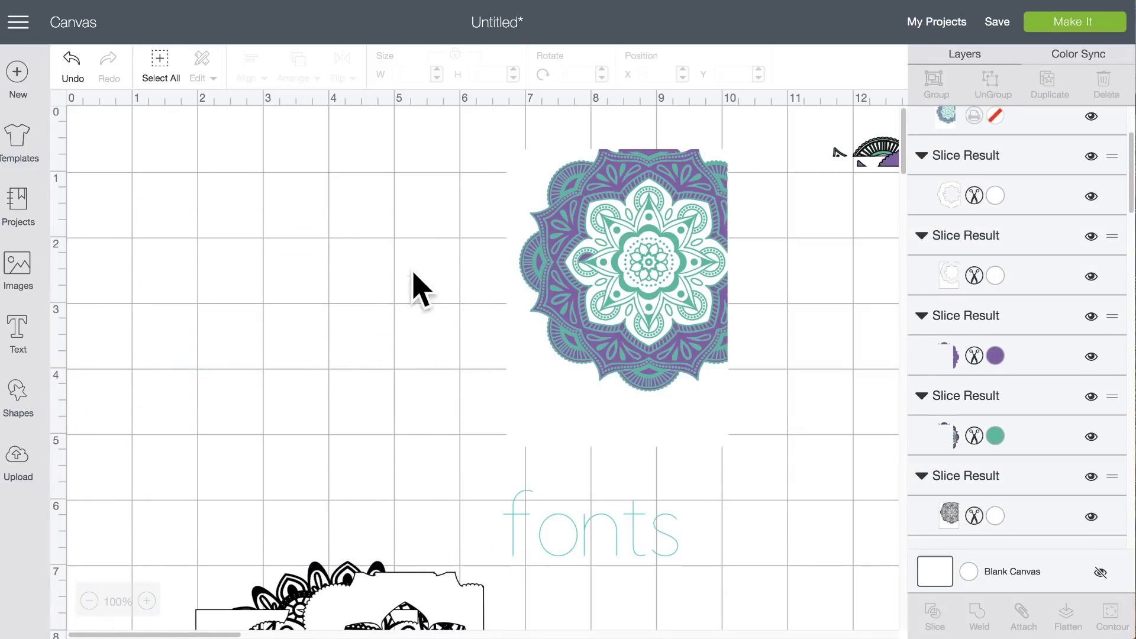
- Search all library images for "mandala", insert the line-drawn mandala with eight pointed petals and place it at X 0.069, Y 0
left_click(13, 269)
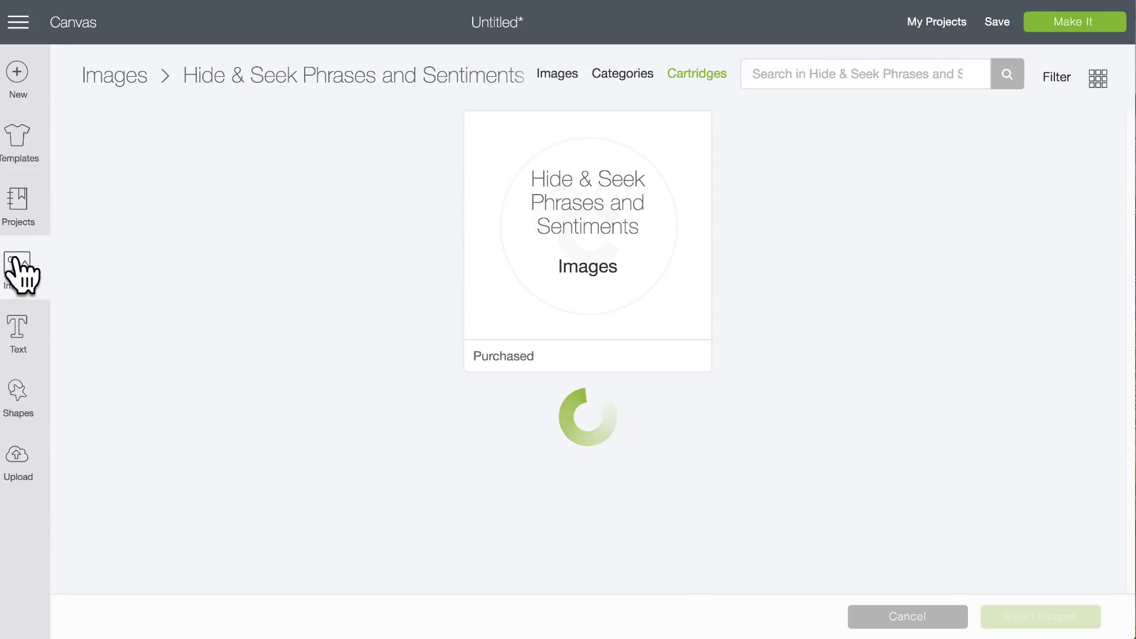
left_click(799, 73)
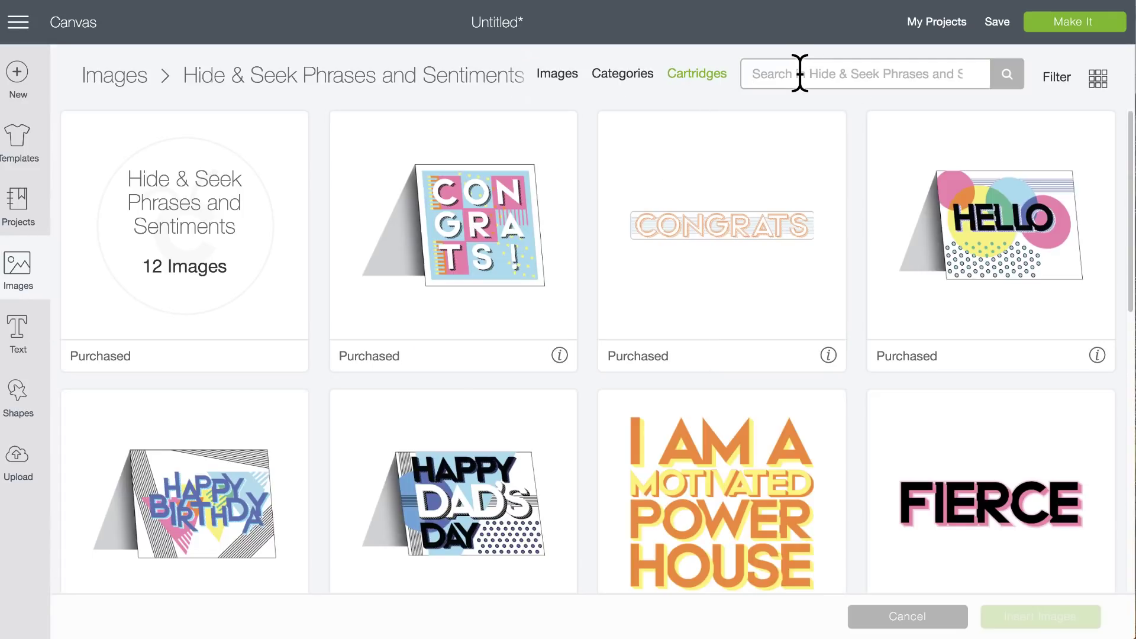
type("mandala")
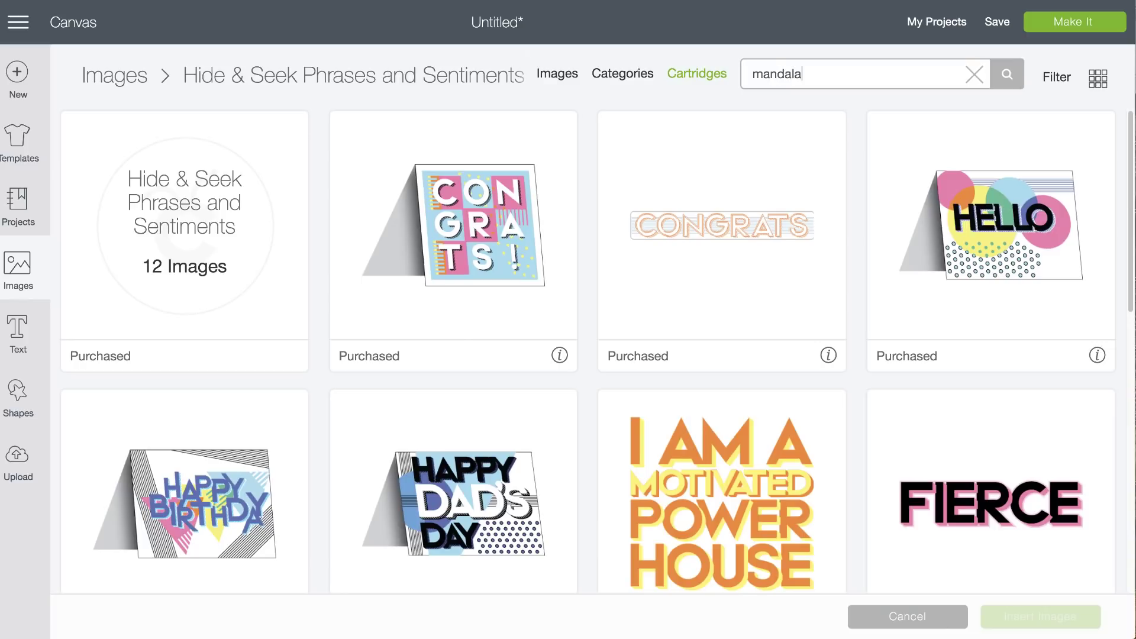
key("Return")
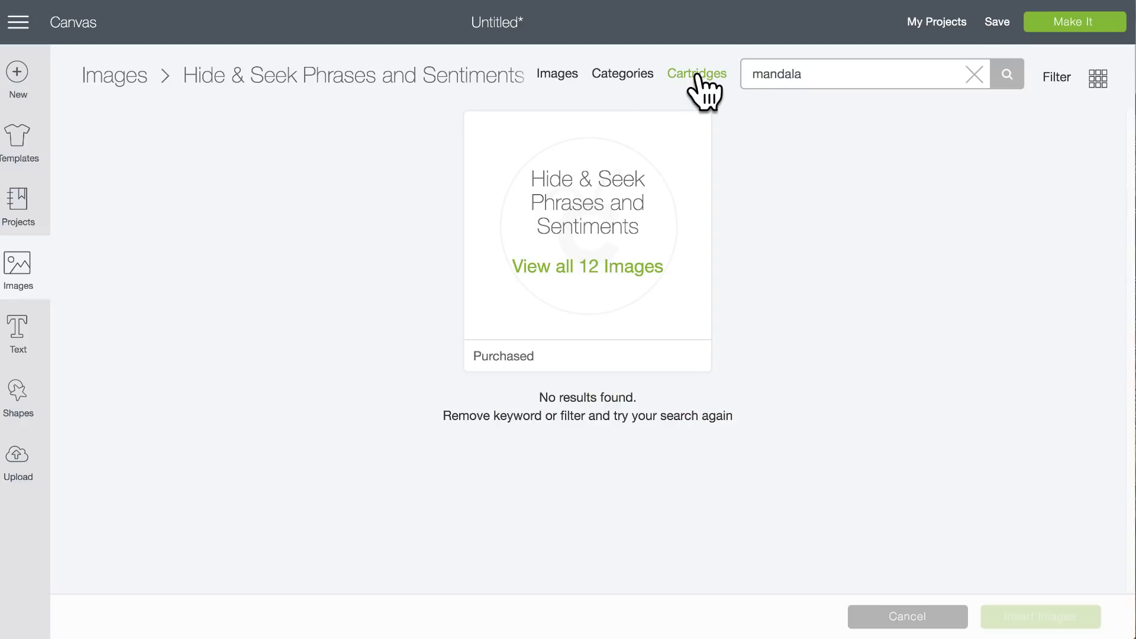
left_click(557, 74)
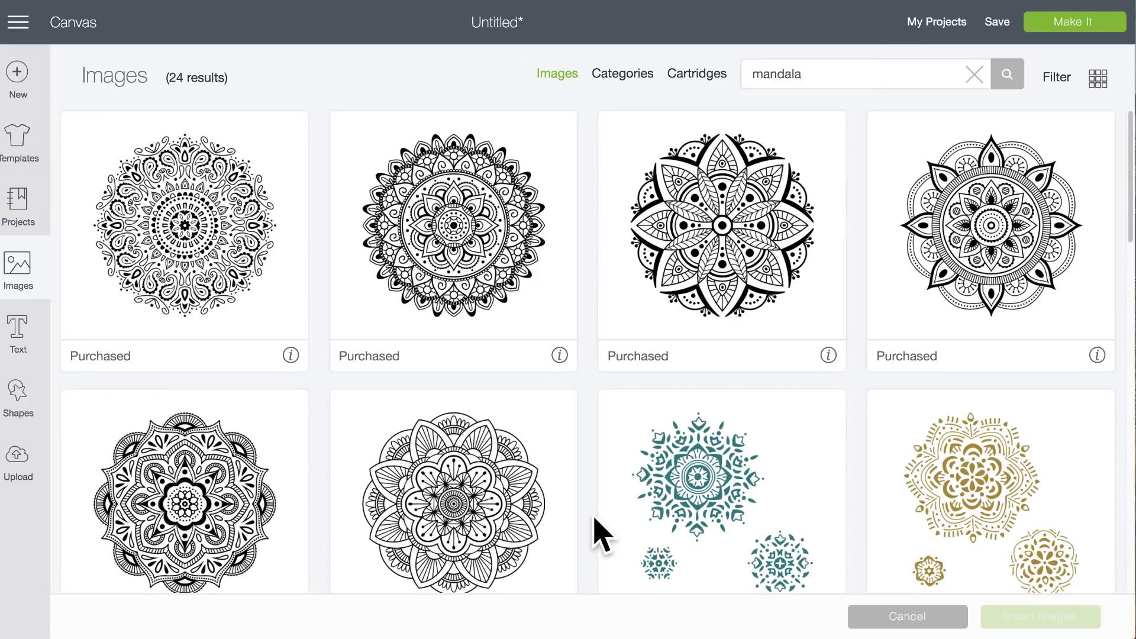
scroll(597, 532, "down", 7)
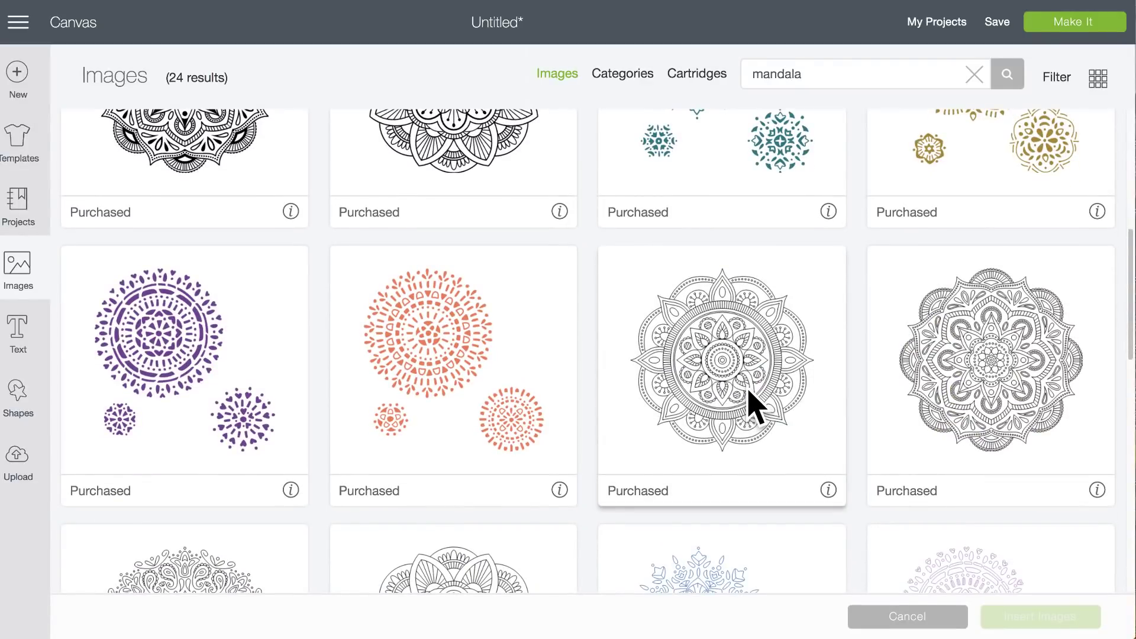
left_click(756, 409)
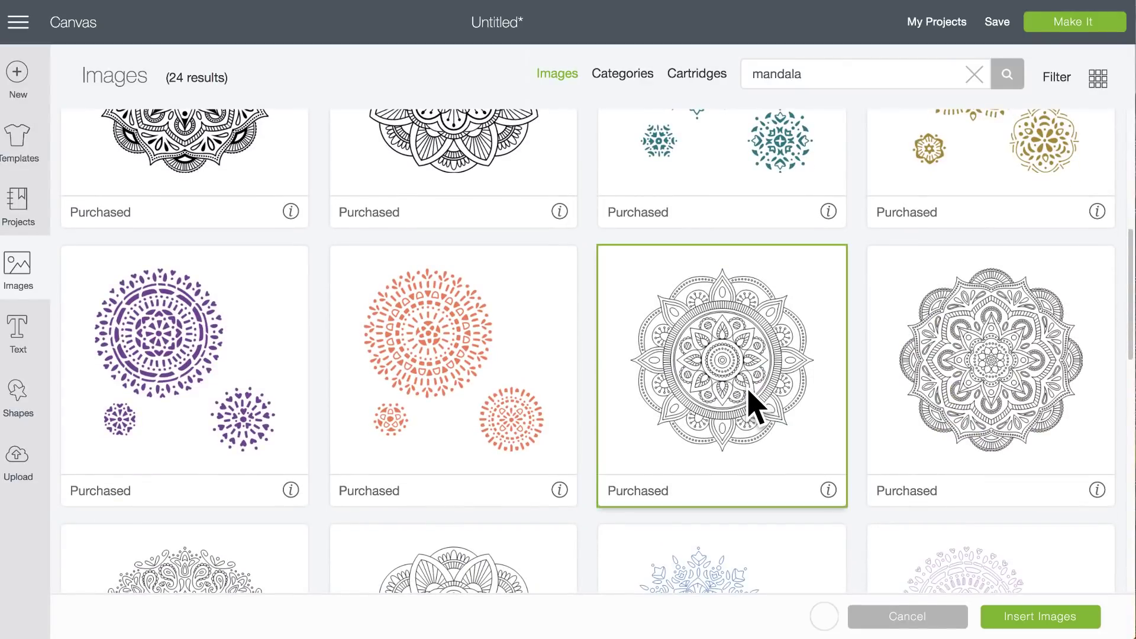
left_click(1041, 619)
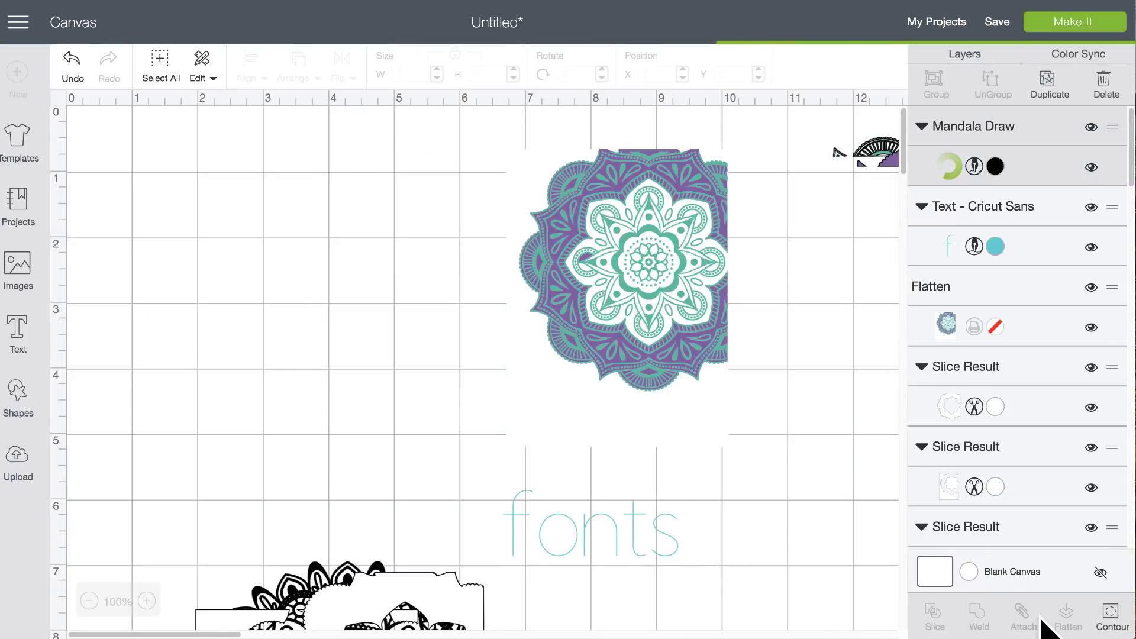
left_click_drag(452, 456, 391, 389)
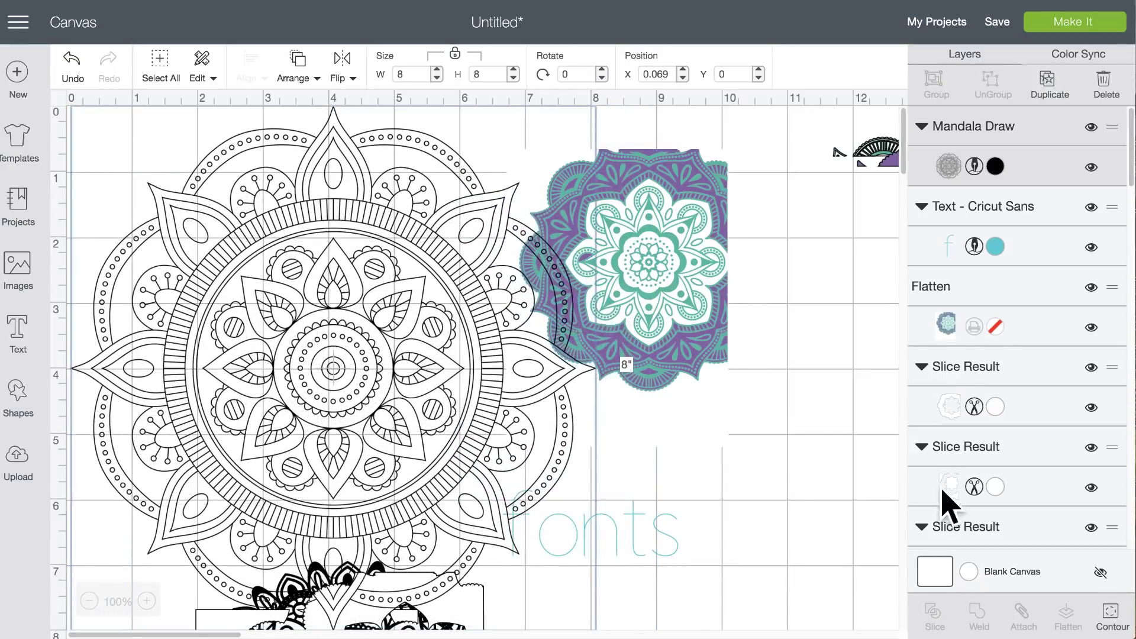
- Hide all contours of the line-drawn mandala and set the remaining circle's pen colour to the project's light turquoise
left_click(1110, 615)
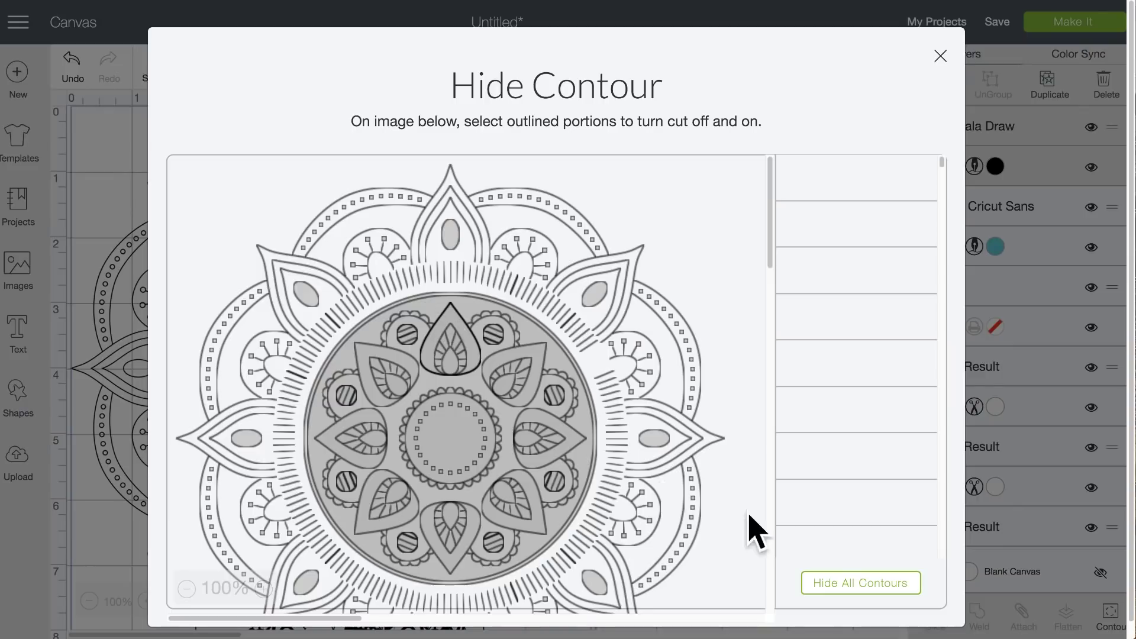
left_click(822, 581)
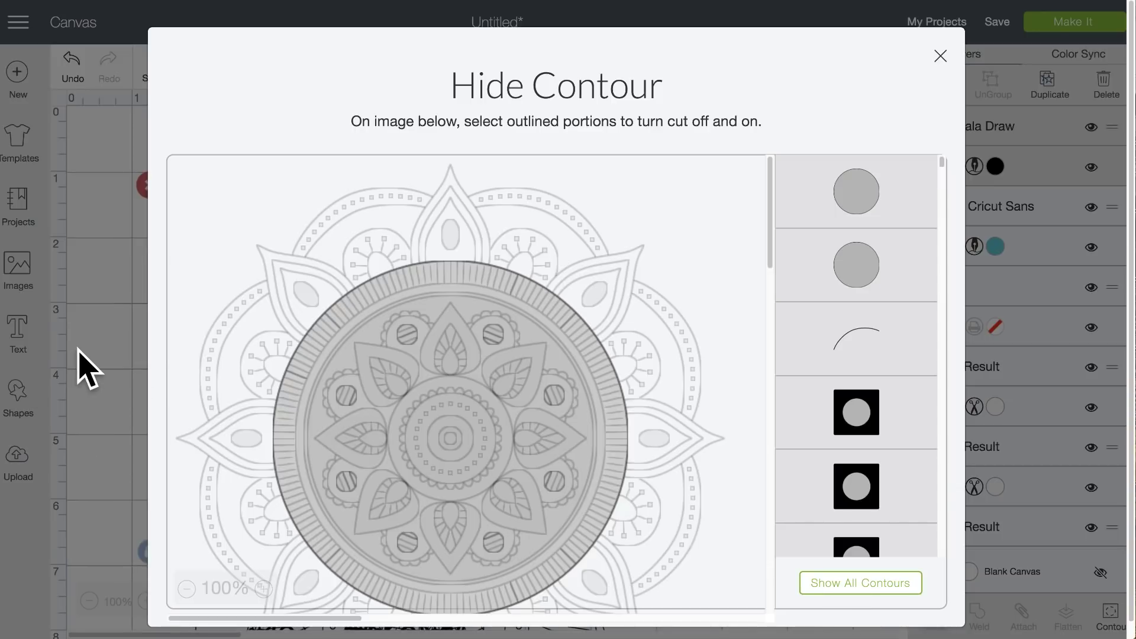
left_click(87, 370)
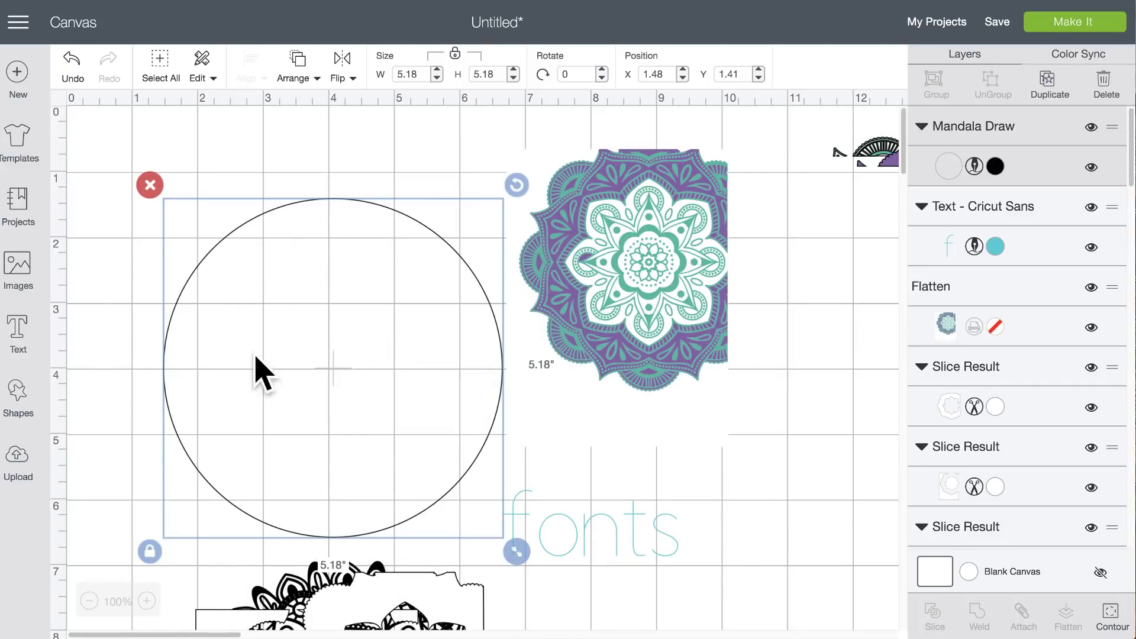
left_click(996, 167)
left_click(721, 199)
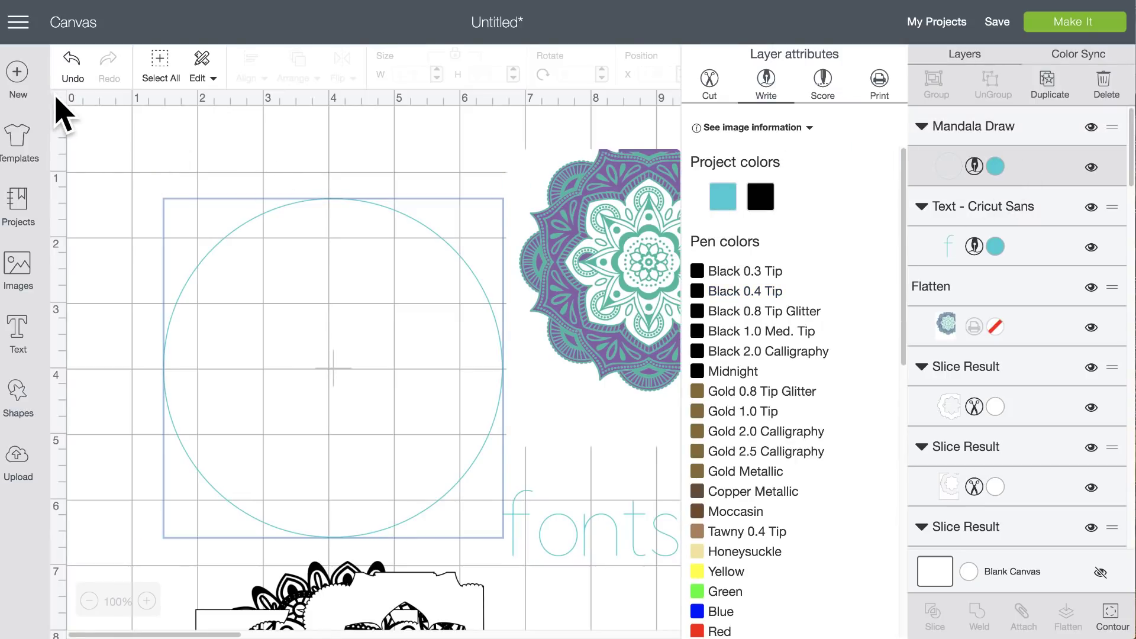
- Duplicate the turquoise circle drawn from the line mandala
left_click(57, 98)
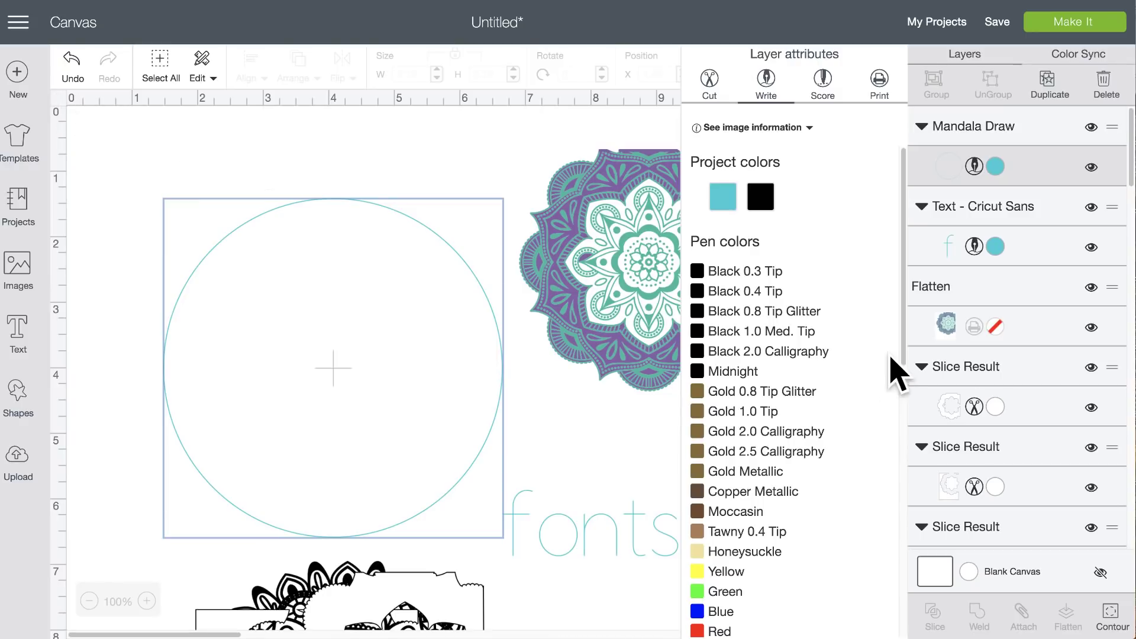
left_click(415, 320)
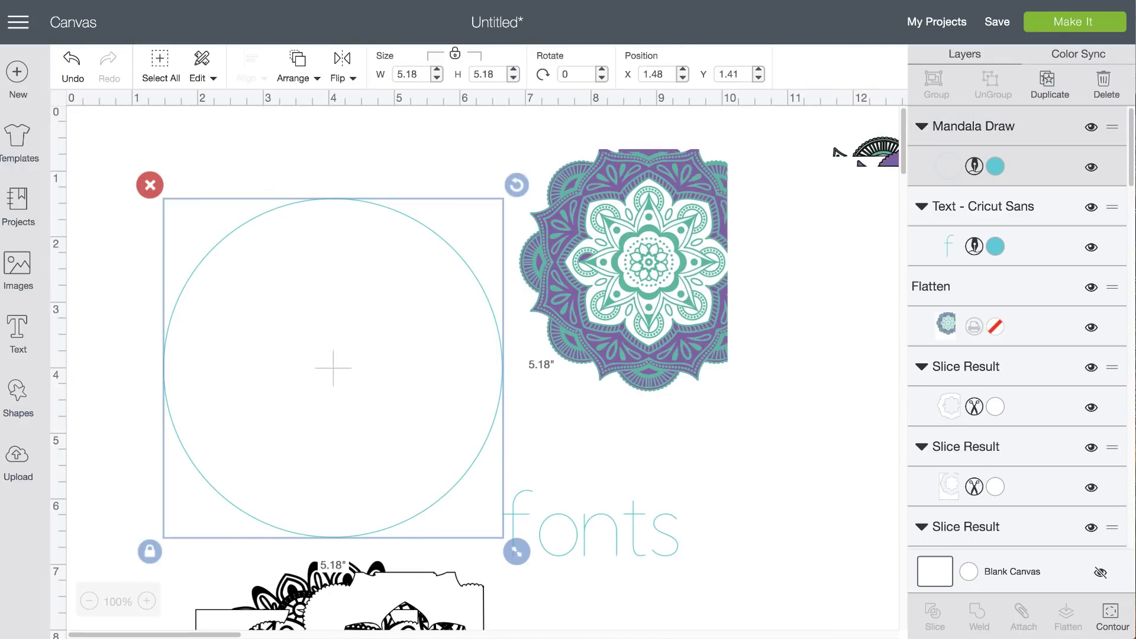
left_click(1050, 88)
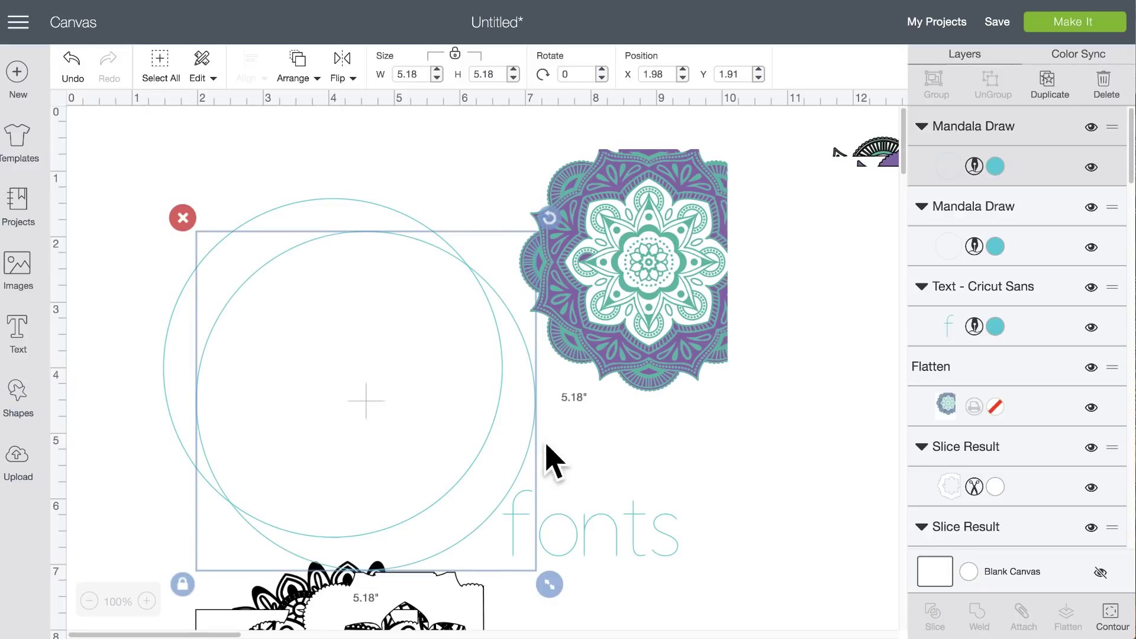
- Show the outer scallop arcs and short rim lines in the duplicate circle's contours
left_click(1115, 621)
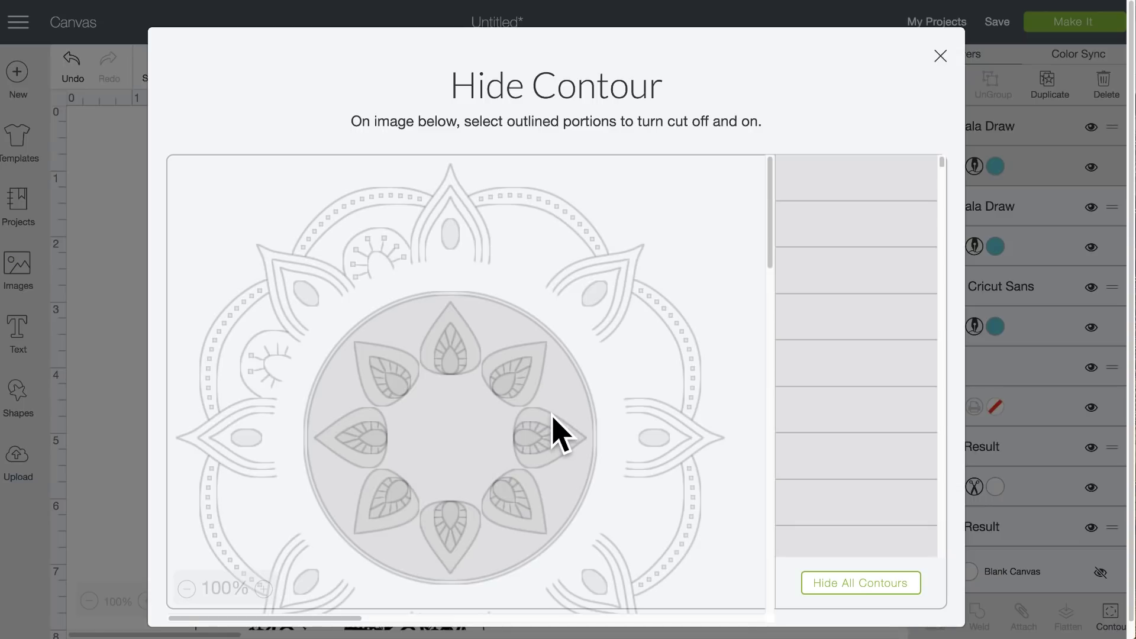
scroll(553, 417, "down", 3)
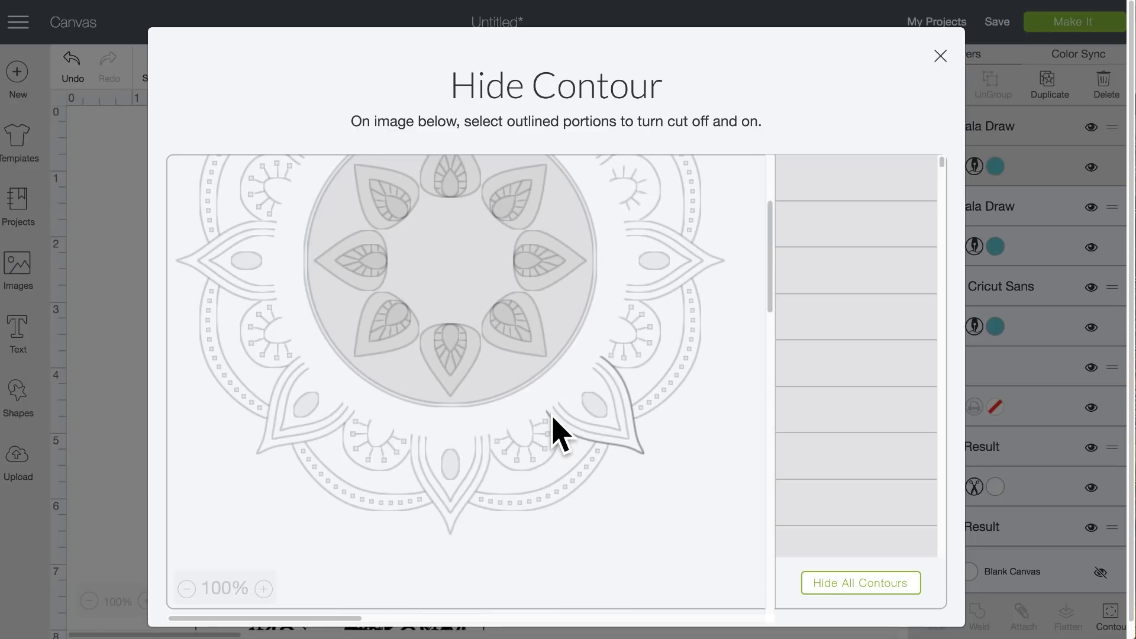
scroll(557, 426, "up", 1)
scroll(681, 367, "up", 1)
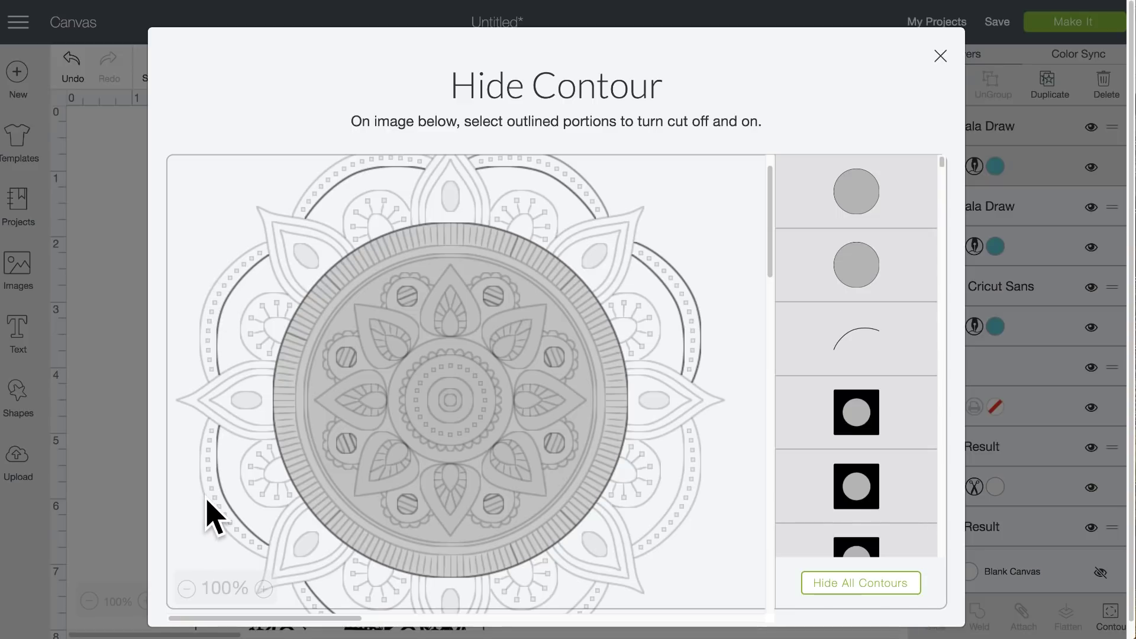
scroll(209, 502, "down", 3)
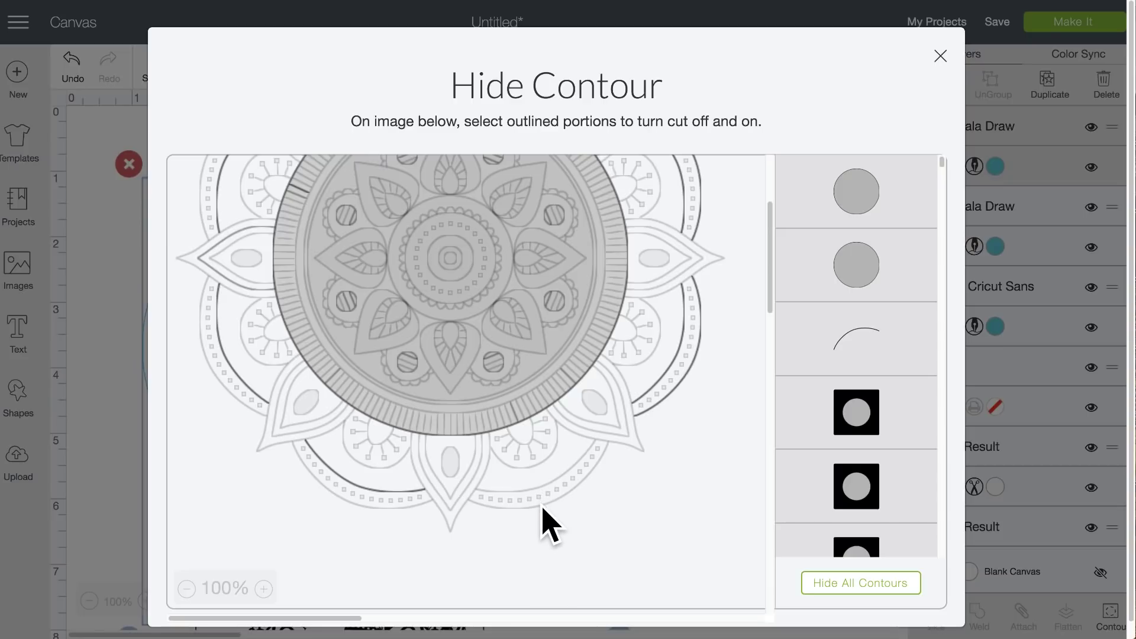
scroll(550, 527, "right", 1)
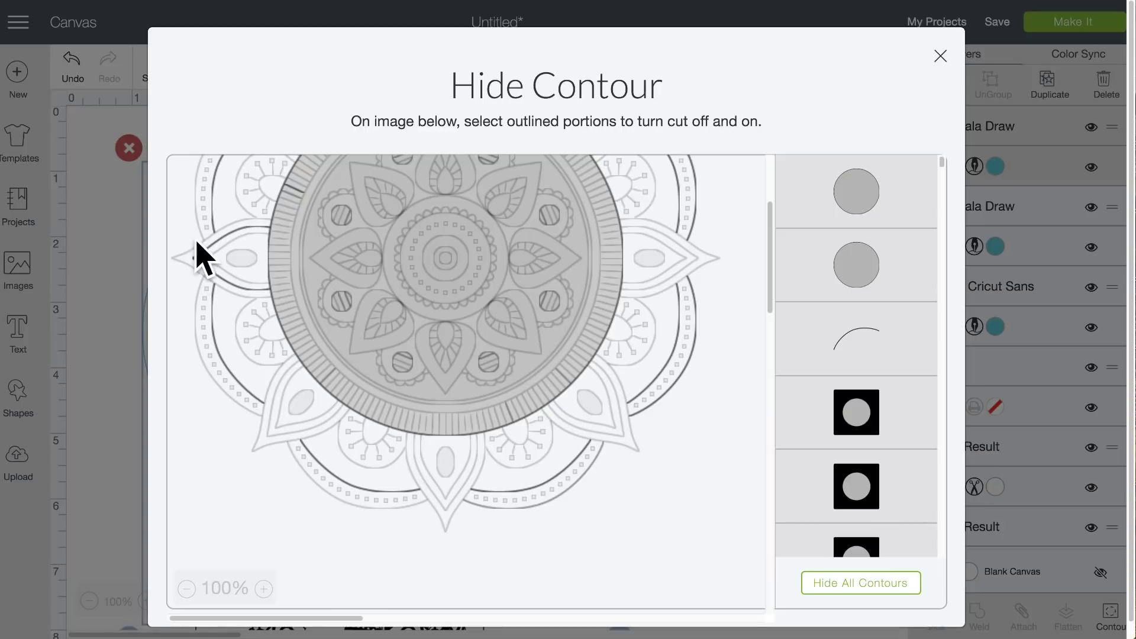
scroll(198, 210, "right", 1)
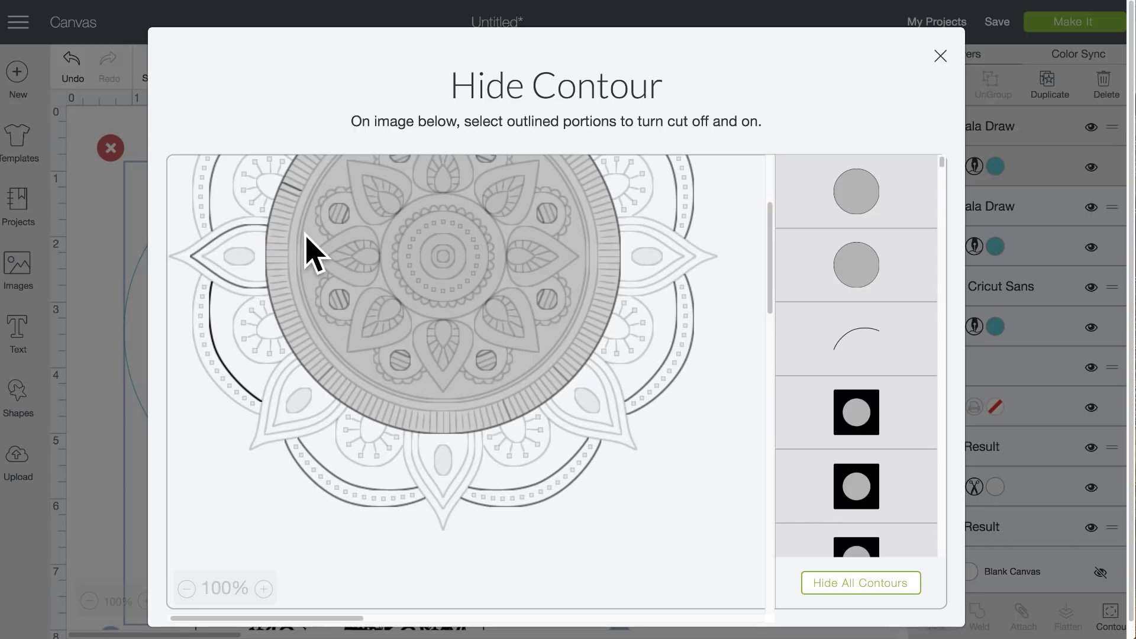
- Show the central circle, the top petal and the small petals around the centre in the duplicate's contours
scroll(306, 245, "down", 1)
scroll(305, 248, "up", 4)
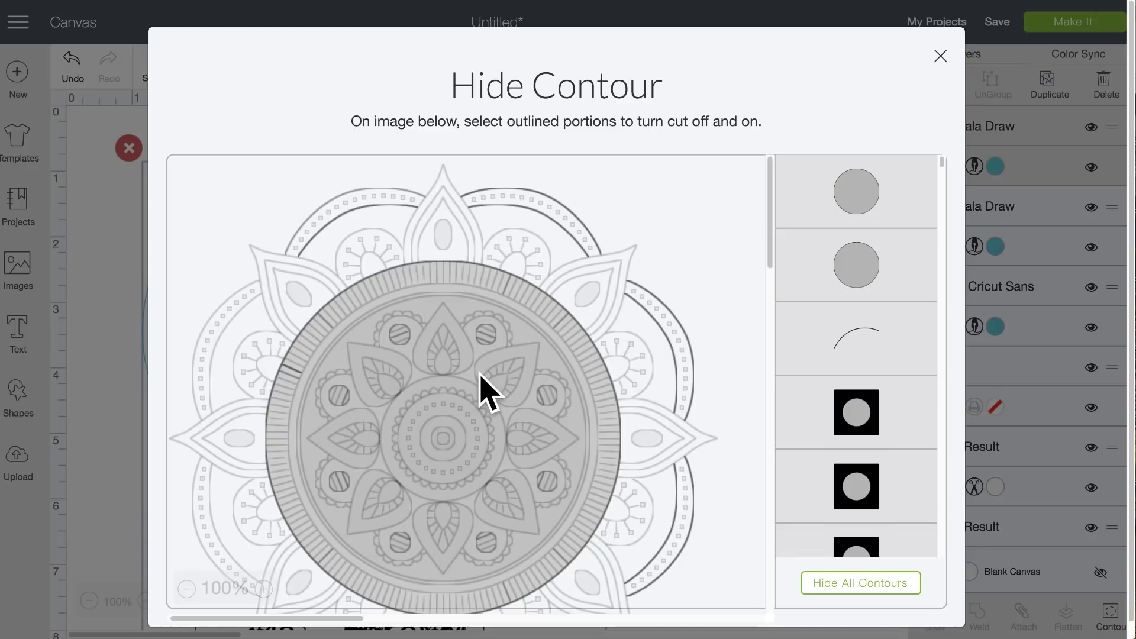
left_click(405, 279)
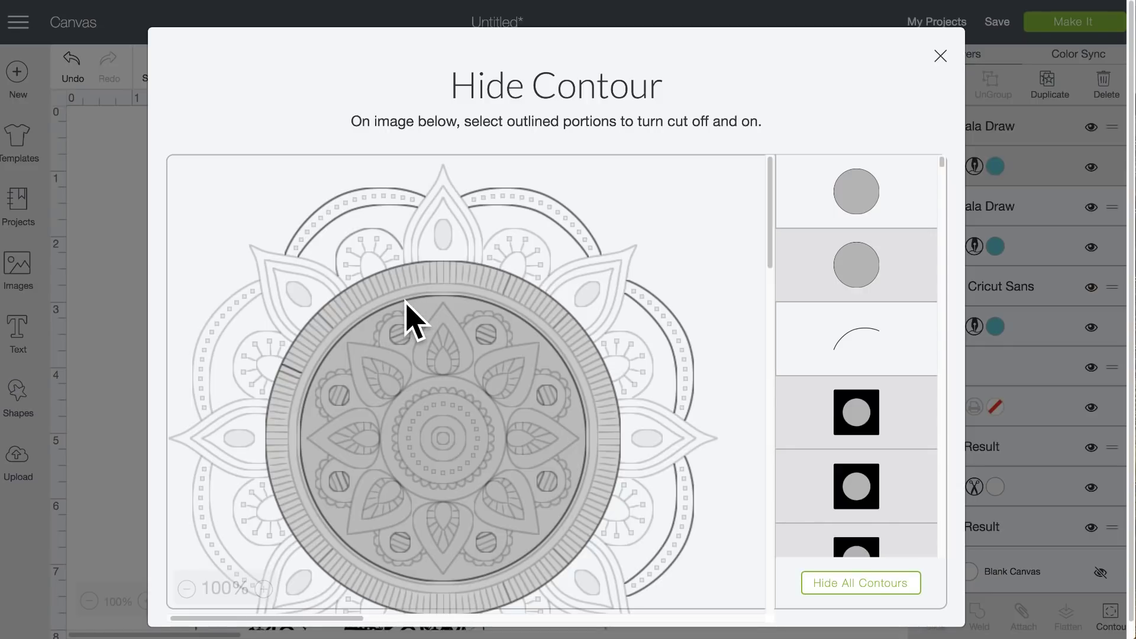
left_click(391, 273)
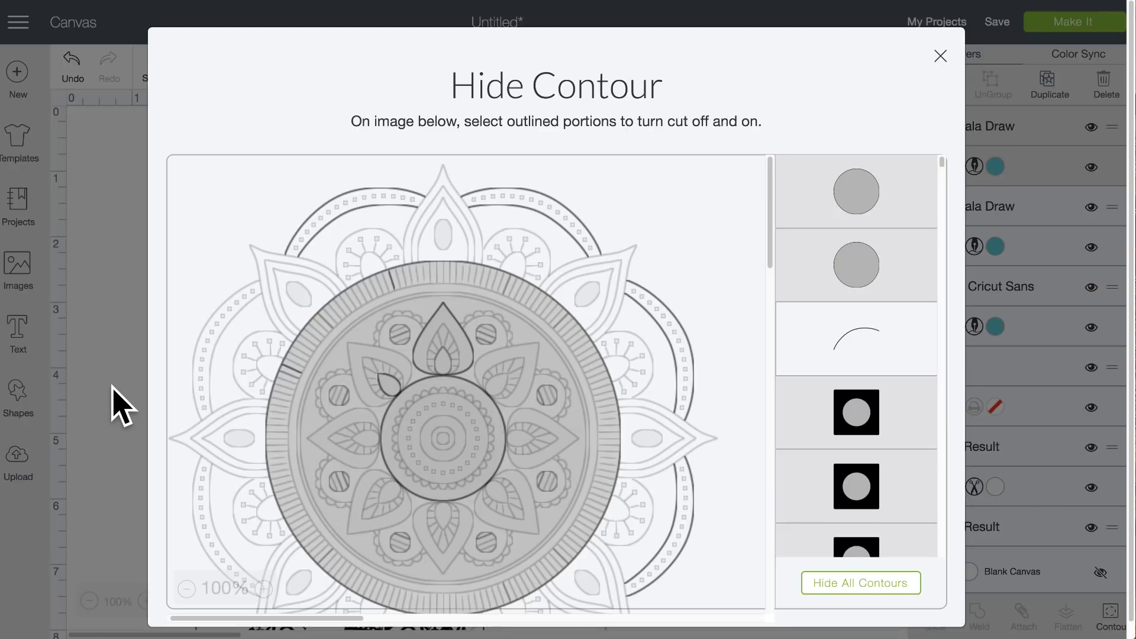
left_click(121, 408)
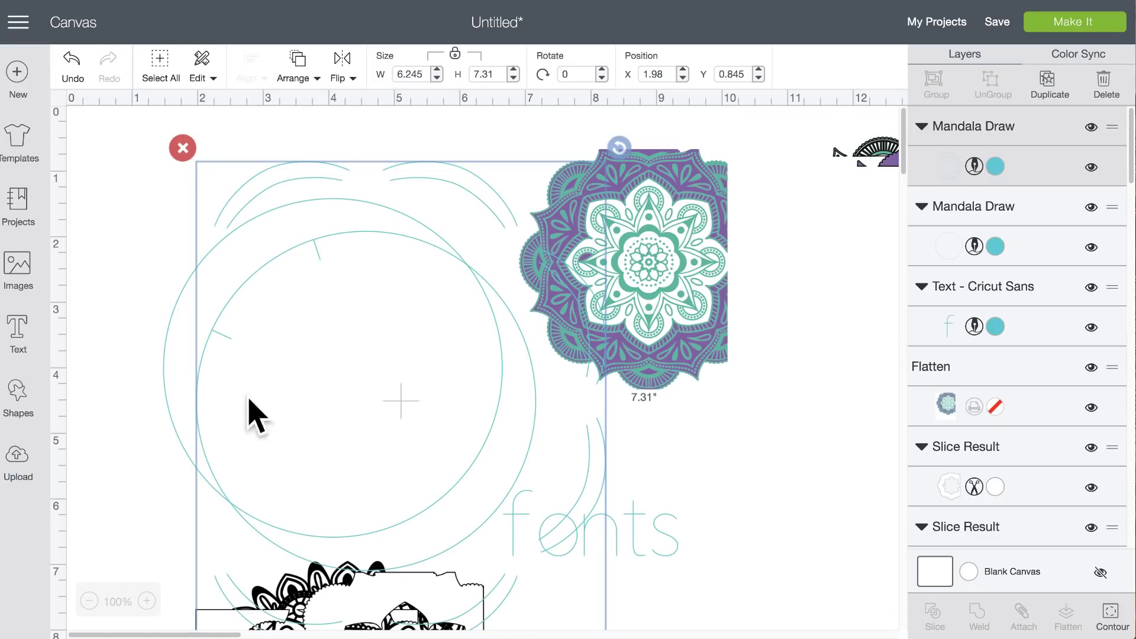
- Set the duplicate drawing's pen colour to Magenta 0.4 Tip and align it over the turquoise circle at X 1.466, Y 0.331
left_click(998, 167)
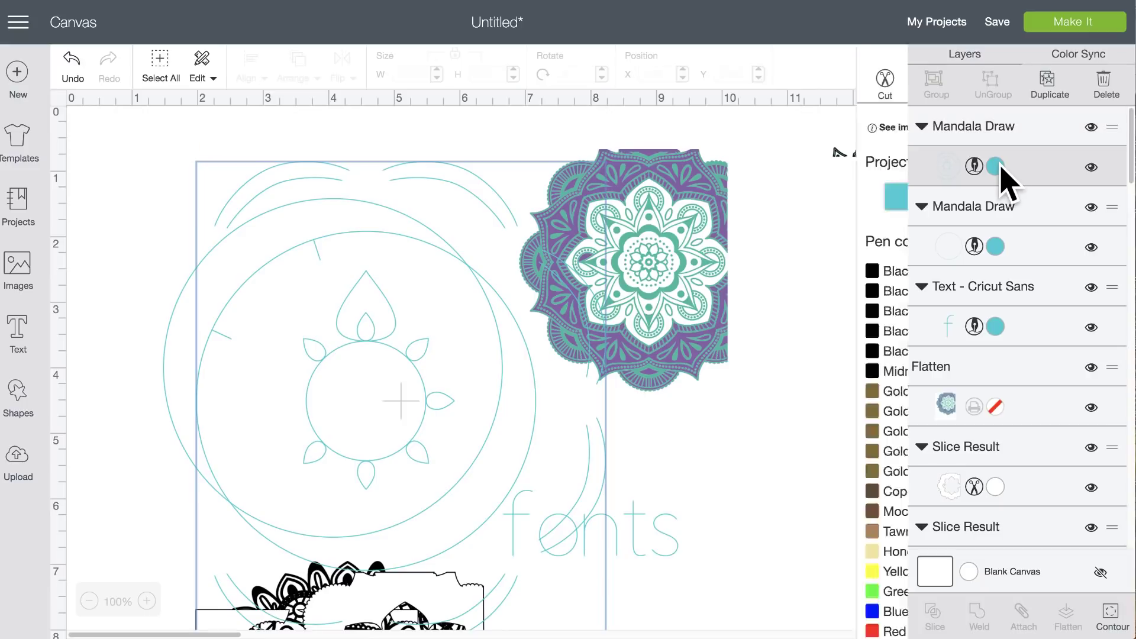
scroll(778, 385, "down", 8)
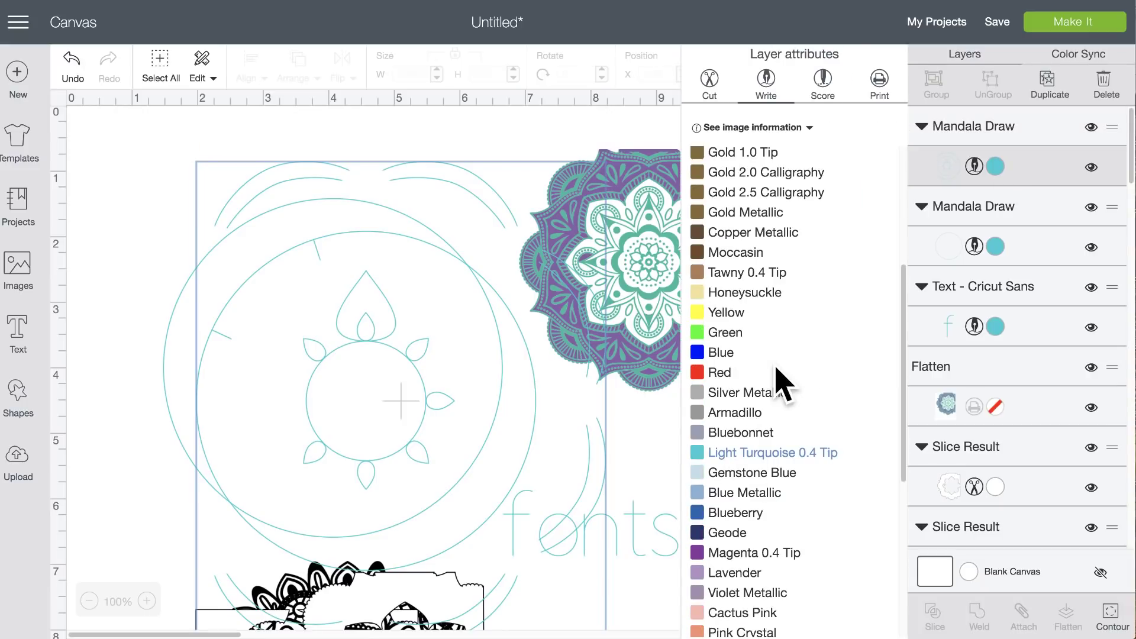
left_click(729, 336)
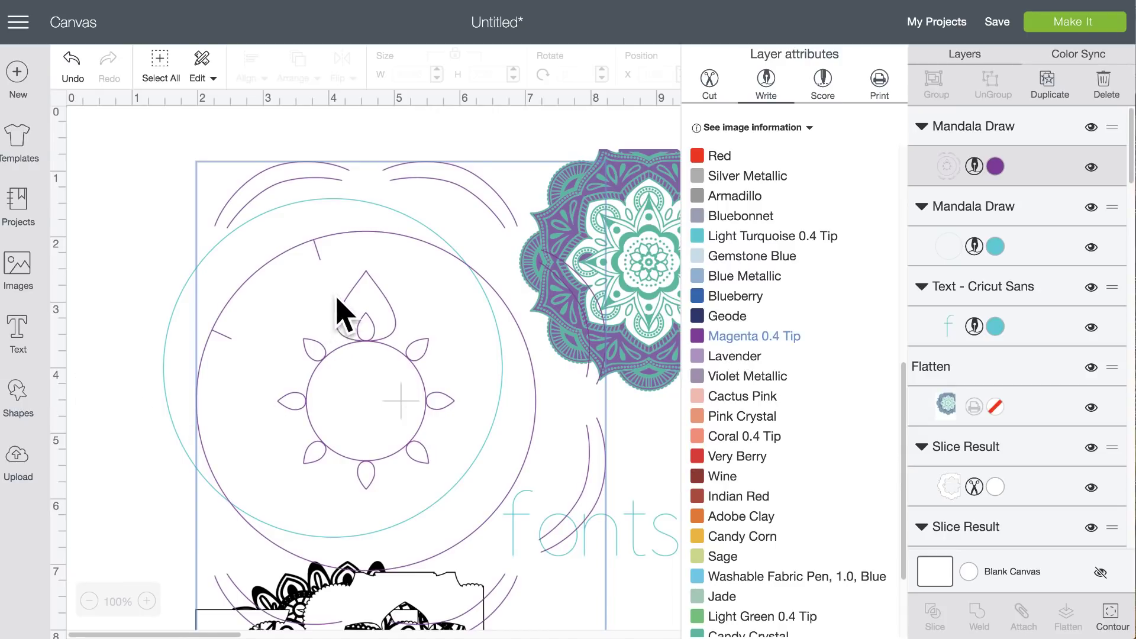
mouse_move(330, 338)
left_mouse_down()
mouse_move(302, 343)
mouse_move(276, 314)
mouse_move(292, 297)
left_mouse_up()
- Move the magenta drawing aside and delete the leftover stack of mandalas and white slice pieces below the circle
scroll(203, 494, "down", 5)
mouse_move(439, 567)
left_mouse_down()
mouse_move(323, 586)
mouse_move(349, 637)
left_mouse_up()
mouse_move(180, 490)
left_mouse_down()
mouse_move(434, 611)
mouse_move(419, 570)
left_mouse_up()
left_click_drag(425, 508, 552, 406)
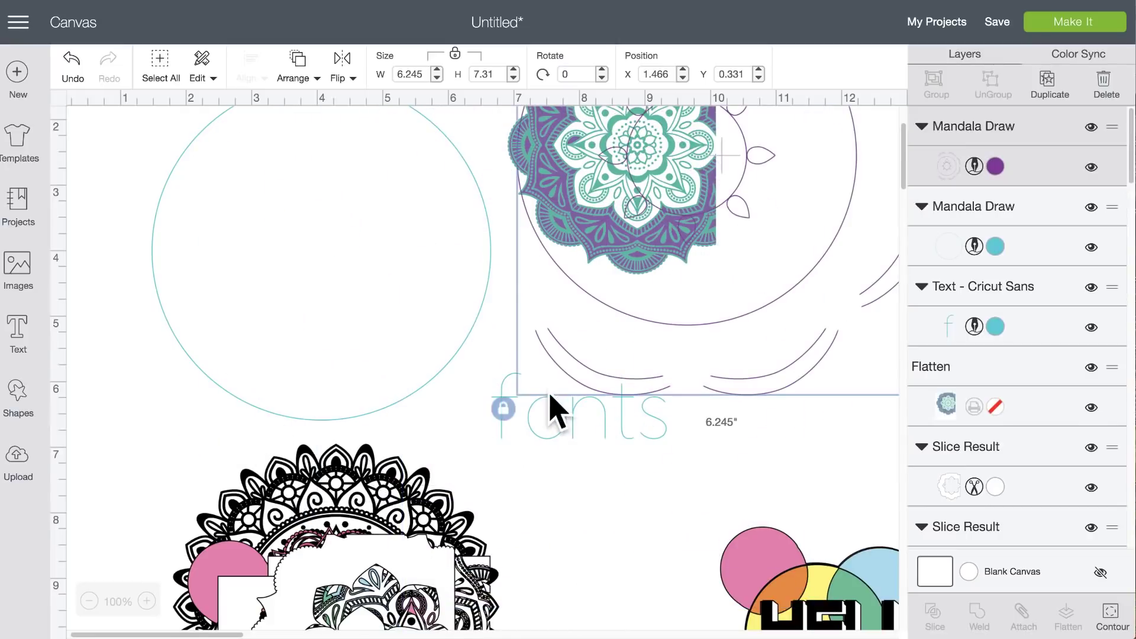
mouse_move(97, 421)
left_mouse_down()
mouse_move(380, 563)
mouse_move(404, 563)
mouse_move(382, 542)
left_mouse_up()
left_click_drag(117, 468, 497, 634)
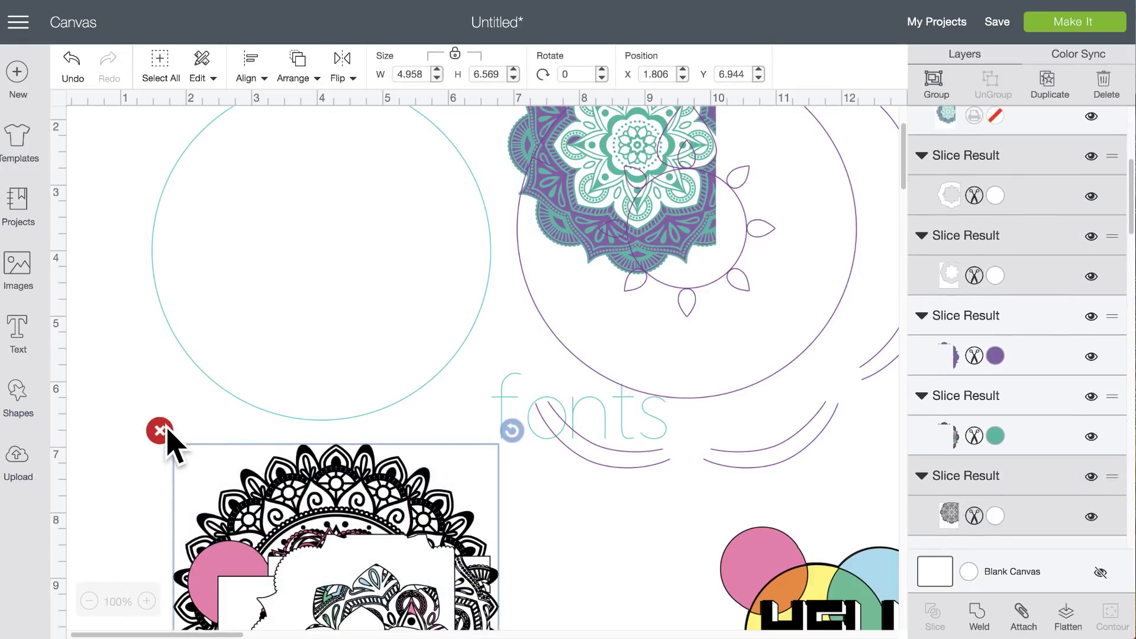
left_click(159, 431)
- Move the magenta drawing back over the turquoise circle at X 1.452, Y 0.333 and duplicate it
mouse_move(601, 381)
left_mouse_down()
mouse_move(325, 369)
mouse_move(329, 348)
mouse_move(342, 381)
left_mouse_up()
scroll(342, 381, "up", 2)
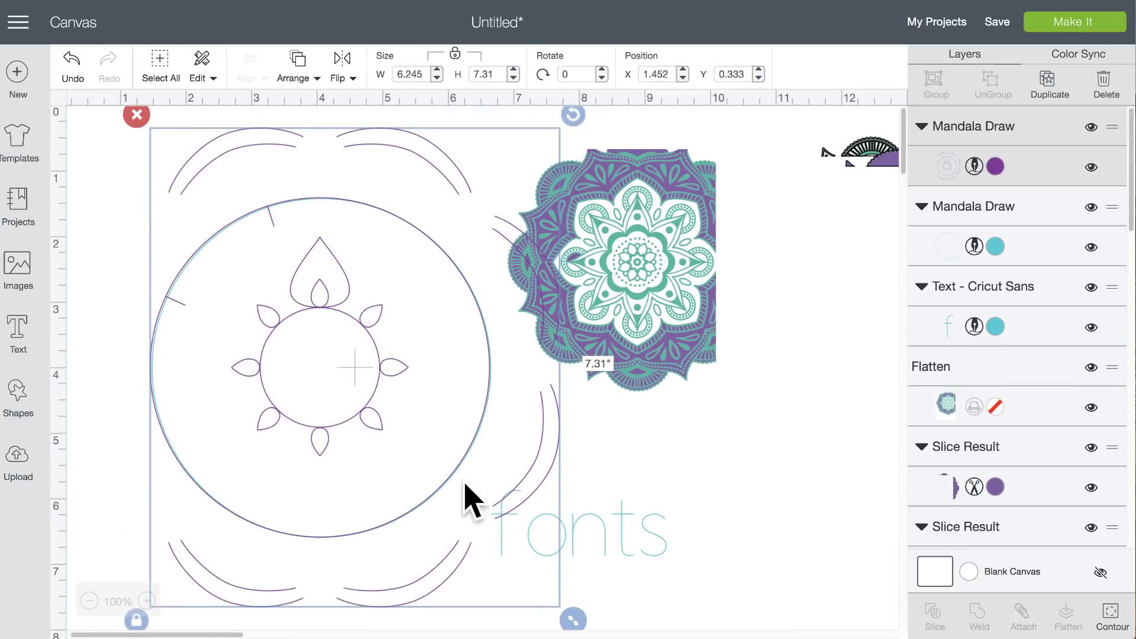
left_click(1055, 89)
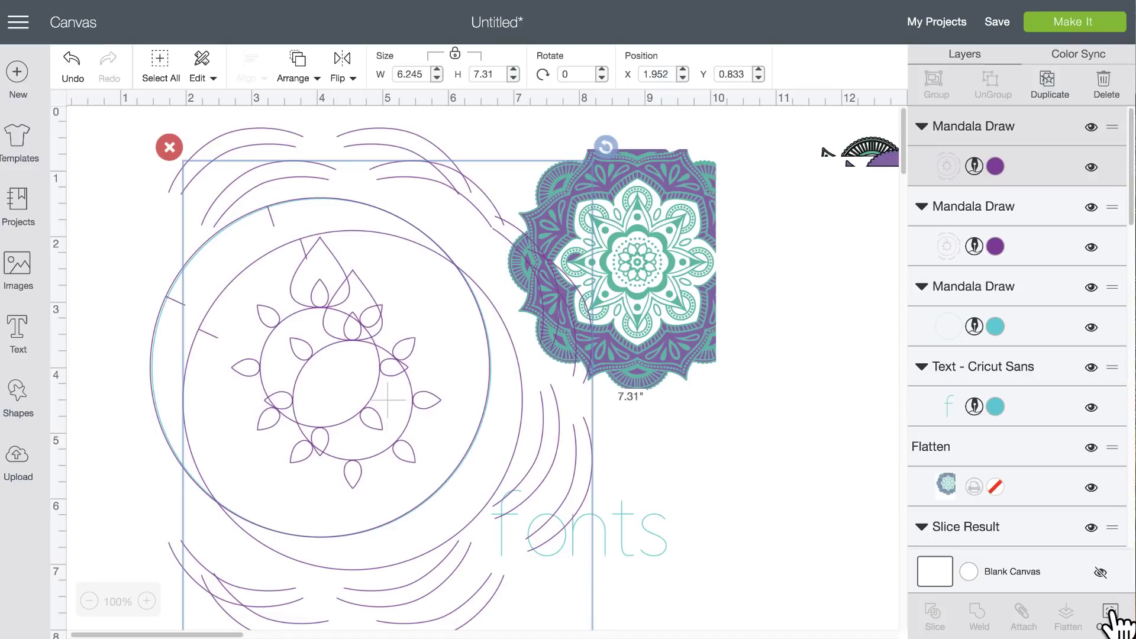
- Reduce the duplicate magenta drawing's contours to the large circle and one lower arc, and move it to X 1.466, Y 1.579
left_click(1111, 615)
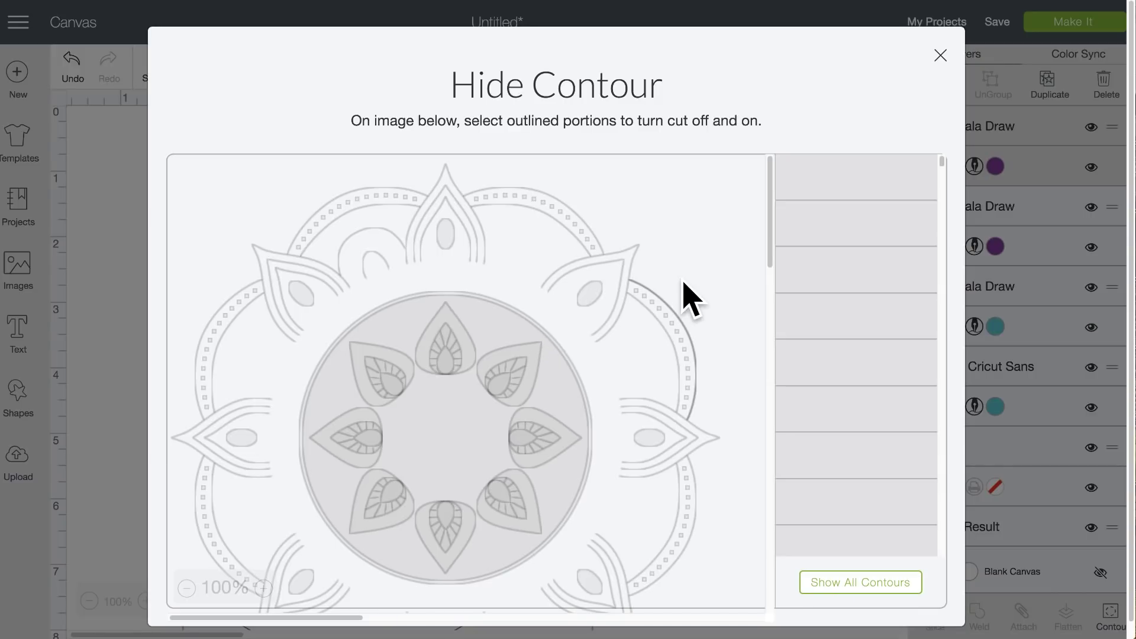
scroll(520, 203, "down", 3)
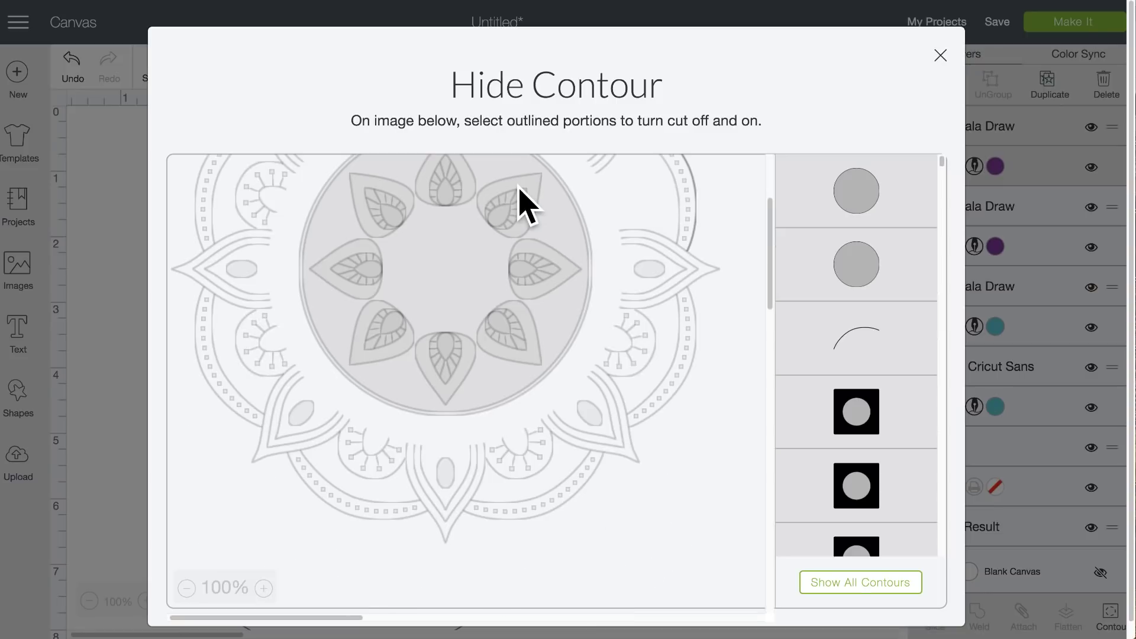
scroll(598, 450, "down", 2)
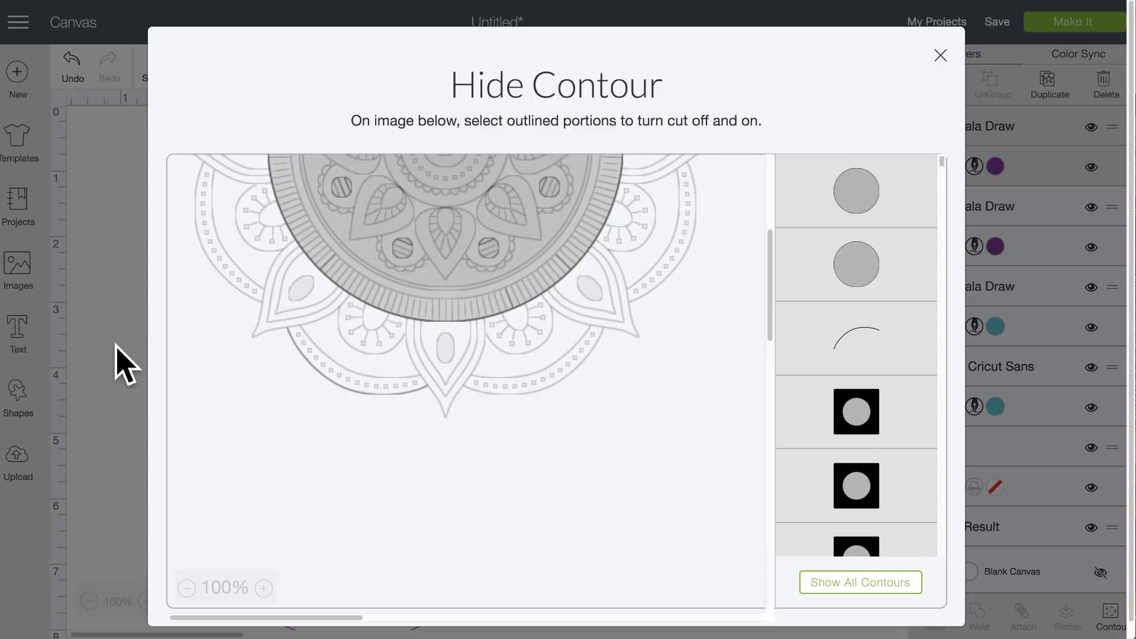
left_click(928, 61)
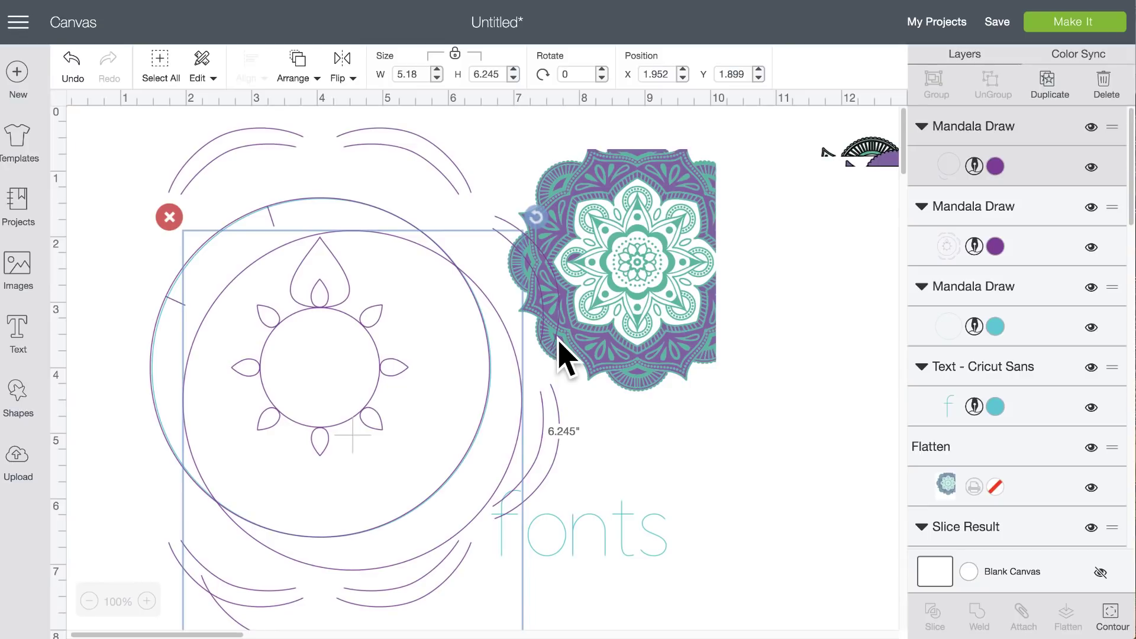
left_click_drag(398, 330, 361, 300)
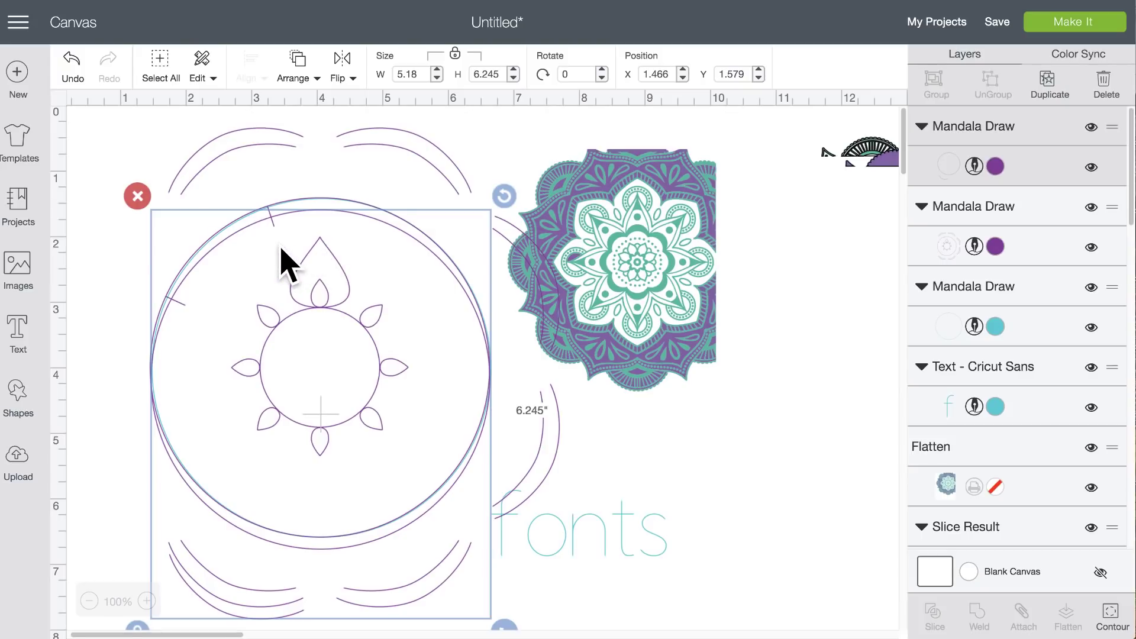
- Replace the unsaved project with a new blank canvas and open the image library
left_click(18, 79)
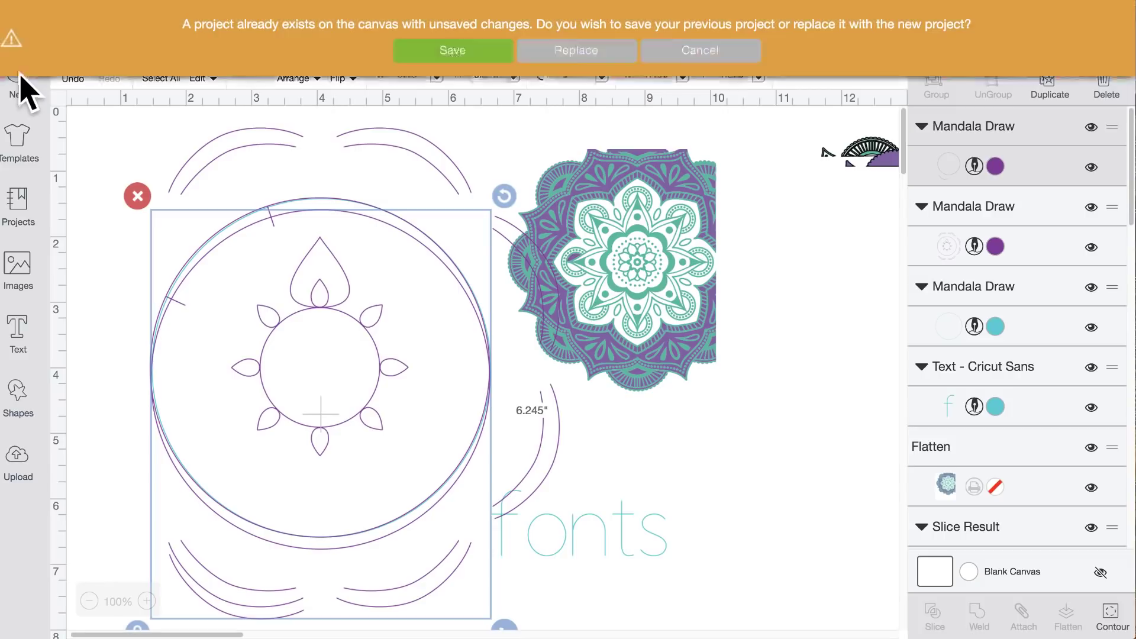
left_click(585, 52)
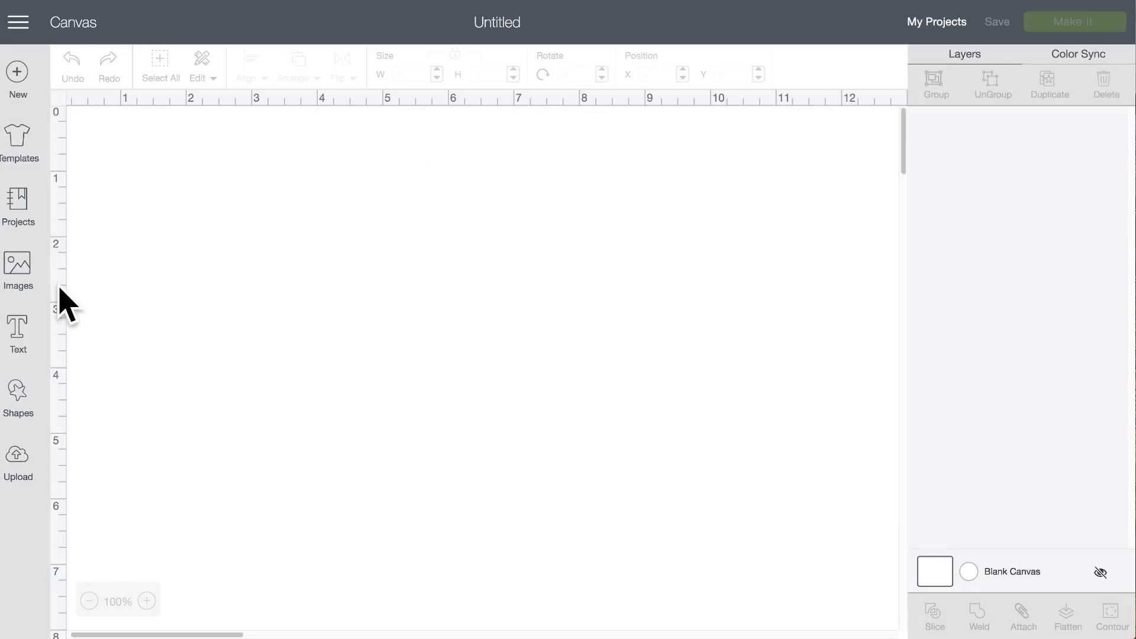
left_click(17, 267)
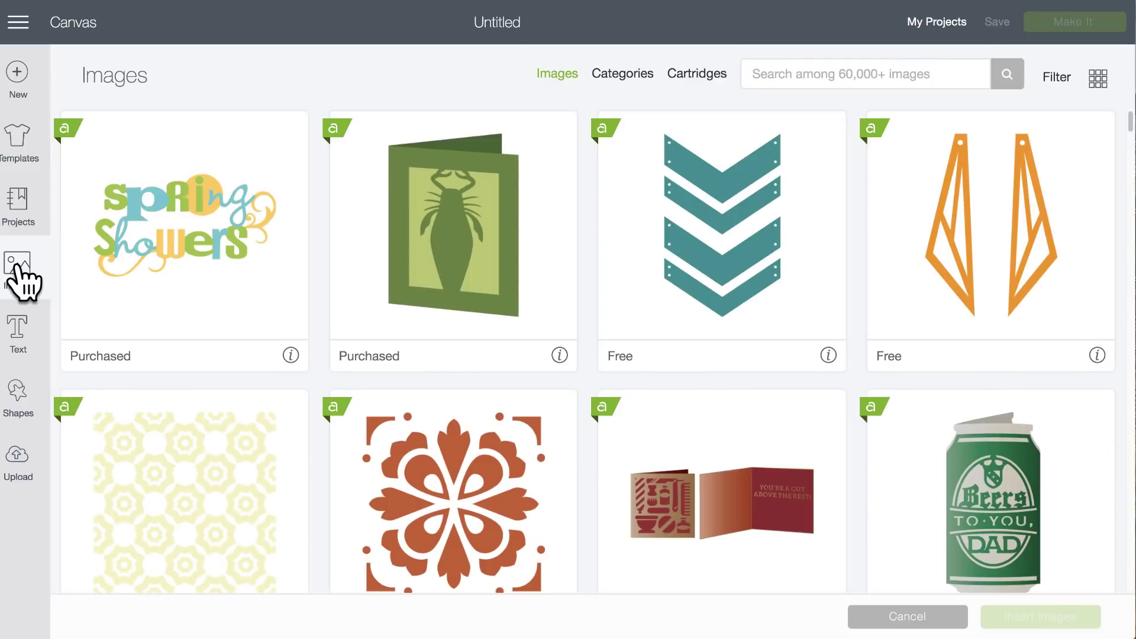
- Search the image library for "mandala" and select the first mandala, made of dots and teardrops
left_click(874, 78)
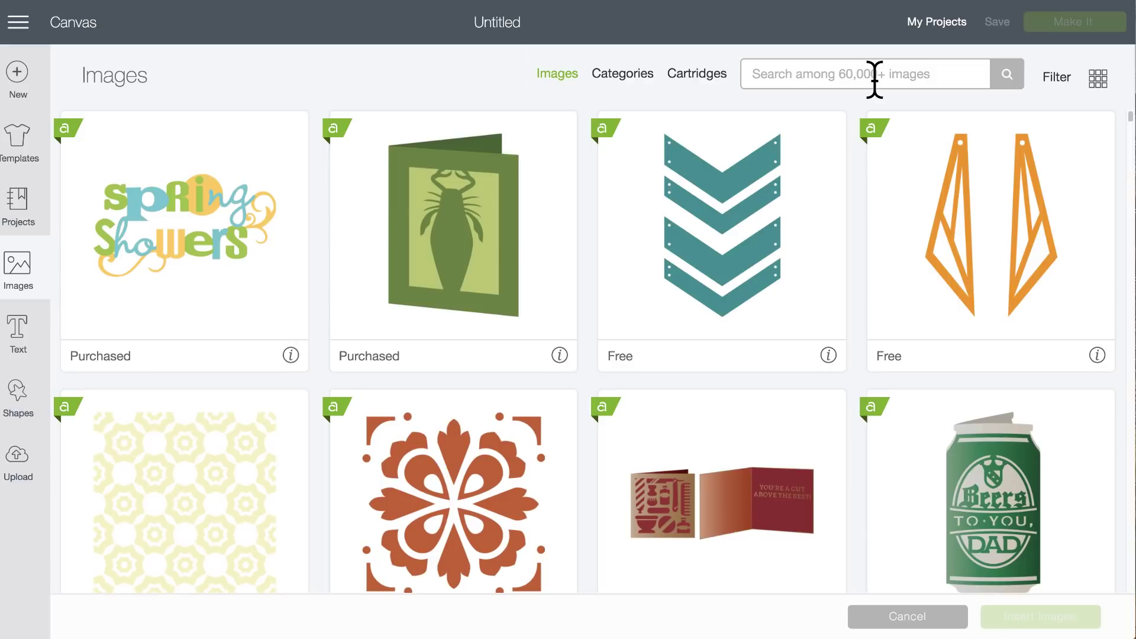
type("mandala")
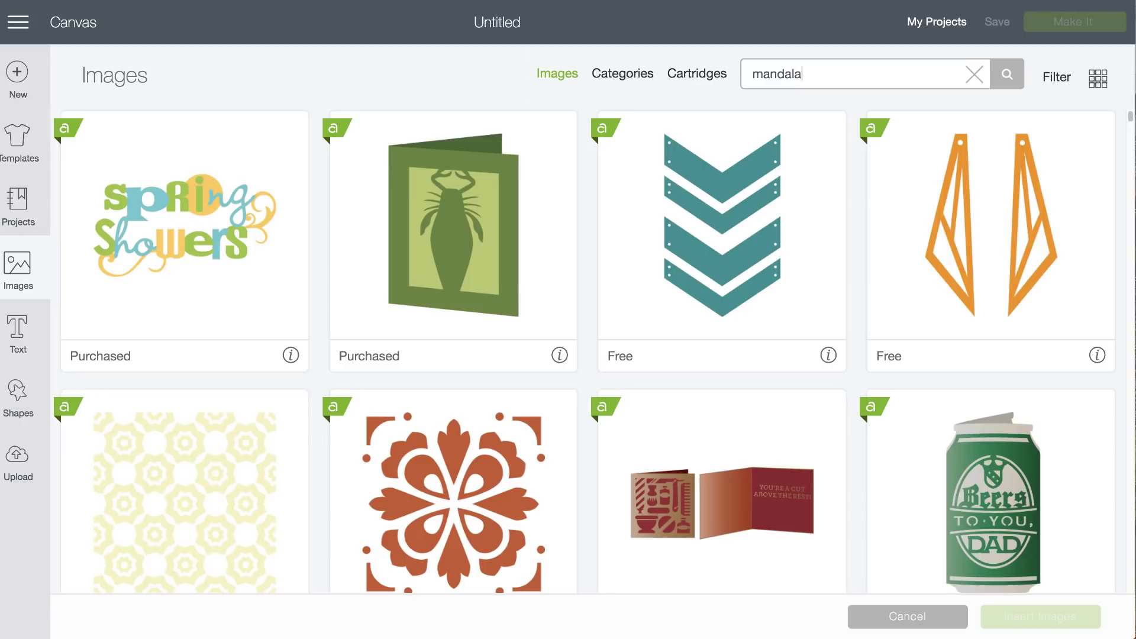
key("Return")
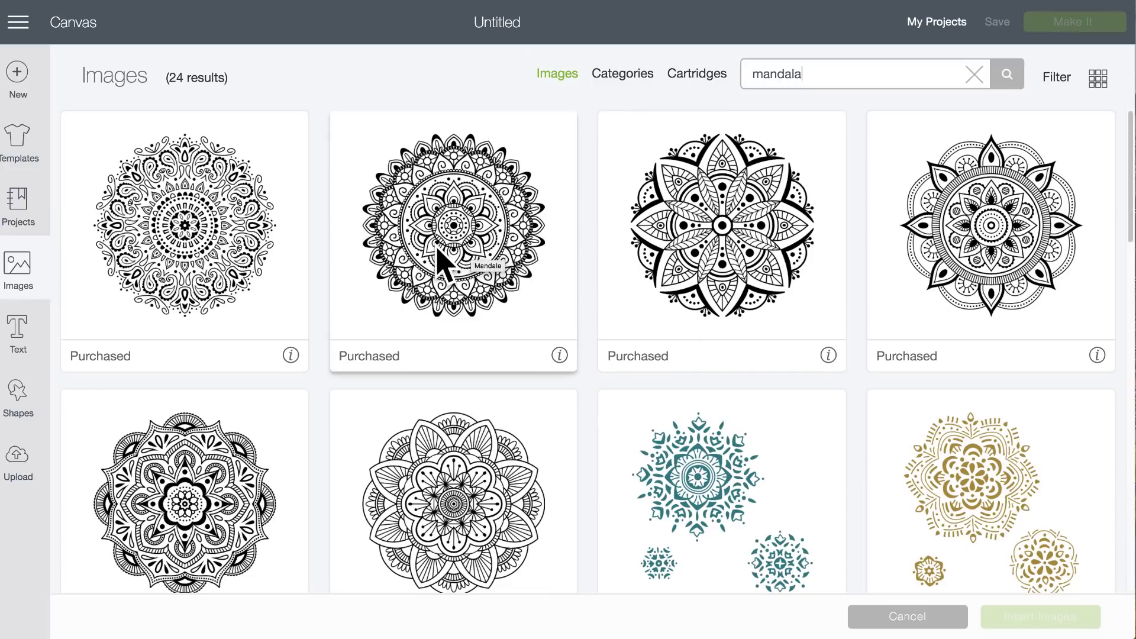
left_click(172, 232)
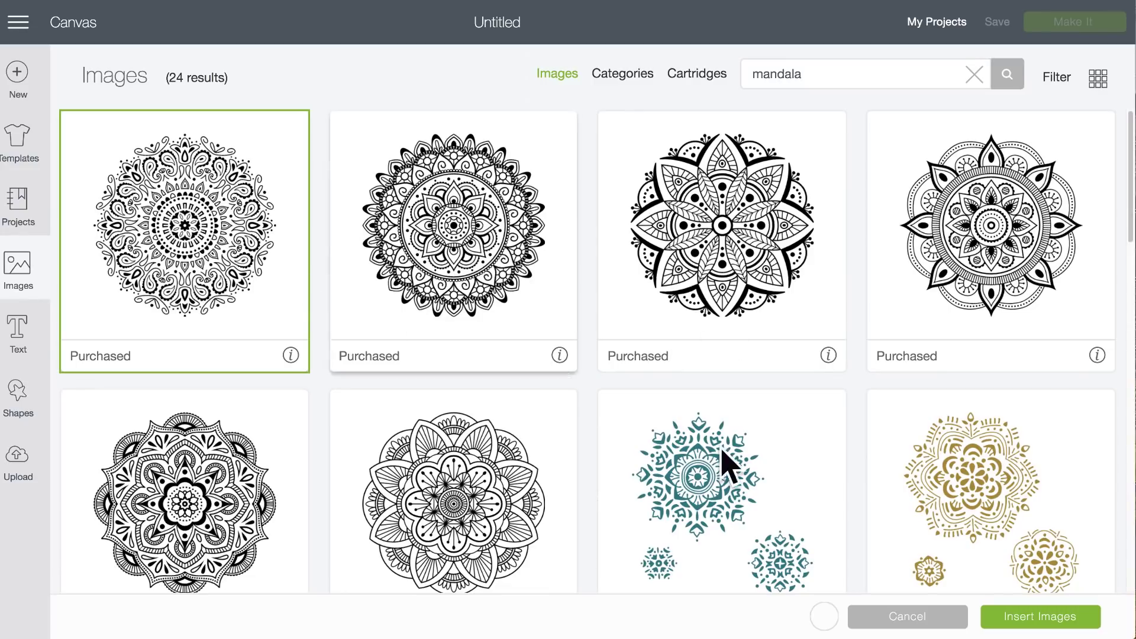
- Search the image library for "bunny", select the upright dark brown bunny silhouette, and insert it together with the mandala
double_click(830, 74)
type("b")
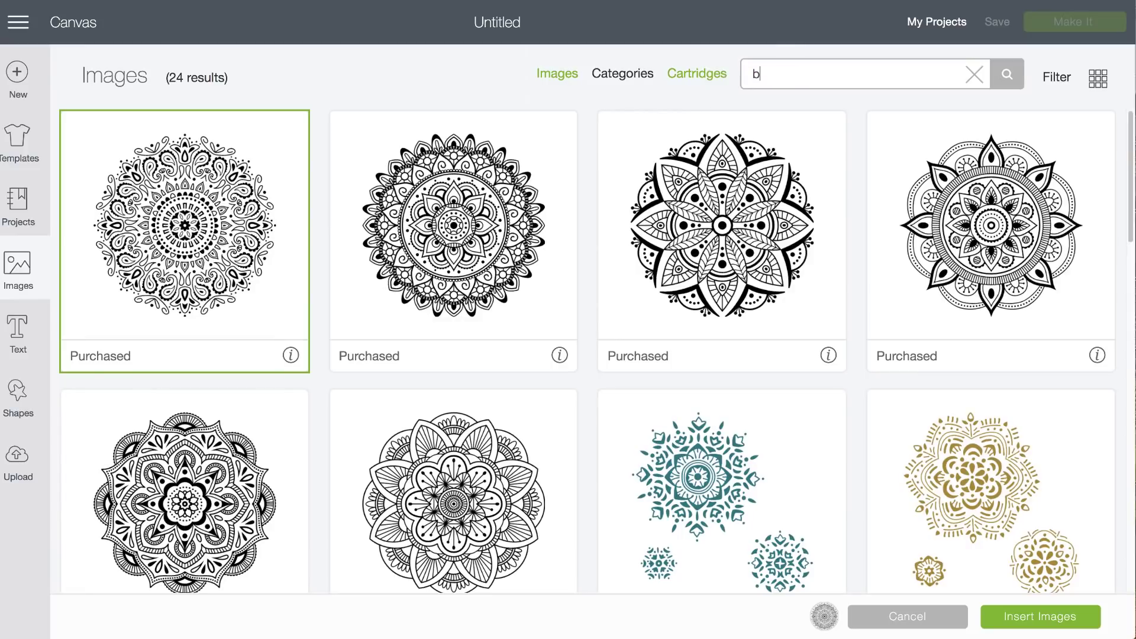
type("unny")
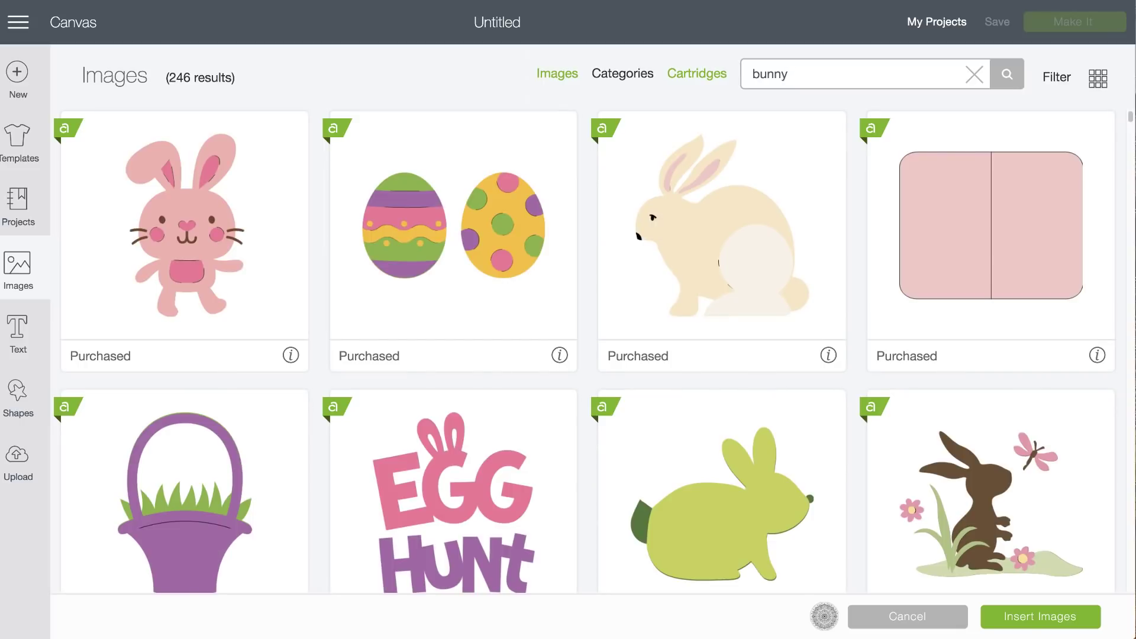
scroll(552, 317, "down", 14)
scroll(548, 302, "down", 20)
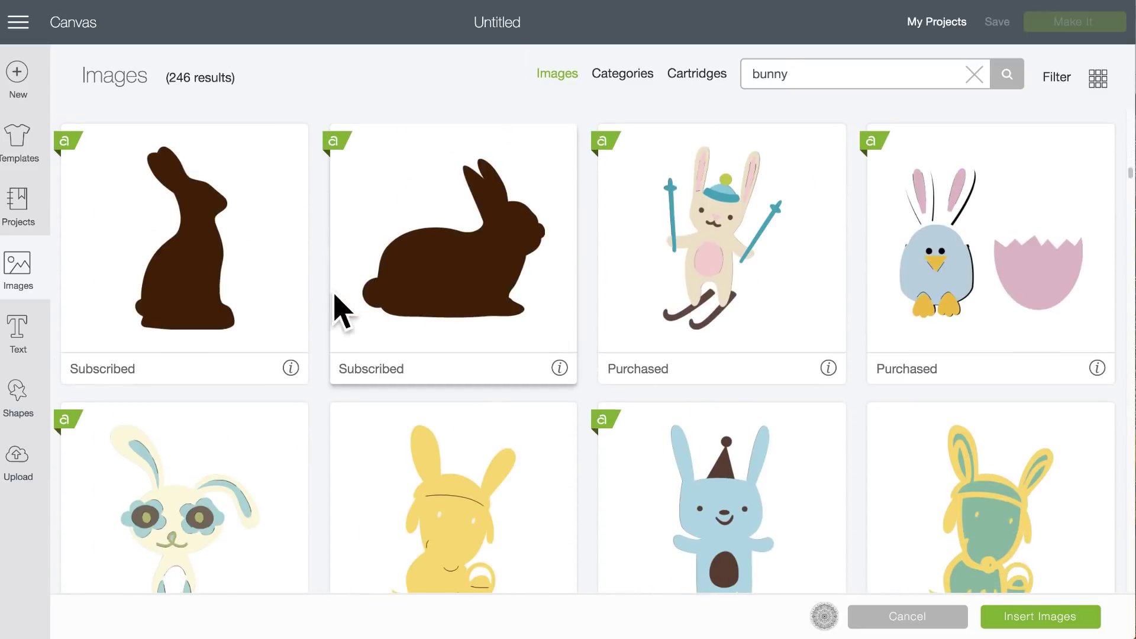
left_click(172, 278)
mouse_move(787, 628)
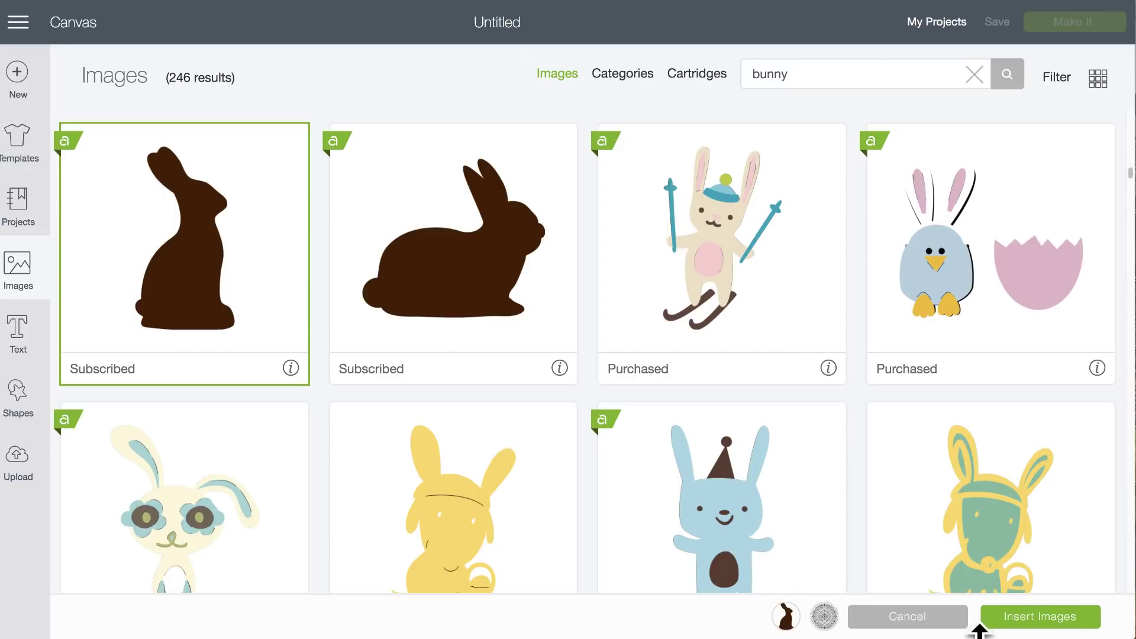
left_click(1085, 623)
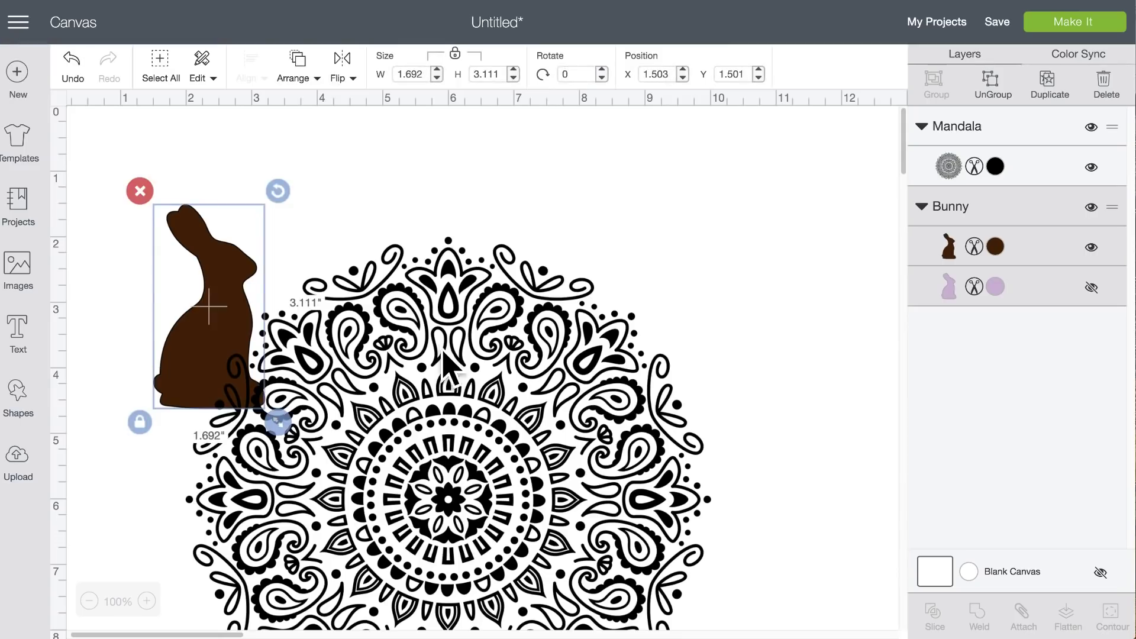
- Enlarge the brown bunny to nearly the mandala's height and arrange the two side by side, with the mandala at X 0, Y 1.486
left_click_drag(545, 437, 524, 332)
left_click_drag(231, 349, 337, 355)
left_click(246, 342)
left_click_drag(277, 424, 385, 619)
left_click_drag(253, 535, 581, 488)
left_click(814, 240)
left_click_drag(751, 162, 476, 278)
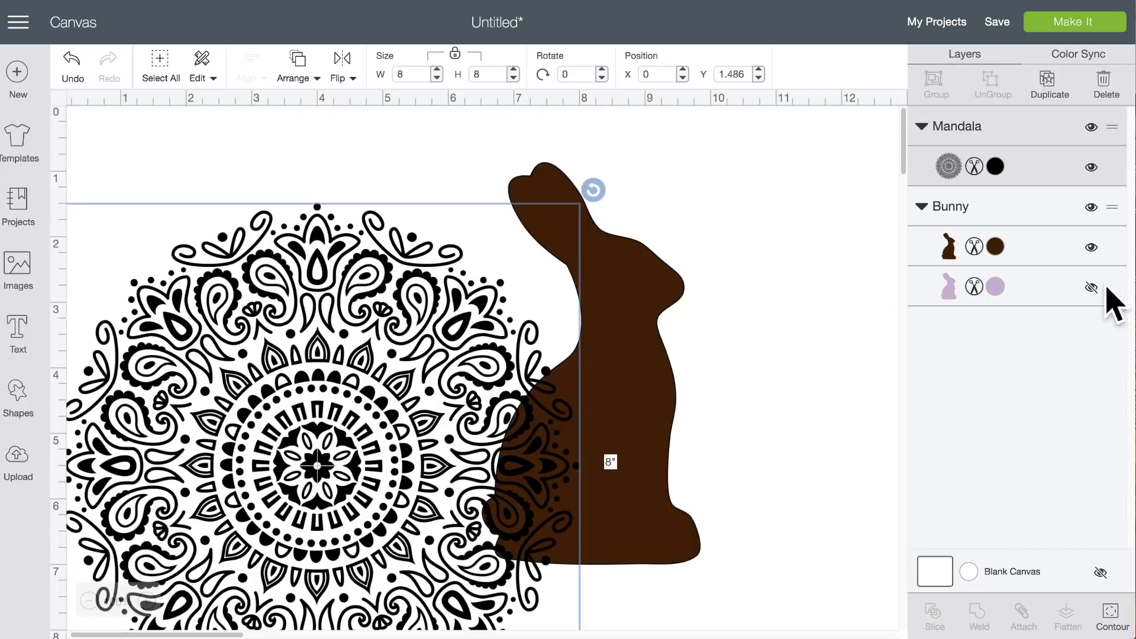
- Show the bunny's hidden lilac layer, duplicate that layer, and move the copy clear of the original to X 10.662, Y 0.499
left_click(1091, 287)
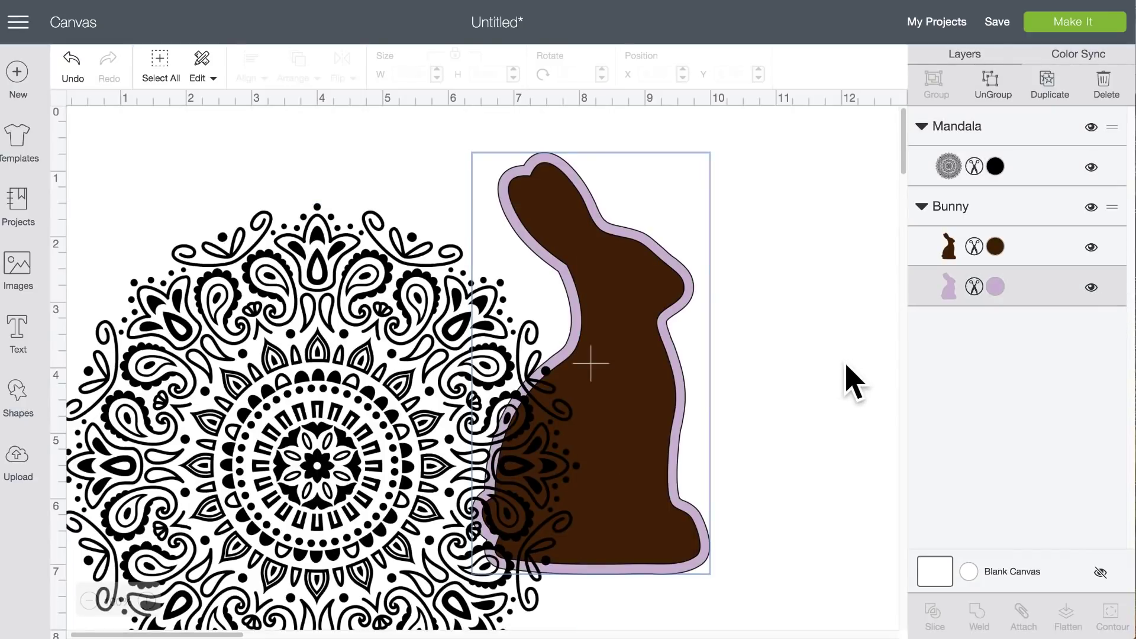
left_click(1047, 88)
left_click_drag(663, 384, 869, 373)
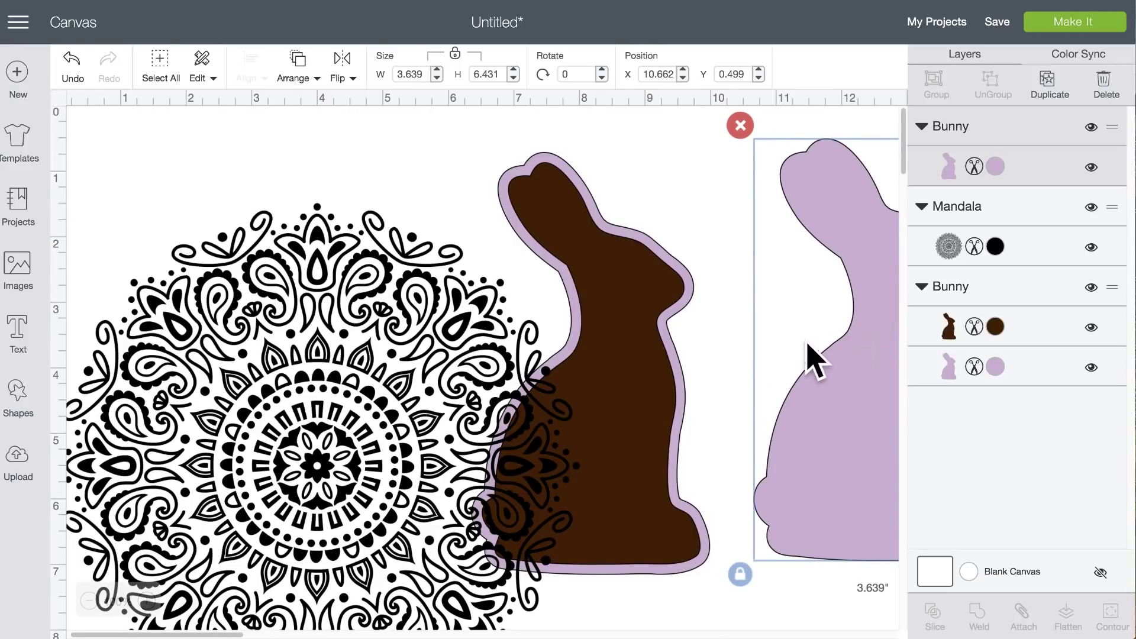
- Duplicate the complete two-layer brown and lilac bunny and move the copy over the spare lilac bunny
left_click(644, 278)
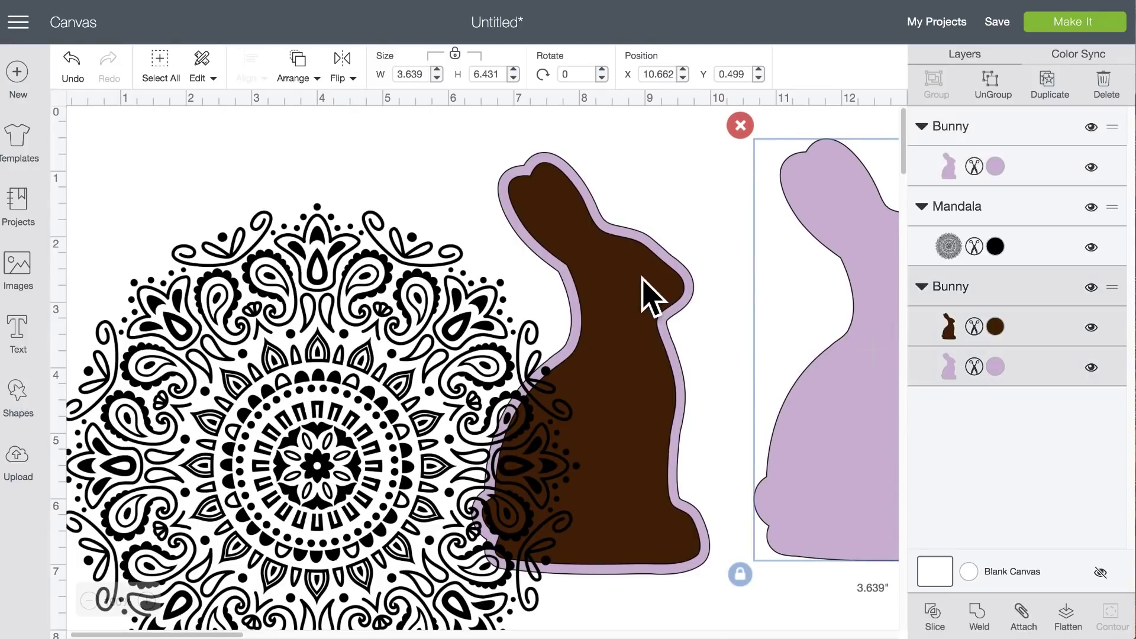
left_click(1047, 82)
left_click_drag(663, 399, 892, 337)
- Slice the original bunny's brown and lilac layers, place the brown piece on the mandala, and move the lilac pieces aside
left_click(631, 376)
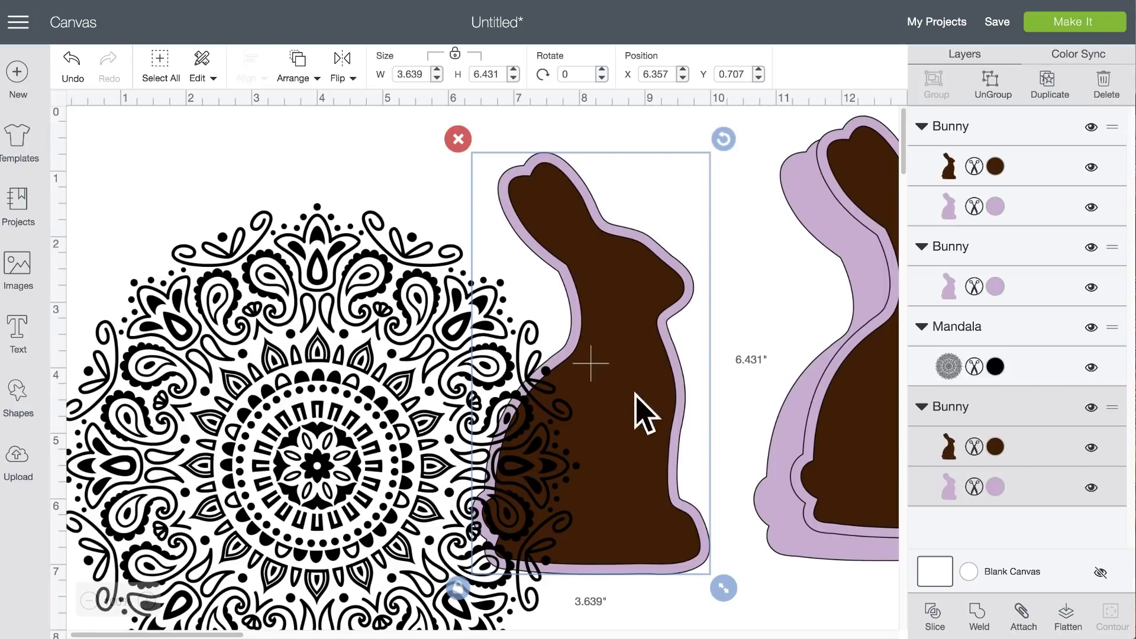
left_click(936, 615)
left_click(616, 357)
left_click_drag(616, 357, 401, 340)
left_click_drag(672, 342, 897, 355)
left_click_drag(580, 331, 825, 304)
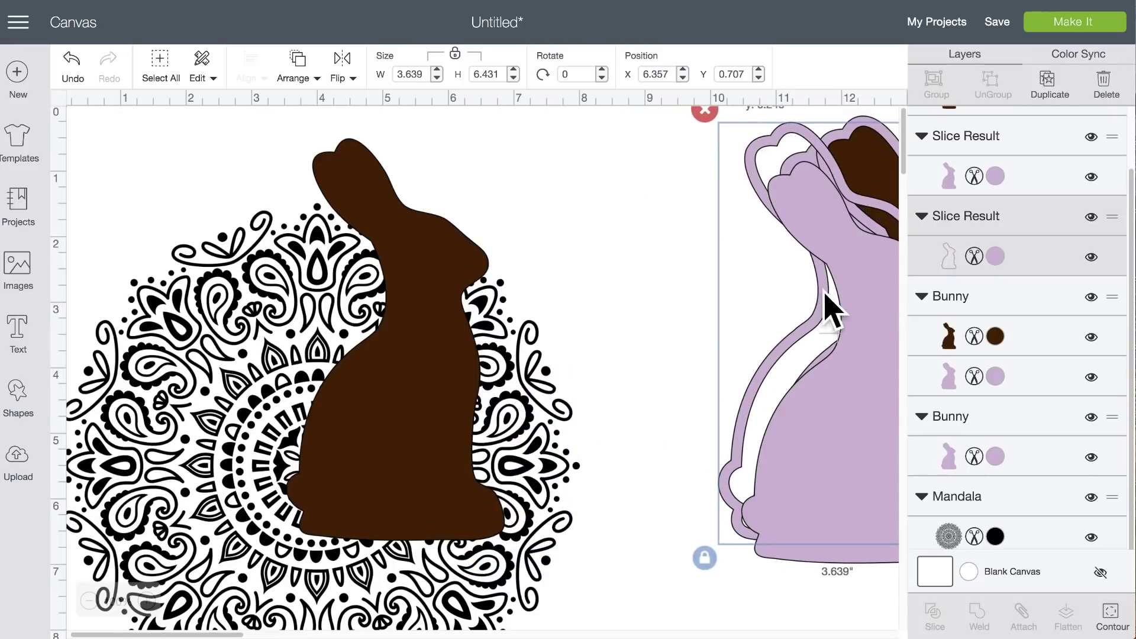
- Position the brown bunny at X 3.184, Y 2.237 over the mandala at X 0, Y 1.583, and slice the two together
left_click_drag(387, 408, 368, 520)
scroll(616, 588, "down", 5)
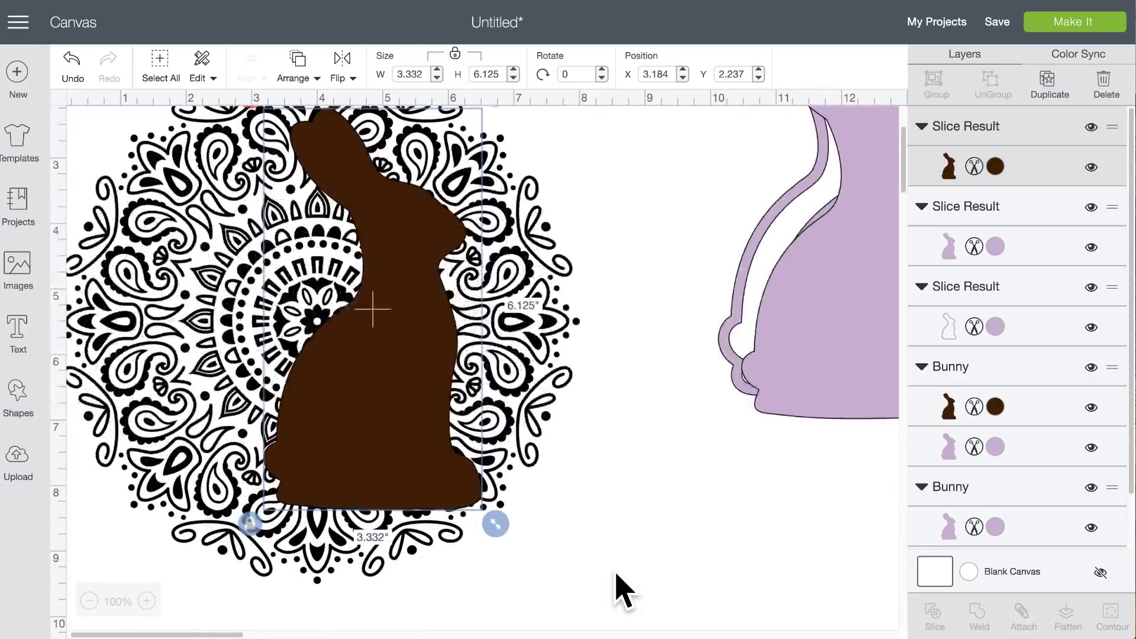
mouse_move(565, 157)
left_mouse_down()
mouse_move(406, 279)
mouse_move(558, 165)
left_mouse_up()
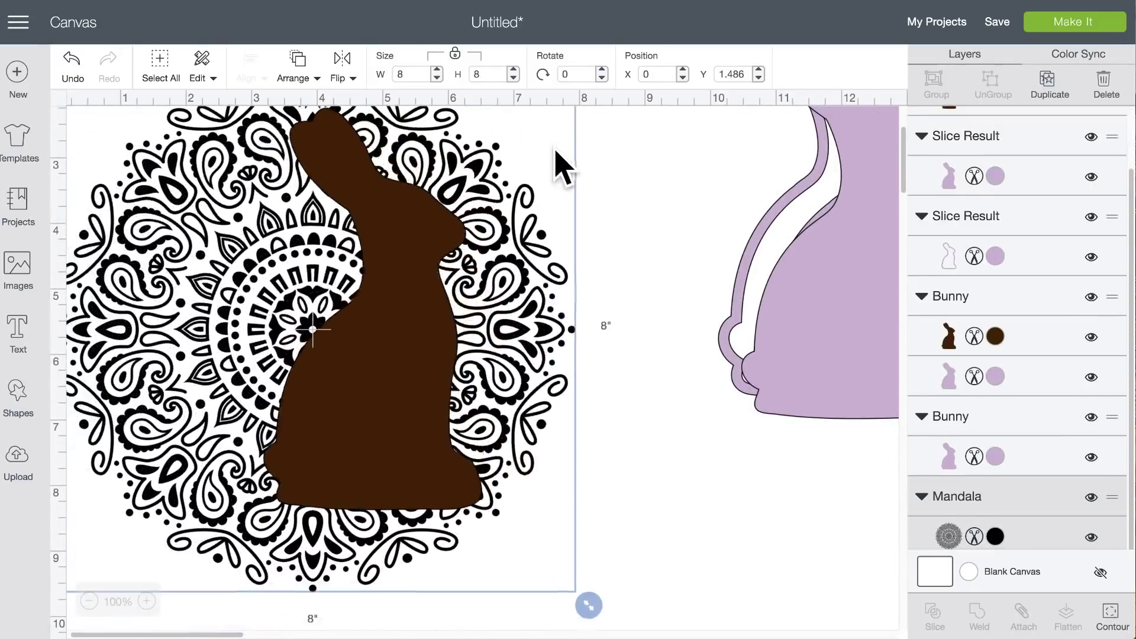
left_click(654, 483)
left_click_drag(713, 491, 294, 379)
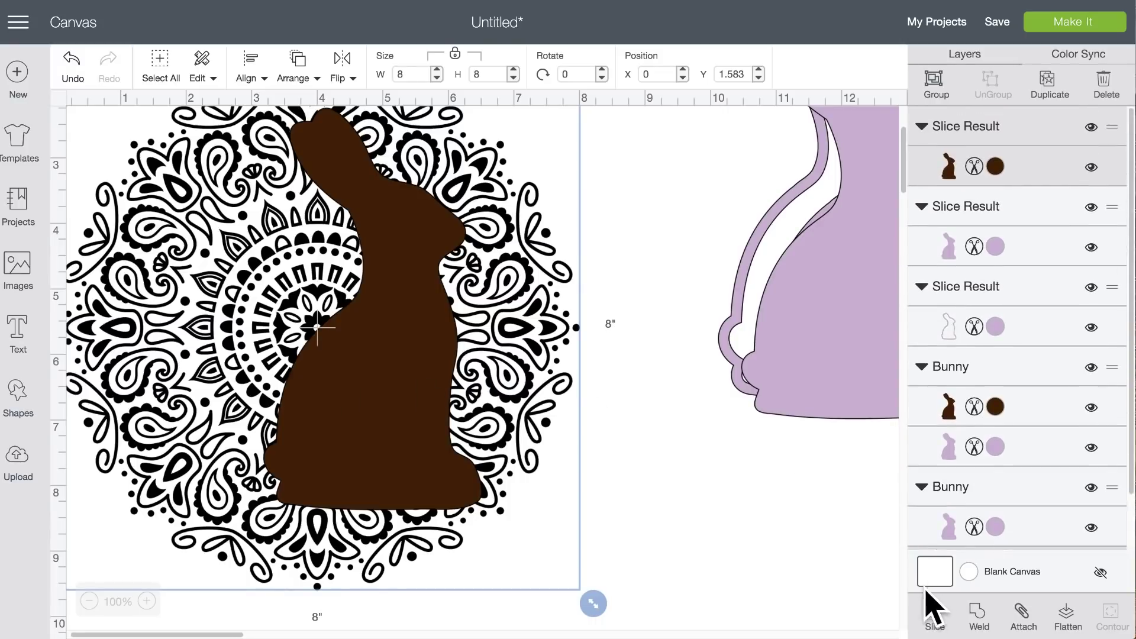
left_click(935, 616)
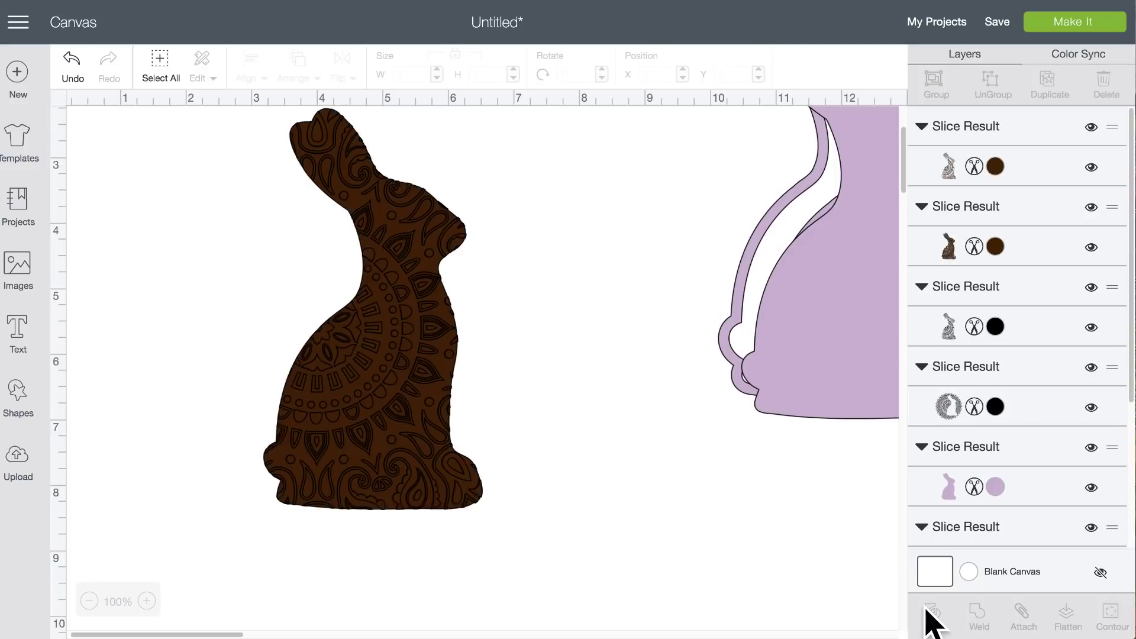
- Pull the brown mandala-patterned bunny slice off the mandala and place it at X 8.149, Y 2.973
left_click_drag(393, 337, 691, 352)
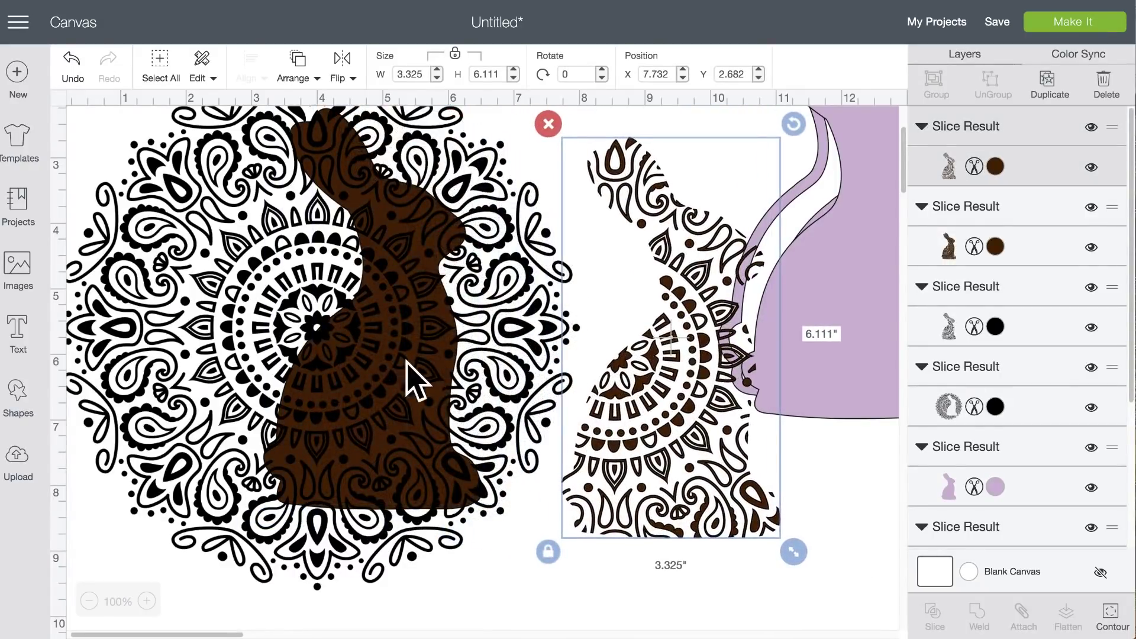
scroll(392, 363, "right", 5)
scroll(390, 365, "right", 3)
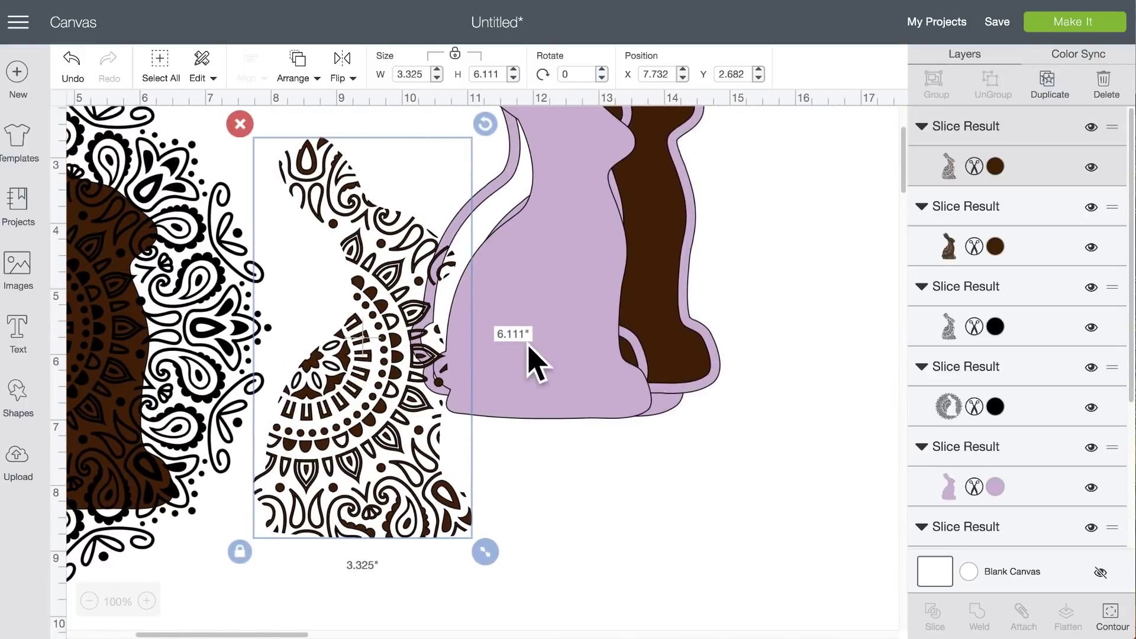
left_click_drag(346, 445, 369, 465)
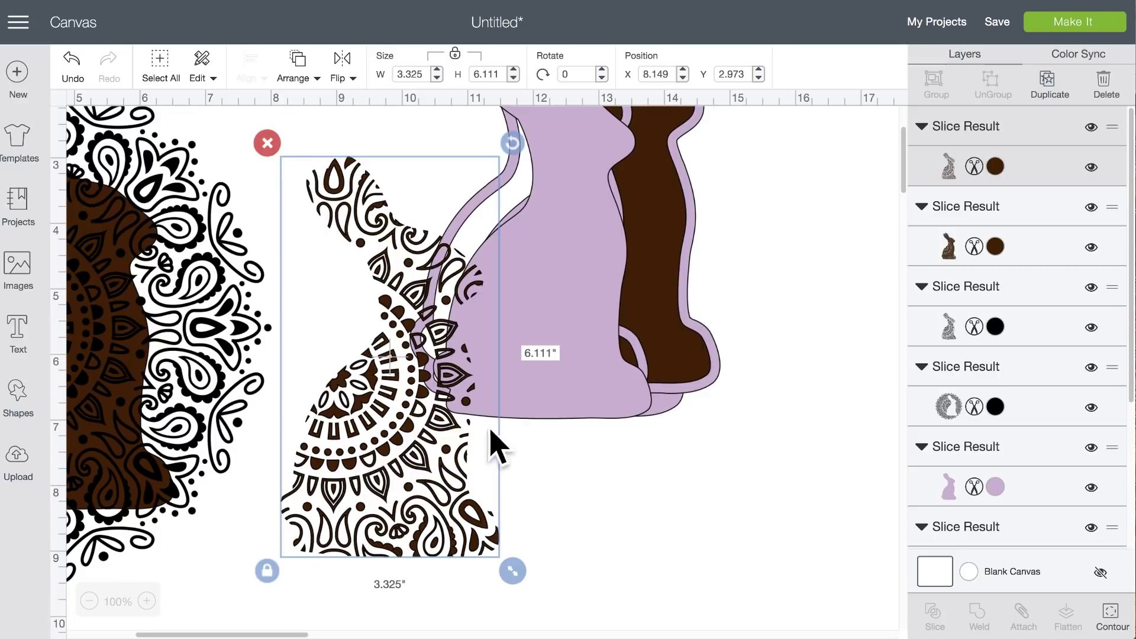
- Place the patterned slice on a solid lilac bunny at X 10.592, Y 2.541, and move the two-layer bunny to X 14.926, Y 2.763
left_click_drag(566, 365, 495, 325)
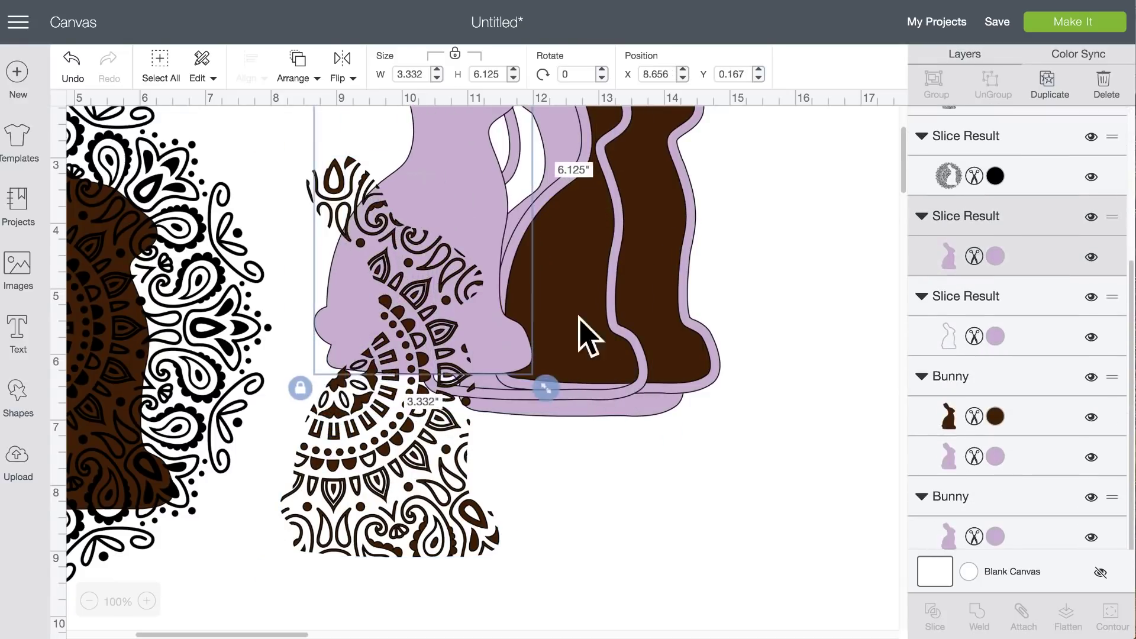
left_click_drag(679, 338, 835, 568)
left_click_drag(587, 347, 595, 480)
left_click_drag(327, 510, 504, 491)
left_click_drag(444, 406, 274, 317)
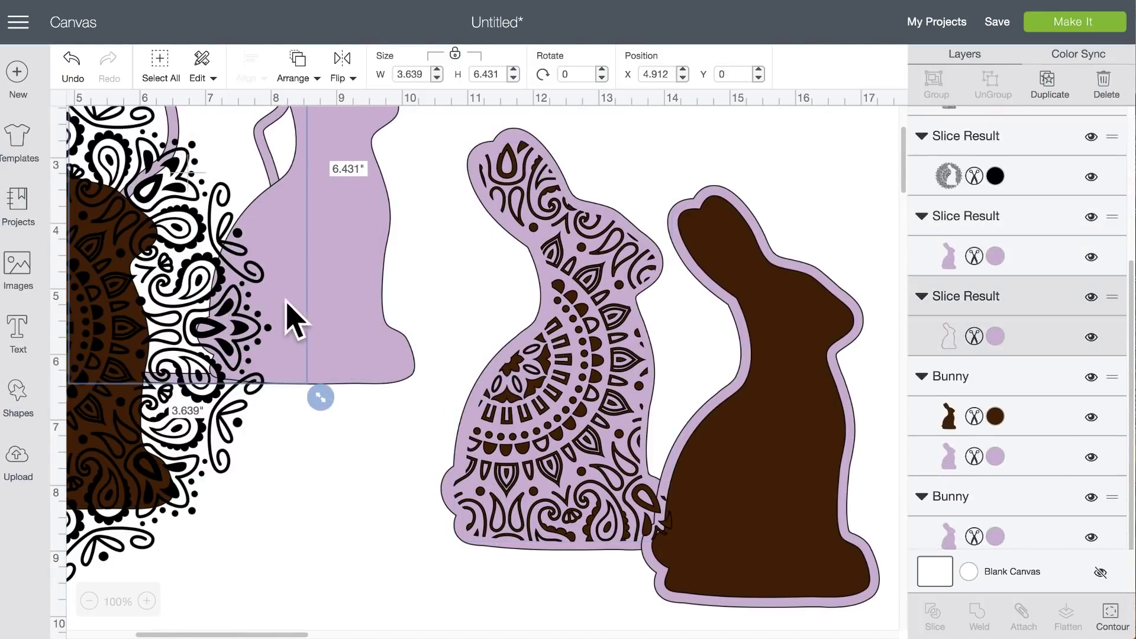
left_click_drag(817, 355, 822, 296)
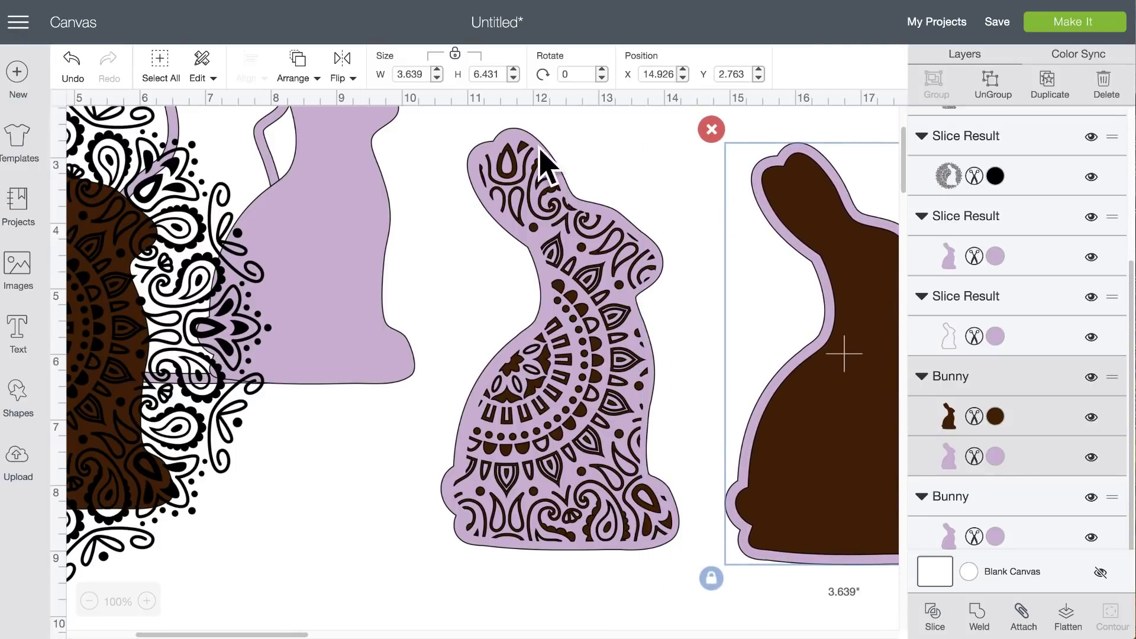
- Center the brown mandala pattern on the lilac bunny beneath it and slice the two shapes
left_click(596, 161)
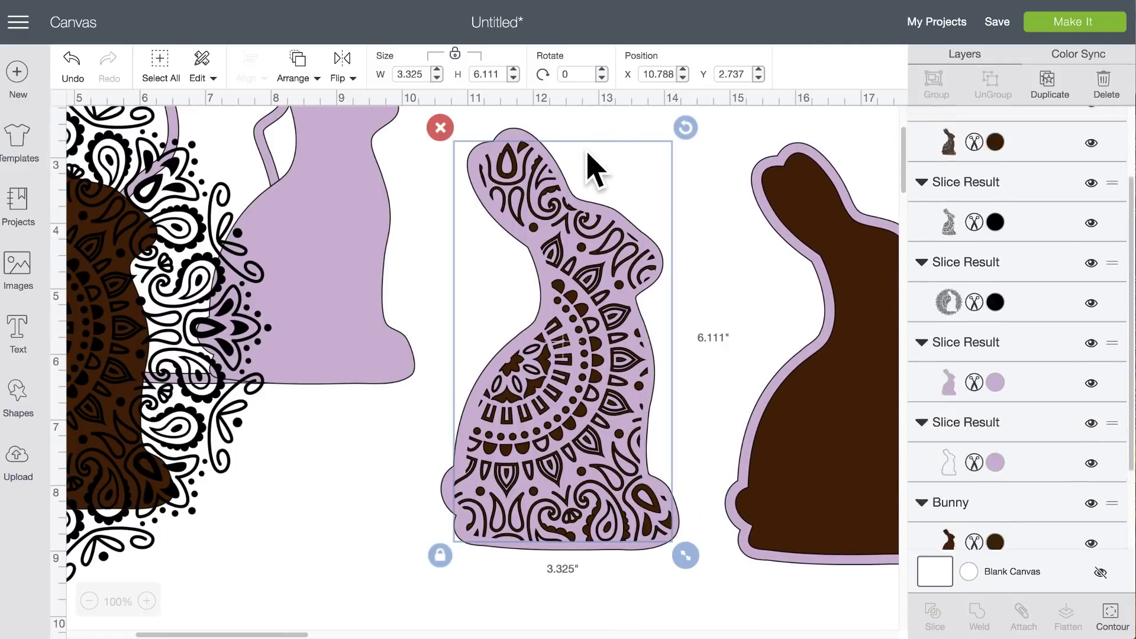
left_click(556, 120)
left_click_drag(550, 110, 618, 381)
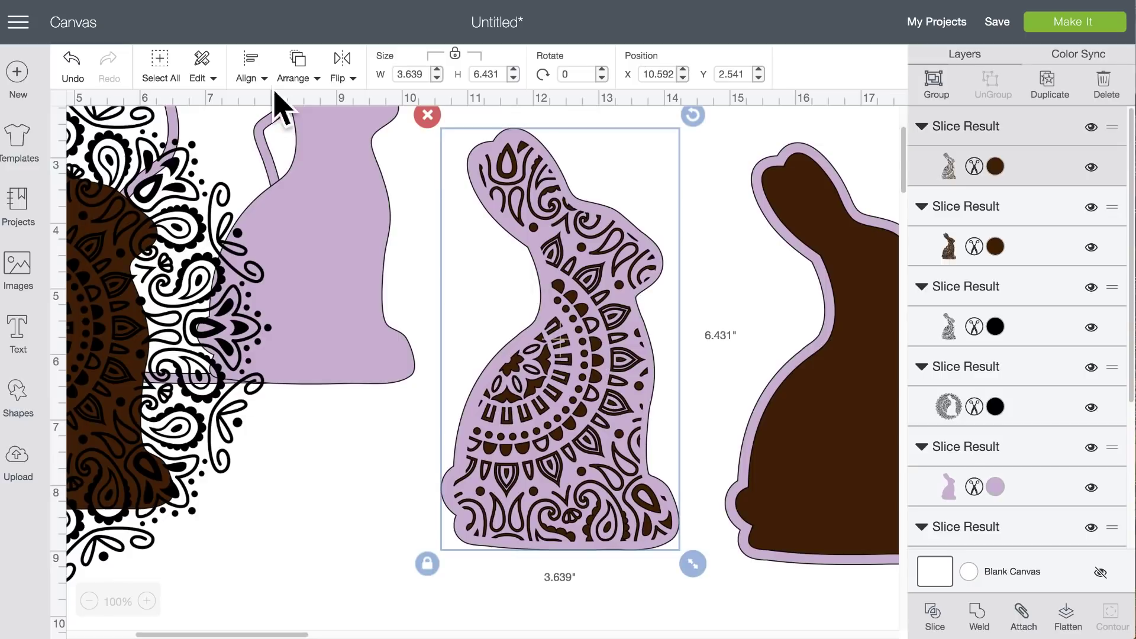
left_click(248, 60)
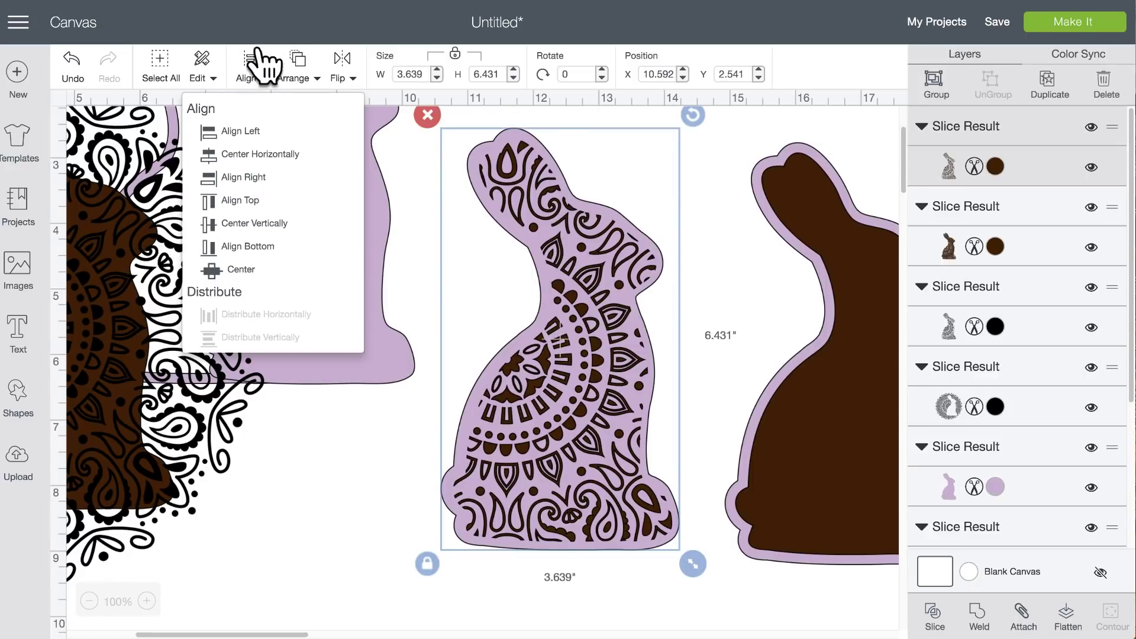
left_click(249, 266)
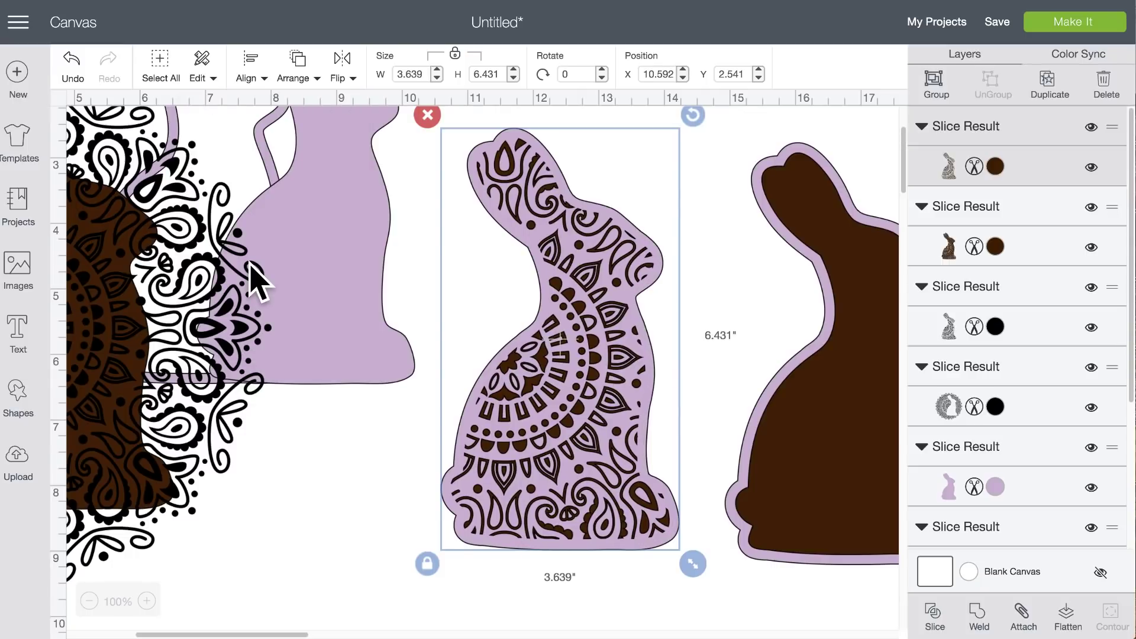
left_click(935, 619)
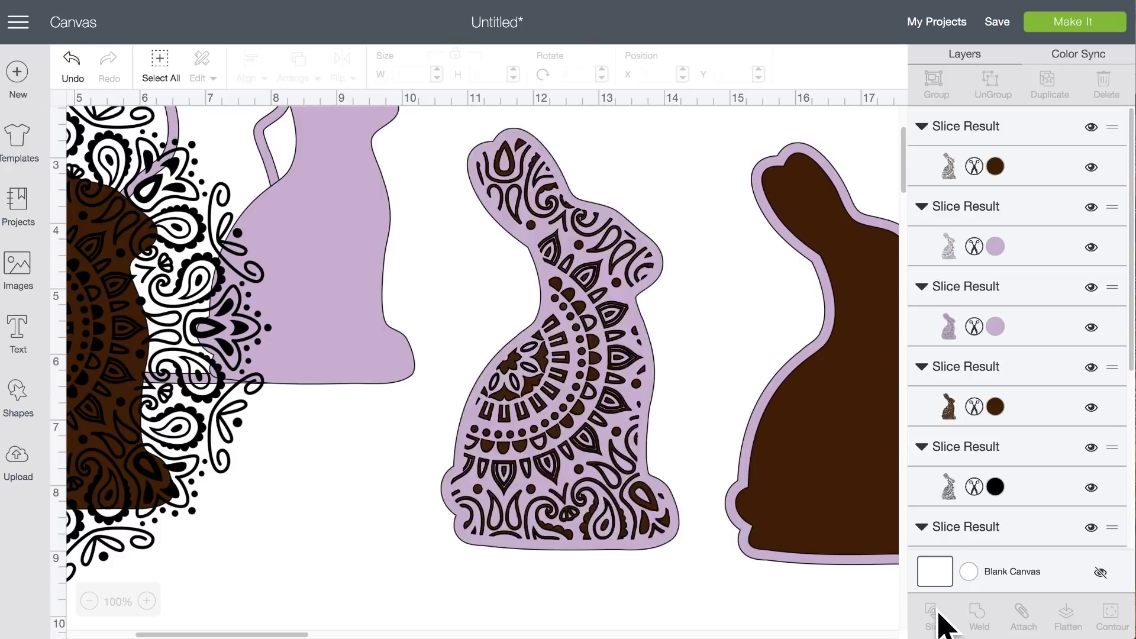
- Move the cut-out pattern pieces away and place the lilac bunny with the mandala cutouts at X 11.315, Y 1.832
left_click_drag(596, 355, 351, 478)
left_click(634, 406)
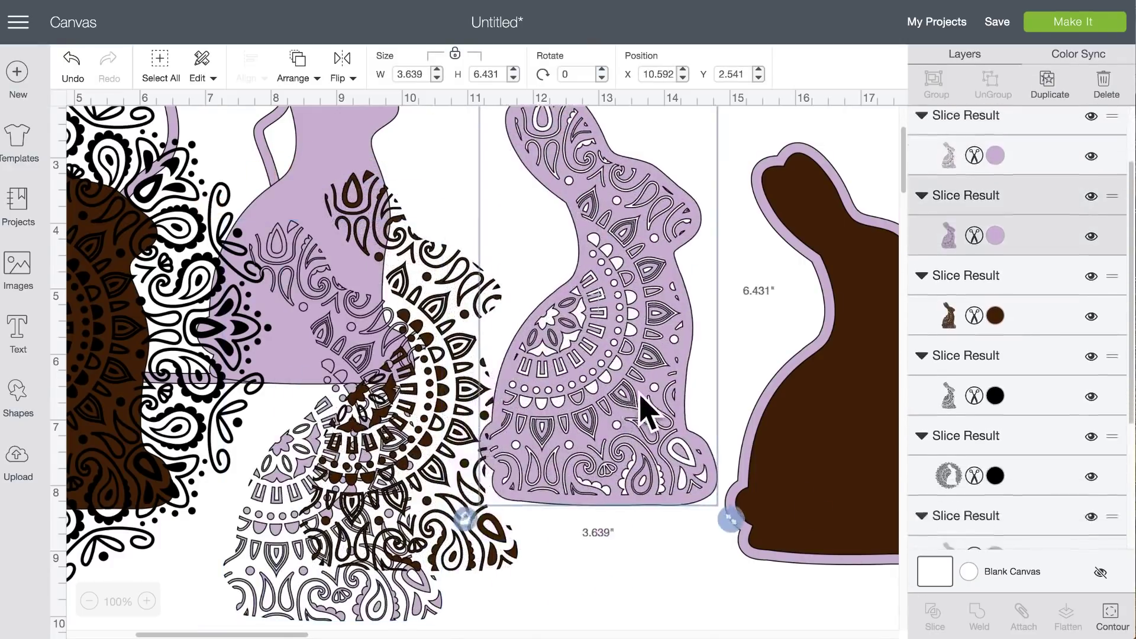
left_click_drag(630, 393, 625, 397)
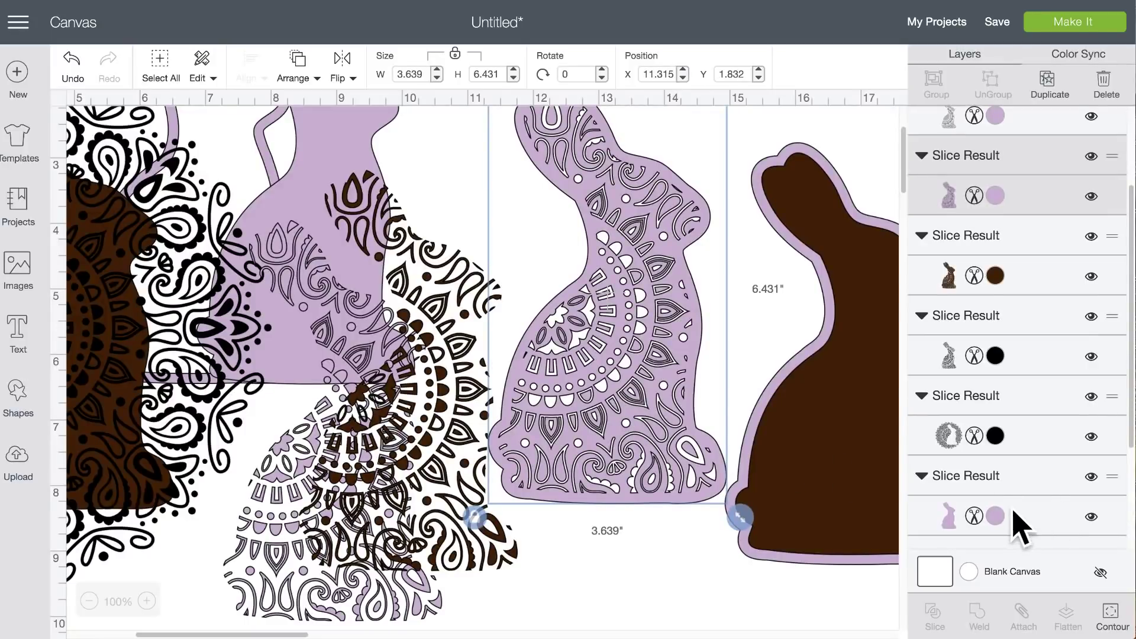
- Recolor the lilac bunny with the mandala cutouts to the project's dark brown, #431C00
left_click(996, 197)
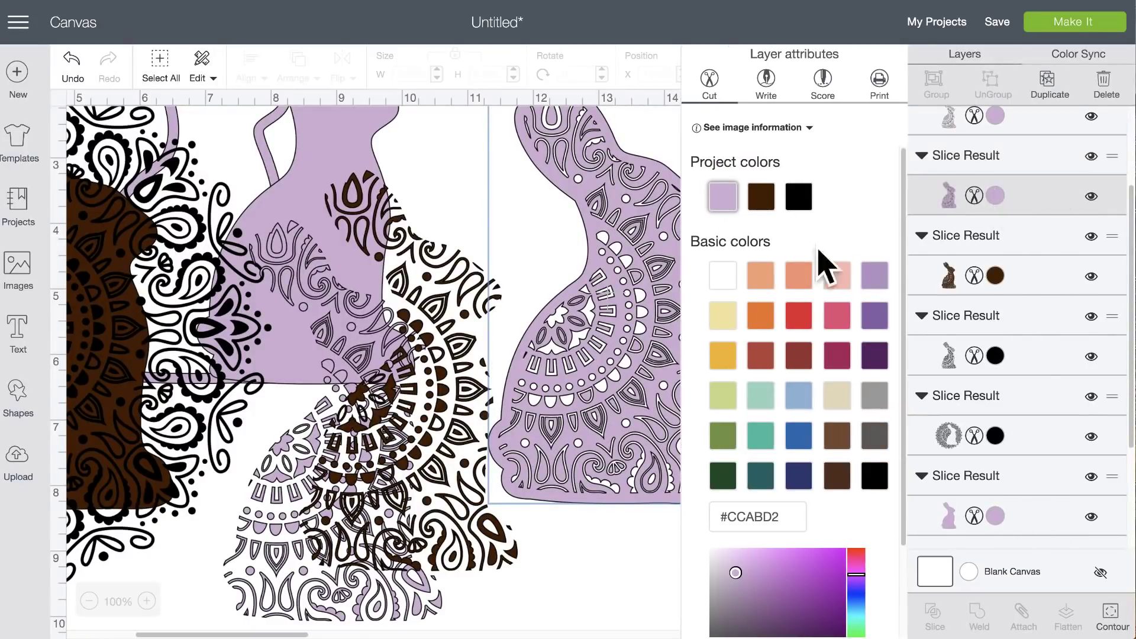
left_click(757, 202)
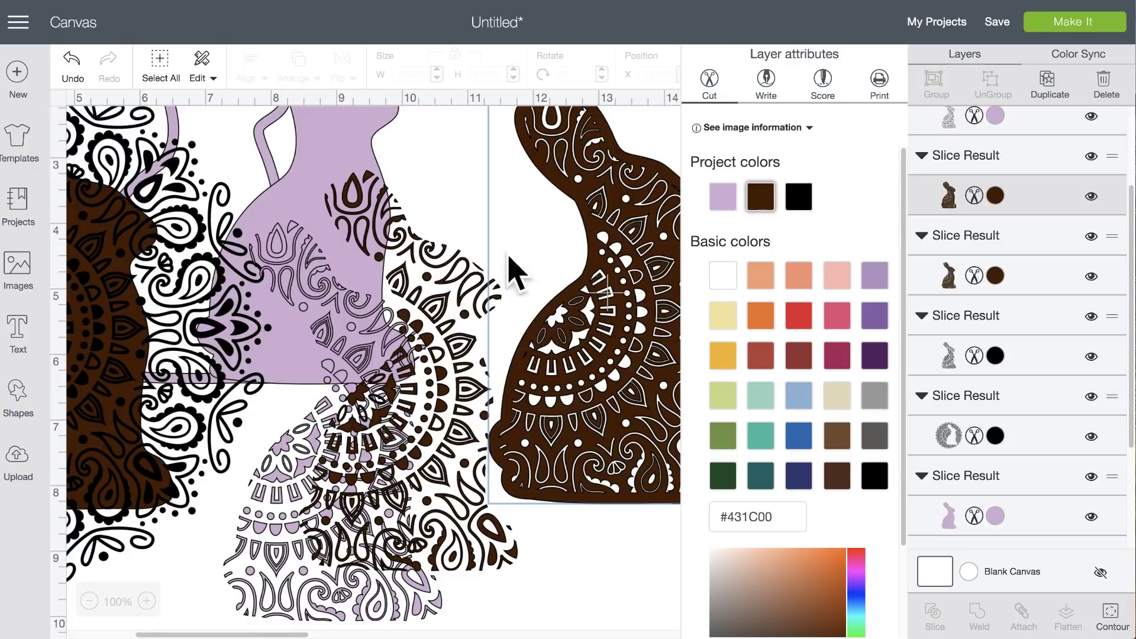
left_click(464, 203)
left_click(464, 203)
- Separate the brown cutout bunny from the brown pattern piece, and move the lilac pattern piece to X 5.124, Y 4.951
left_click_drag(636, 352, 825, 299)
left_click_drag(435, 437, 540, 350)
left_click_drag(373, 449, 228, 508)
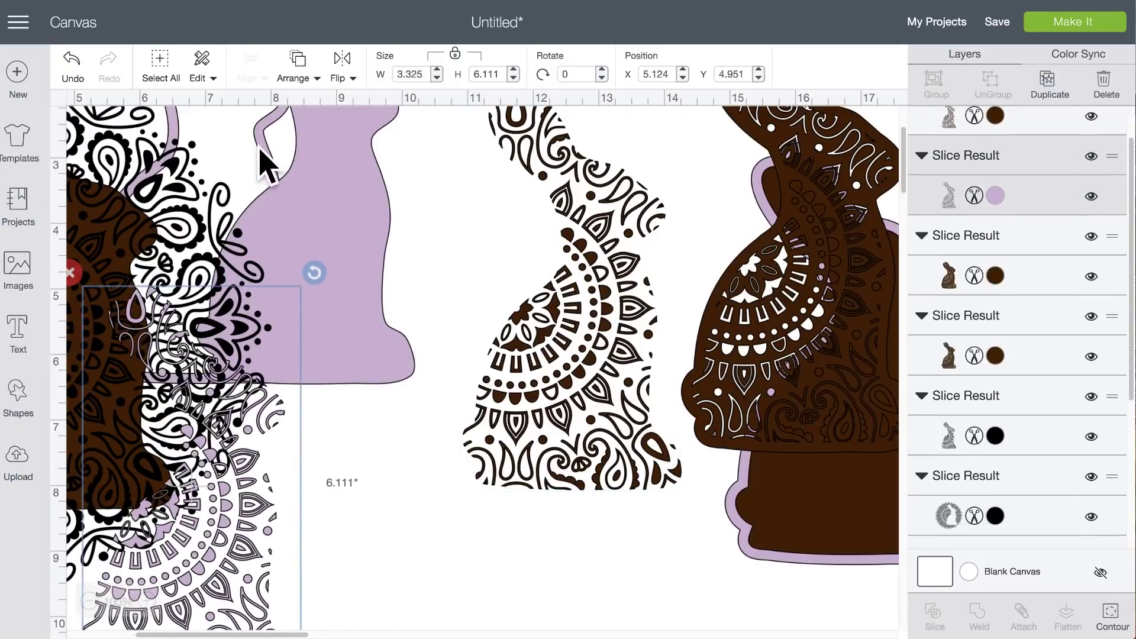
- Clear the pieces covering the thin lilac bunny outline, place the outline around the brown mandala pattern, and select both
left_click_drag(270, 159, 147, 233)
left_click_drag(274, 165, 398, 239)
left_click_drag(254, 387, 275, 406)
left_click_drag(266, 207, 653, 307)
left_click(362, 279)
left_click_drag(363, 272, 644, 403)
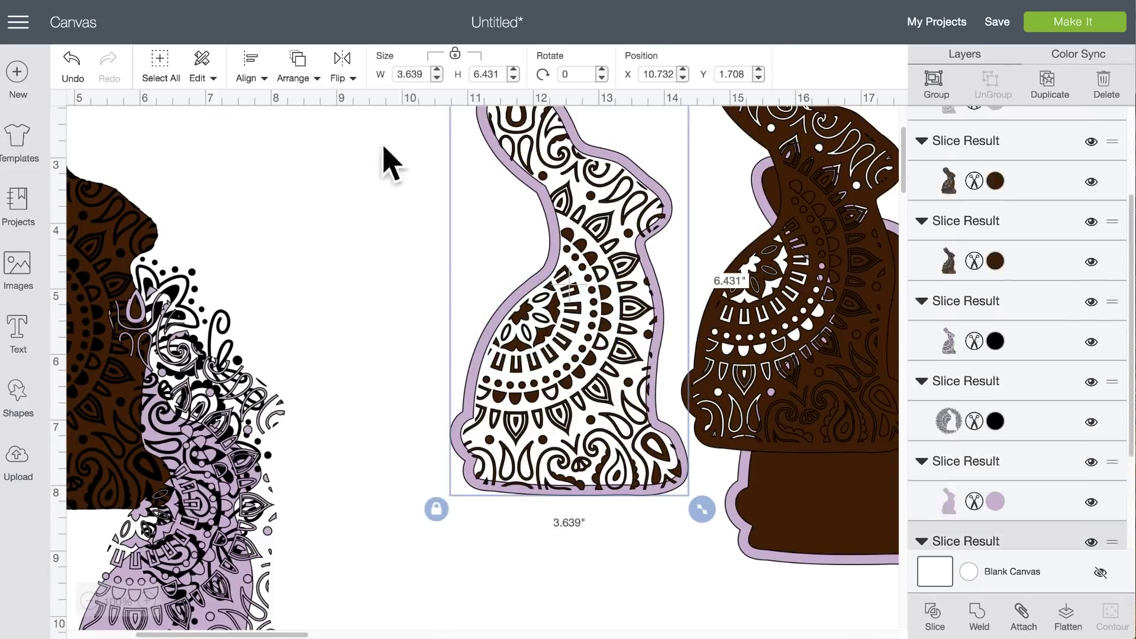
- Center the brown mandala pattern inside the lilac outline and weld them into one shape
left_click(254, 67)
left_click(242, 266)
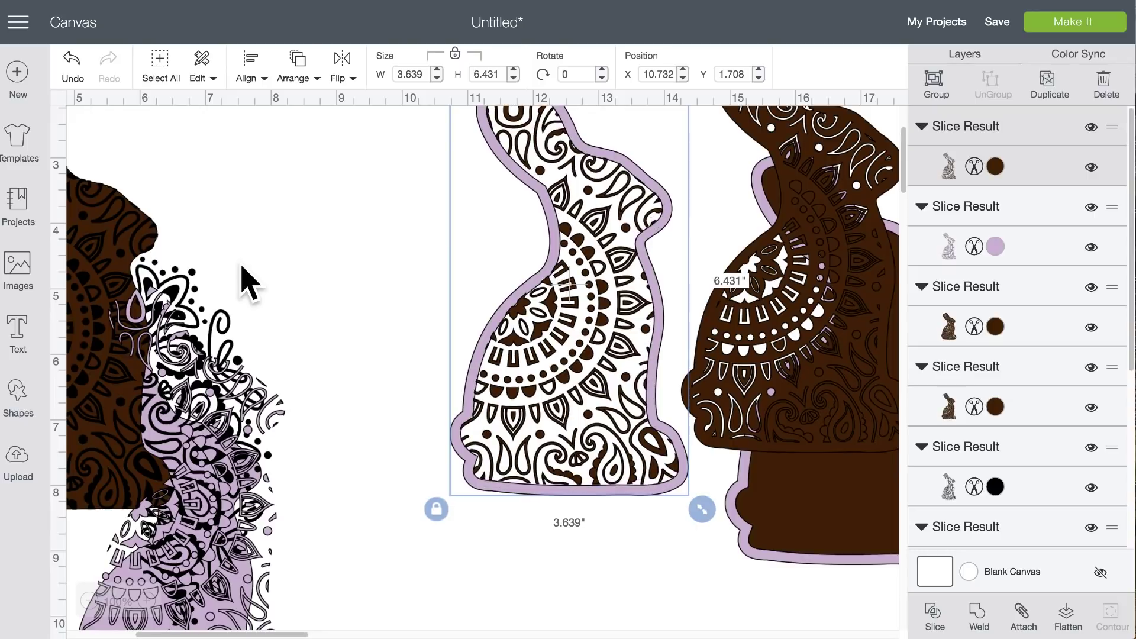
left_click(979, 615)
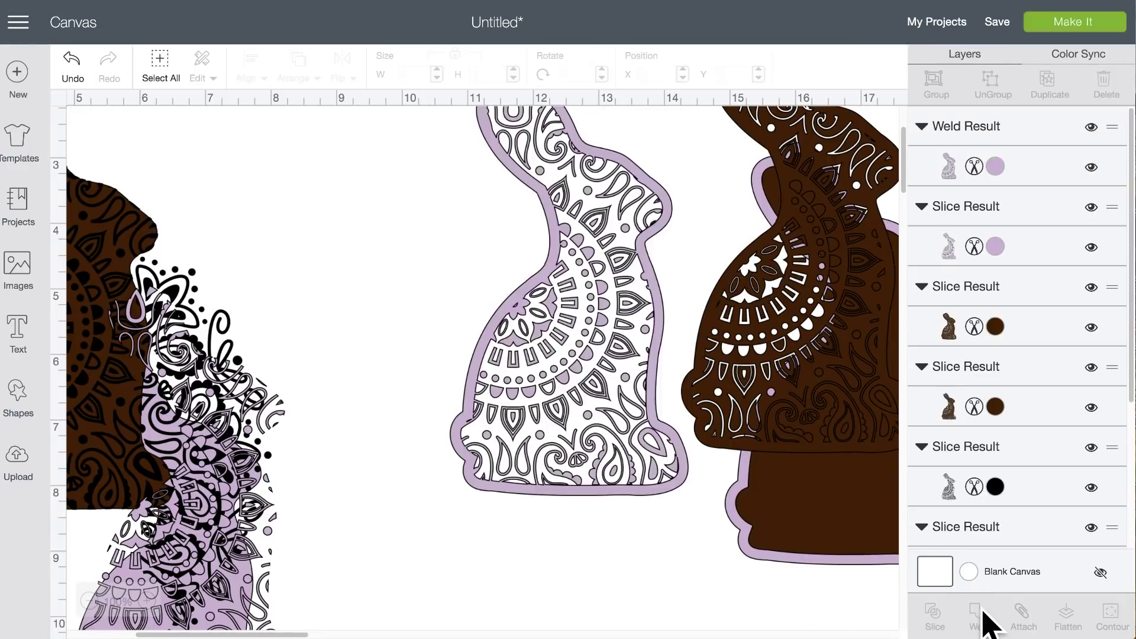
left_click(995, 247)
left_click(610, 234)
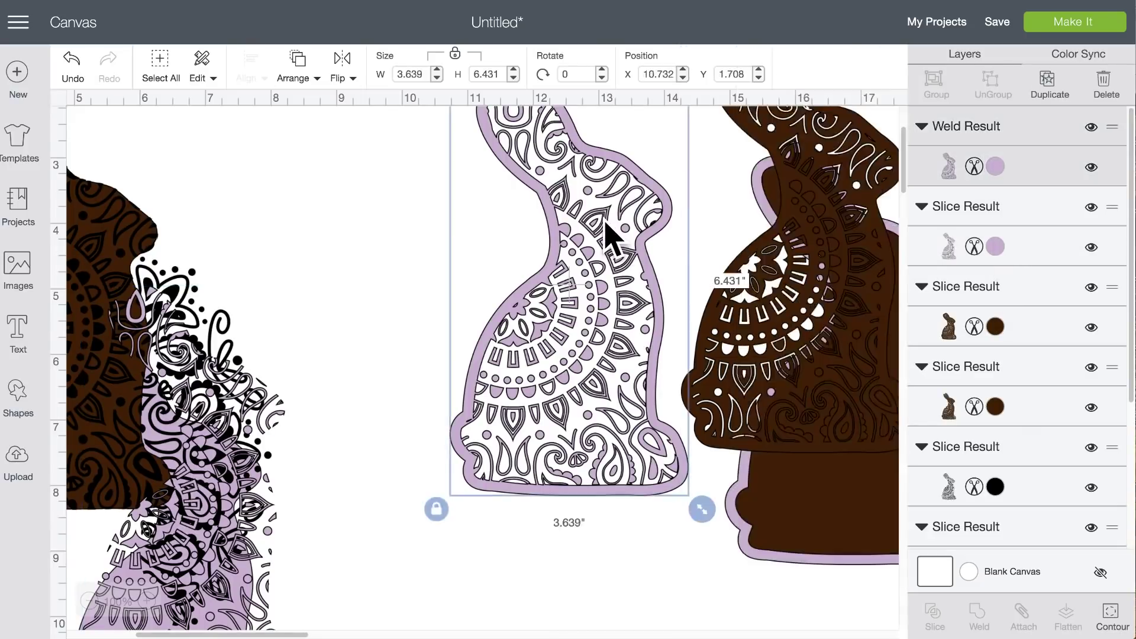
- Recolor the welded mandala bunny to the project's dark brown and move it to X 9.468, Y 2.681
left_click(994, 168)
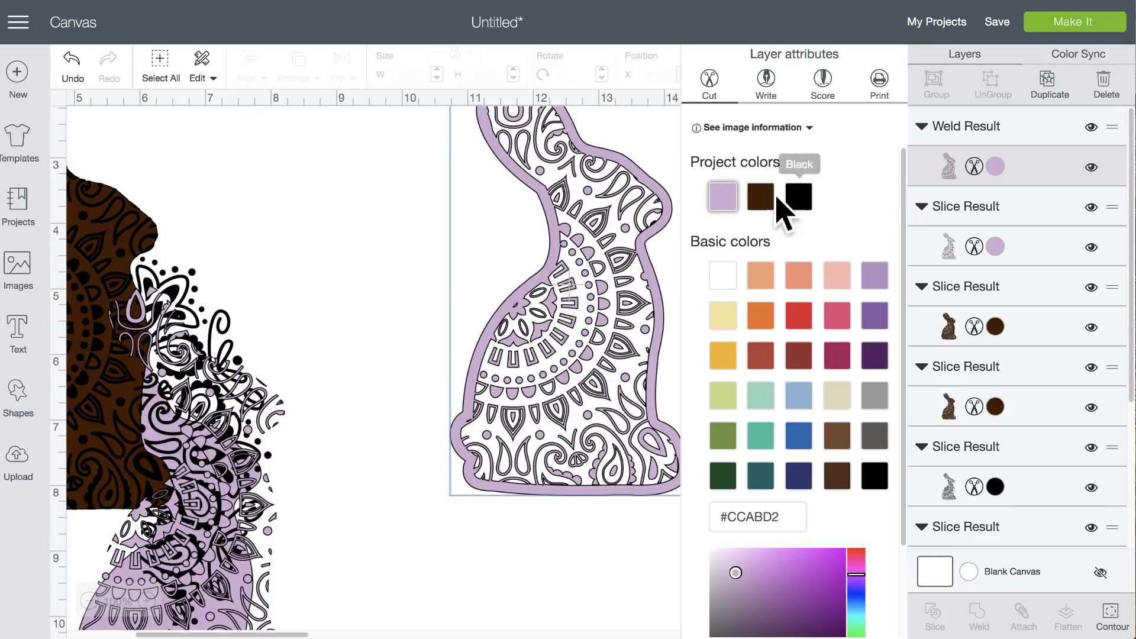
left_click(760, 196)
left_click_drag(642, 274, 558, 281)
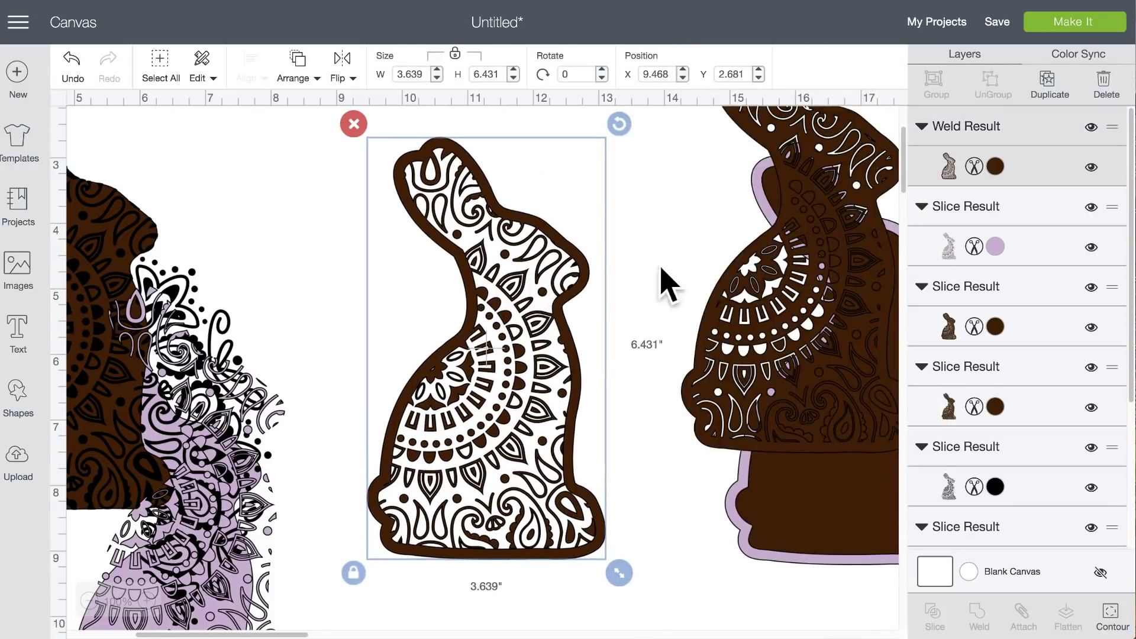
- Place the outlined and cutout brown bunnies side by side, the cutout one at X 11.648, Y 3.624, and move the lilac pattern to X 10.499, Y 6.076
scroll(523, 290, "down", 4)
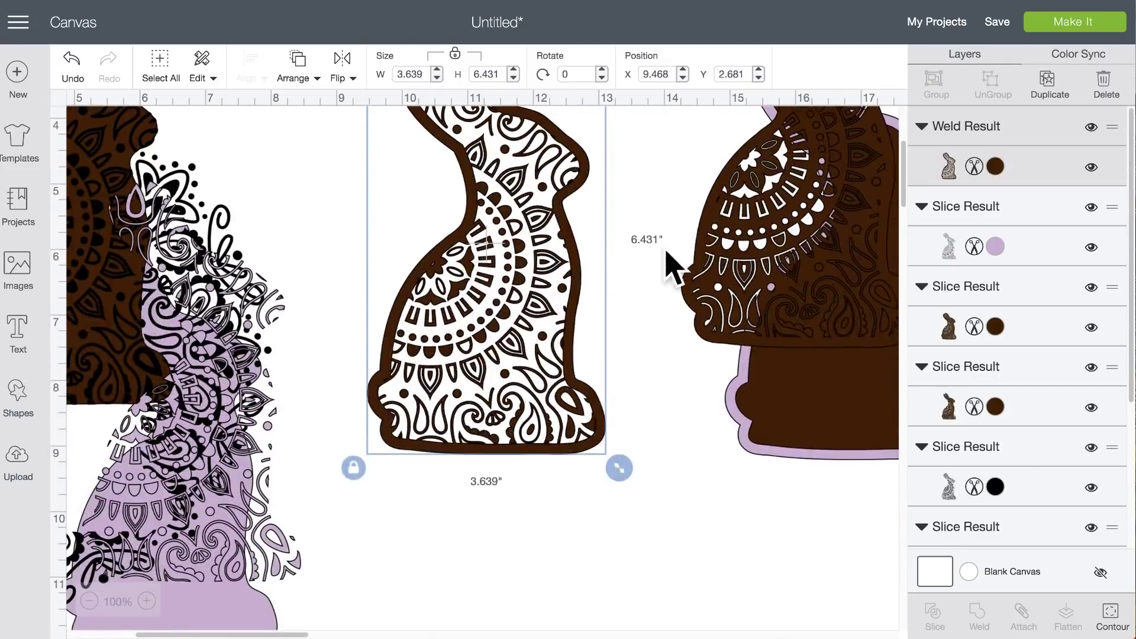
left_click_drag(718, 253, 642, 334)
left_click_drag(432, 294, 391, 302)
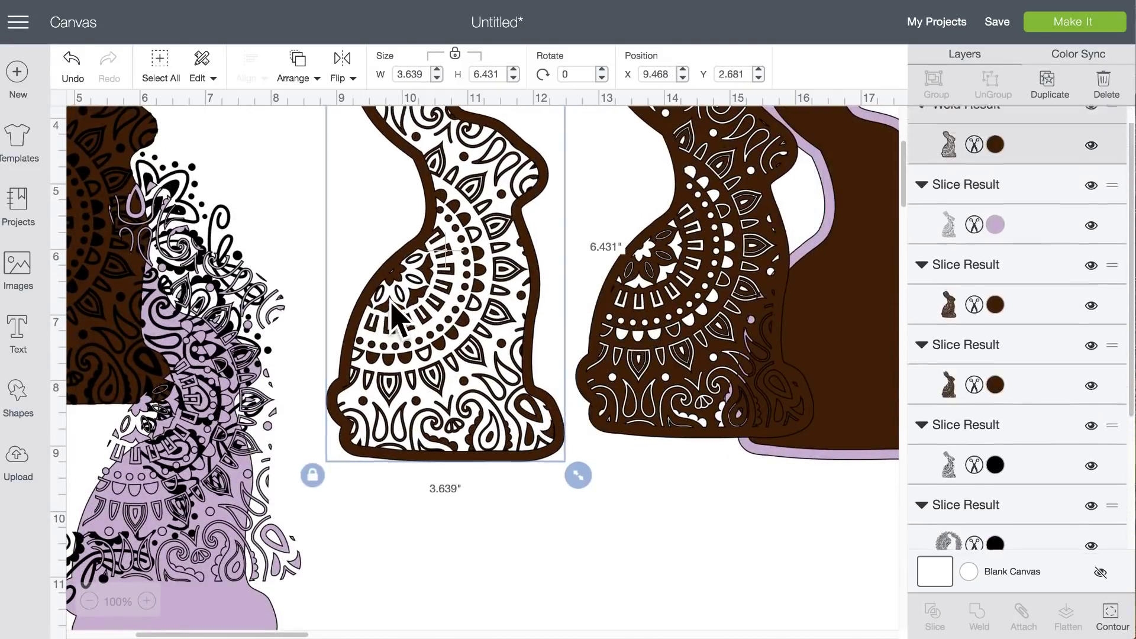
left_click_drag(687, 306, 640, 331)
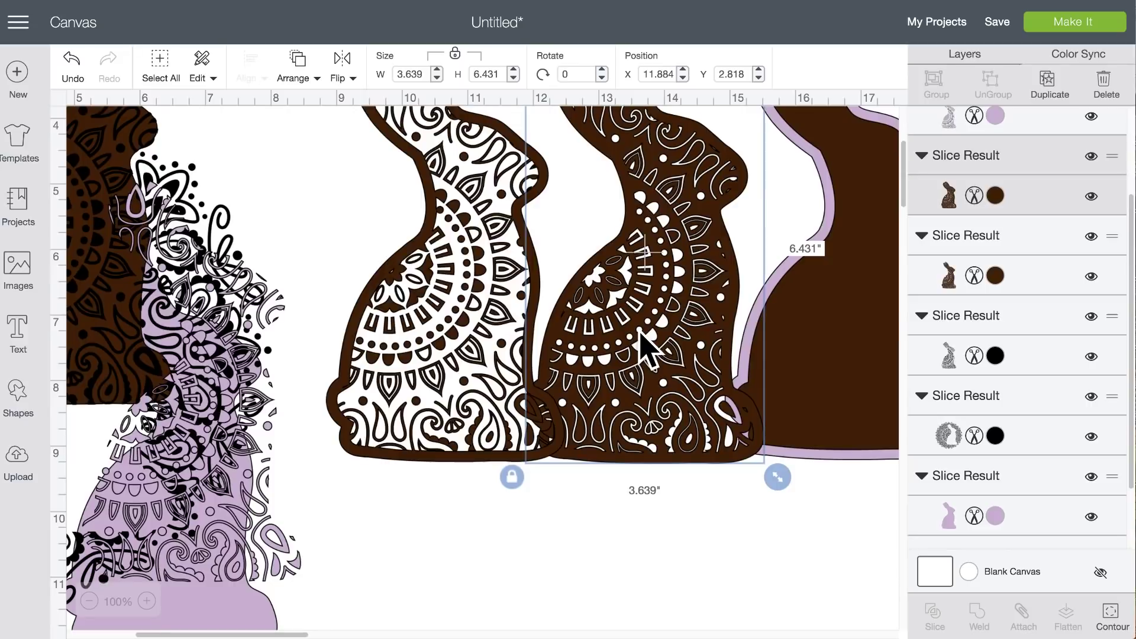
left_click_drag(479, 337, 438, 336)
left_click_drag(622, 331, 649, 414)
left_click_drag(433, 303, 446, 381)
left_click_drag(654, 368, 617, 319)
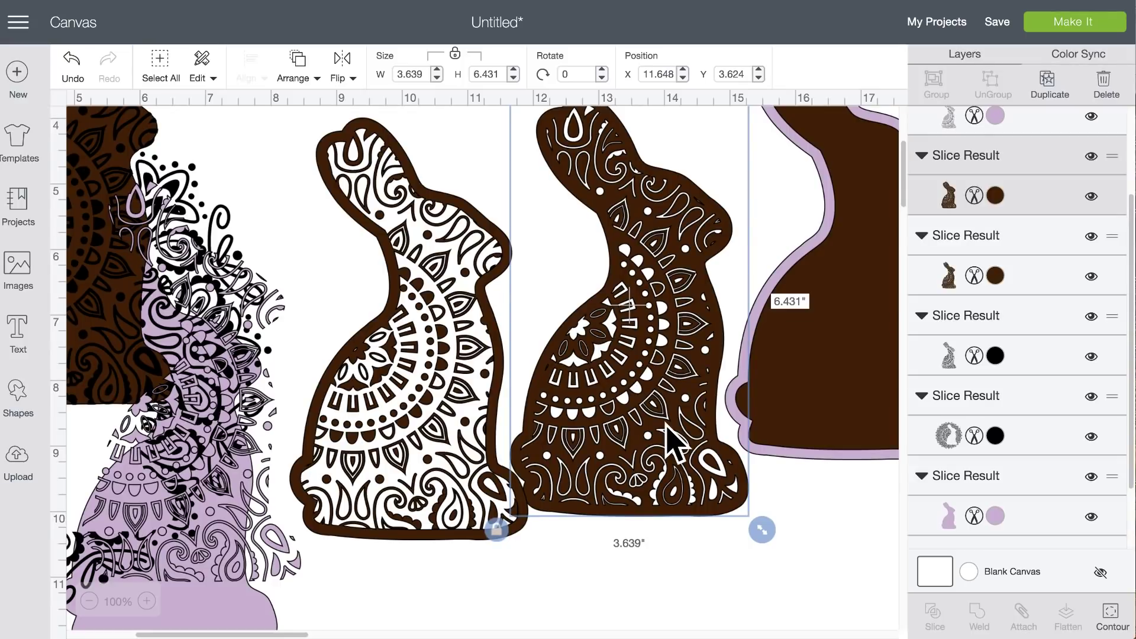
left_click_drag(260, 583, 590, 636)
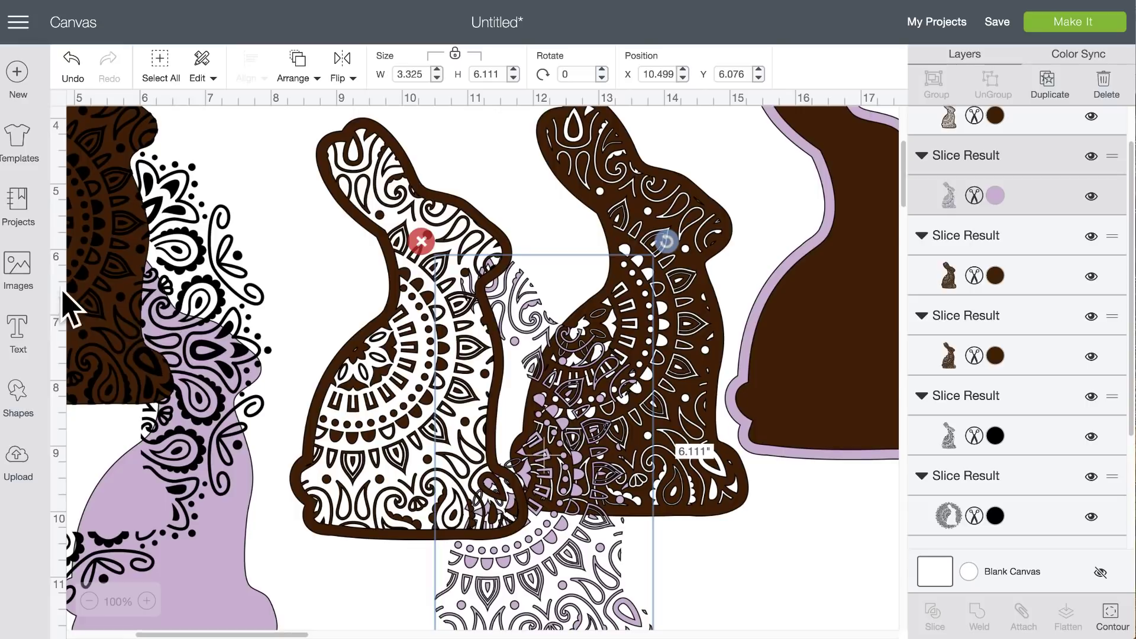
- Search the image library for "elephant" and choose the walking elephant with a teal front half and grey rear half
left_click(19, 269)
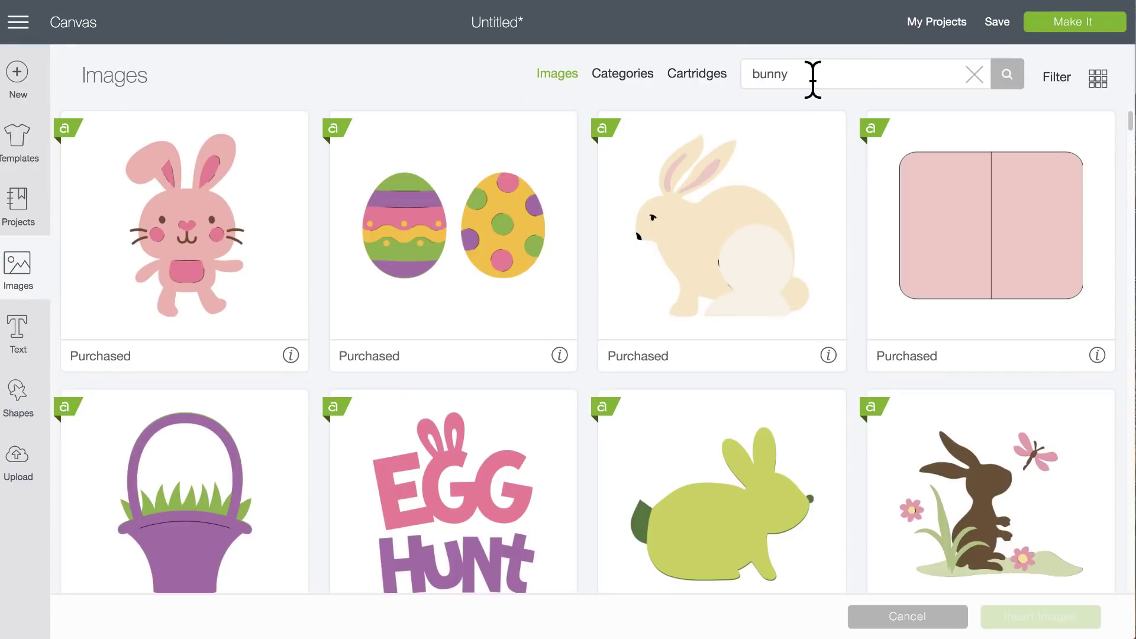
left_click_drag(810, 75, 748, 75)
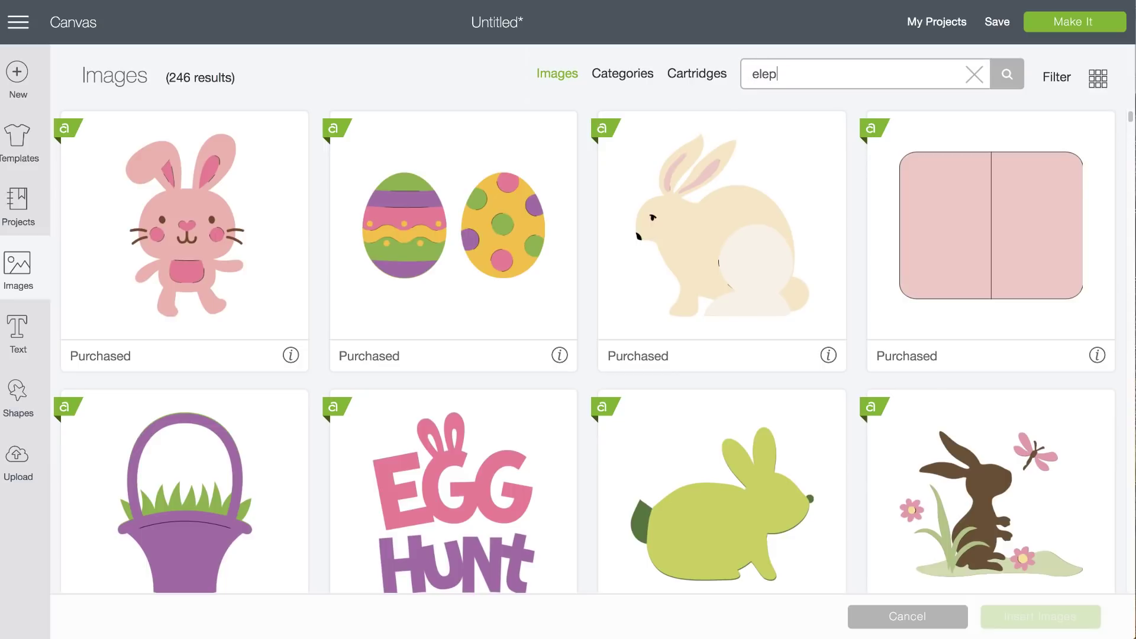
type("elephant")
key("Return")
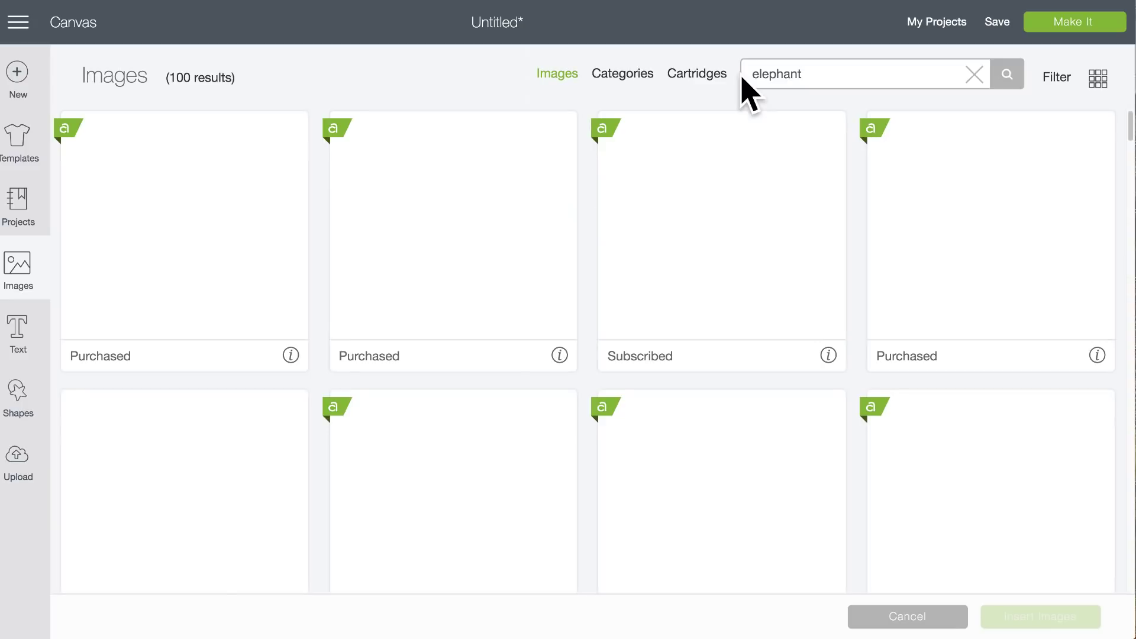
scroll(556, 390, "down", 5)
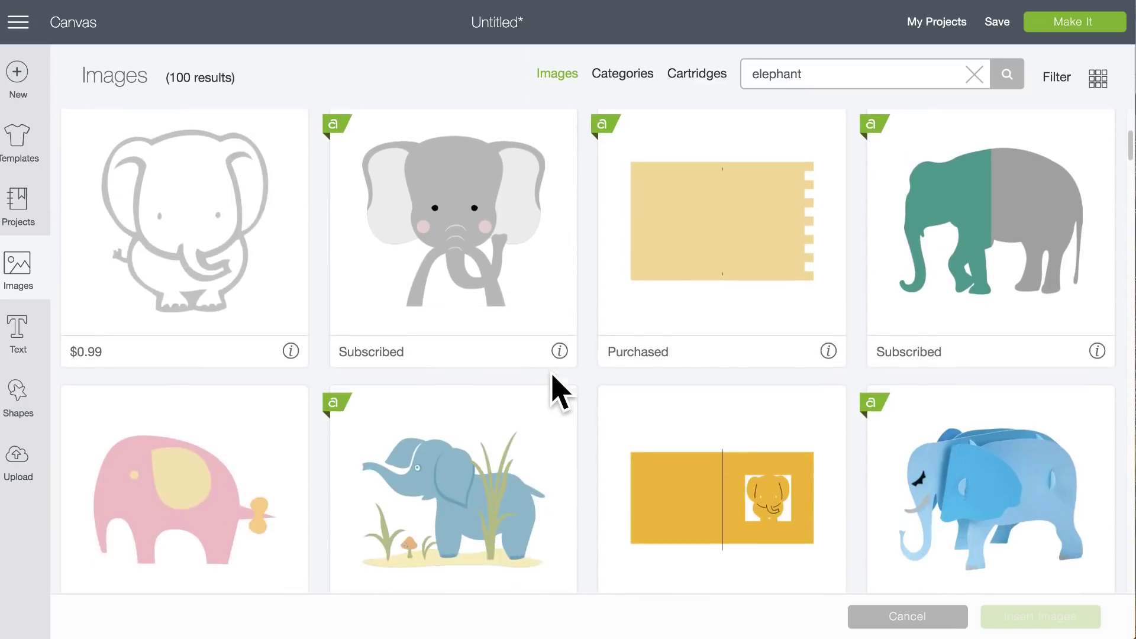
left_click(976, 188)
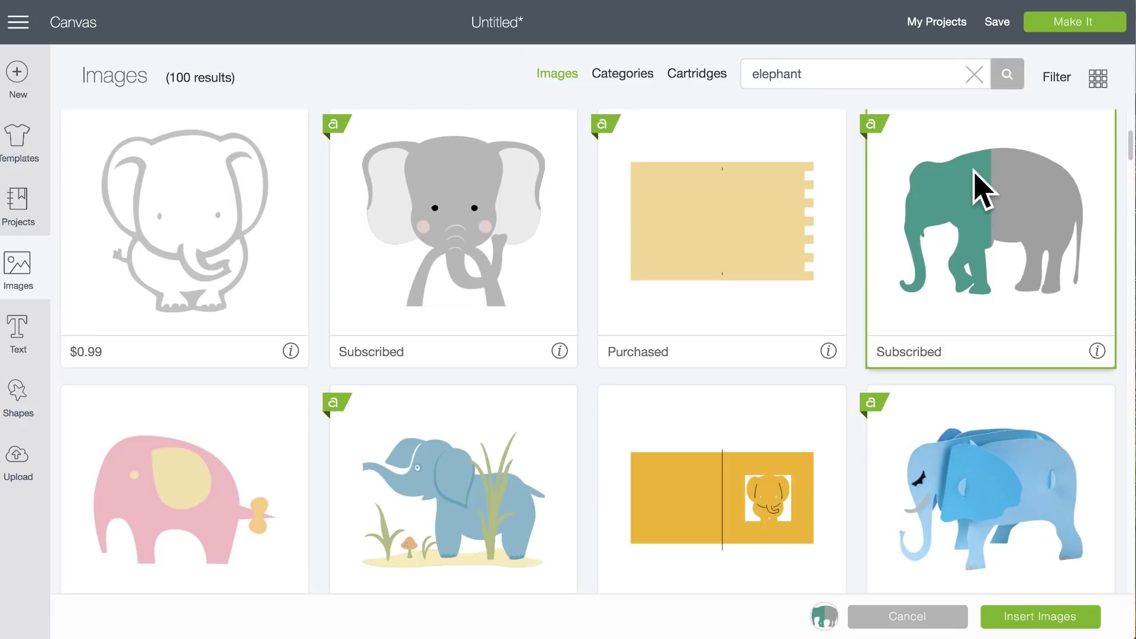
- Search the image library for "mandala", choose the line-art mandala with layered petals, and insert it together with the elephant
double_click(849, 73)
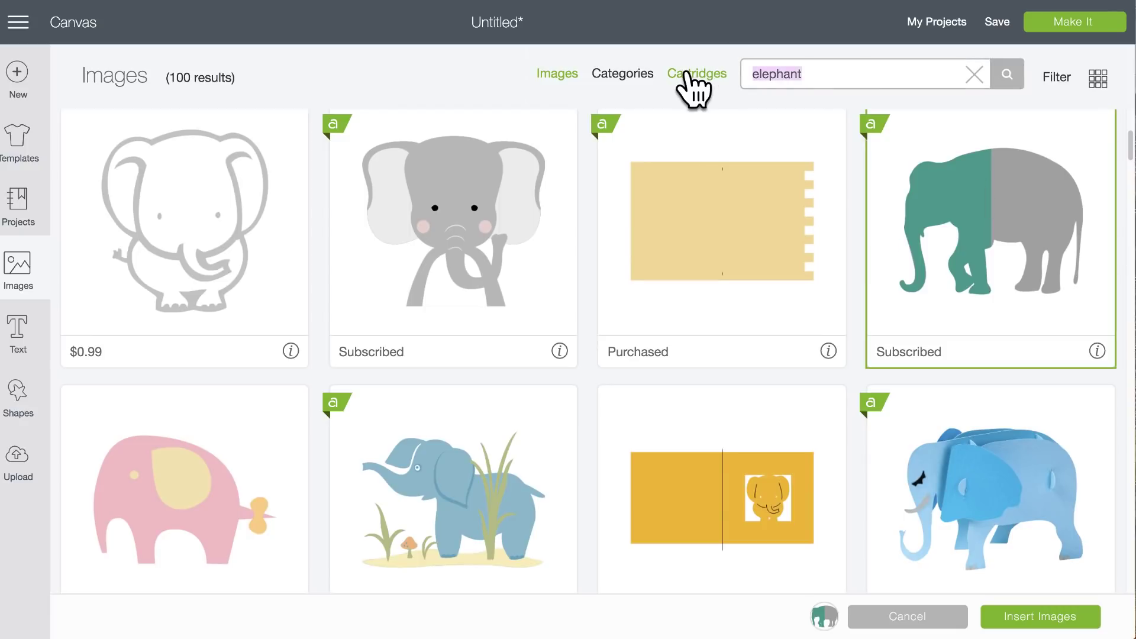
type("mandala")
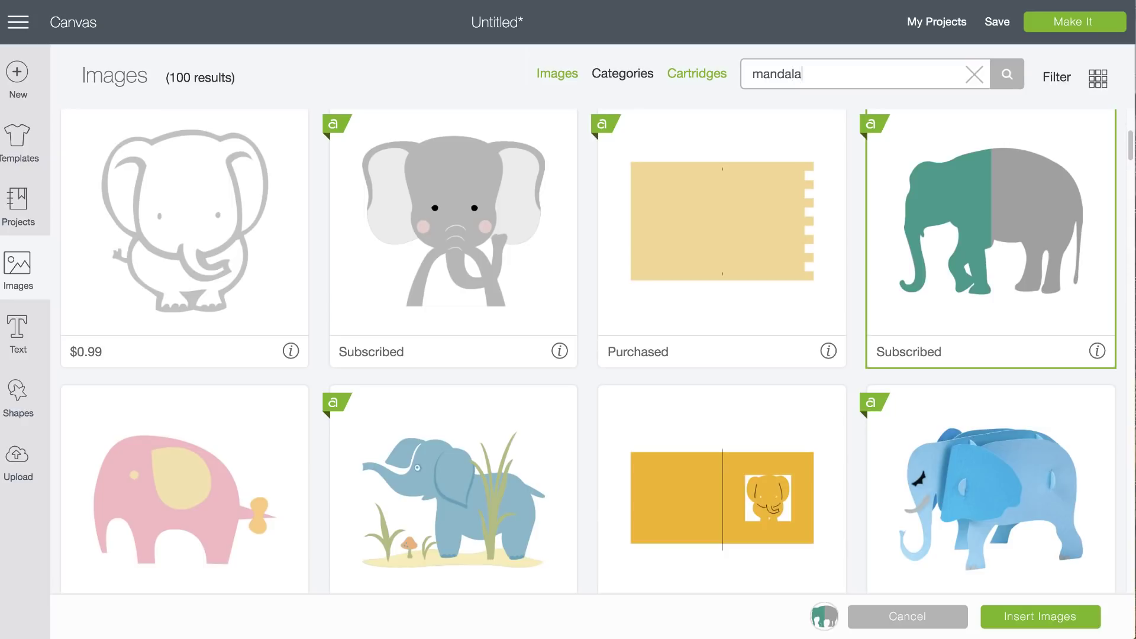
key("Return")
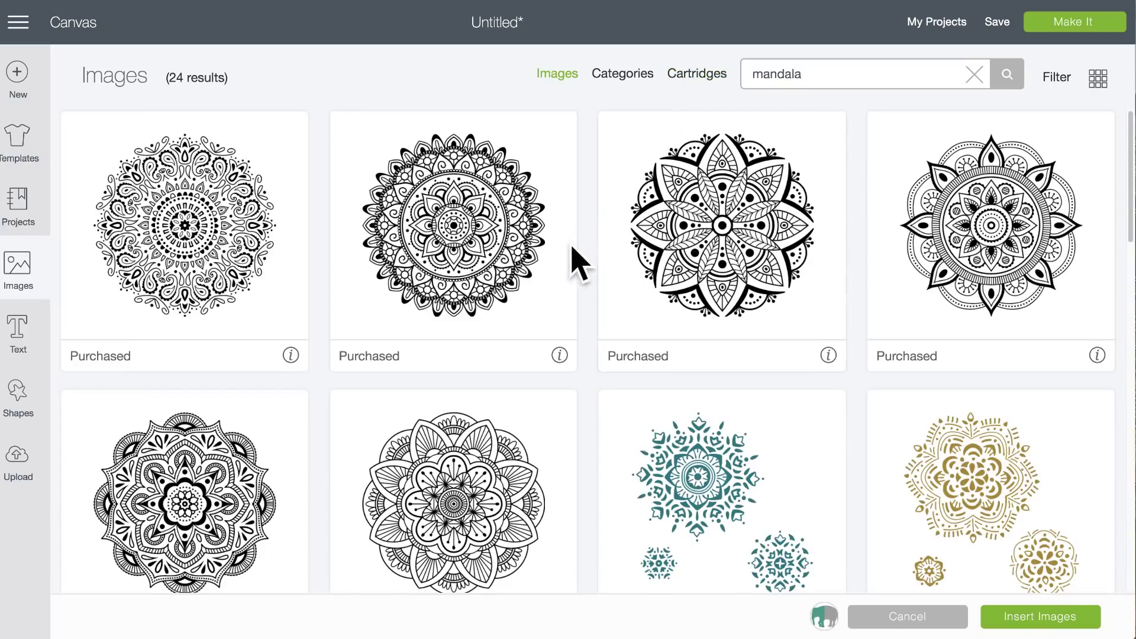
scroll(521, 328, "down", 5)
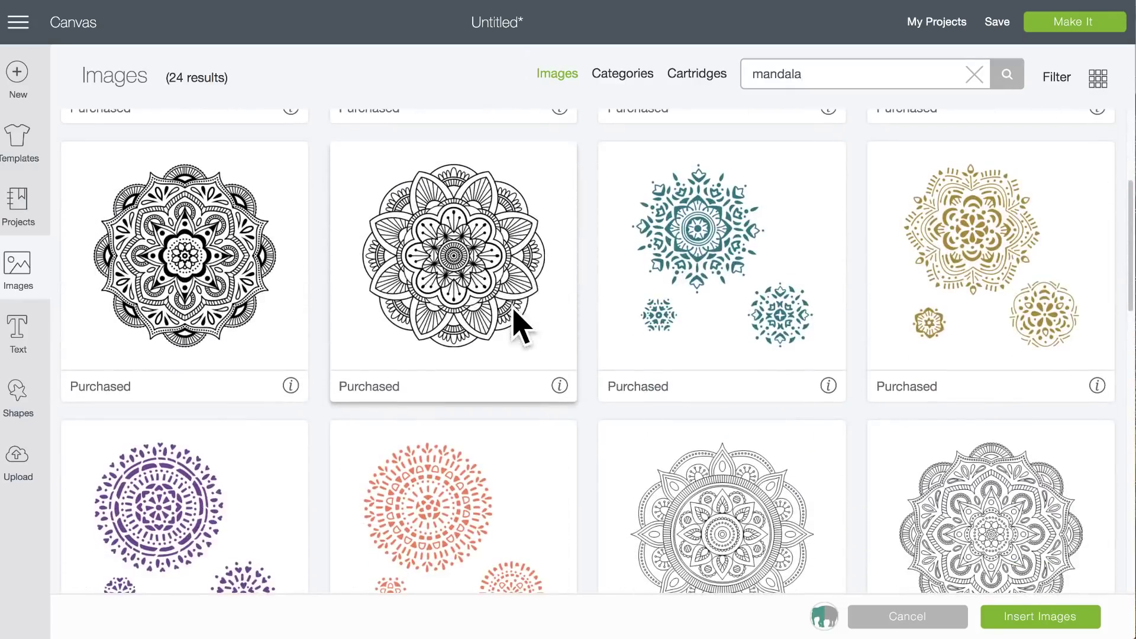
left_click(424, 259)
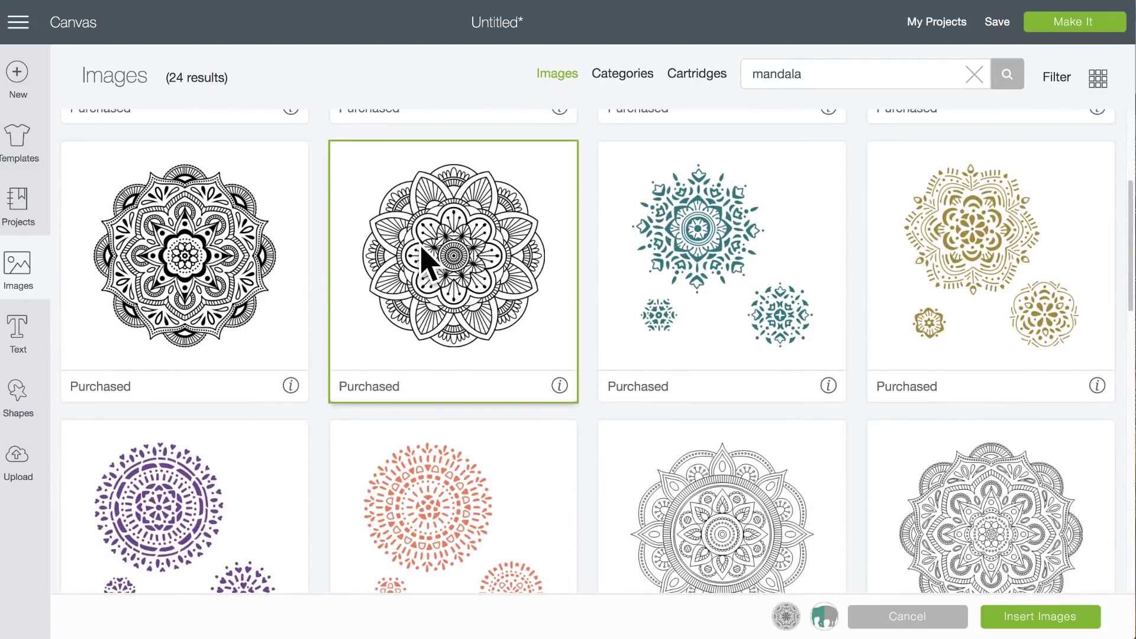
left_click(1044, 622)
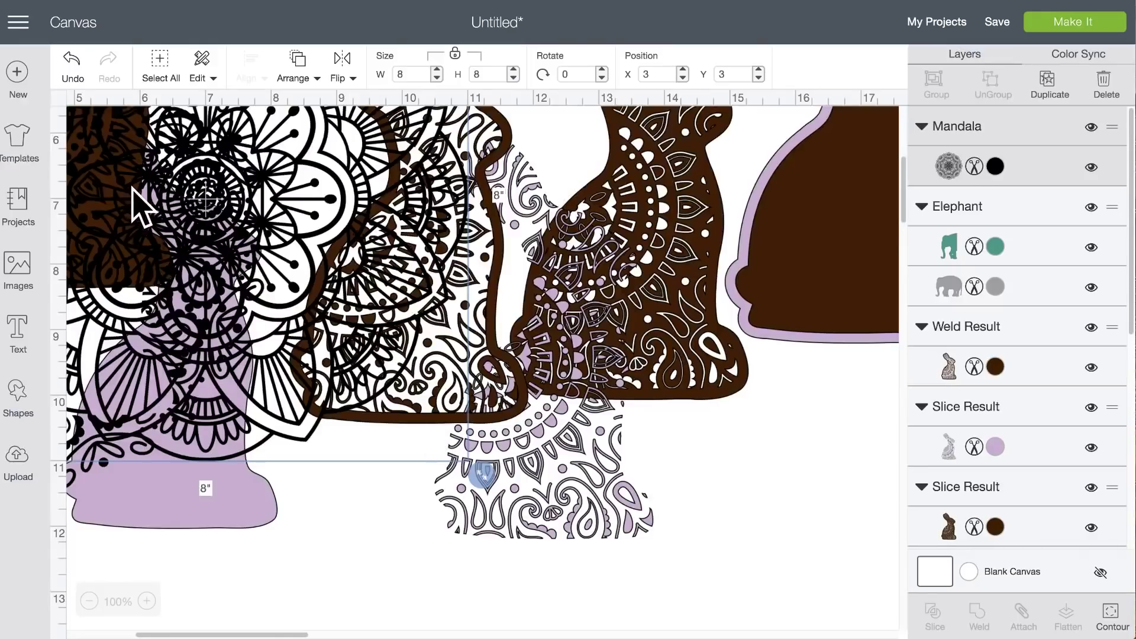
- Move the elephant and mandala to empty canvas below the bunnies, and shrink the mandala to about 5.181 inches wide
left_click_drag(132, 188, 375, 605)
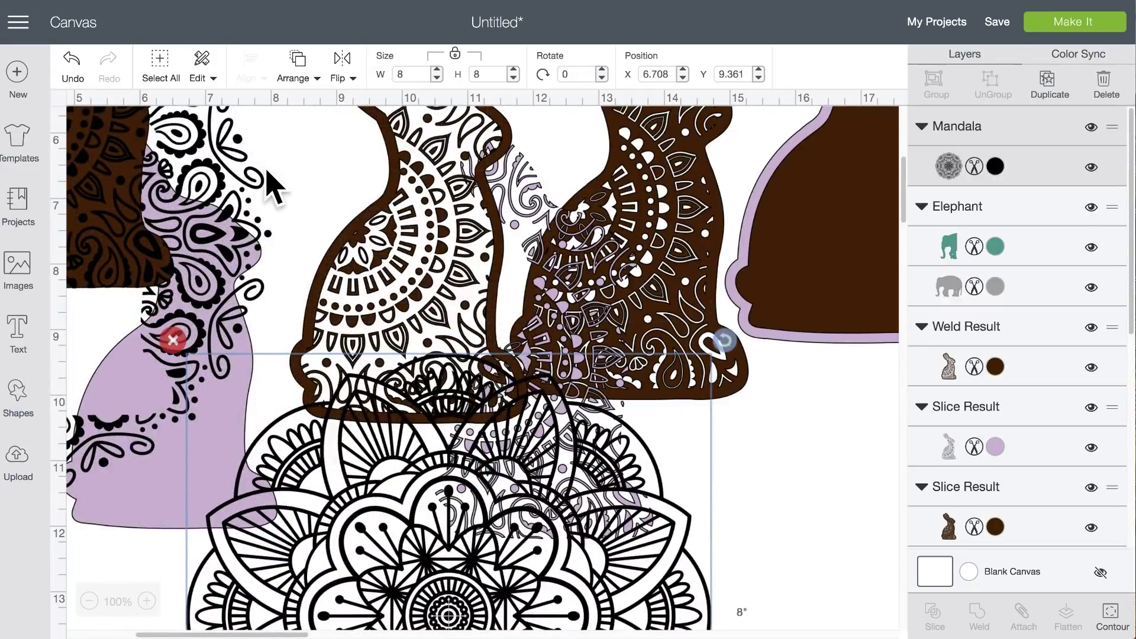
scroll(273, 186, "up", 5)
left_click_drag(112, 249, 260, 534)
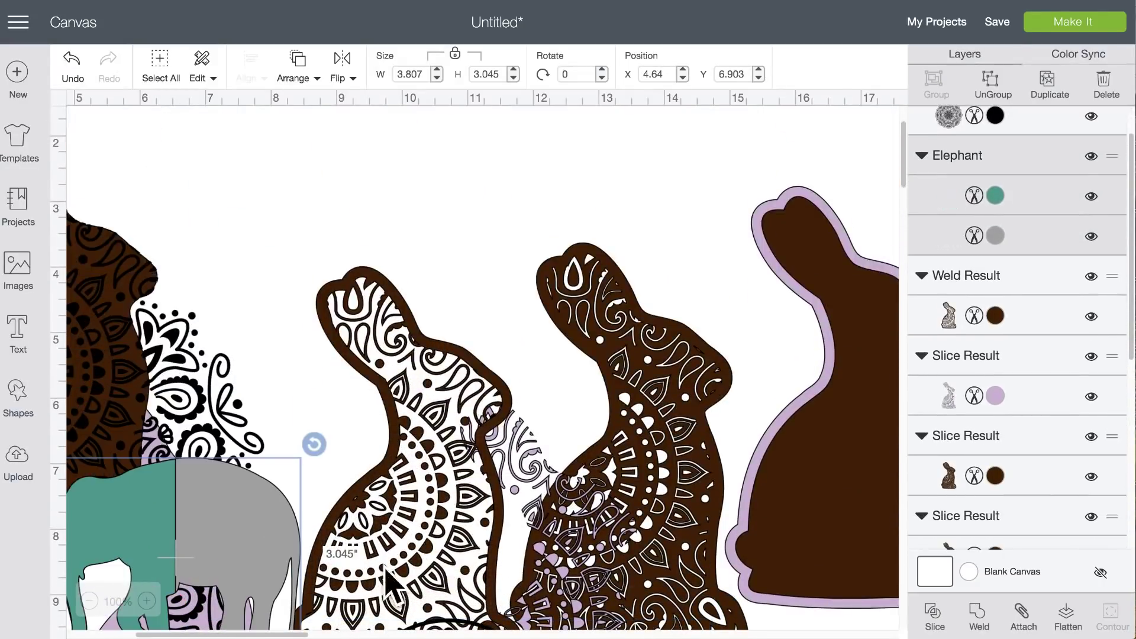
scroll(248, 488, "down", 9)
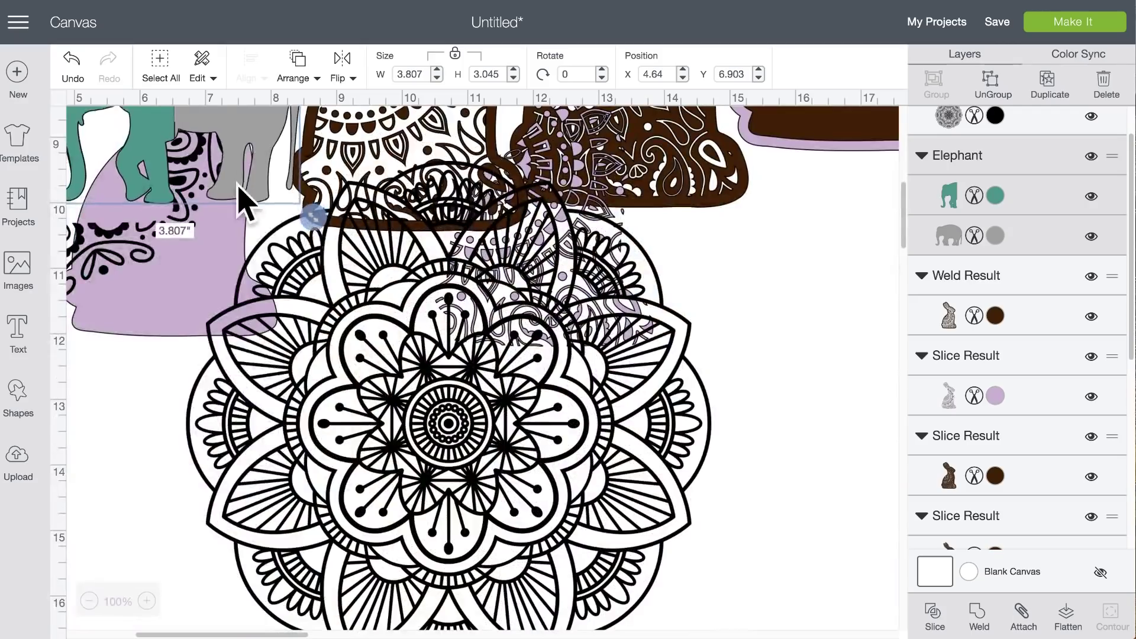
left_click_drag(242, 198, 293, 621)
scroll(491, 456, "down", 5)
left_click_drag(513, 290, 702, 482)
left_click_drag(893, 626, 698, 421)
- Ungroup the elephant and delete its teal front half, keeping the full grey elephant
left_click(223, 281)
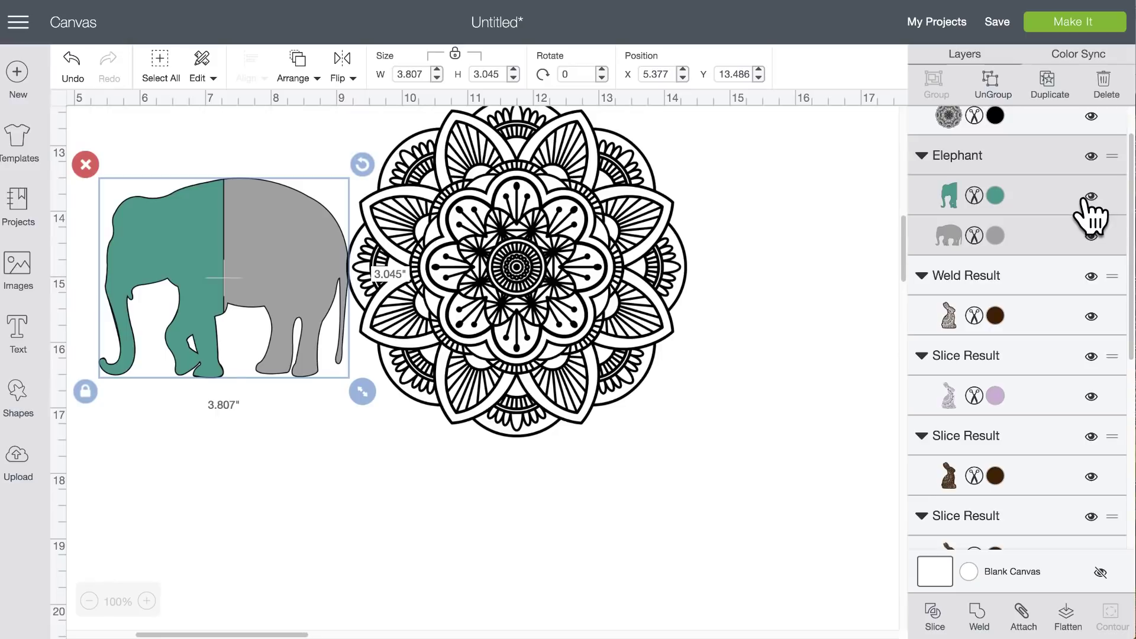
left_click(992, 84)
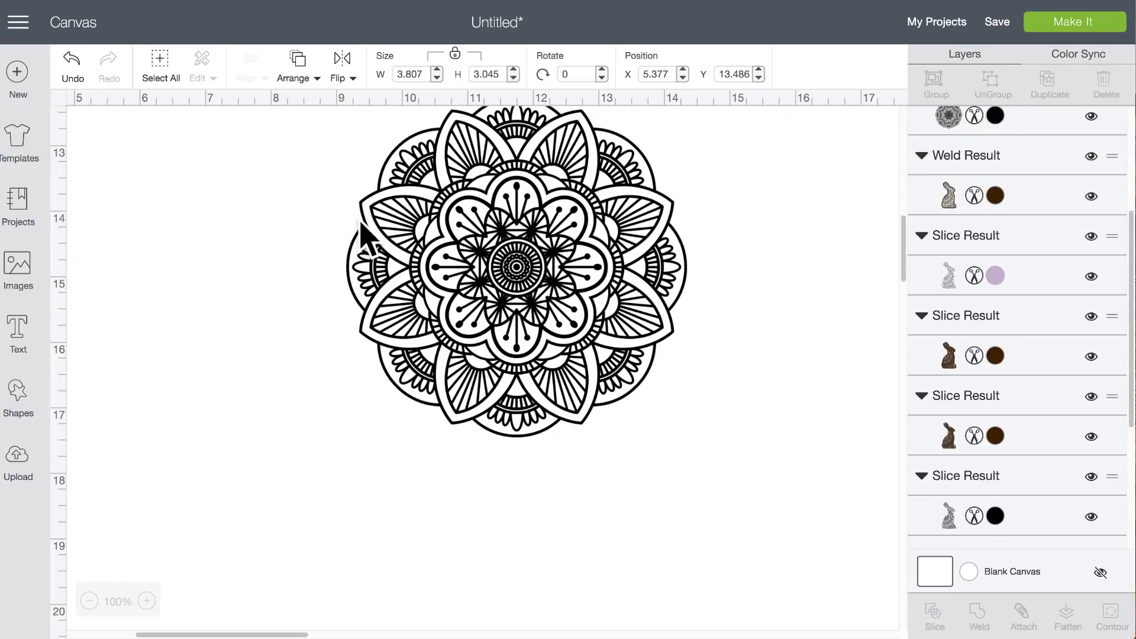
left_click(171, 229)
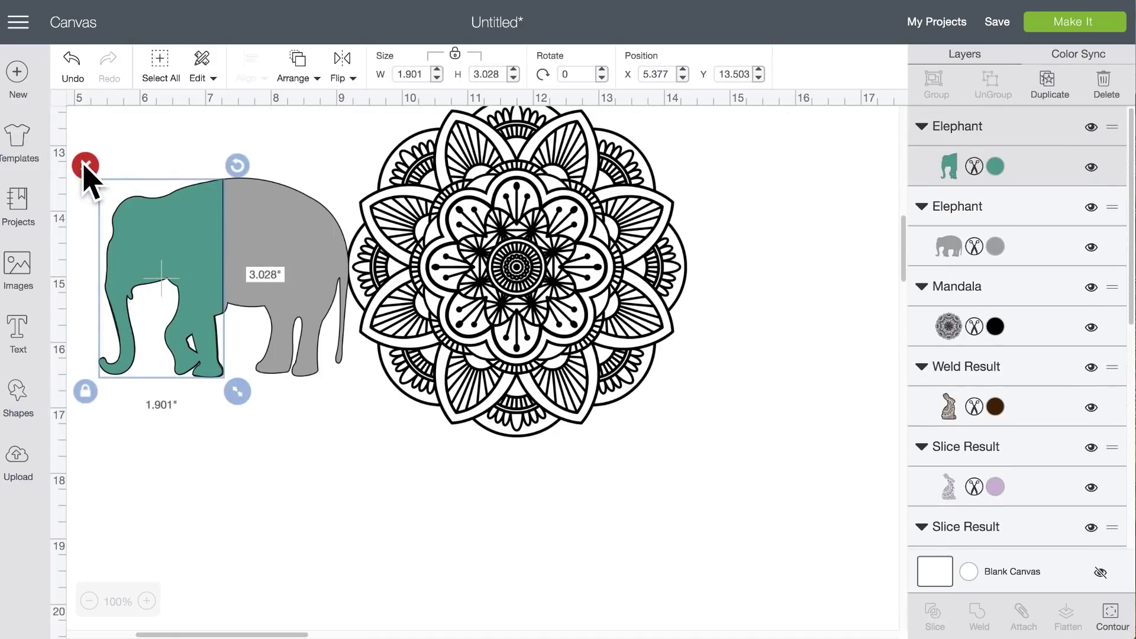
left_click(84, 166)
left_click(190, 233)
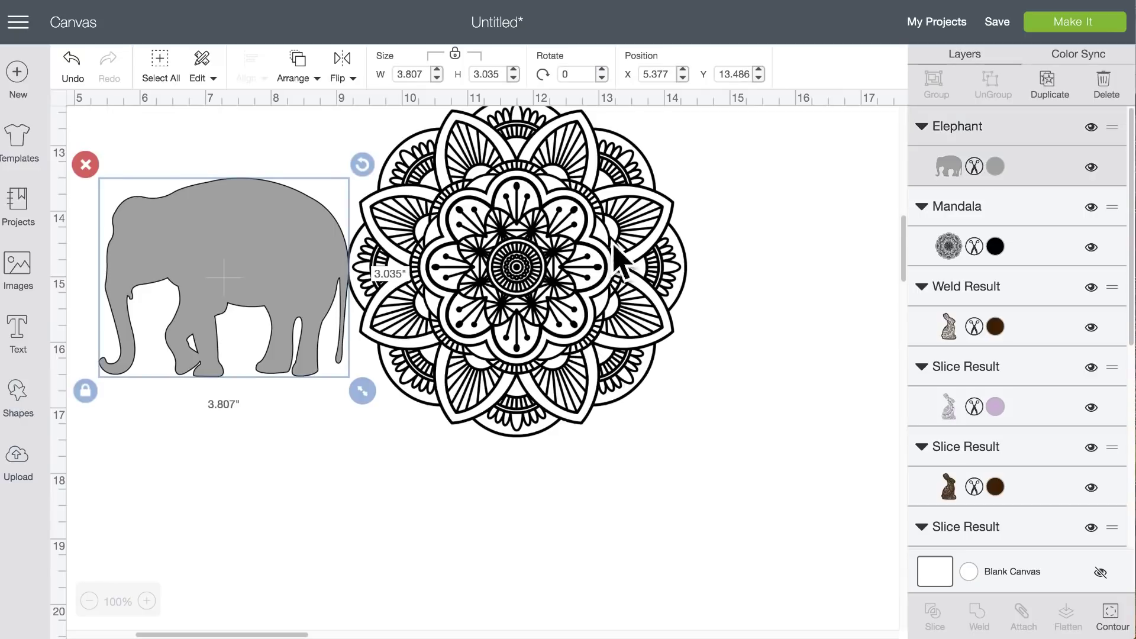
- Duplicate the grey elephant, set one copy aside below, place the other over the mandala's upper half, and slice it with the mandala
left_click(1048, 87)
left_click_drag(254, 278, 242, 633)
left_click_drag(279, 279, 478, 191)
left_click_drag(755, 220, 505, 260)
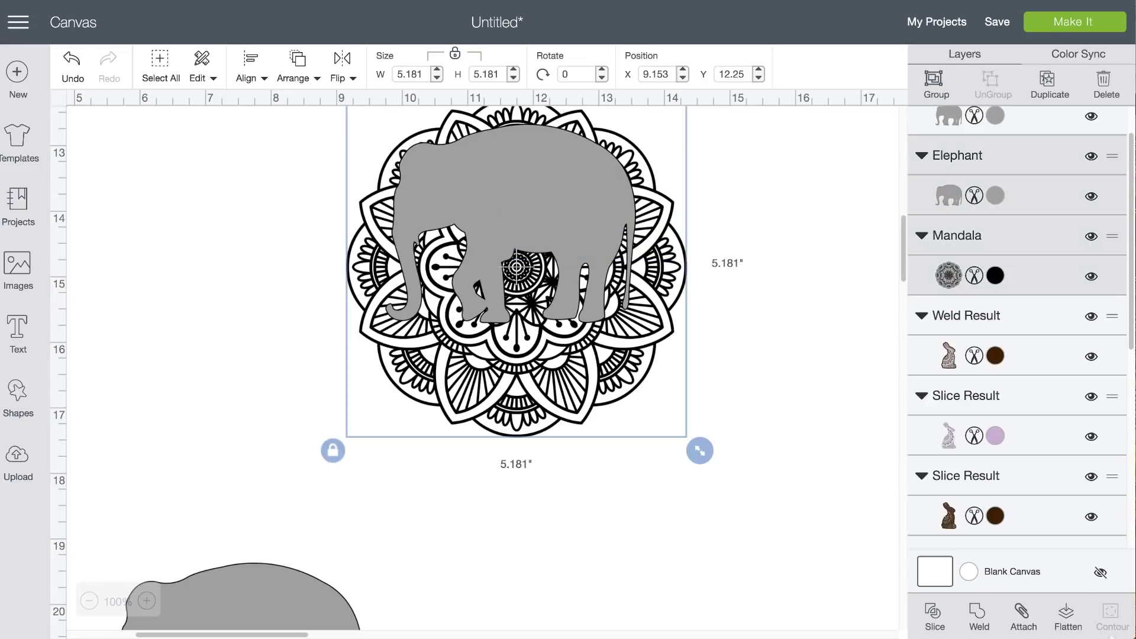
left_click(932, 614)
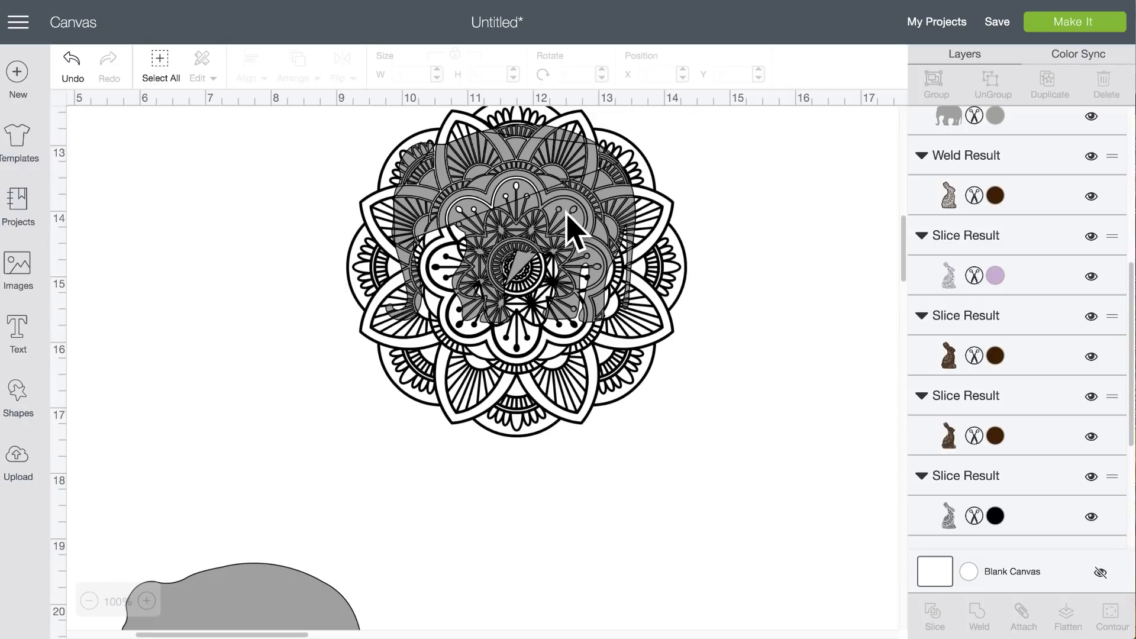
- Pull the grey pattern piece, the grey cutout elephant and the black pattern piece apart from the sliced mandala
left_click_drag(520, 240, 291, 265)
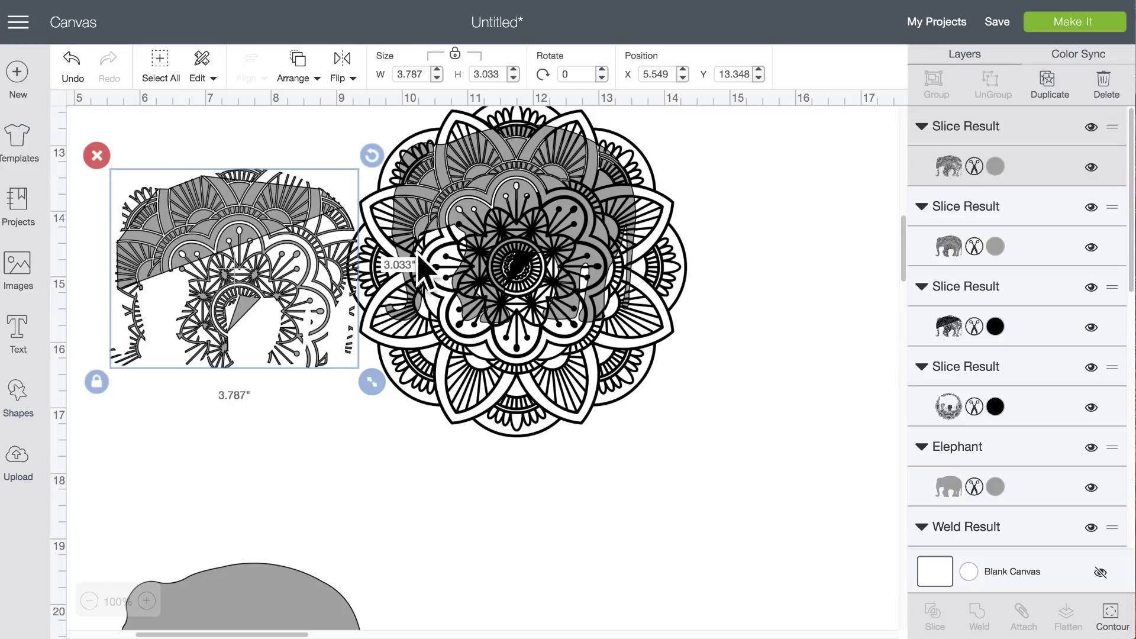
left_click_drag(554, 272, 727, 587)
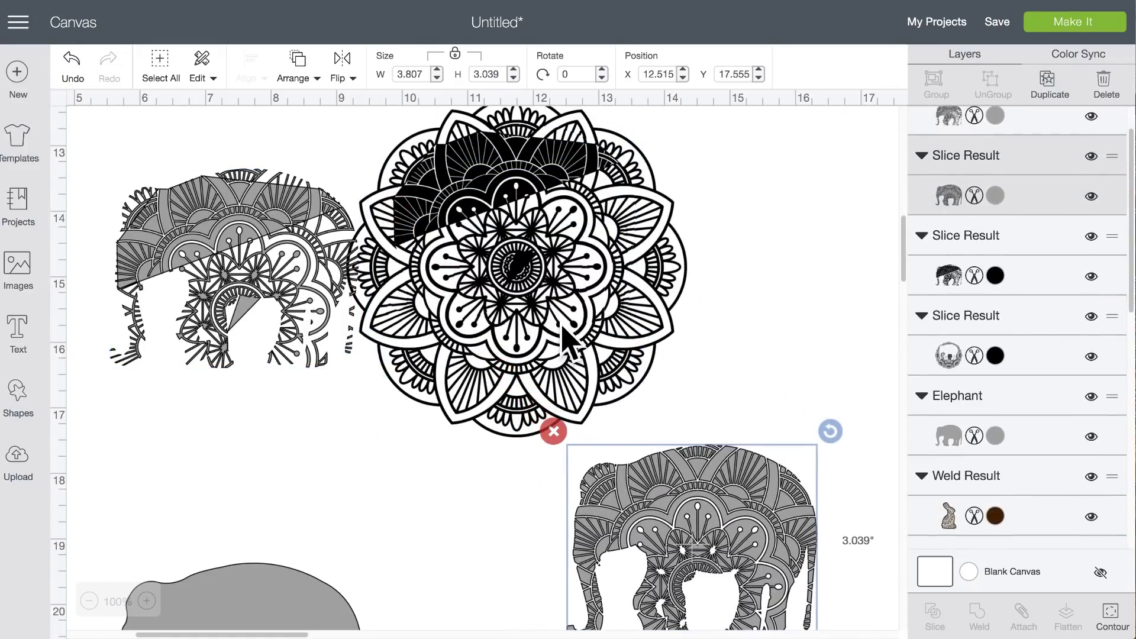
left_click_drag(463, 192, 747, 173)
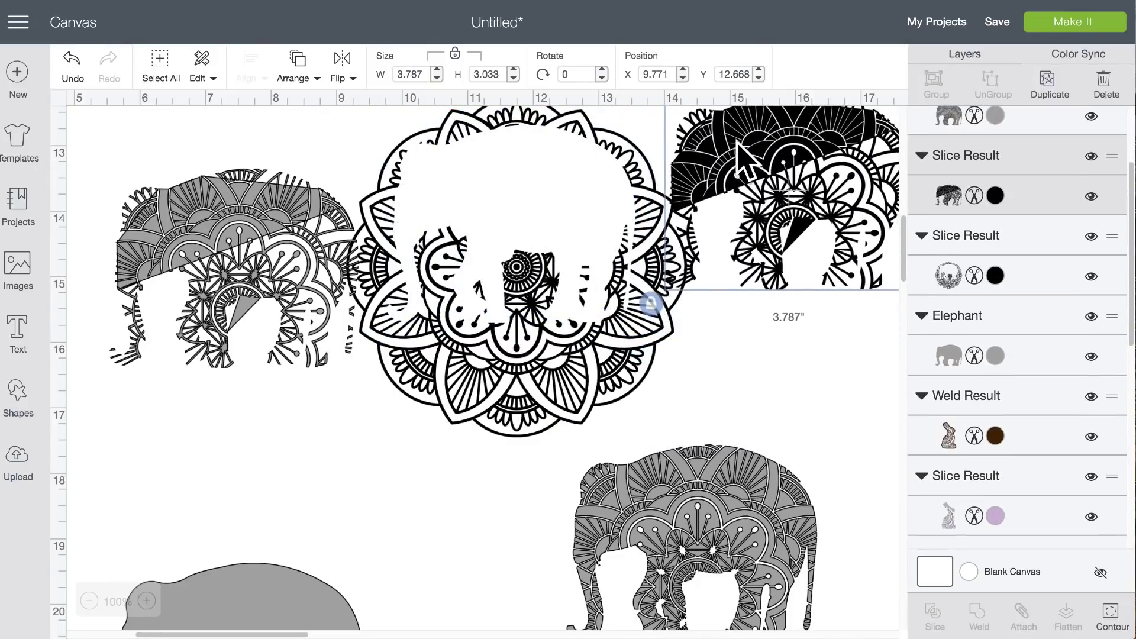
- Shift the grey cutout elephant to Y 17.486 and the grey pattern piece to X 5.424, Y 13.626 while comparing the slice results
left_click(718, 524)
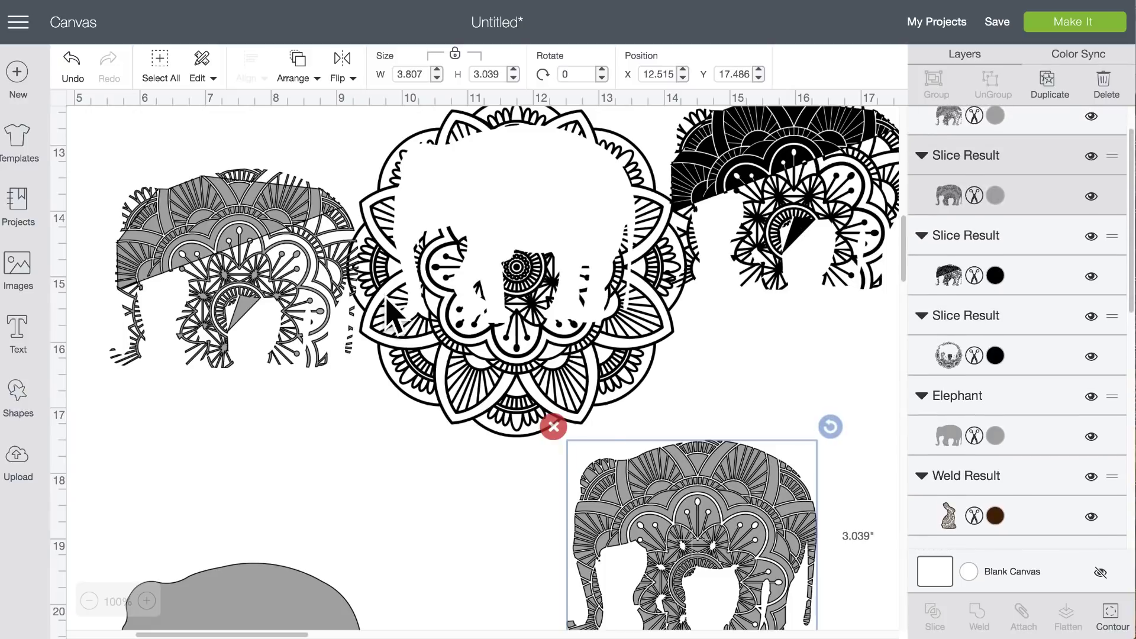
left_click_drag(248, 232, 246, 241)
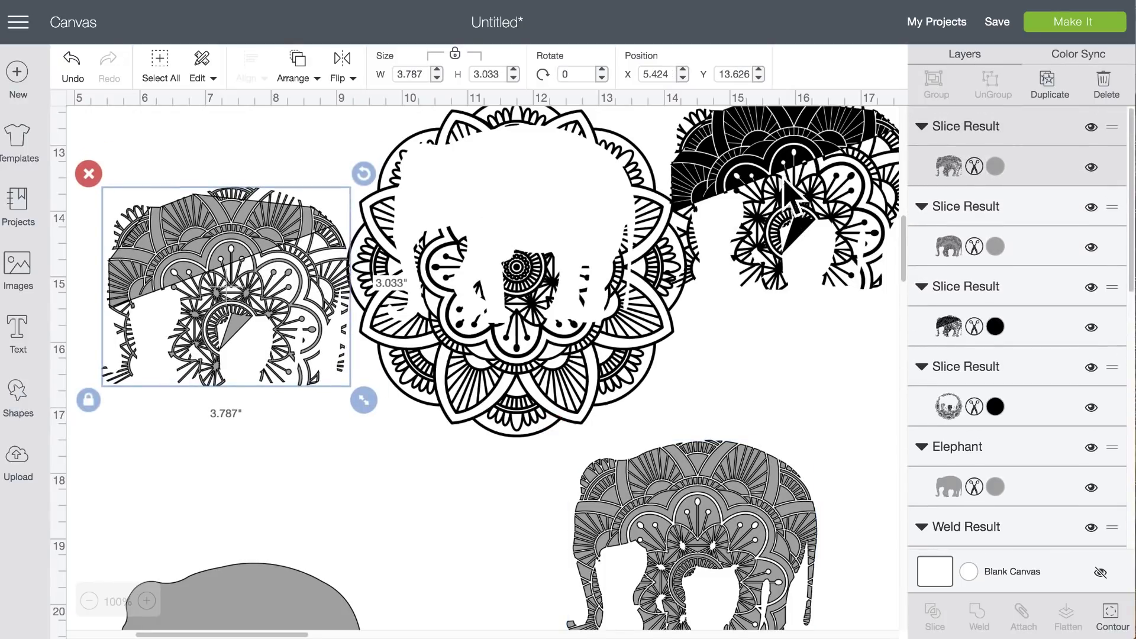
left_click(763, 201)
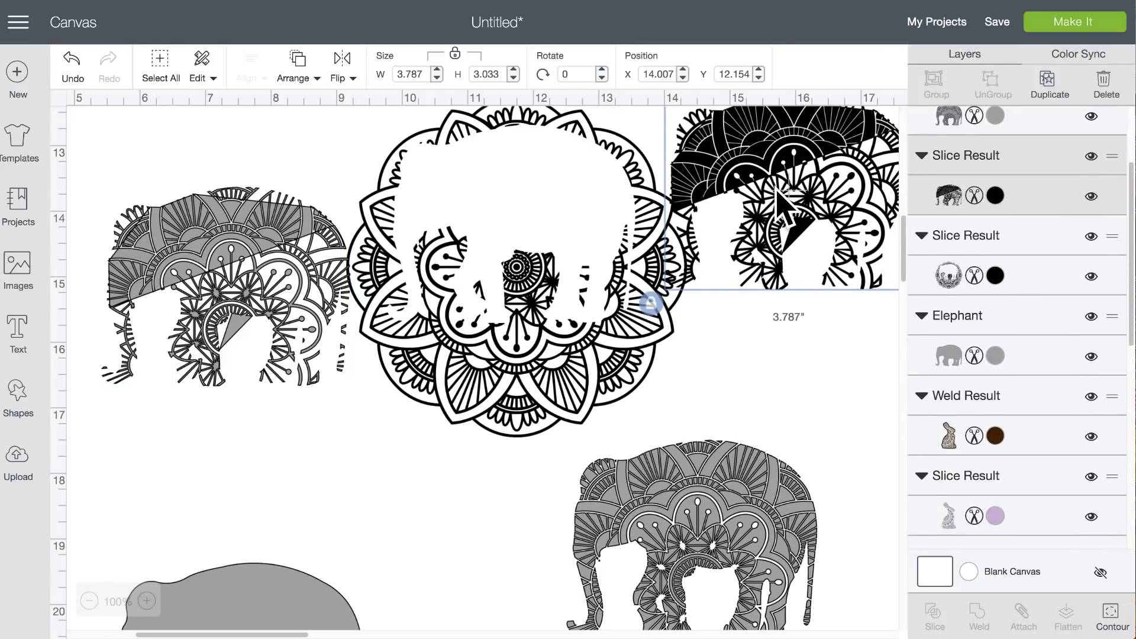
left_click_drag(467, 178, 462, 231)
- Undo the piece moves, the slice and the placement so the mandala and both overlapping grey elephants are whole again
left_click(71, 58)
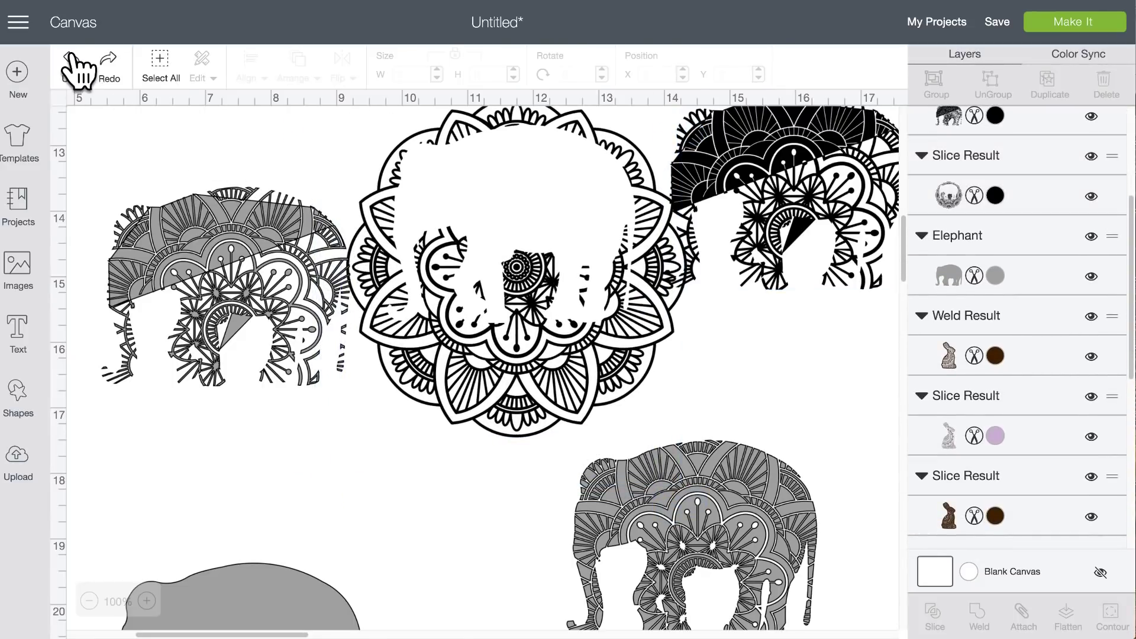
left_click(71, 58)
left_click(71, 57)
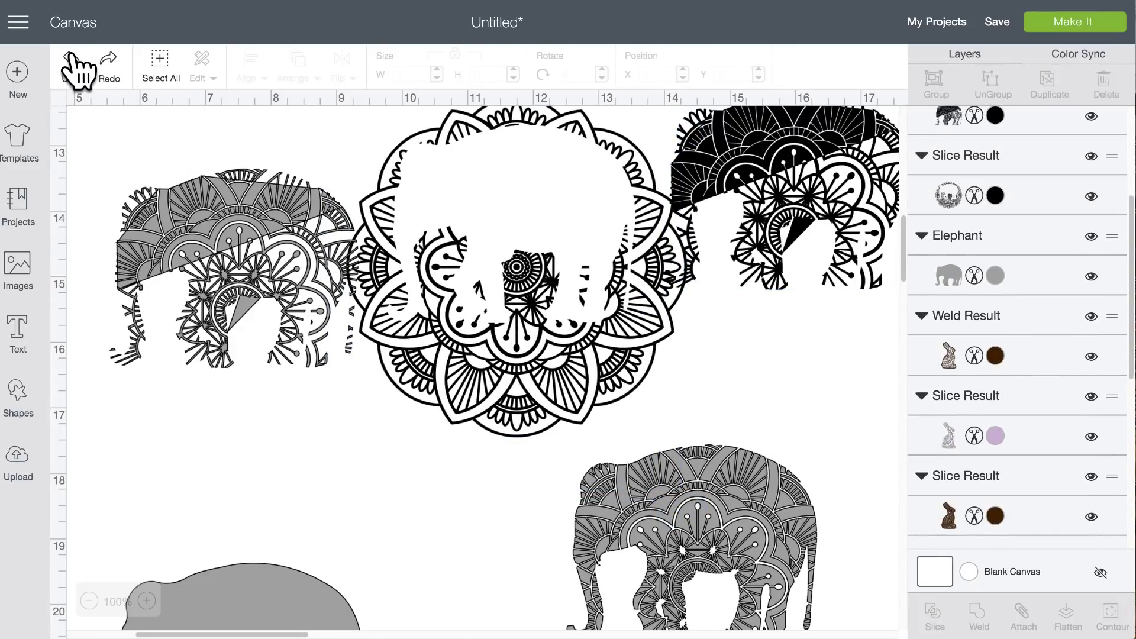
left_click(71, 57)
left_click(72, 58)
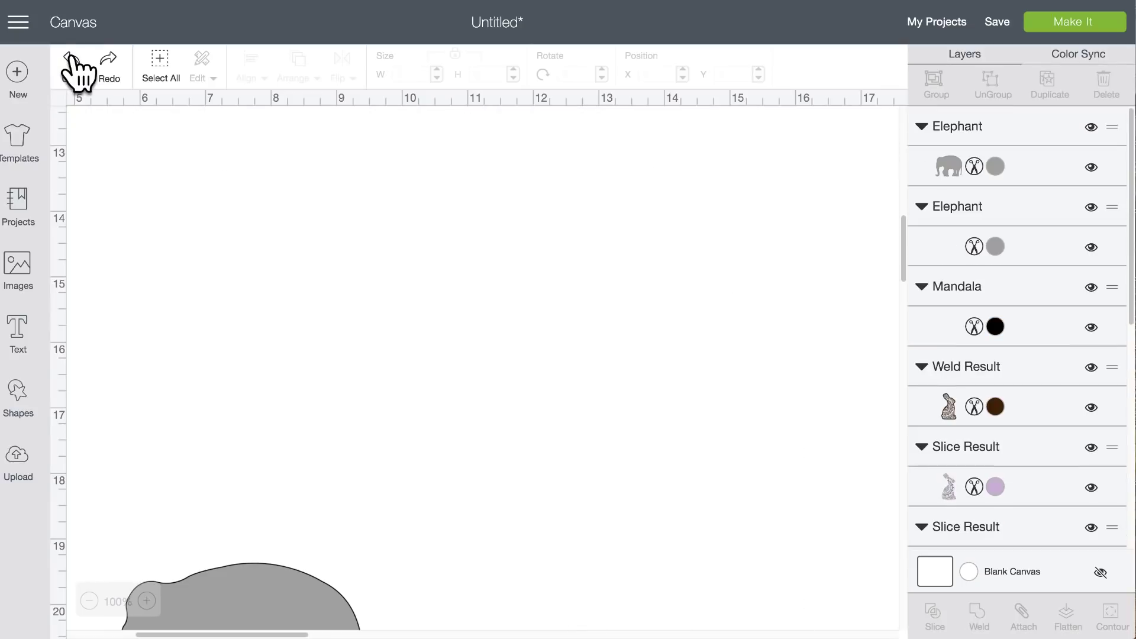
left_click(72, 58)
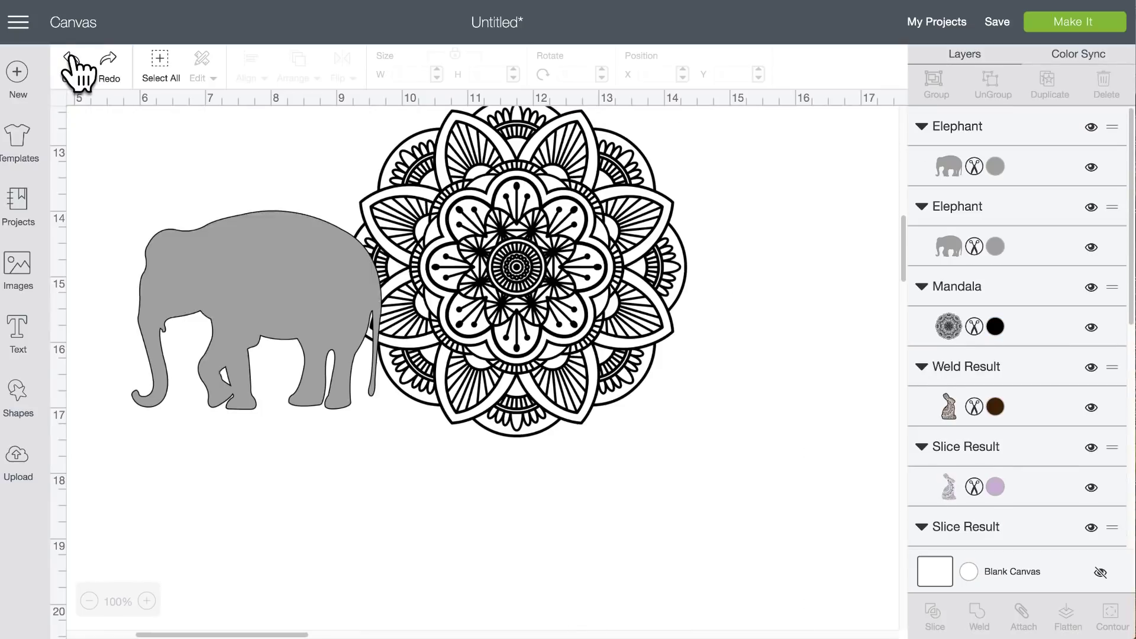
left_click(71, 57)
- Place one grey elephant over the mandala's center at about X 9.7, Y 13.46, and set the other aside at X 5.127, Y 18.111
left_click_drag(243, 261, 560, 219)
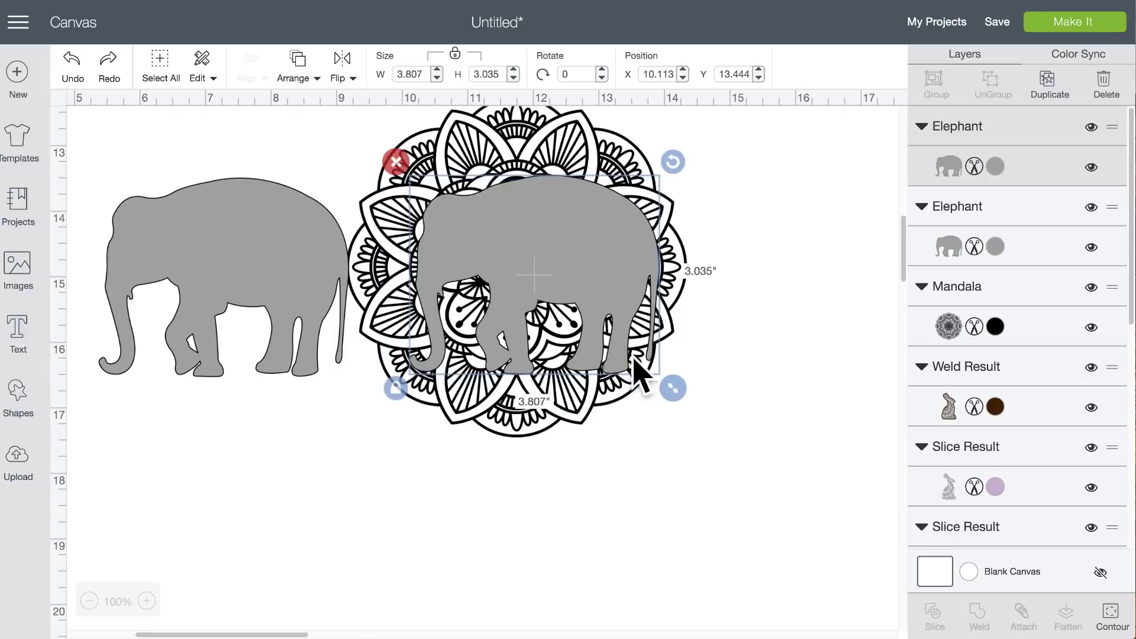
left_click_drag(550, 275, 526, 284)
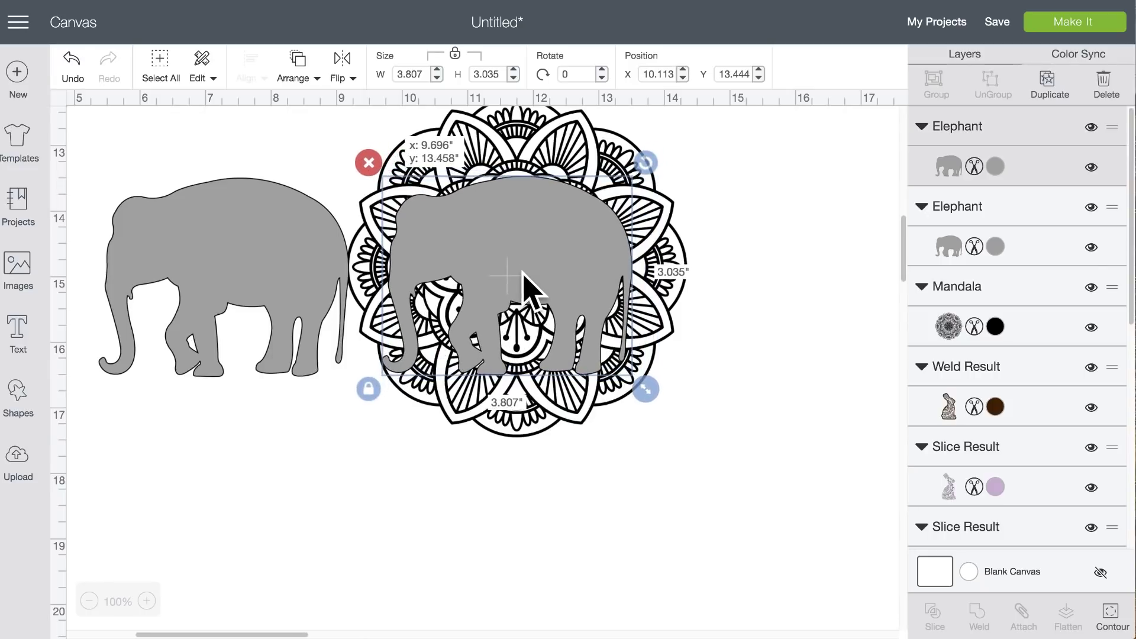
left_click_drag(249, 260, 226, 588)
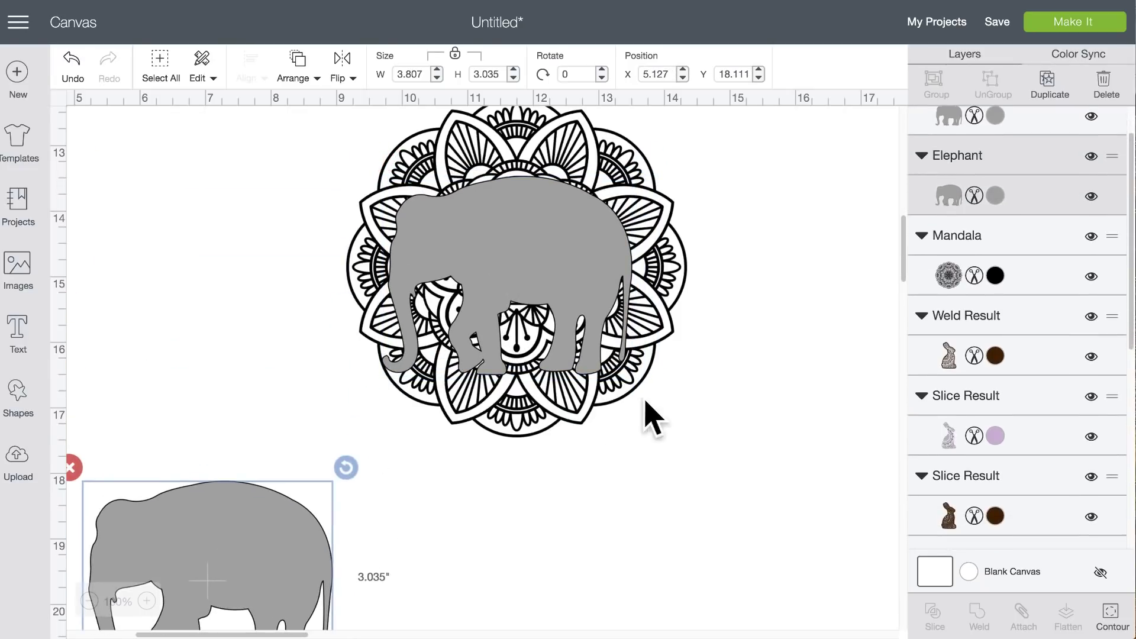
- Set the blank canvas color to the dark blue Geode (#2C356D)
left_click(969, 573)
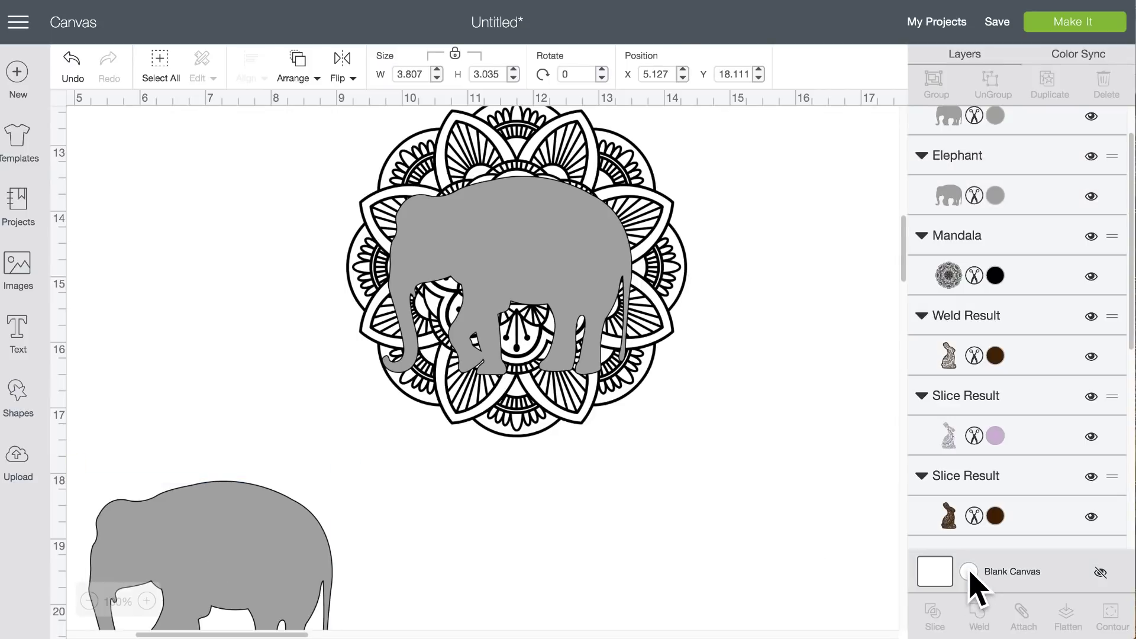
left_click(800, 359)
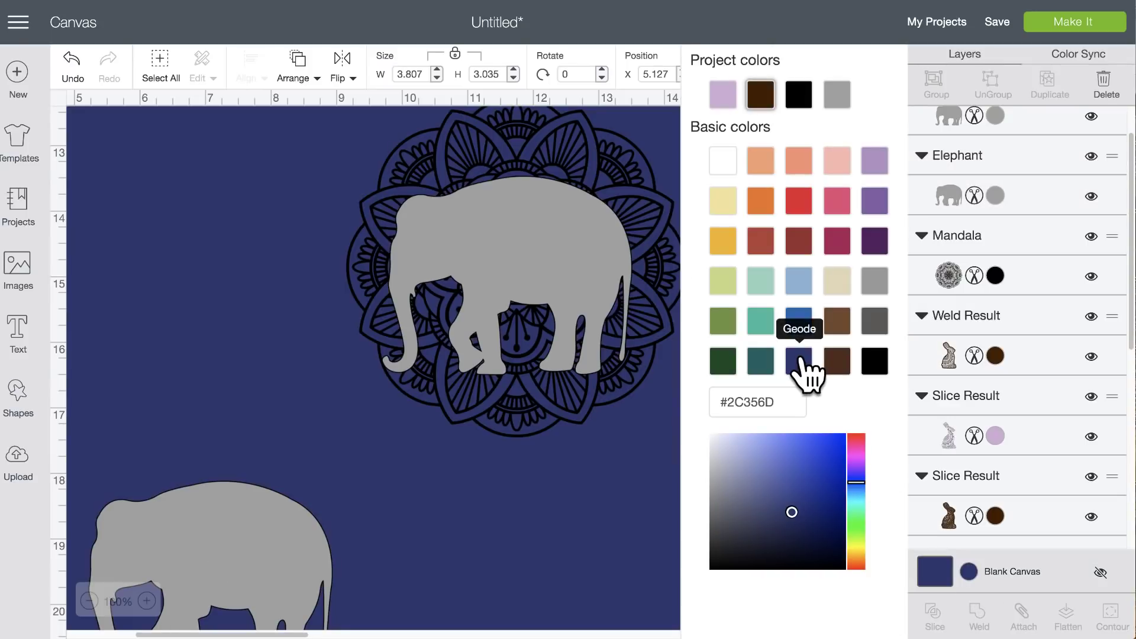
left_click(629, 451)
- Slice the mandala with the elephant on it, and pull the grey pattern, grey cutout elephant and black pattern pieces apart
left_click_drag(657, 255, 445, 260)
left_click(935, 618)
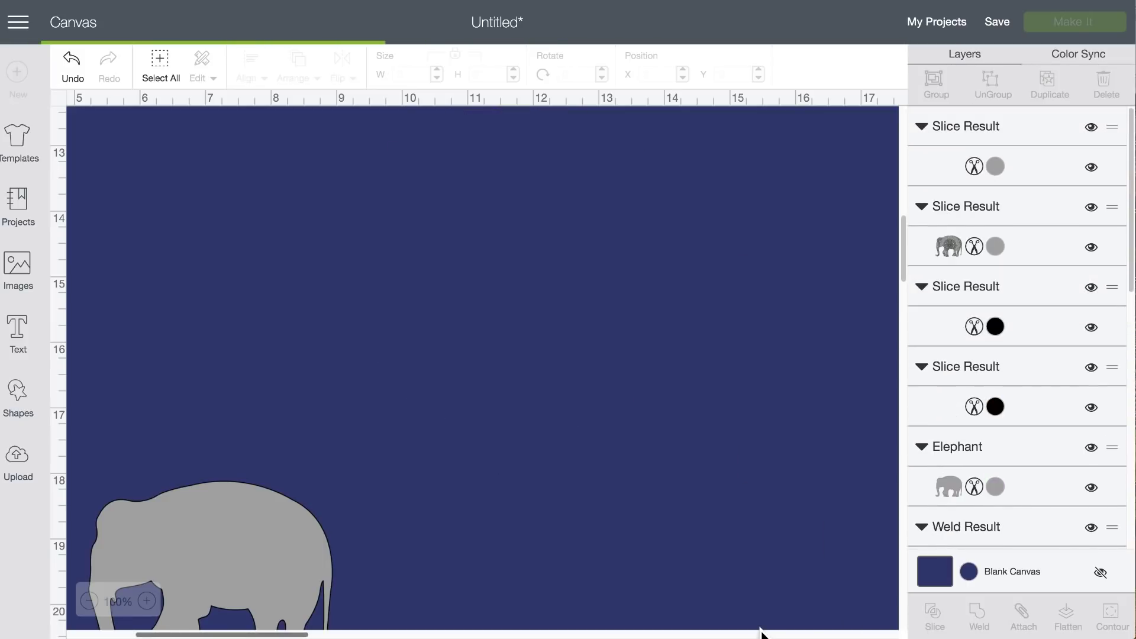
left_click(530, 262)
left_click_drag(530, 262, 267, 255)
left_click_drag(479, 249, 796, 384)
left_click_drag(446, 249, 667, 213)
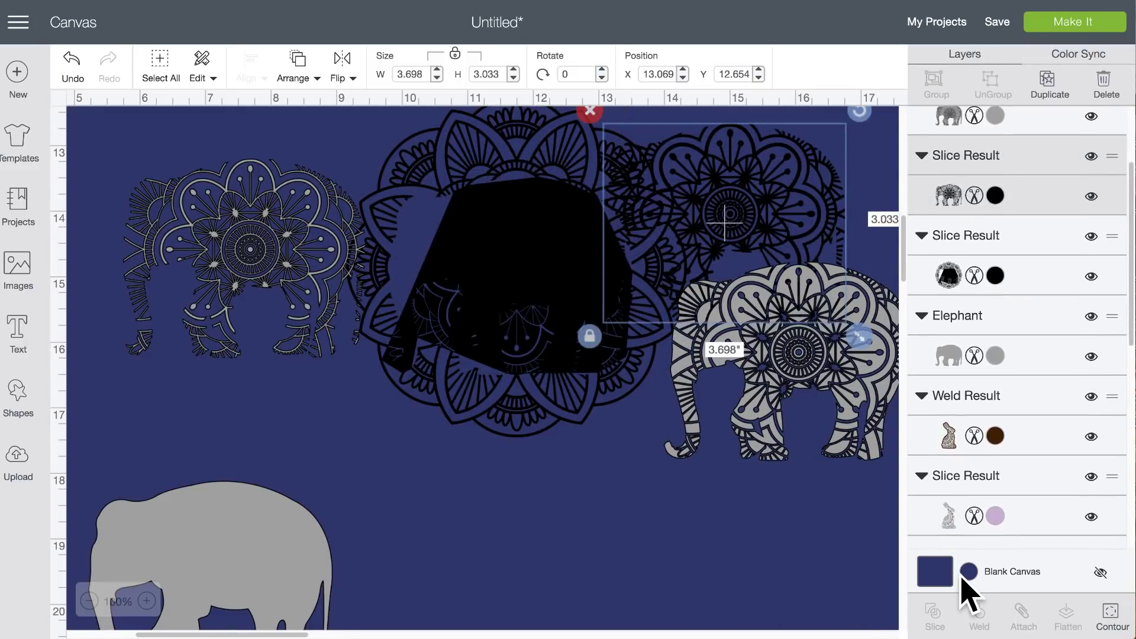
- Set the blank canvas color back to white
left_click(969, 572)
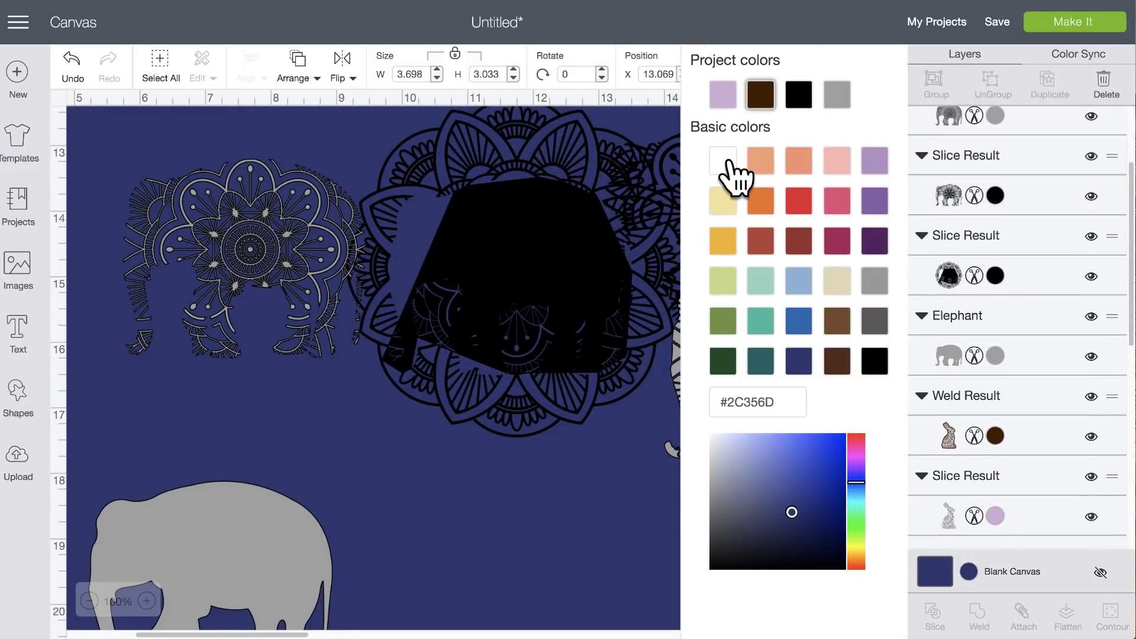
left_click(723, 160)
left_click(426, 284)
- Line up the grey pattern piece at X 9.18, Y 17.931 and the grey cutout elephant at X 13.21, Y 18.086 beside the full elephant
mouse_move(461, 296)
left_mouse_down()
mouse_move(489, 278)
mouse_move(471, 286)
left_mouse_up()
left_click_drag(820, 343, 771, 515)
left_click_drag(295, 222, 498, 528)
scroll(476, 384, "down", 5)
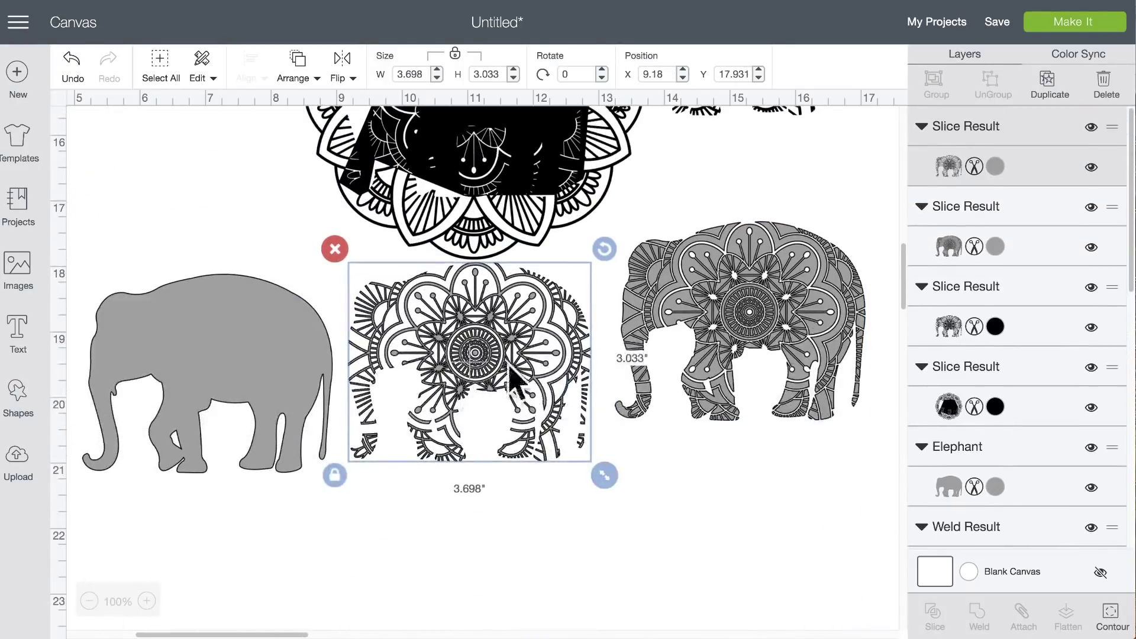
left_click_drag(776, 299, 773, 351)
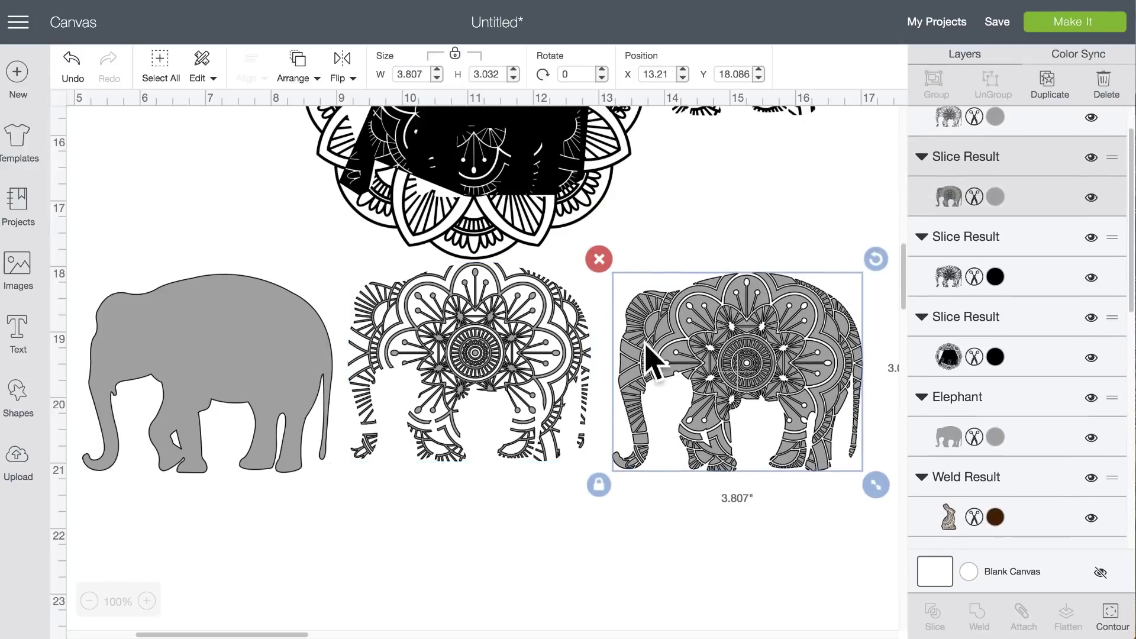
- Recolor the grey mandala pattern piece black and lay it over the full grey elephant
left_click(527, 338)
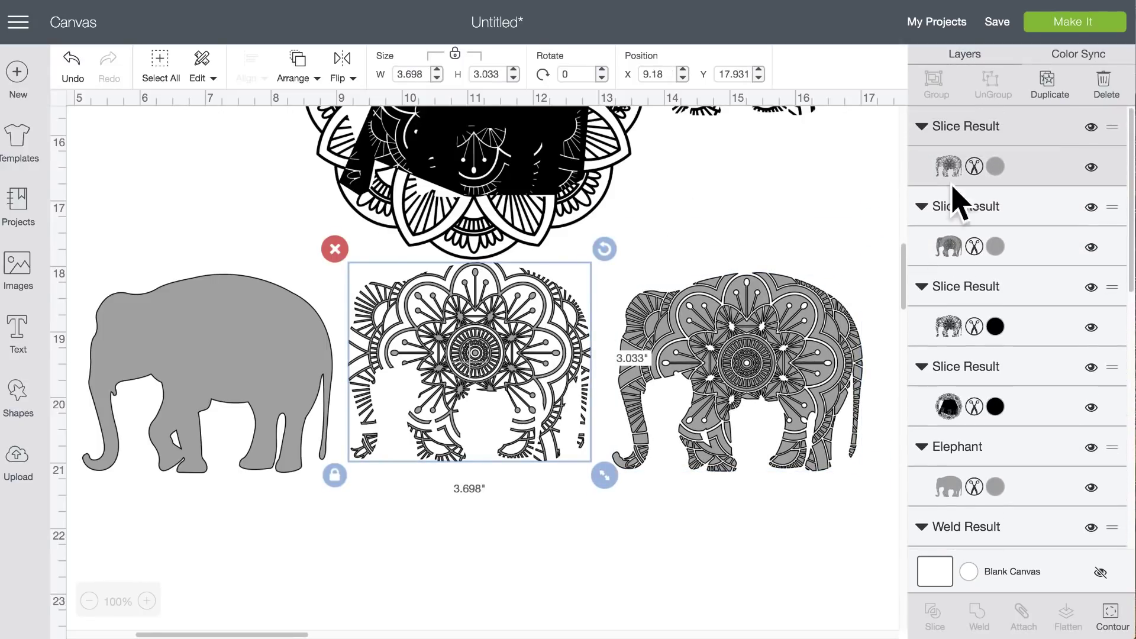
left_click(995, 167)
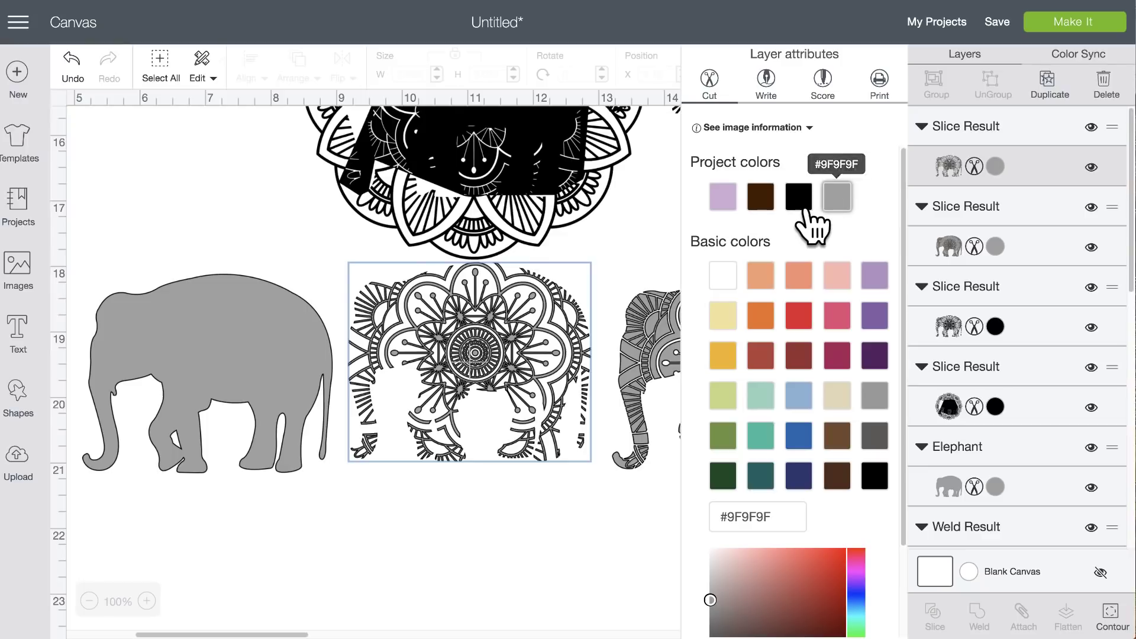
left_click(798, 197)
left_click(556, 334)
left_click_drag(556, 334, 286, 332)
left_click(452, 355)
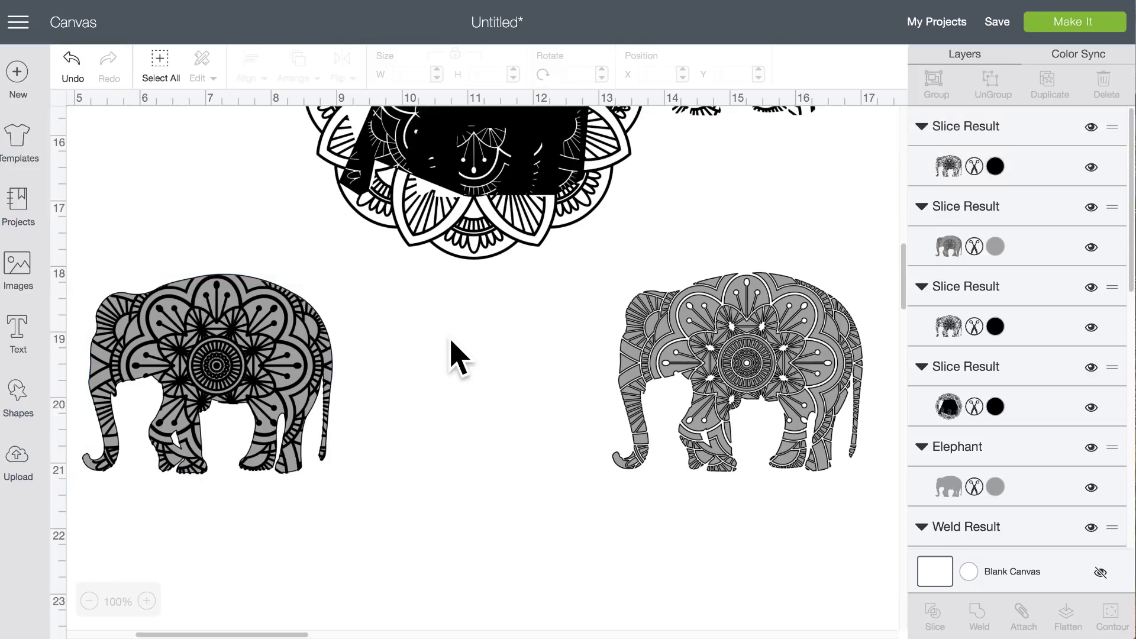
- Slice the full grey elephant with the black pattern and move the grey pattern piece out from under it to X 10.125, Y 21.987
left_click_drag(176, 242, 251, 355)
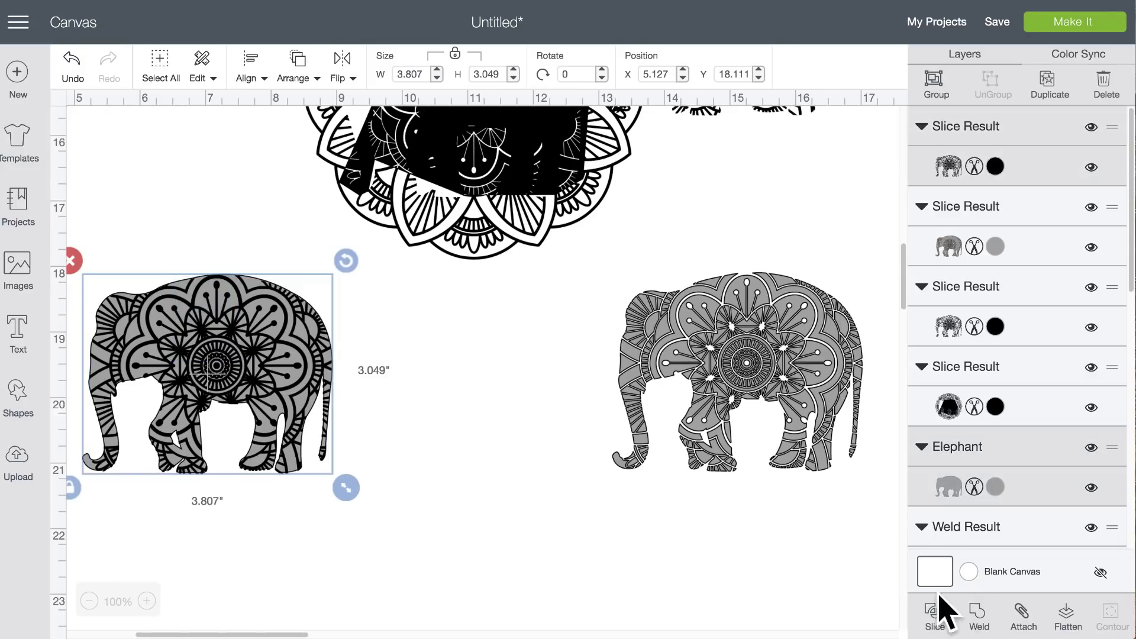
left_click(933, 615)
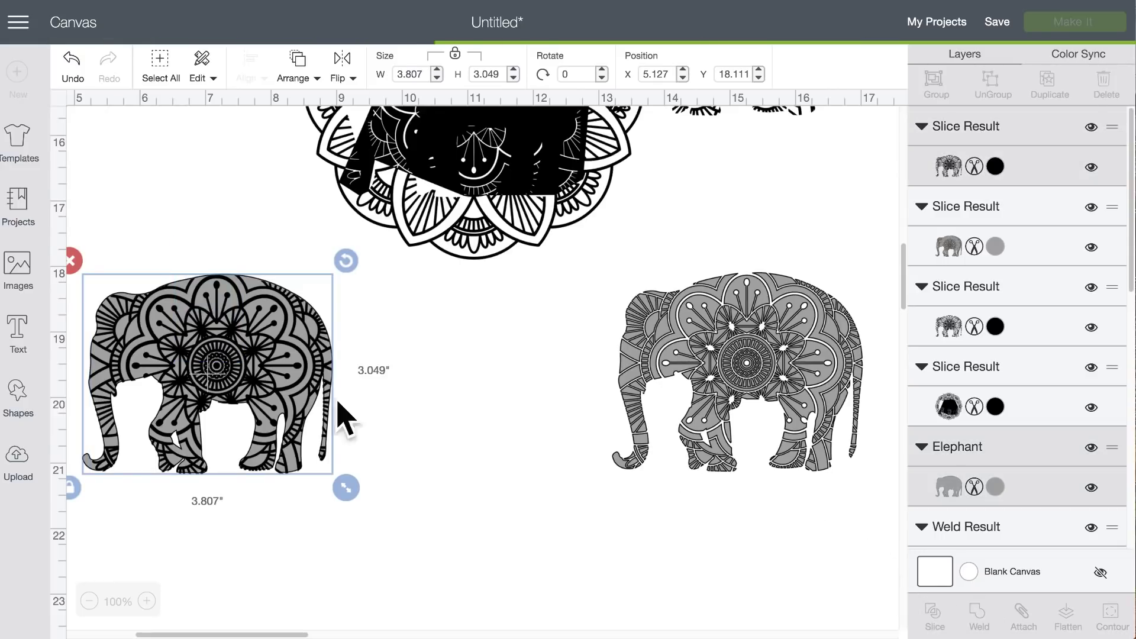
left_click_drag(236, 335, 529, 342)
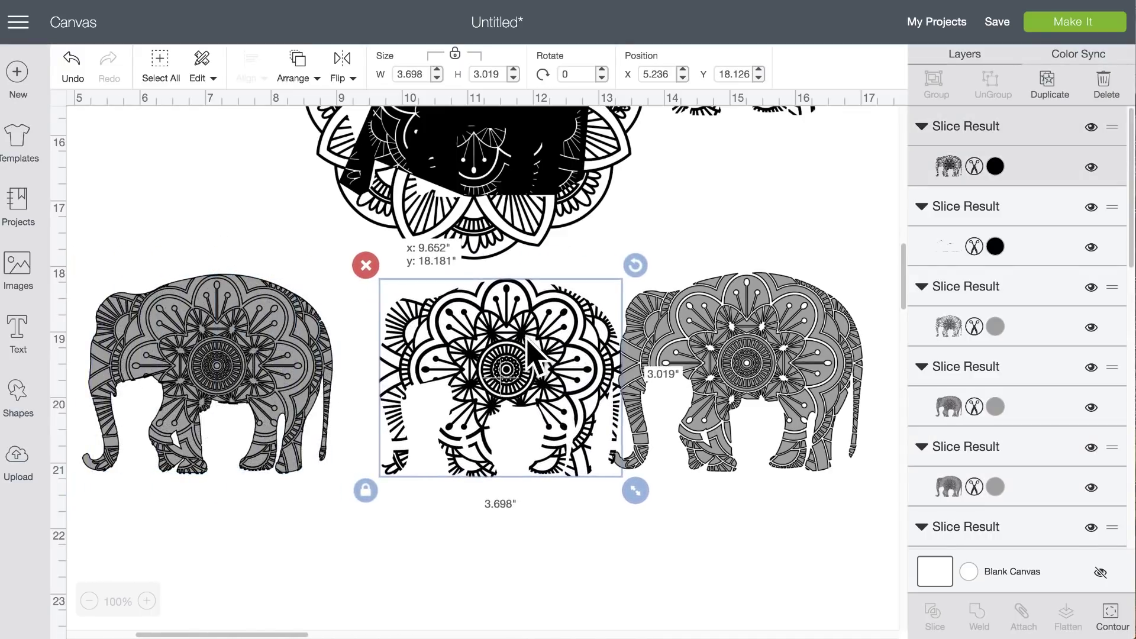
left_click_drag(212, 367, 526, 610)
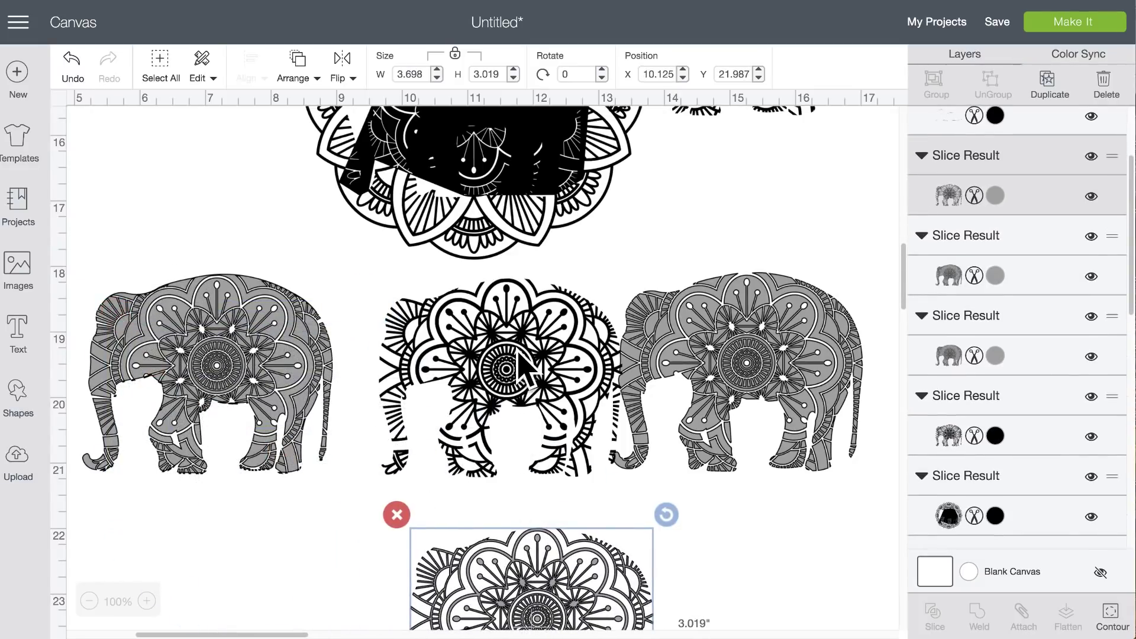
left_click_drag(515, 367, 233, 357)
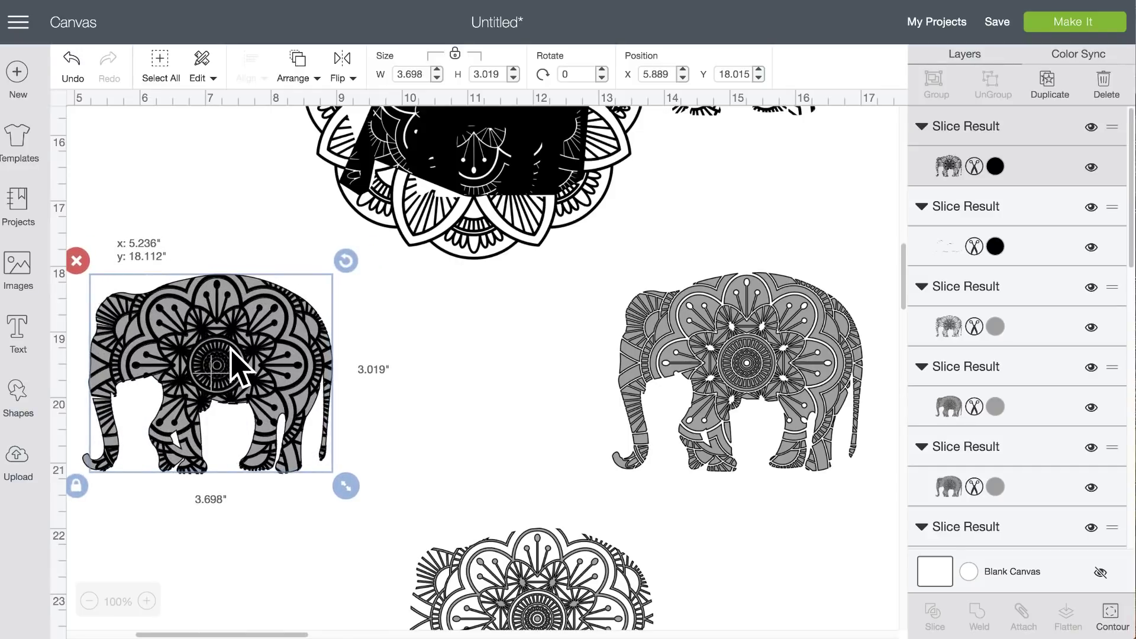
left_click(460, 343)
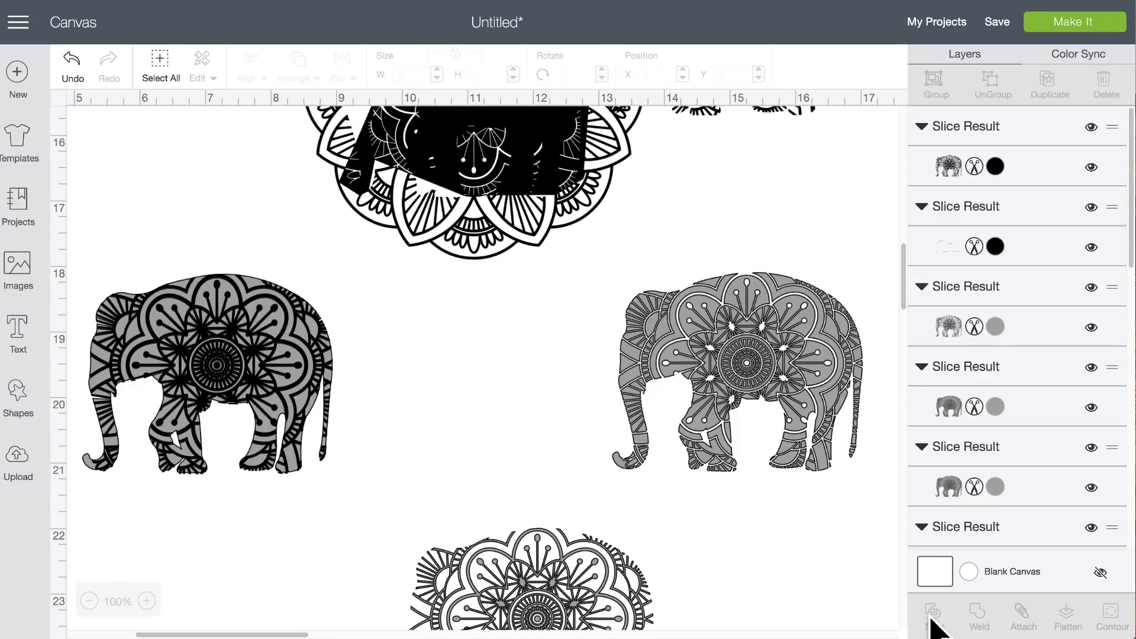
- Change the blank canvas color to the dark teal basic color
left_click(971, 570)
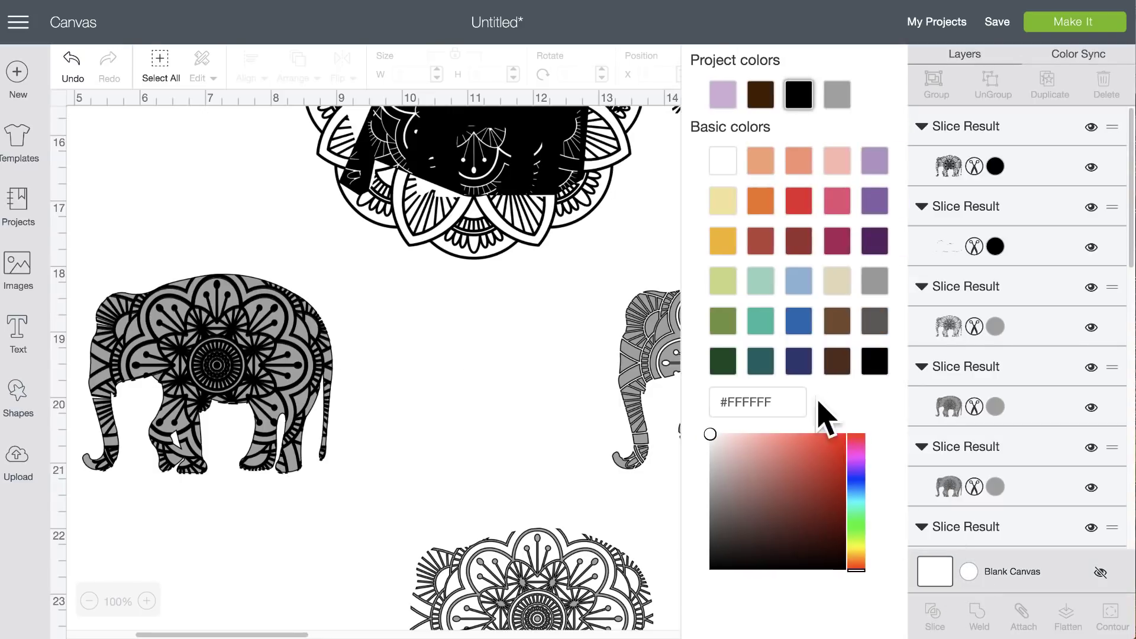
left_click(795, 364)
left_click(762, 362)
- Recolor the black pattern on the elephant white, lift it off to compare, and place it back at X 5.222, Y 18.126
left_click(253, 343)
left_click(996, 168)
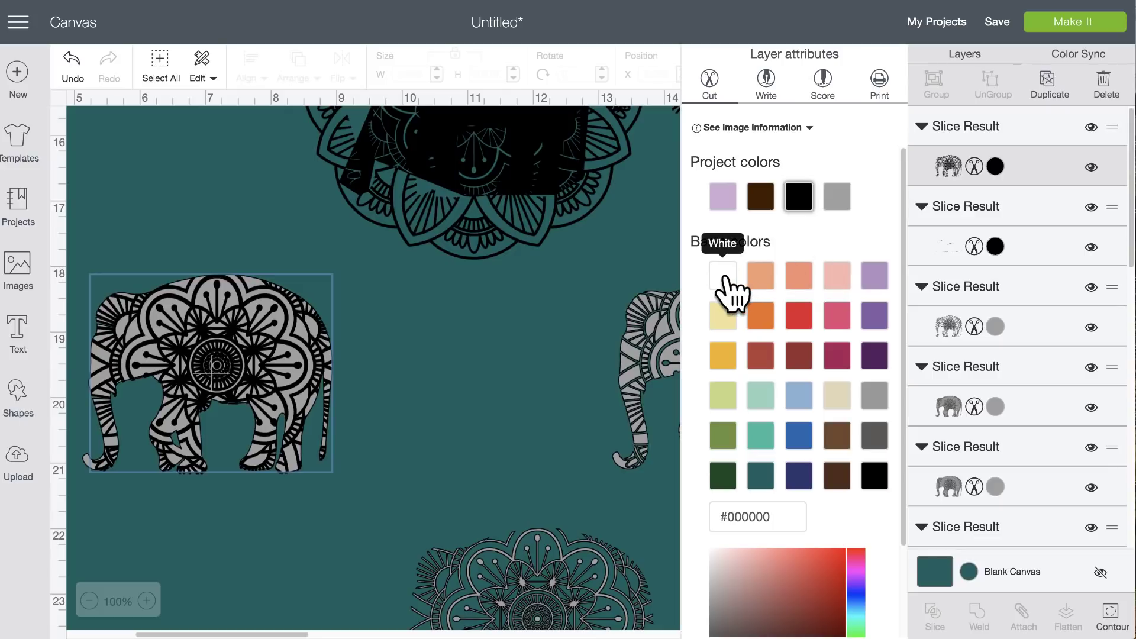
left_click(725, 278)
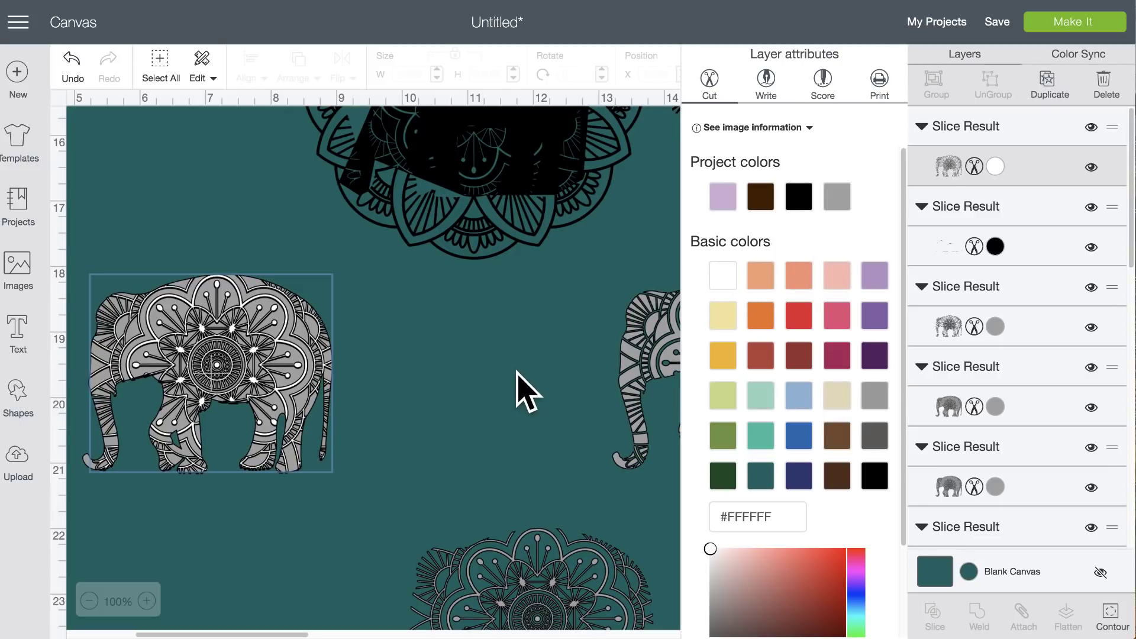
left_click(526, 393)
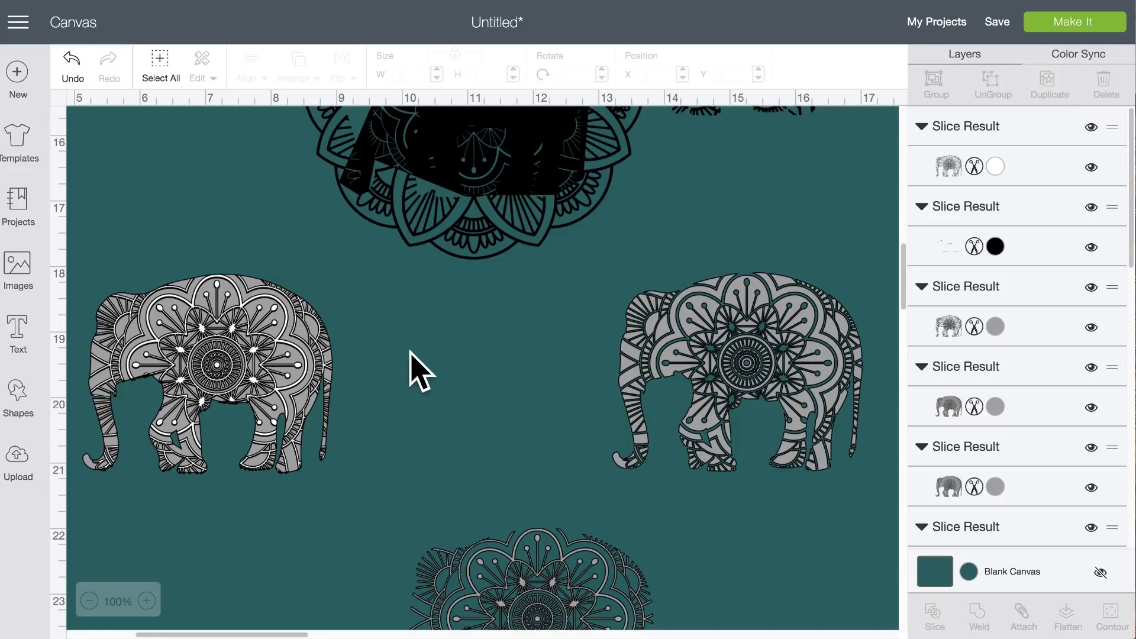
left_click_drag(226, 352, 499, 355)
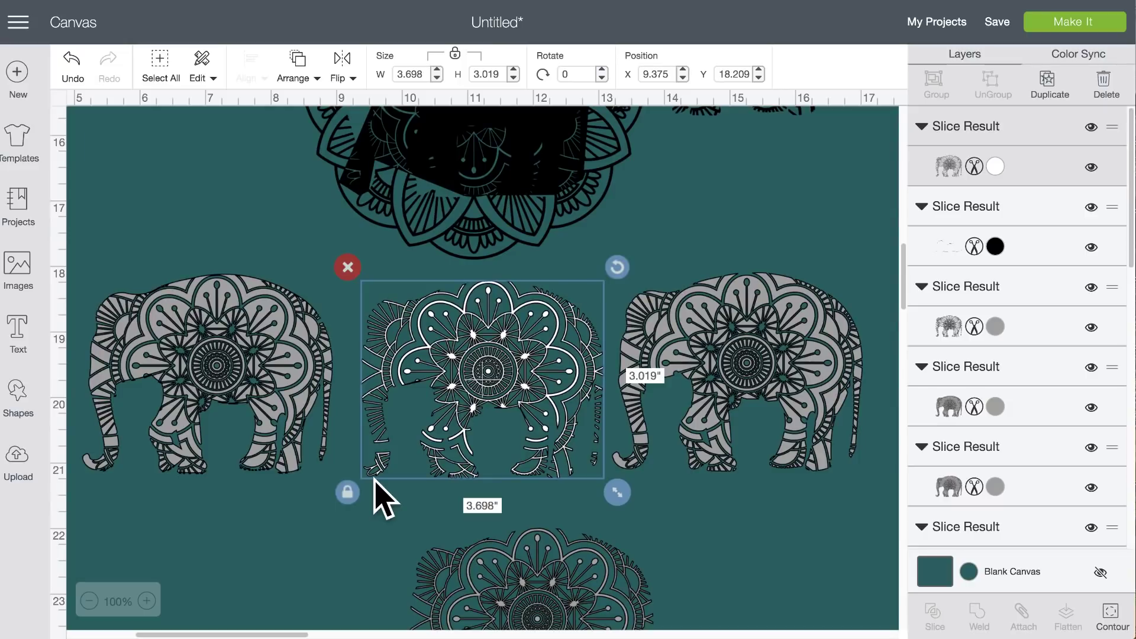
left_click_drag(489, 371, 249, 369)
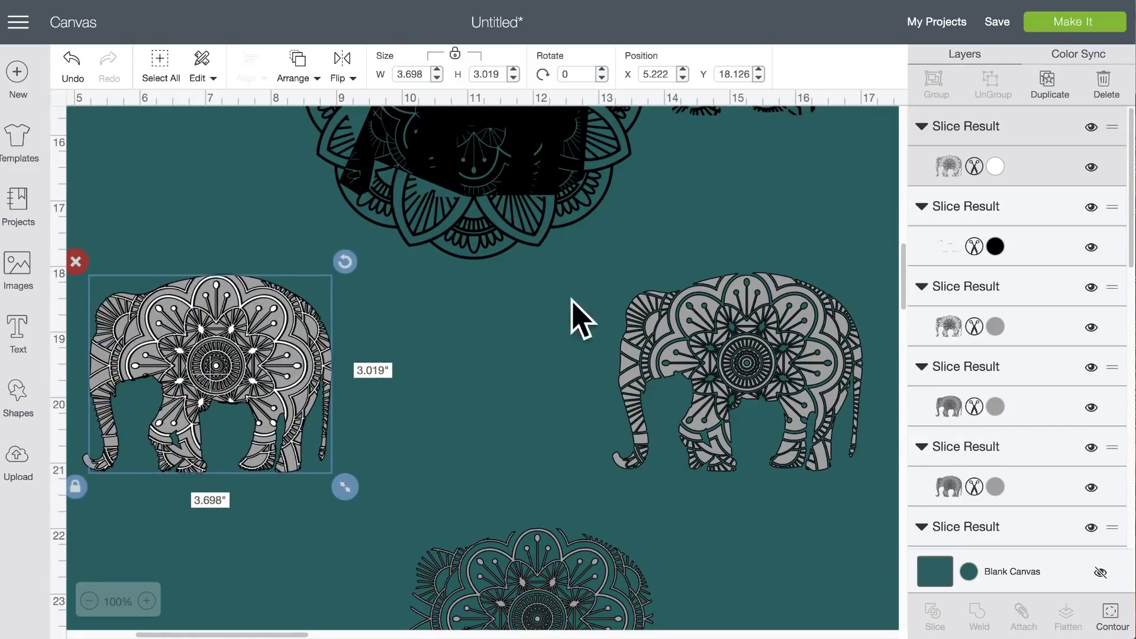
- Recolor the elephant's pattern layer black and flatten it with the grey cutout elephant beneath it
left_click(996, 168)
left_click(796, 200)
left_click(248, 356)
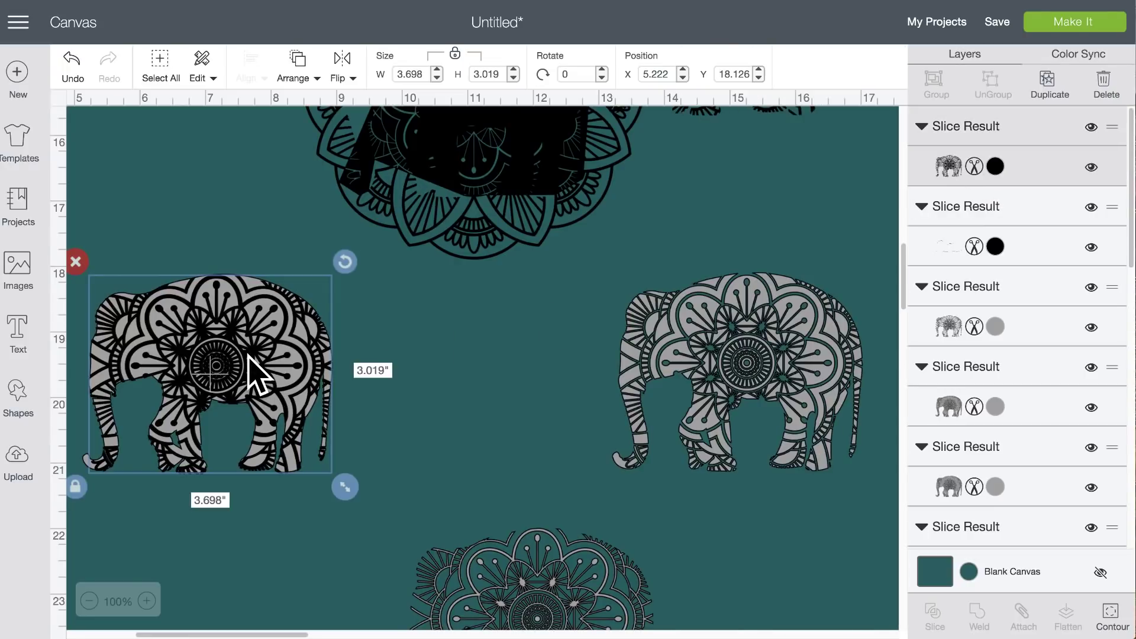
left_click_drag(390, 300, 214, 373)
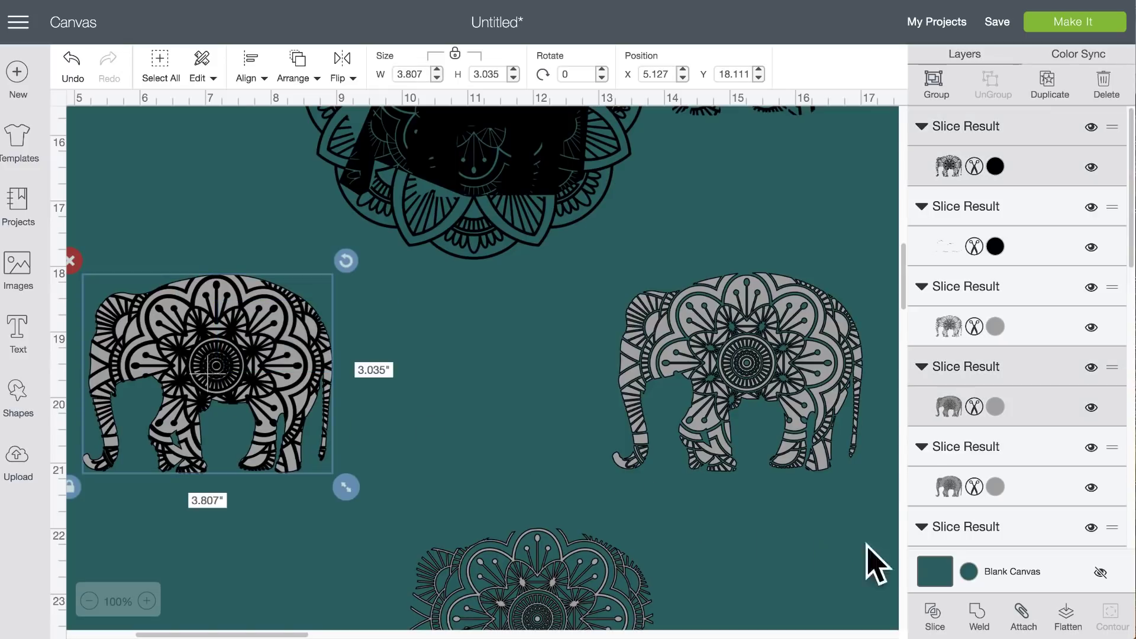
left_click(1065, 615)
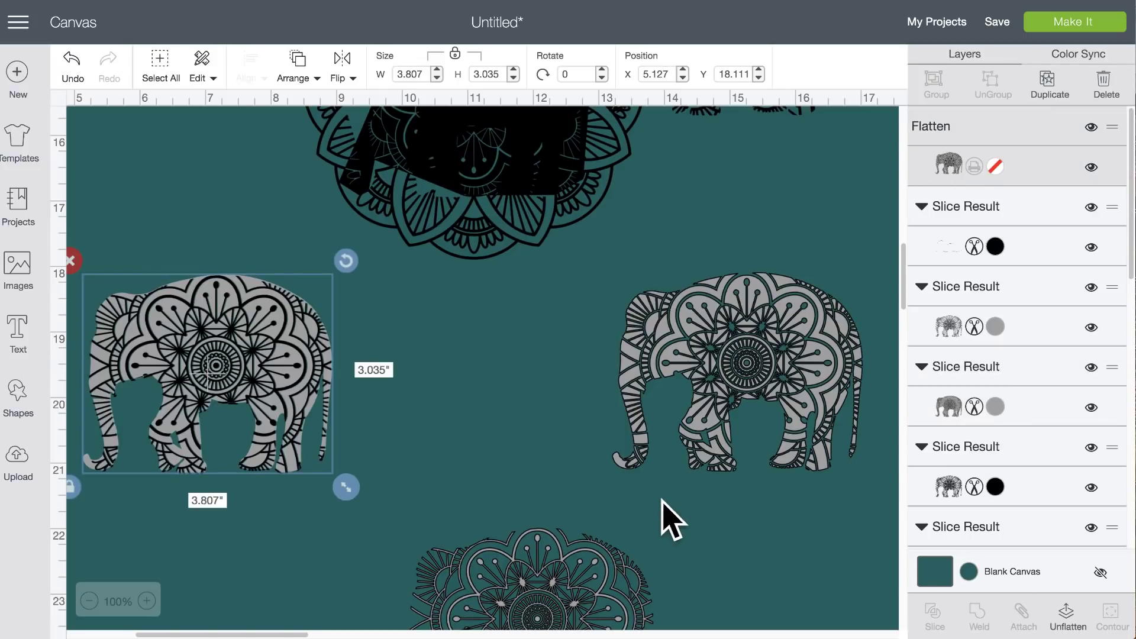
- Pull the leftover black fragments away below and reposition the flattened elephant at X 6.557, Y 17.903
left_click_drag(266, 373, 496, 378)
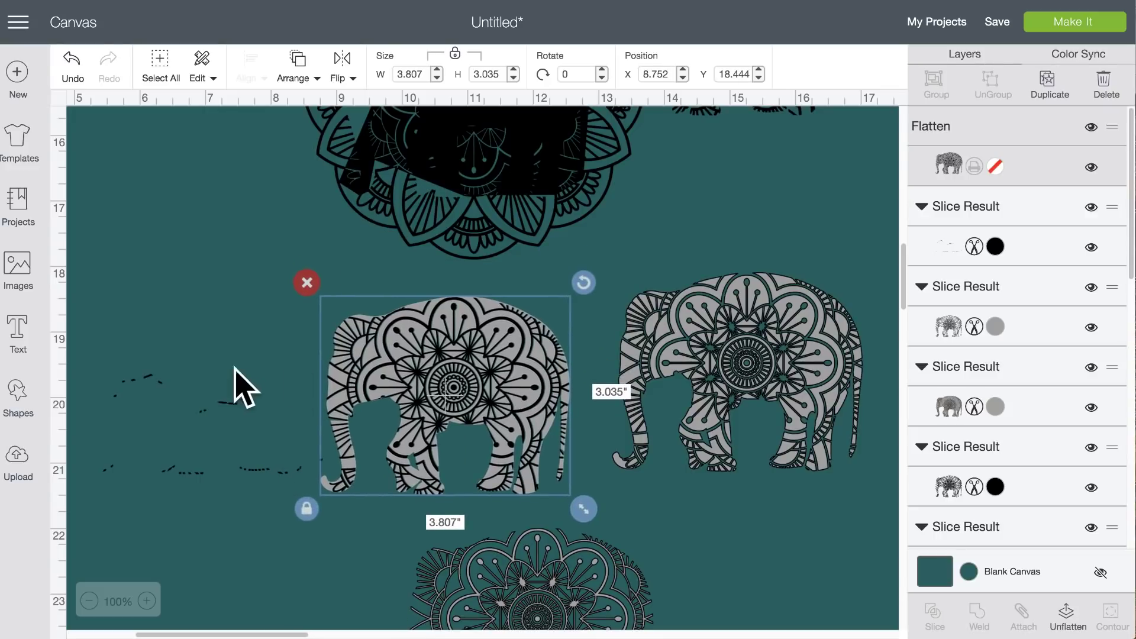
left_click_drag(223, 418, 345, 591)
left_click_drag(418, 399, 304, 391)
left_click_drag(312, 327, 292, 353)
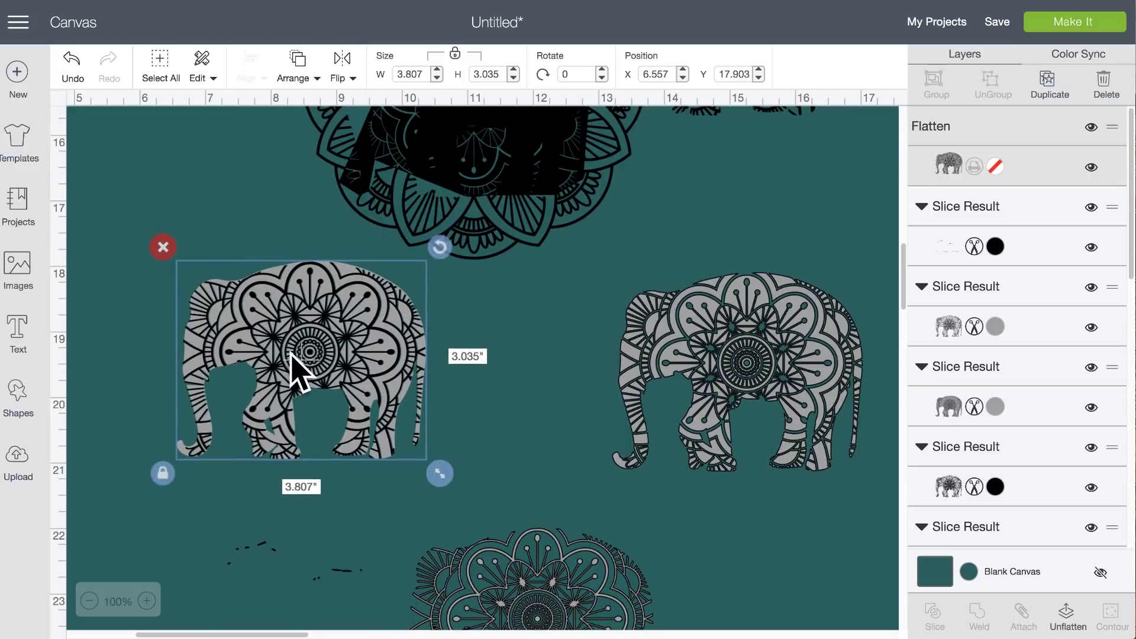